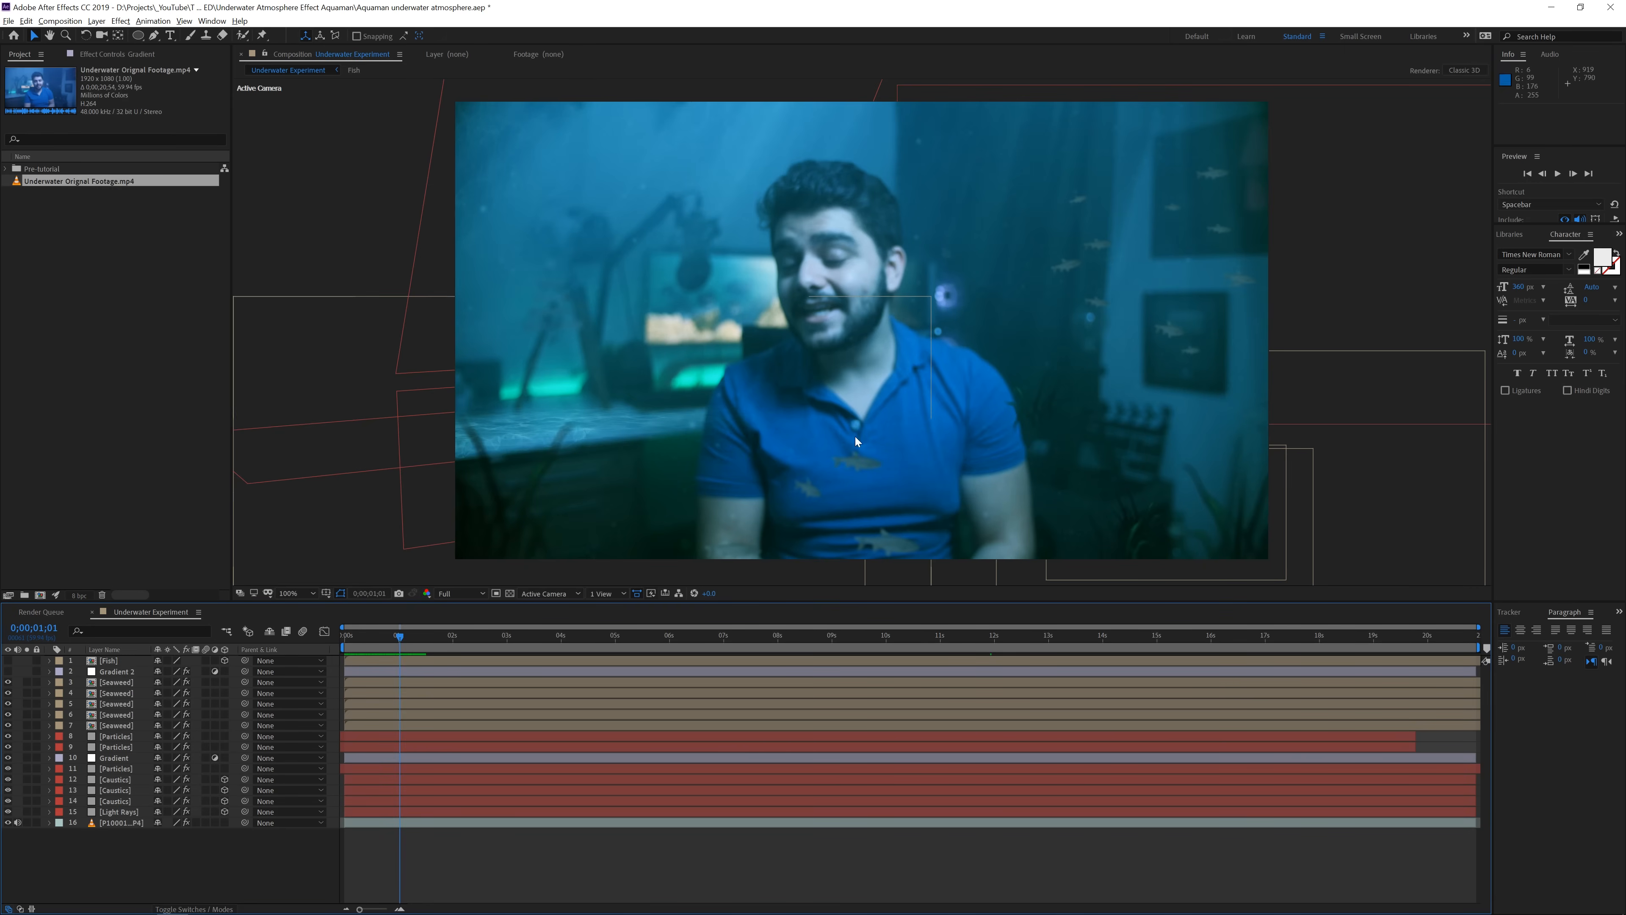
Solo the two fish Particles layers, 8 and 9, to view the fish on their own
click(110, 747)
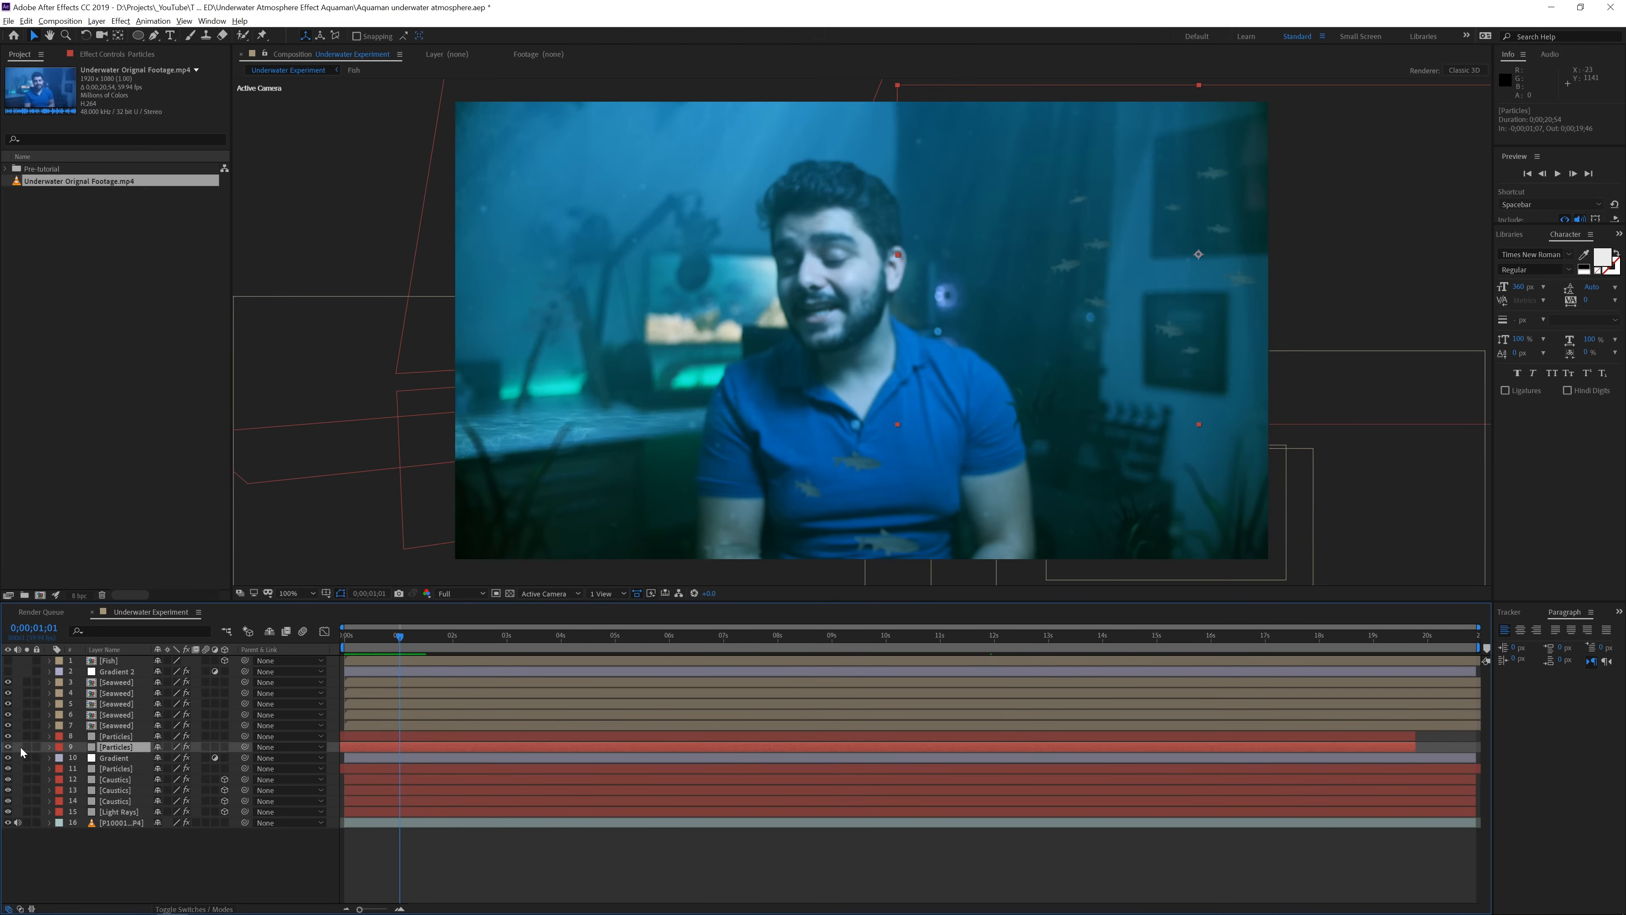
shift+click(110, 736)
click(27, 745)
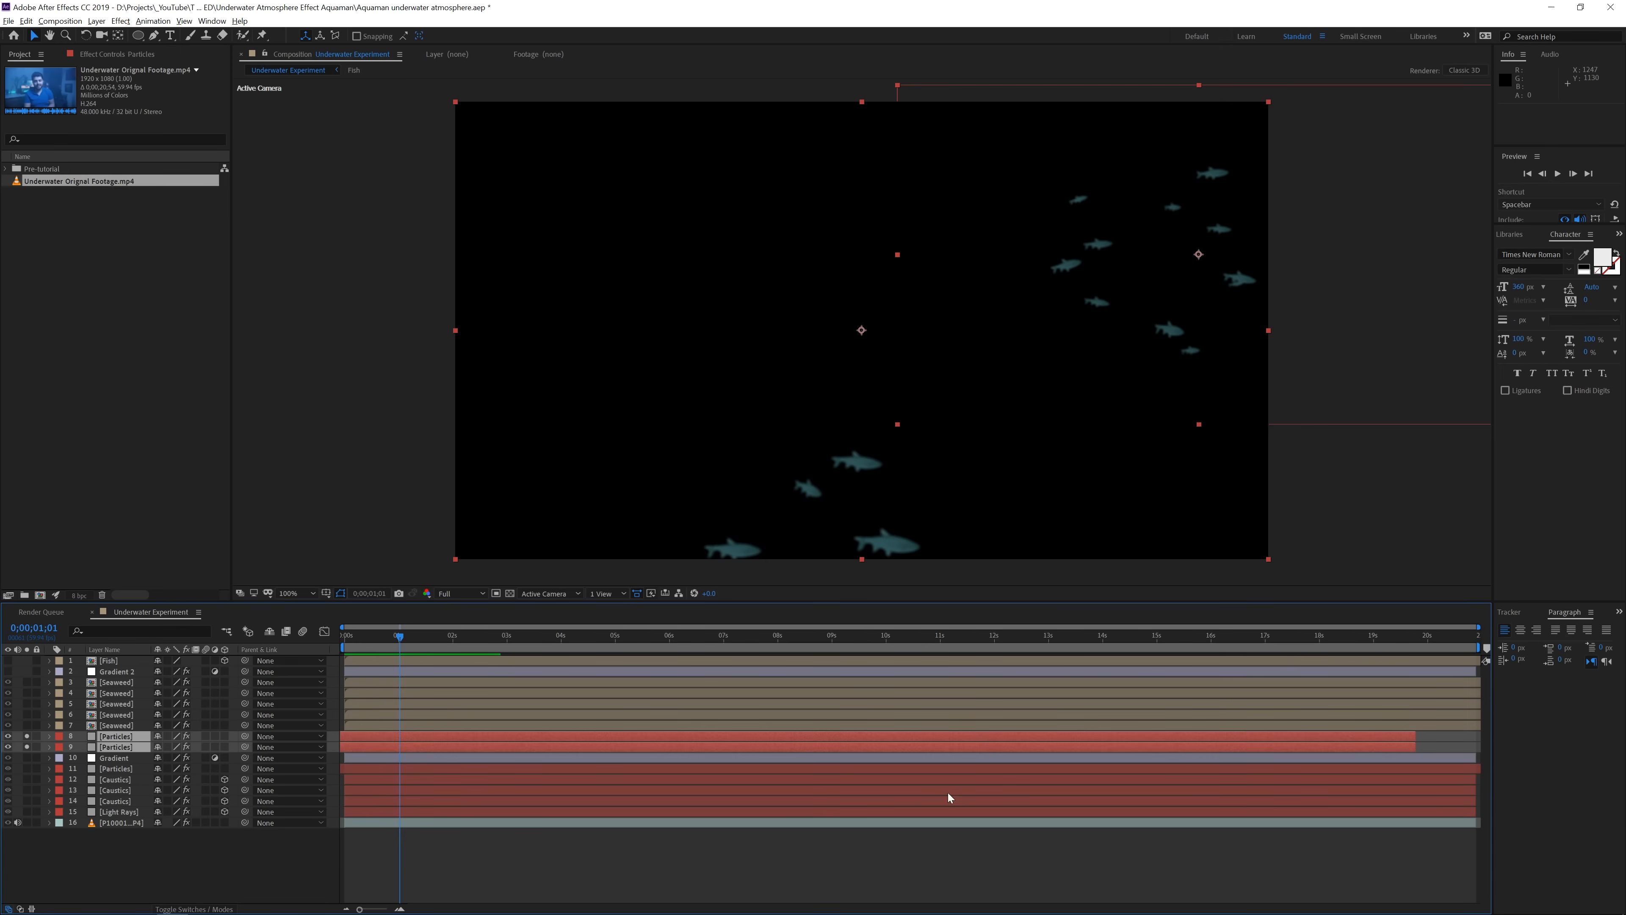
click(925, 840)
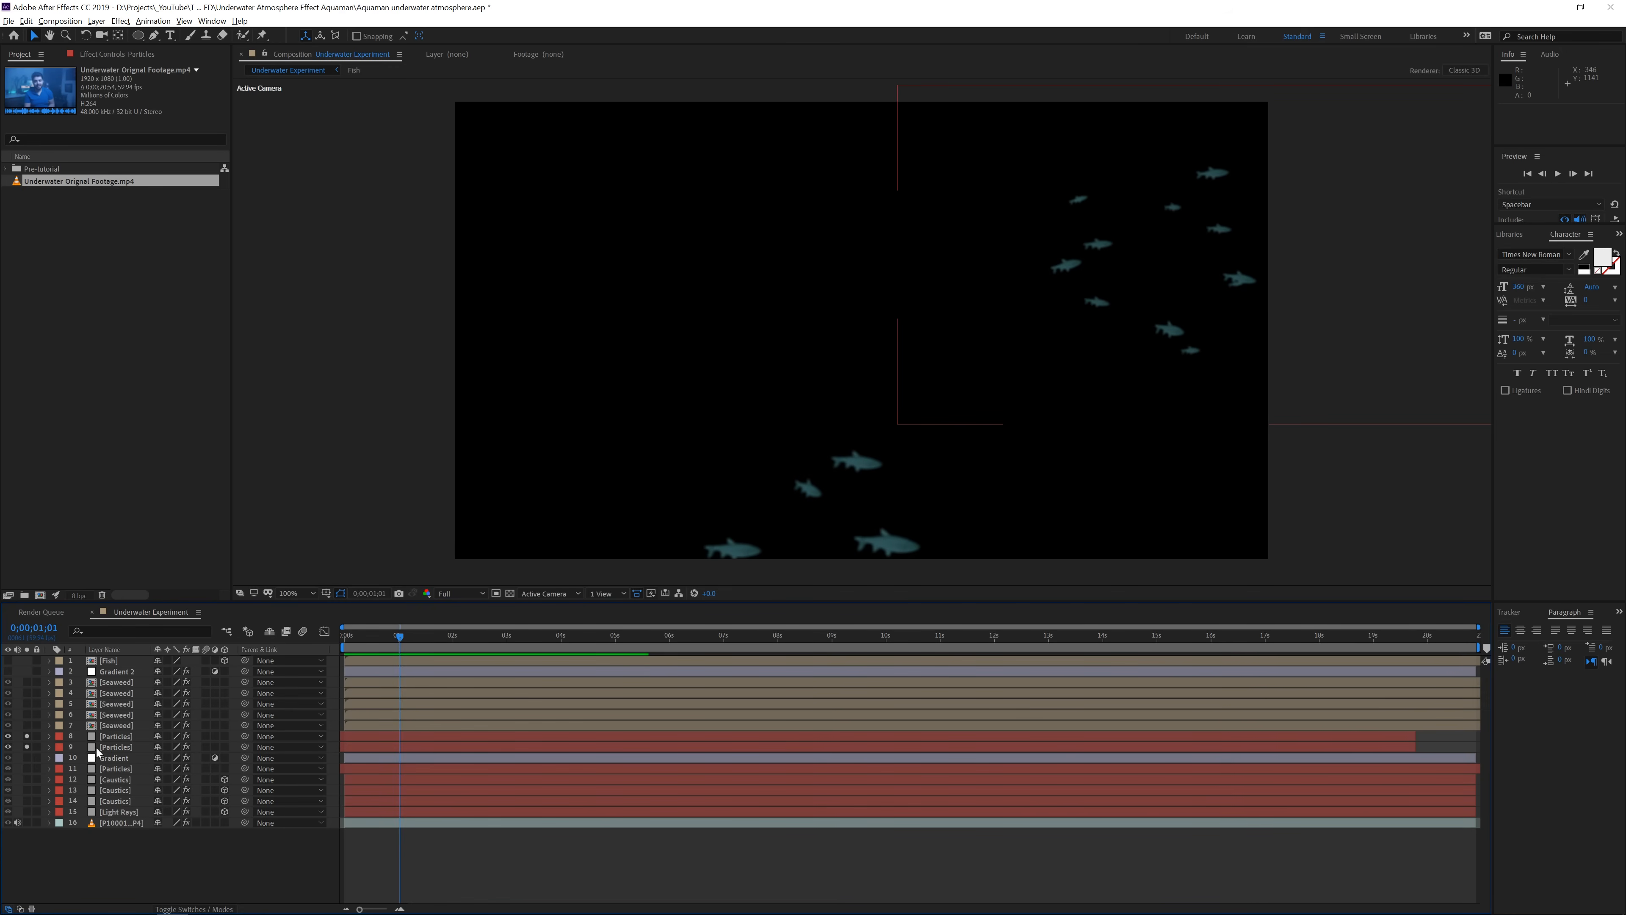
Open the Fish precomp, scrub through its puppet animation, and return to the Underwater Experiment composition
click(111, 662)
double_click(111, 661)
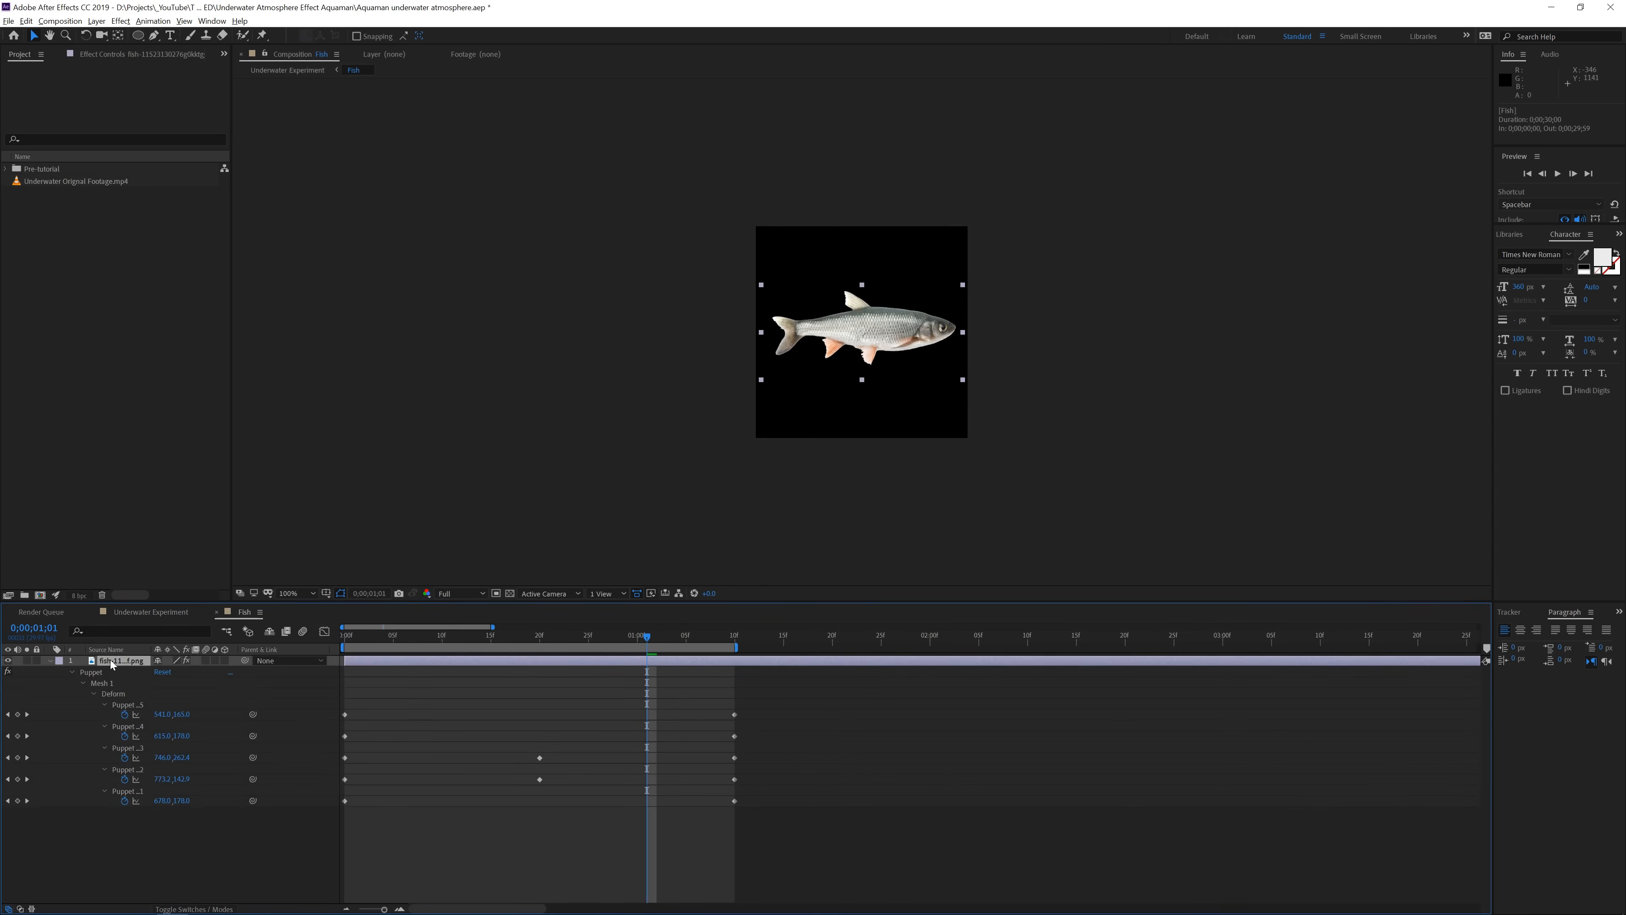
drag(516, 629, 676, 680)
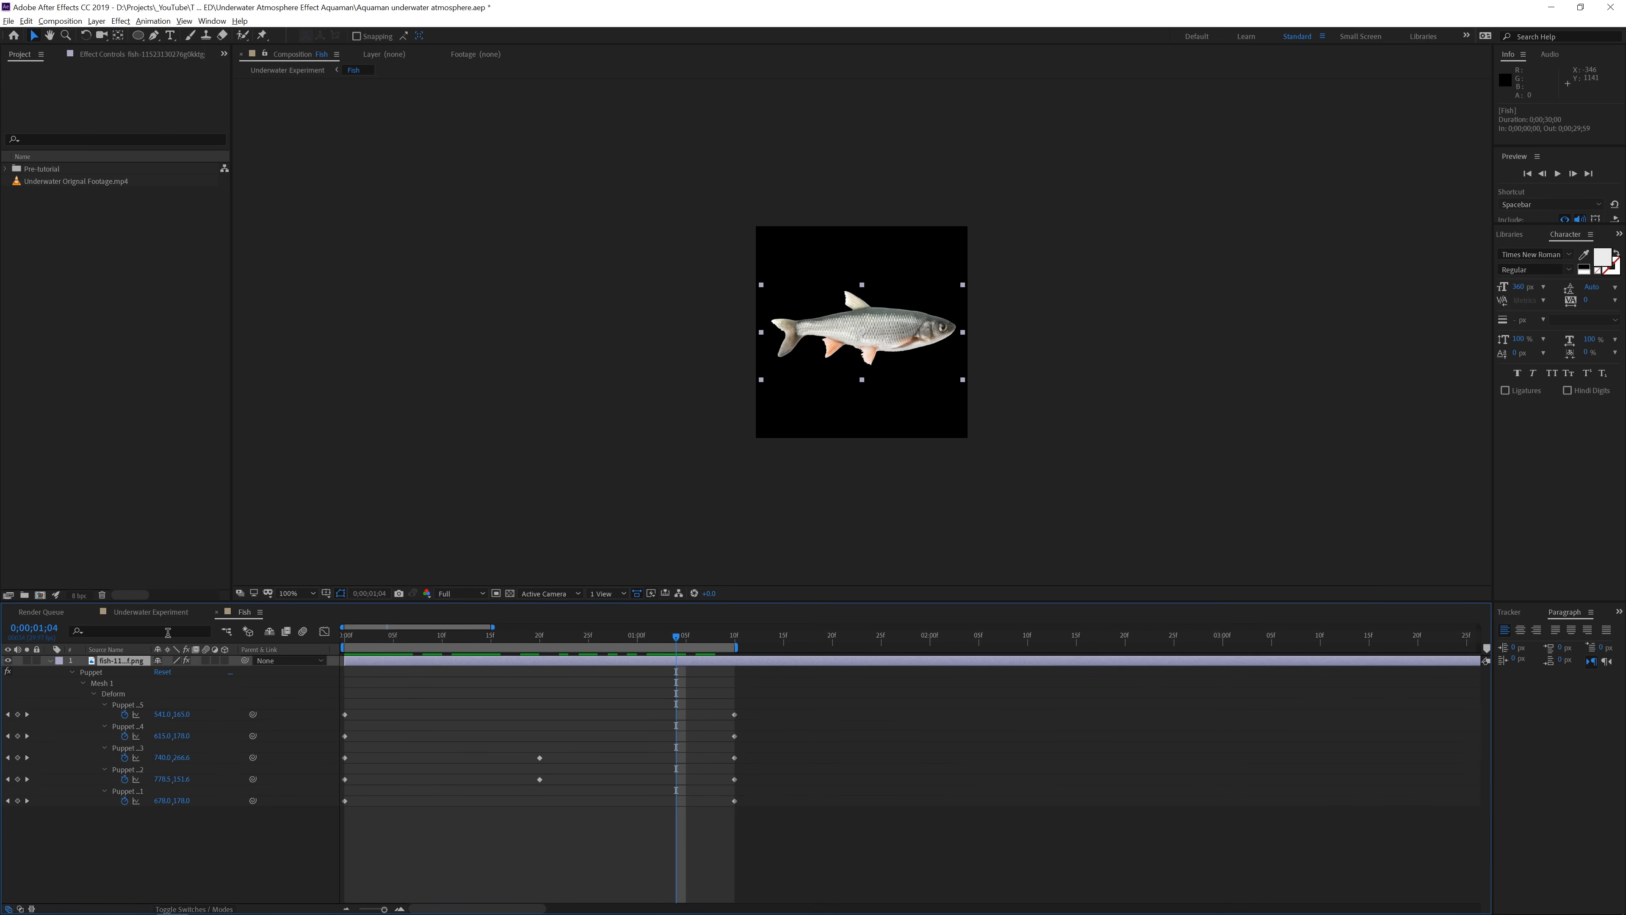
click(160, 611)
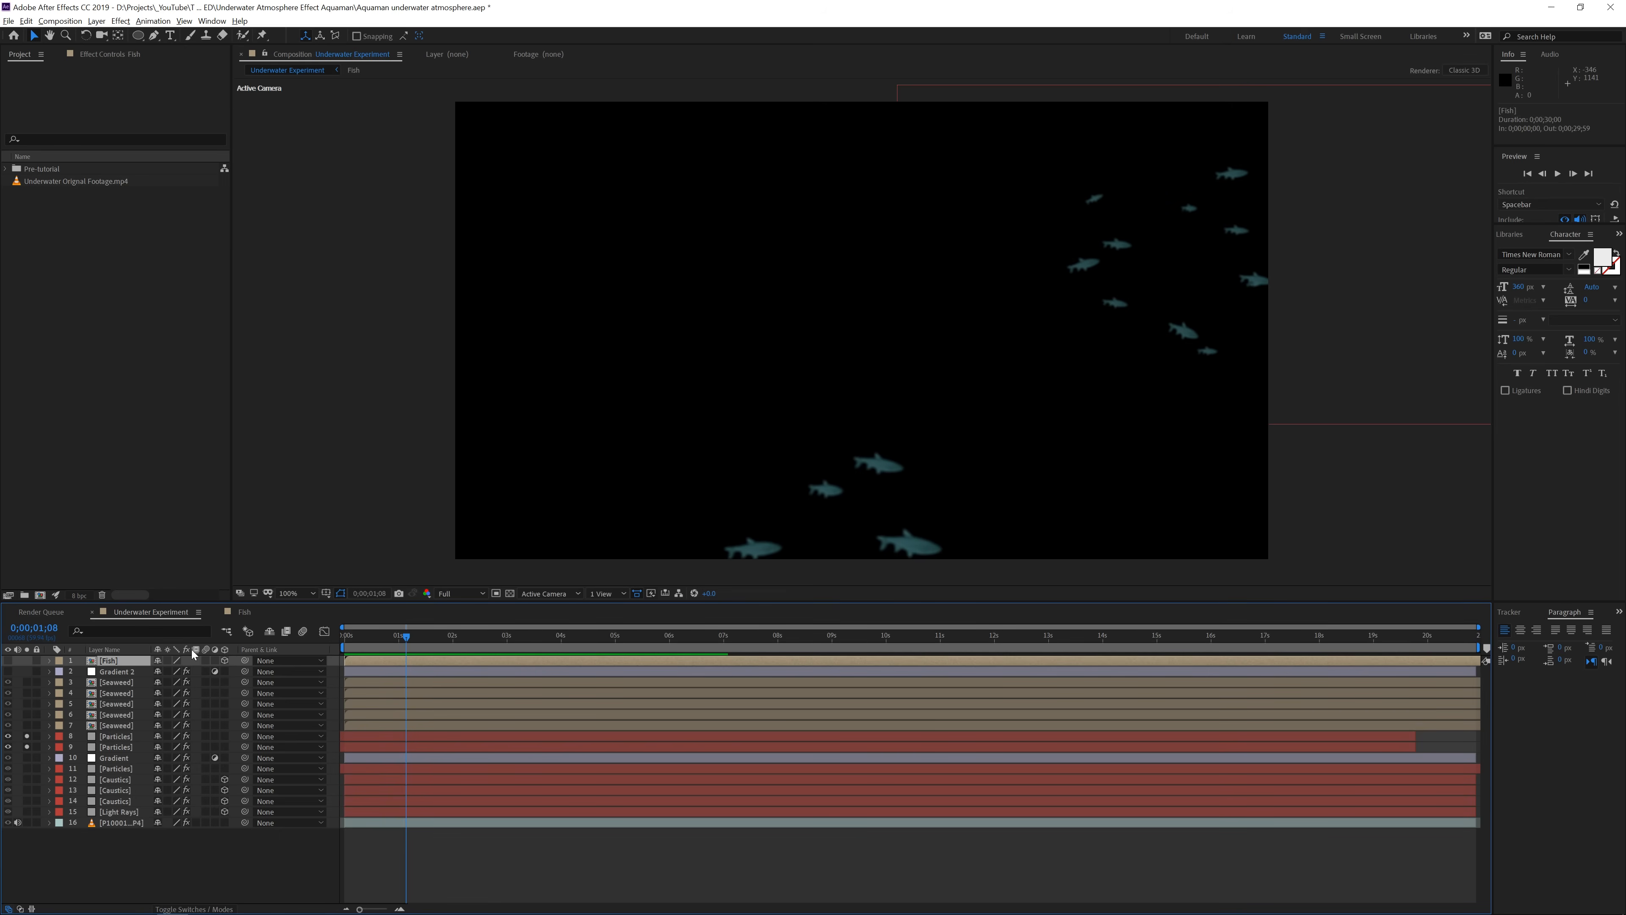
Review the Particular settings of Particles layer 8, scrub the fish motion back to the start, and unsolo both fish layers
click(110, 739)
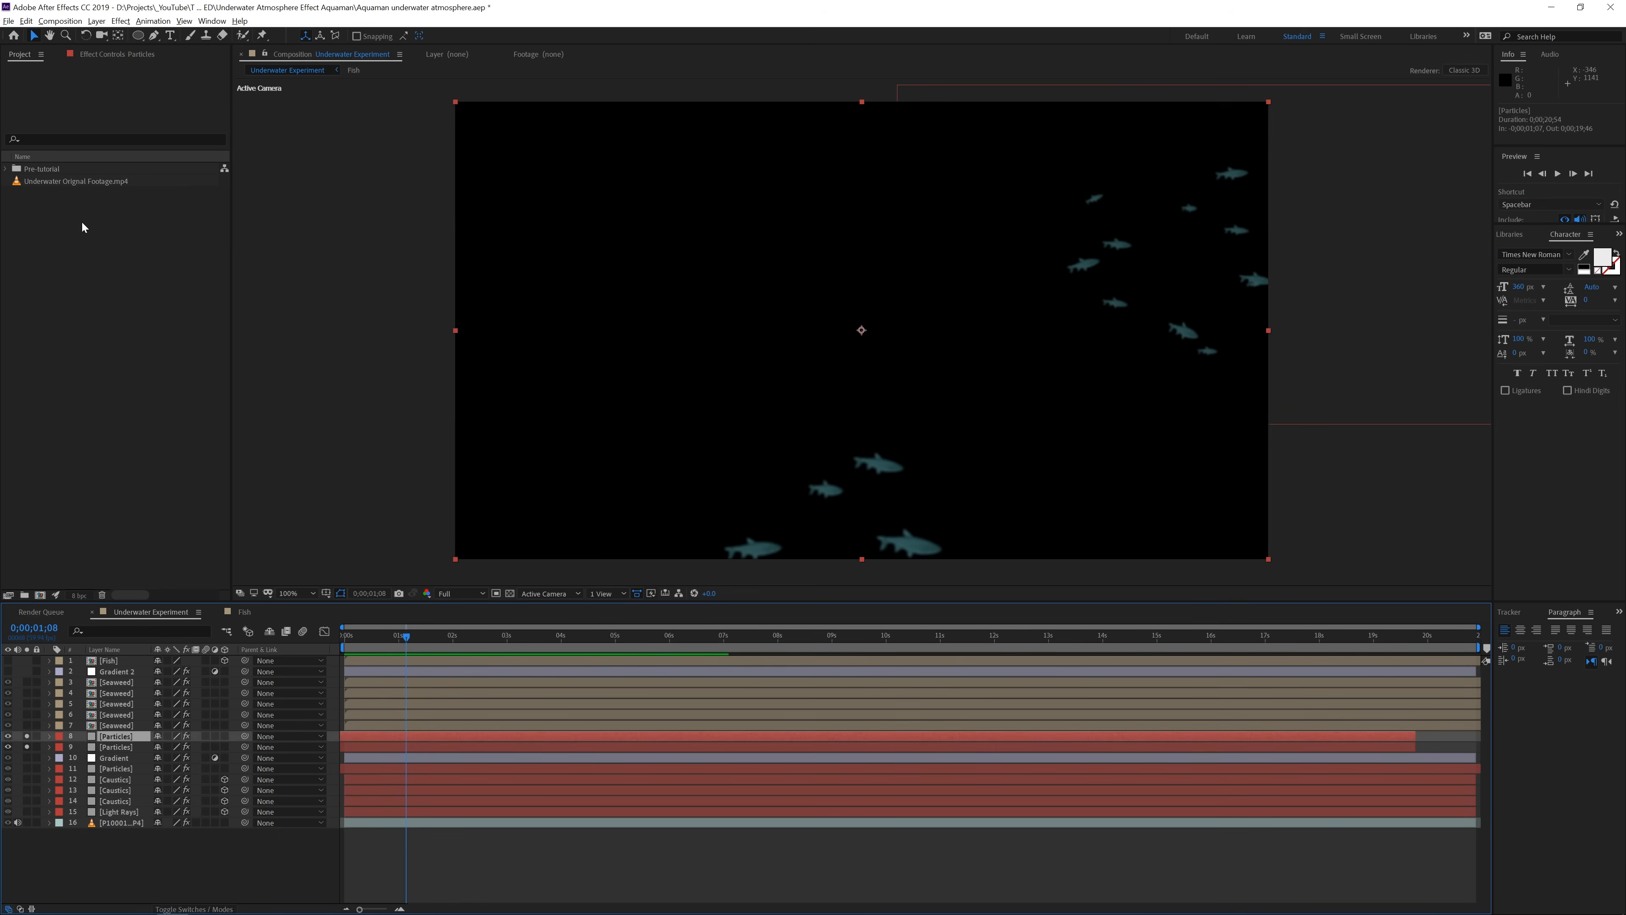
click(110, 55)
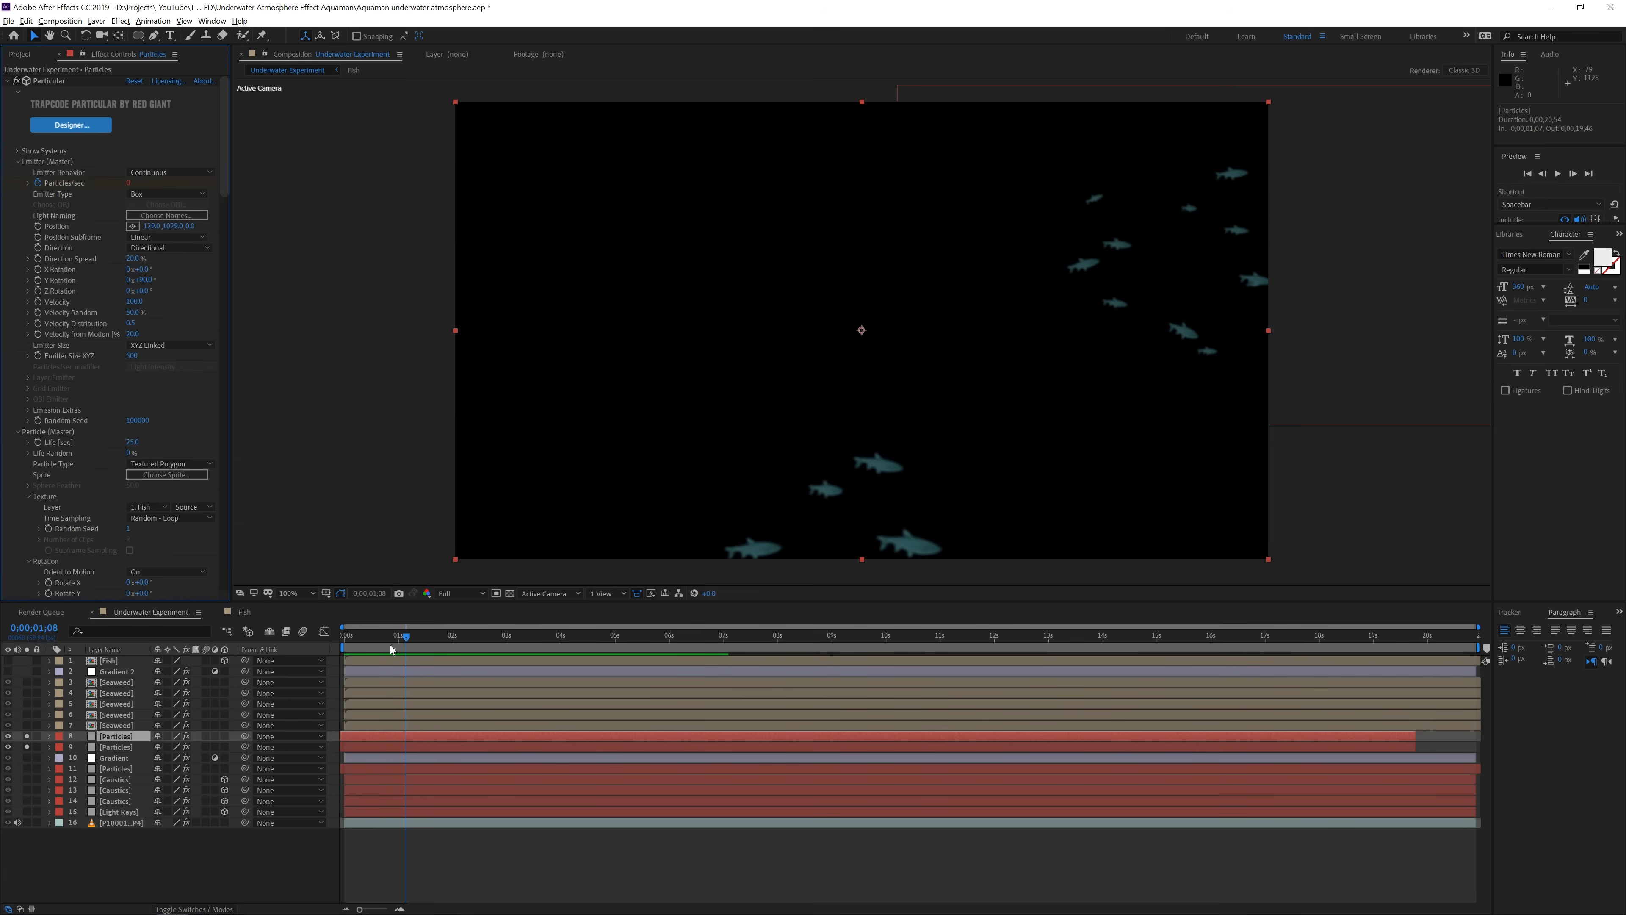
drag(400, 638, 315, 721)
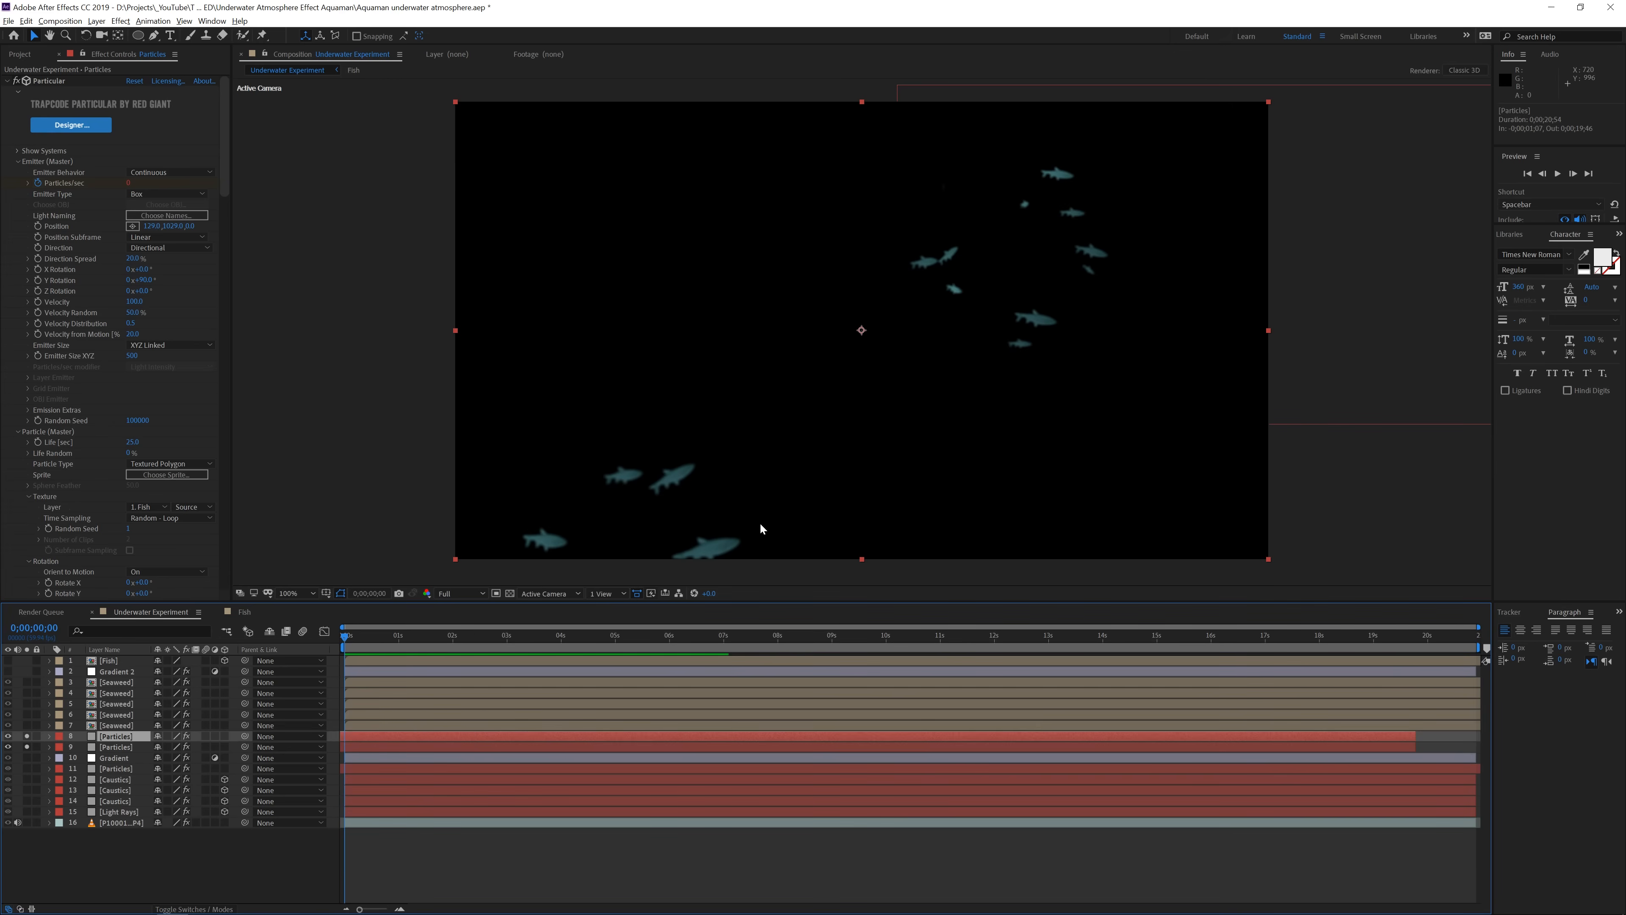
click(26, 735)
click(27, 746)
Create a new composition from Underwater Orignal Footage.mp4 in the project
click(20, 54)
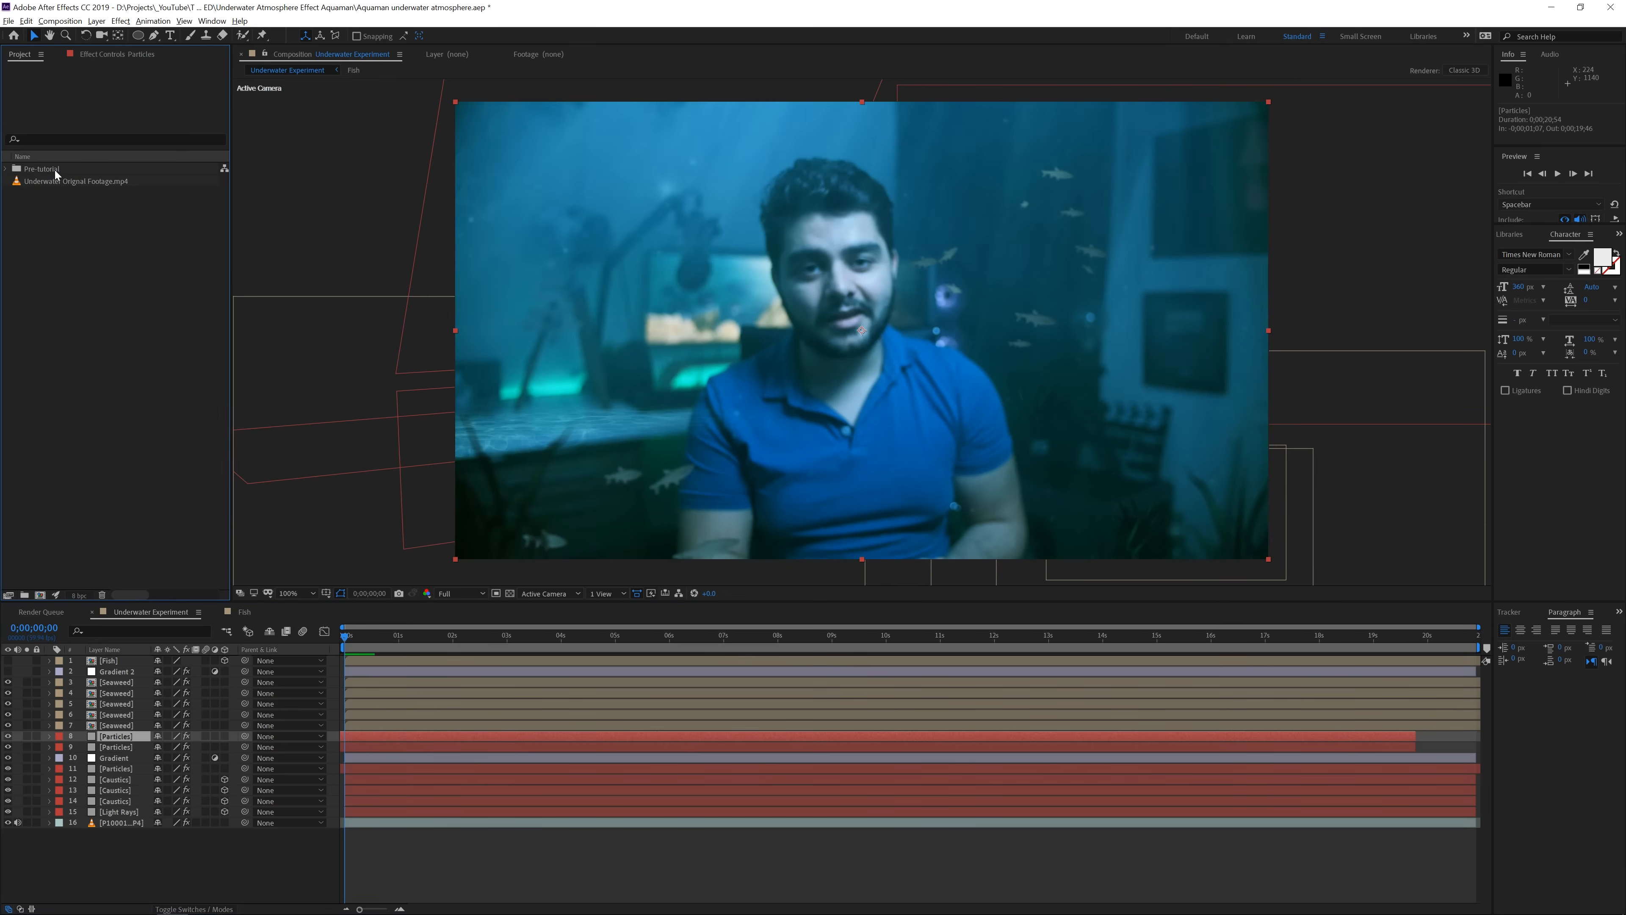
click(54, 183)
drag(62, 187, 40, 596)
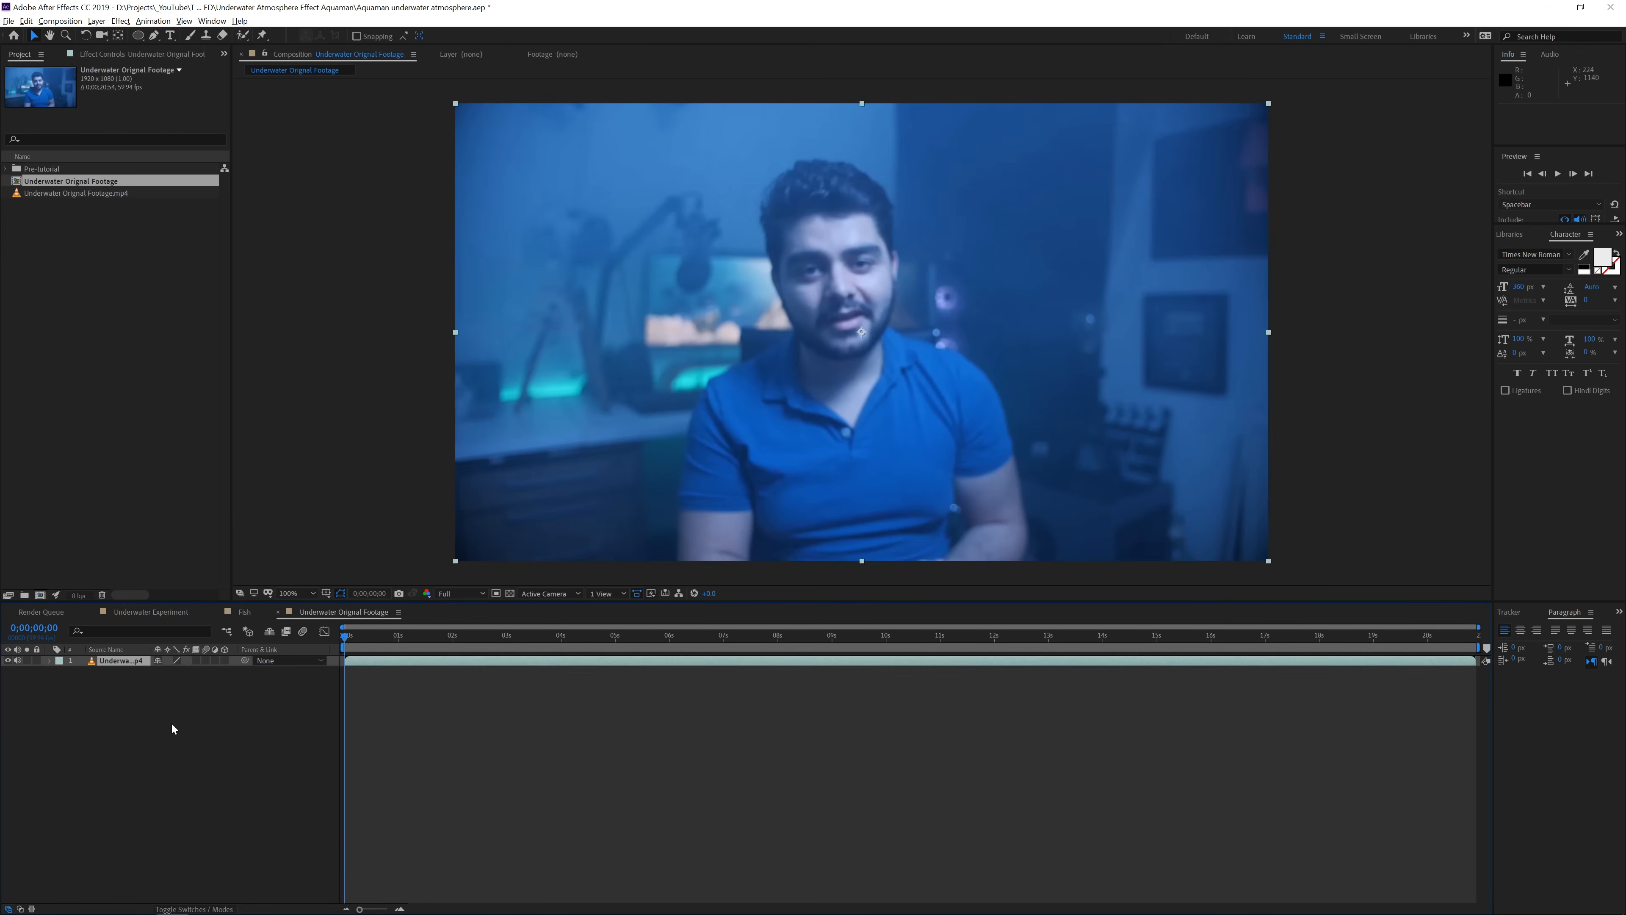
Scrub through the original footage and stop at 0;00;13;29
click(404, 648)
drag(404, 647, 970, 679)
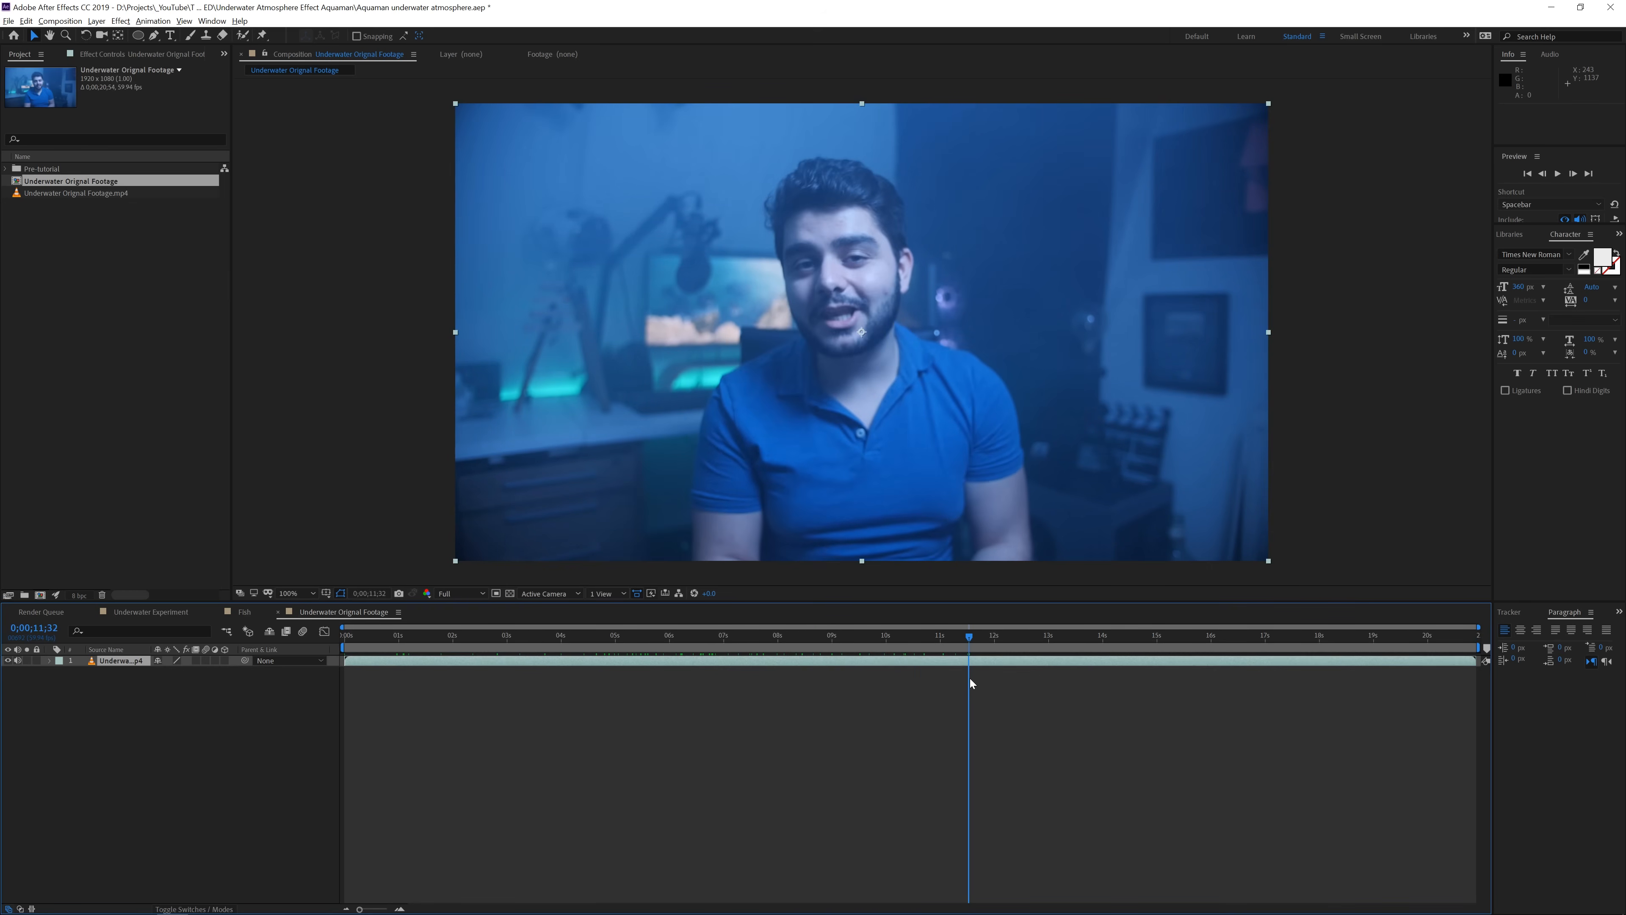
click(1041, 639)
drag(1040, 639, 1076, 644)
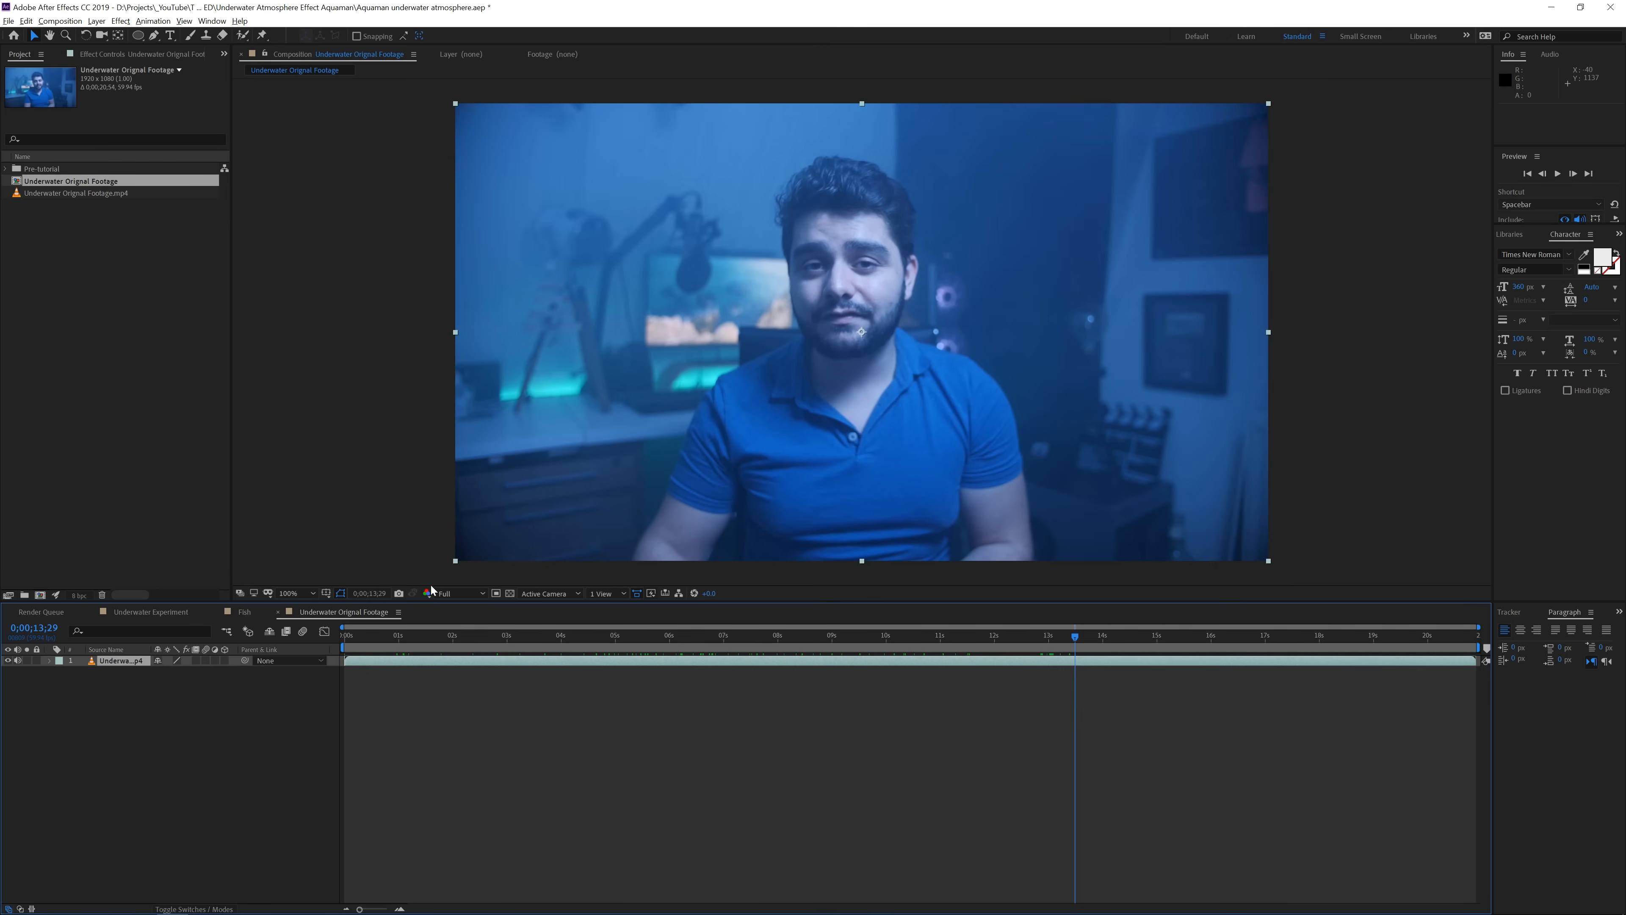
Create a composition-sized gray solid named Light Rays above the footage
right_click(252, 696)
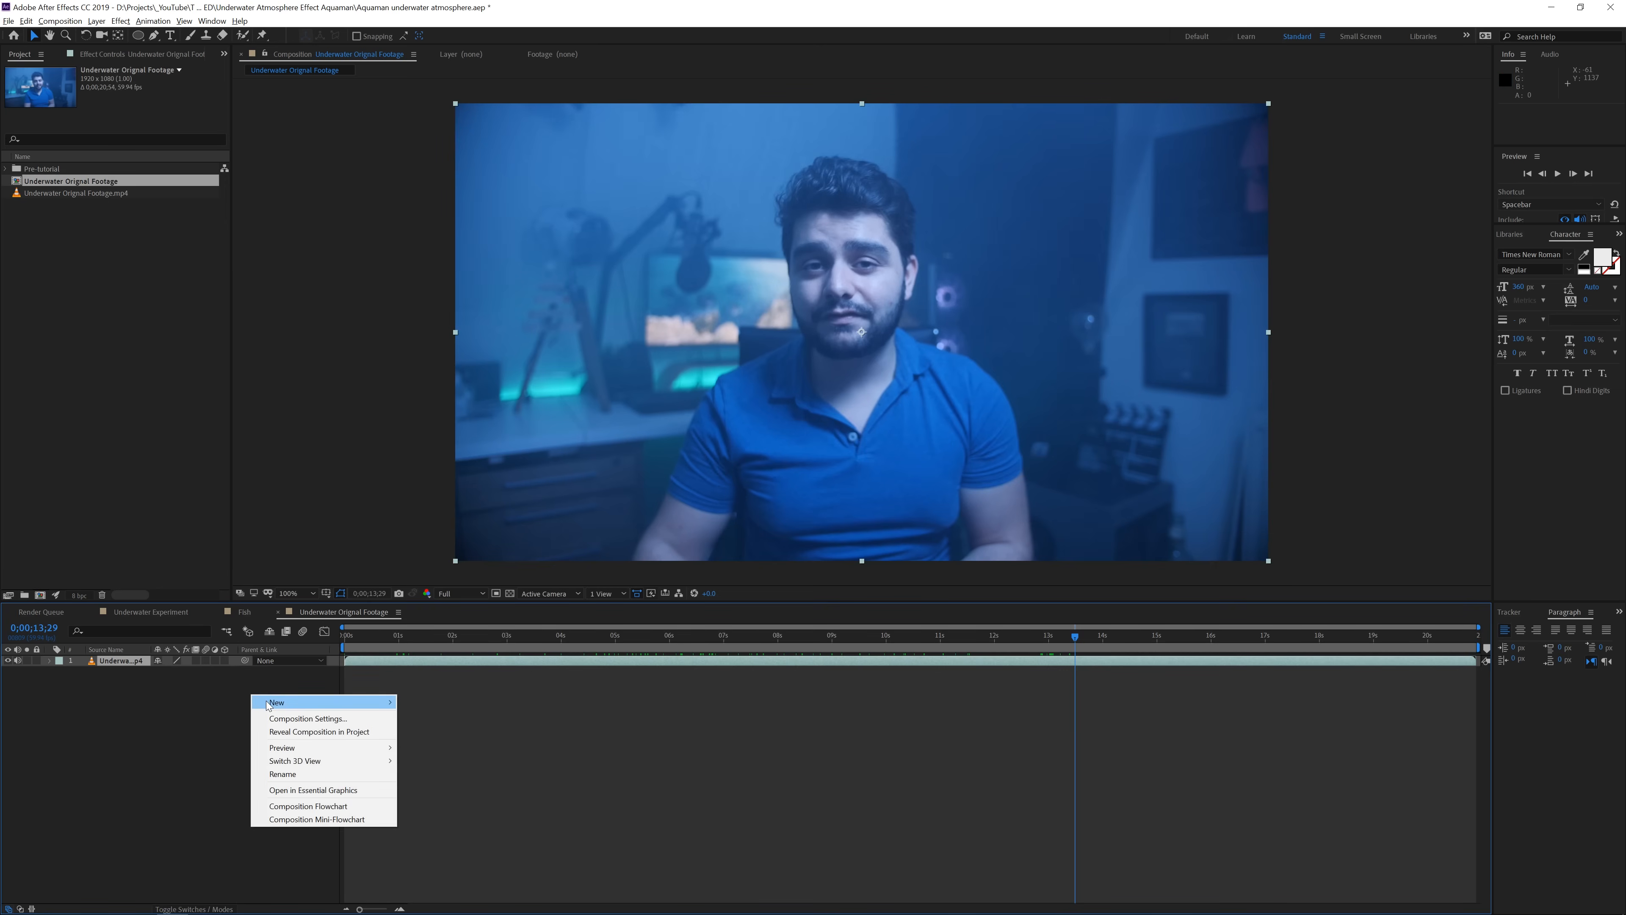
mouse_move(345, 703)
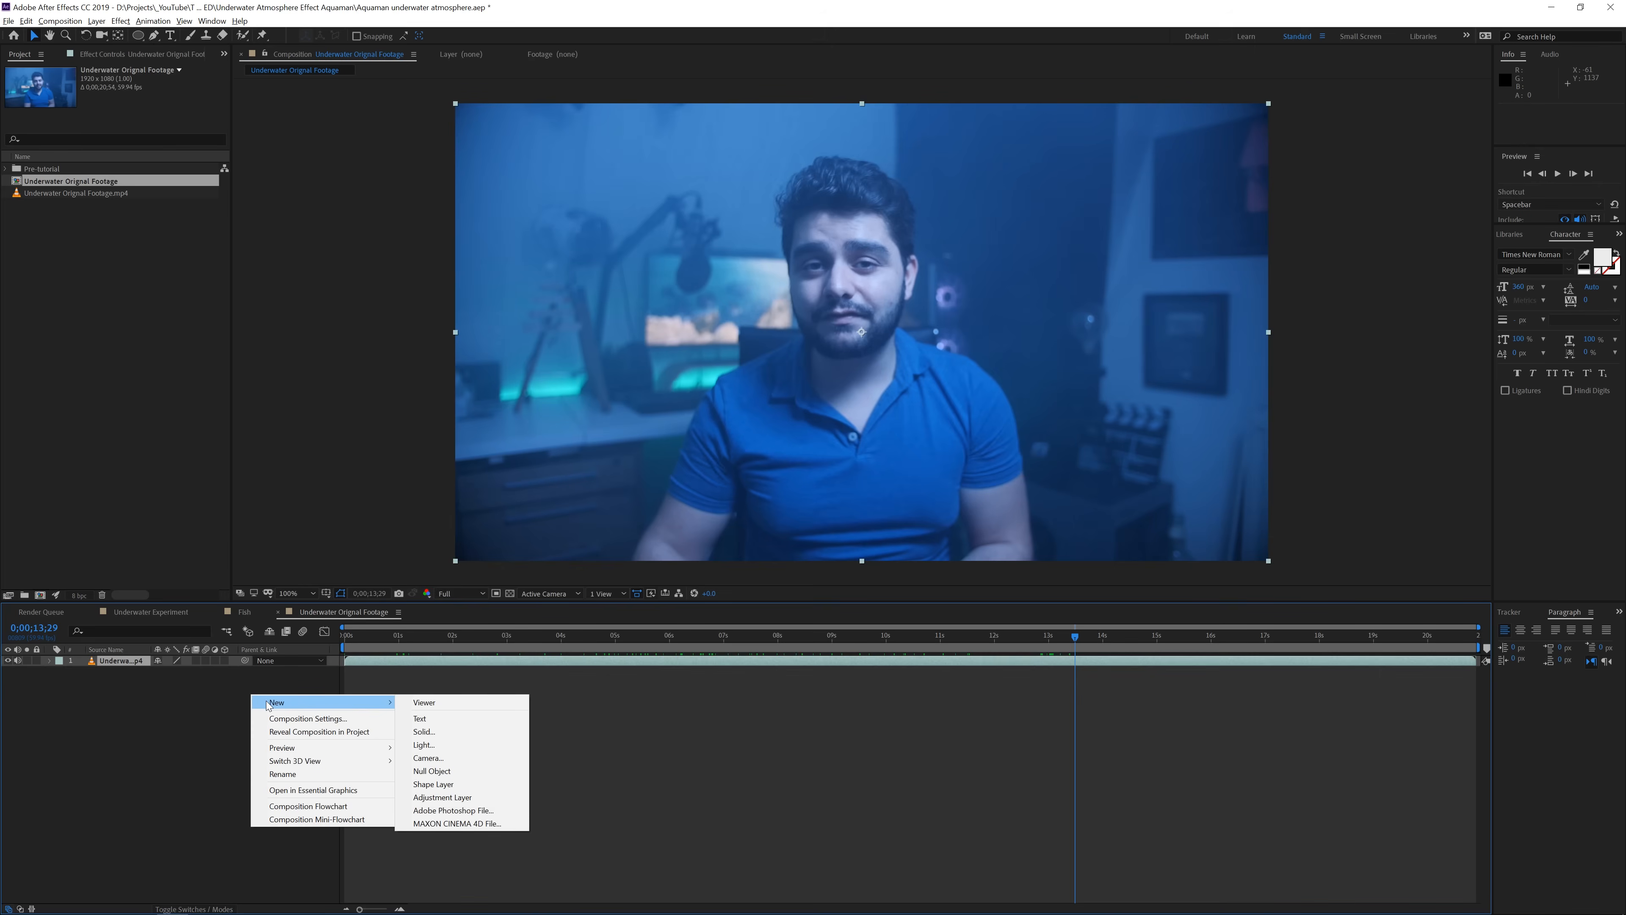
click(443, 732)
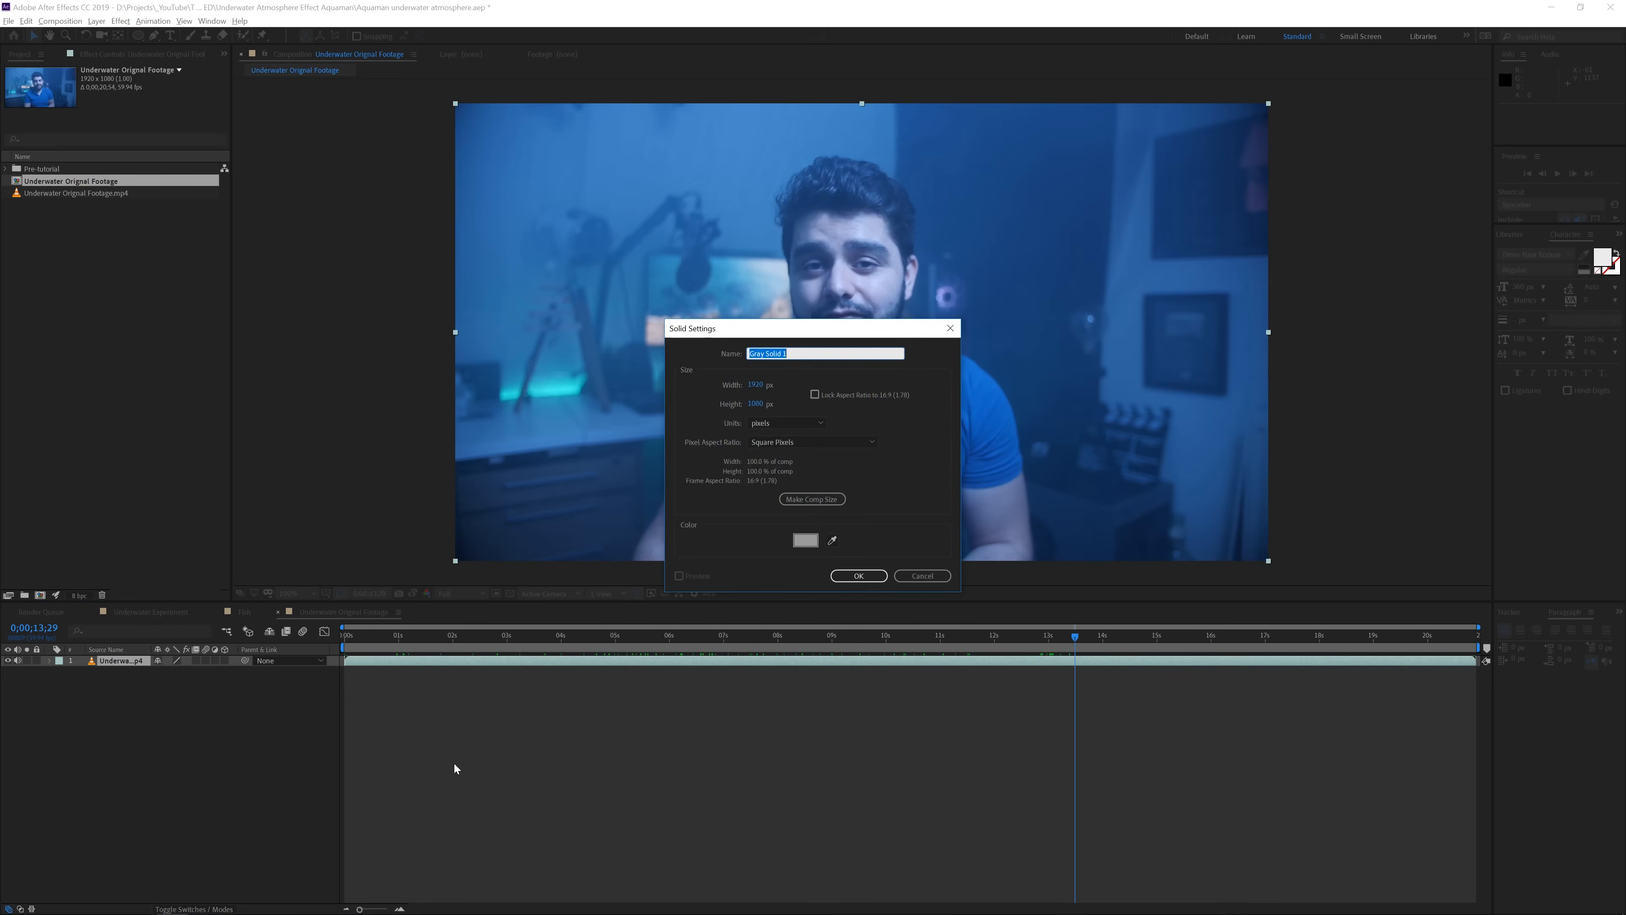
text(Light Rays)
key(Return)
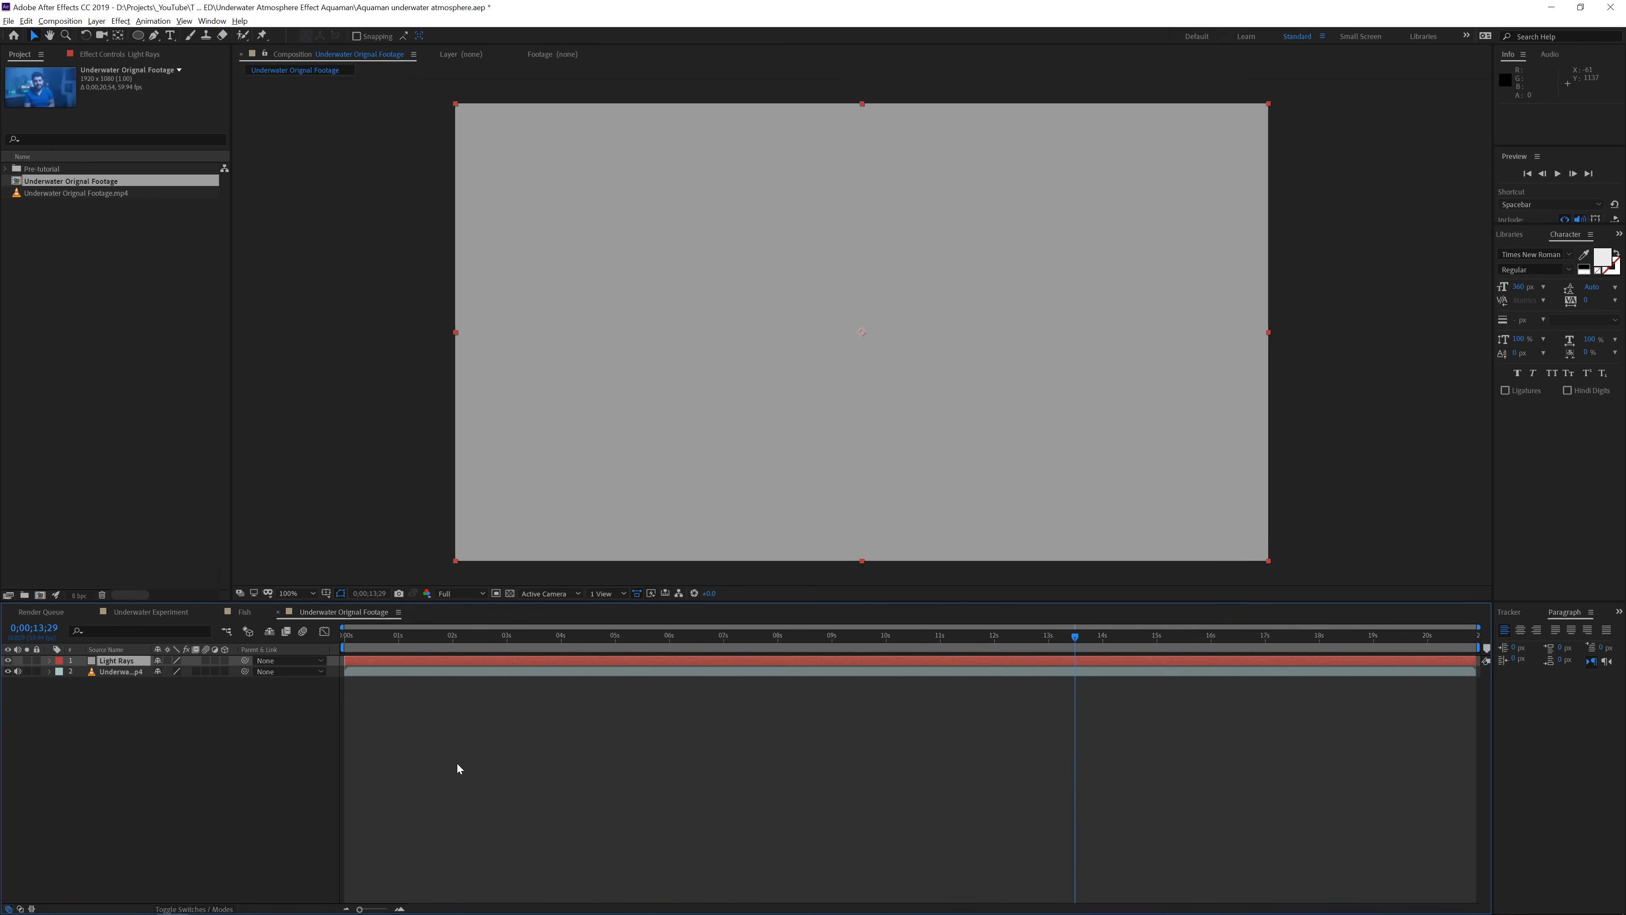
Apply the Fractal Noise effect to the Light Rays solid
click(120, 20)
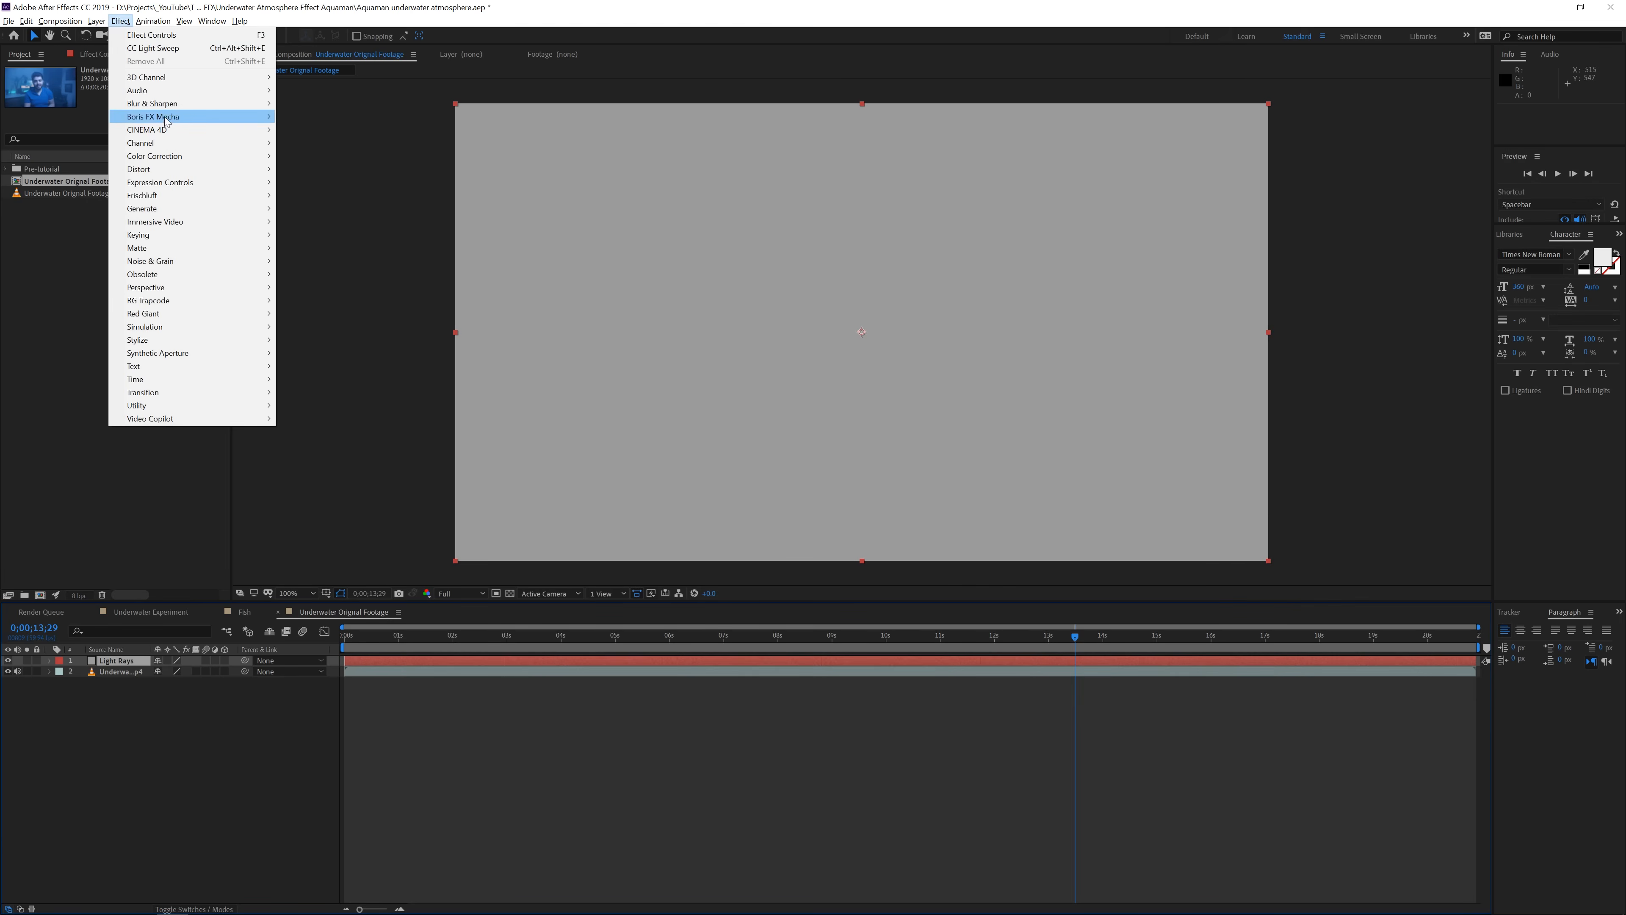
mouse_move(191, 107)
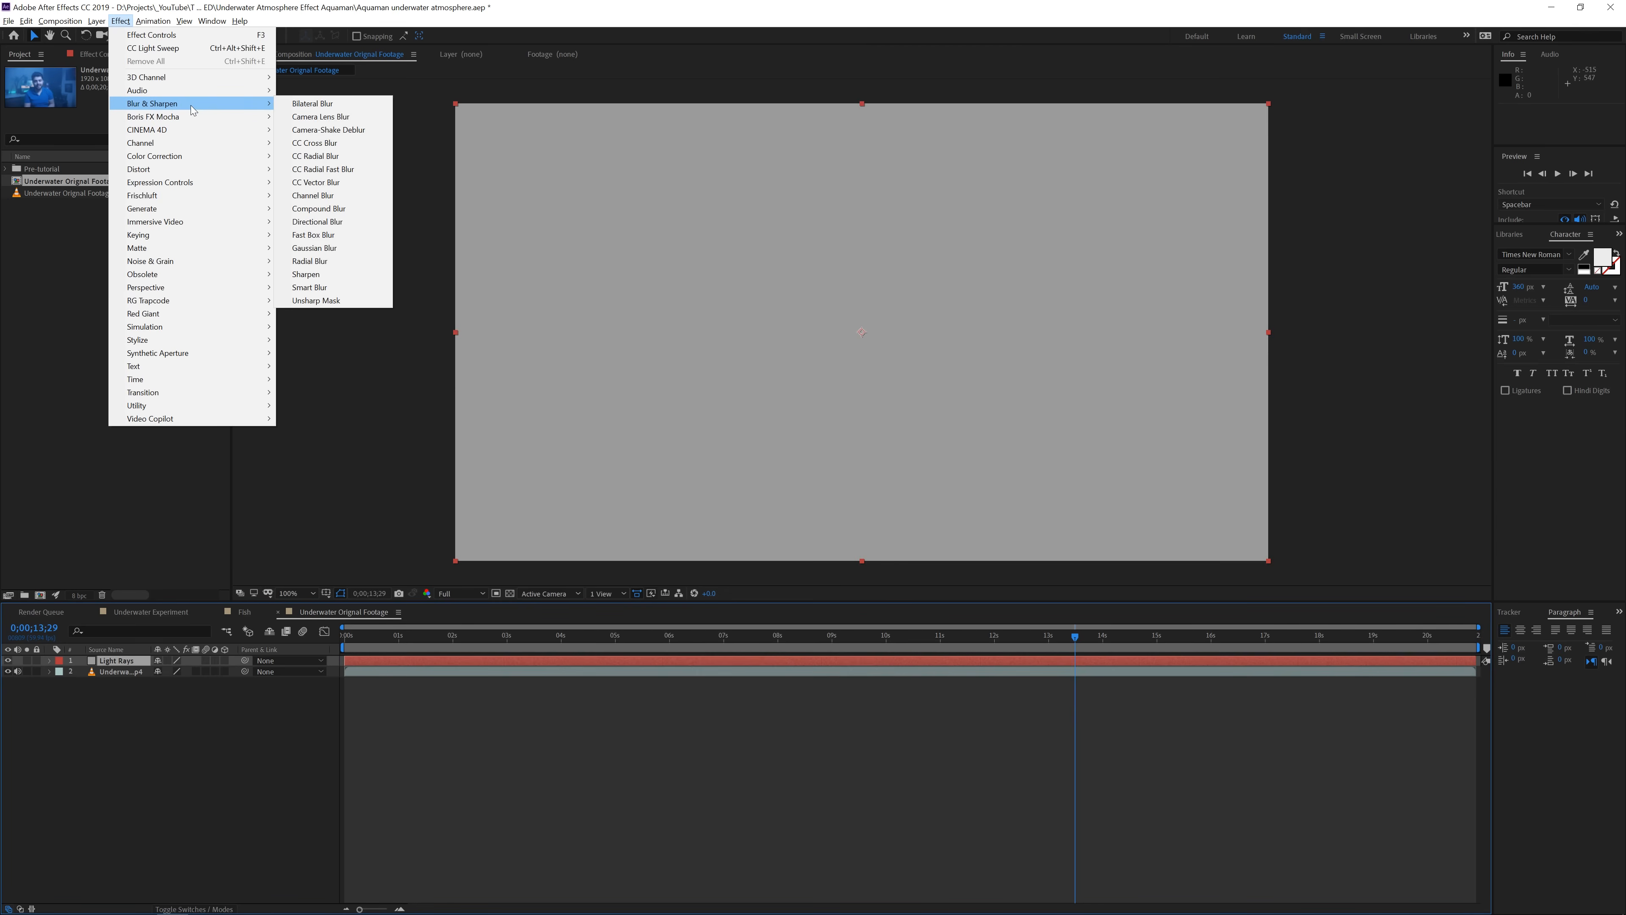
mouse_move(193, 261)
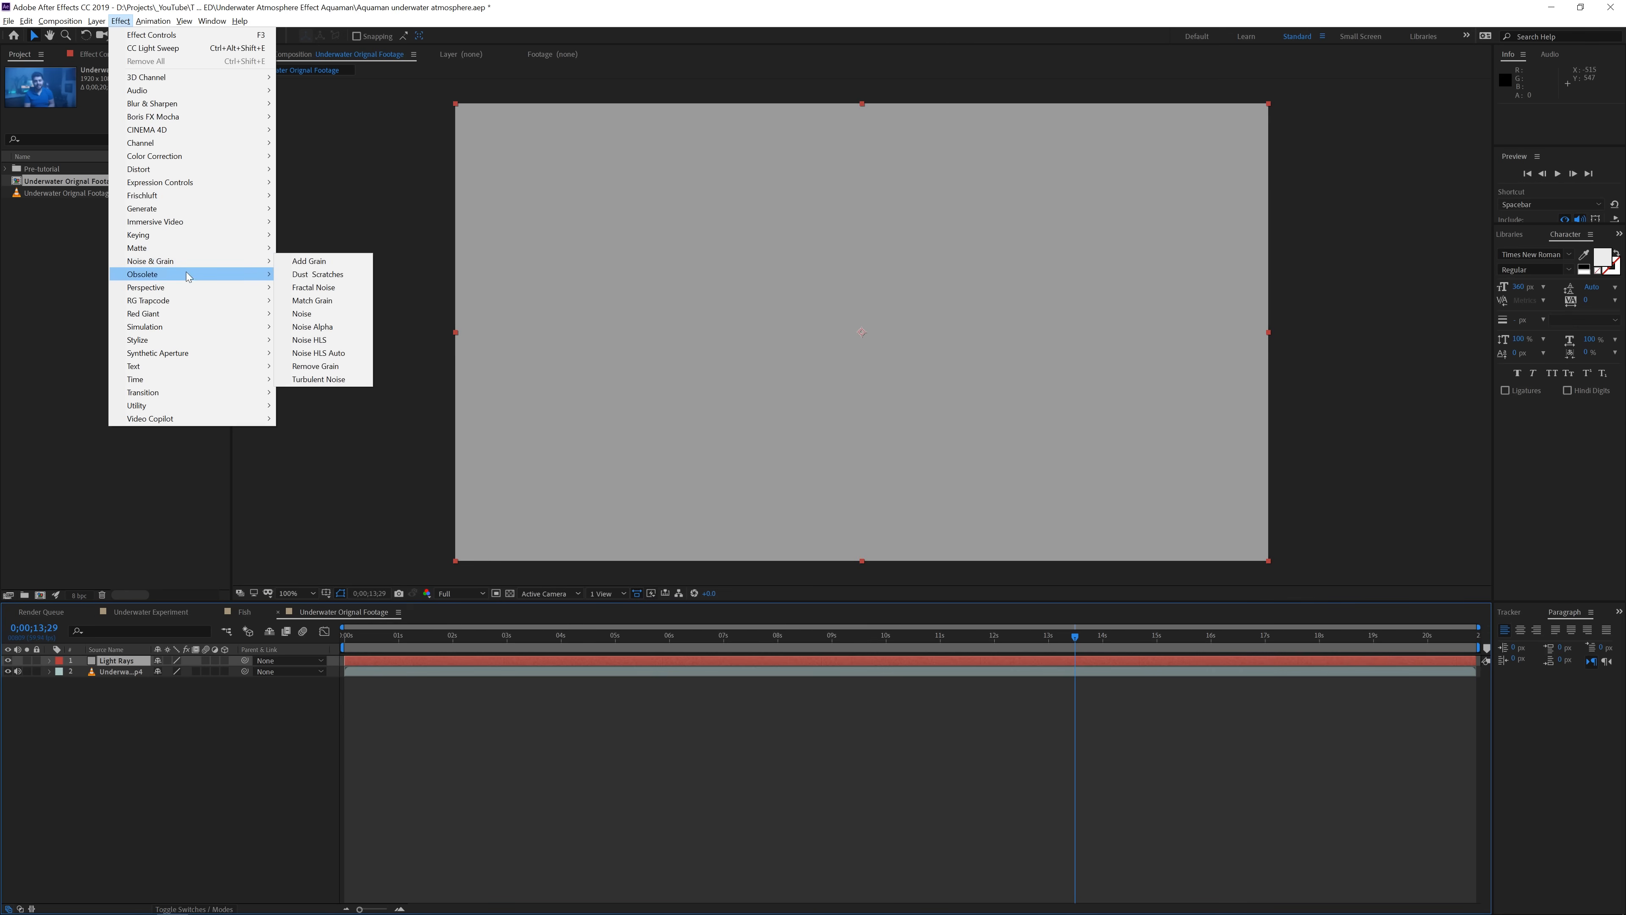
click(304, 287)
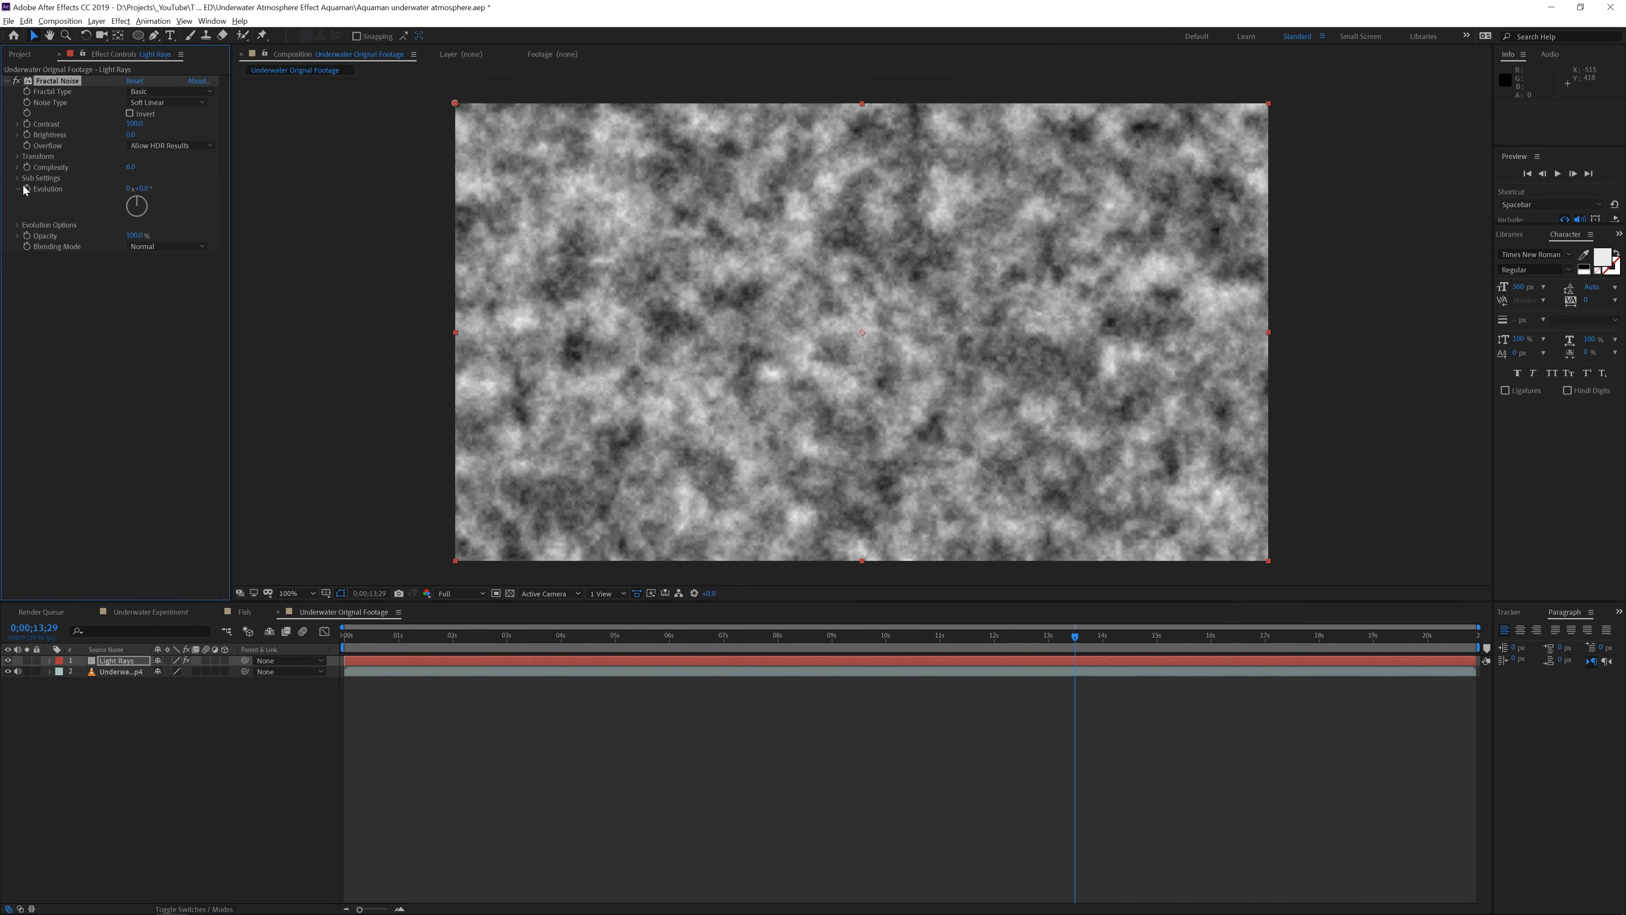
Turn off the noise's uniform scaling, set Scale Width to about 27 and raise Scale Height above 1100 to form vertical streaks
click(17, 156)
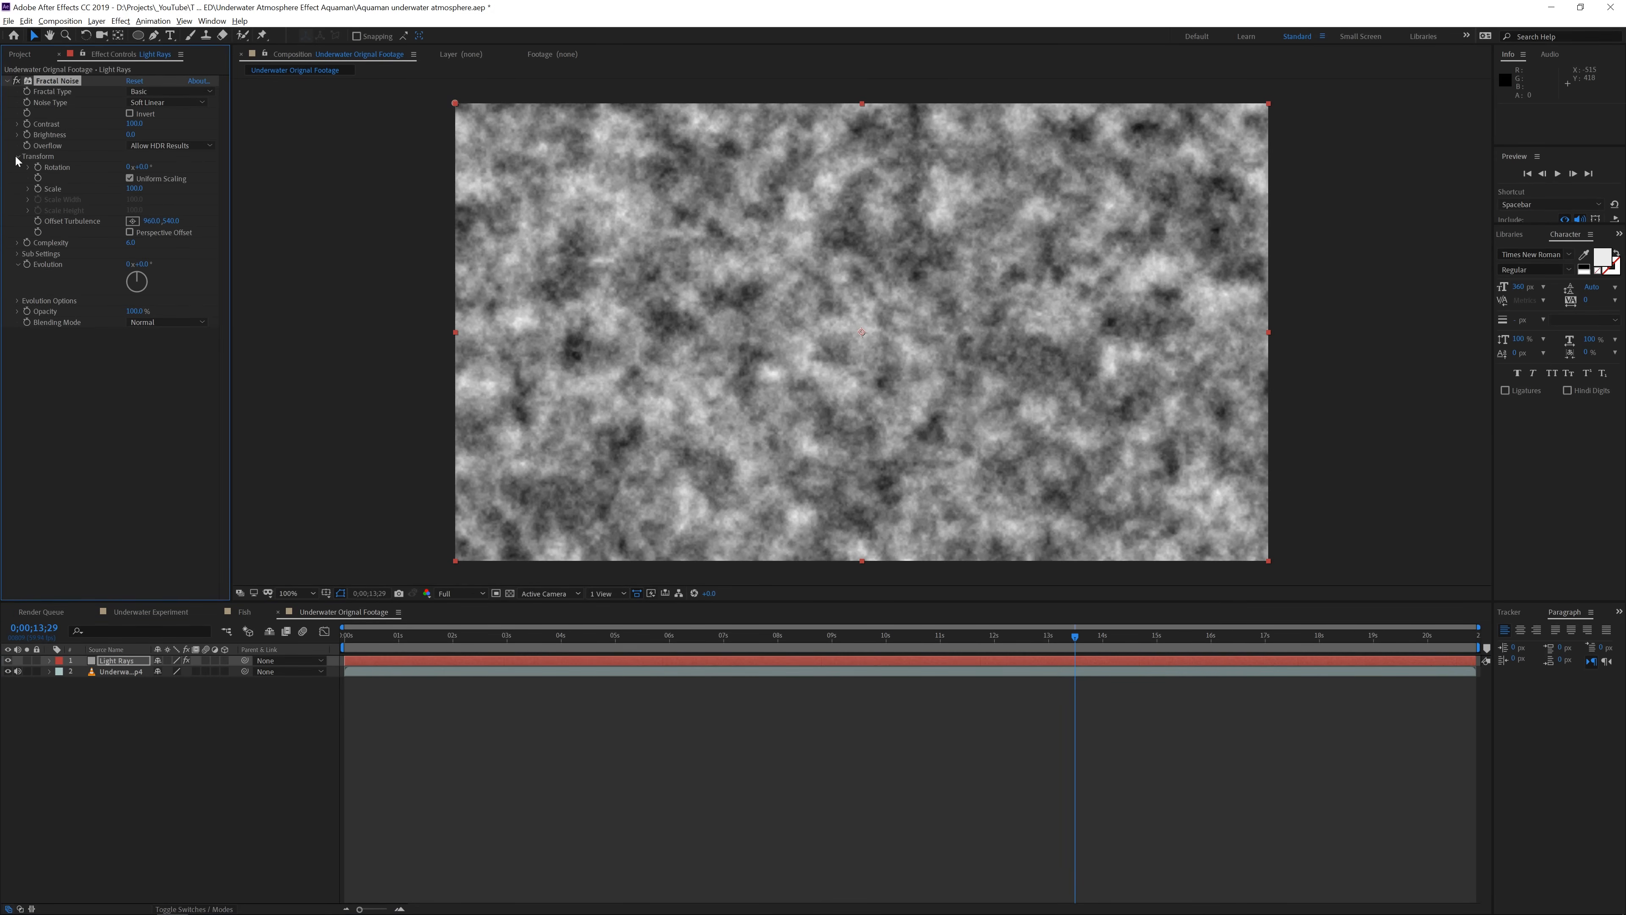
click(130, 179)
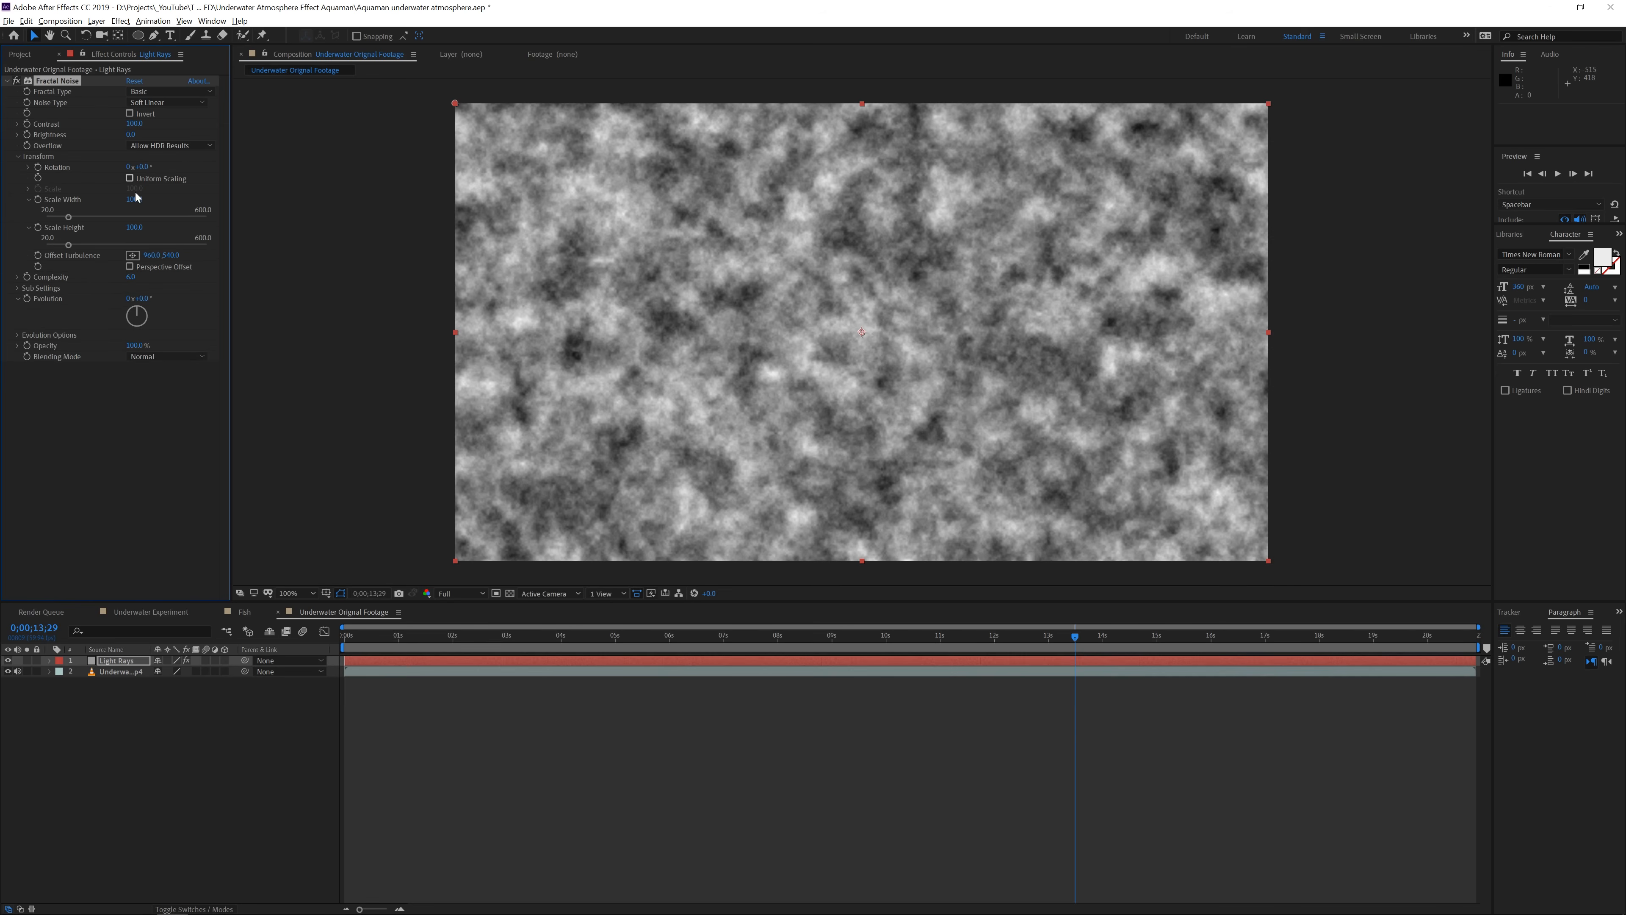
mouse_move(68, 216)
mouse_down()
mouse_move(112, 246)
mouse_move(252, 238)
mouse_up()
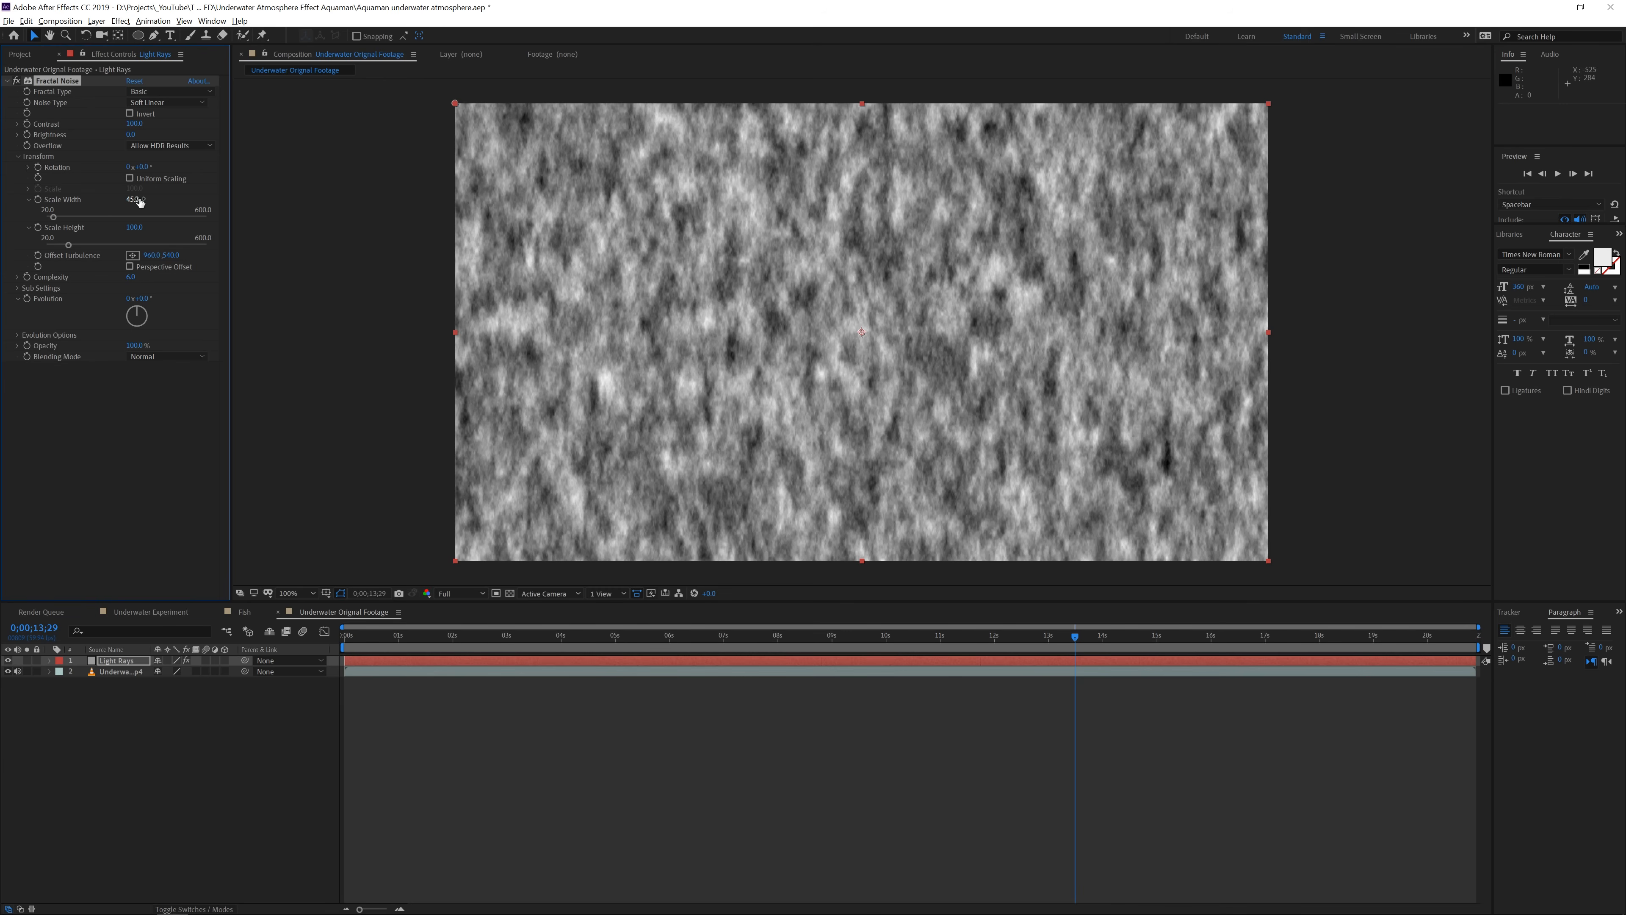
mouse_move(132, 199)
mouse_down()
mouse_move(384, 221)
mouse_move(800, 203)
mouse_up()
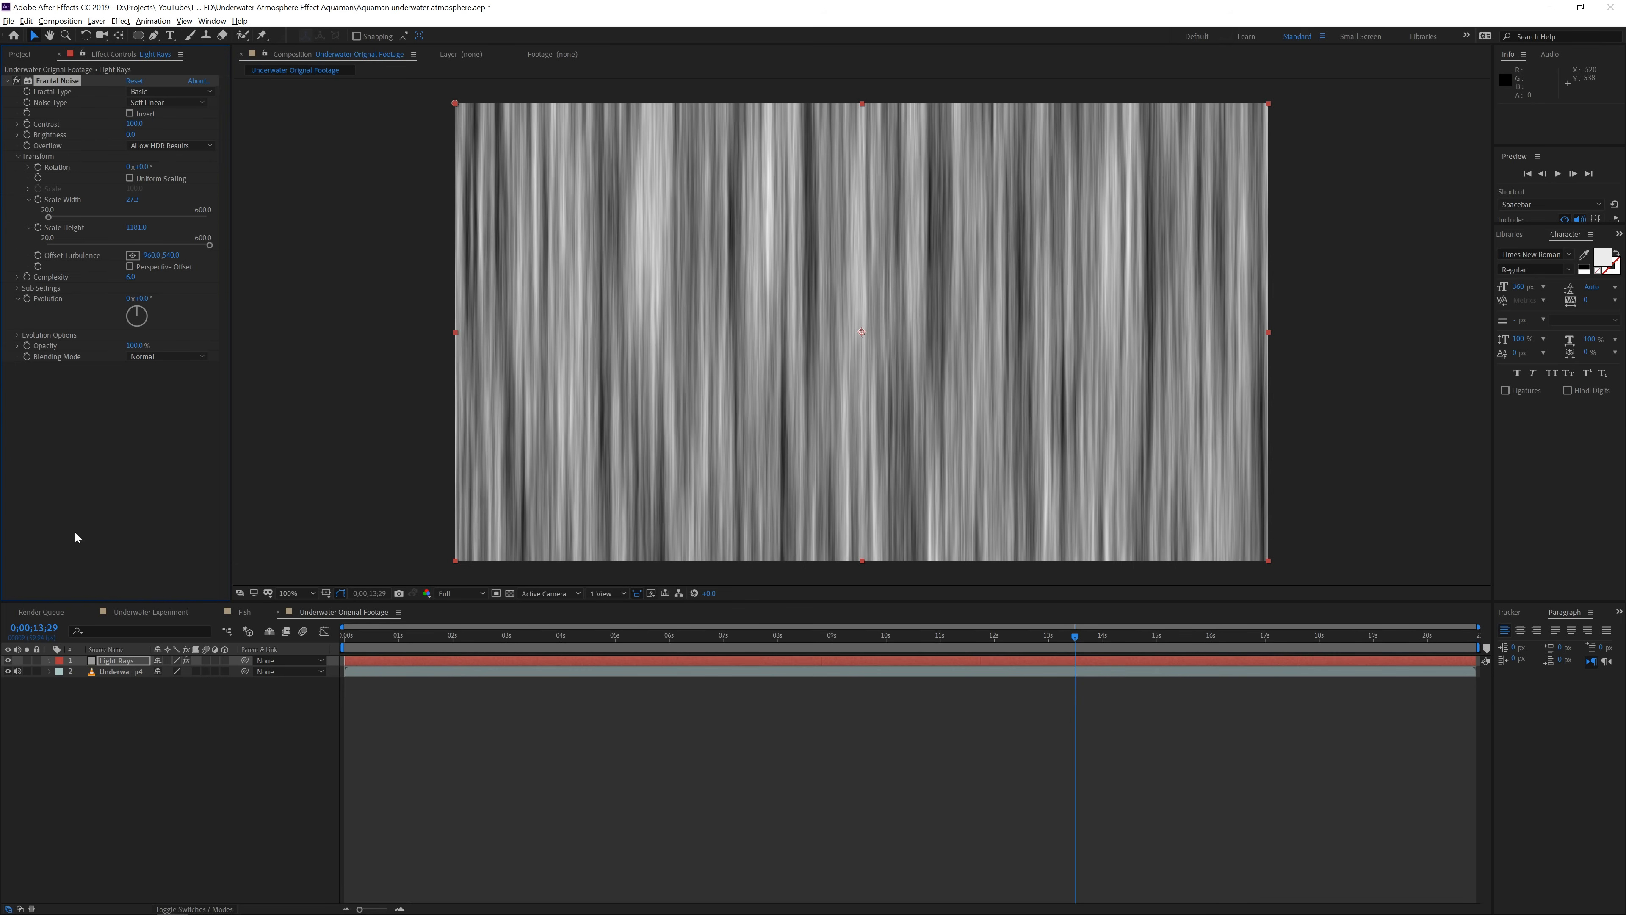
Blend the Light Rays layer in Screen mode and lower its noise contrast to about 70 and brightness to about -43
click(208, 907)
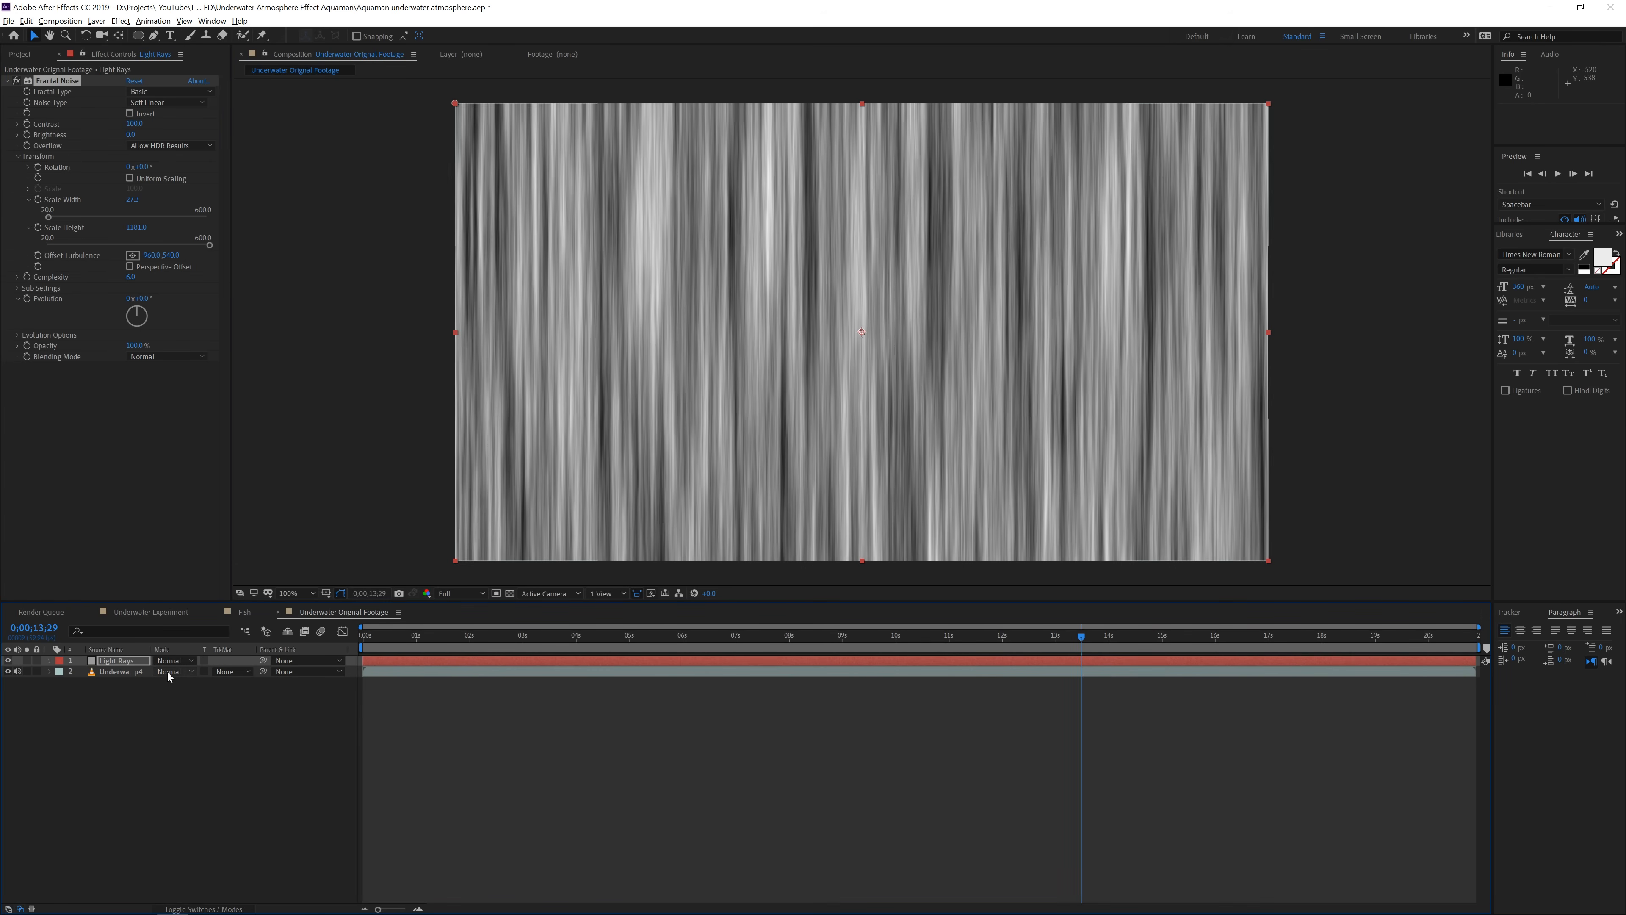
click(174, 660)
click(215, 293)
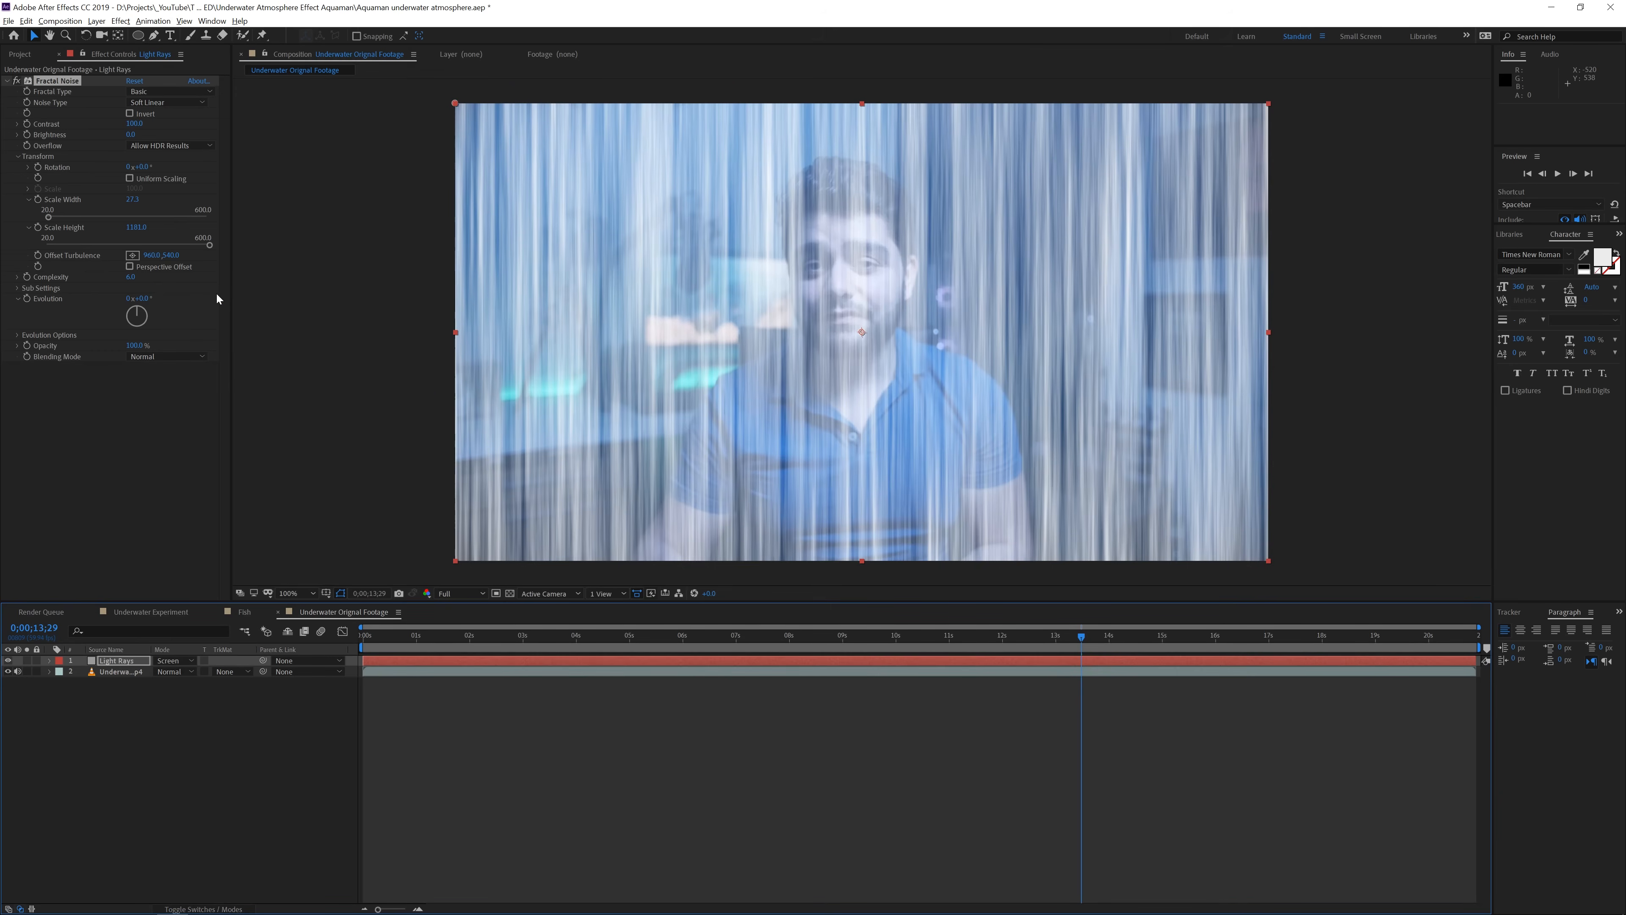
drag(132, 124, 108, 140)
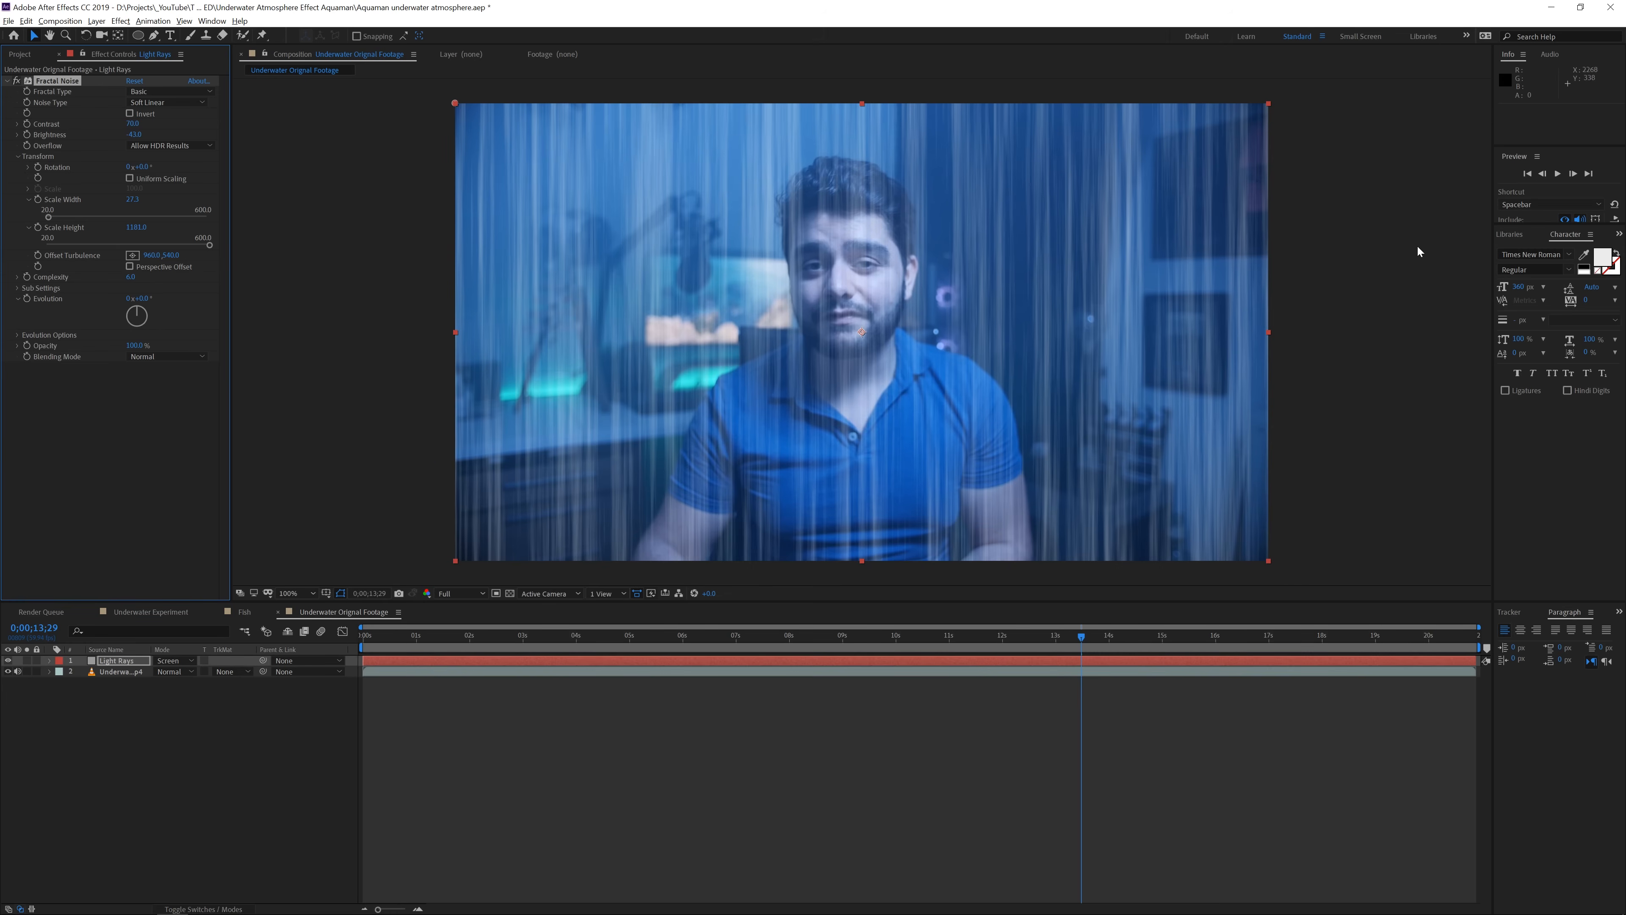
Find the Corner Pin effect by searching for "corner" and apply it to the Light Rays layer
click(1511, 234)
key(ctrl+5)
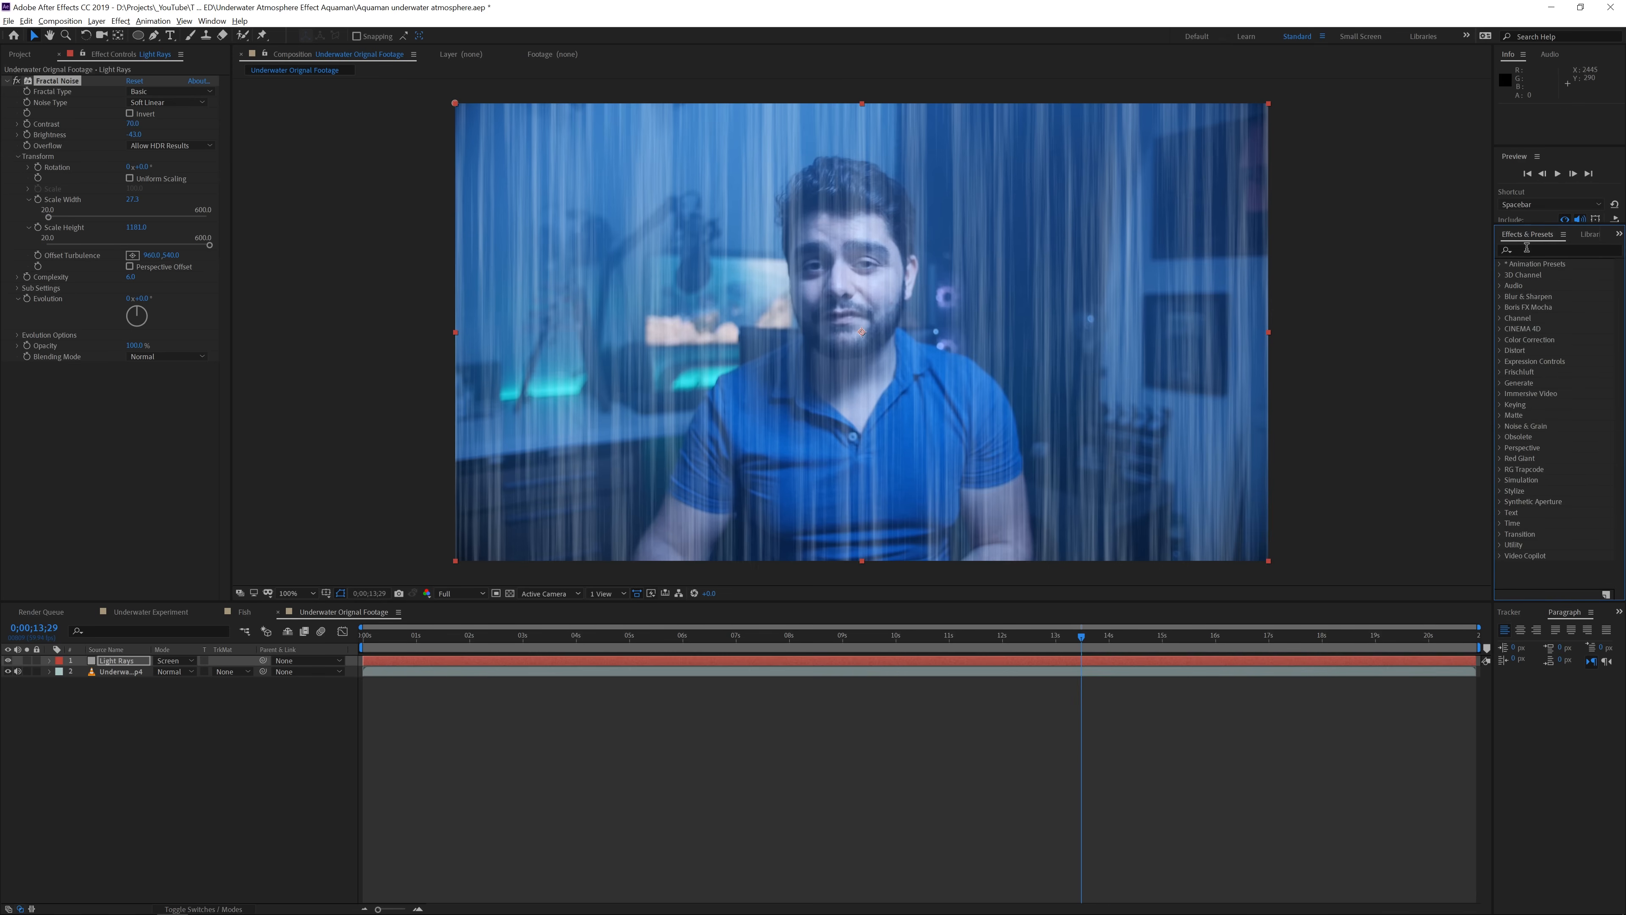
text(corner)
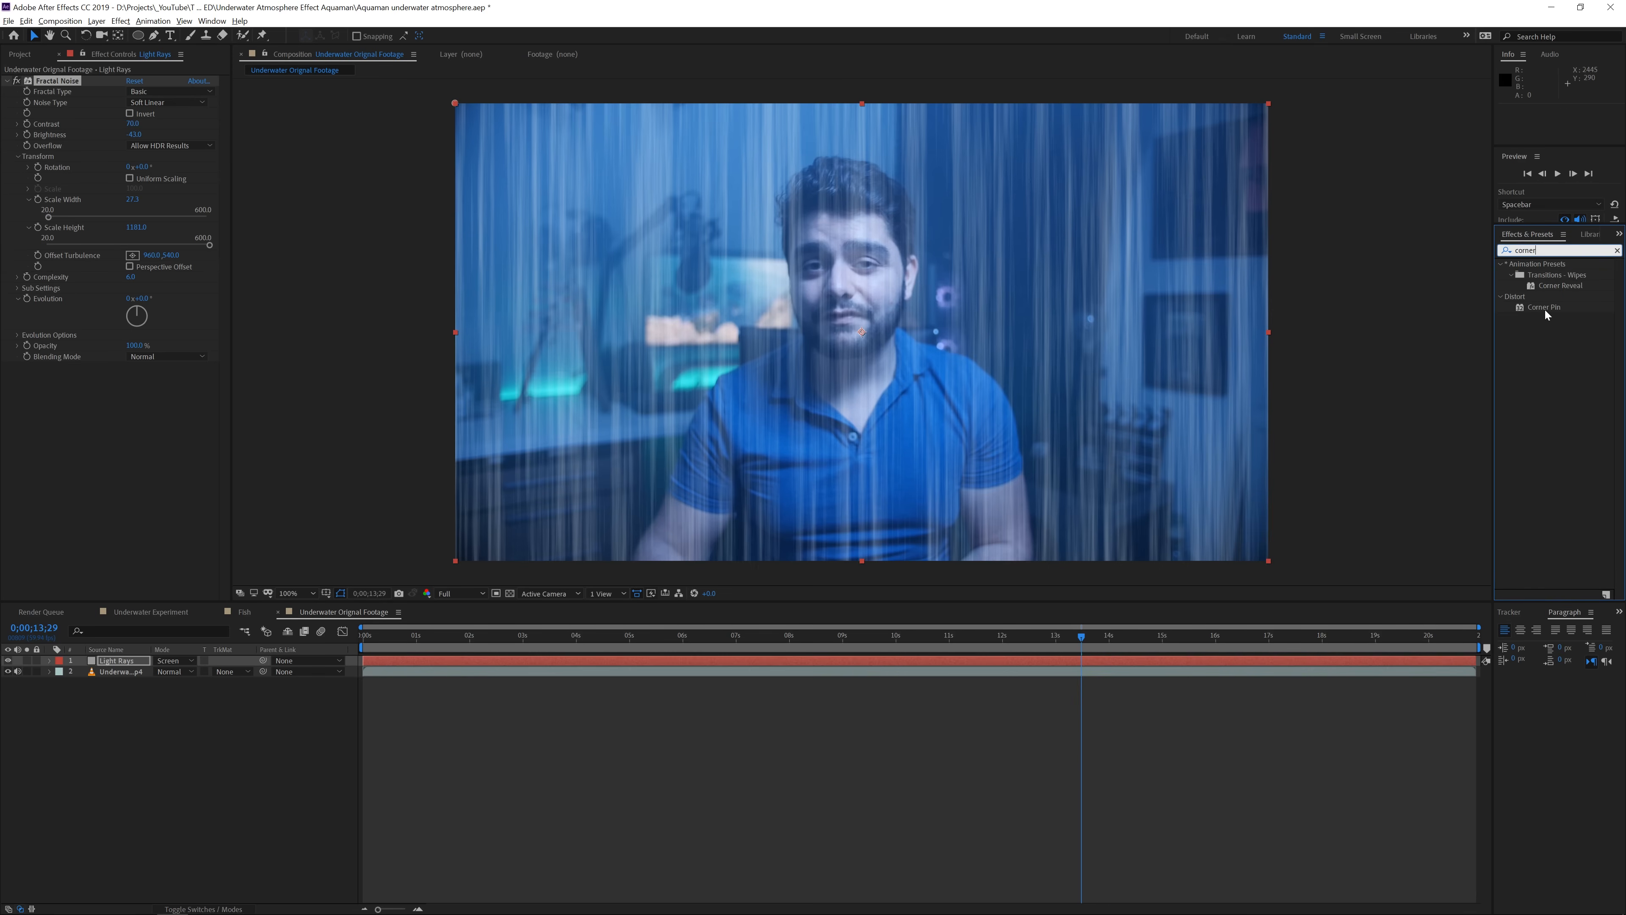
drag(1545, 309, 571, 663)
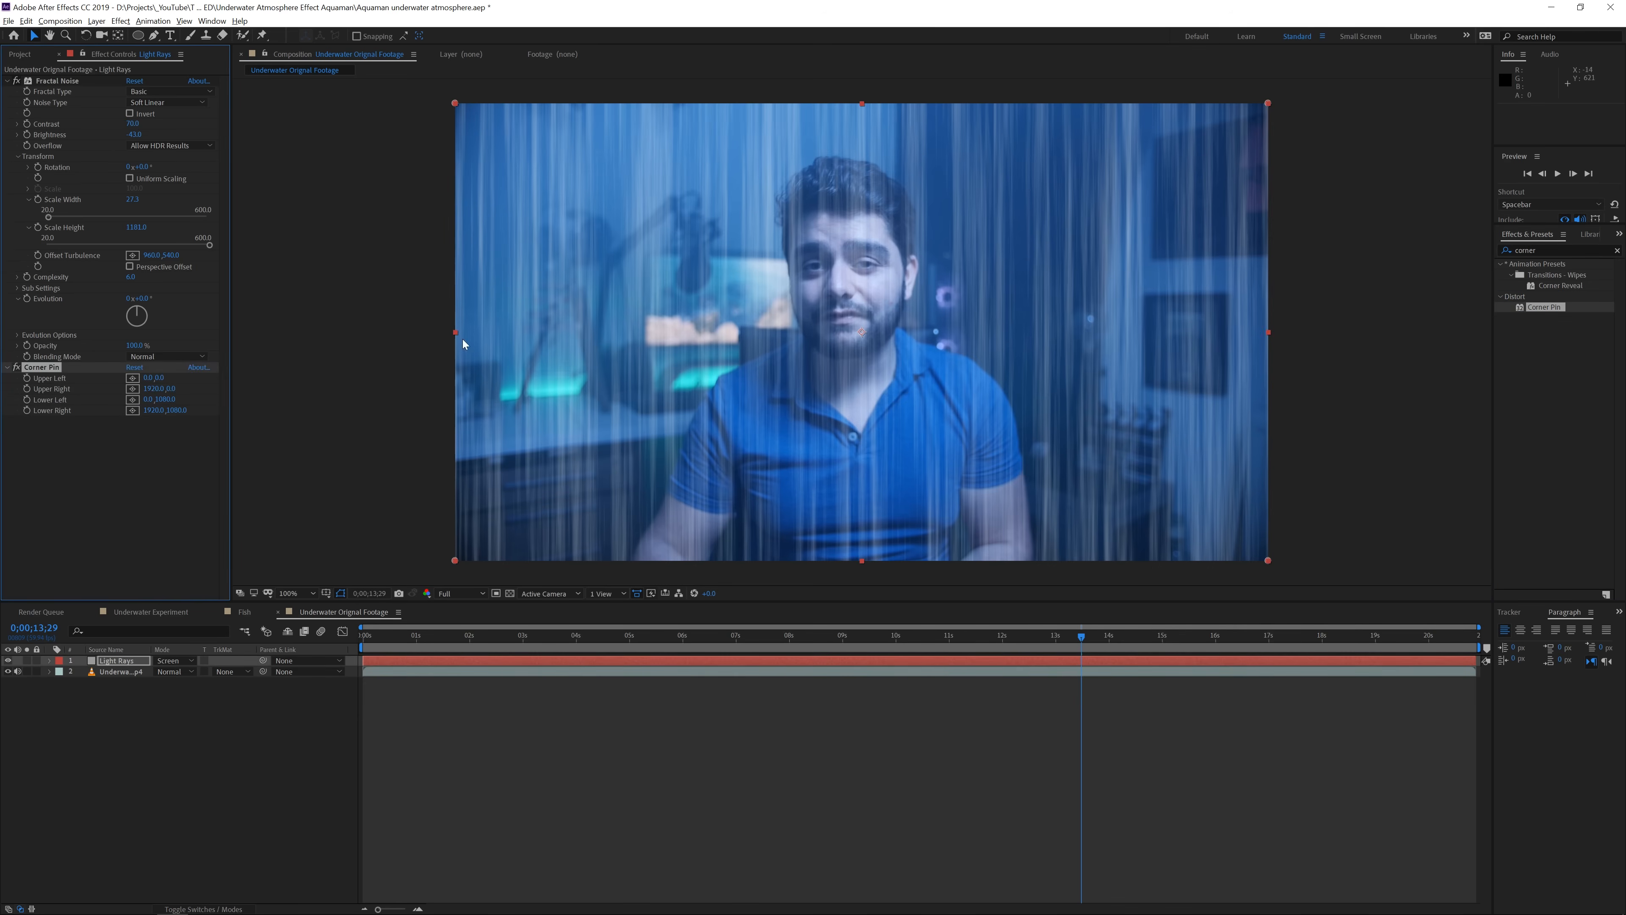
Fan the rays diagonally with corner pins at about 727, -451 (upper left), 2150, -190 (upper right), -1868, 536 (lower left) and 1902, 1896 (lower right)
drag(455, 103, 912, 98)
key(comma)
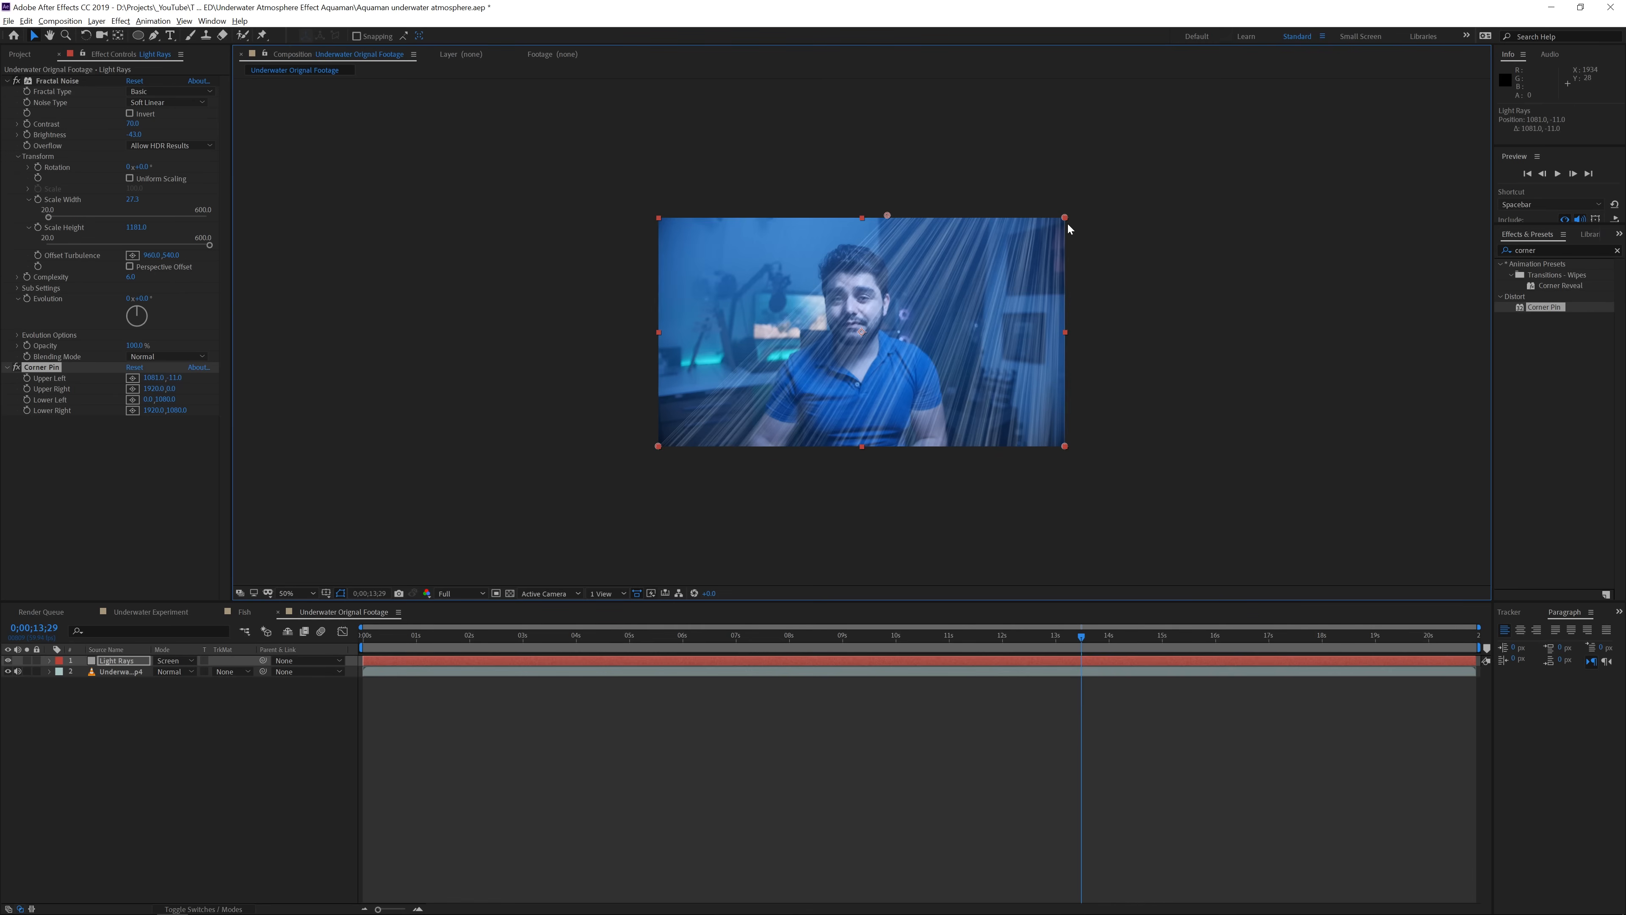
drag(1066, 219, 1156, 220)
drag(888, 215, 1037, 158)
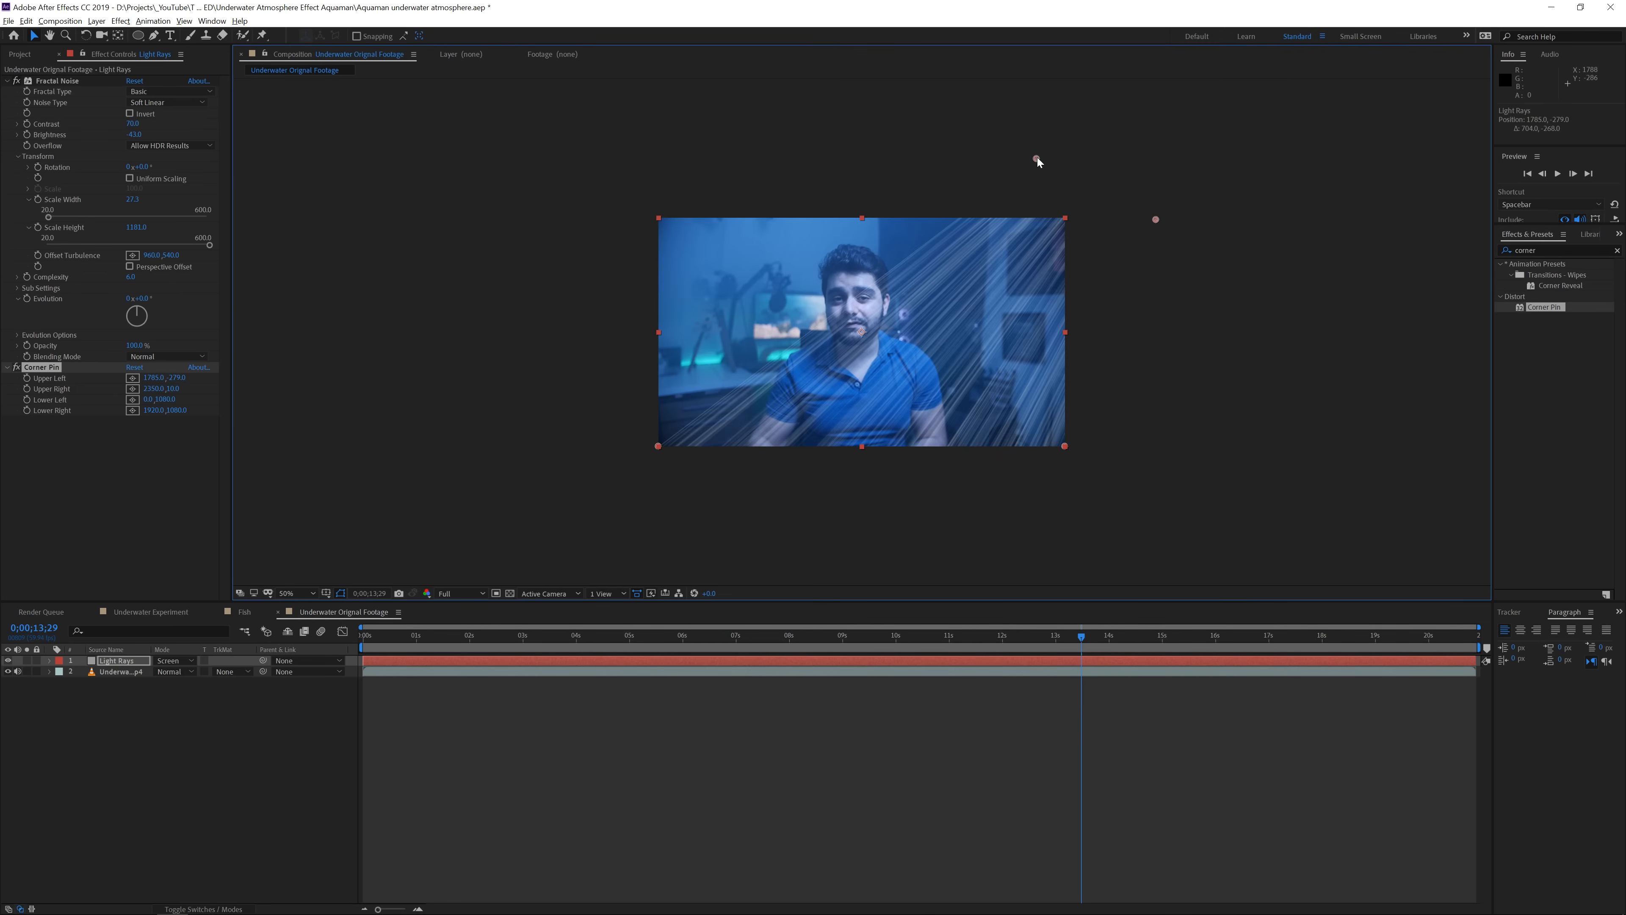
drag(658, 446, 261, 328)
drag(1065, 447, 1062, 627)
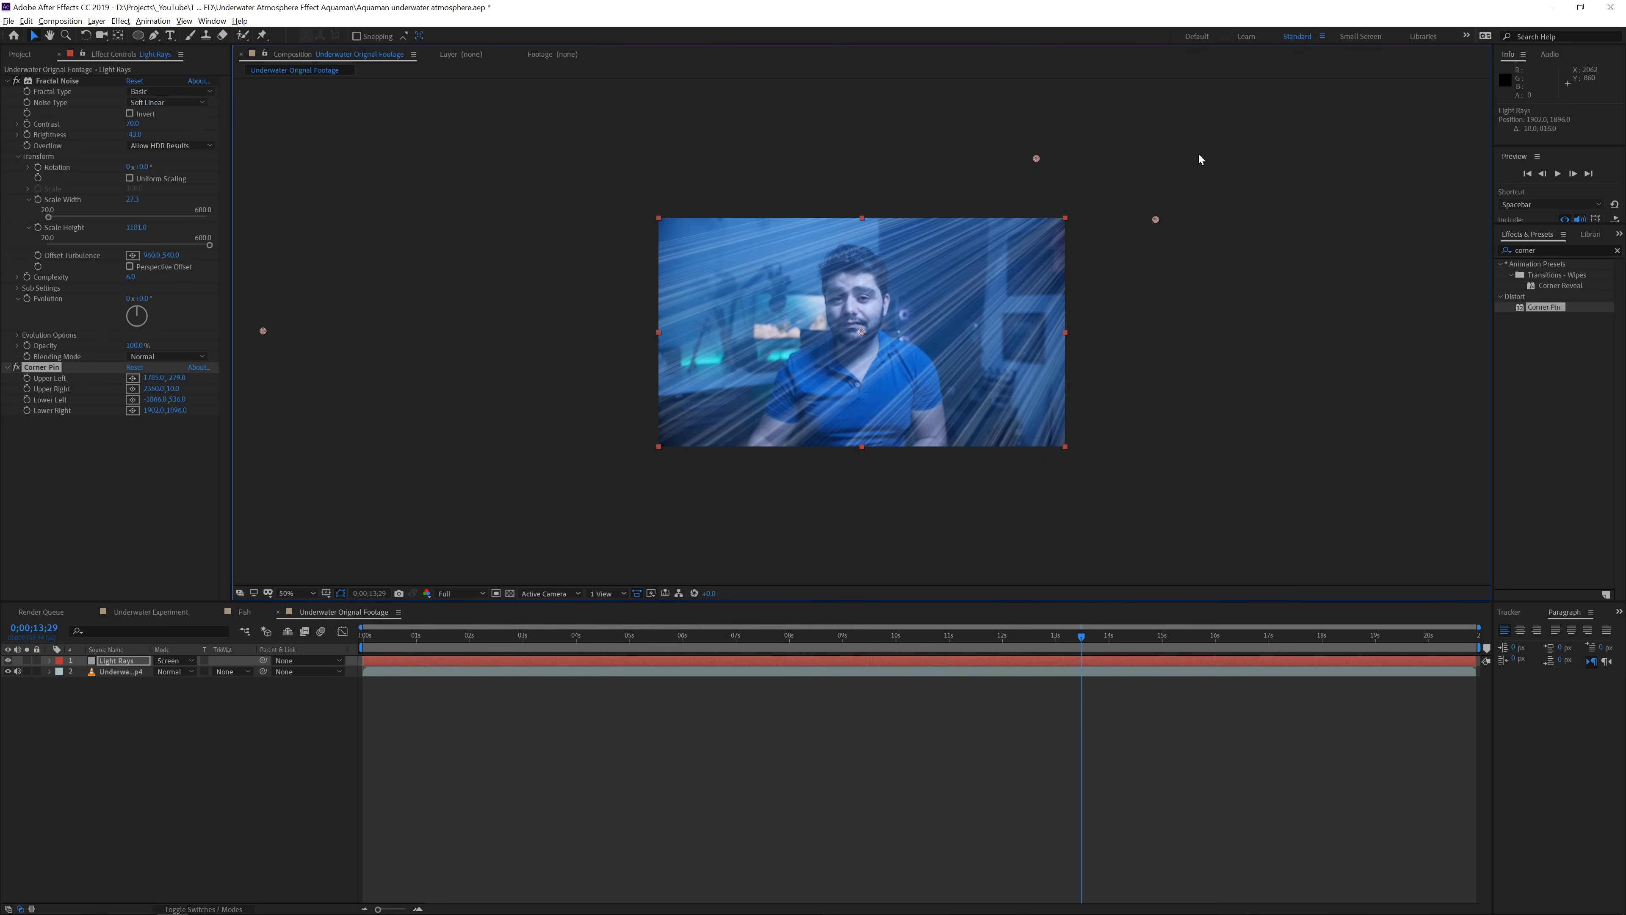
drag(1155, 220, 809, 122)
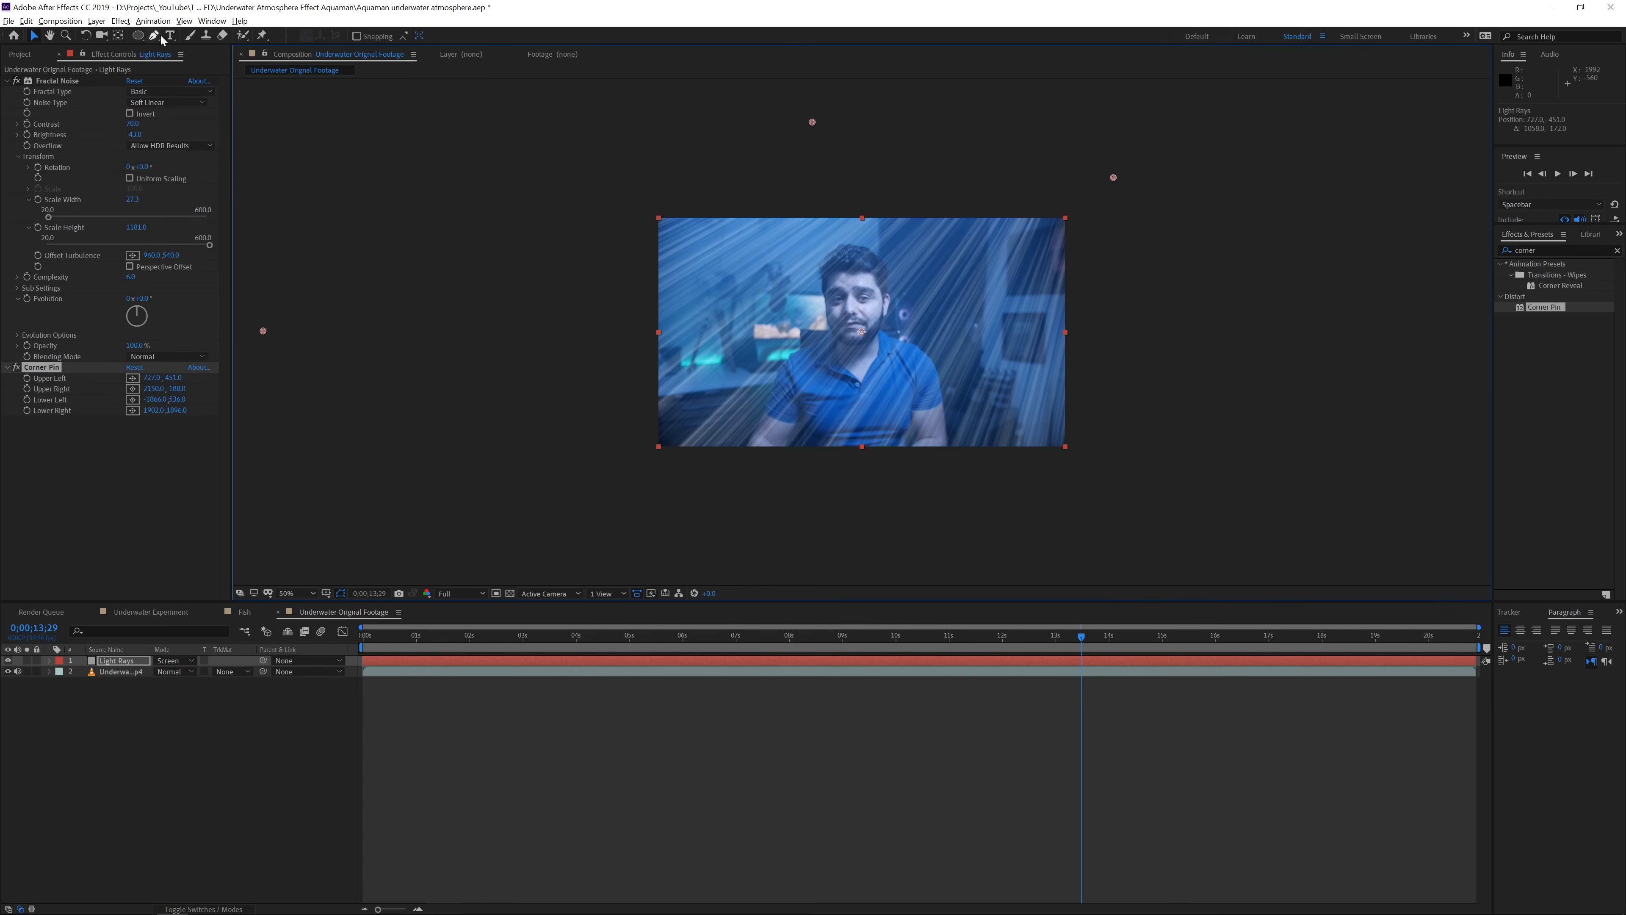
Apply a Linear Wipe effect to the Light Rays layer and set its wipe angle to 0°
click(120, 20)
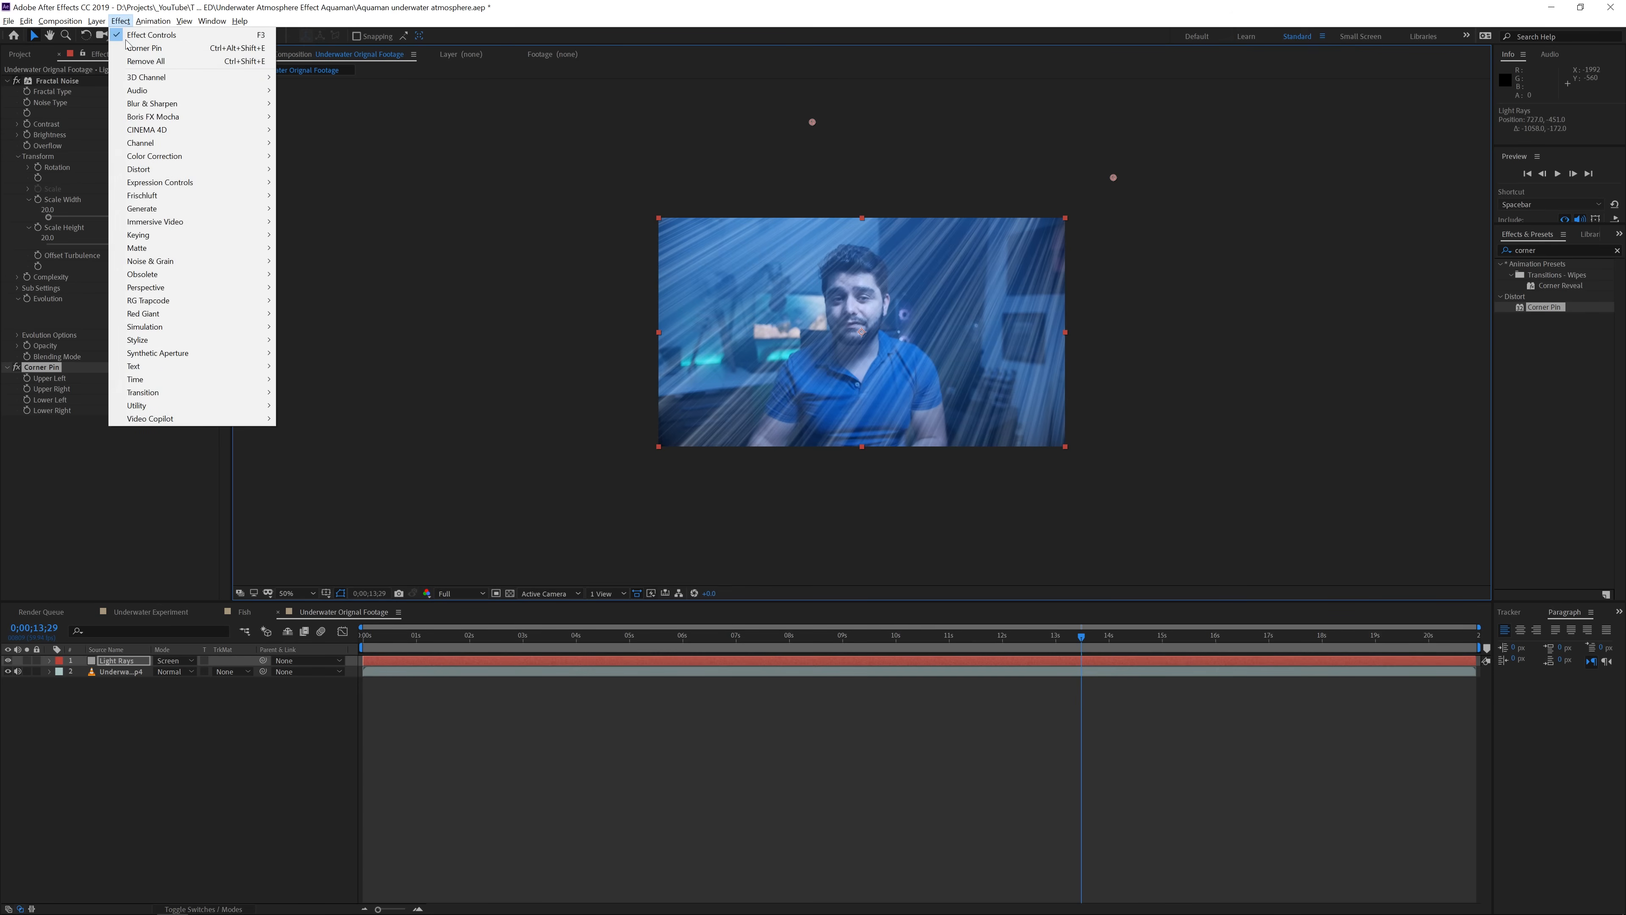
mouse_move(167, 393)
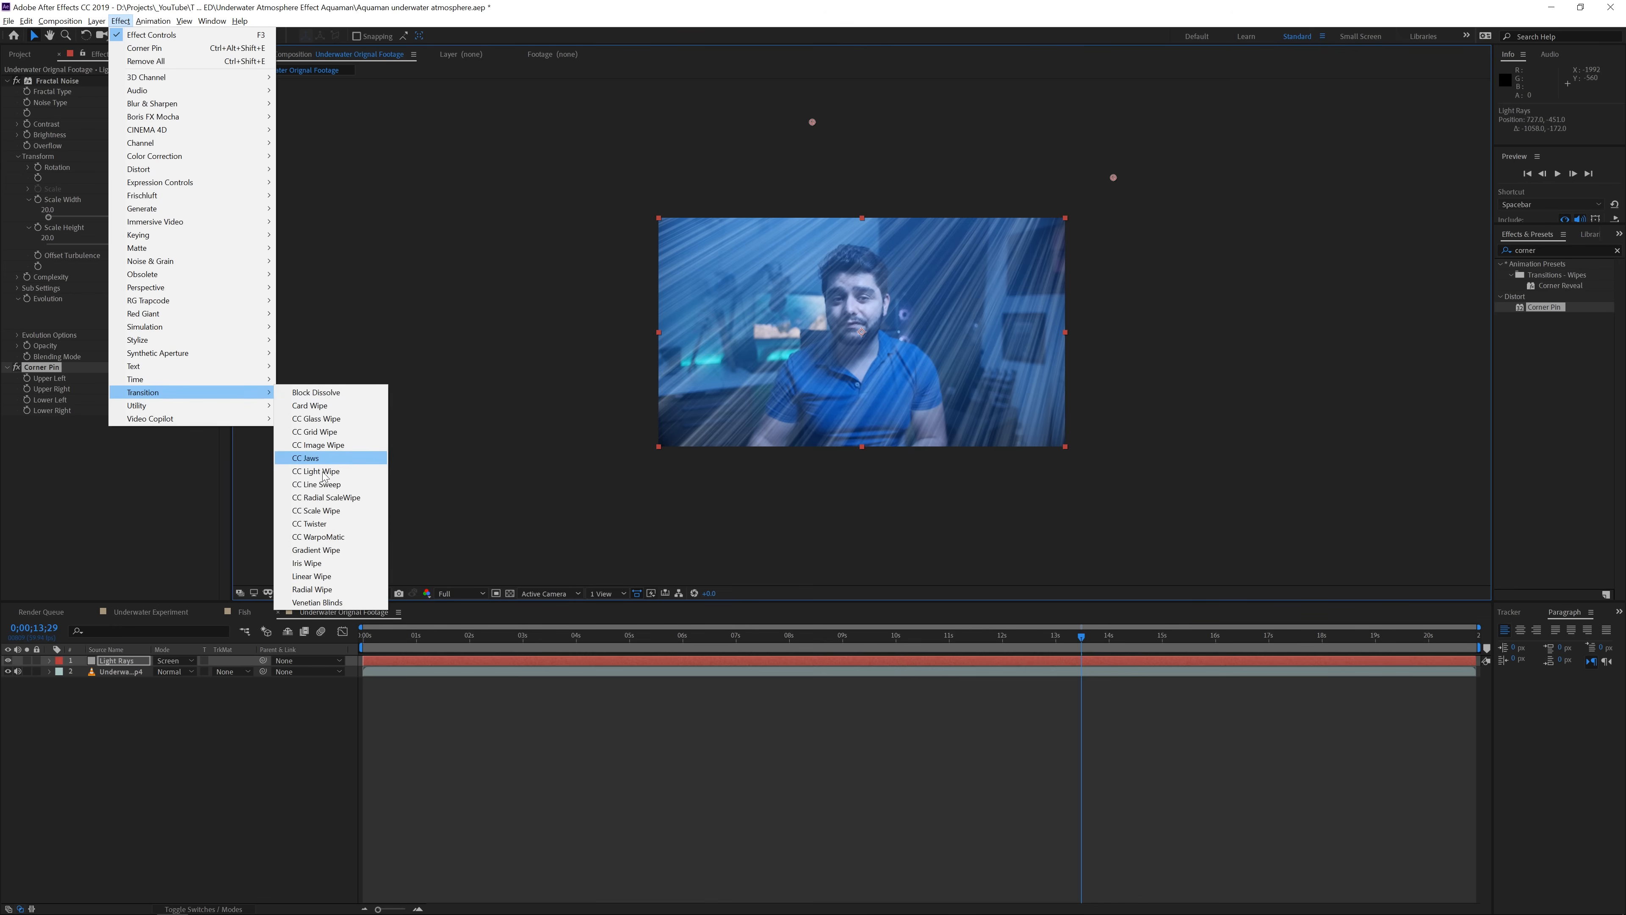
click(321, 579)
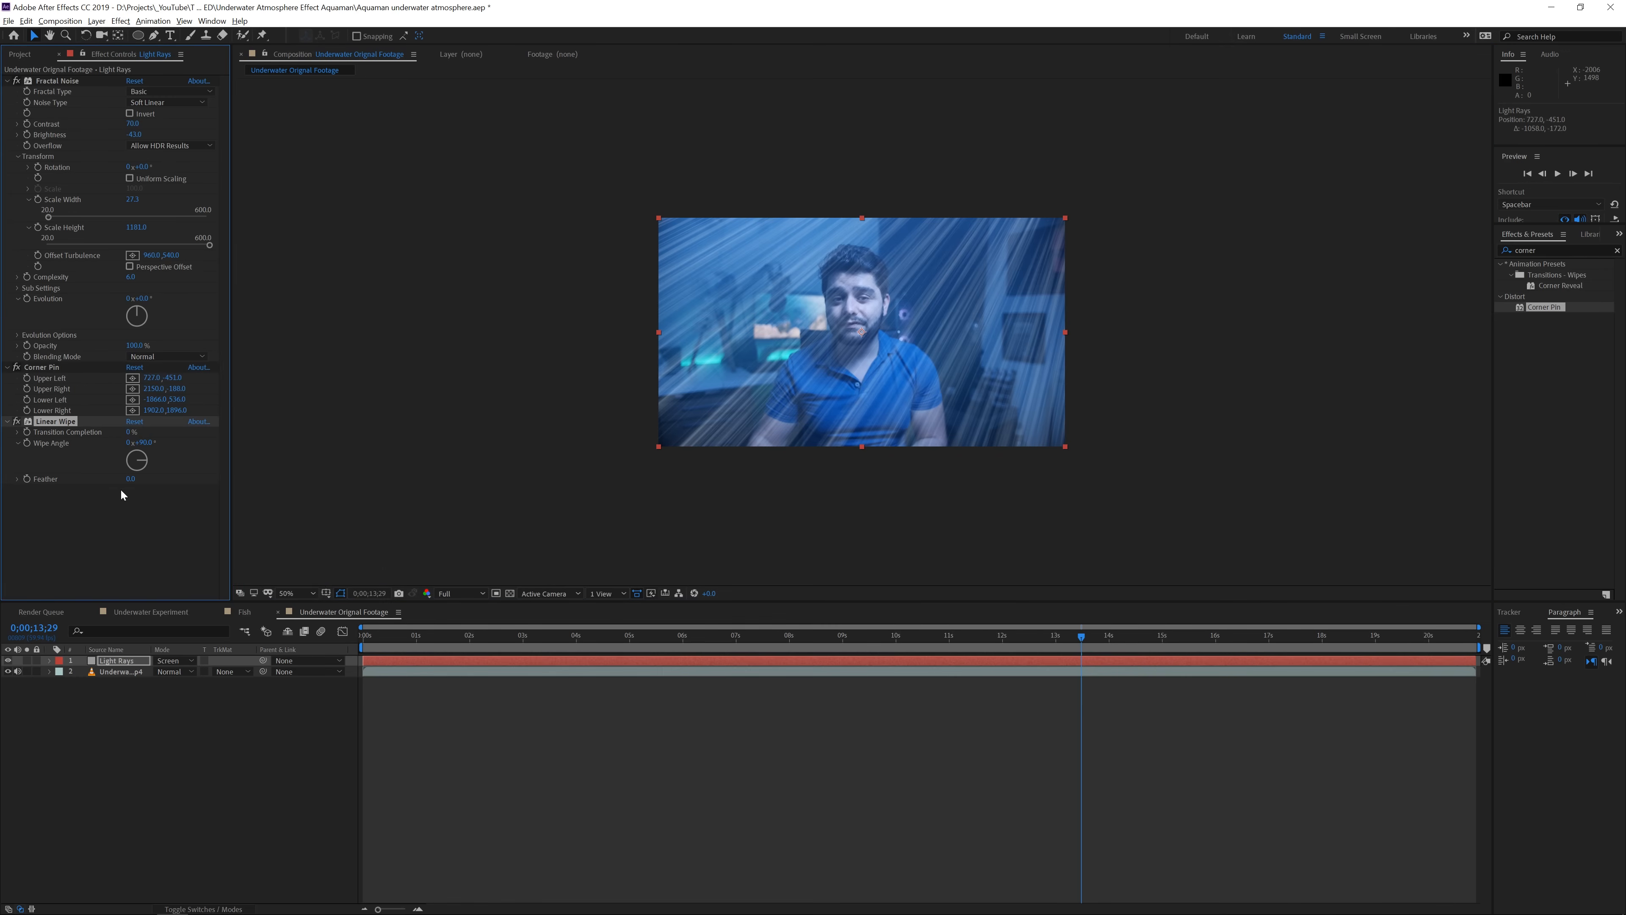
click(147, 443)
text(0)
key(Return)
Fade out the lower part of the rays with a wipe completion of about 42% and a feather above 800
drag(132, 431, 244, 472)
drag(485, 448, 667, 428)
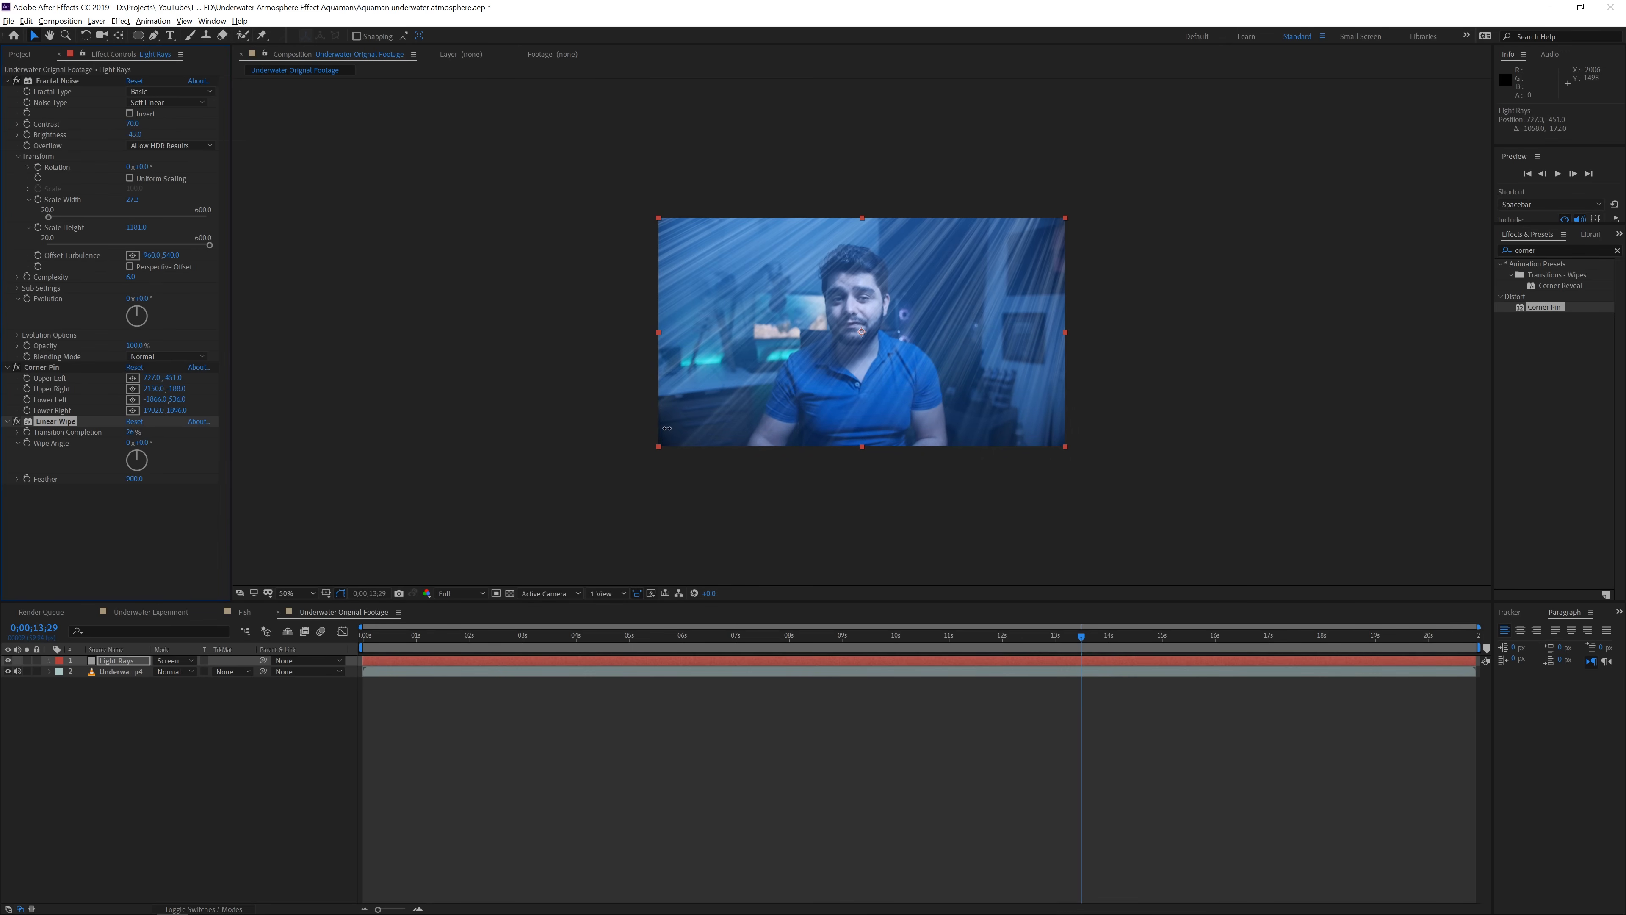
drag(132, 433, 141, 439)
key(/)
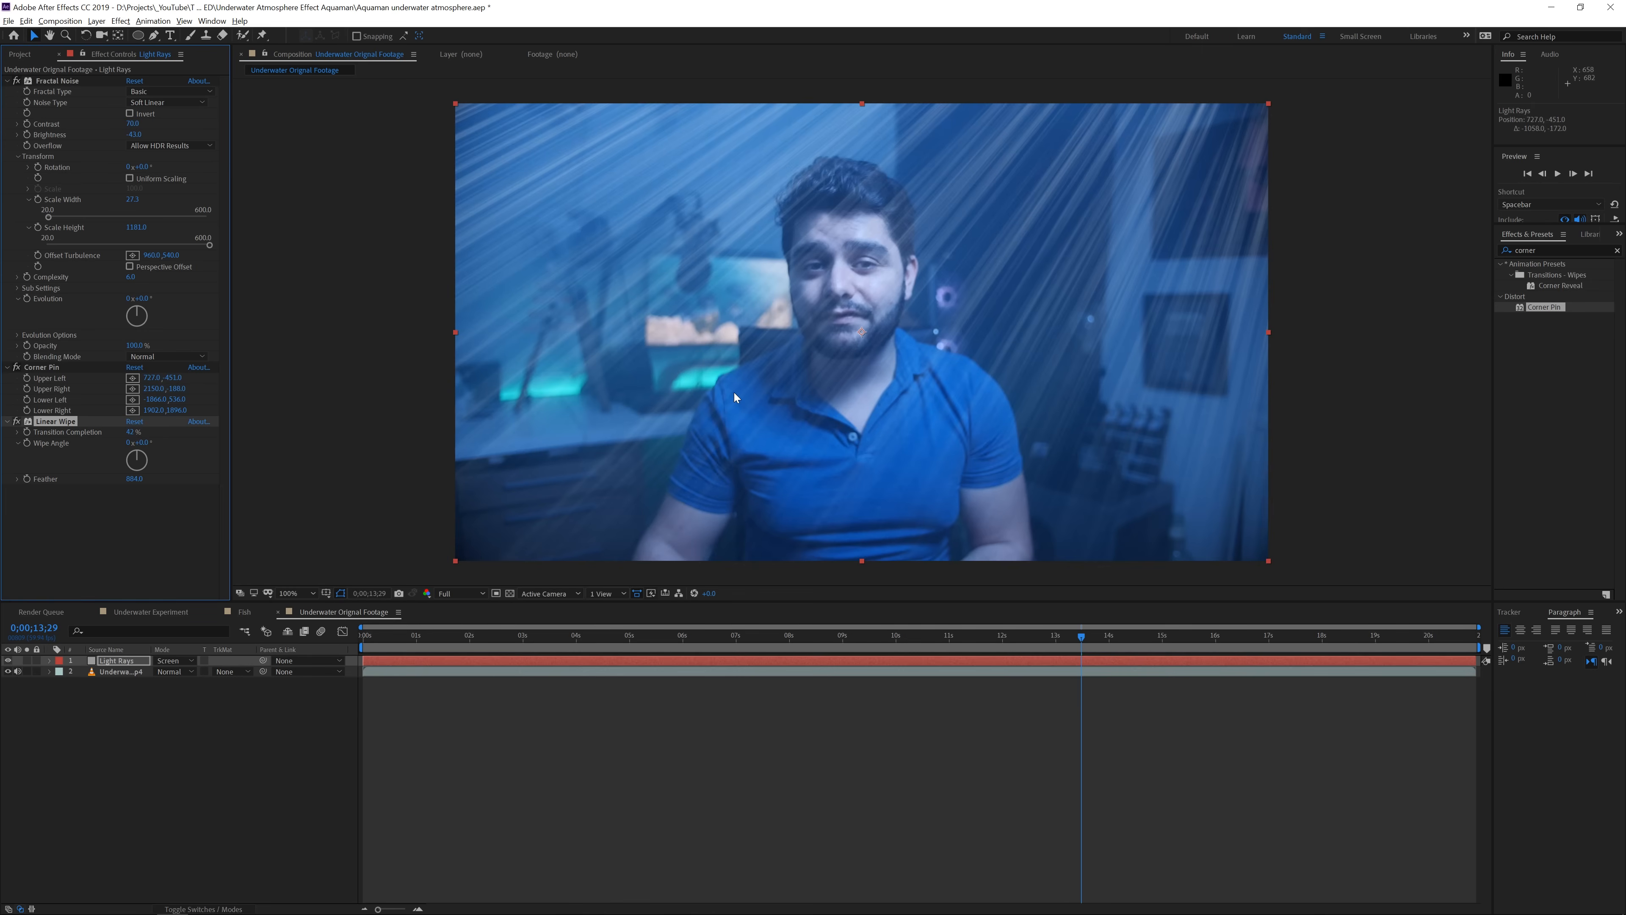
key(comma)
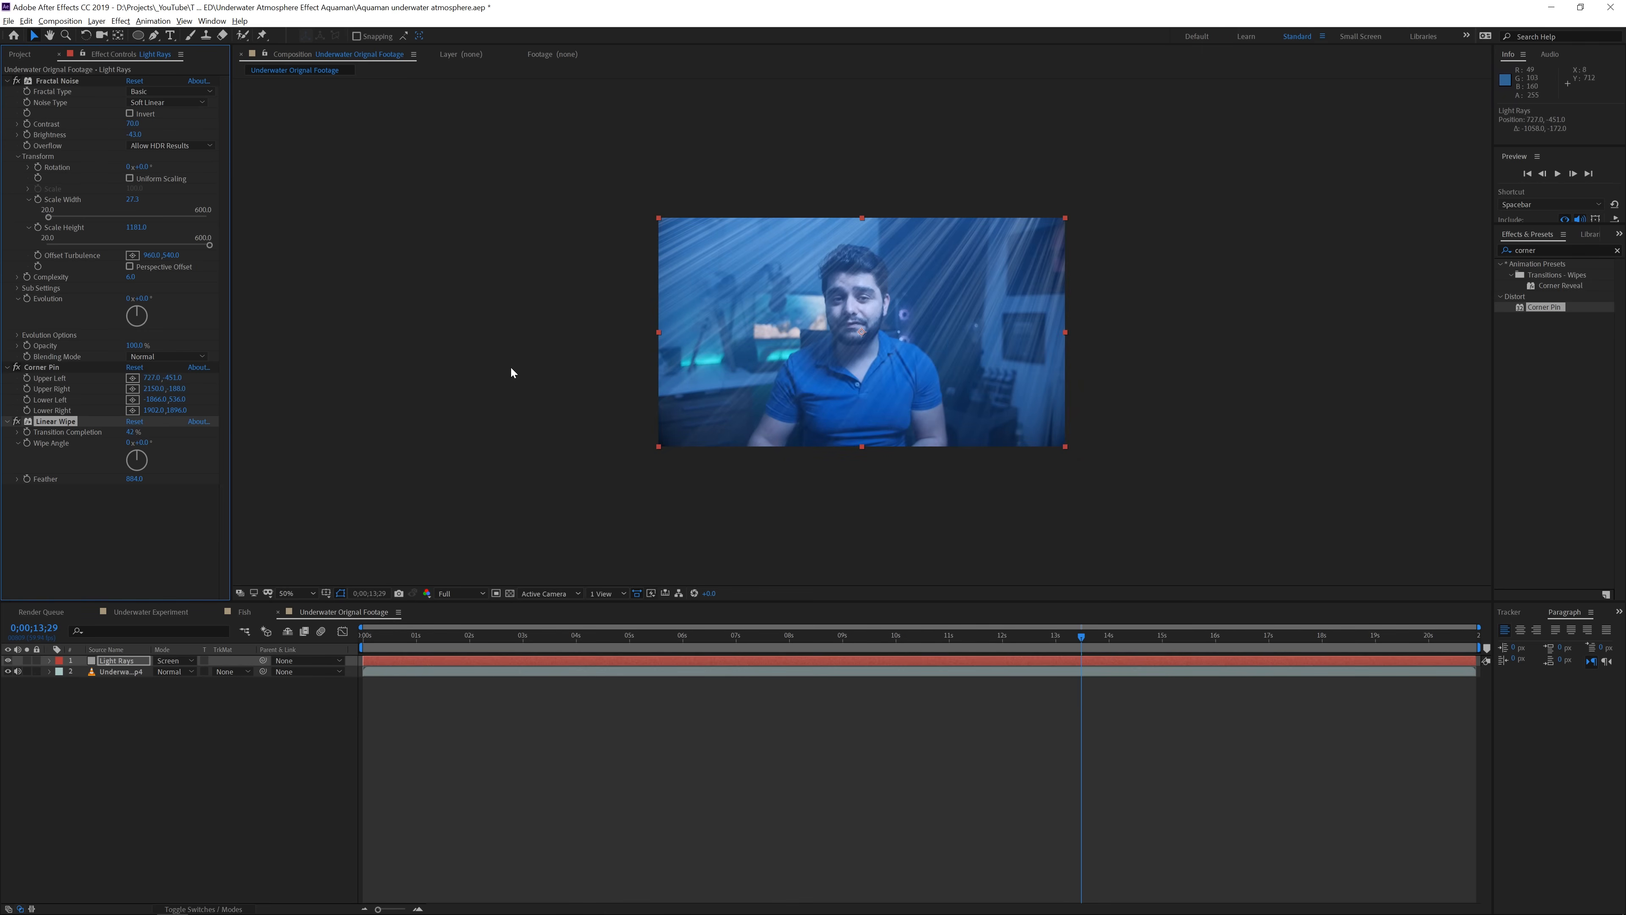
Duplicate the Linear Wipe on Light Rays and turn the copy's wipe angle to about 54°
key(ctrl+d)
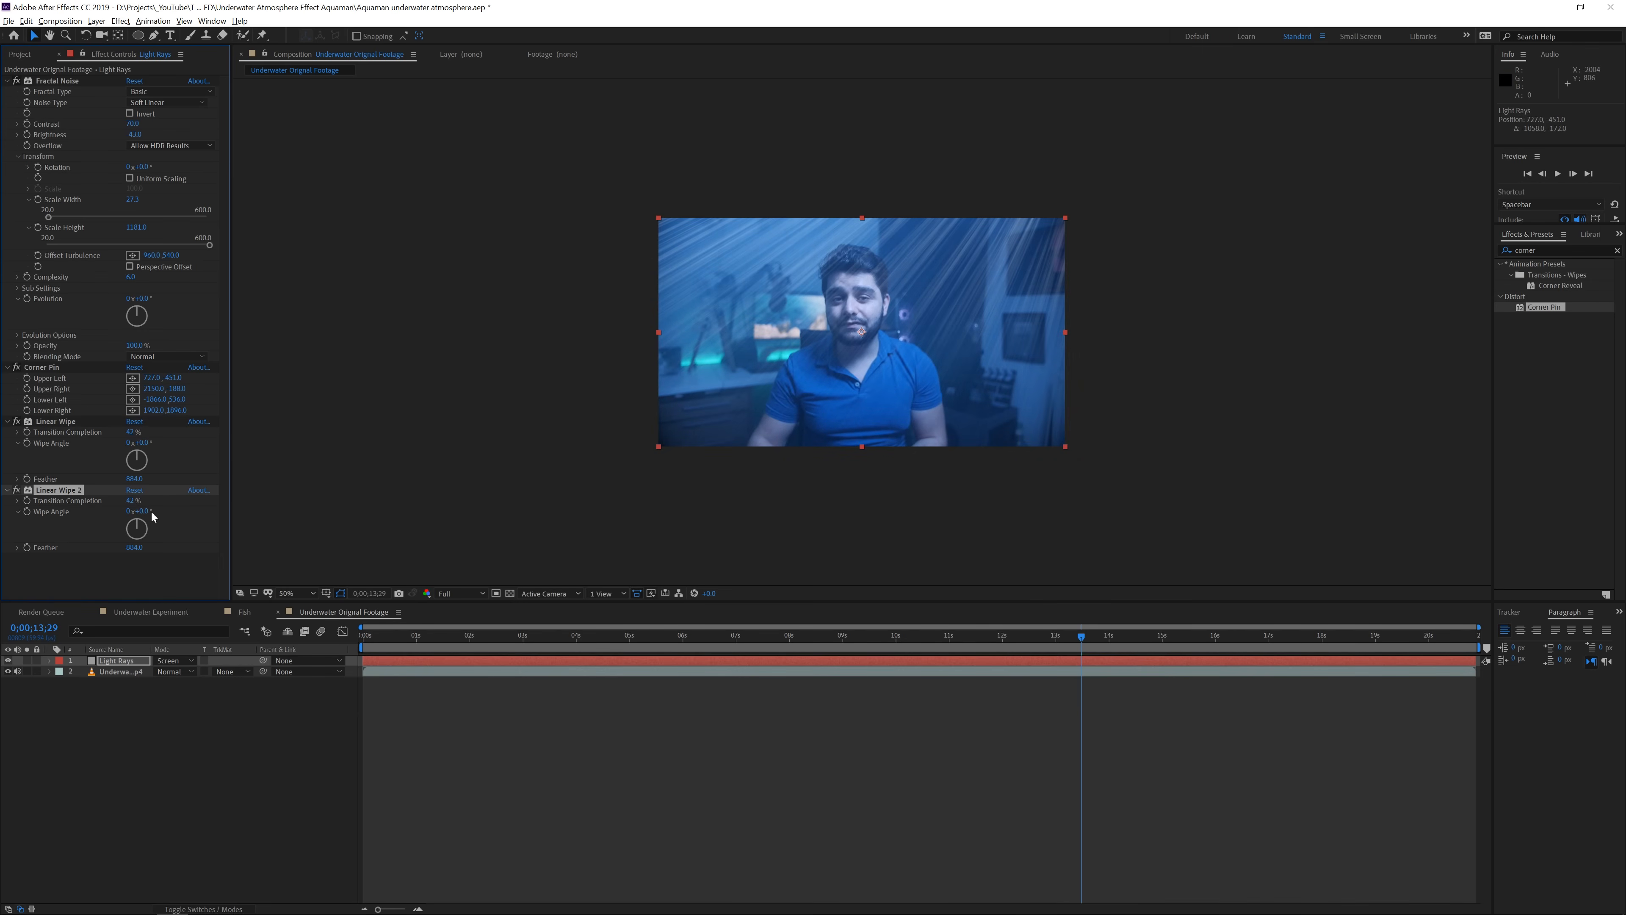
drag(152, 512, 184, 507)
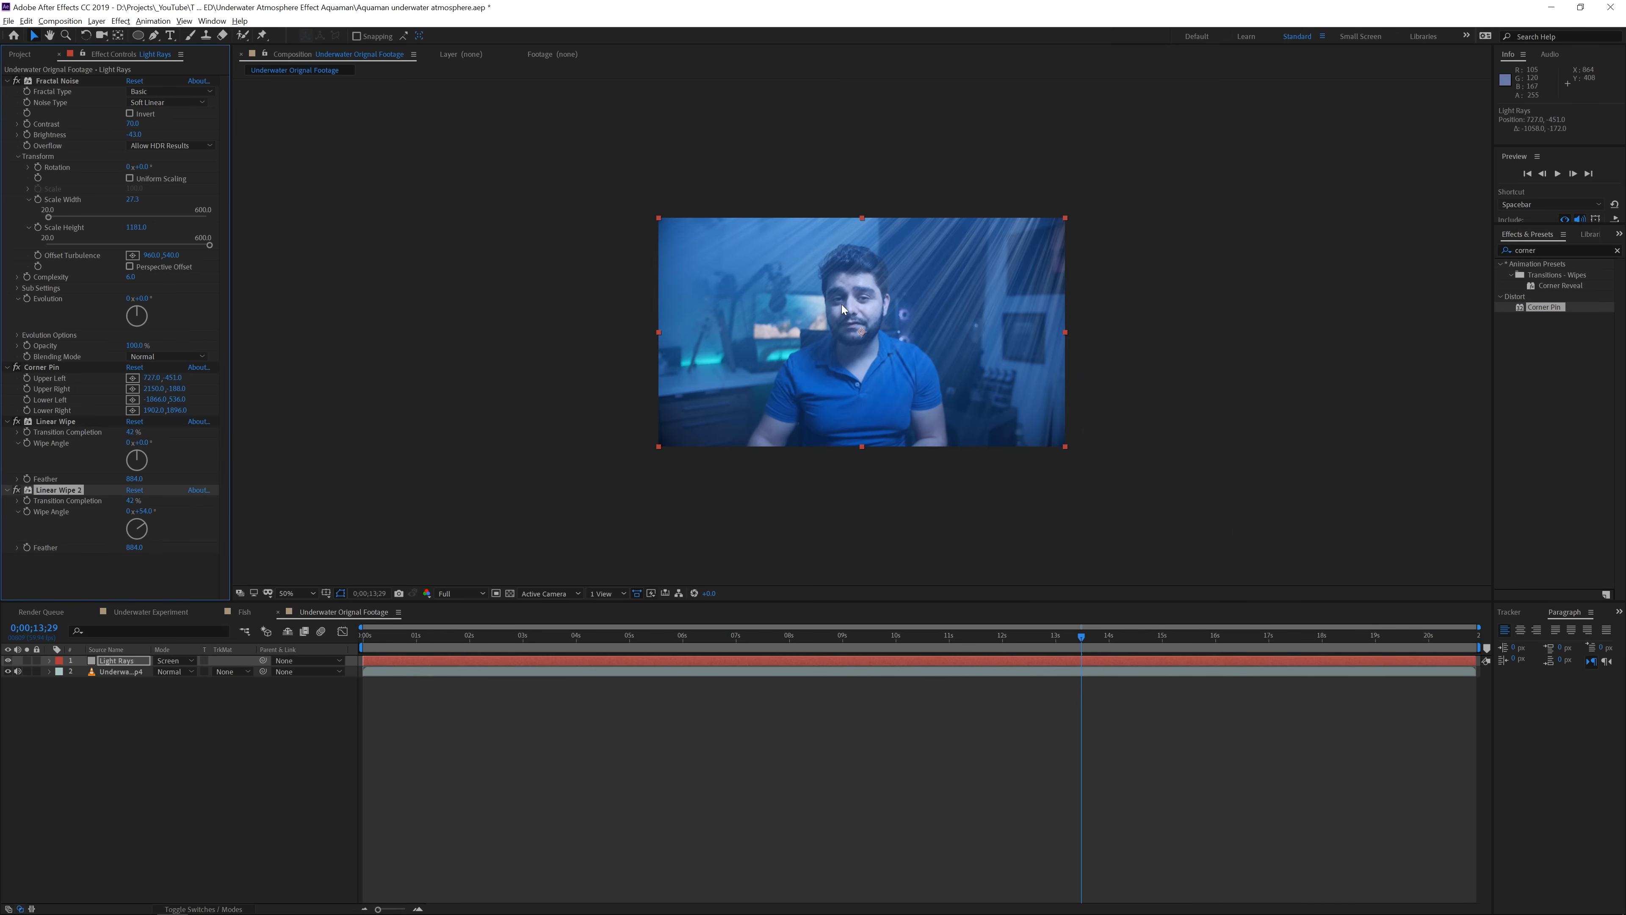
key(period)
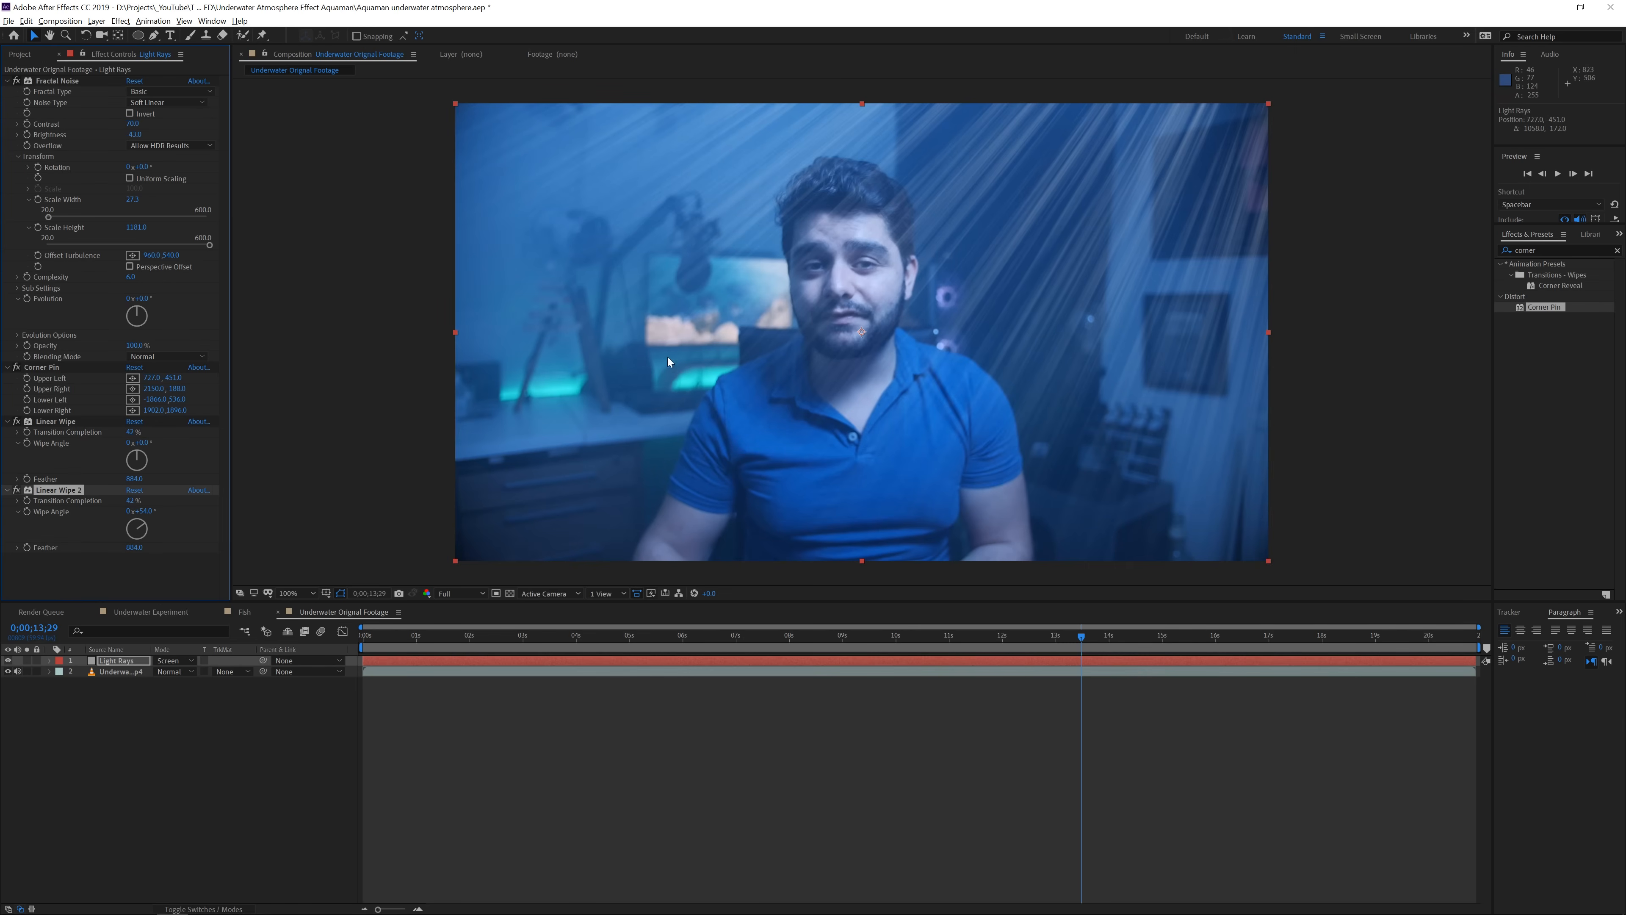
Soften the Light Rays layer with a Fast Box Blur at a blur radius of 1
click(121, 21)
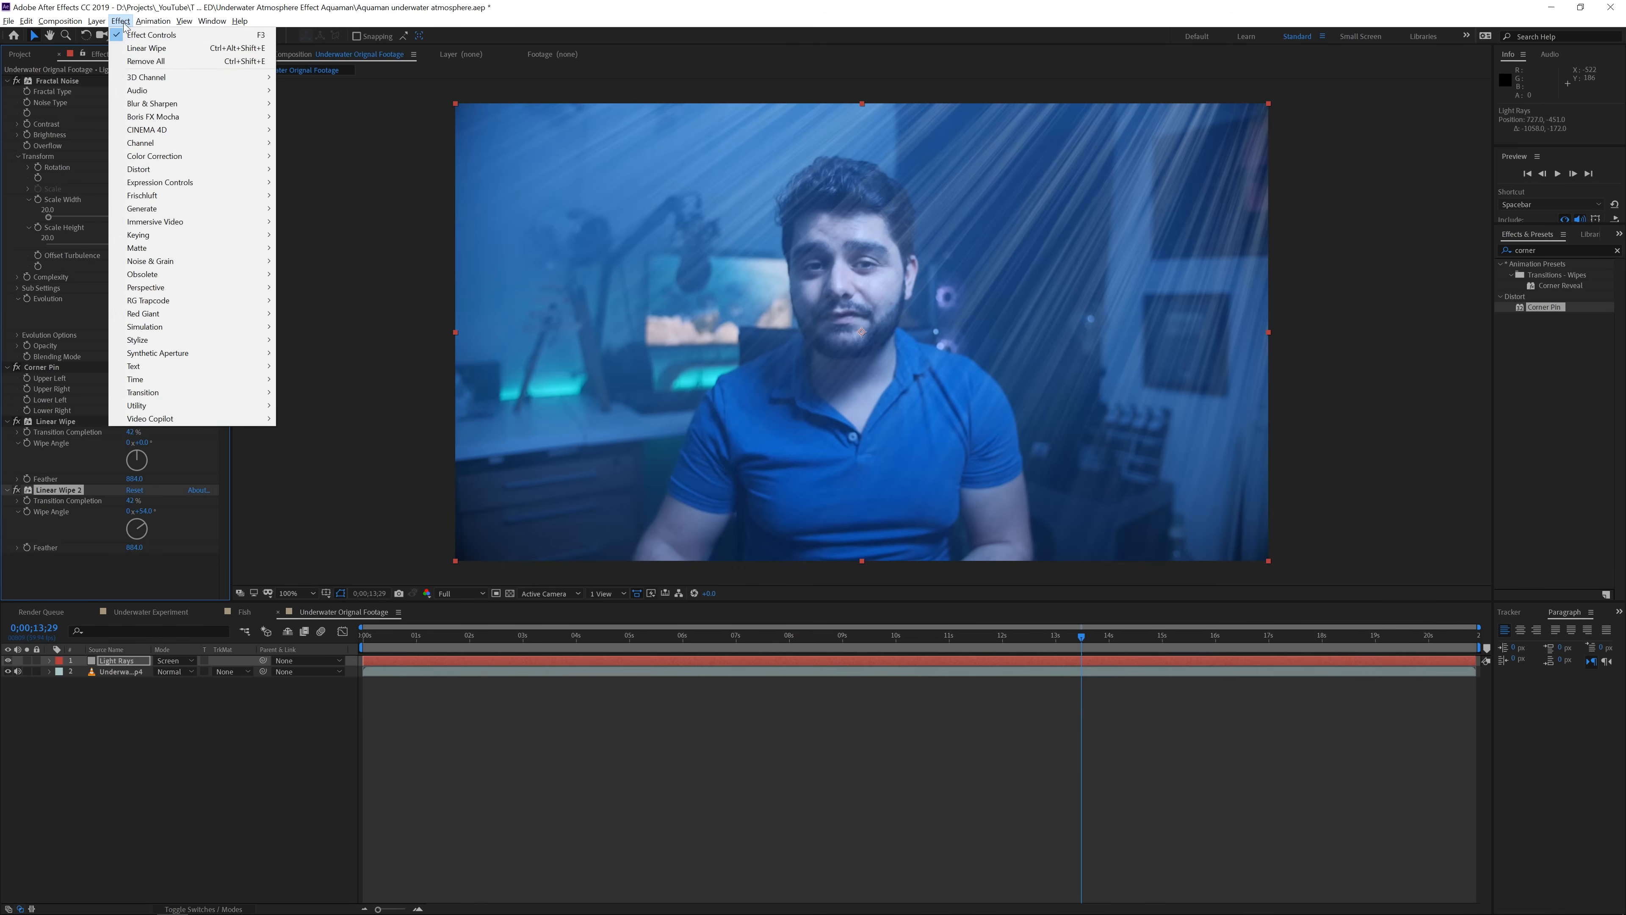
mouse_move(165, 104)
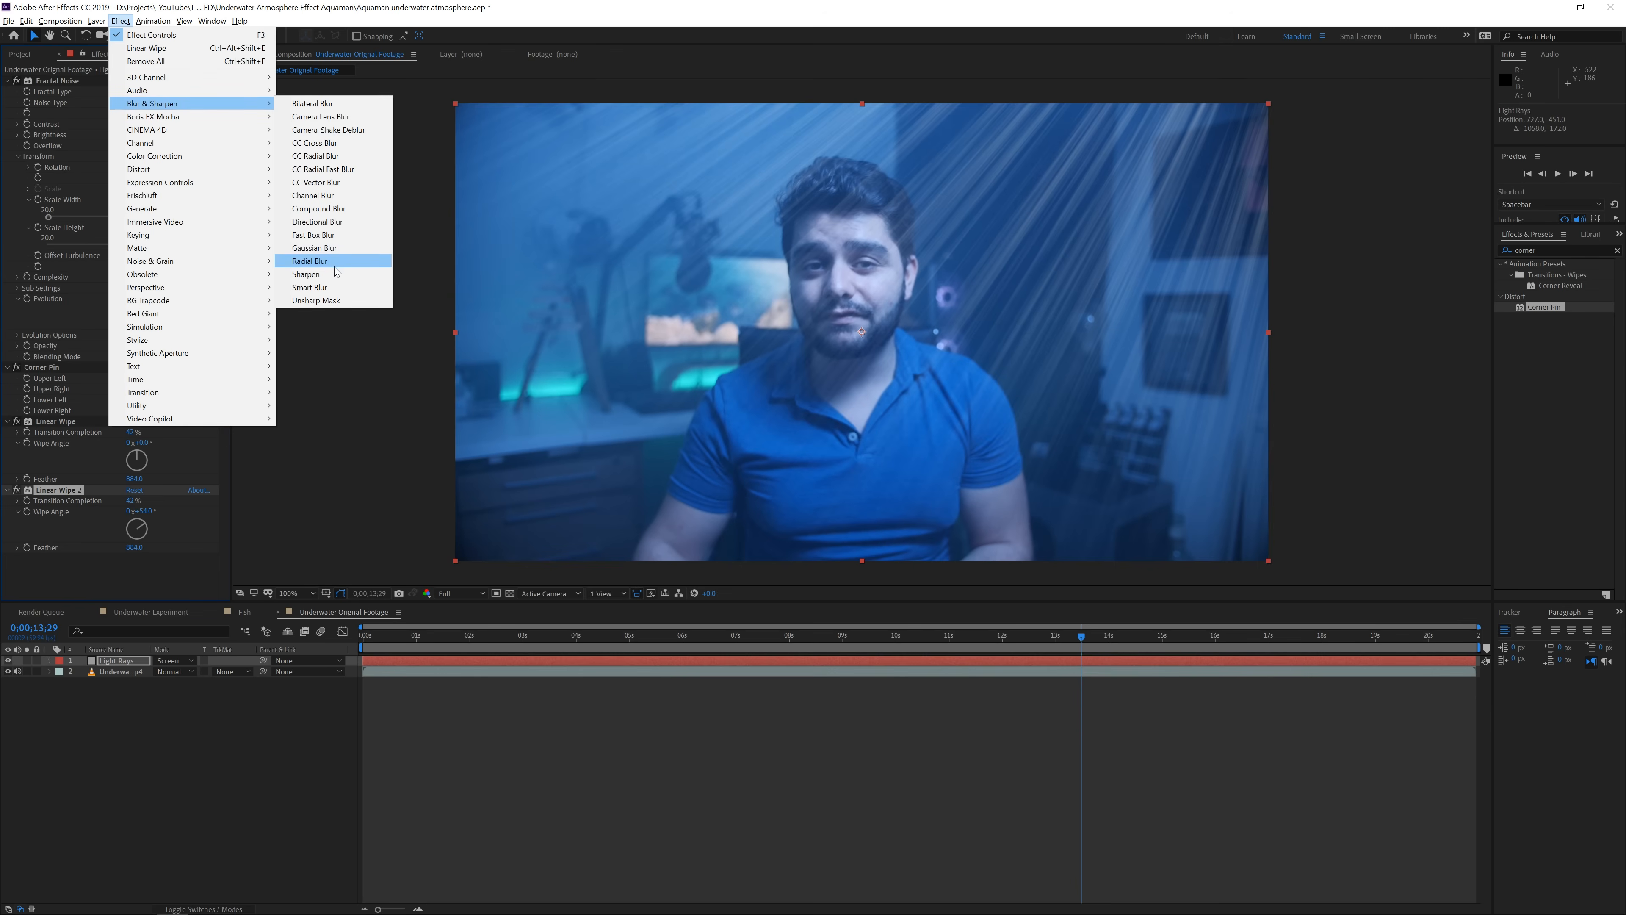
click(315, 235)
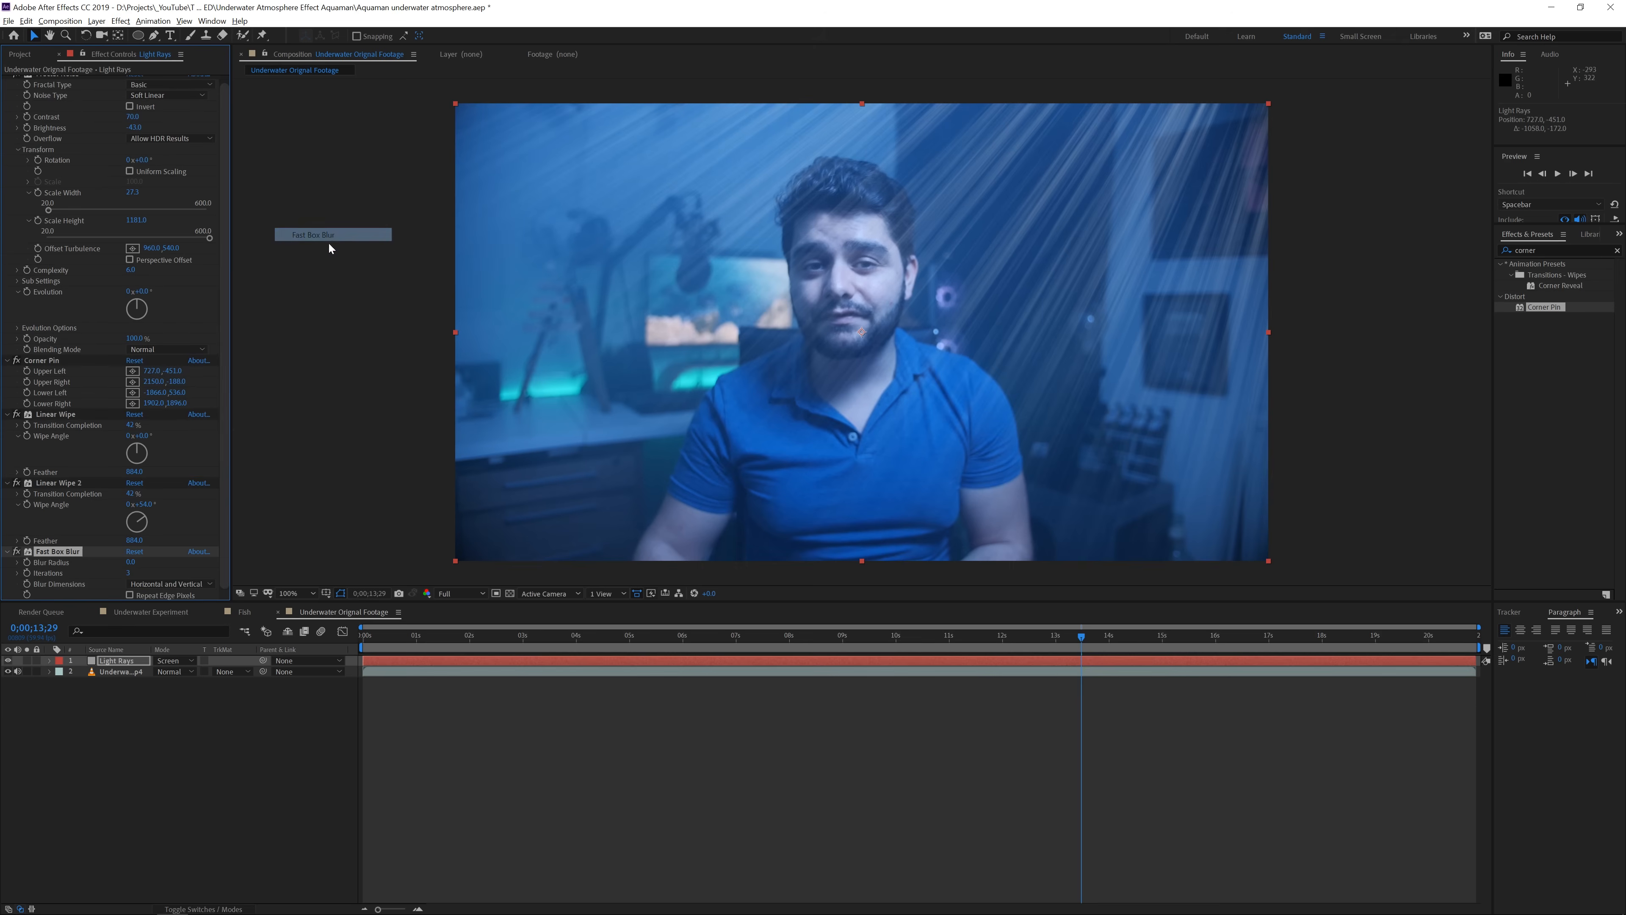
click(131, 562)
text(1)
key(Return)
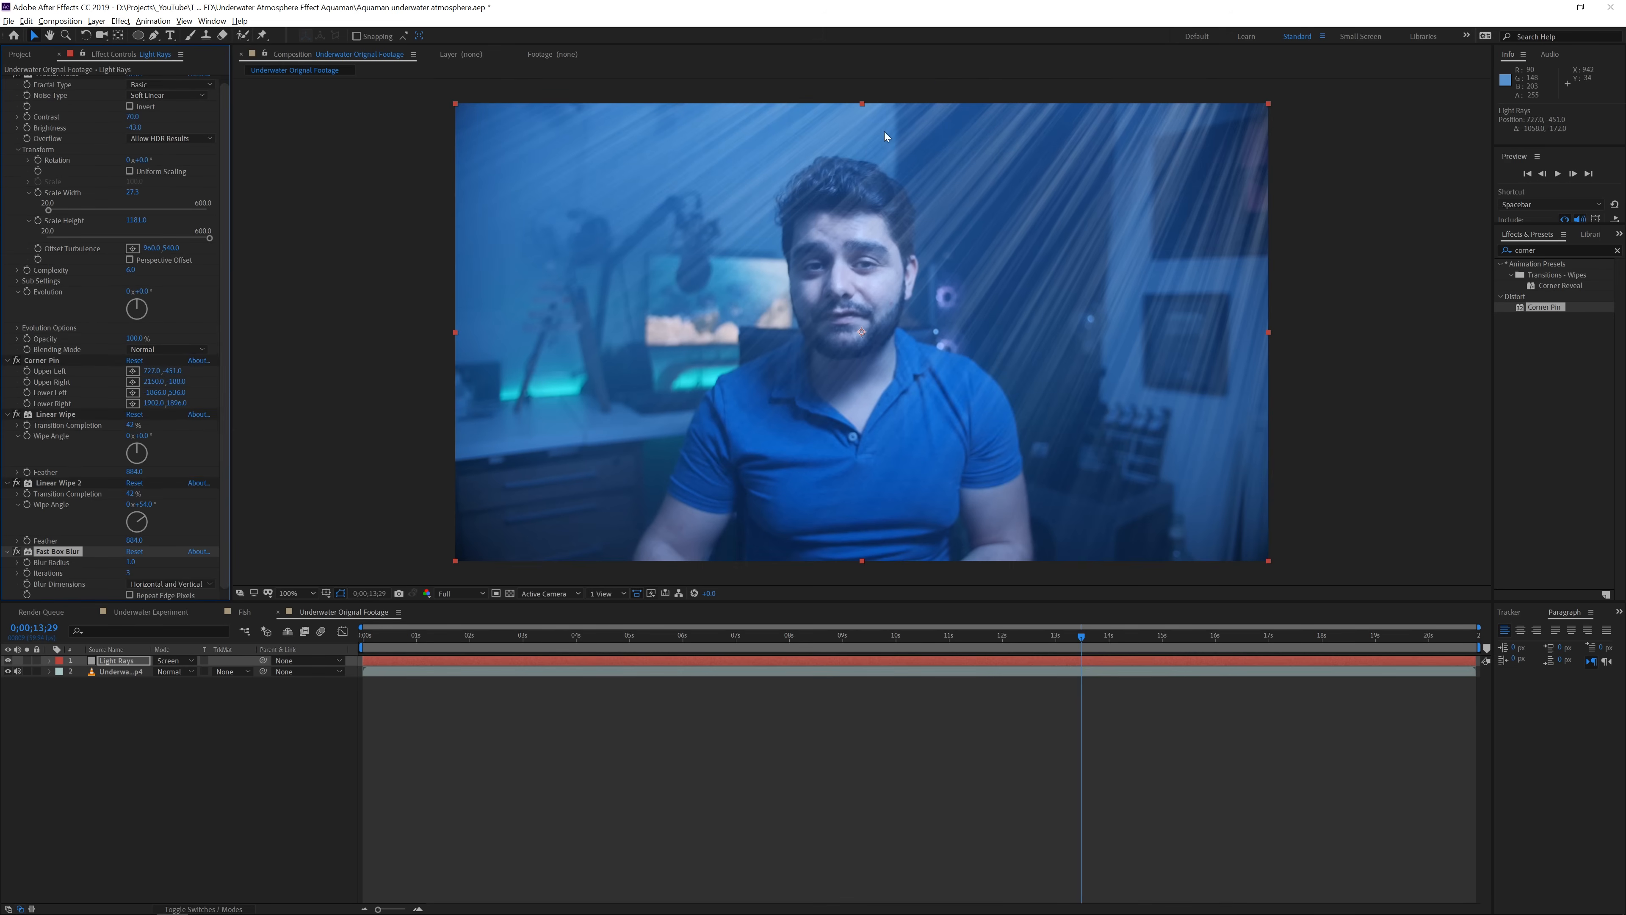
Set the Light Rays layer's opacity to 50%
click(115, 663)
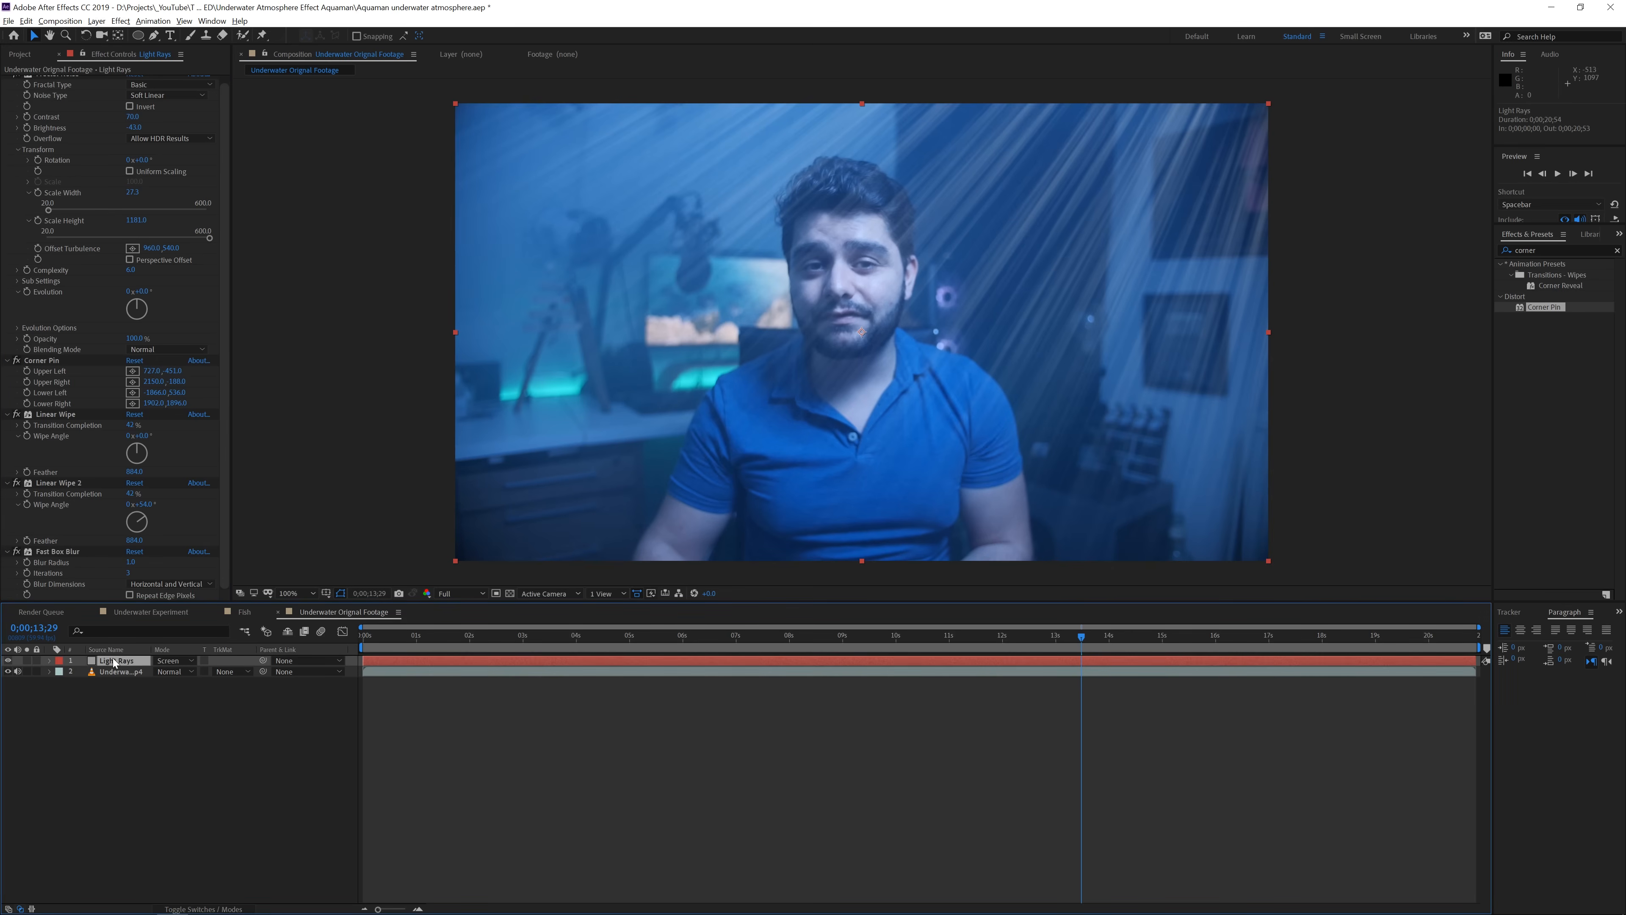
key(t)
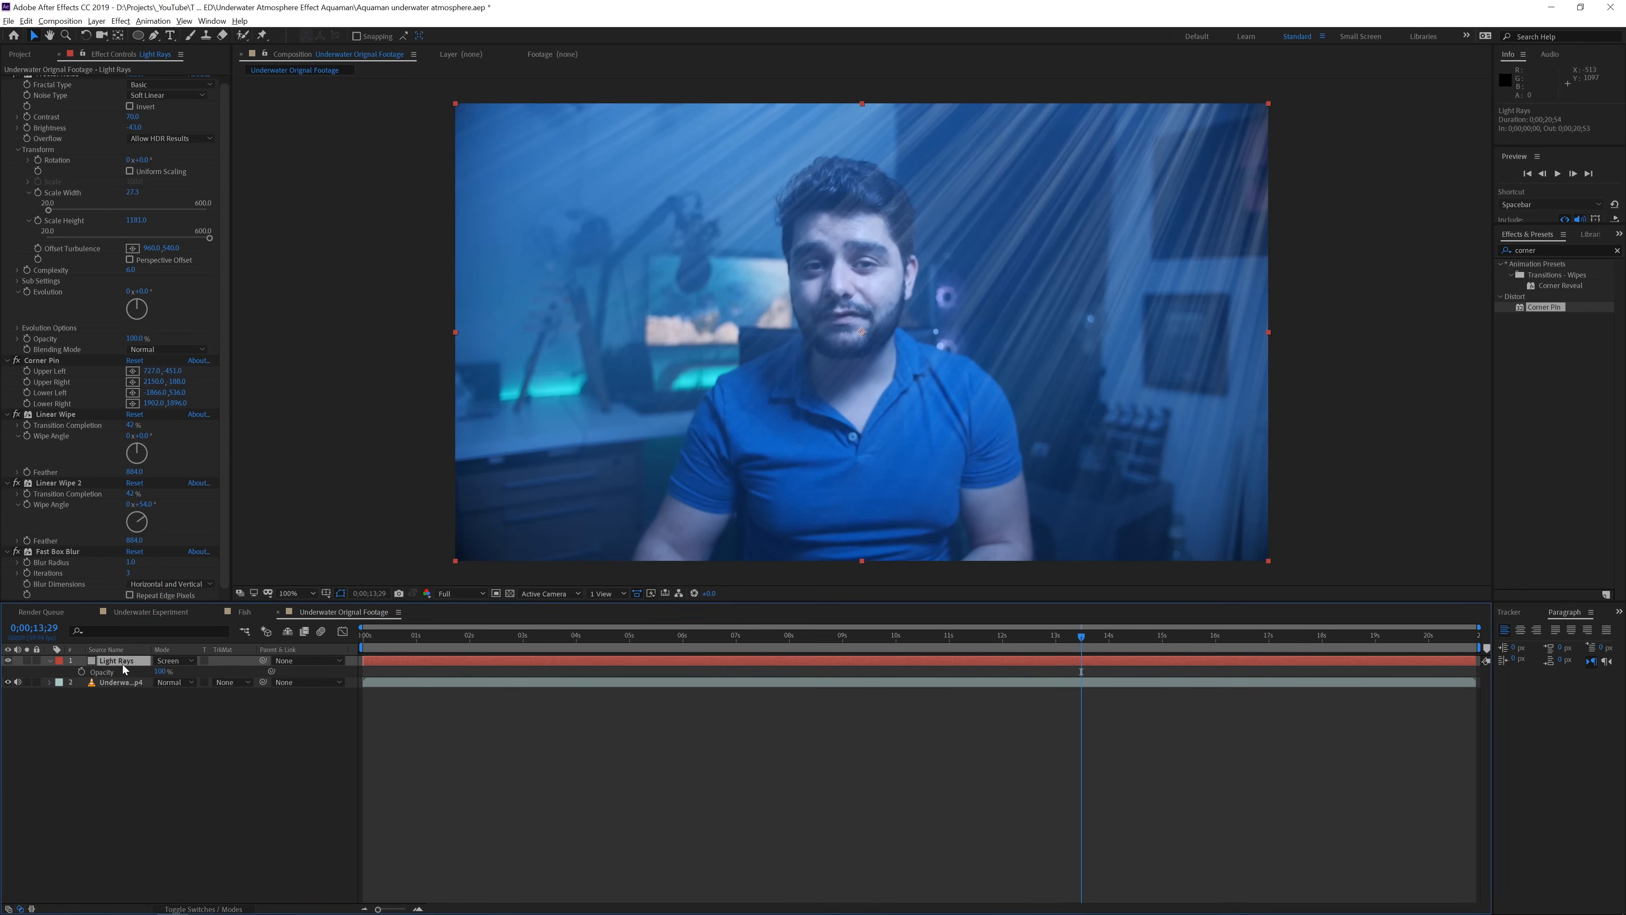
click(160, 671)
text(50)
key(Return)
click(187, 754)
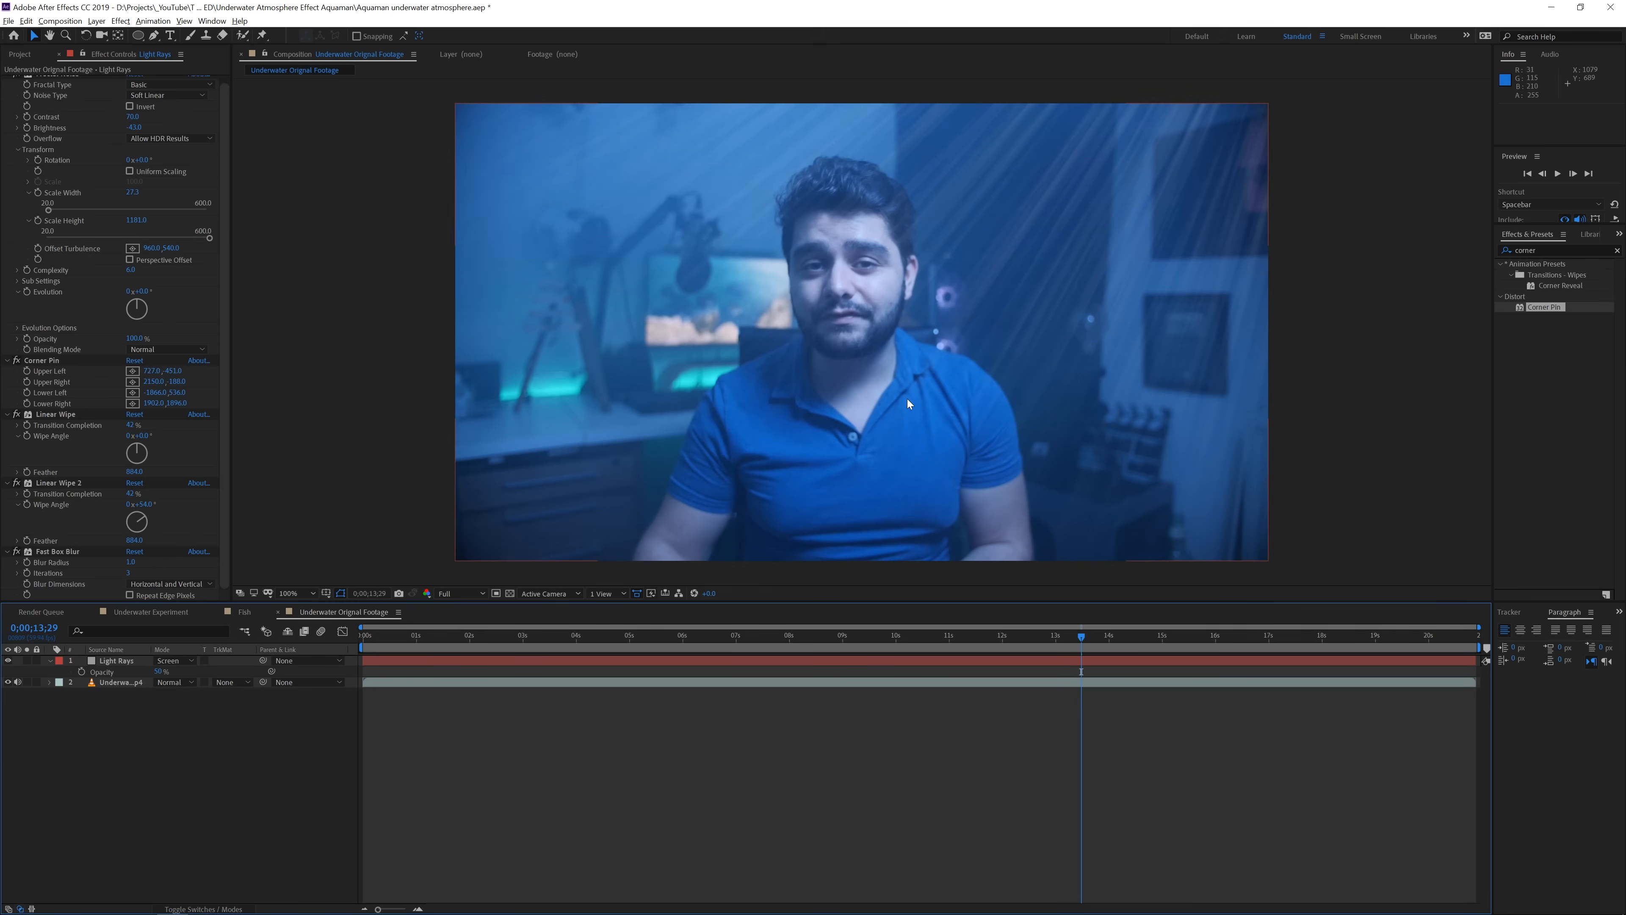
Animate the Light Rays noise by adding the expression time*200 to the Fractal Noise Evolution
scroll(83, 342, up, 1)
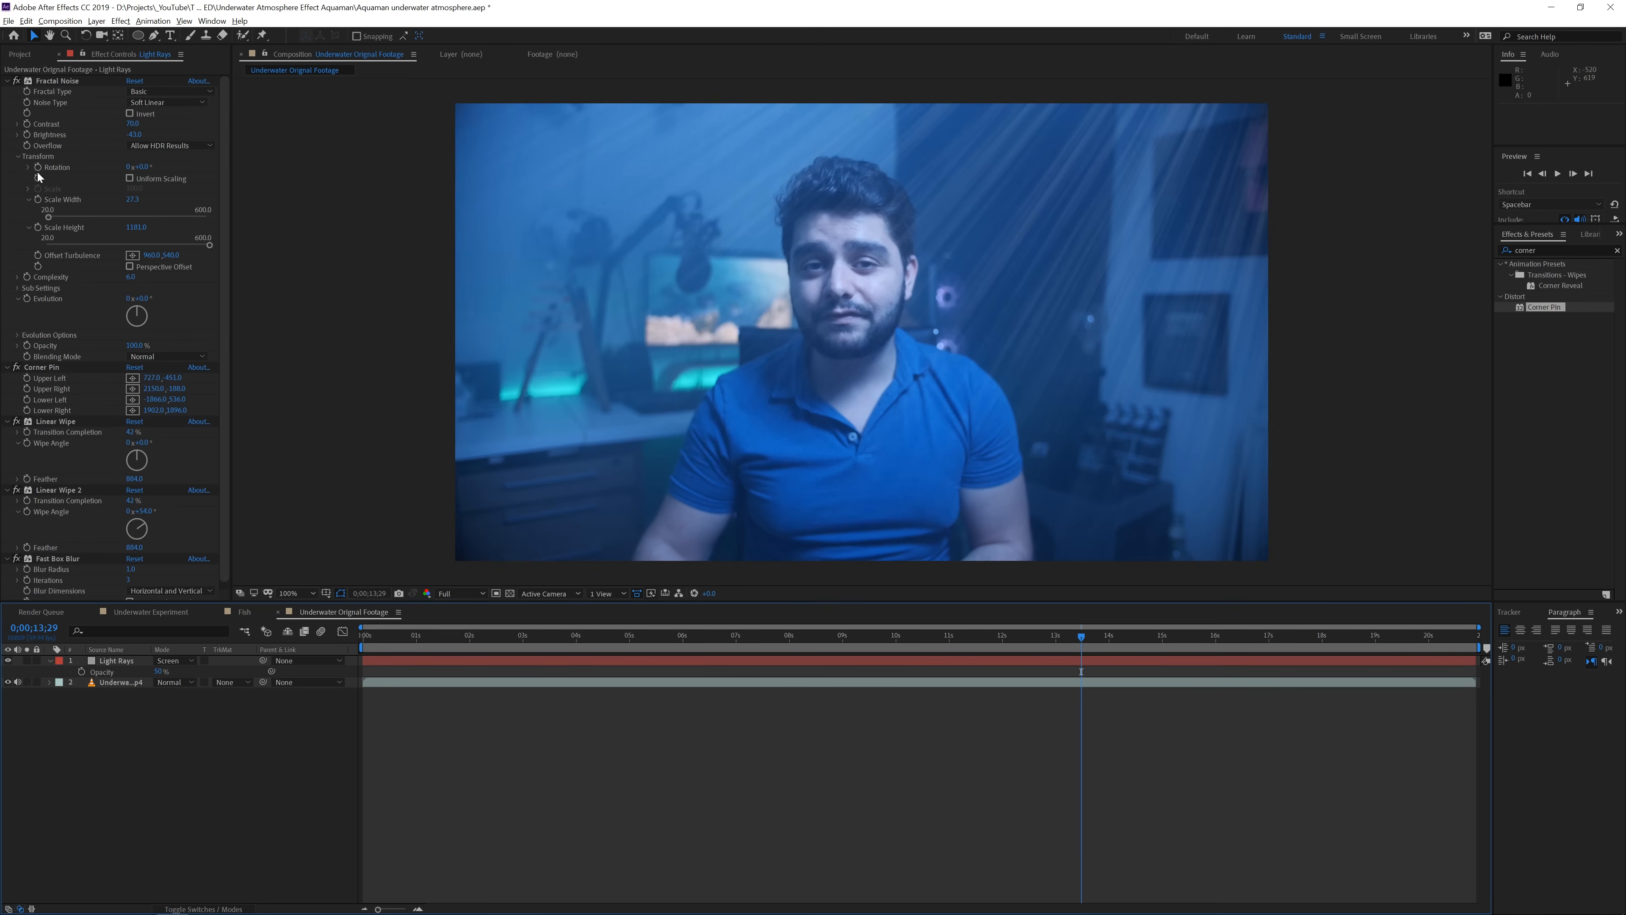
alt+click(27, 298)
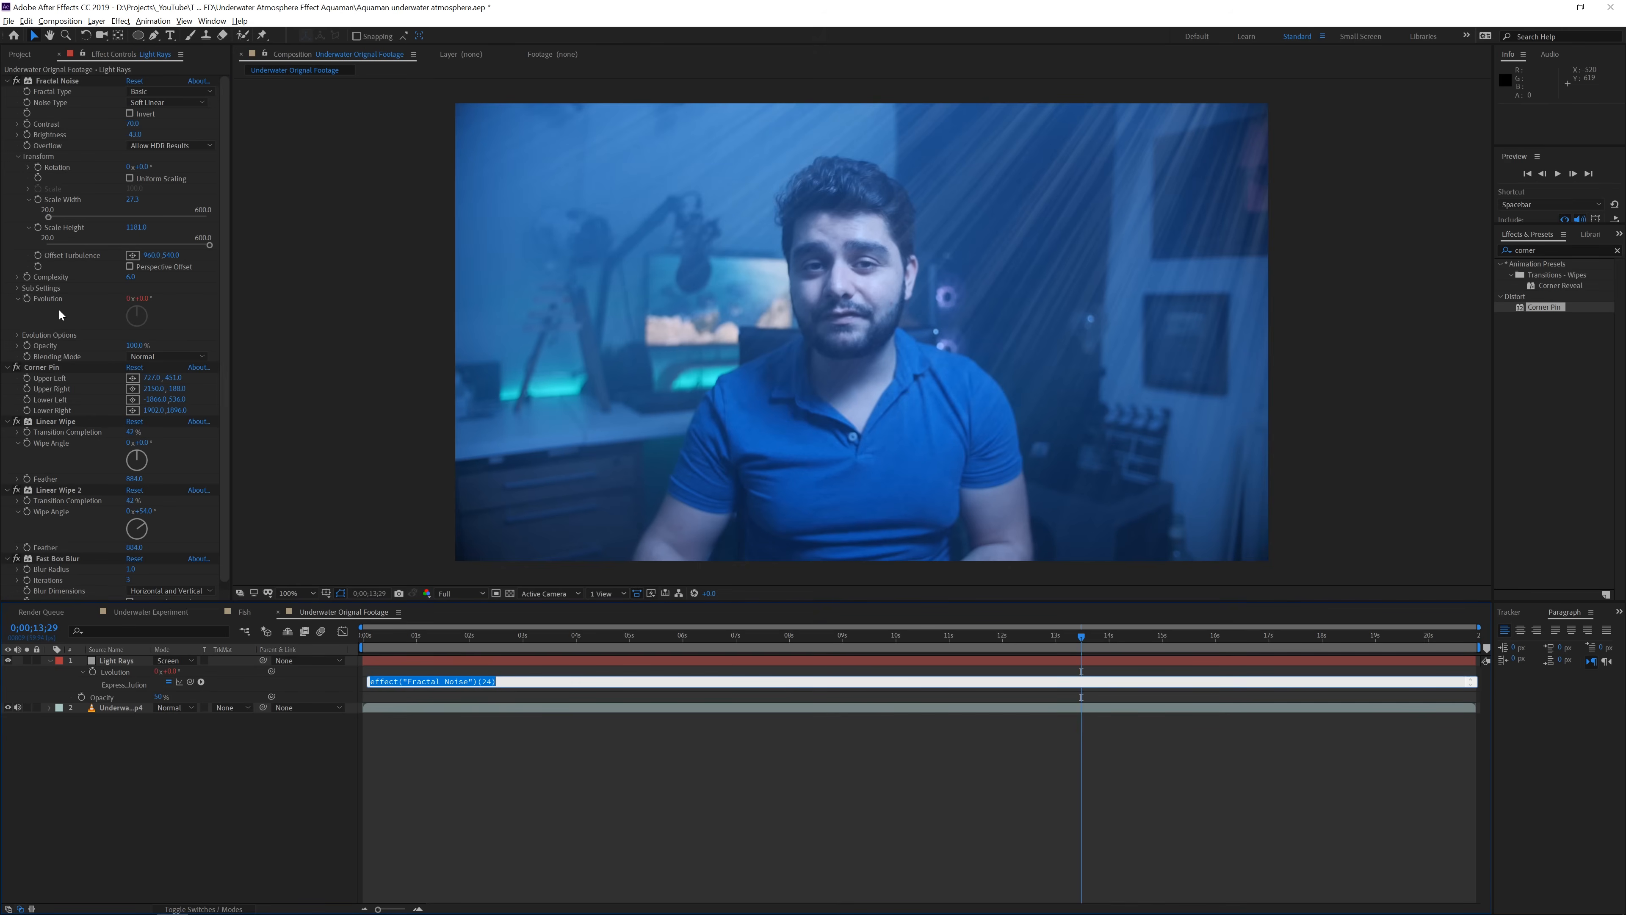
text(time*200)
click(381, 871)
Preview the moving rays from the start of the composition and lower the preview resolution to Half
key(Home)
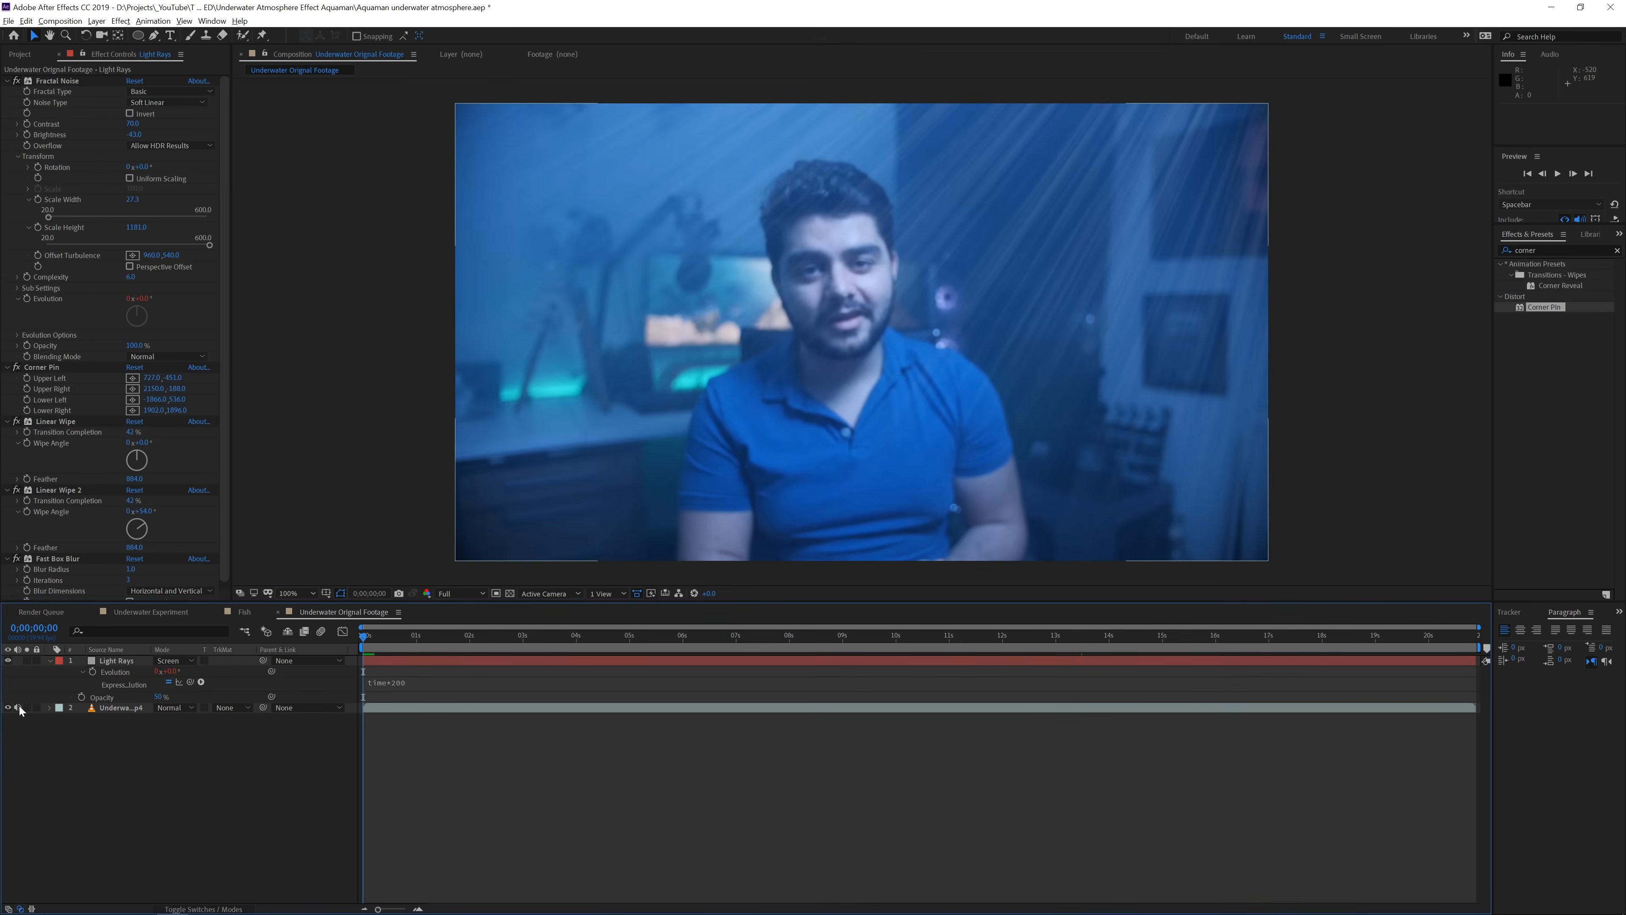
key(space)
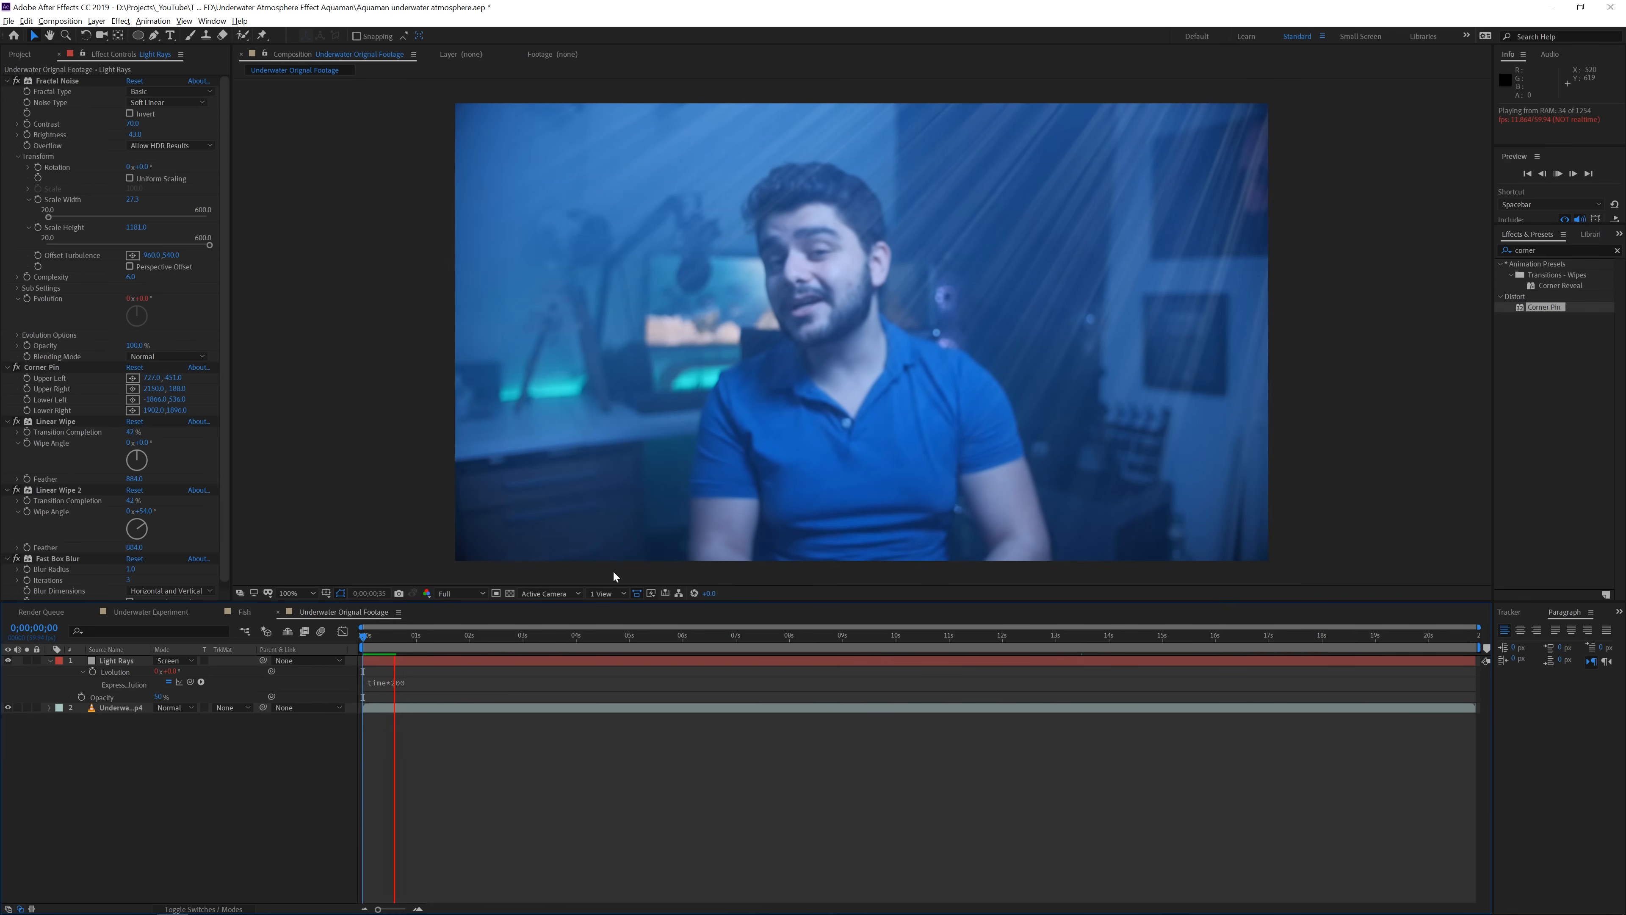
click(459, 593)
click(458, 643)
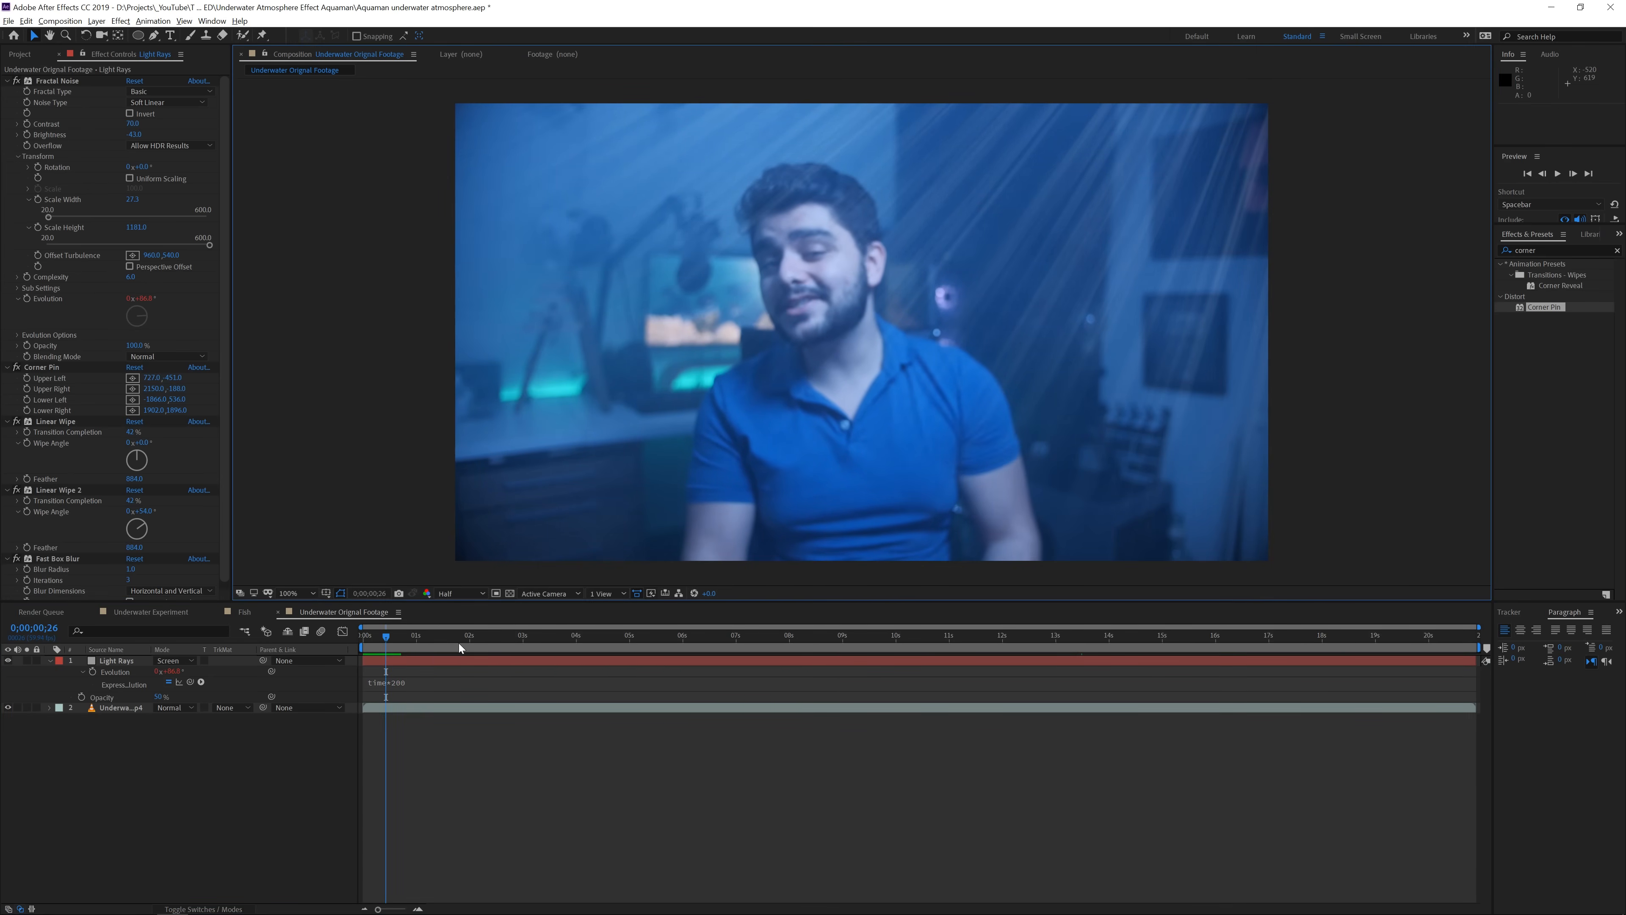
key(space)
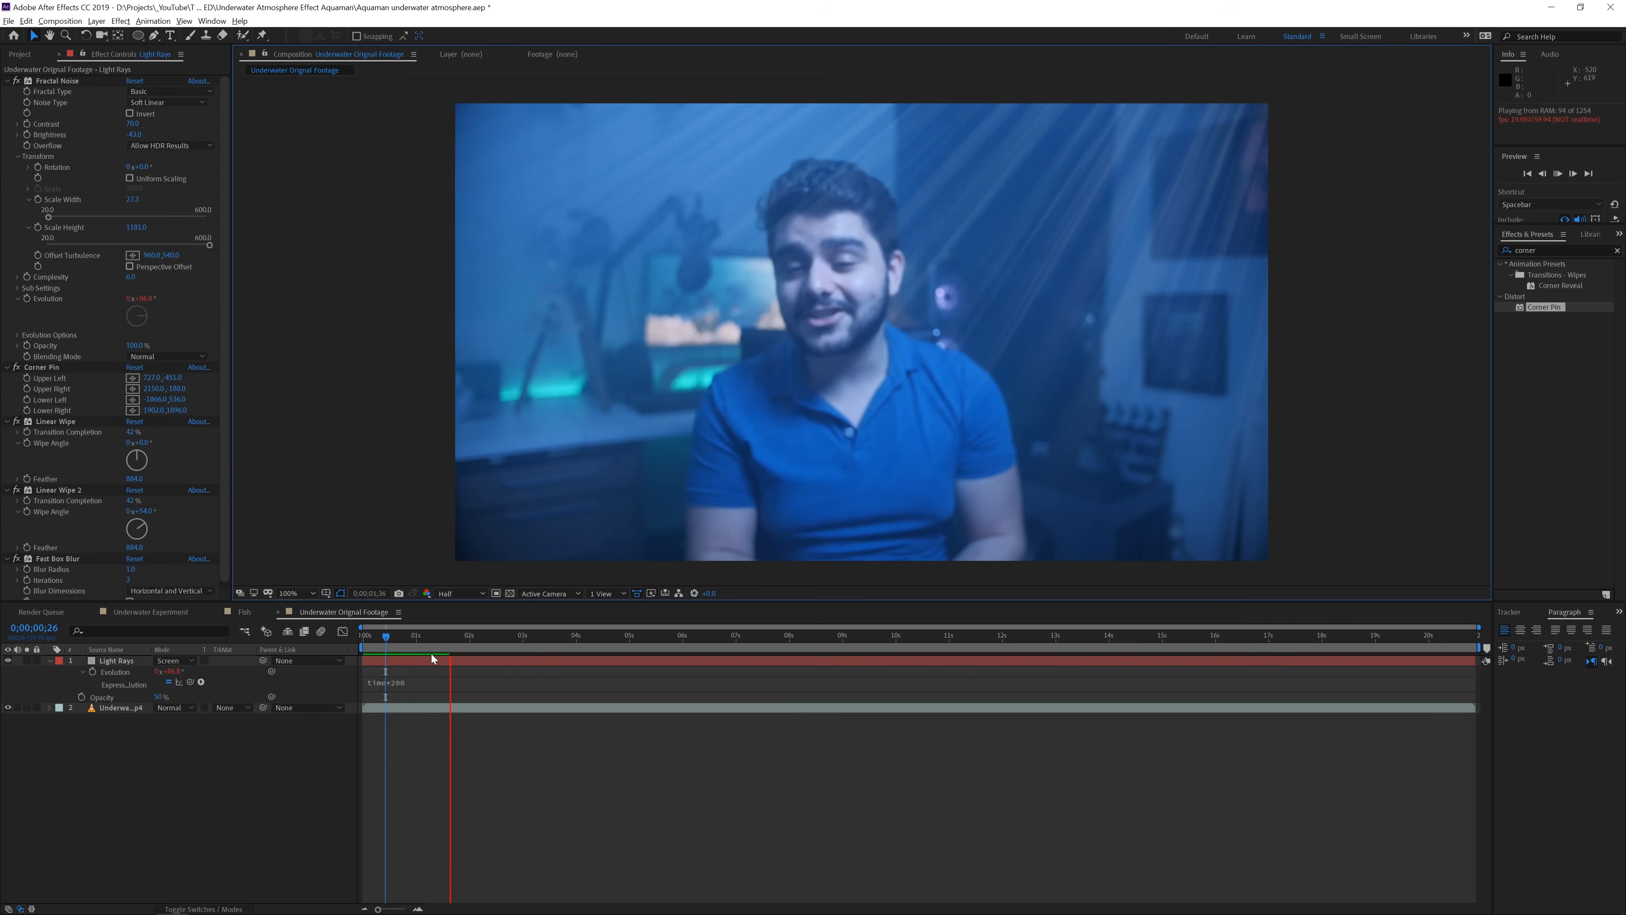
click(428, 637)
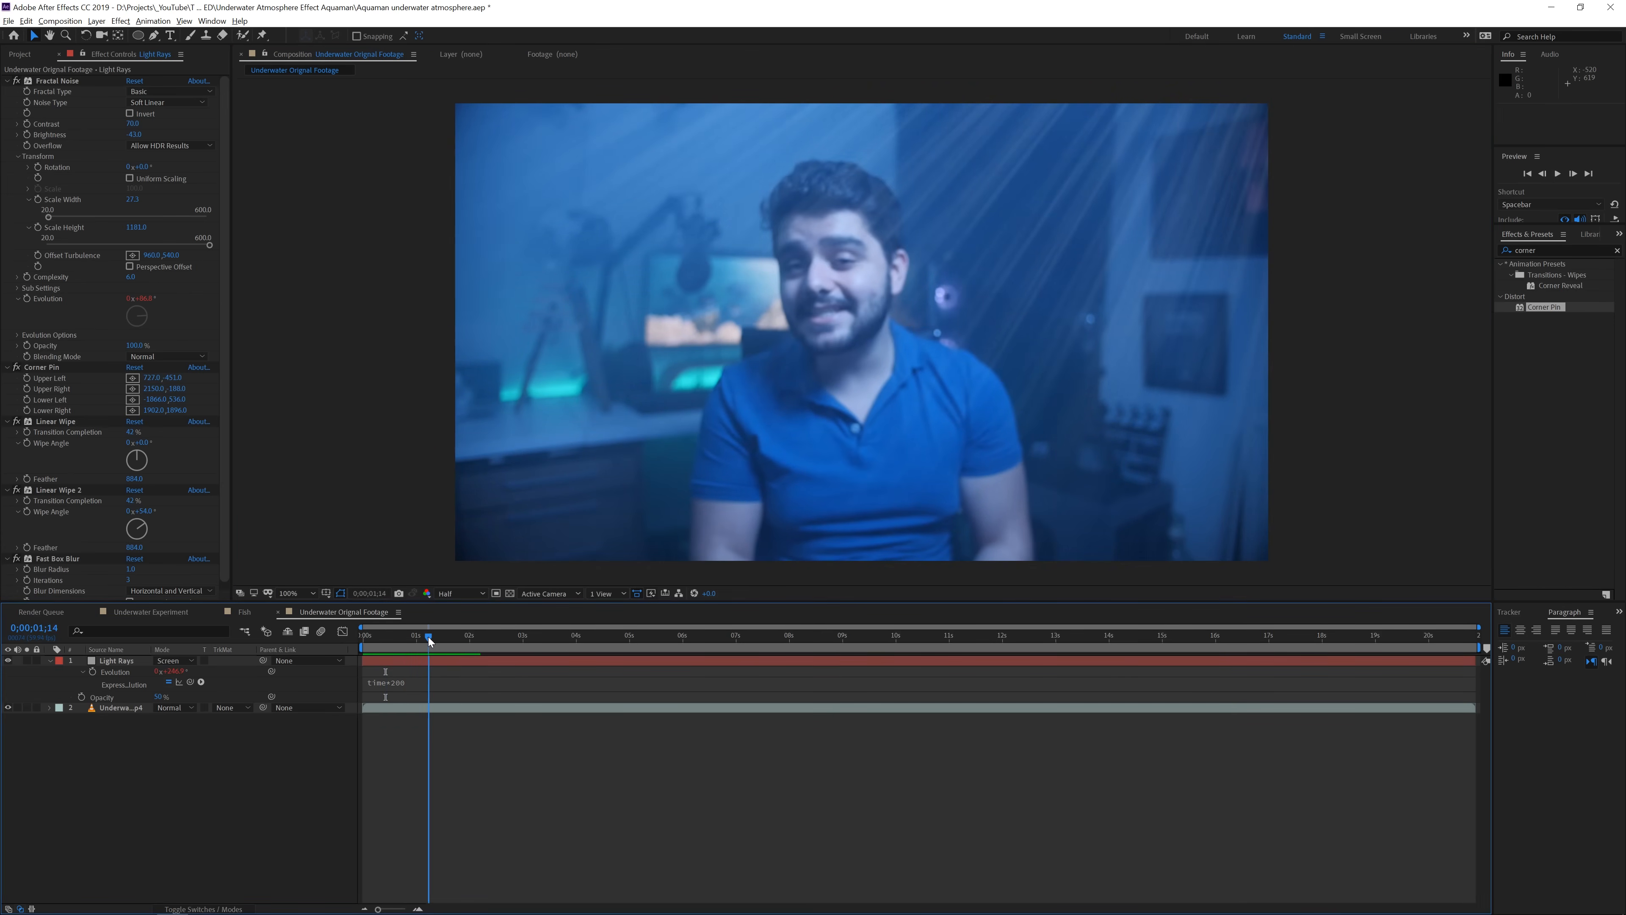
Apply a Tint effect to the Light Rays layer and map white to light blue 88D2FF
click(430, 659)
click(121, 20)
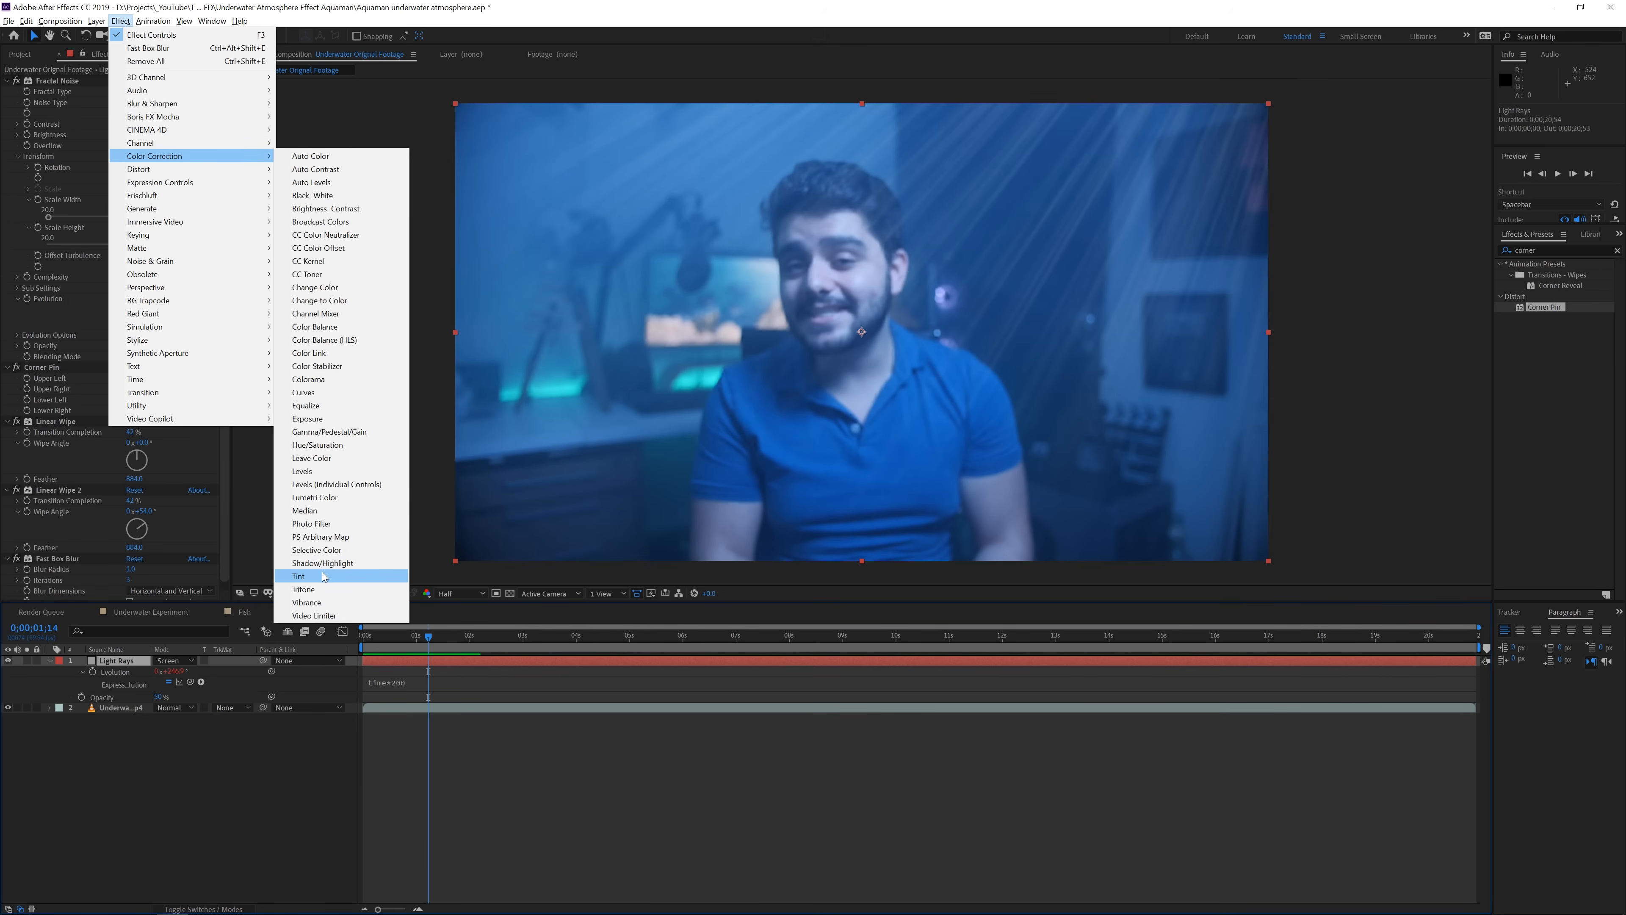
click(346, 574)
click(131, 572)
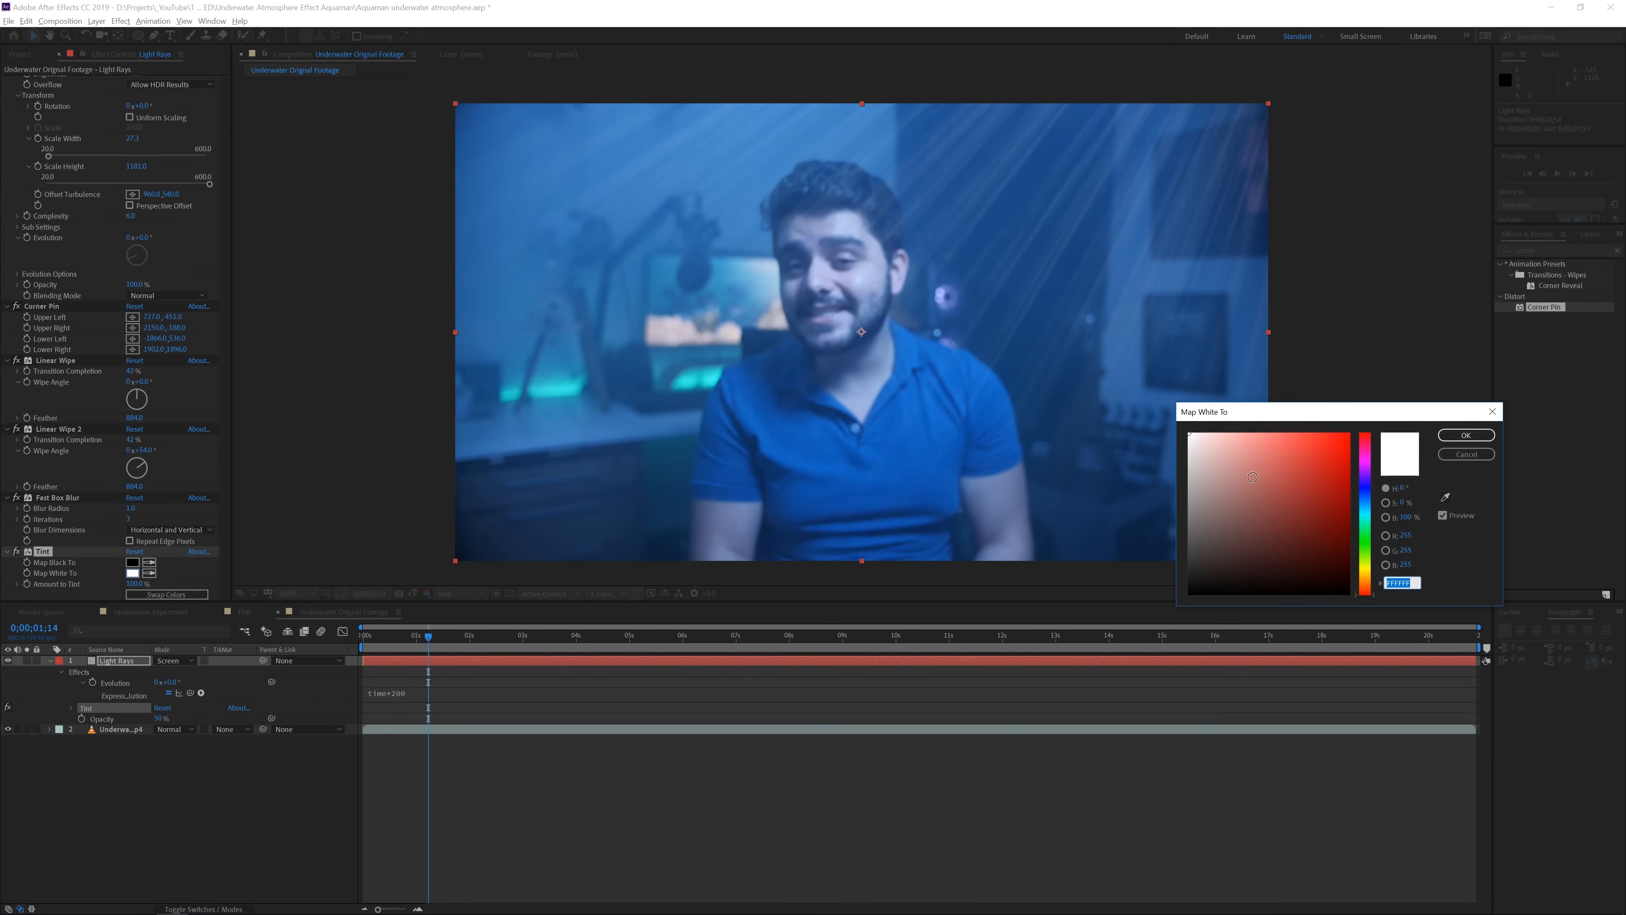
click(1362, 504)
drag(1259, 474, 1261, 423)
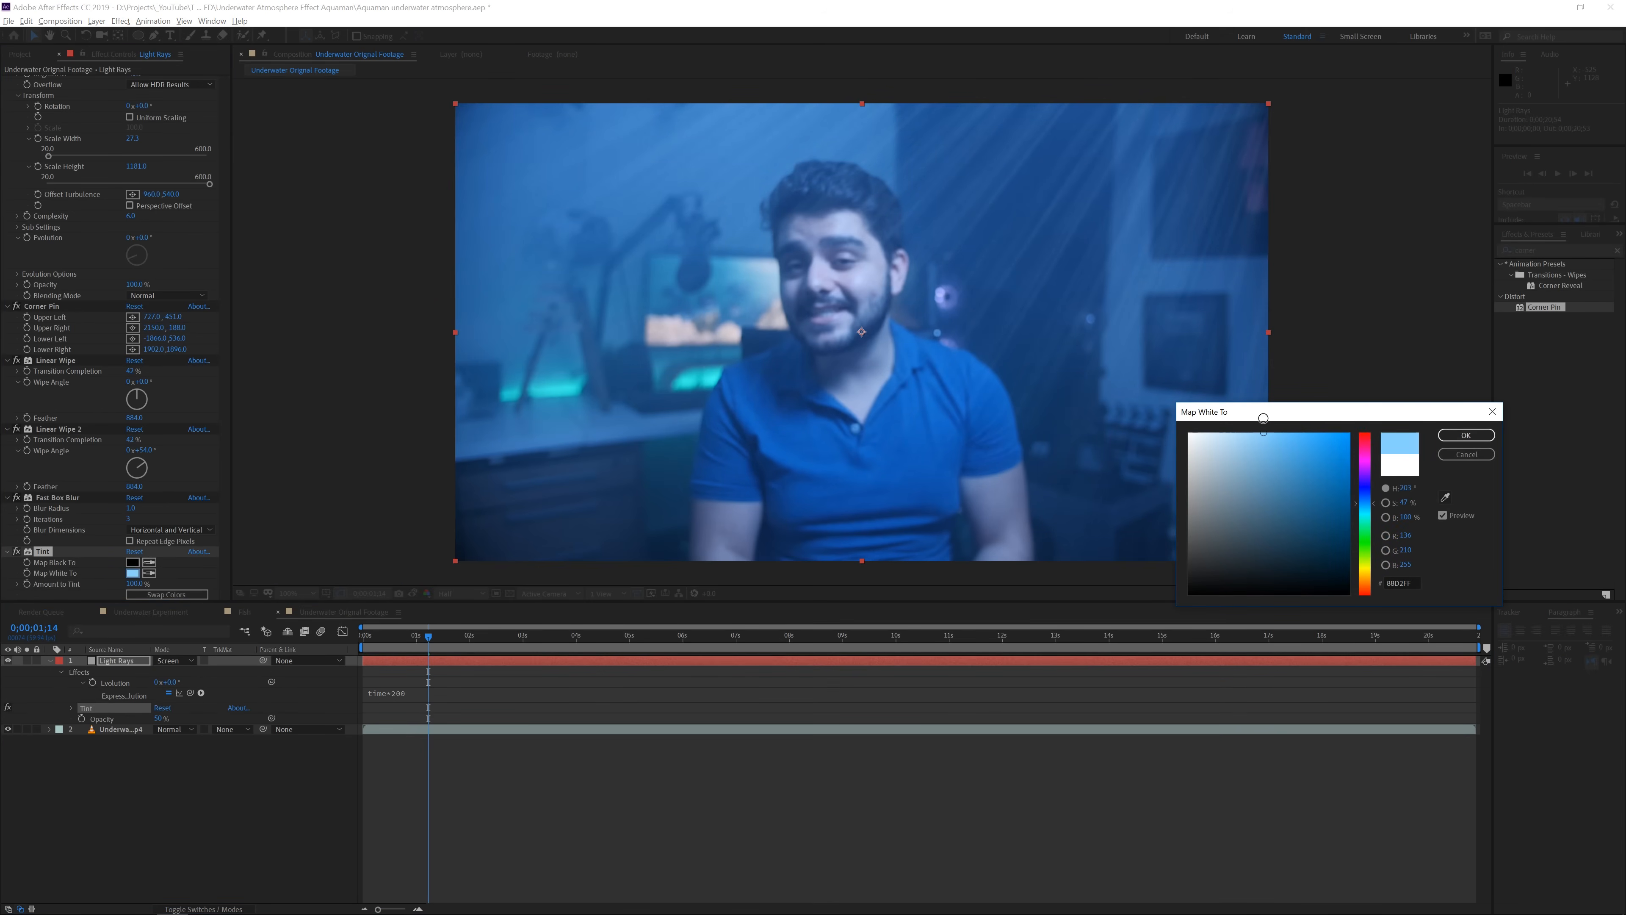
click(1466, 435)
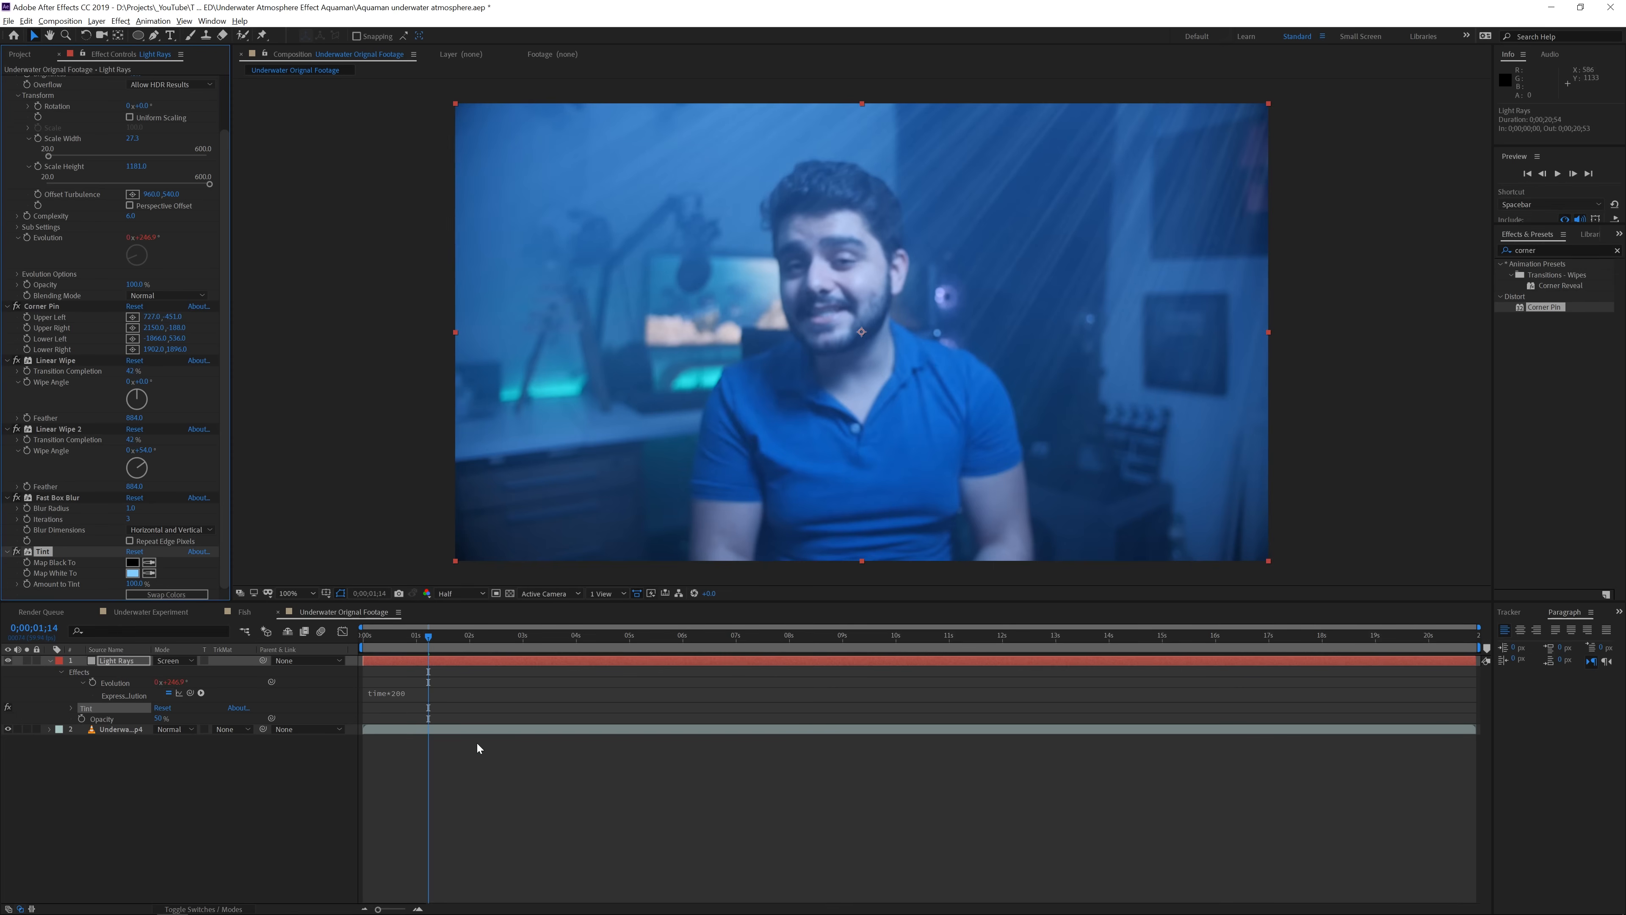
click(537, 815)
Create a new solid layer named Caustics at the default composition size
right_click(162, 774)
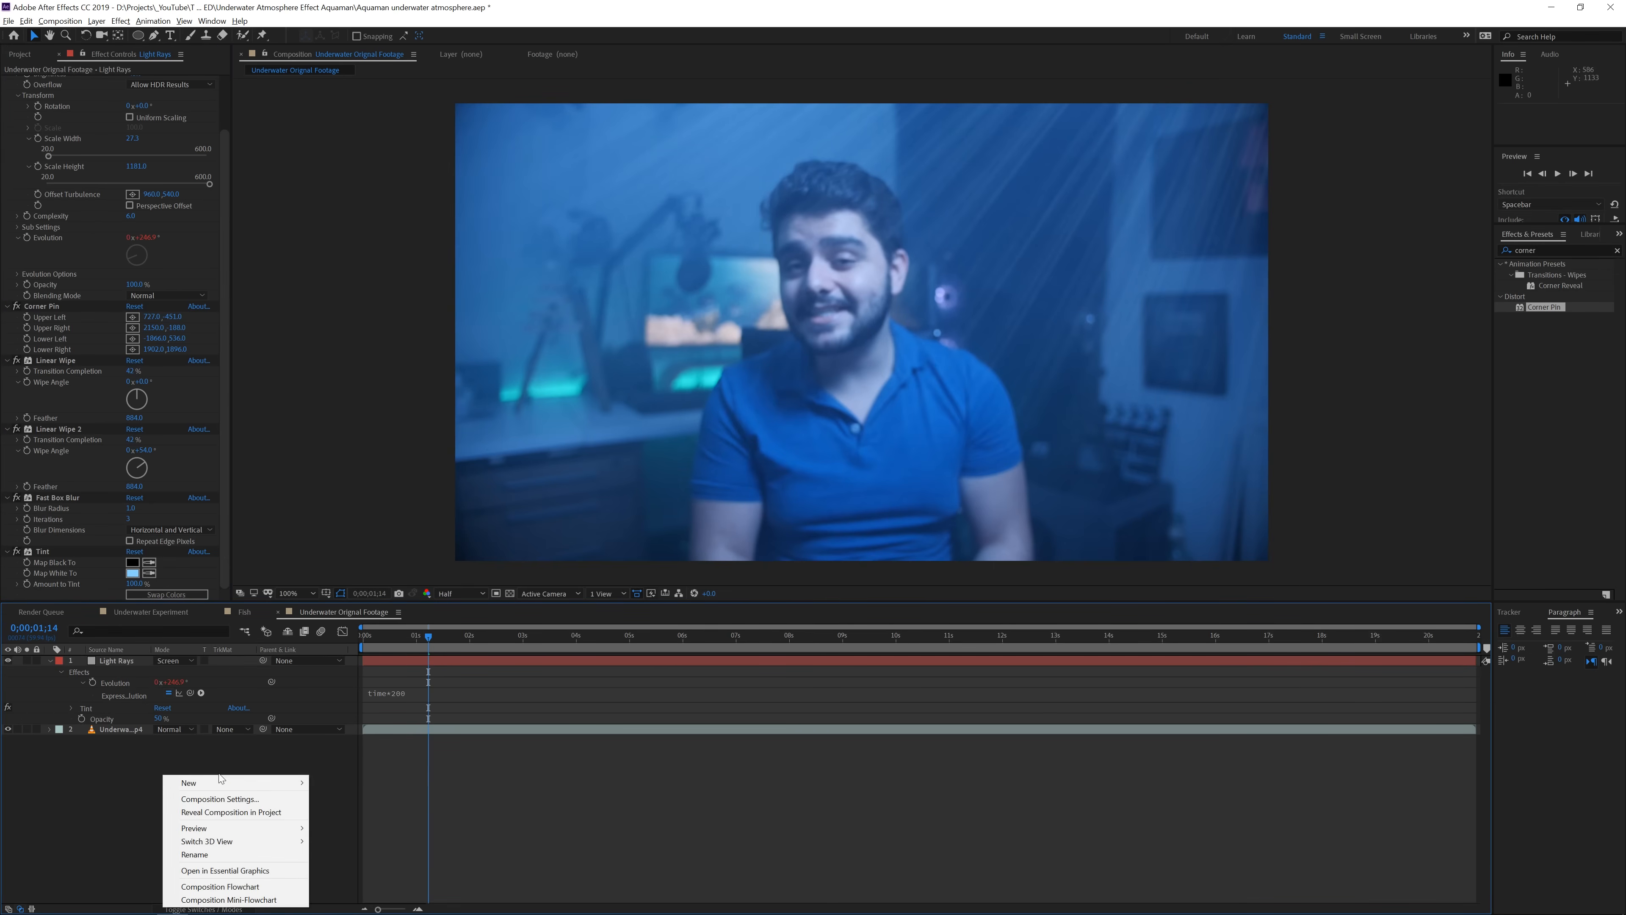
mouse_move(355, 783)
click(375, 812)
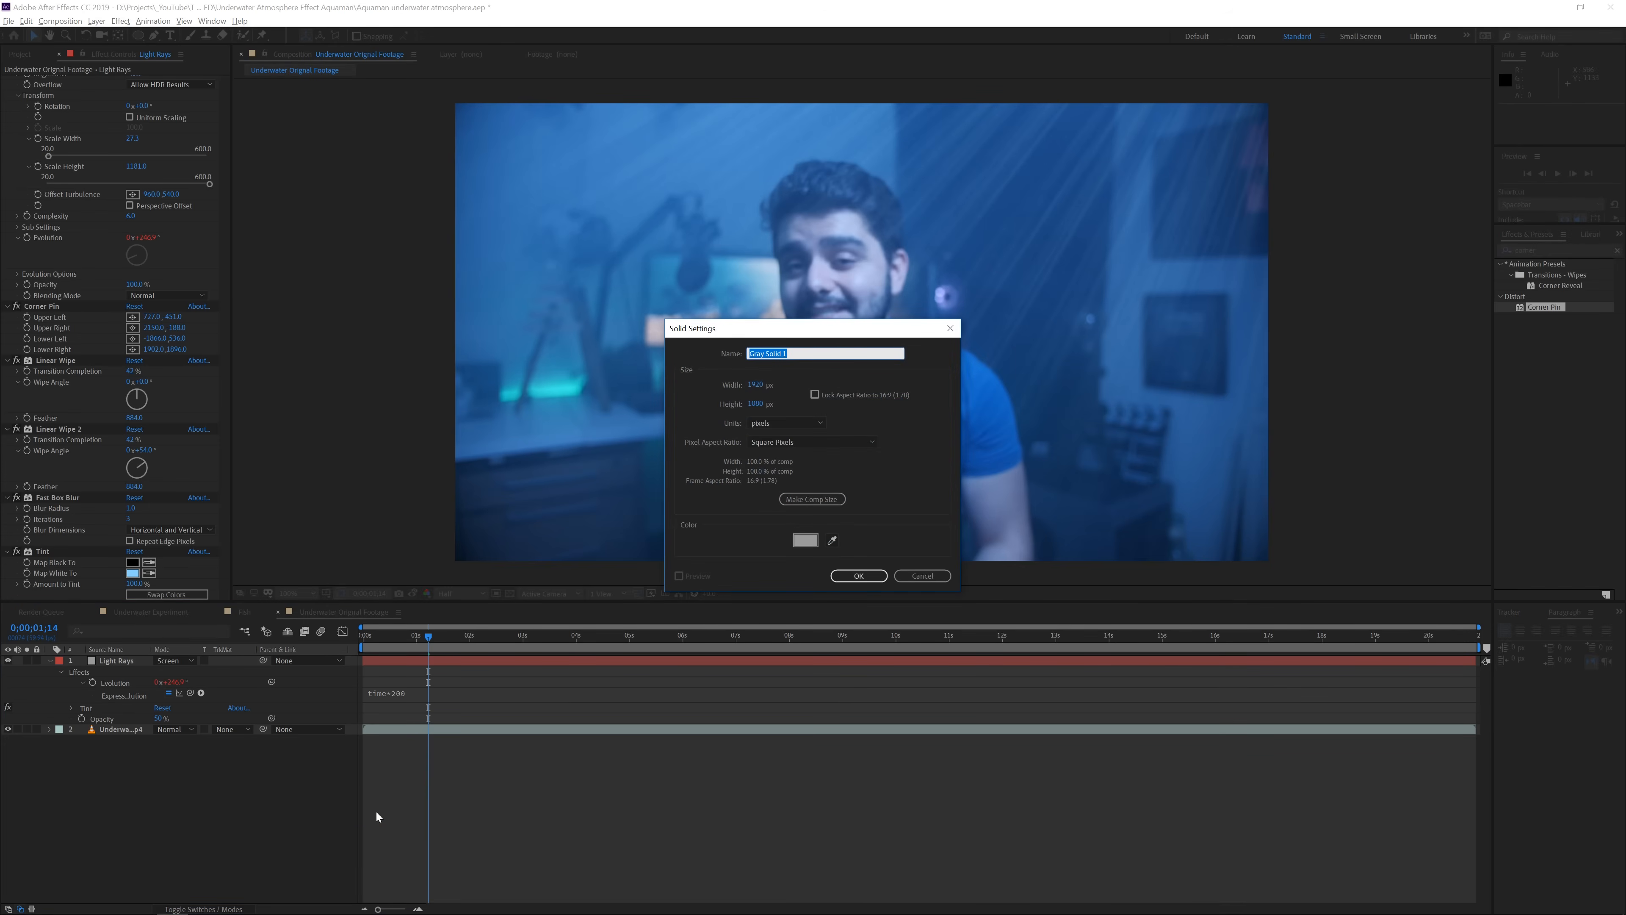
text(Caustics)
key(Return)
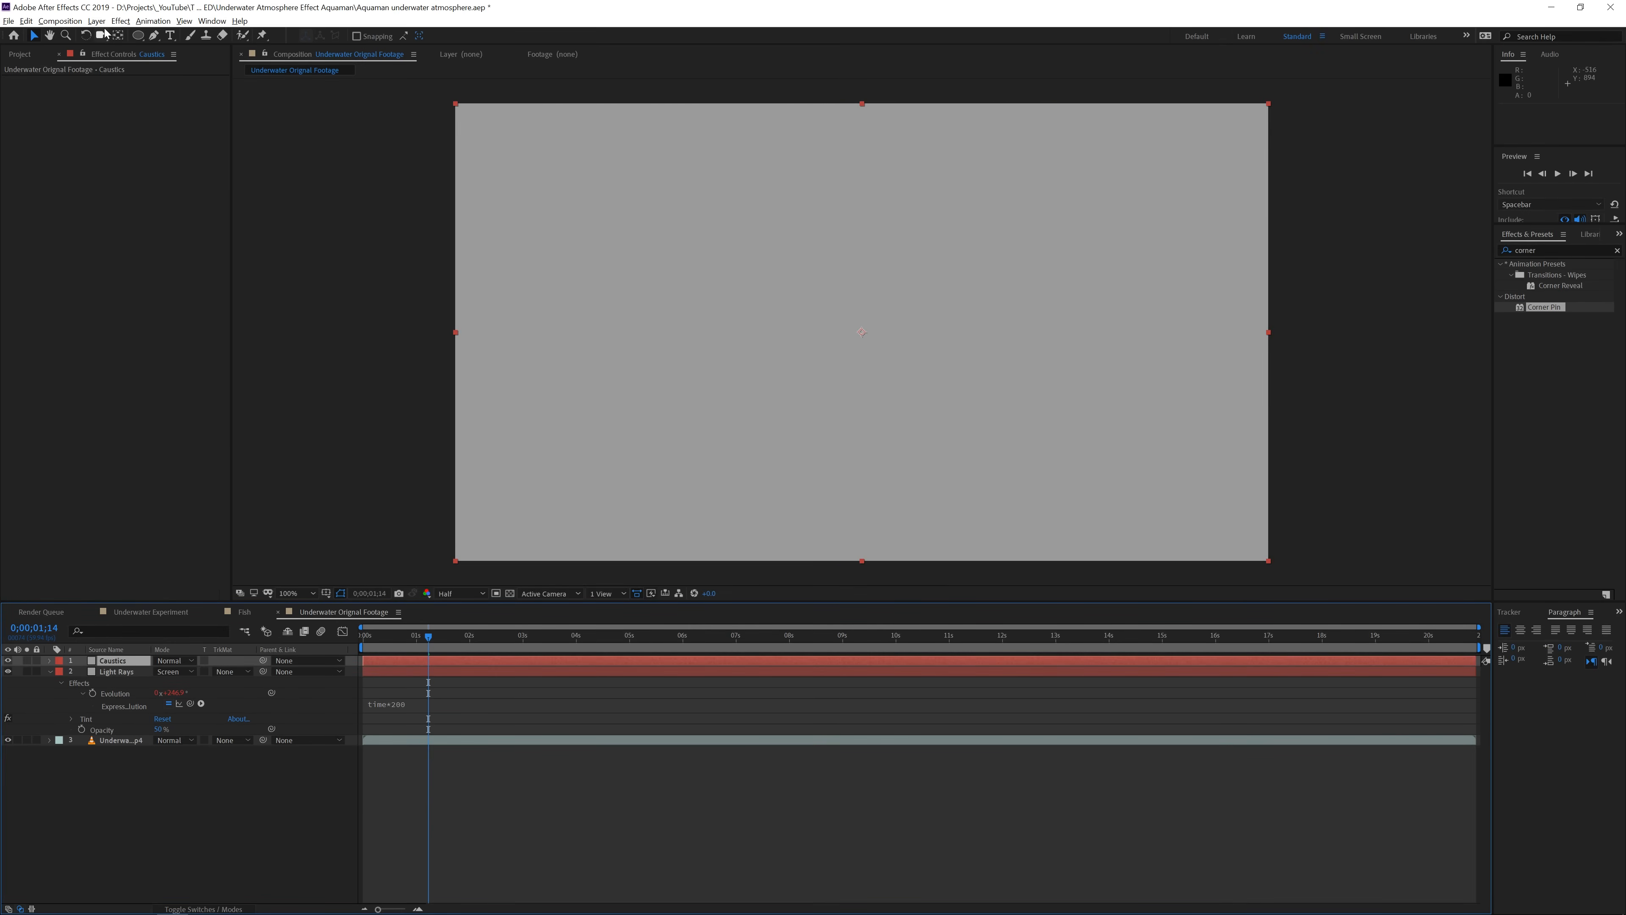
Apply Fractal Noise to the Caustics layer and set its fractal type to Dynamic Progressive
click(120, 21)
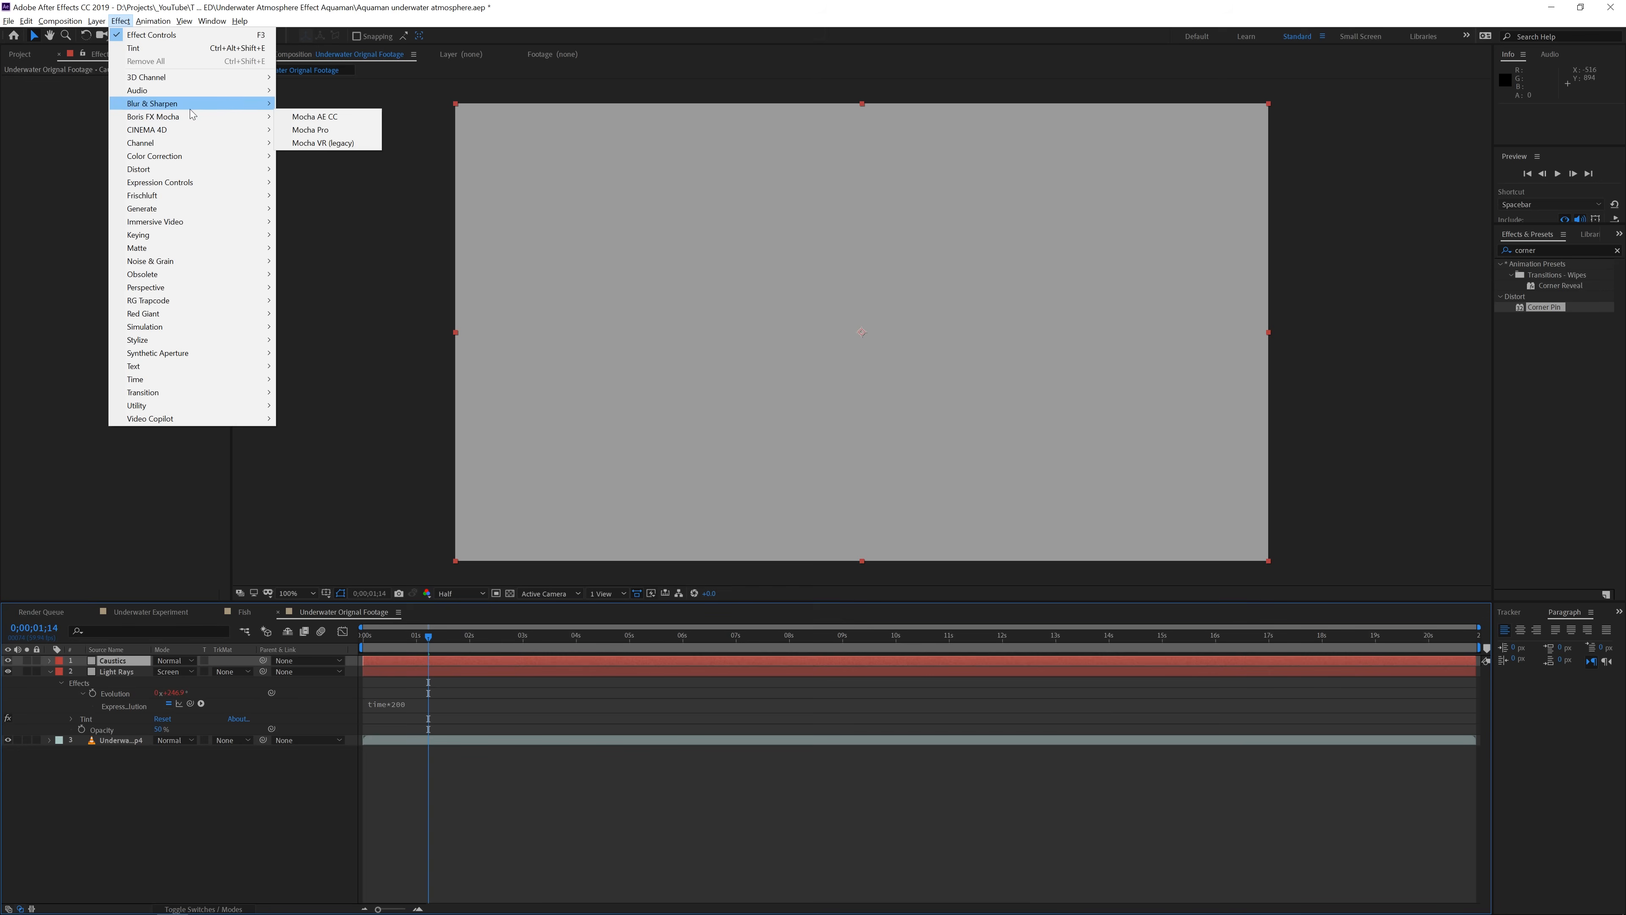
mouse_move(205, 261)
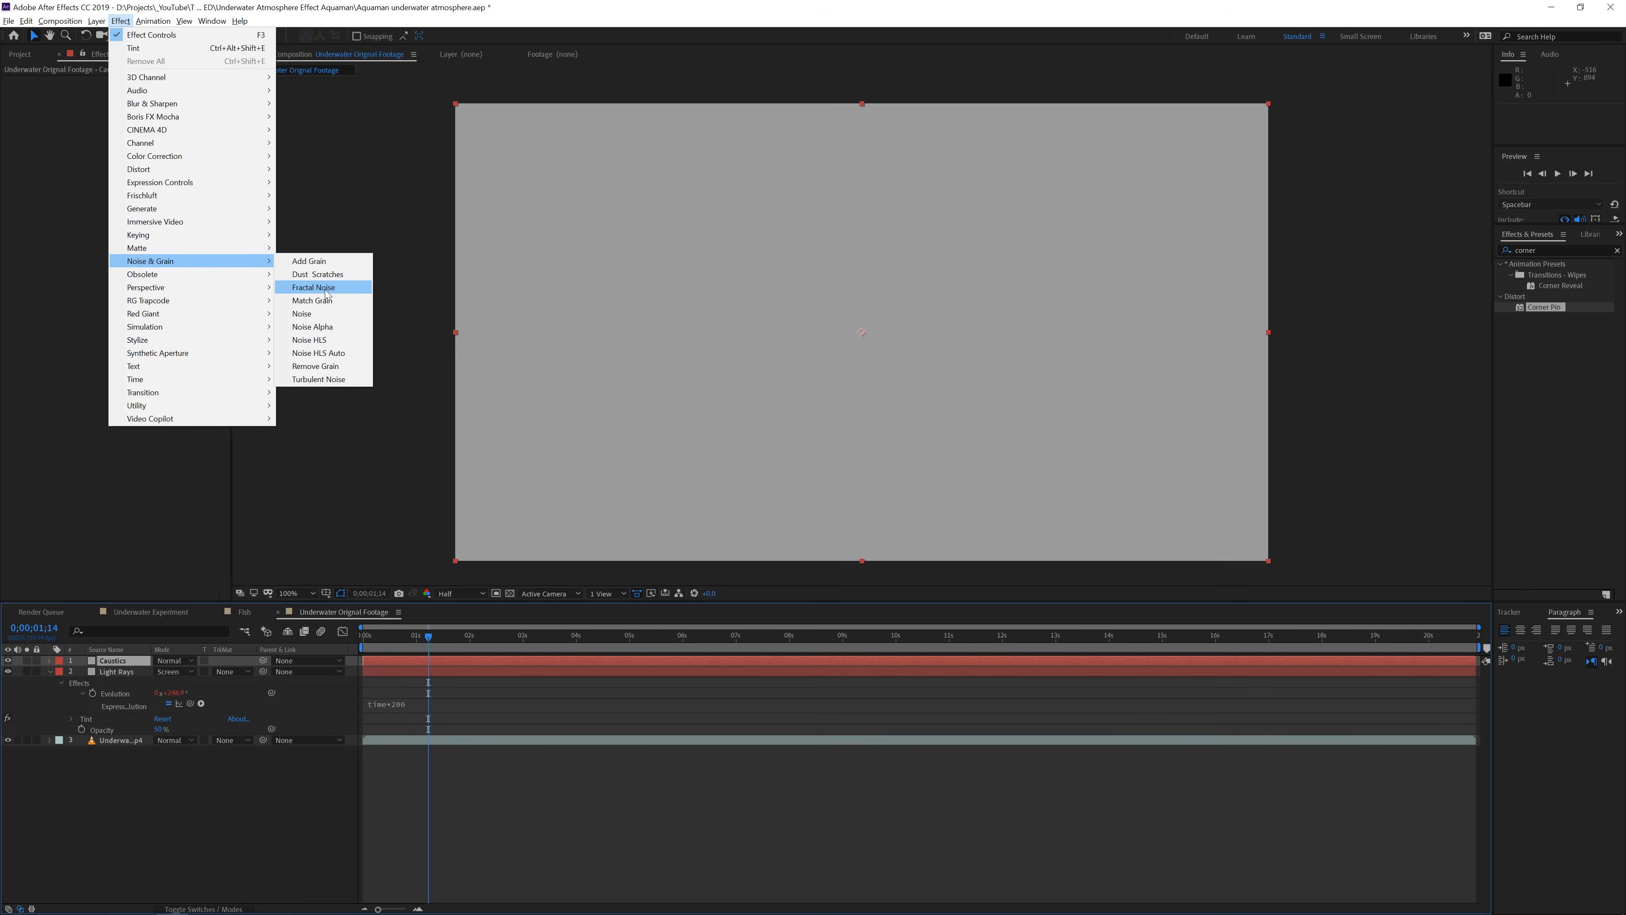
click(314, 287)
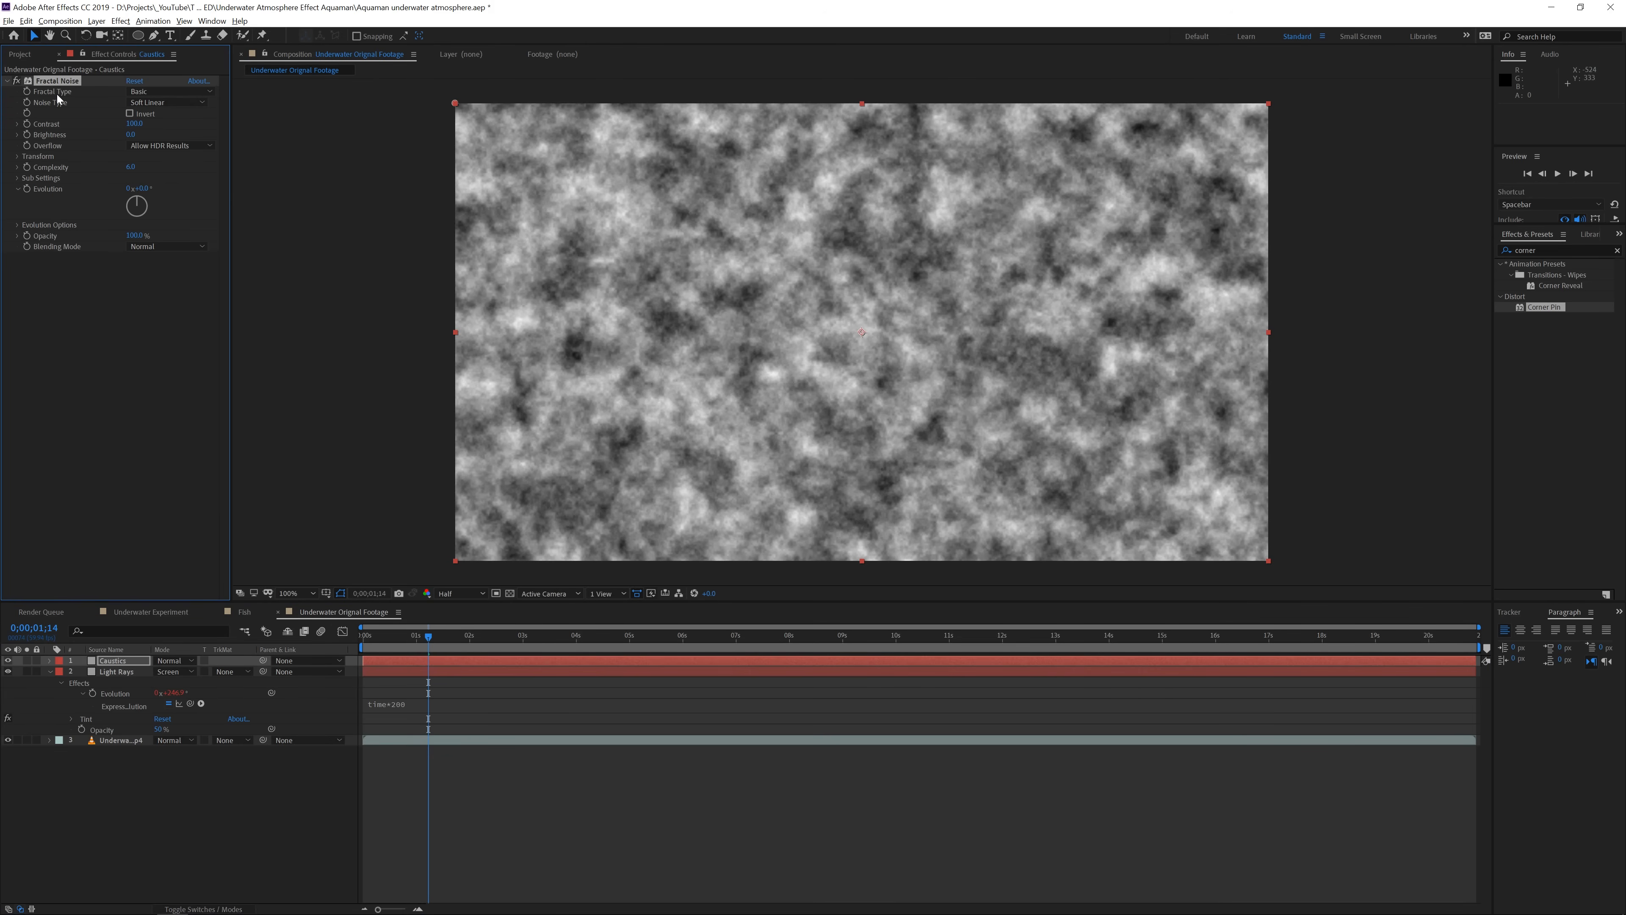
click(169, 89)
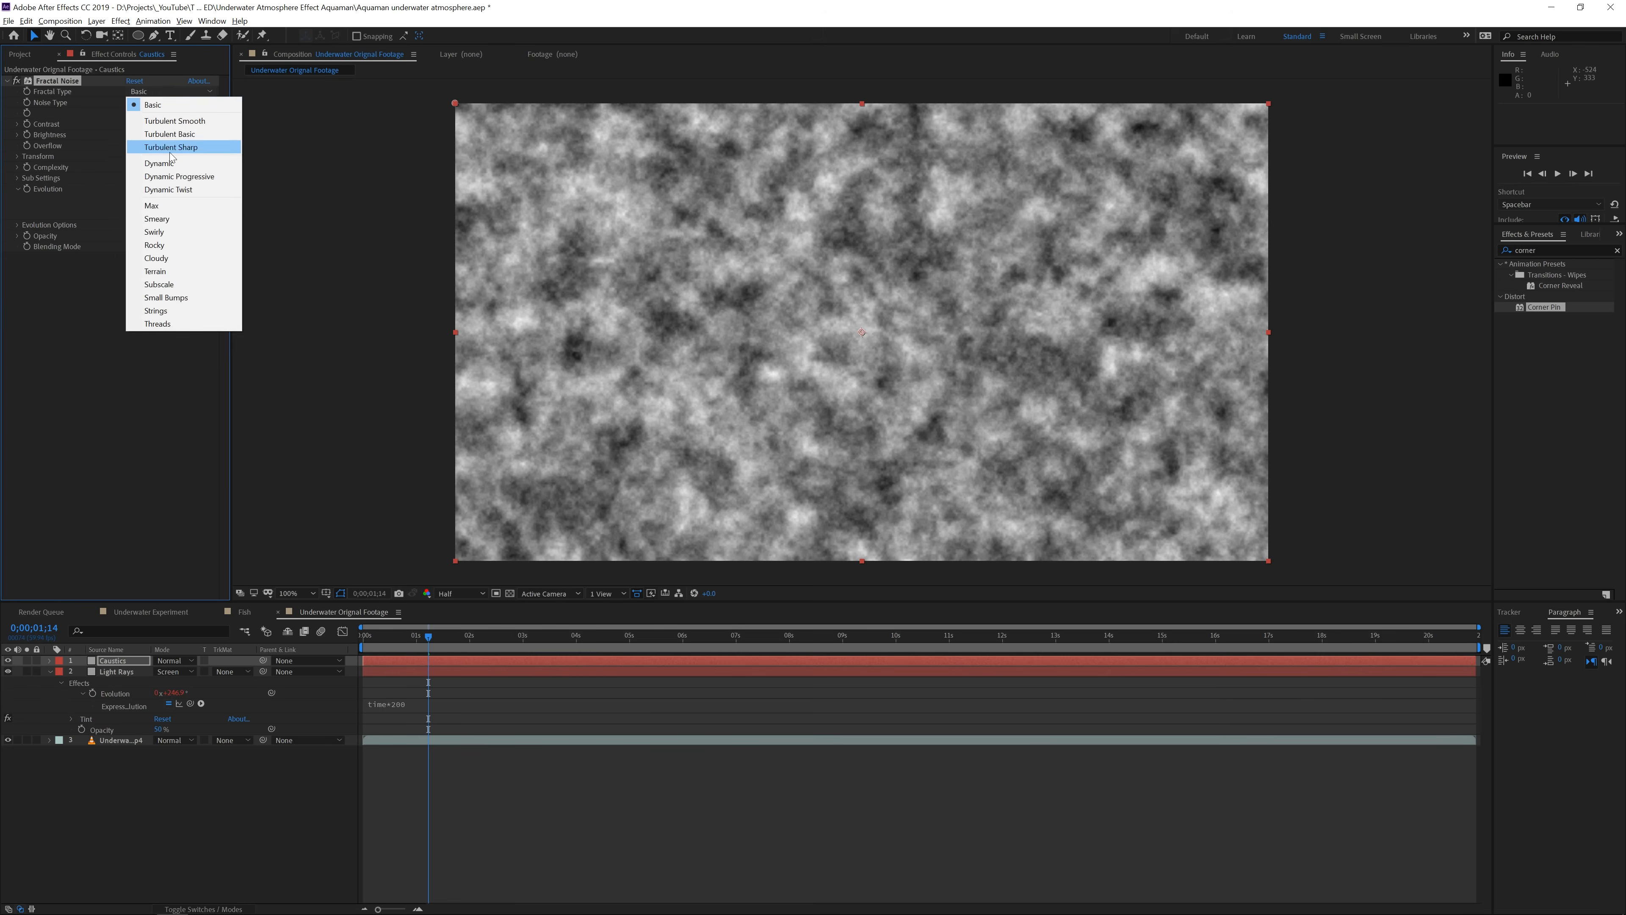
click(179, 176)
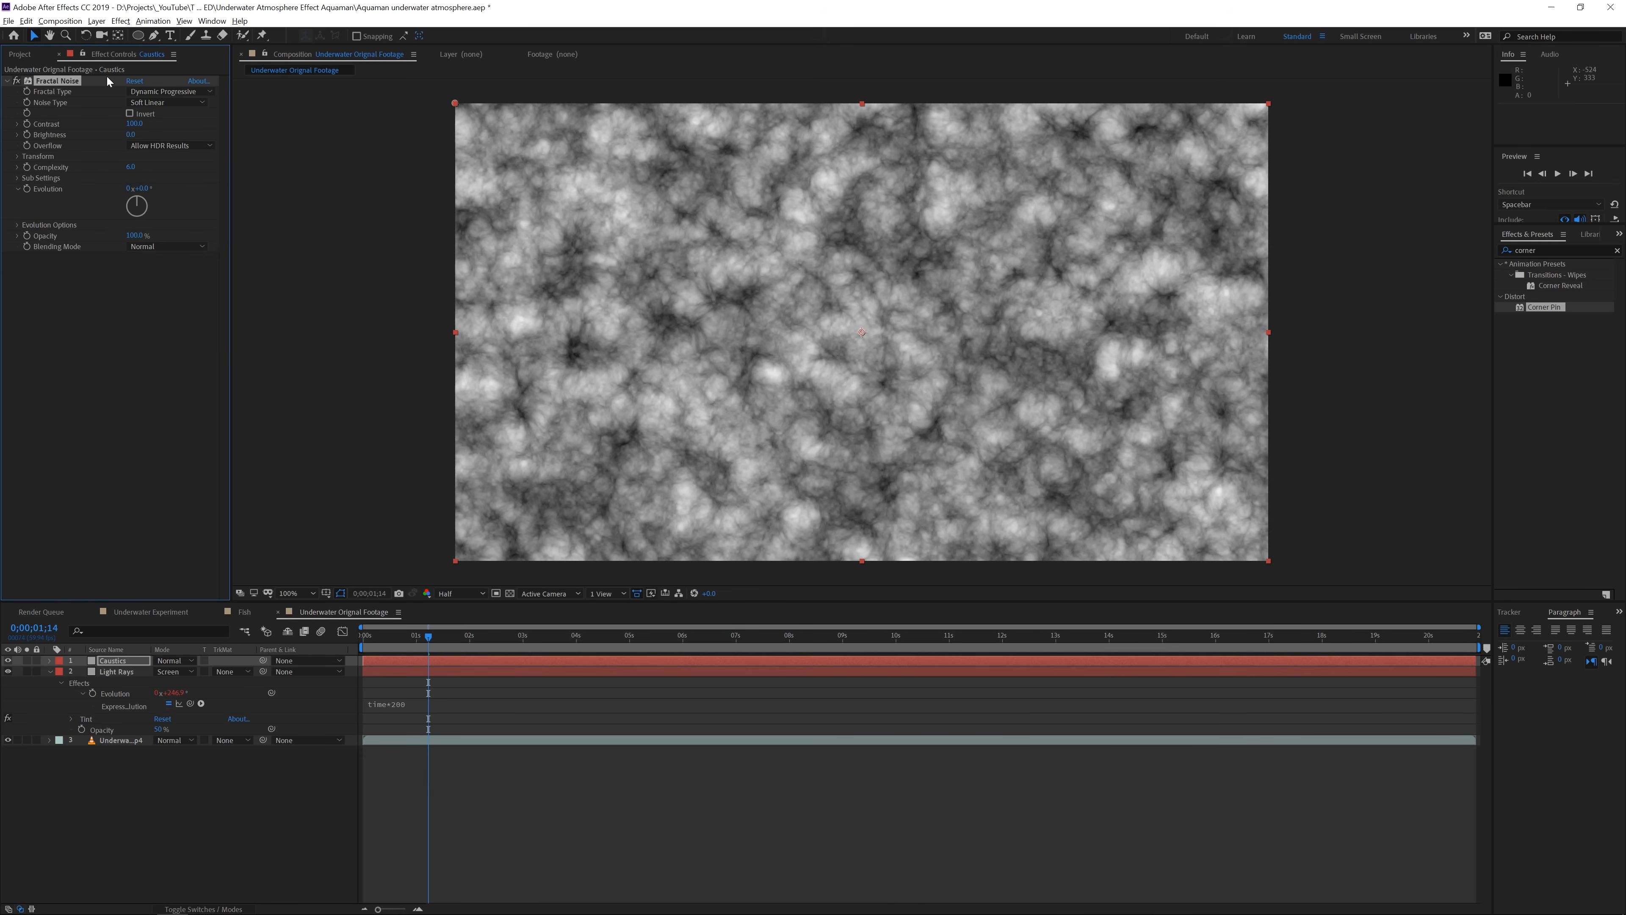
Apply CC Vector Blur to the Caustics layer and raise its Amount until the noise forms cell-like caustic patterns
click(121, 20)
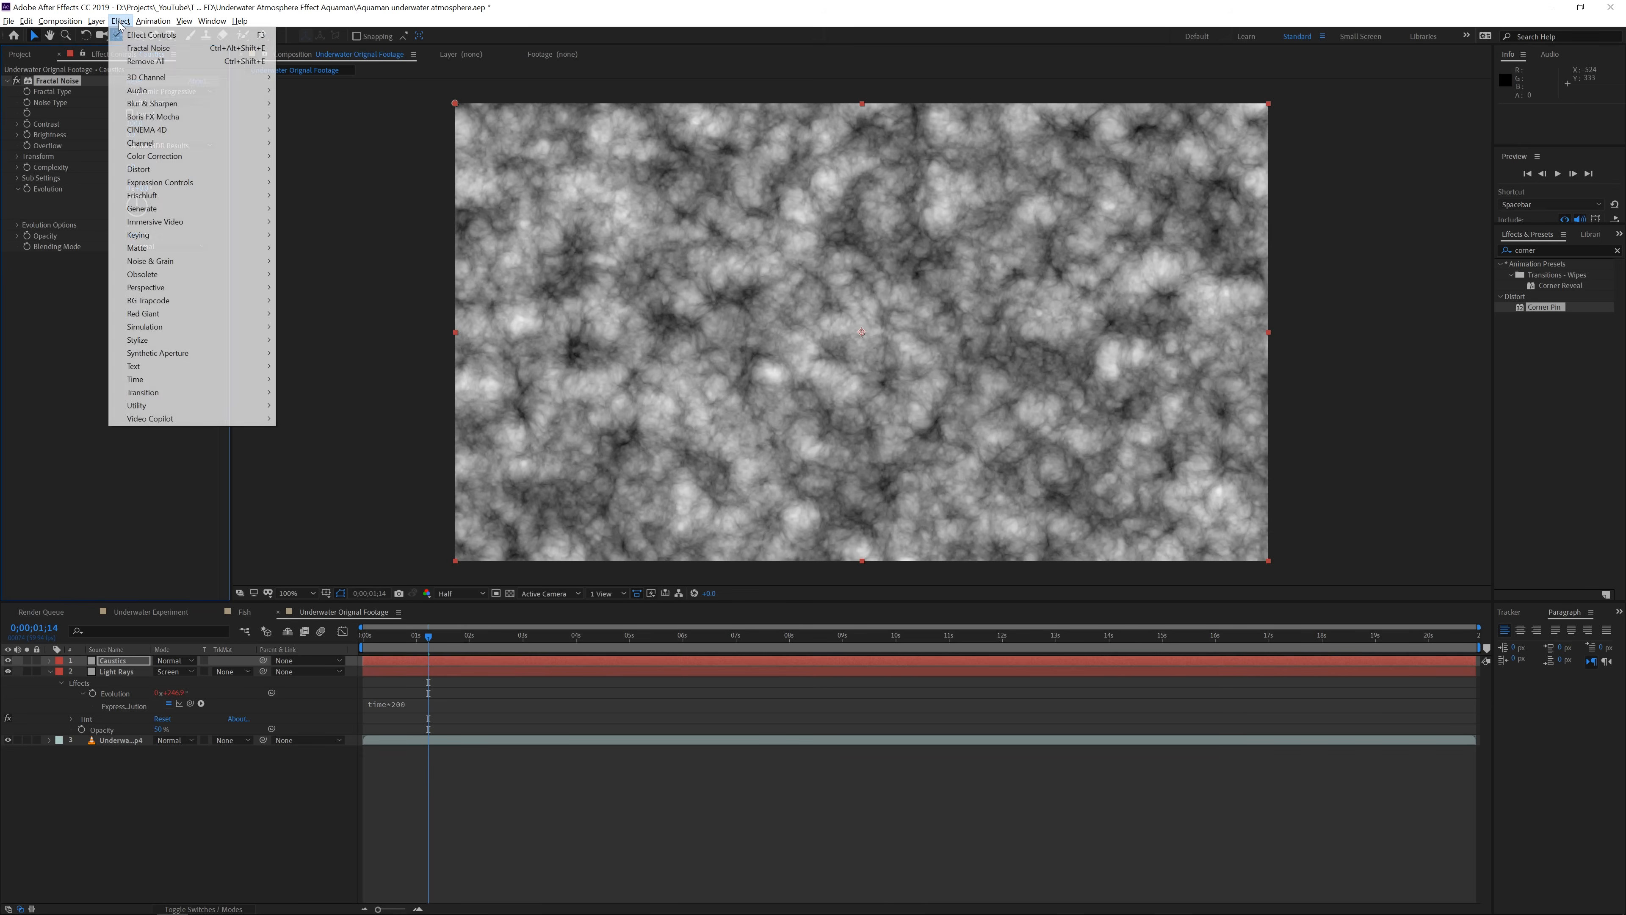
mouse_move(165, 106)
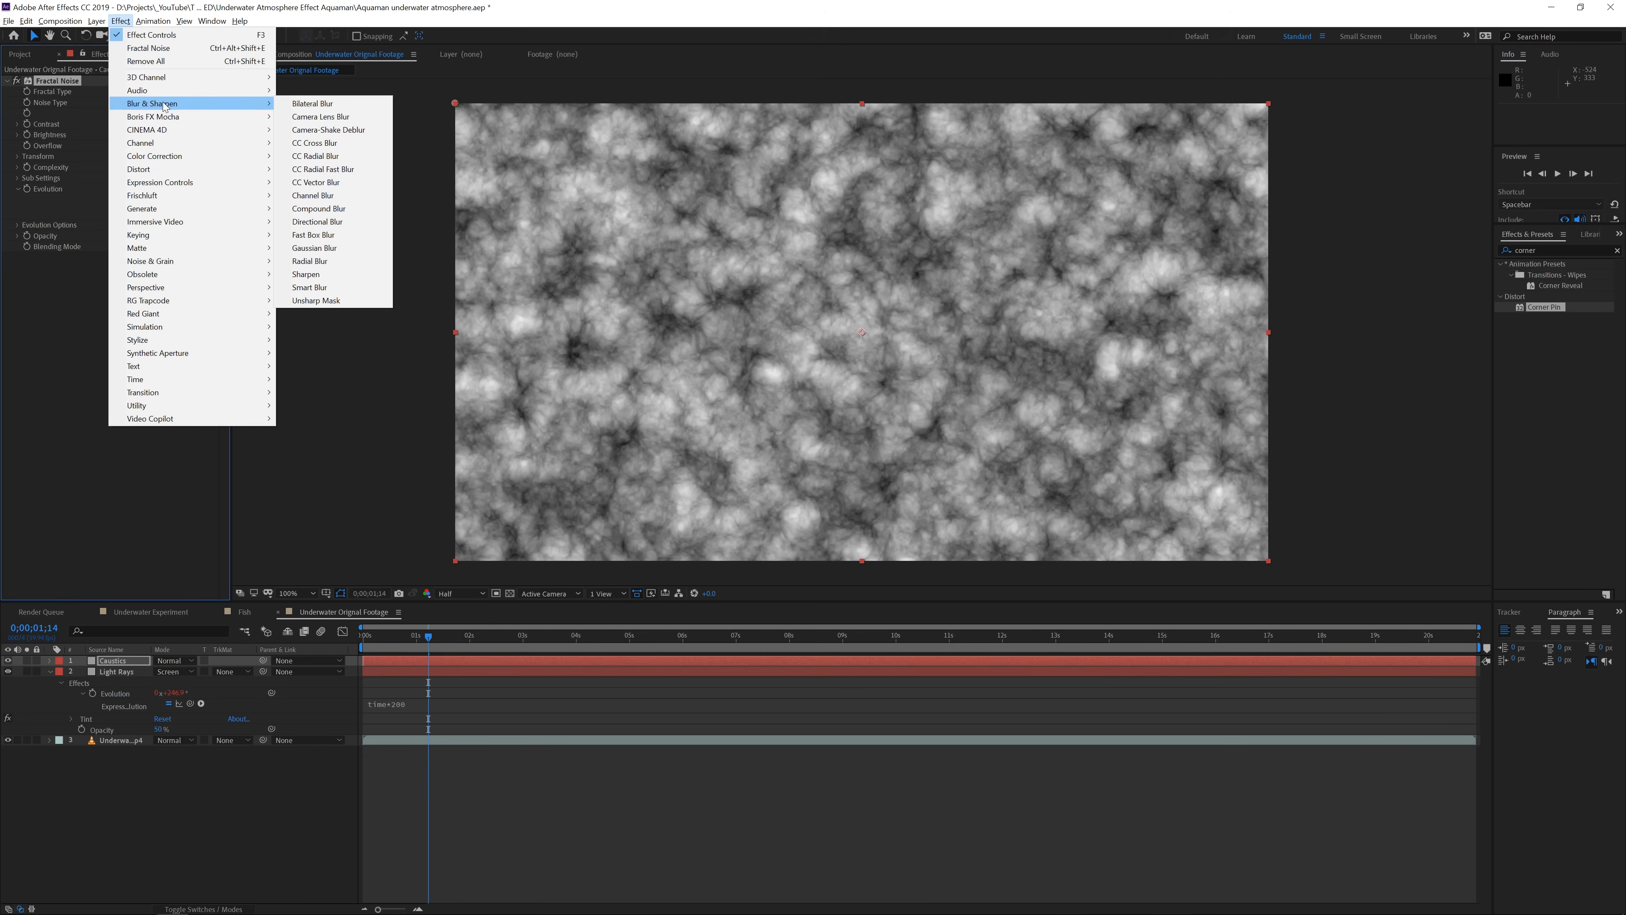
click(331, 184)
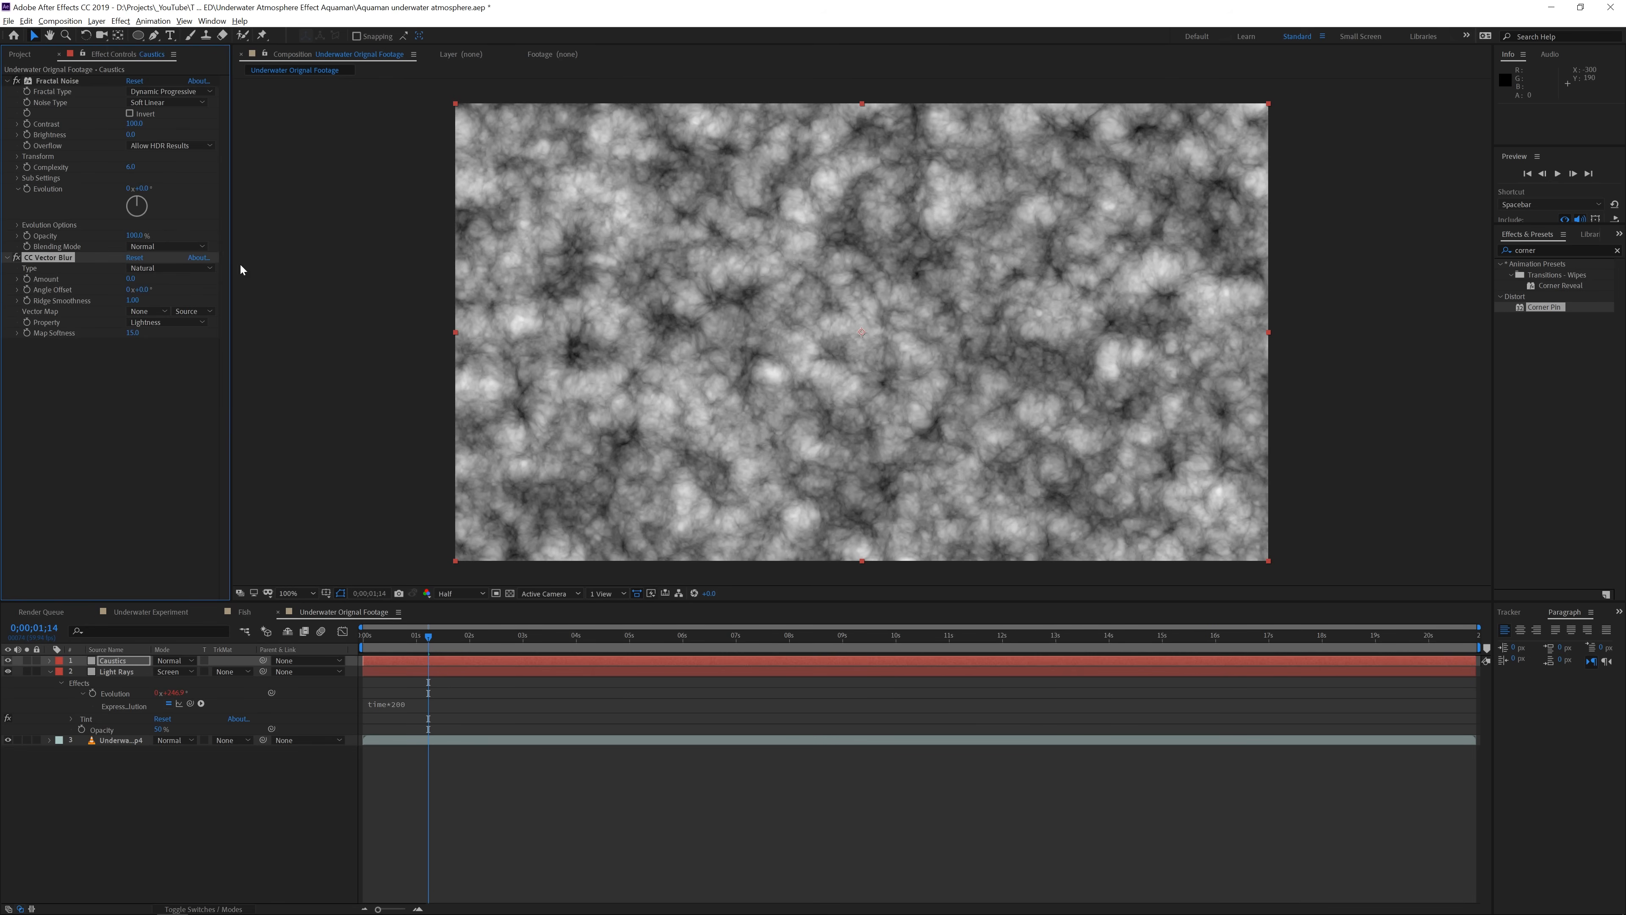
drag(136, 279, 154, 284)
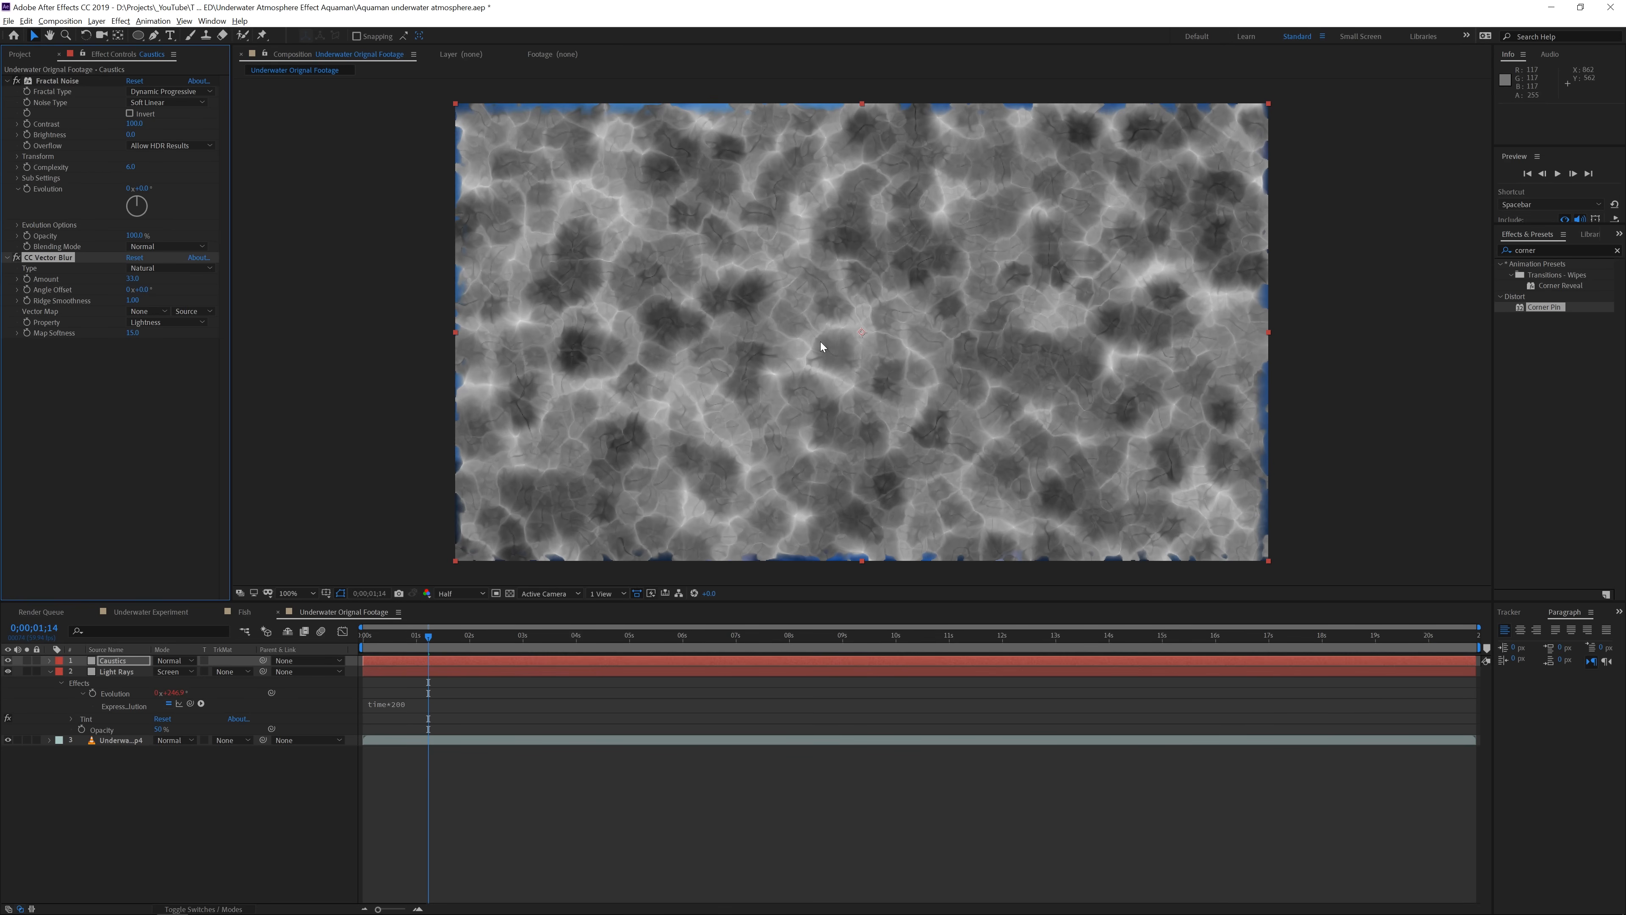
Apply Tint to the Caustics layer, hide the layer, and sample the white and black mapping colours from the underlying footage
click(120, 21)
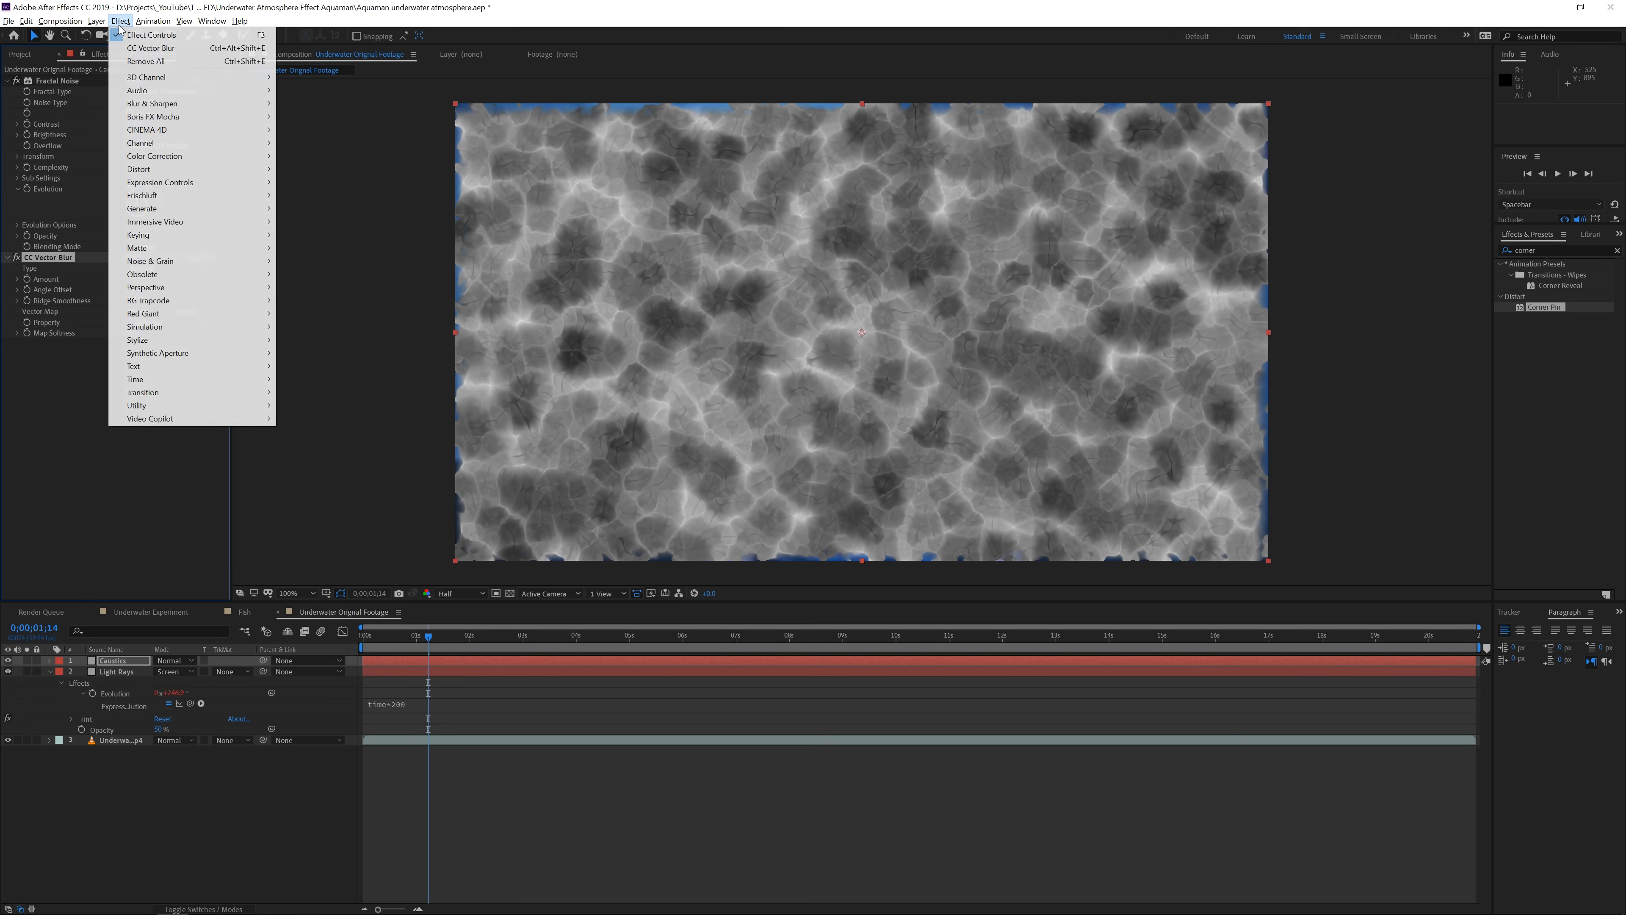
mouse_move(186, 157)
click(299, 575)
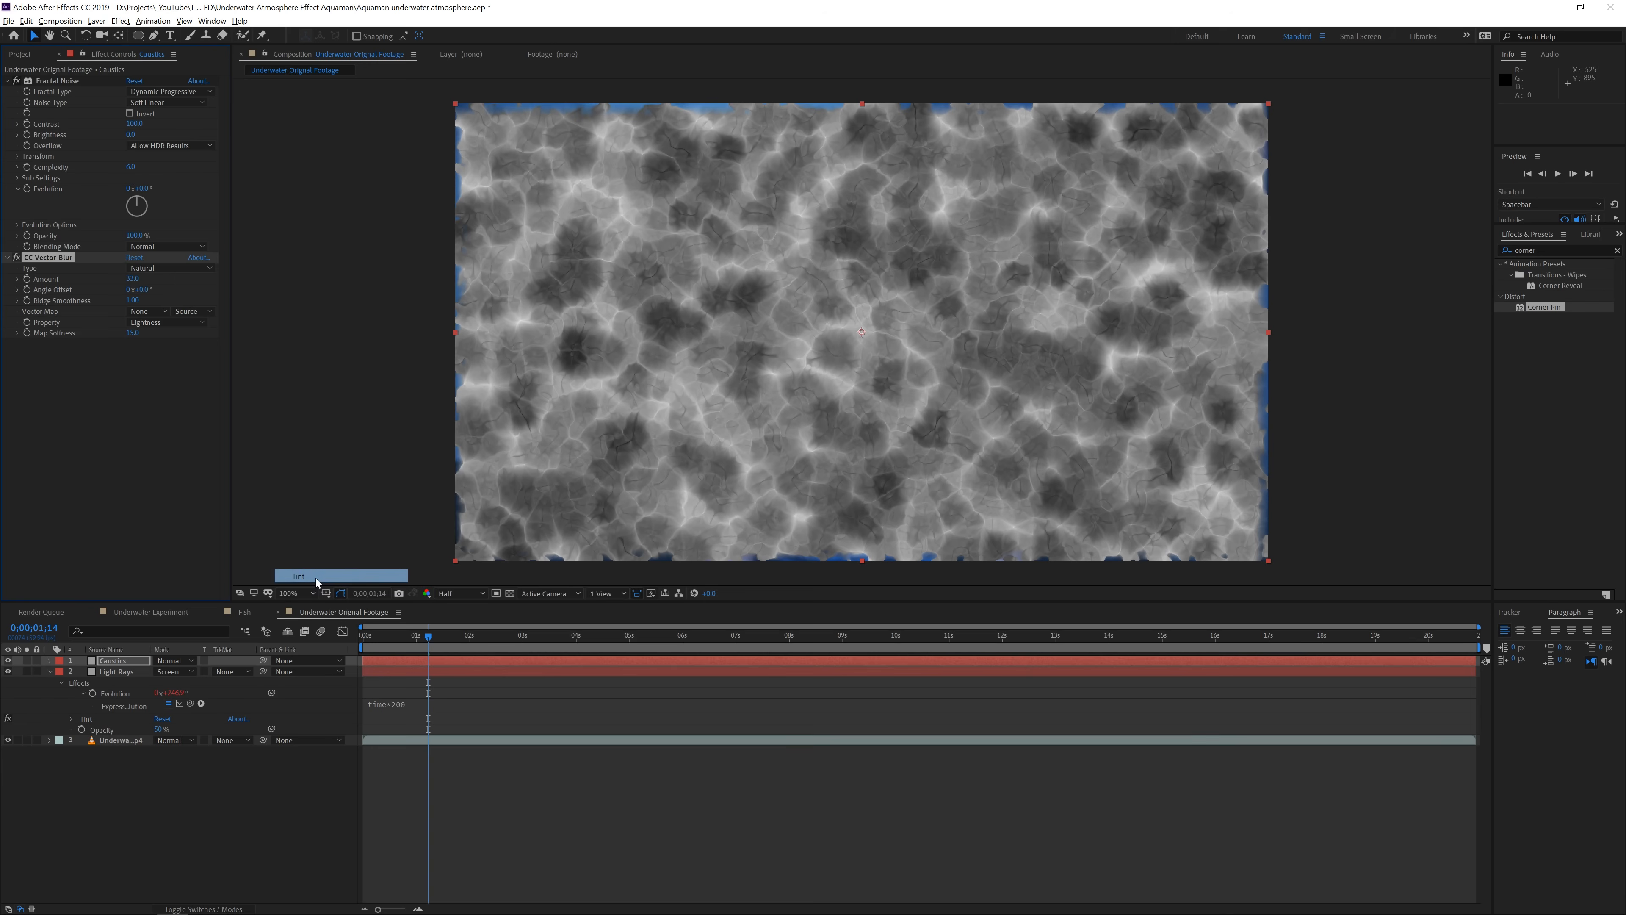
click(8, 660)
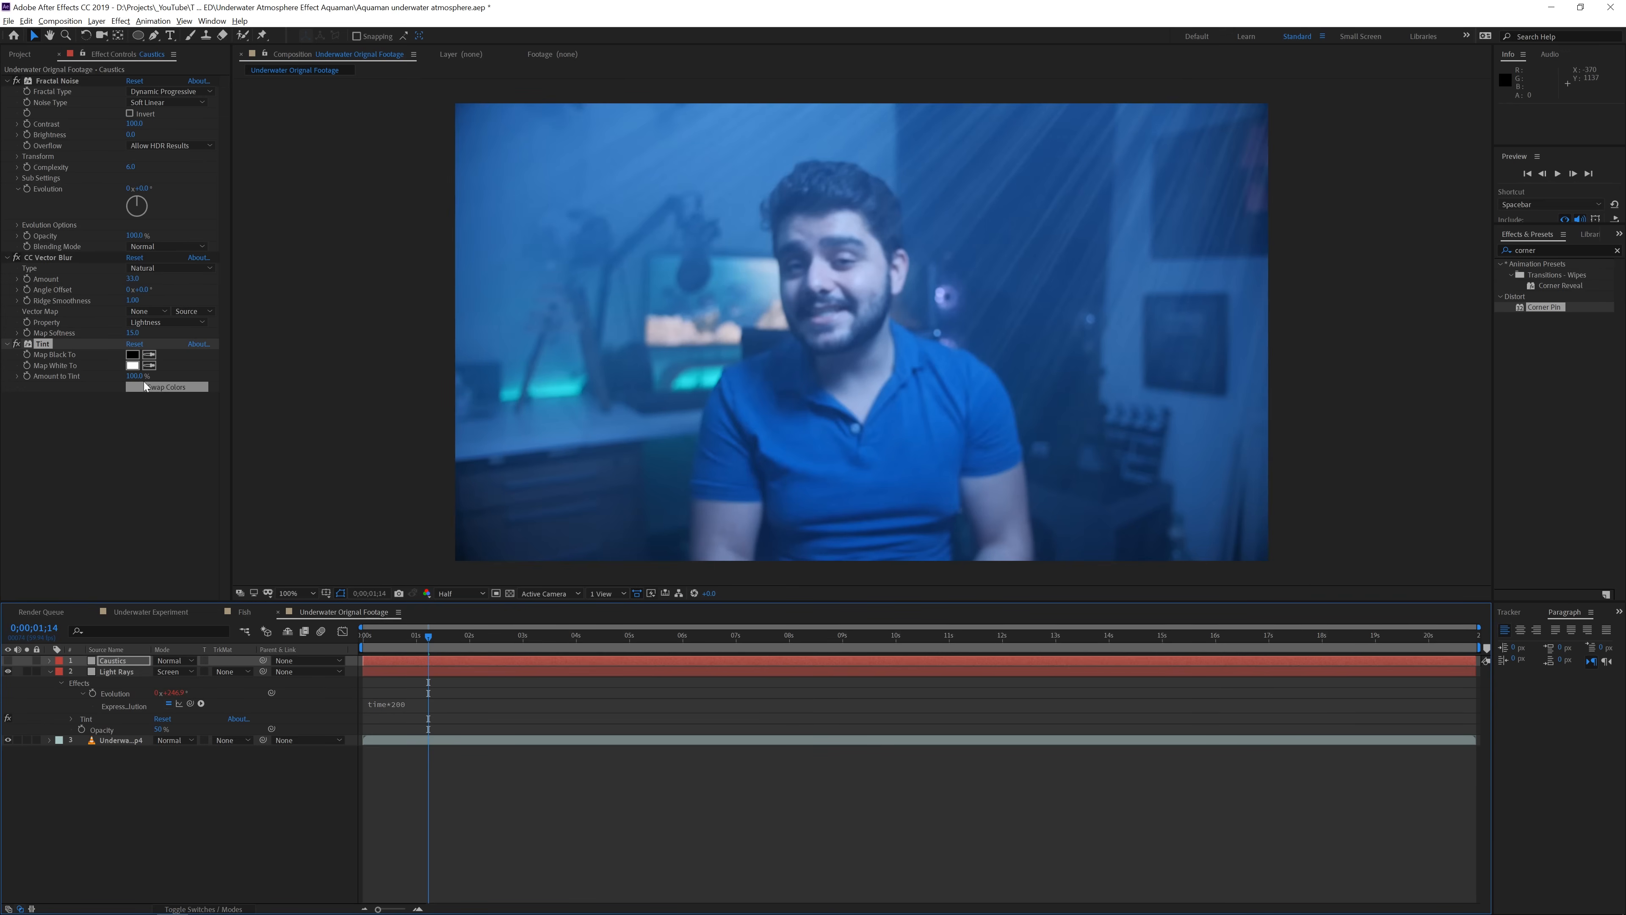
click(150, 355)
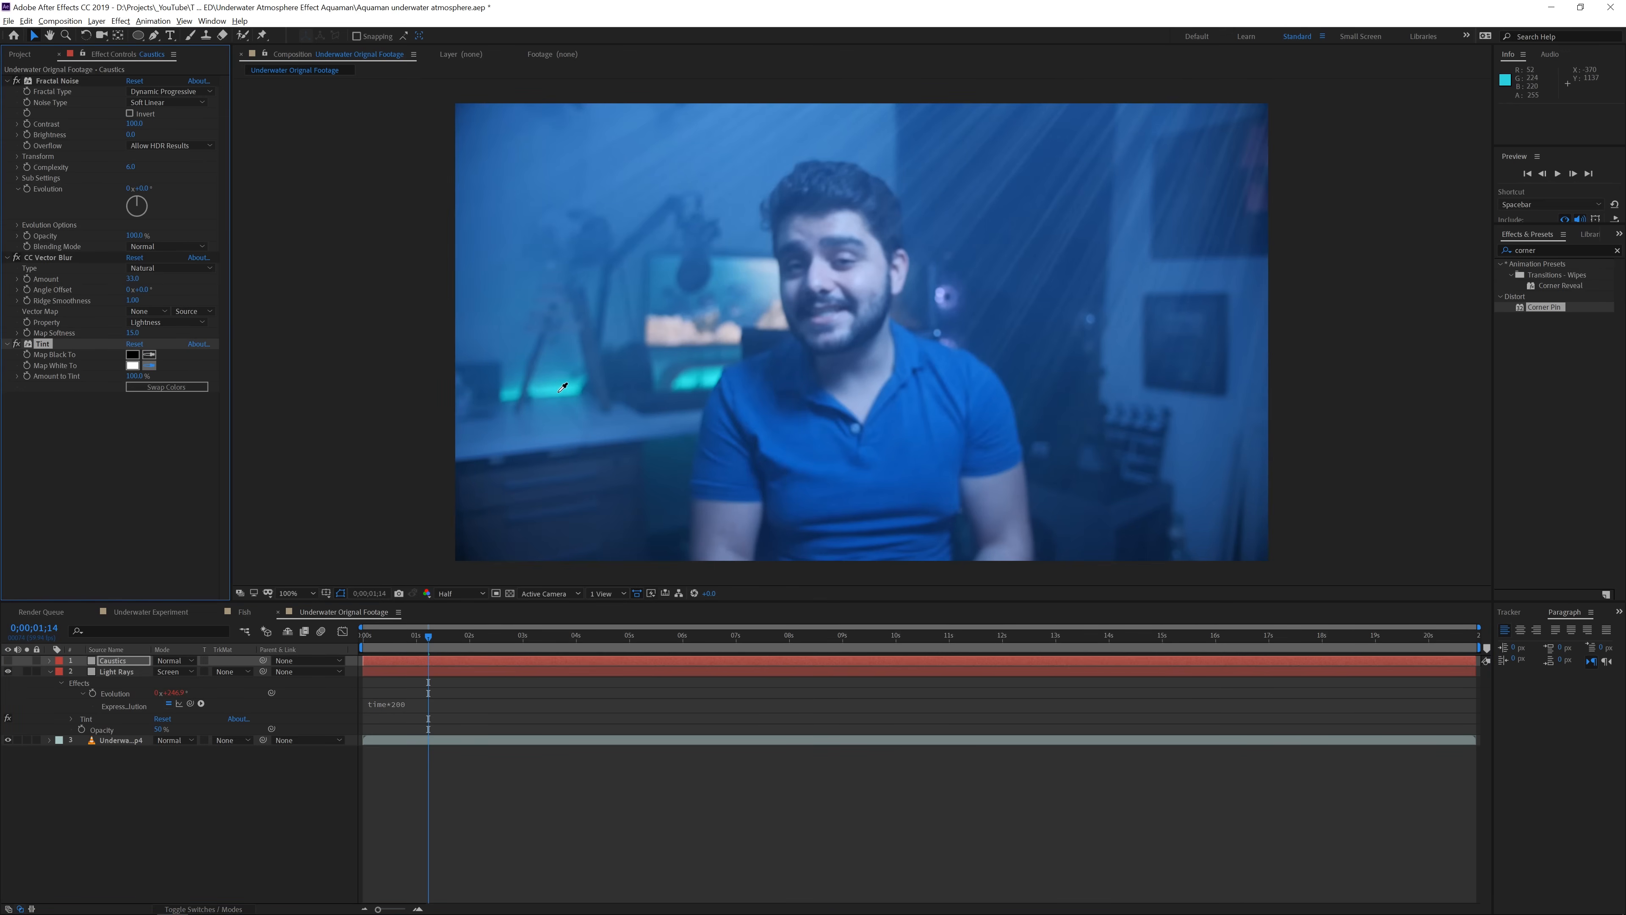
click(554, 436)
click(149, 354)
click(664, 540)
Show the Caustics layer again and refine its Tint, mapping white to a pale blue and black to dark blue 07182D
click(132, 365)
drag(1264, 454, 1261, 446)
click(1466, 435)
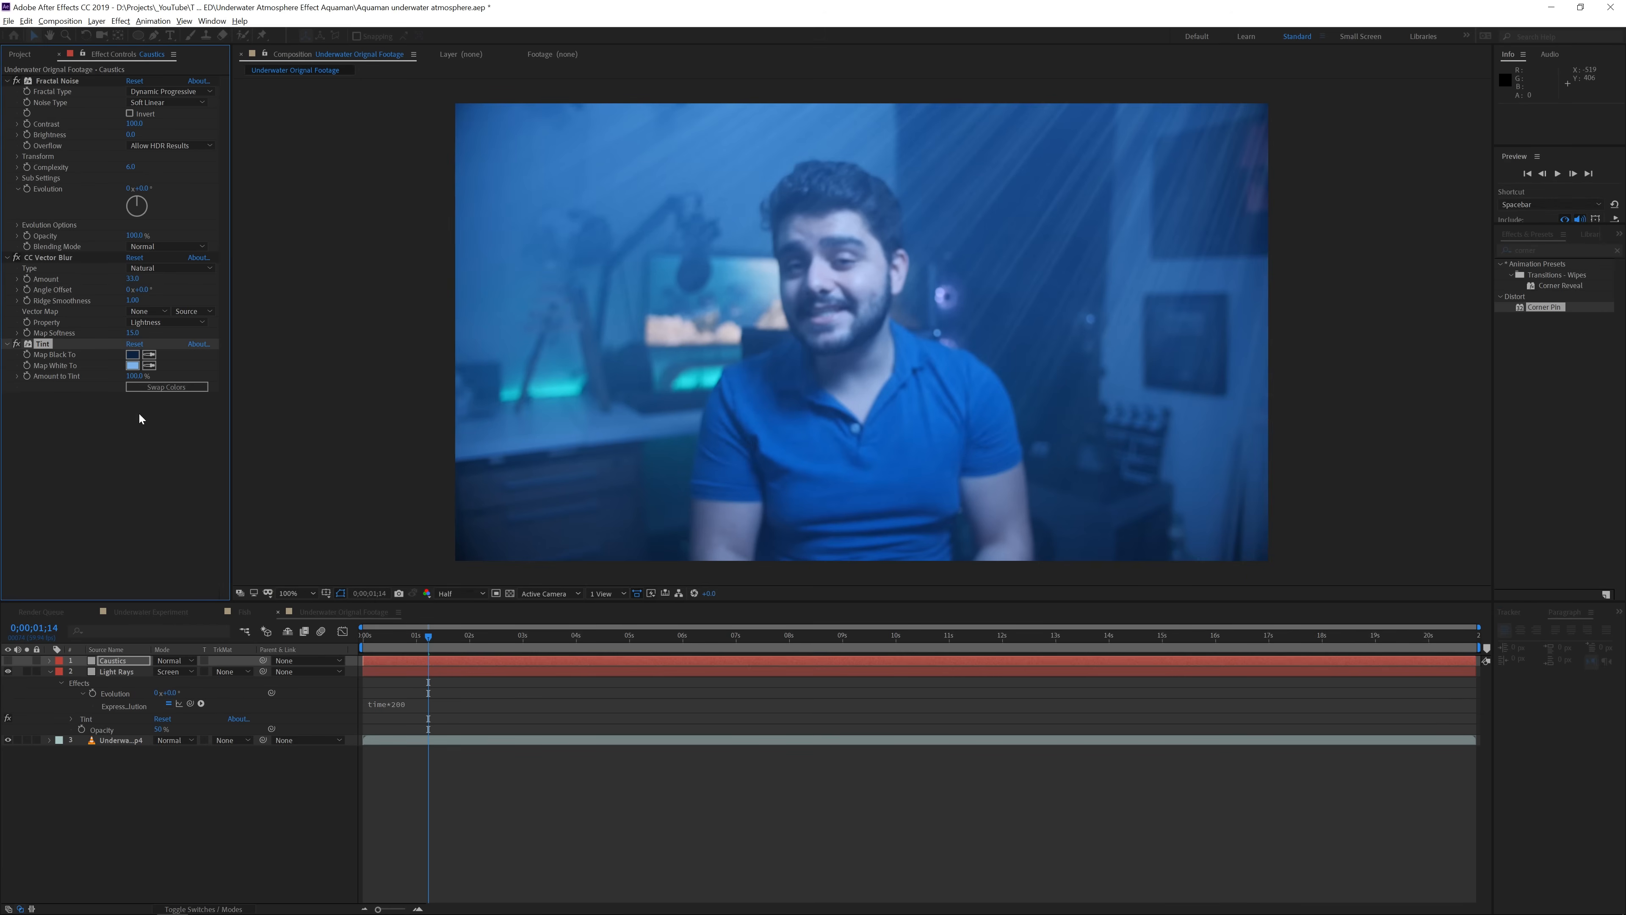
click(7, 661)
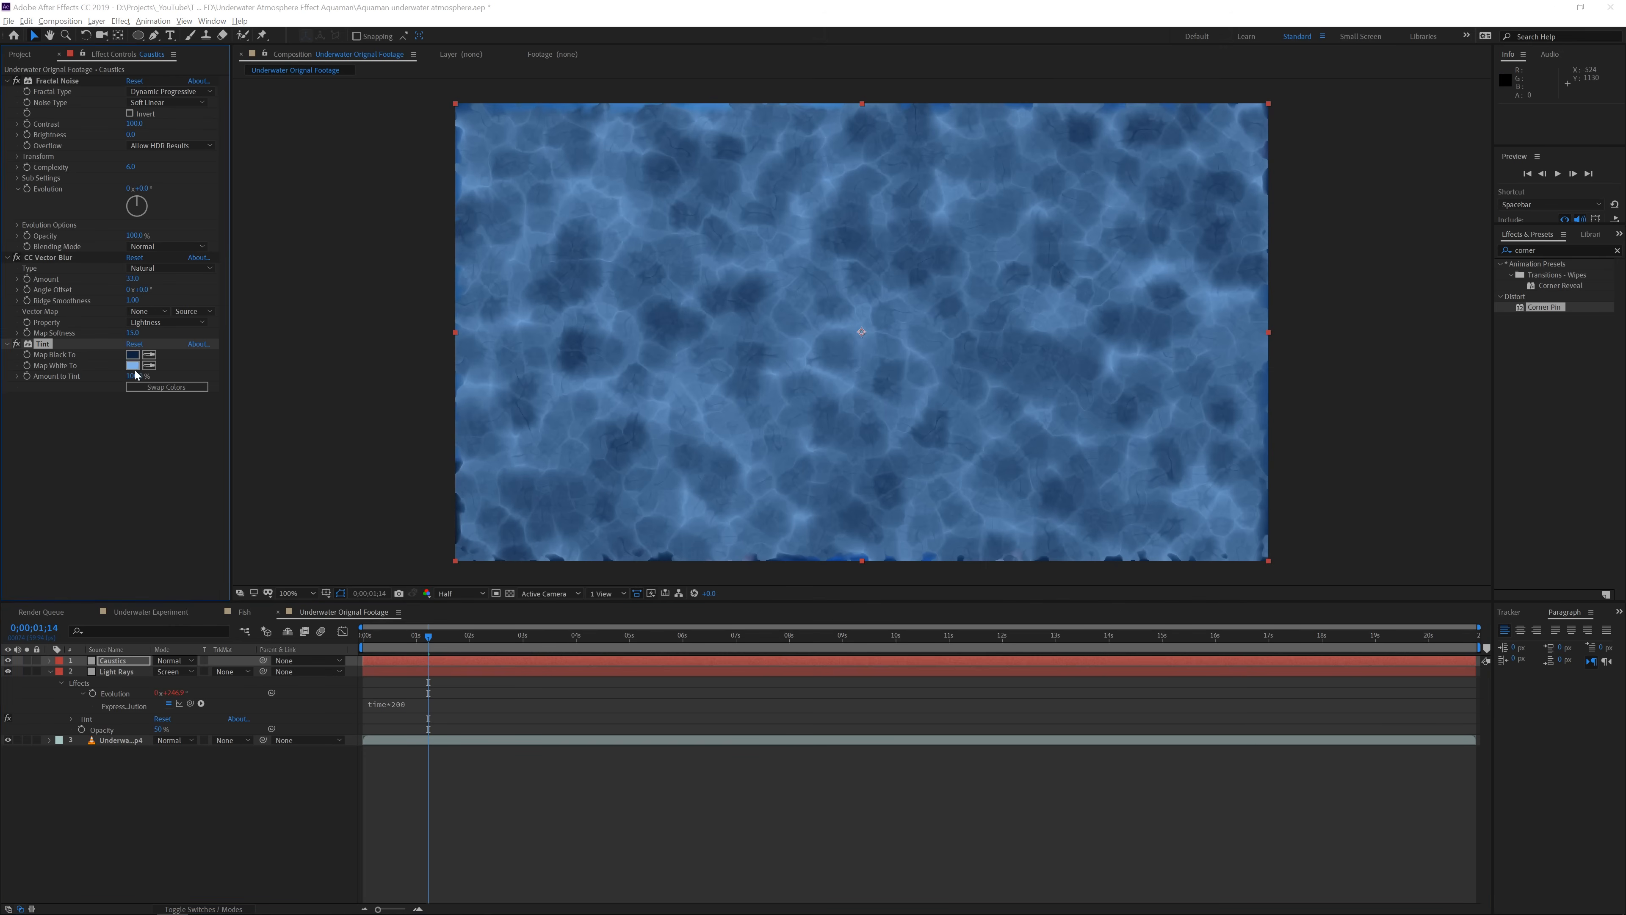
click(132, 365)
drag(1221, 446, 1237, 442)
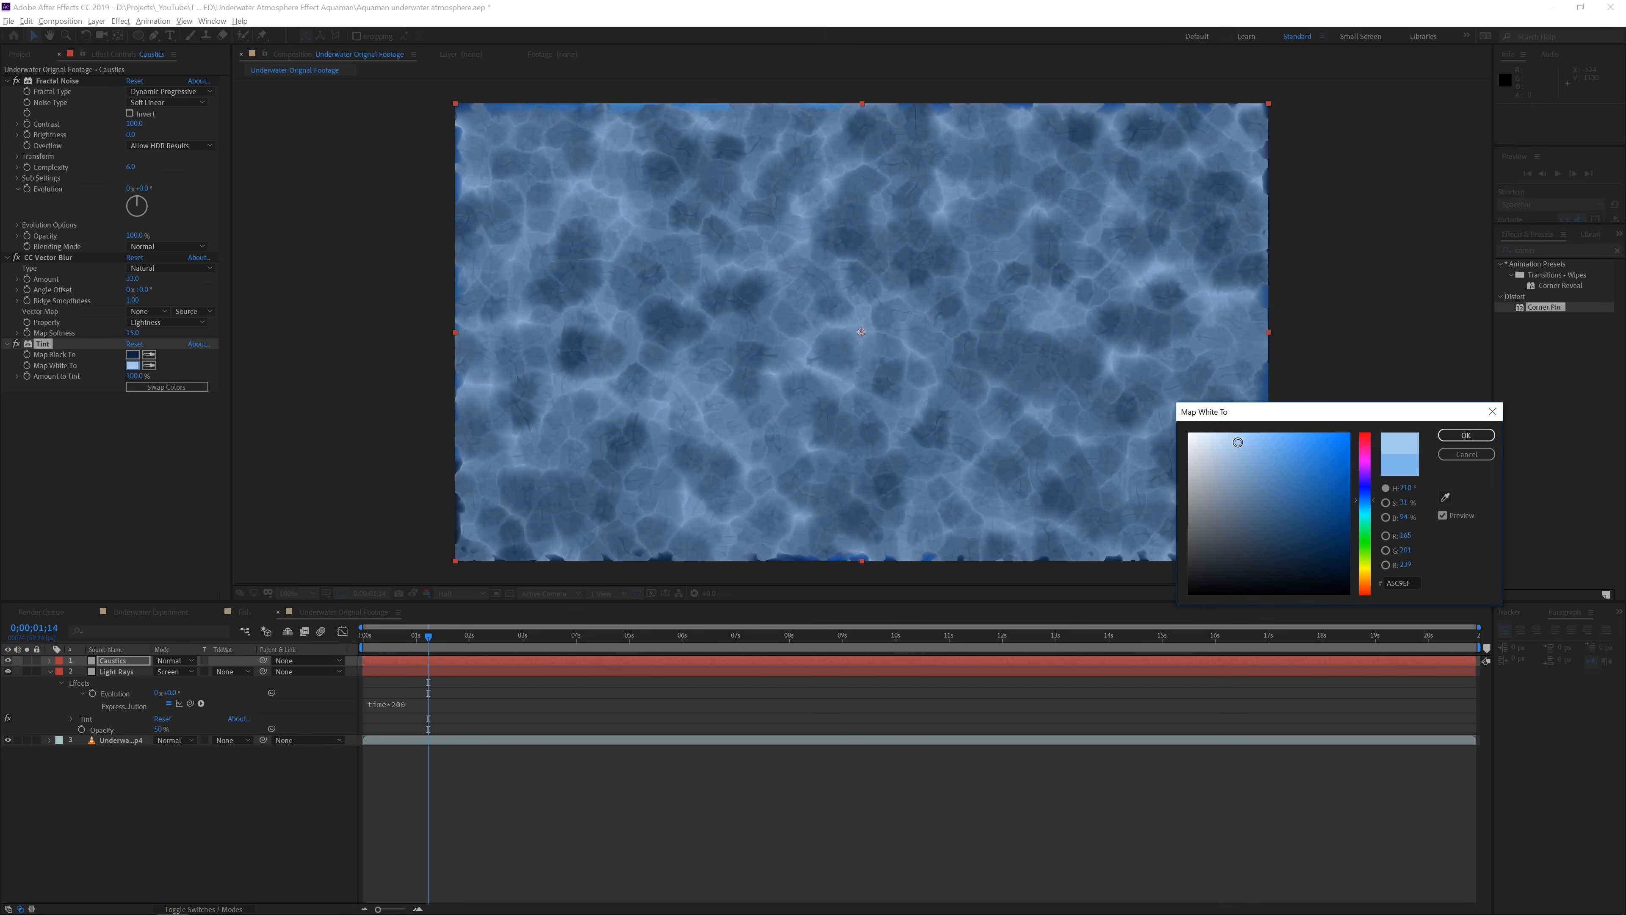
click(1466, 435)
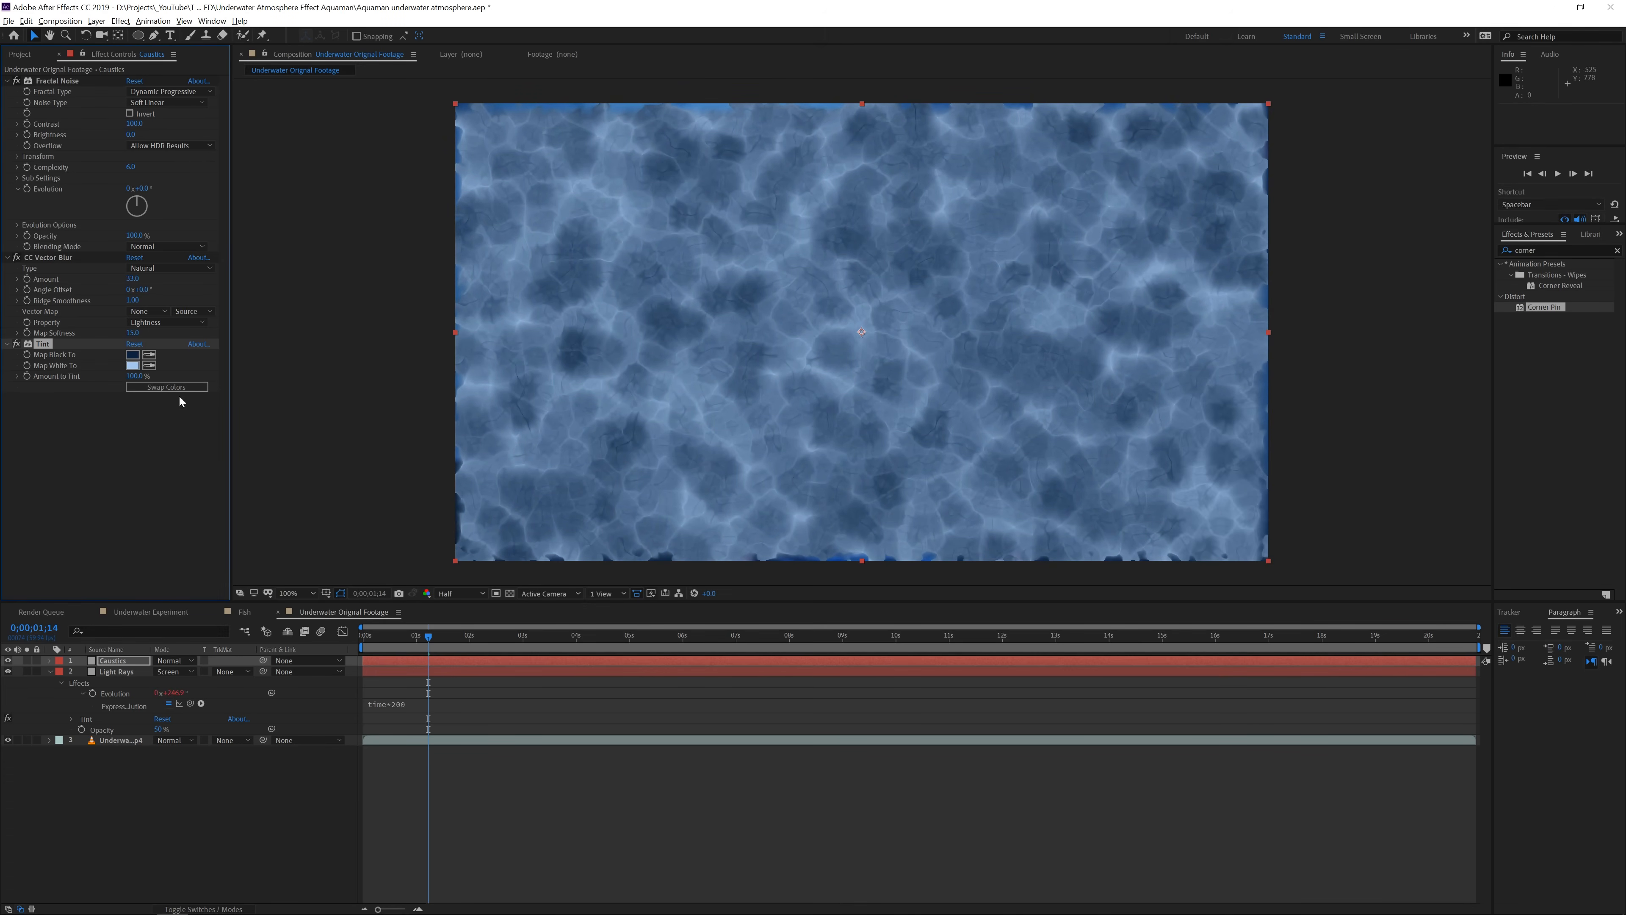
click(132, 355)
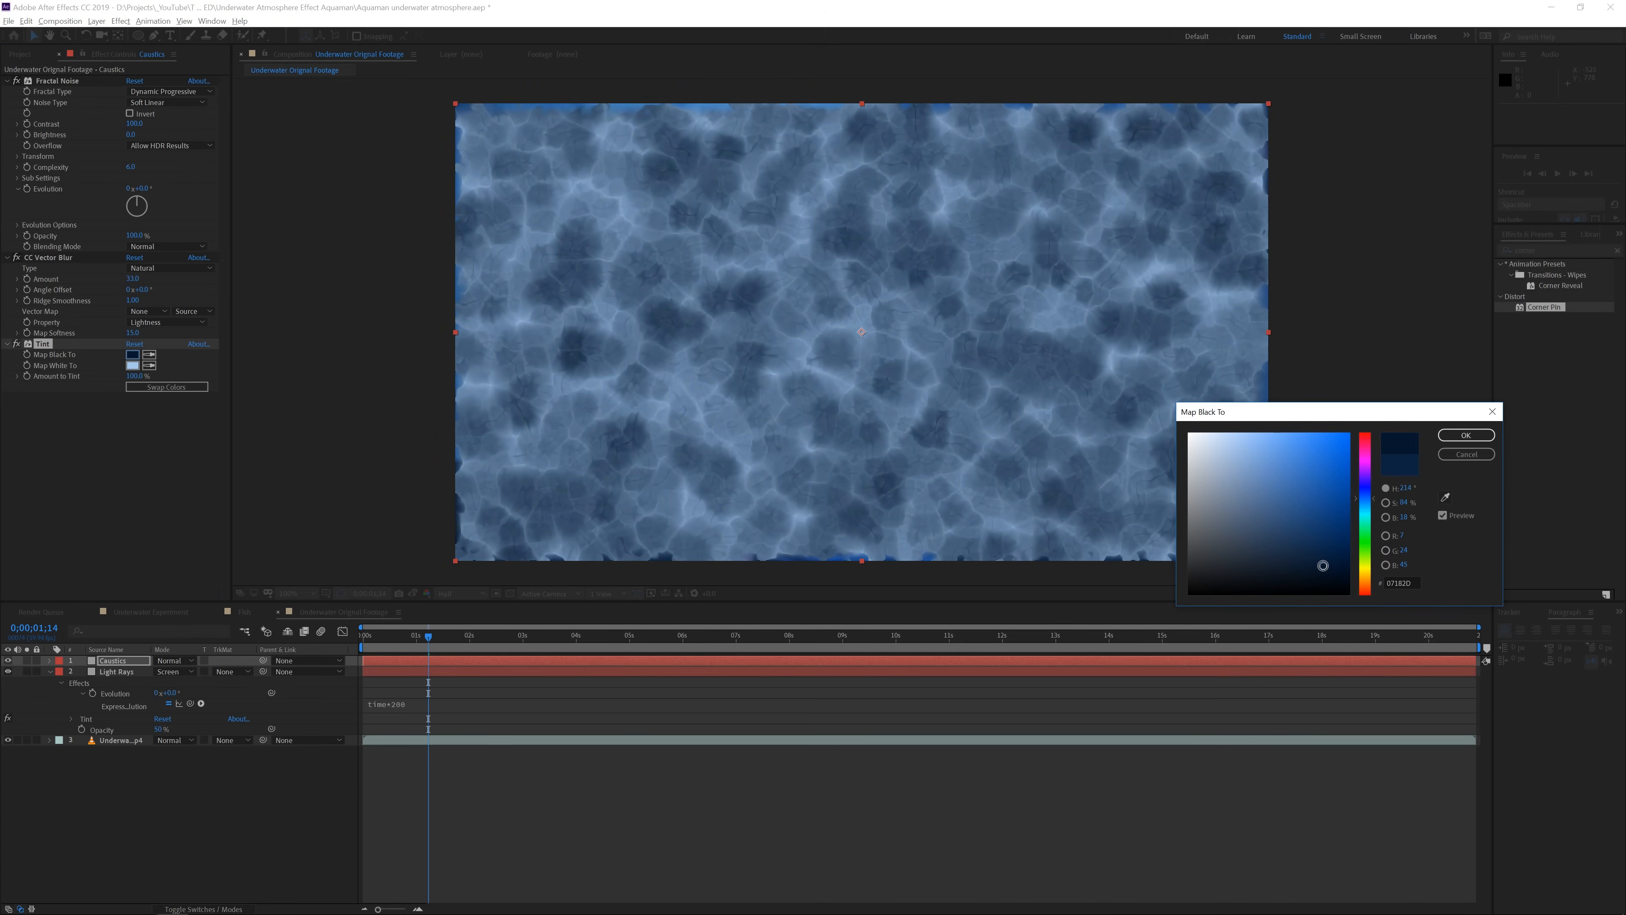
click(1466, 435)
Set the Caustics layer's blending mode to Screen and make it a 3D layer
click(183, 661)
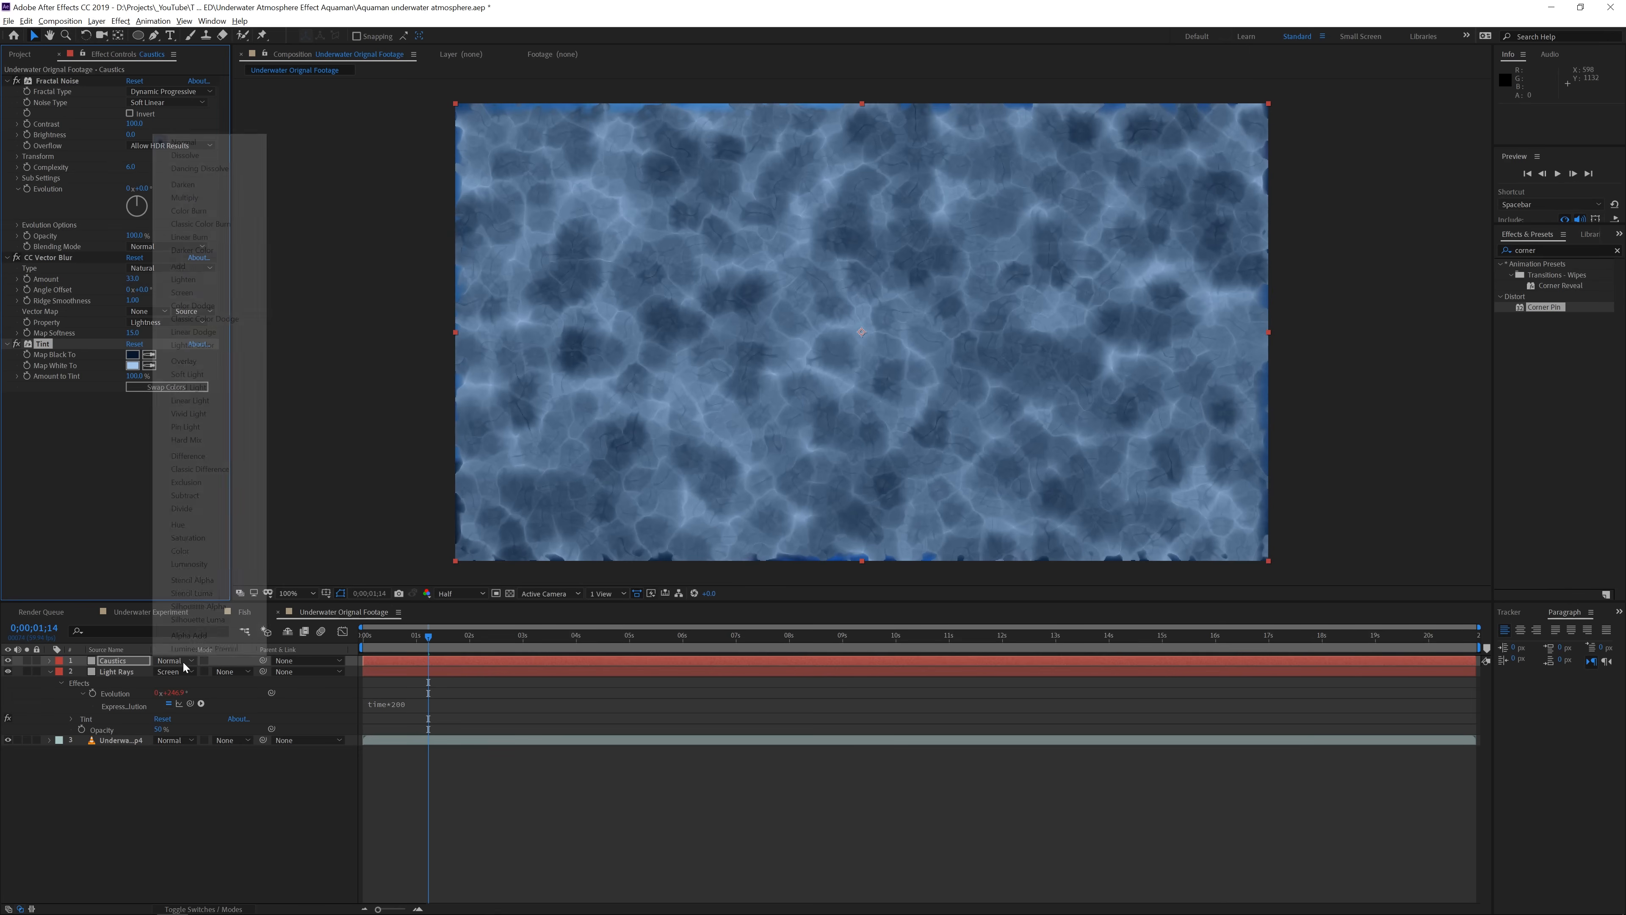
click(197, 295)
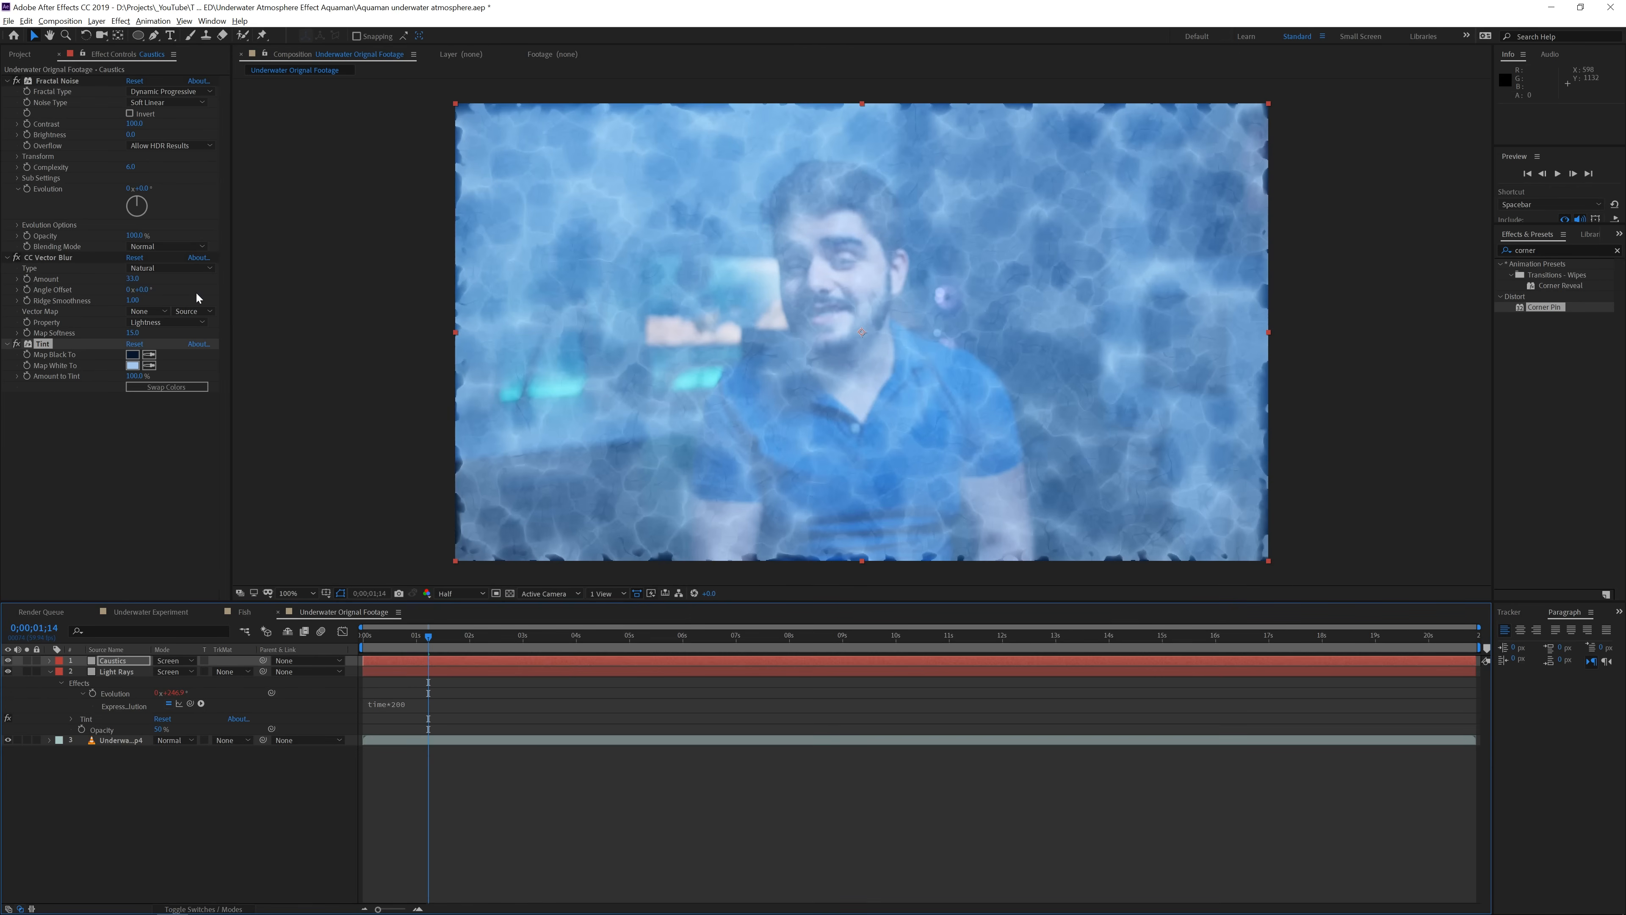
click(242, 903)
click(224, 661)
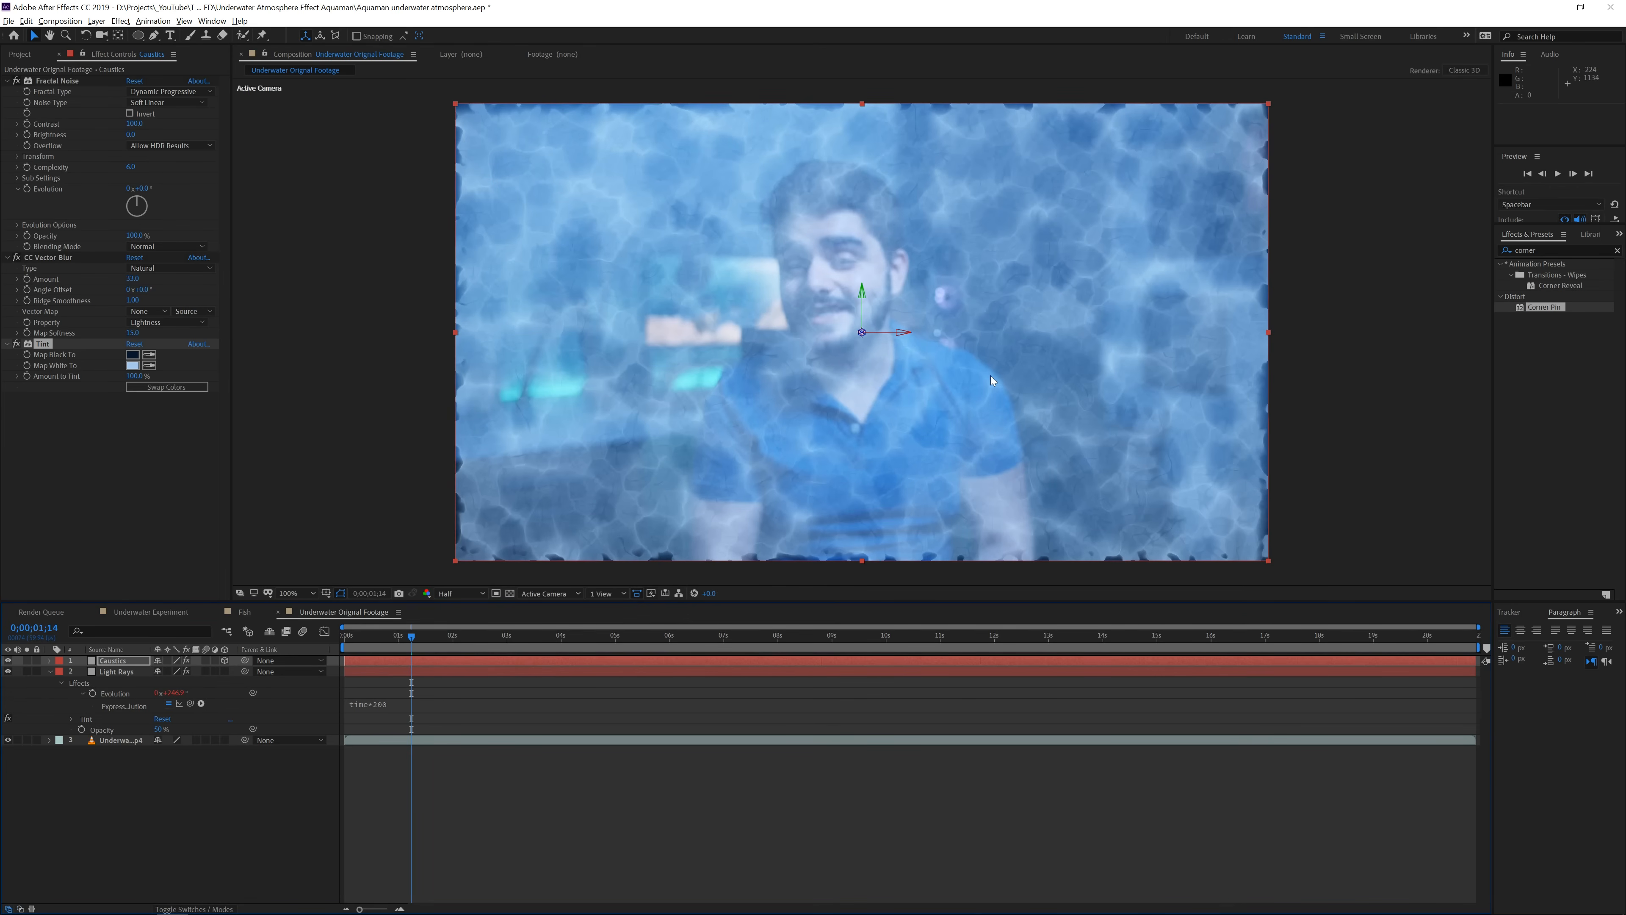
Tilt the Caustics layer back about 82° to lie nearly flat, lower it to desk height, and turn it to match the desk's angle
key(w)
drag(895, 333, 891, 298)
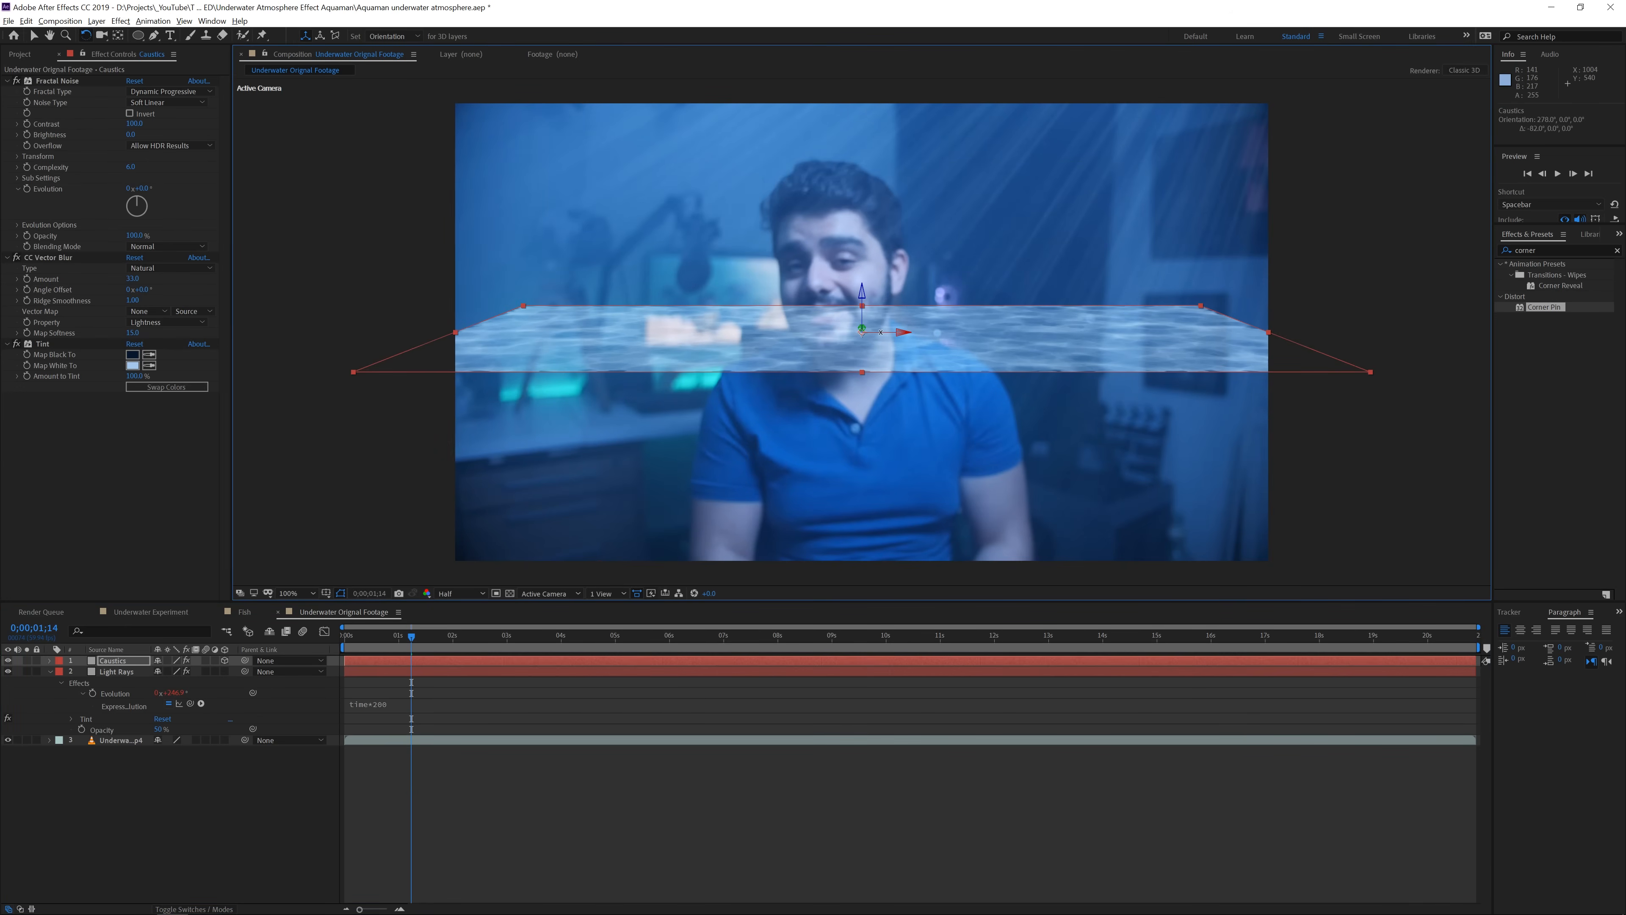
key(v)
drag(862, 331, 880, 396)
key(w)
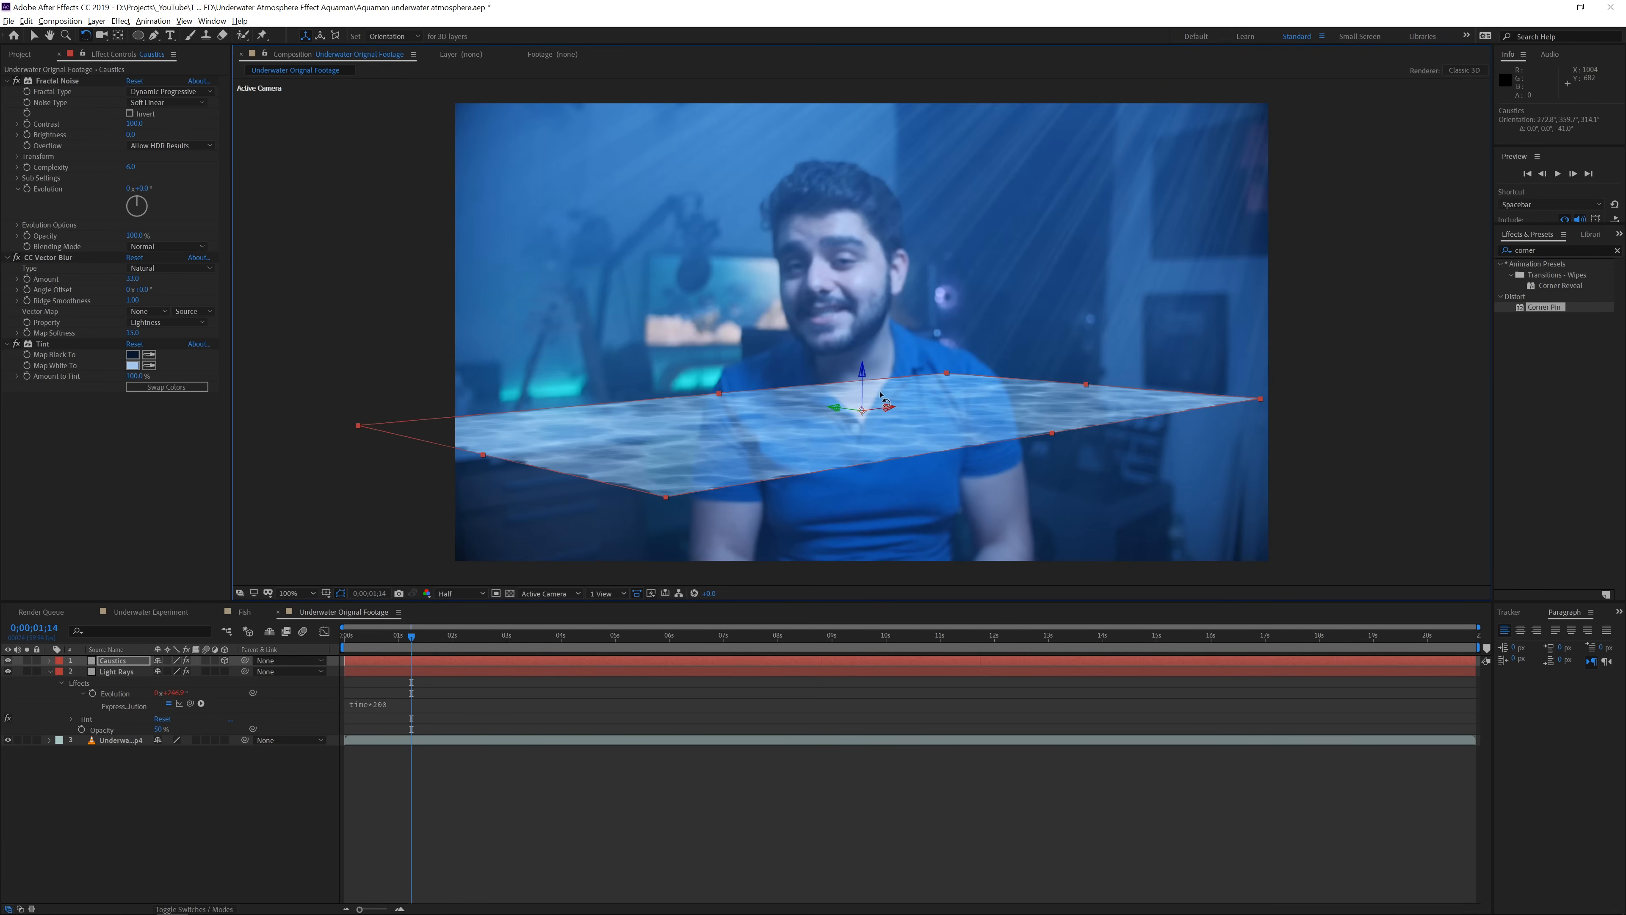
key(v)
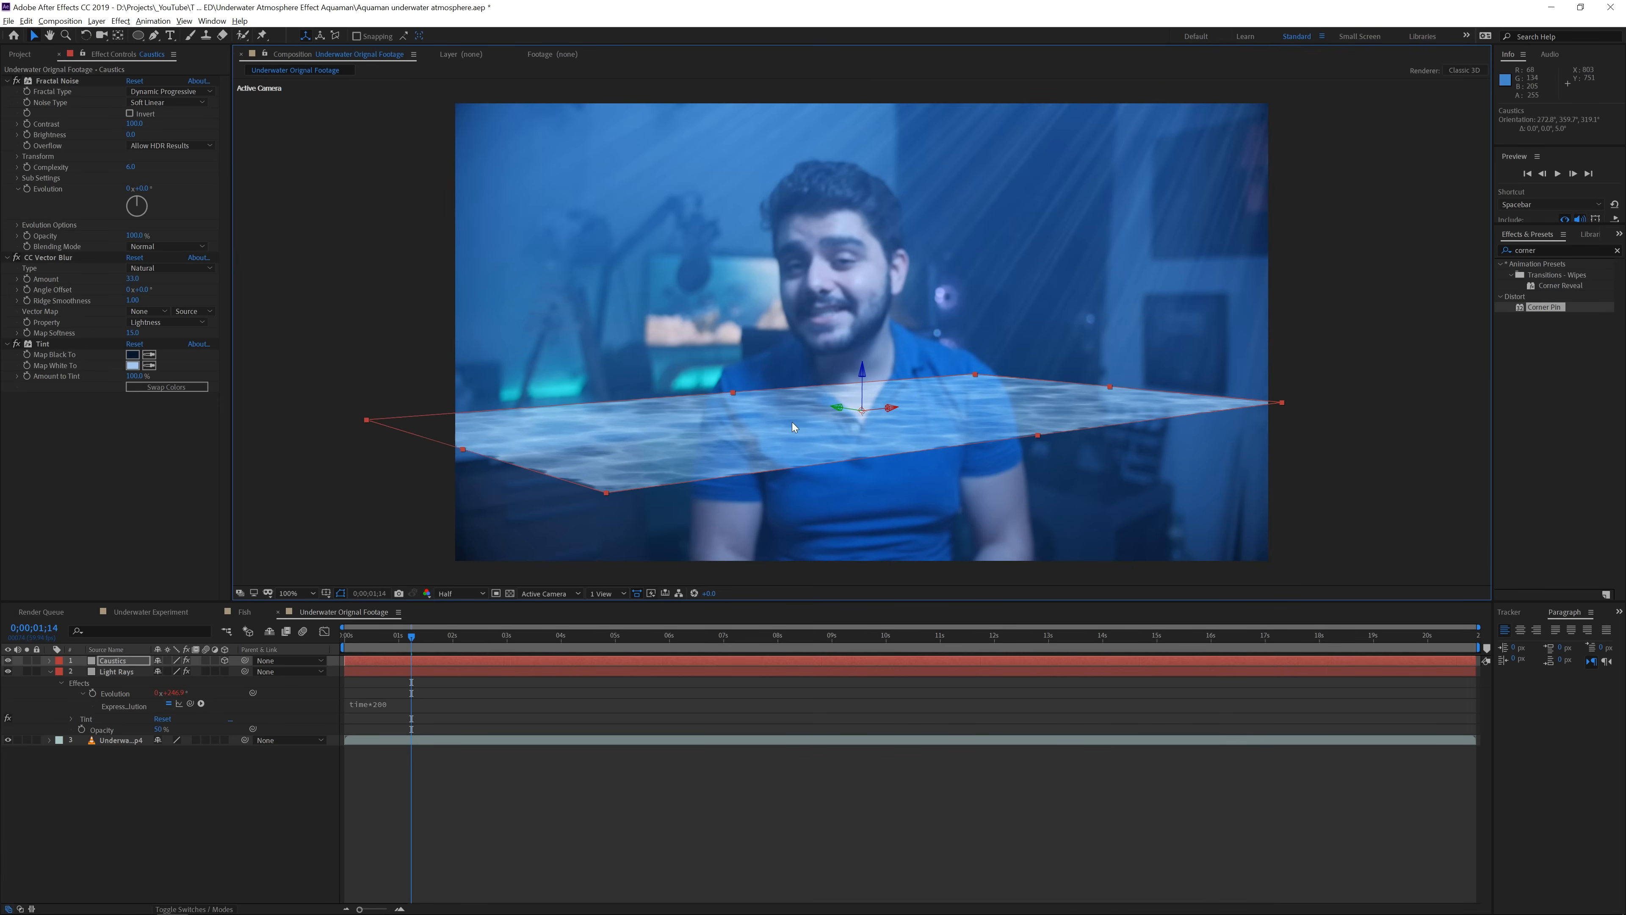
Move the Caustics layer over the desk beside the man and scale it down to 57% by 61%
drag(773, 424, 545, 421)
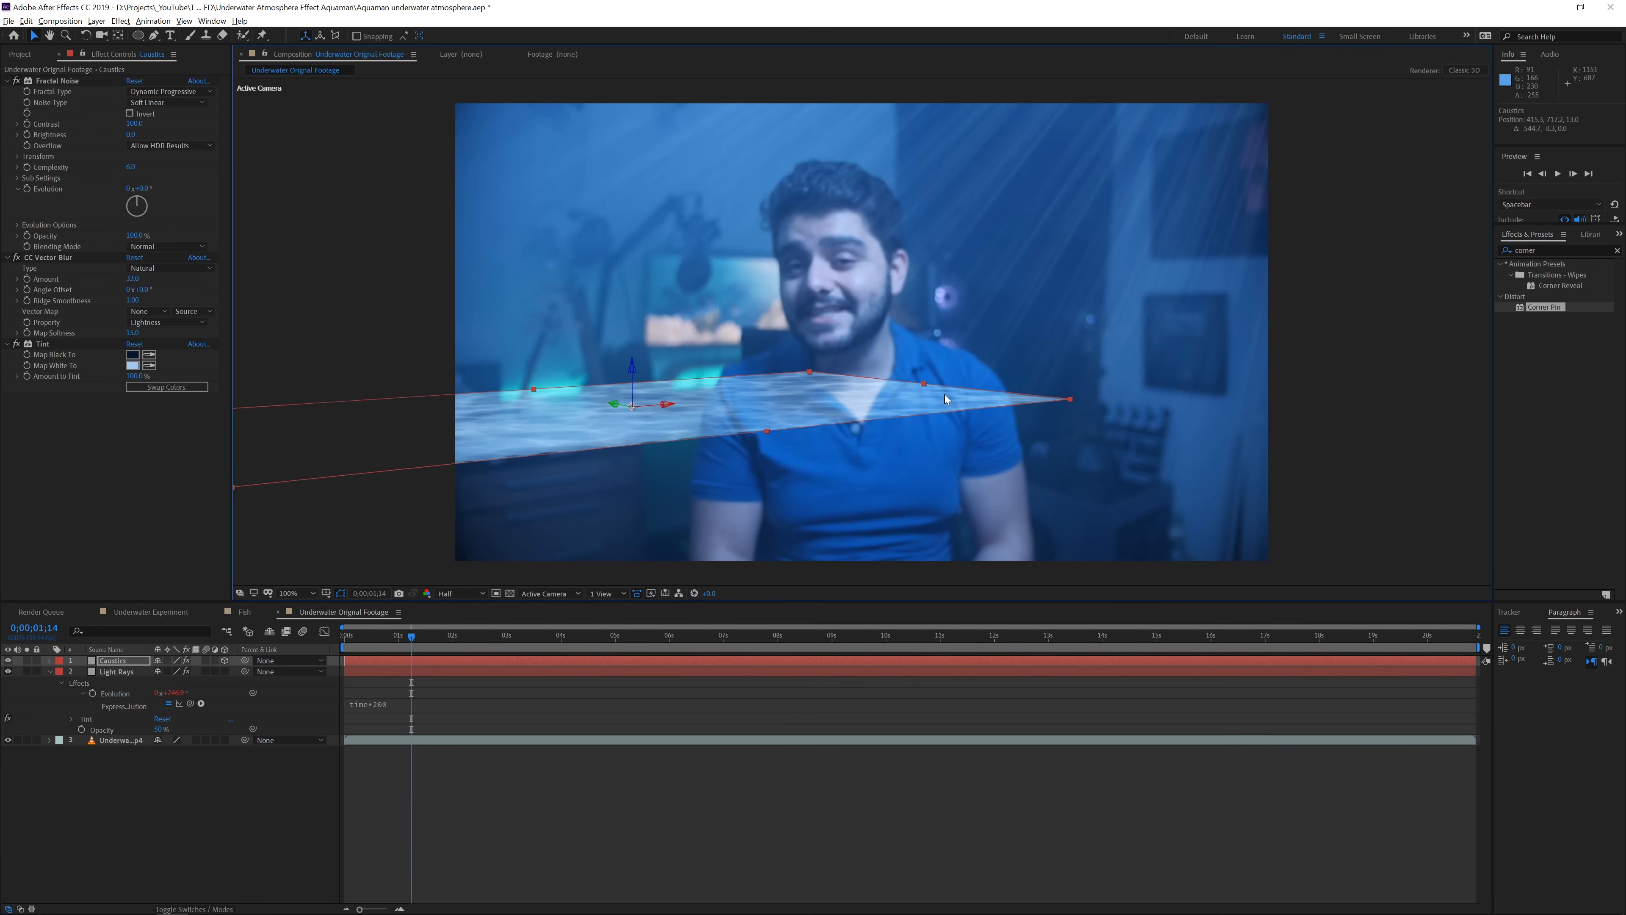
drag(927, 388, 847, 391)
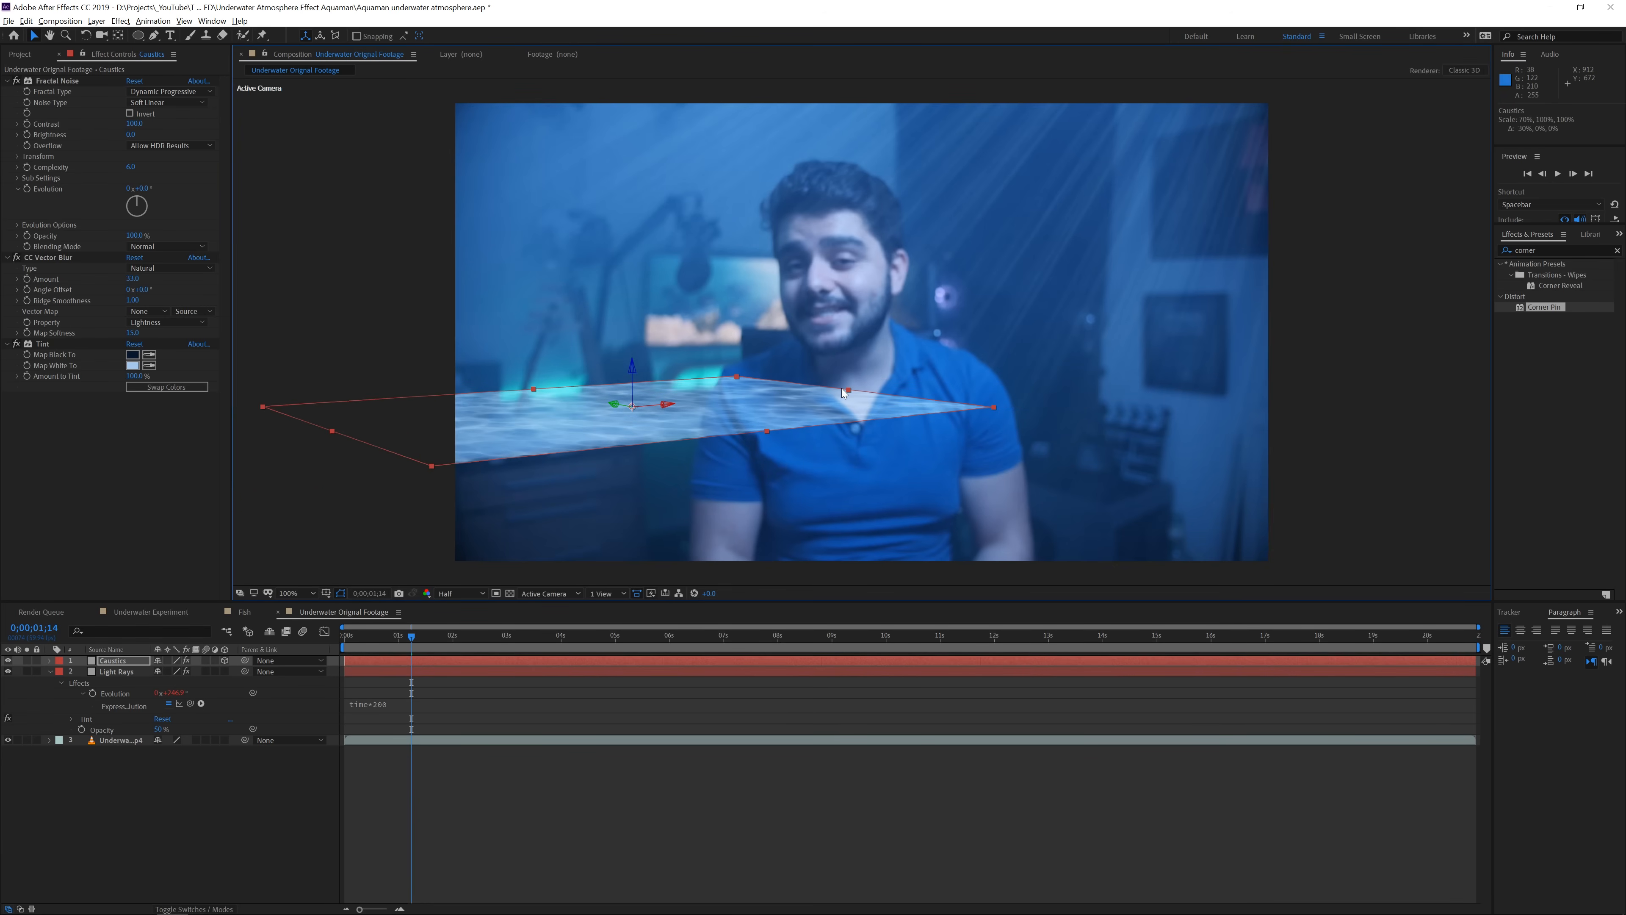
drag(766, 430, 725, 419)
drag(613, 406, 597, 401)
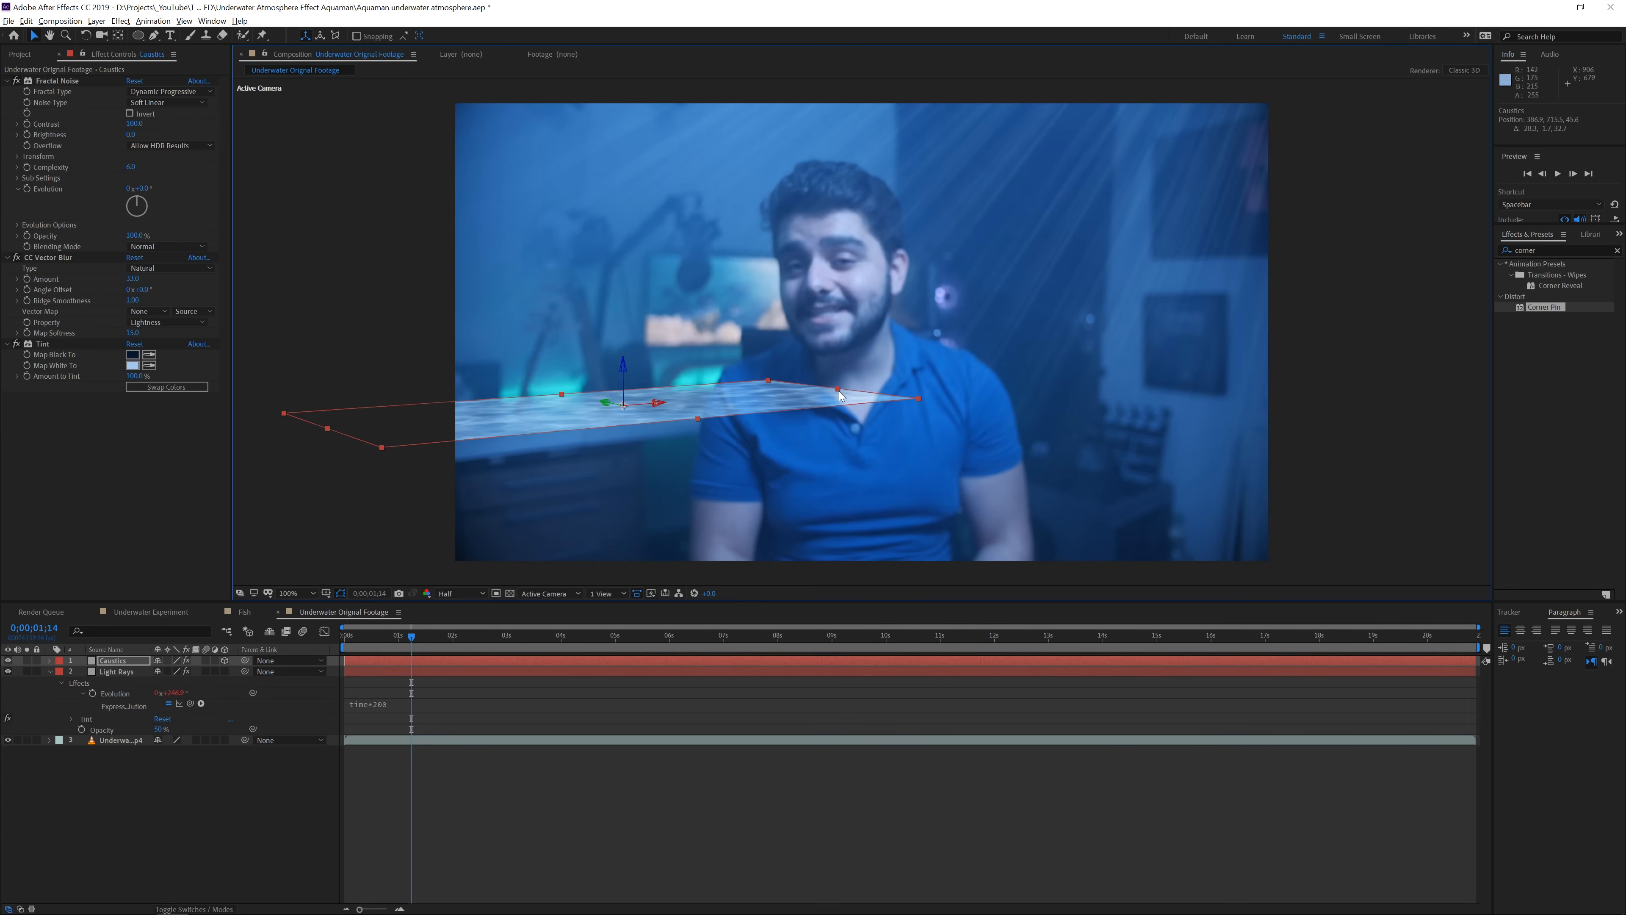
drag(837, 389, 679, 384)
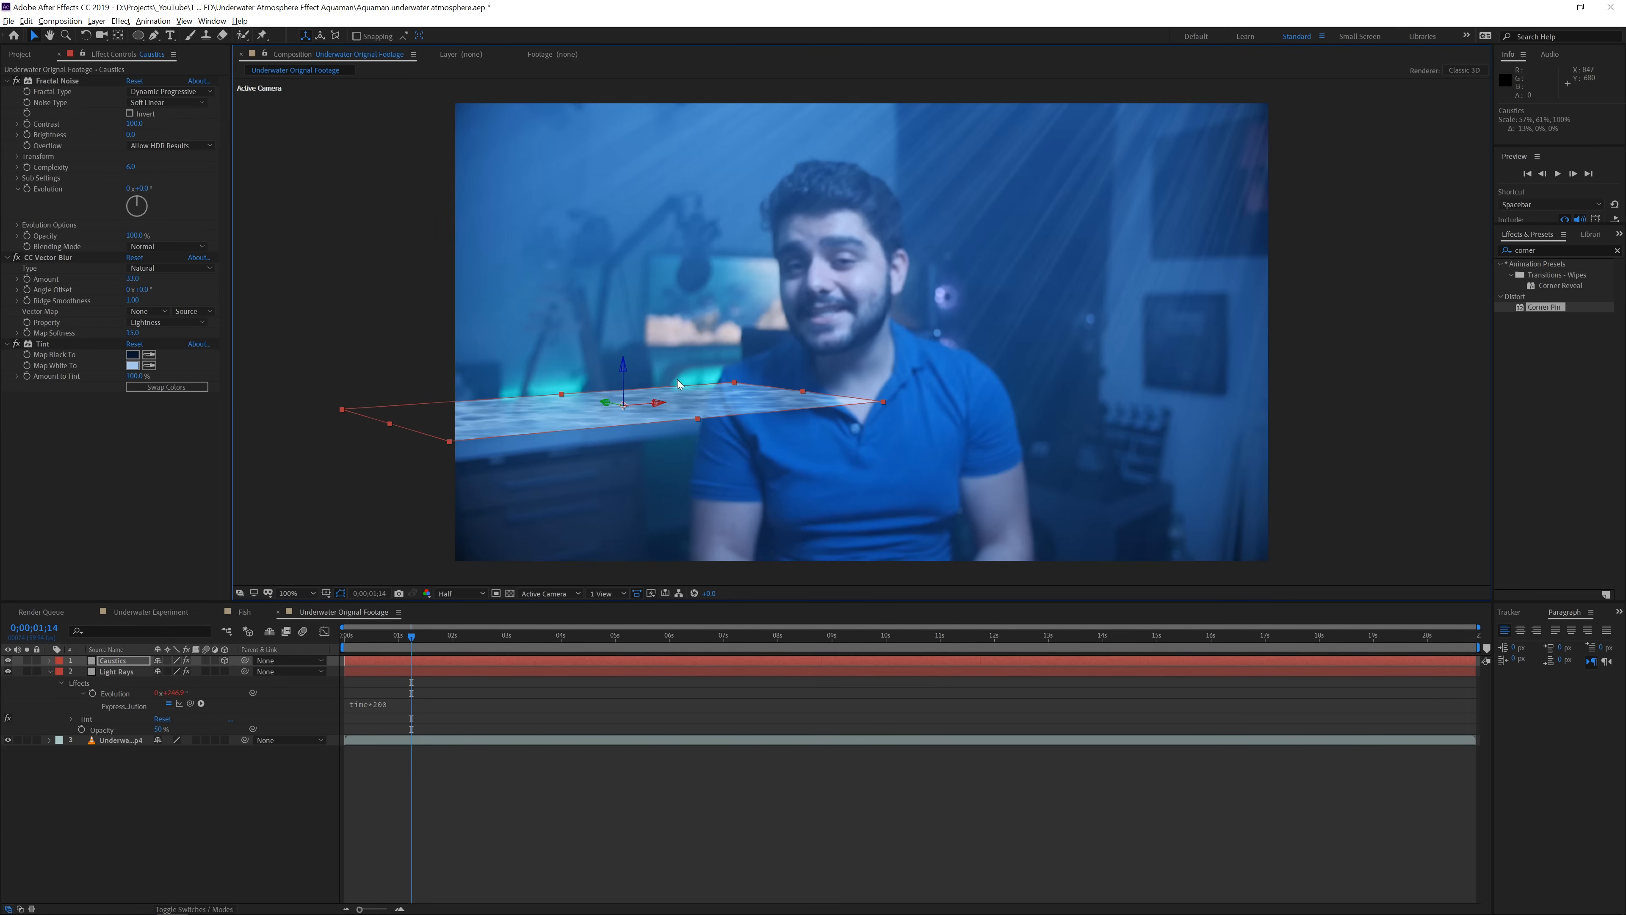
Set the Caustics Fractal Noise contrast to 172 and brightness to -44, with the preview resolution at Full
drag(134, 124, 197, 134)
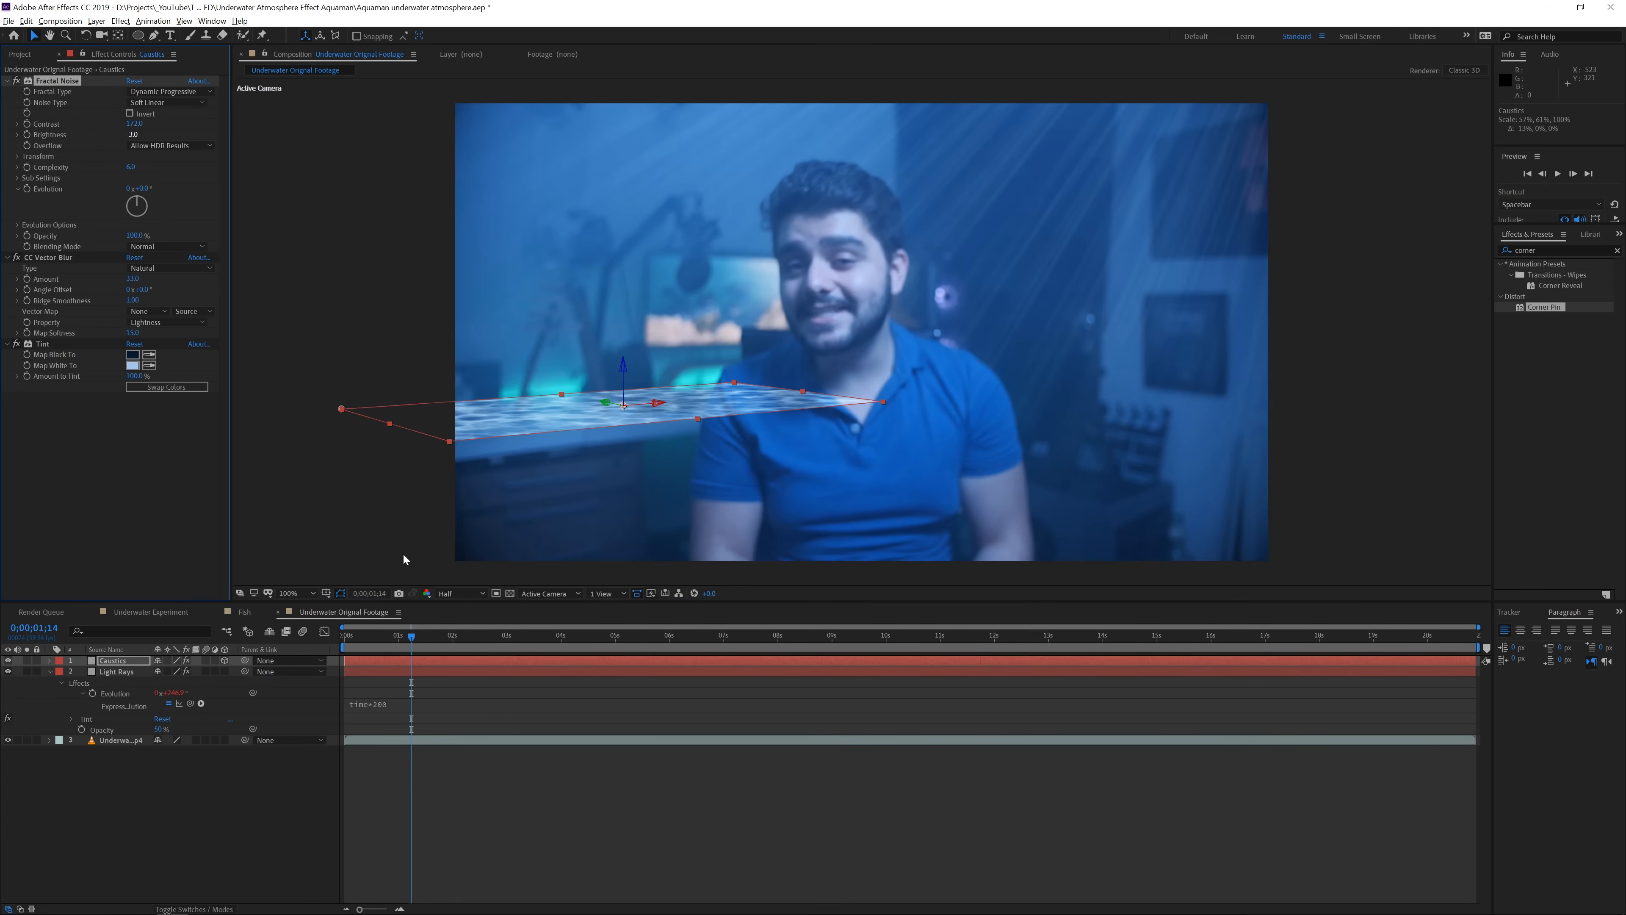
click(461, 594)
click(466, 615)
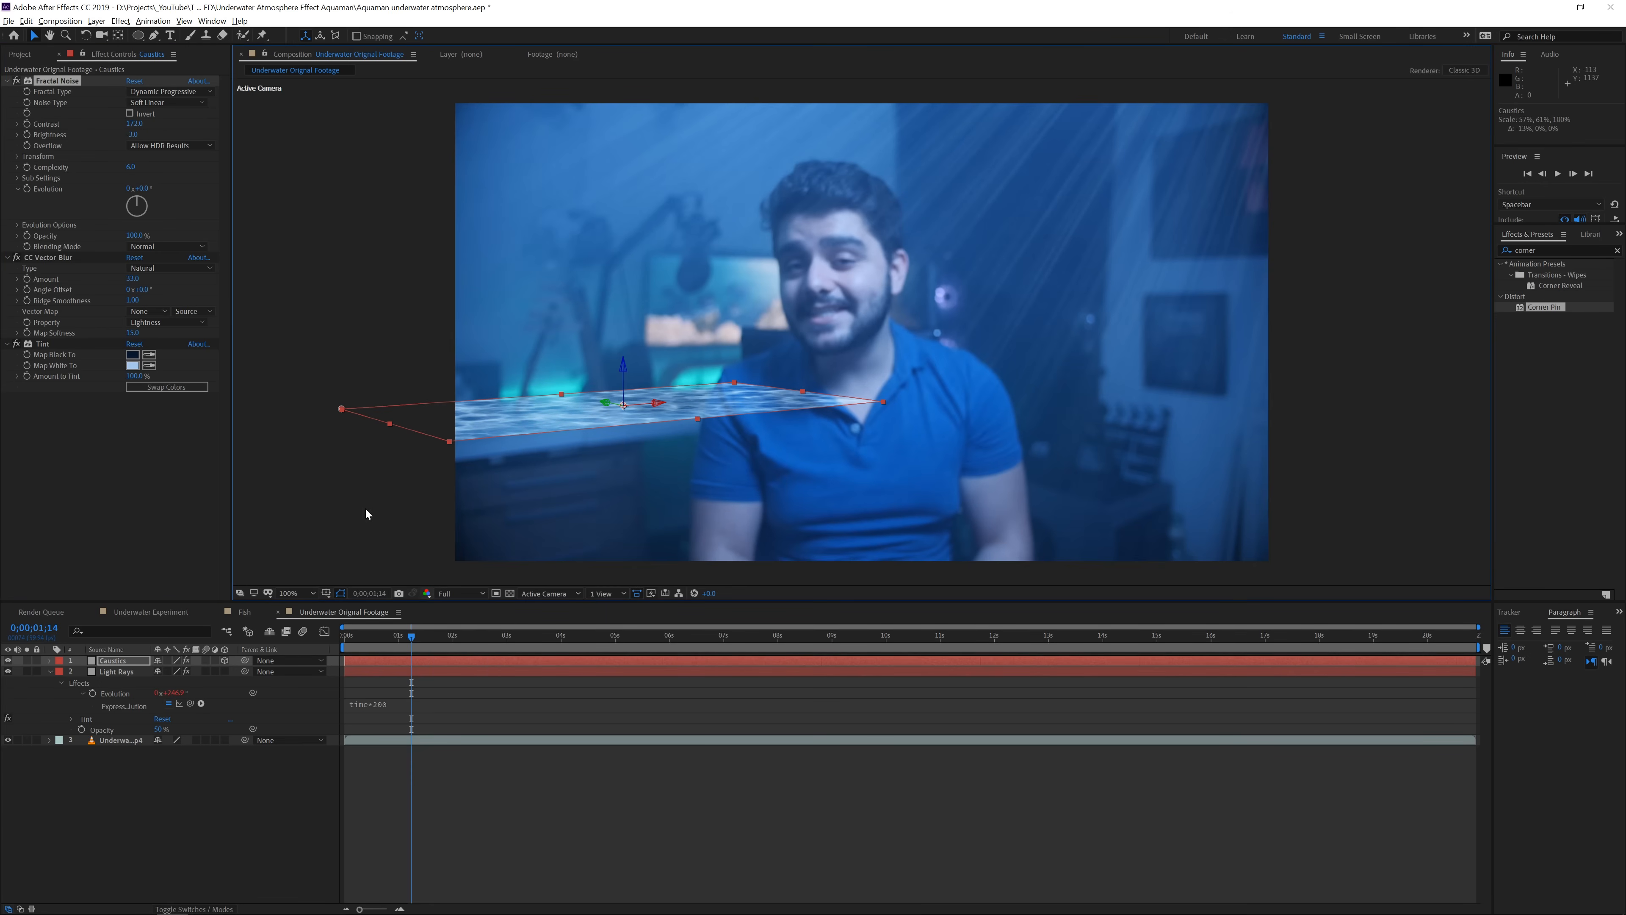
drag(131, 134, 108, 137)
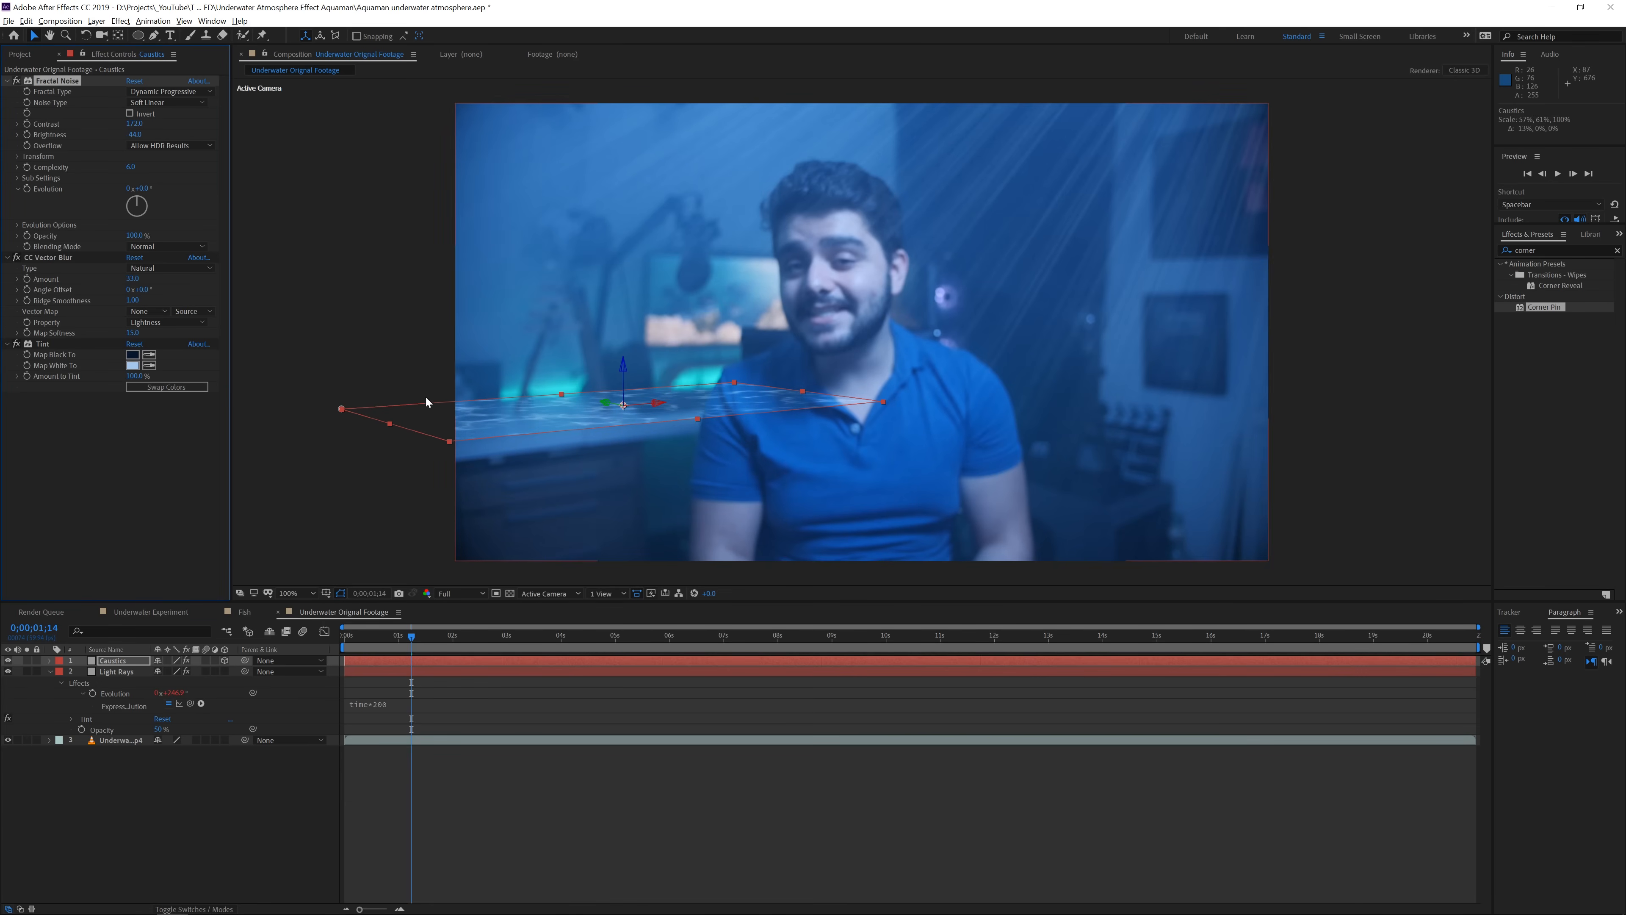
Animate the Caustics Fractal Noise evolution with the expression time*250 and preview the motion
alt+click(26, 189)
text(time*250)
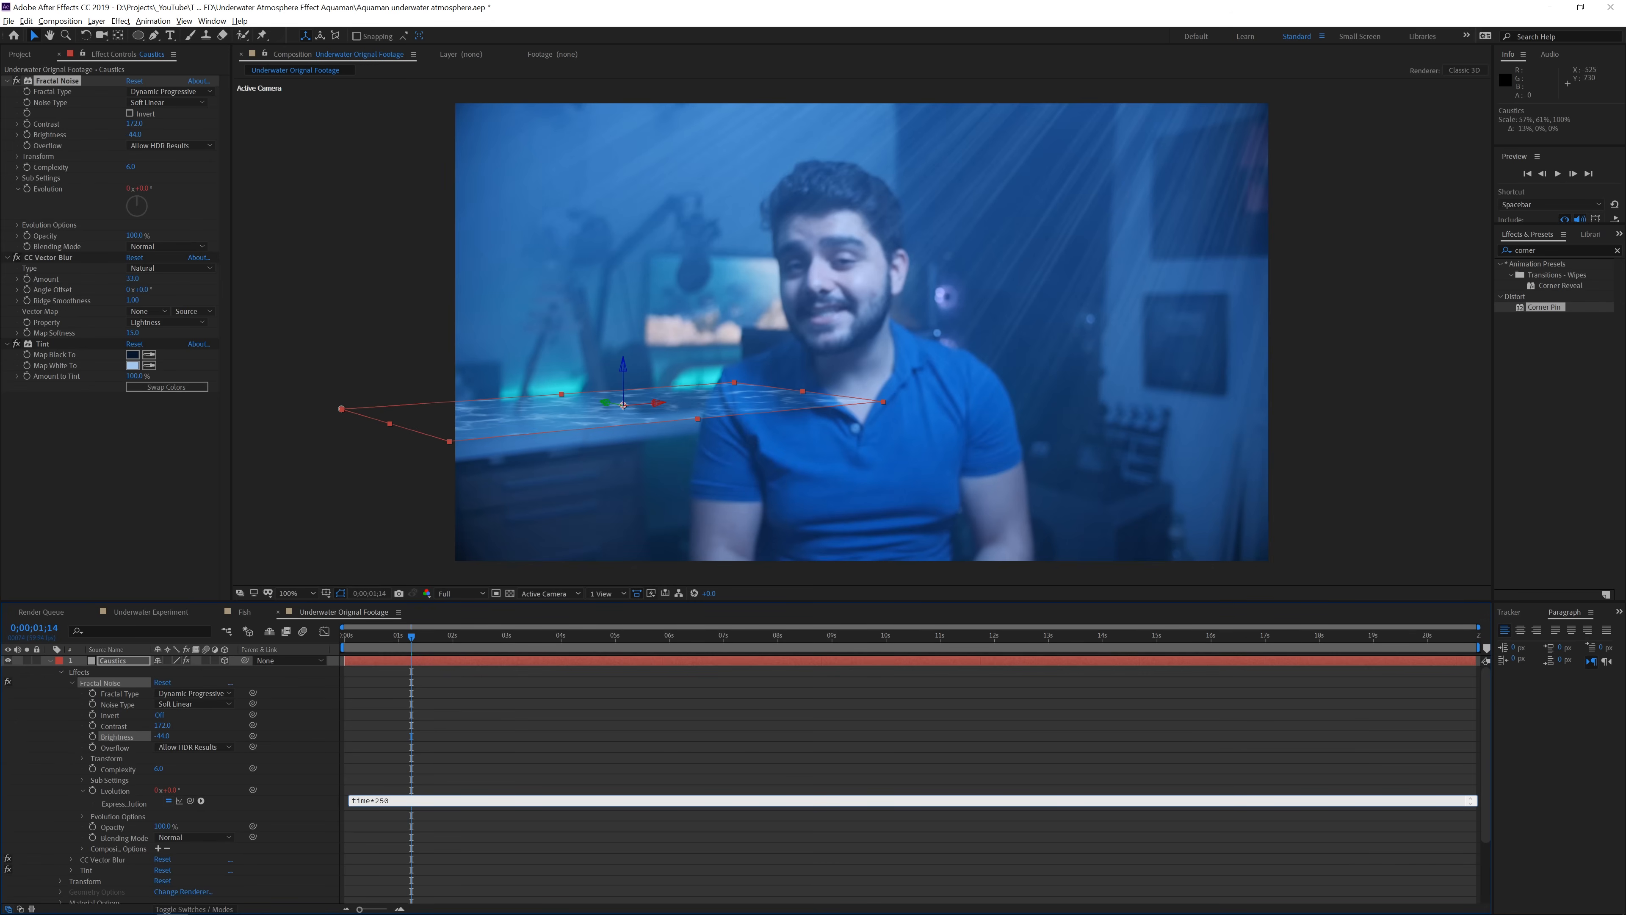
click(99, 320)
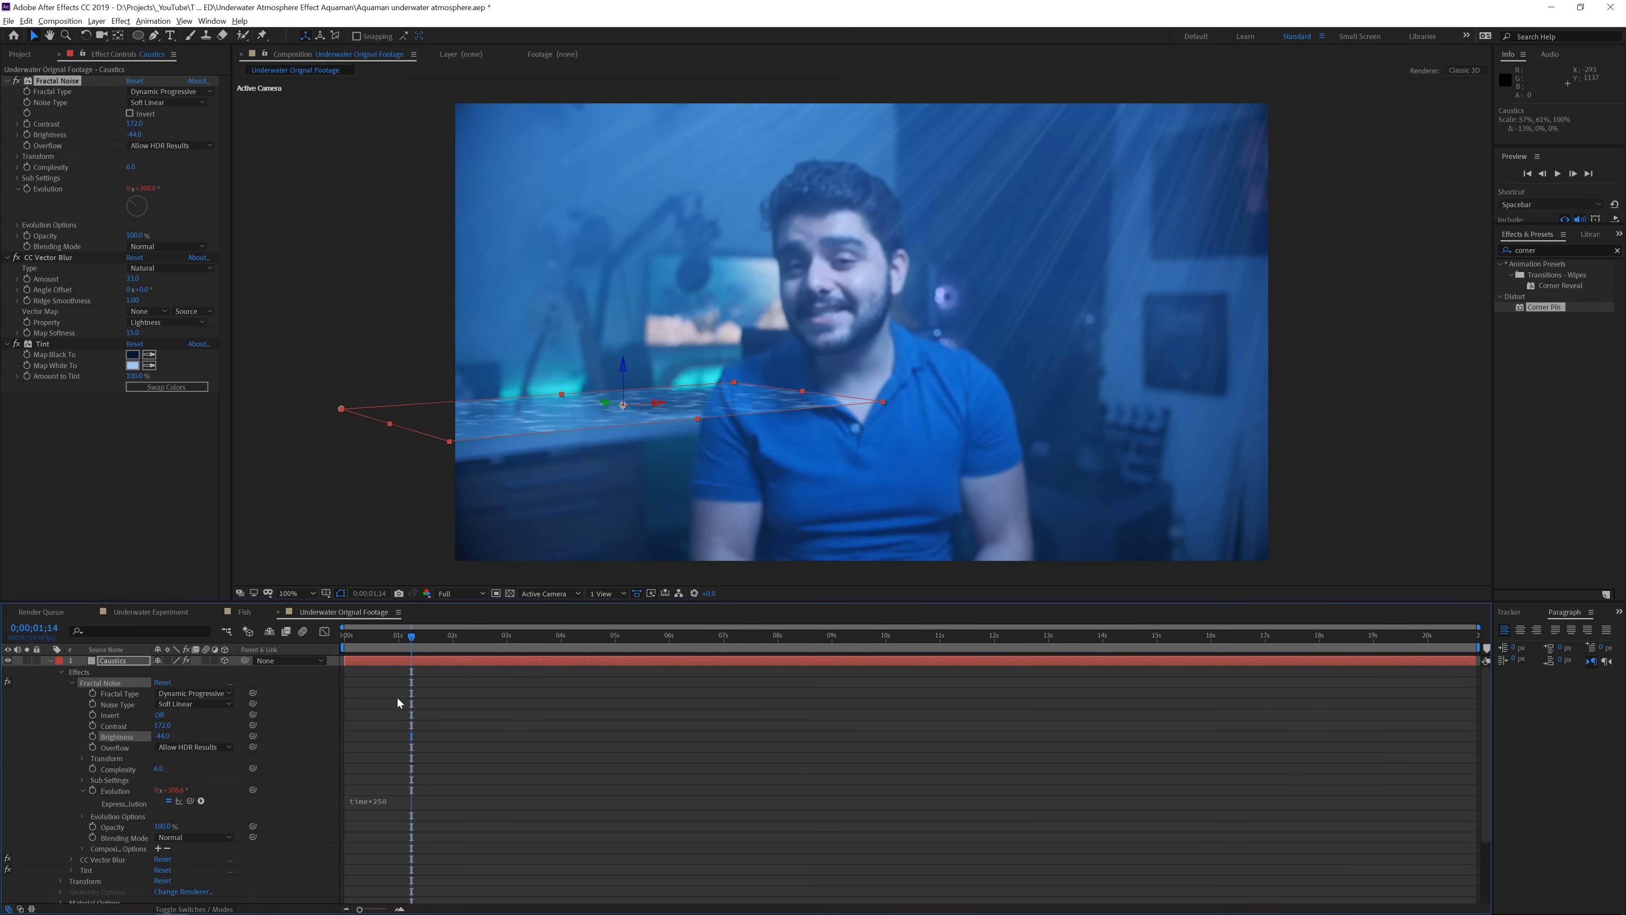
key(space)
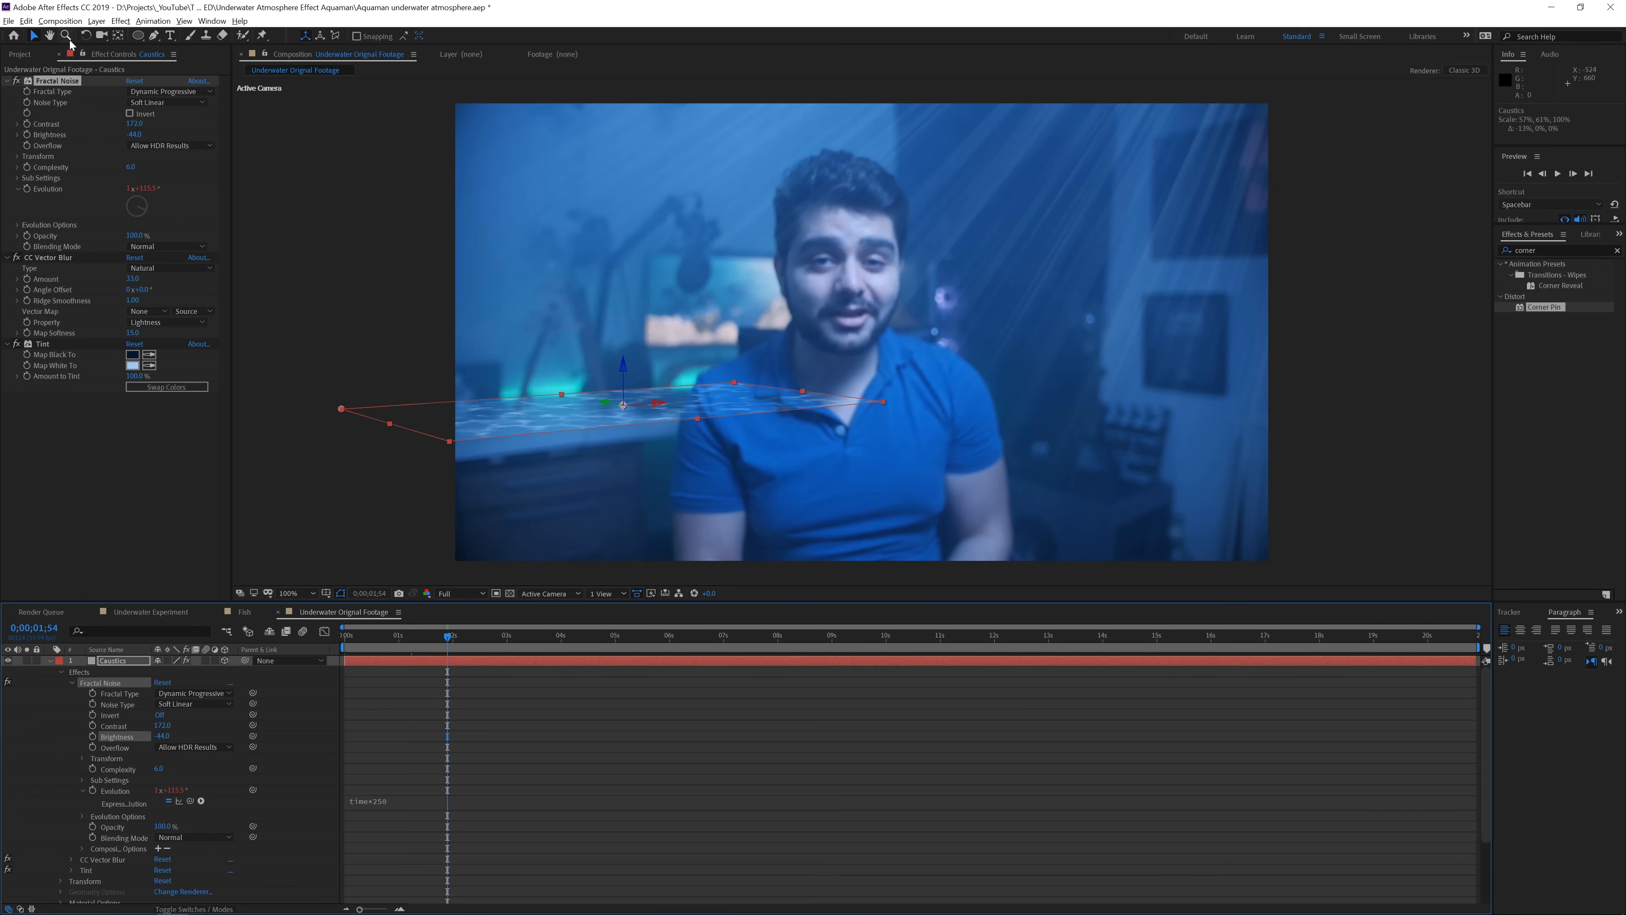
click(153, 37)
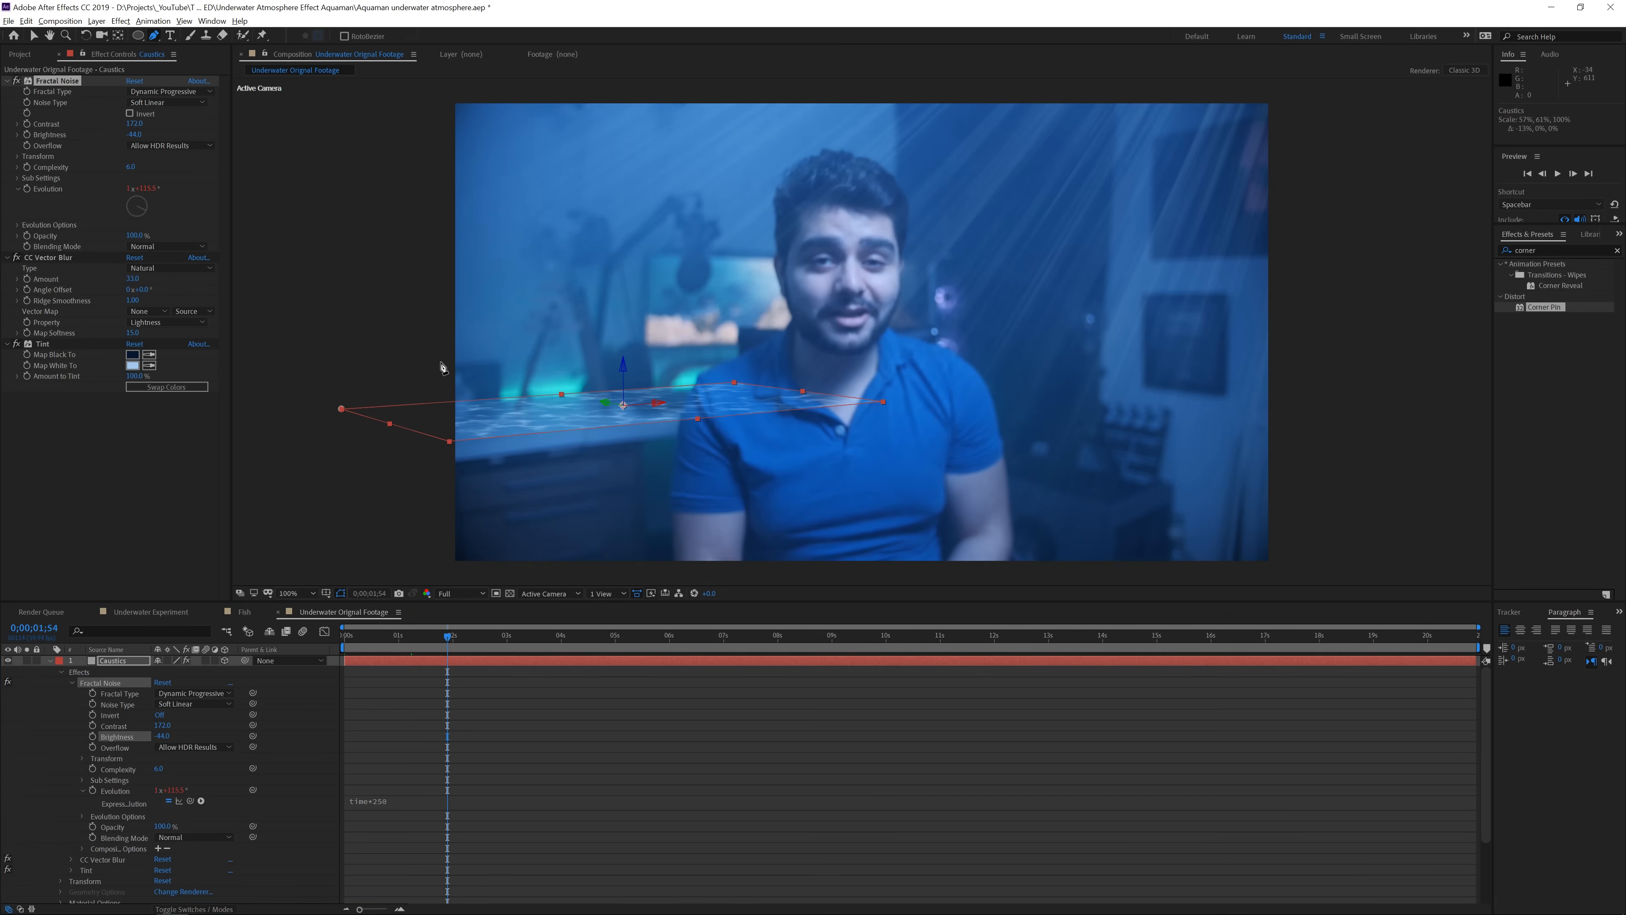
click(676, 347)
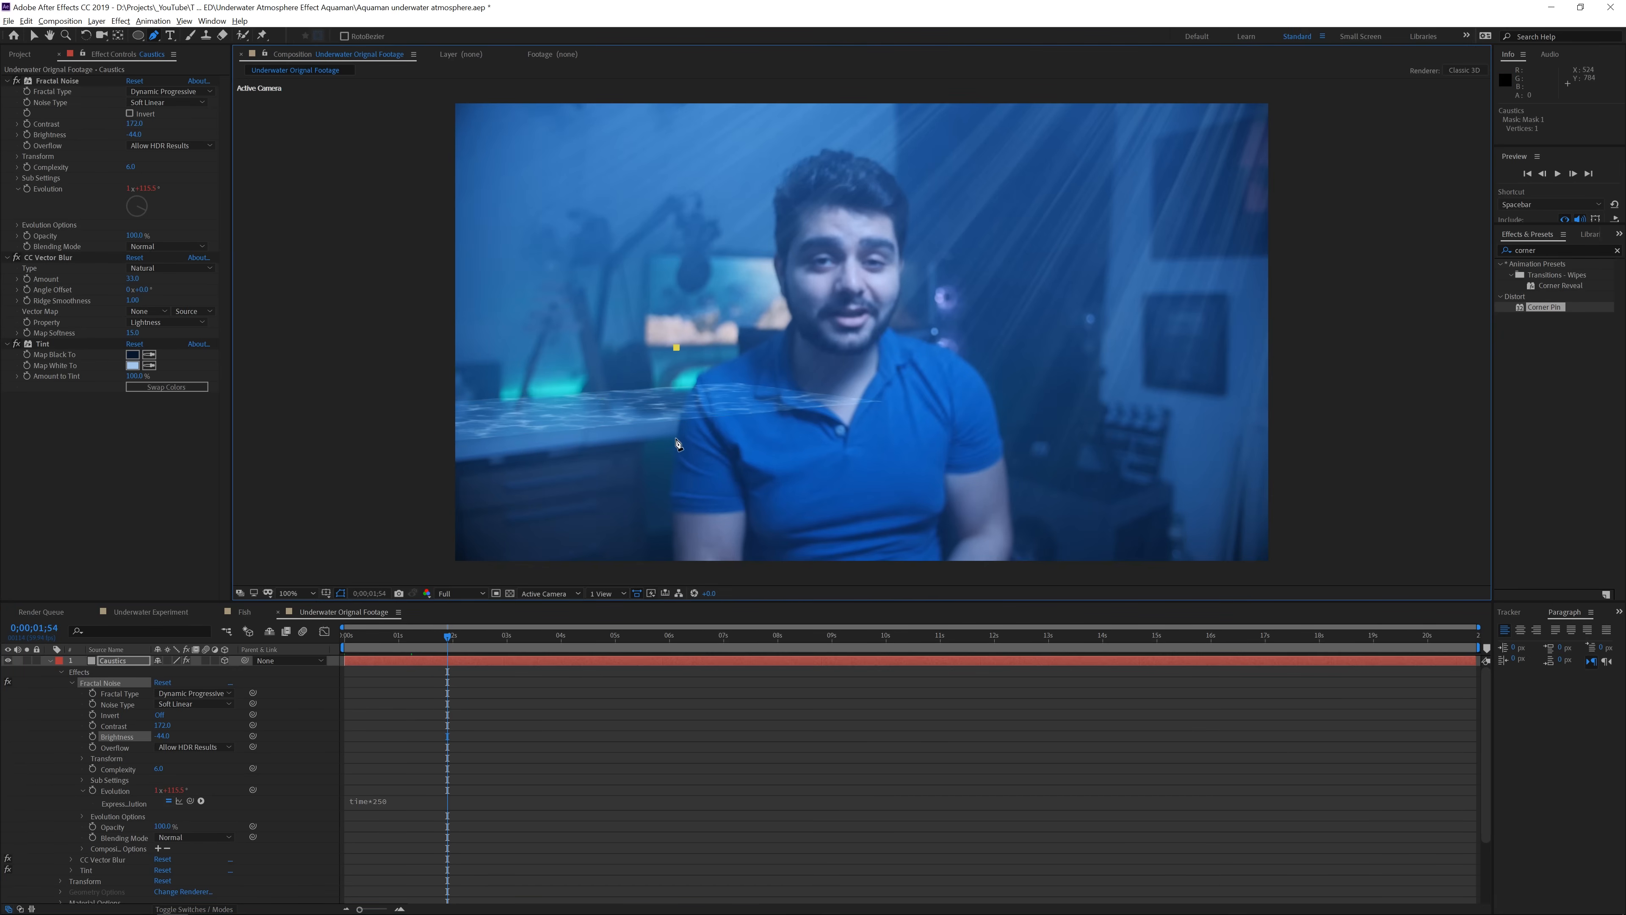
click(676, 438)
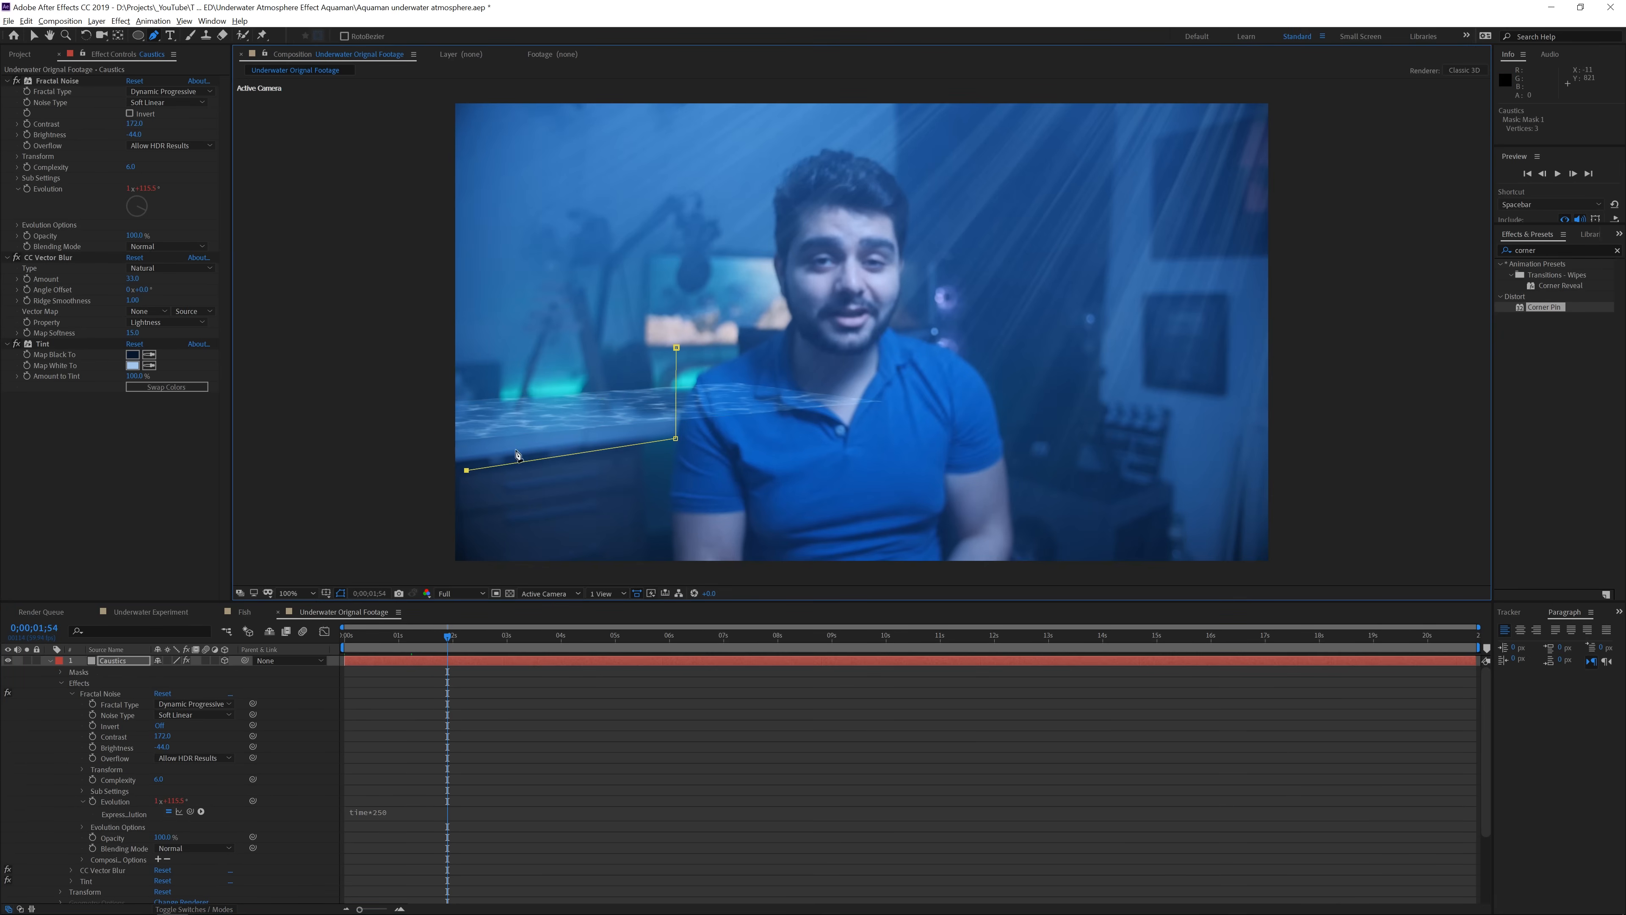
key(ctrl+z)
key(ctrl+z)
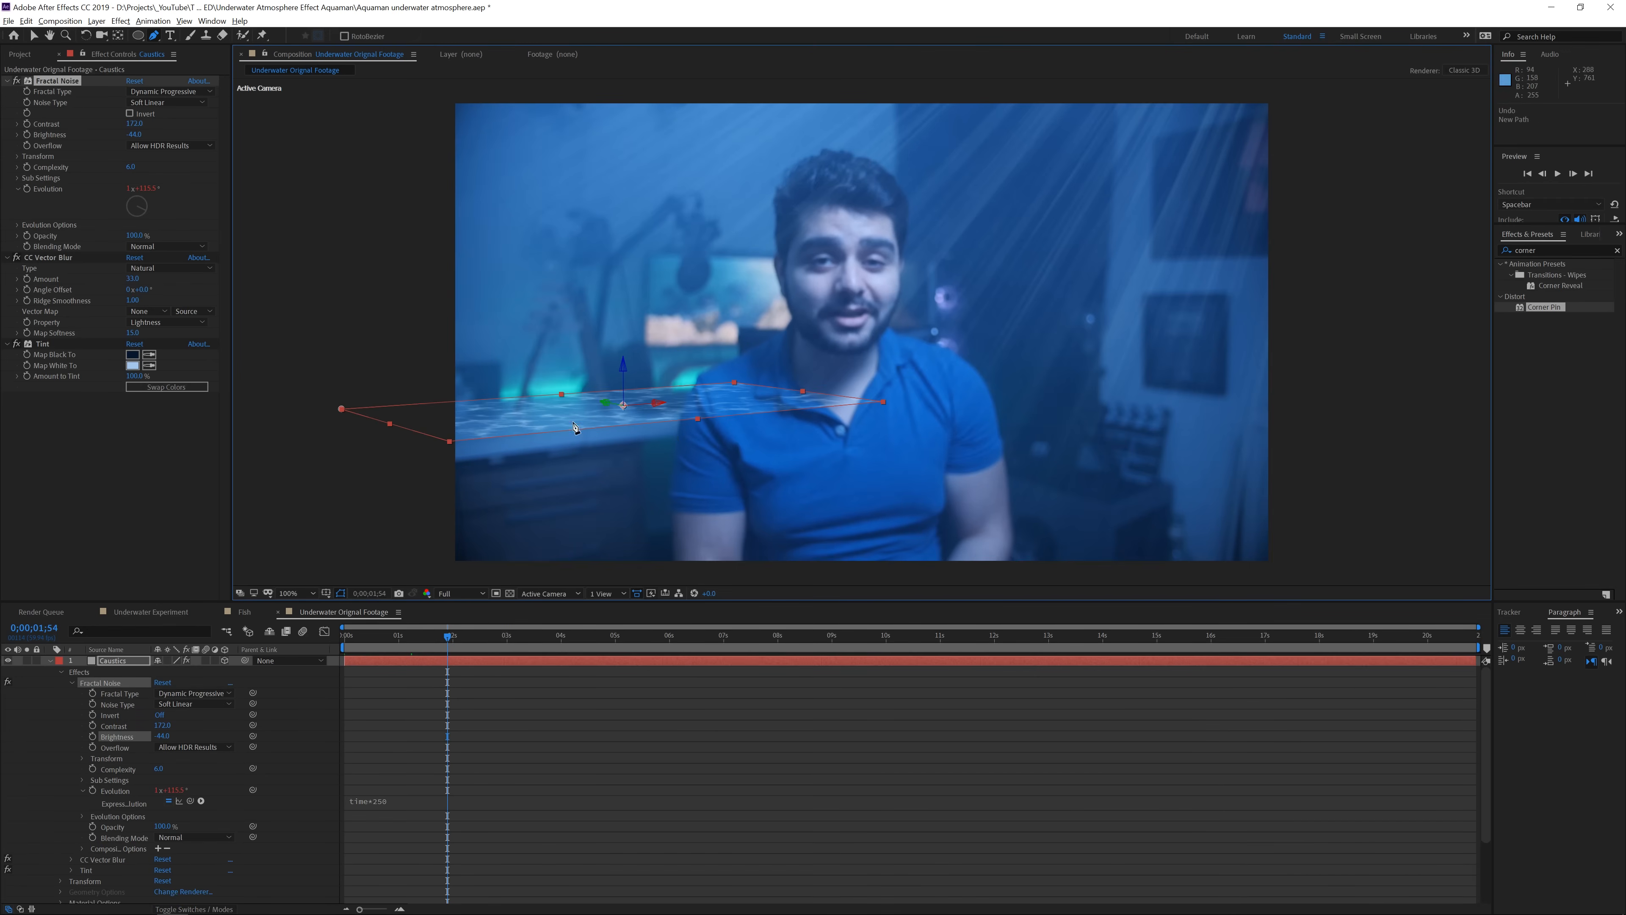
Add an elliptical mask filling the Caustics layer and feather it strongly to soften the layer's edges
drag(141, 42, 169, 64)
double_click(137, 36)
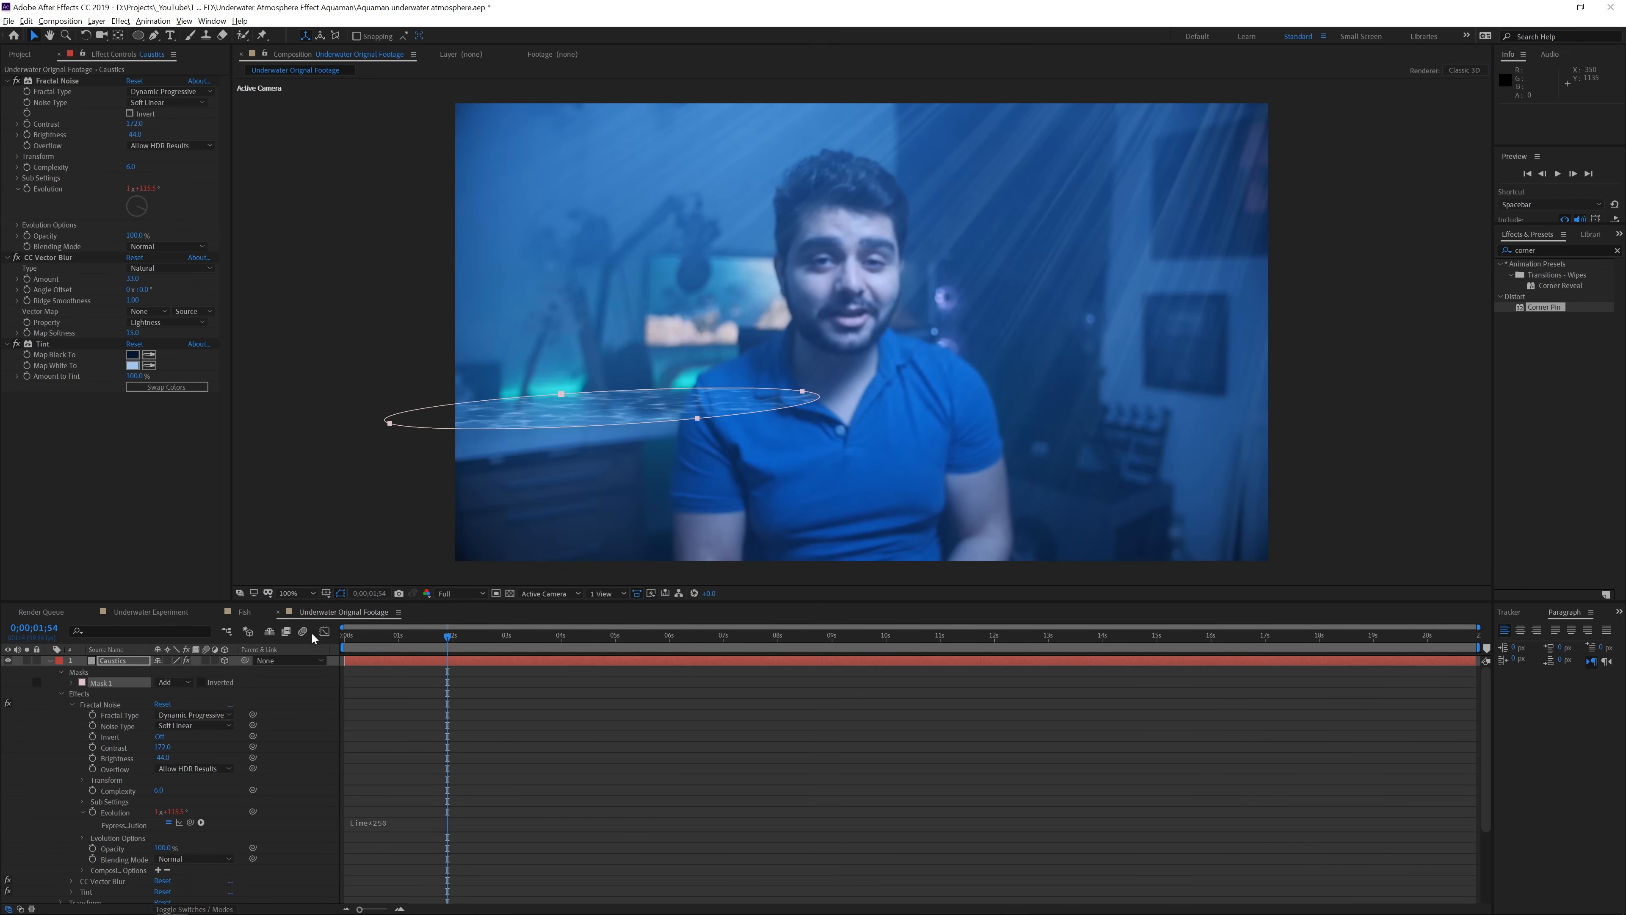
drag(170, 704, 470, 696)
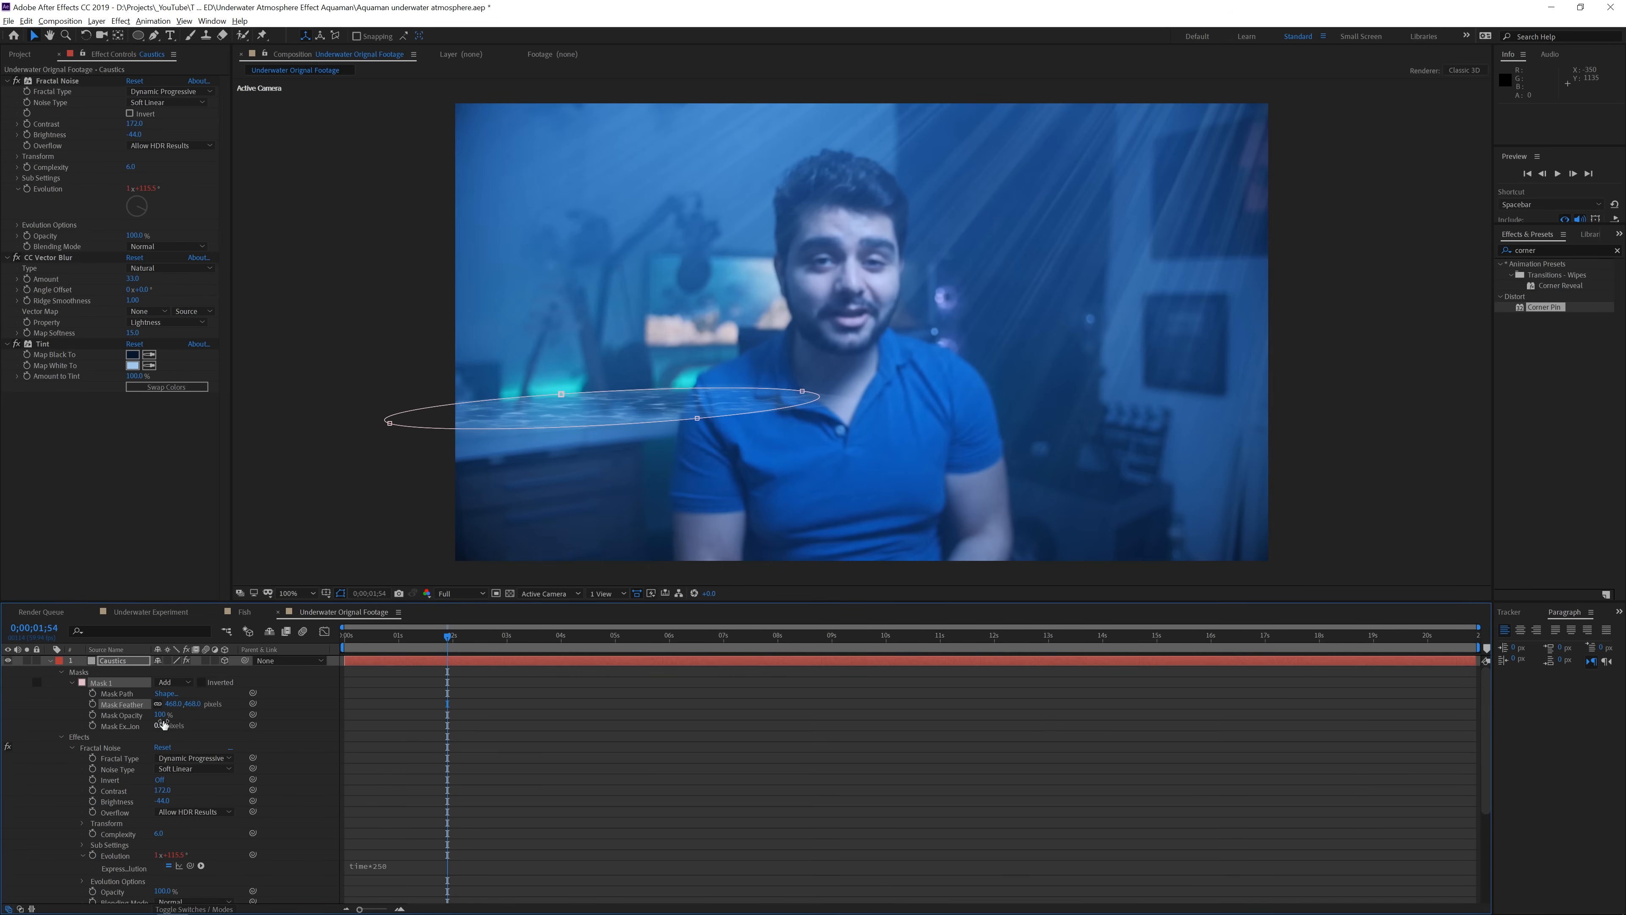
Contract the Caustics mask with an expansion of -49 pixels and reshape its points to keep the caustics on the desktop beside the man
drag(158, 725, 138, 726)
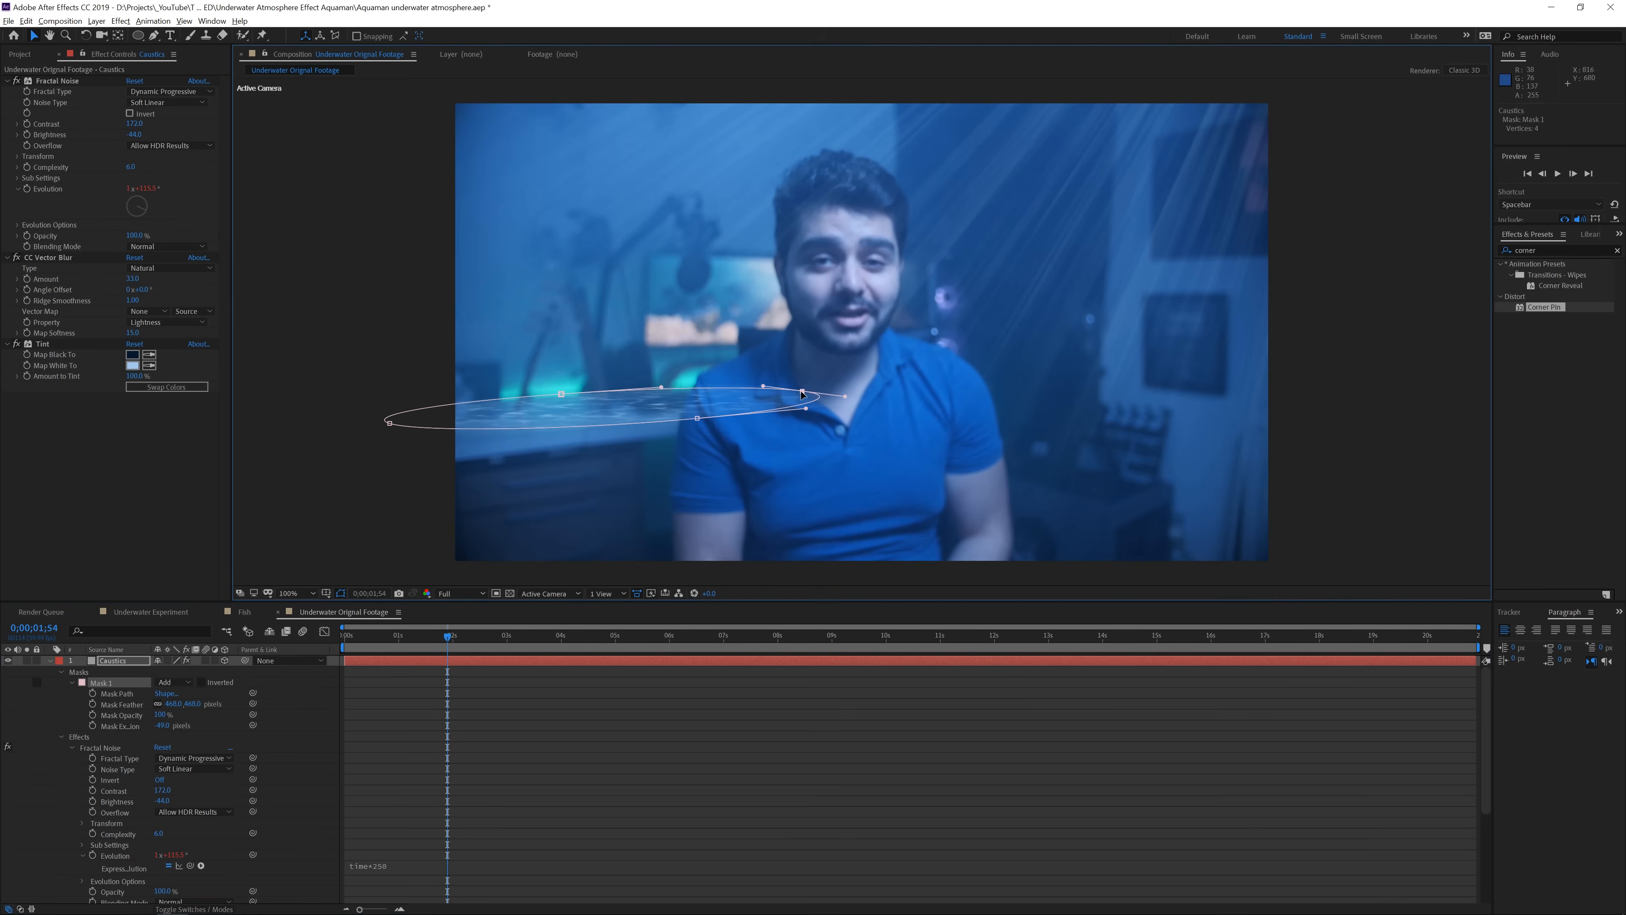
drag(802, 390, 622, 412)
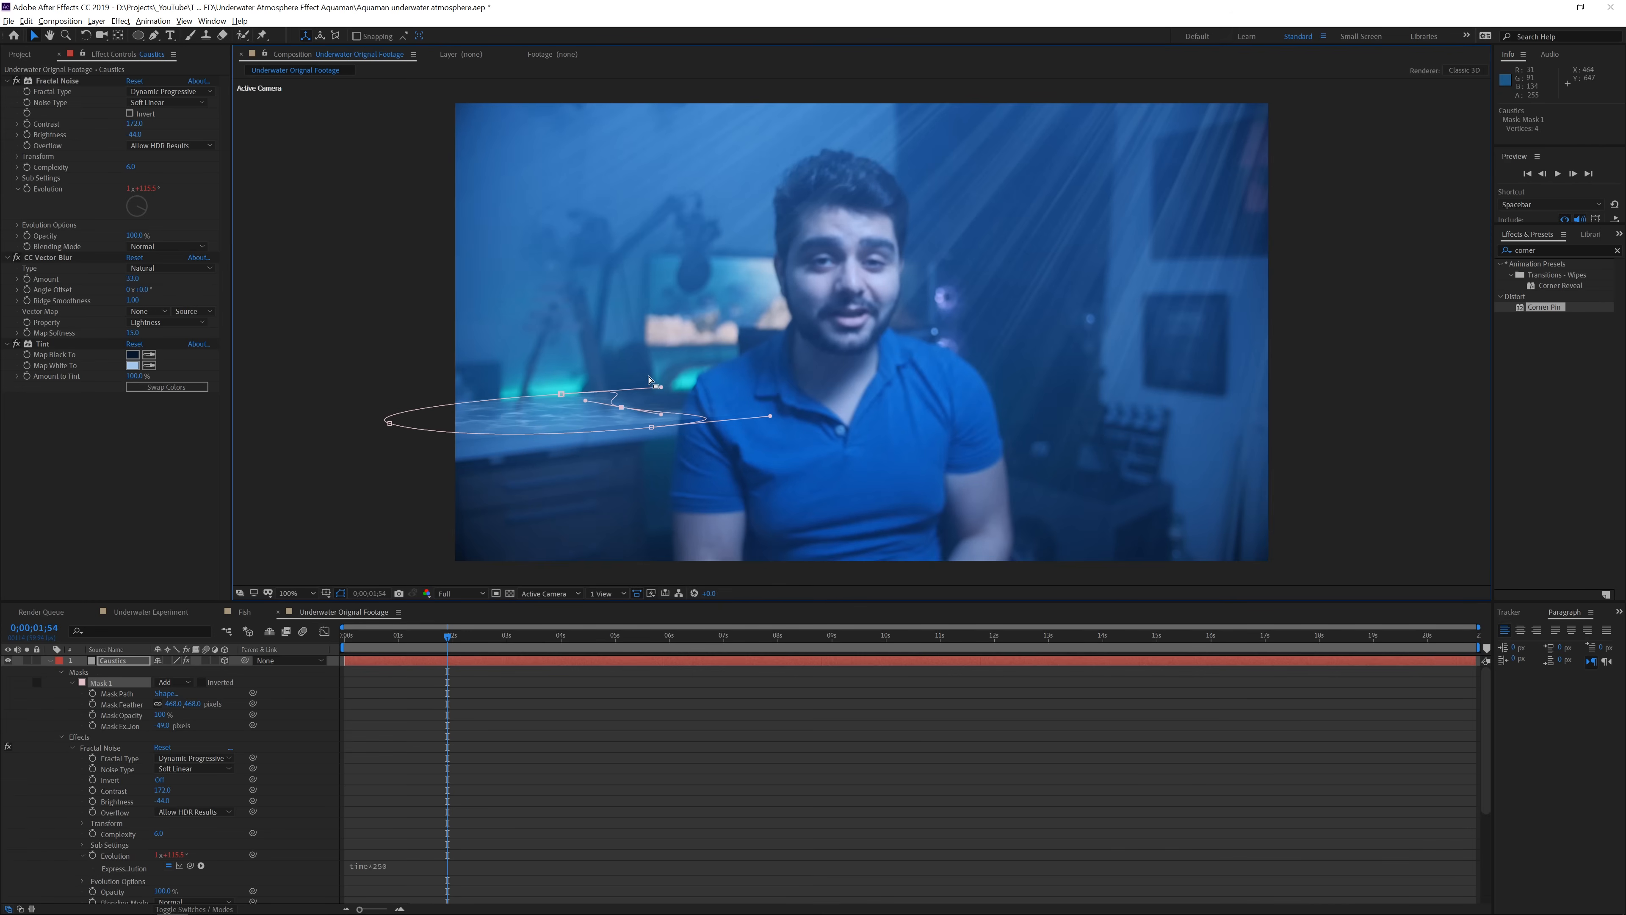
click(563, 394)
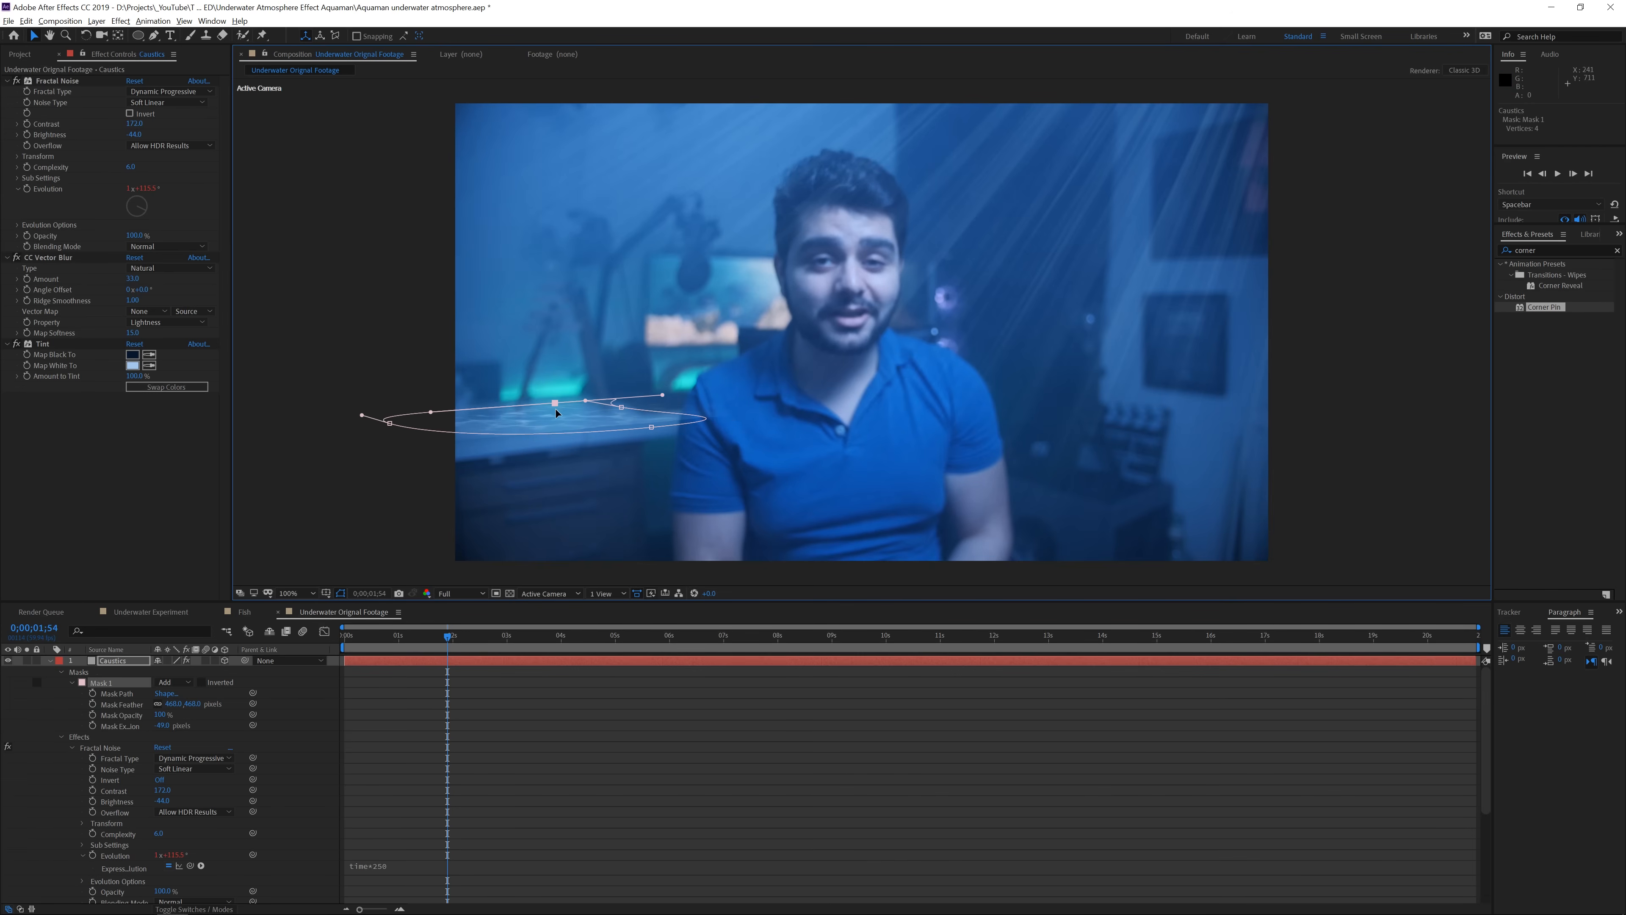
click(556, 748)
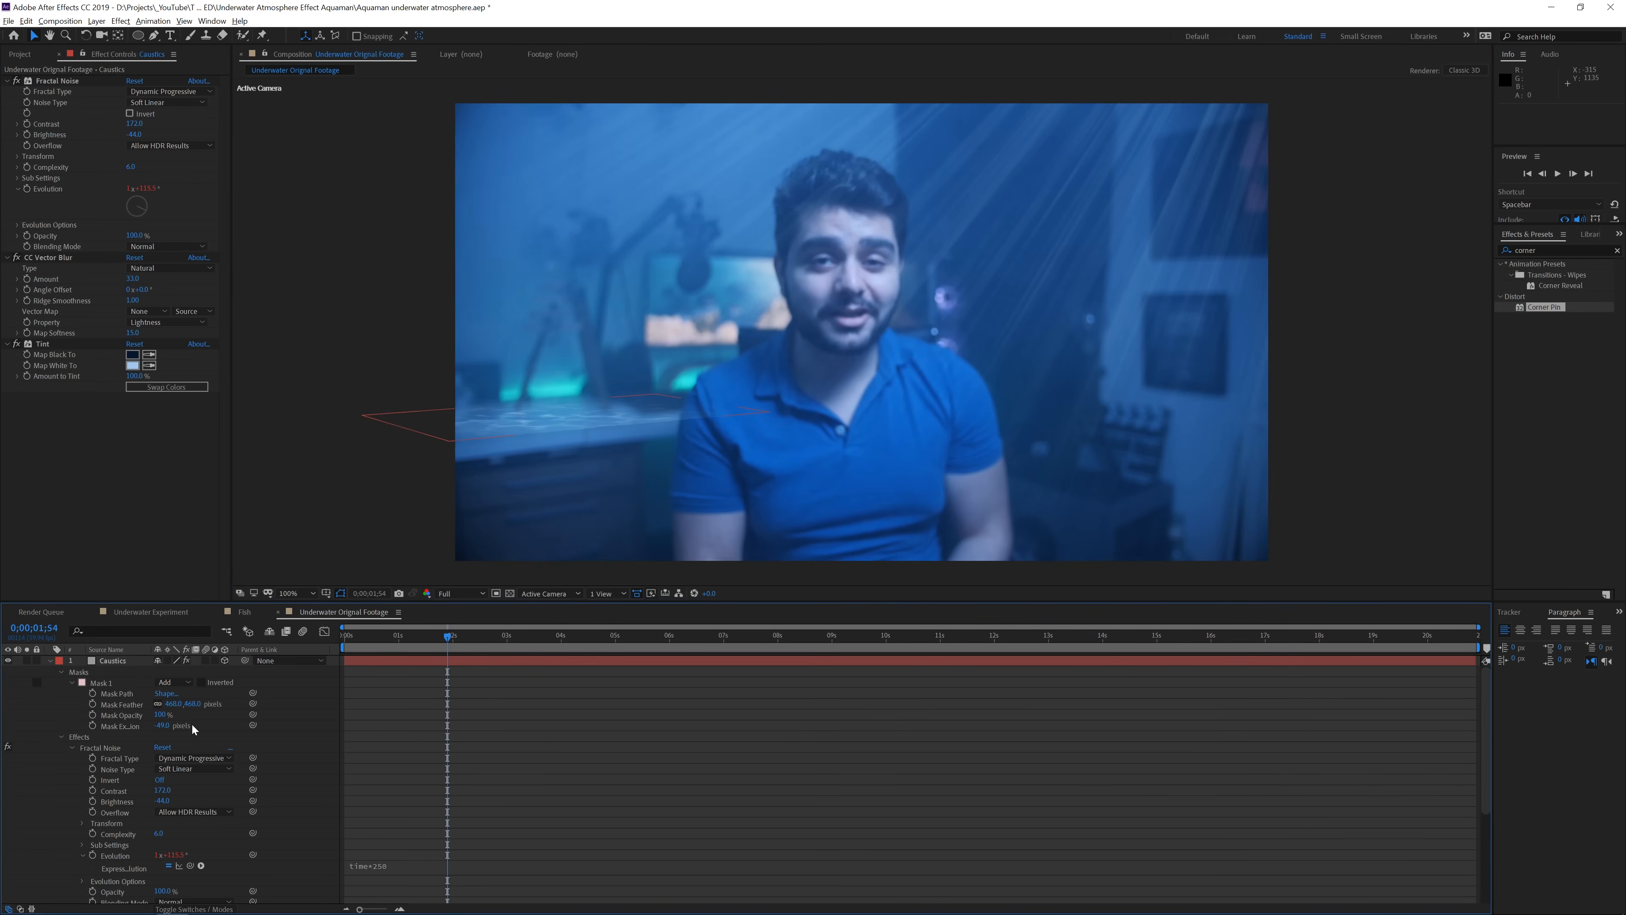
Duplicate the Caustics layer and remove the mask from the duplicate
click(131, 660)
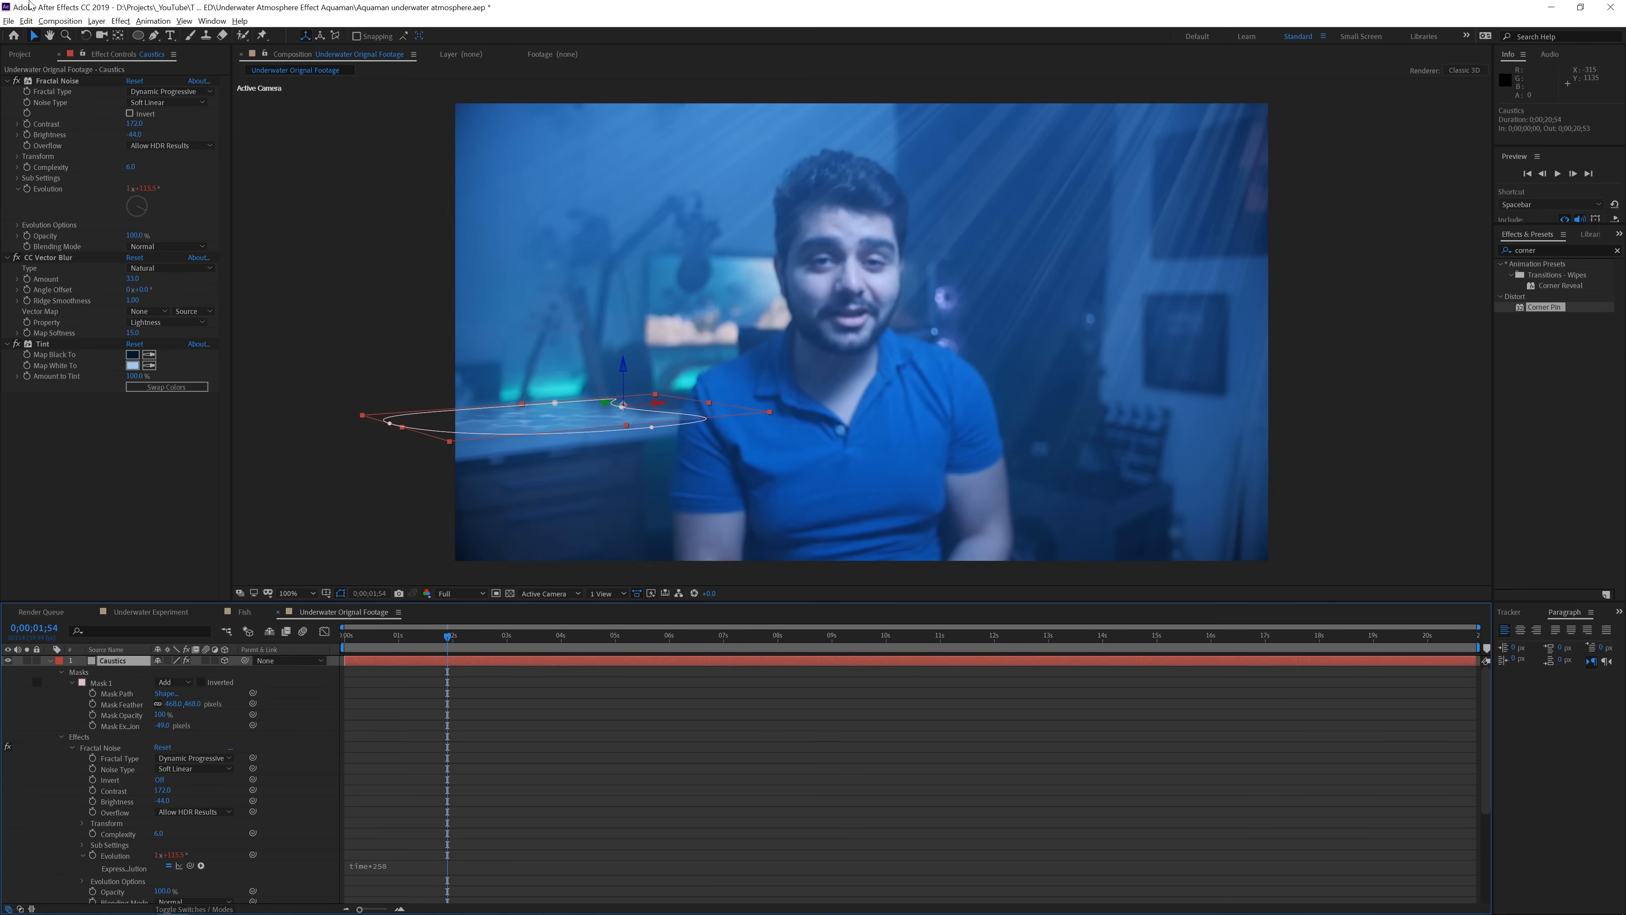
click(27, 20)
click(56, 172)
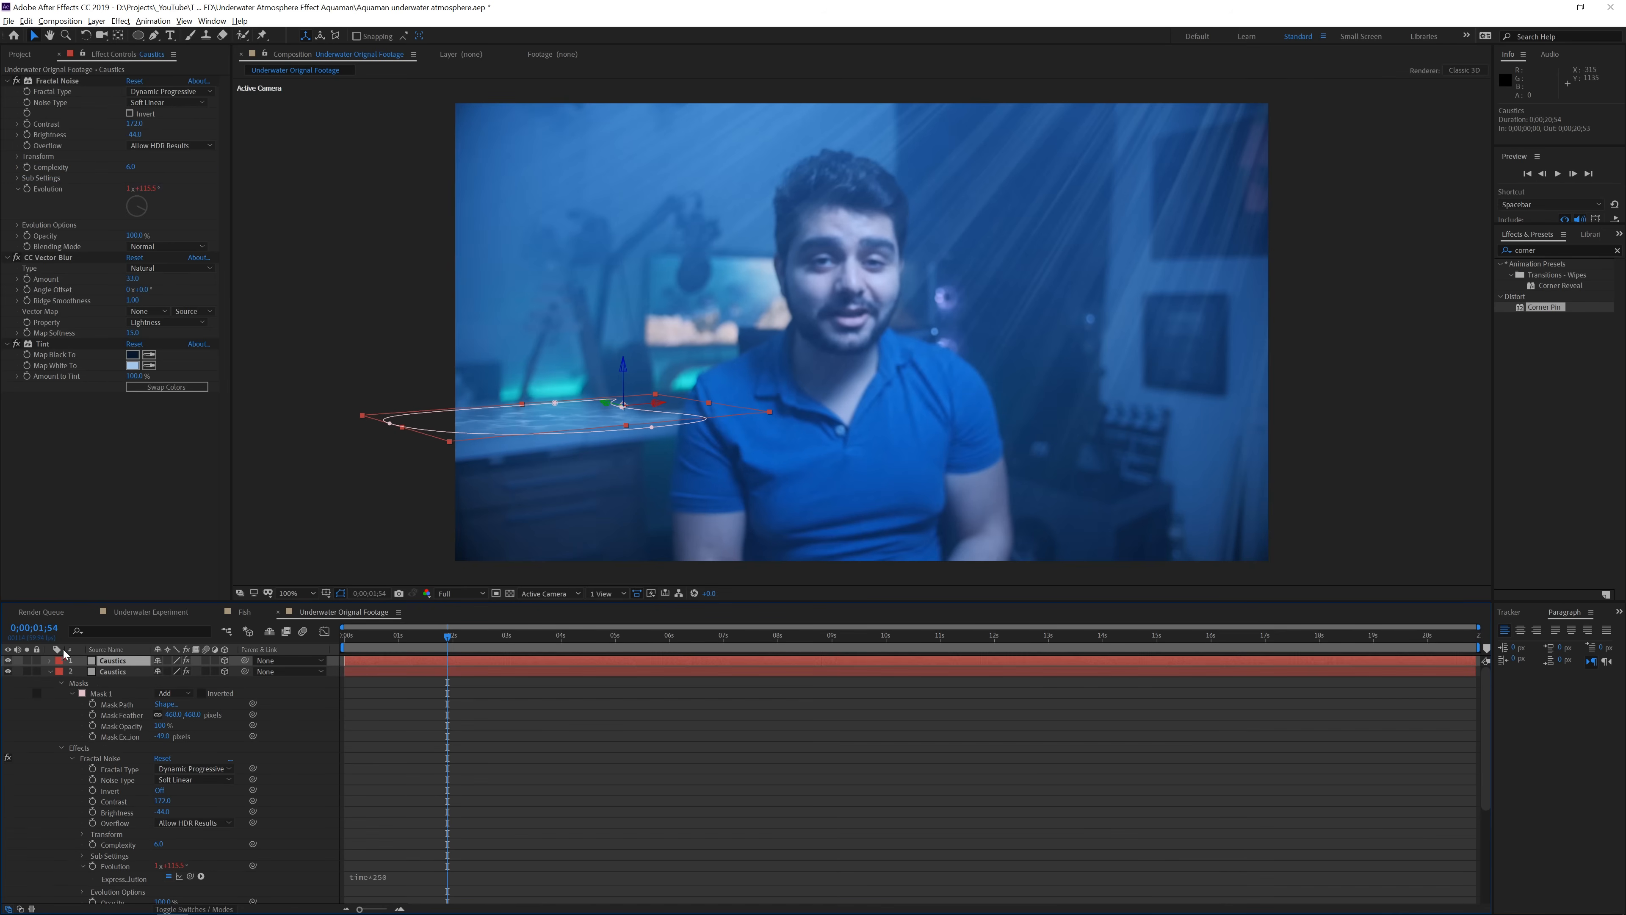
key(m)
click(100, 672)
key(m)
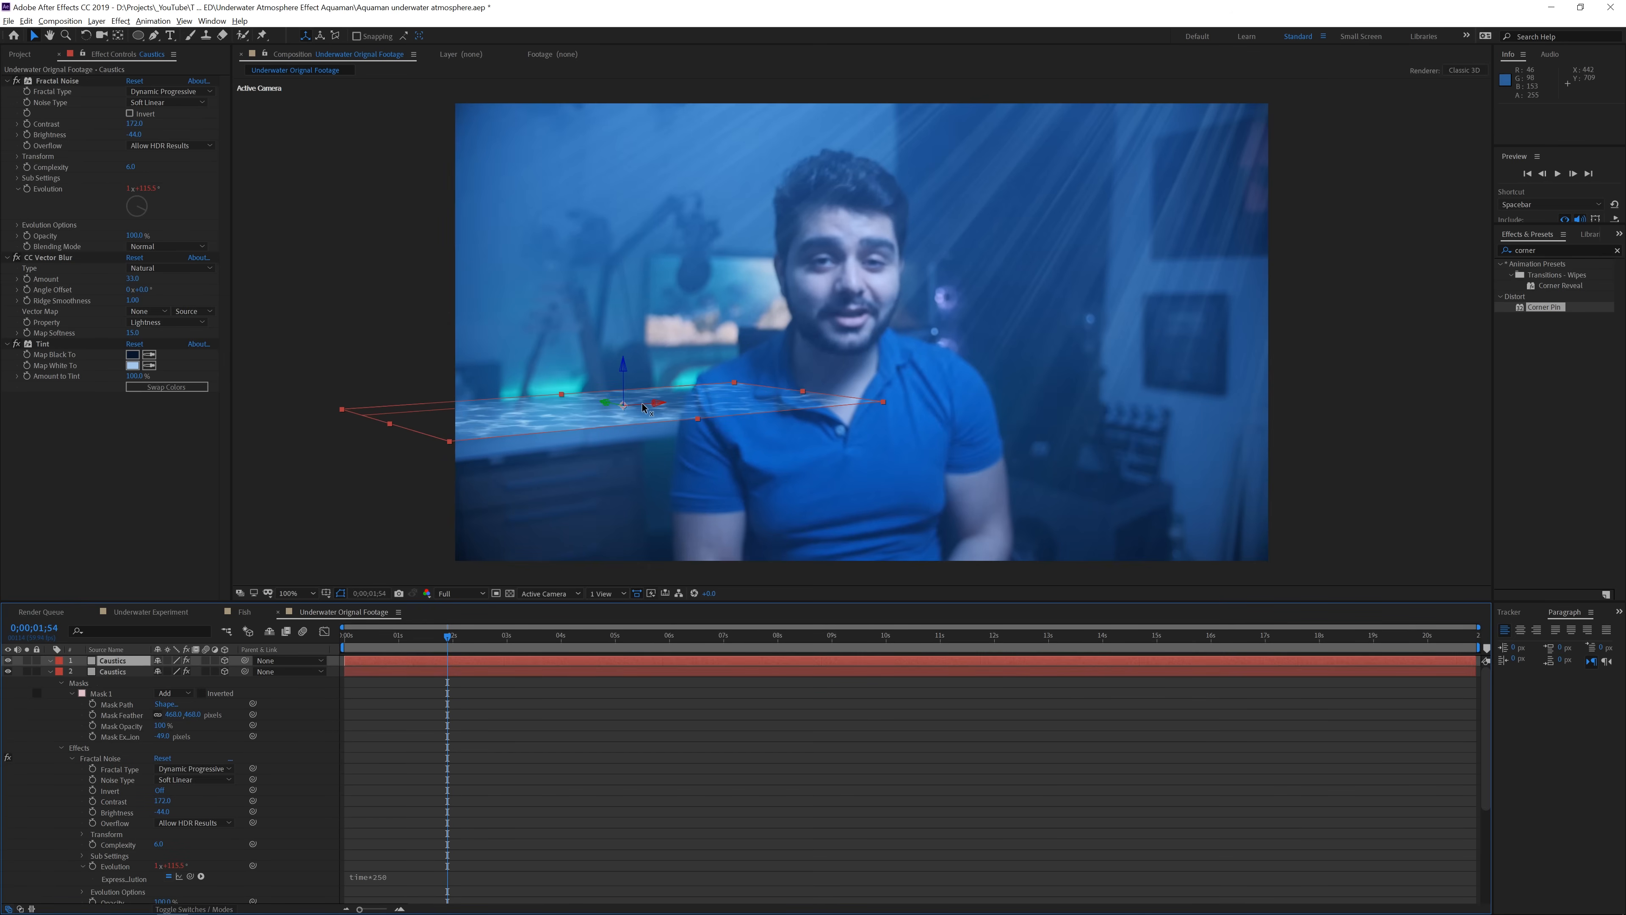
Rotate the duplicate Caustics layer upright along the desk's front, shrink and position it there, and reduce its Fractal Noise scale
key(w)
drag(640, 408, 644, 437)
key(v)
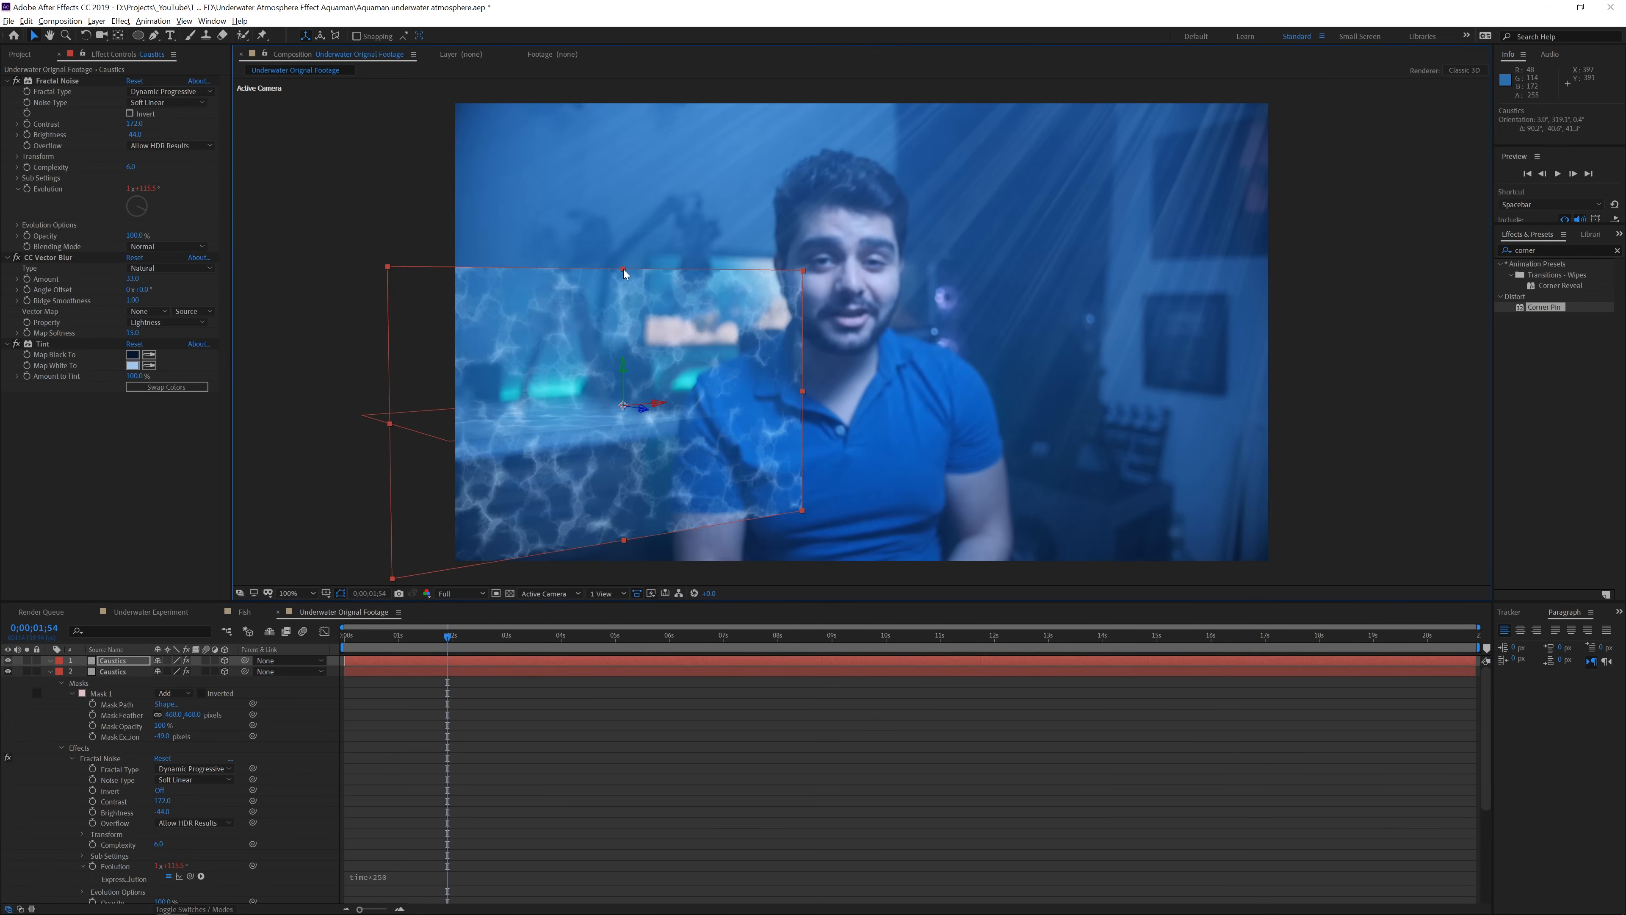
drag(622, 274, 624, 432)
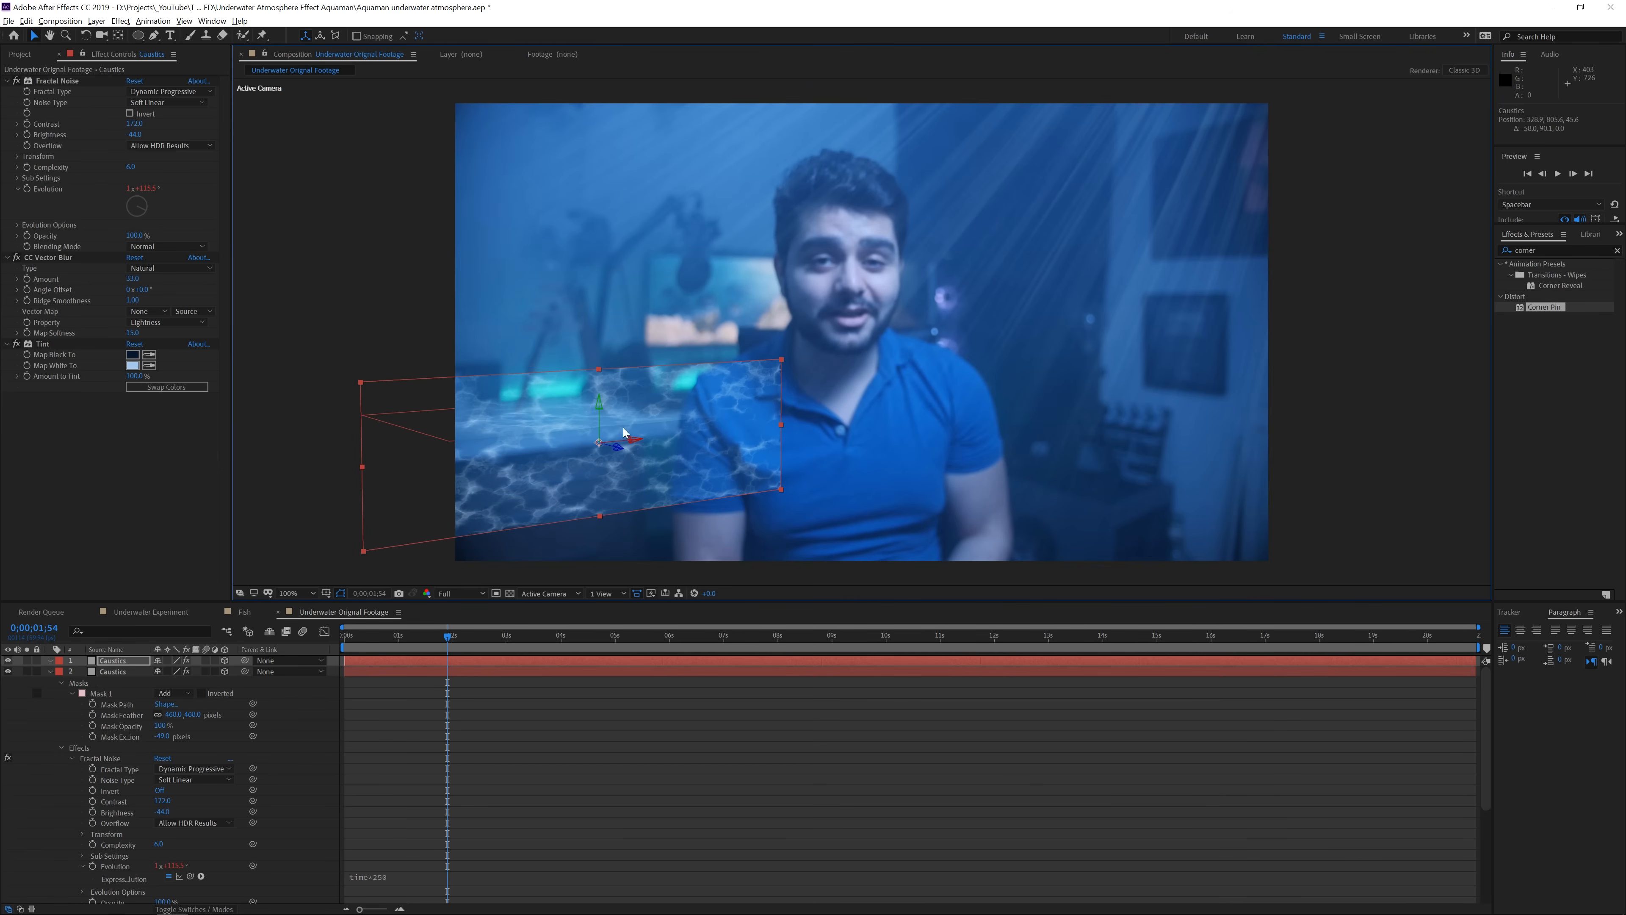
click(17, 157)
drag(134, 190, 125, 191)
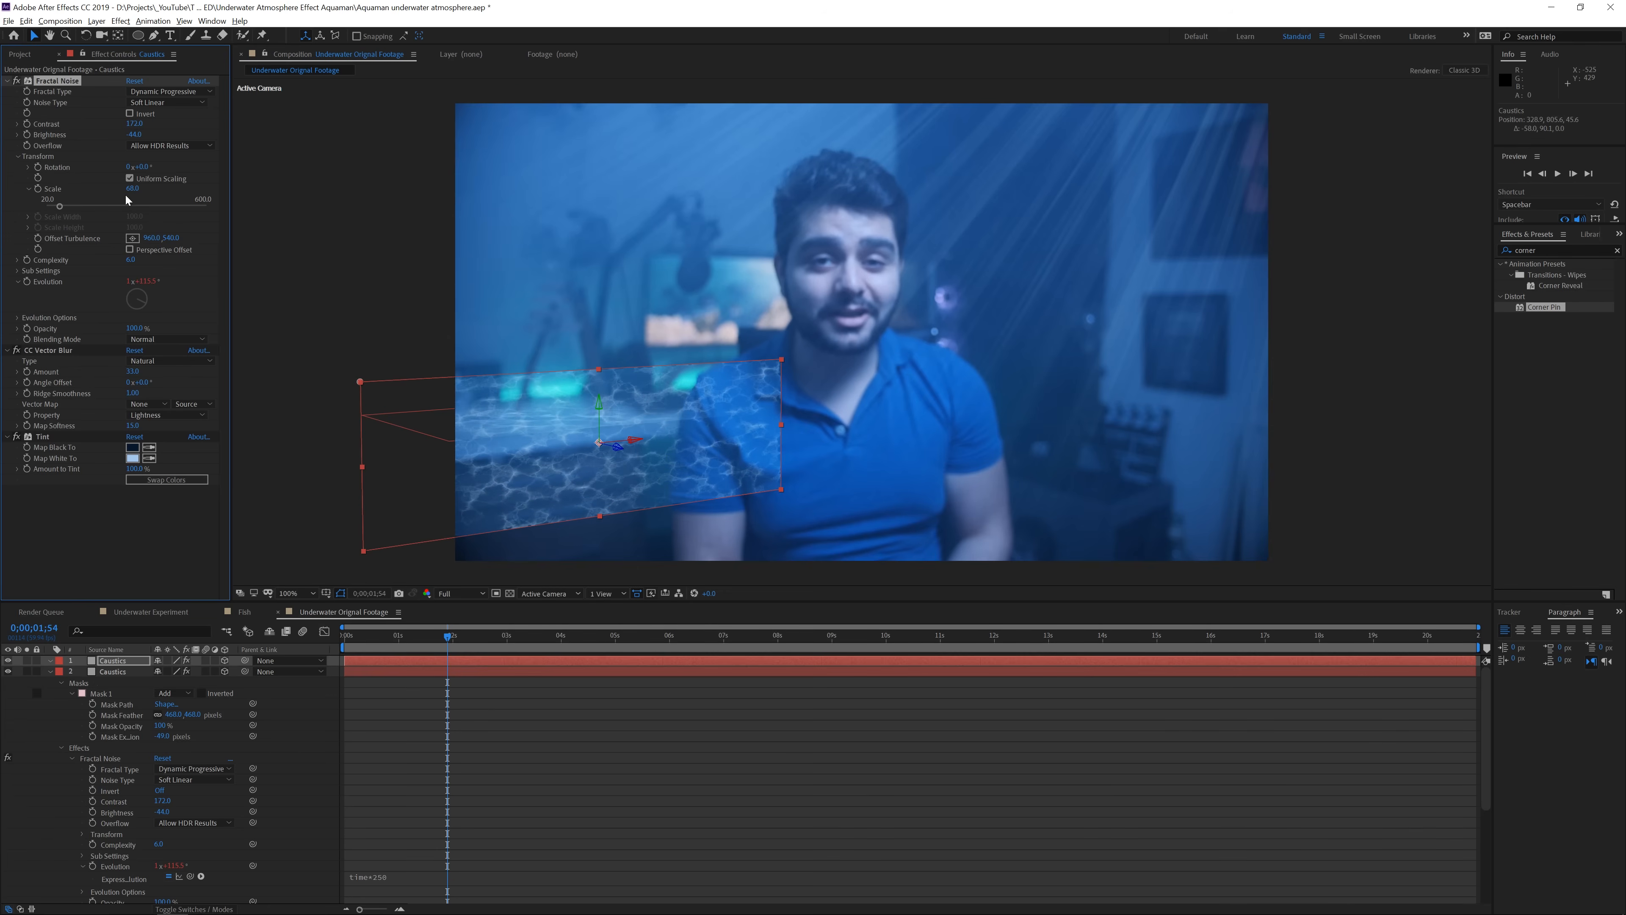
Draw a closed four-point Pen mask on the upright Caustics layer around the narrow front edge of the desk
click(154, 36)
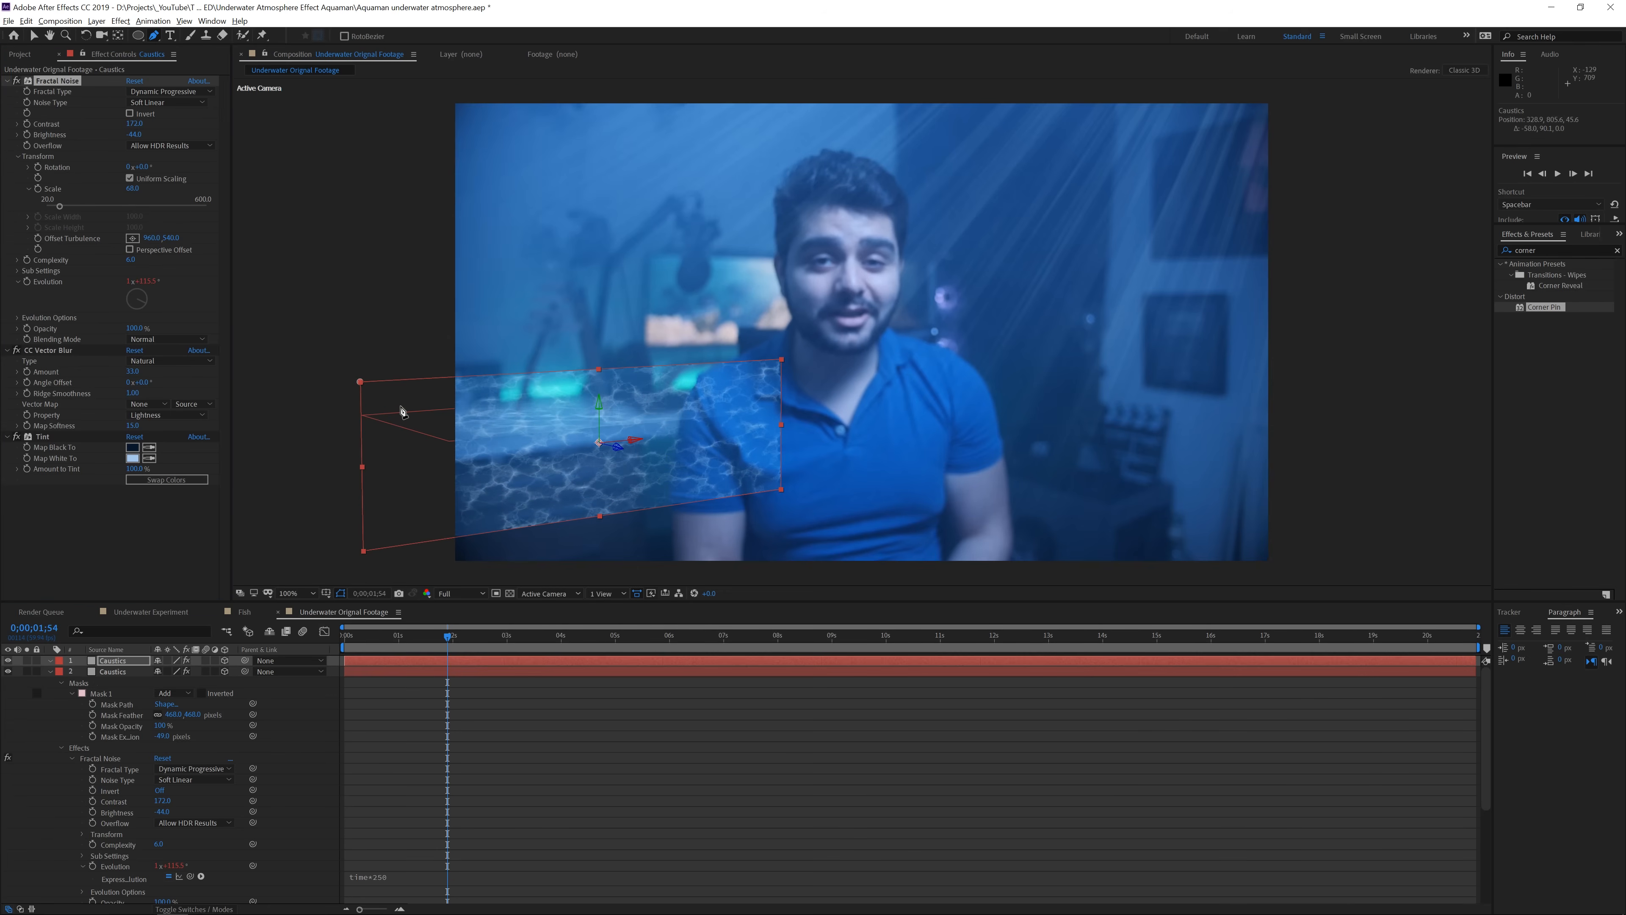
click(425, 443)
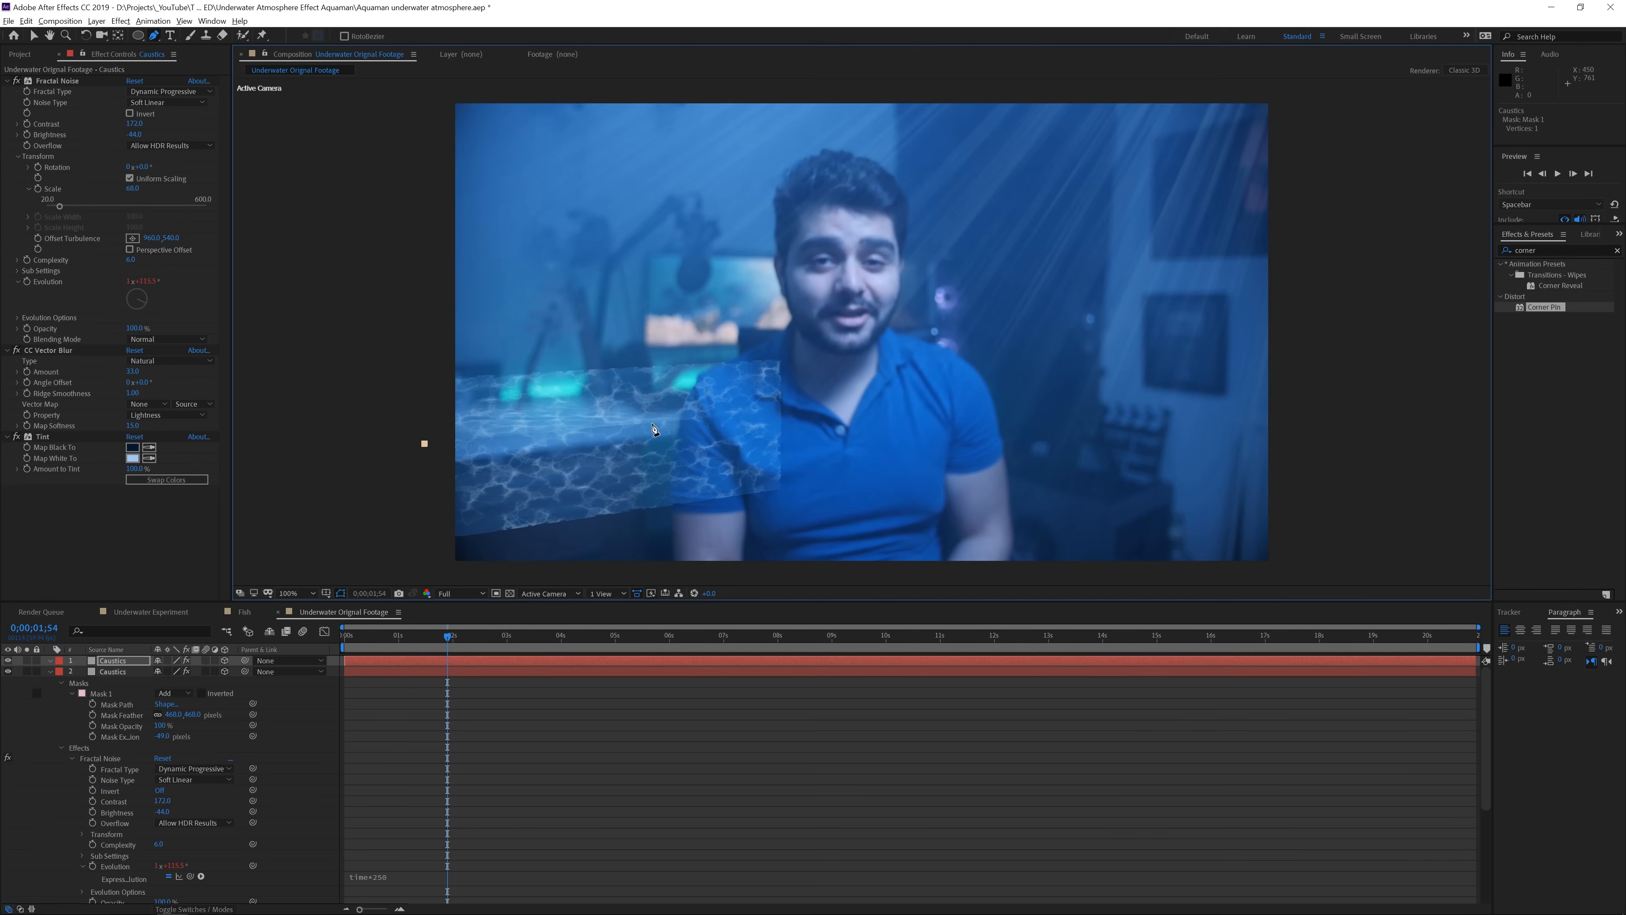
click(680, 418)
click(679, 435)
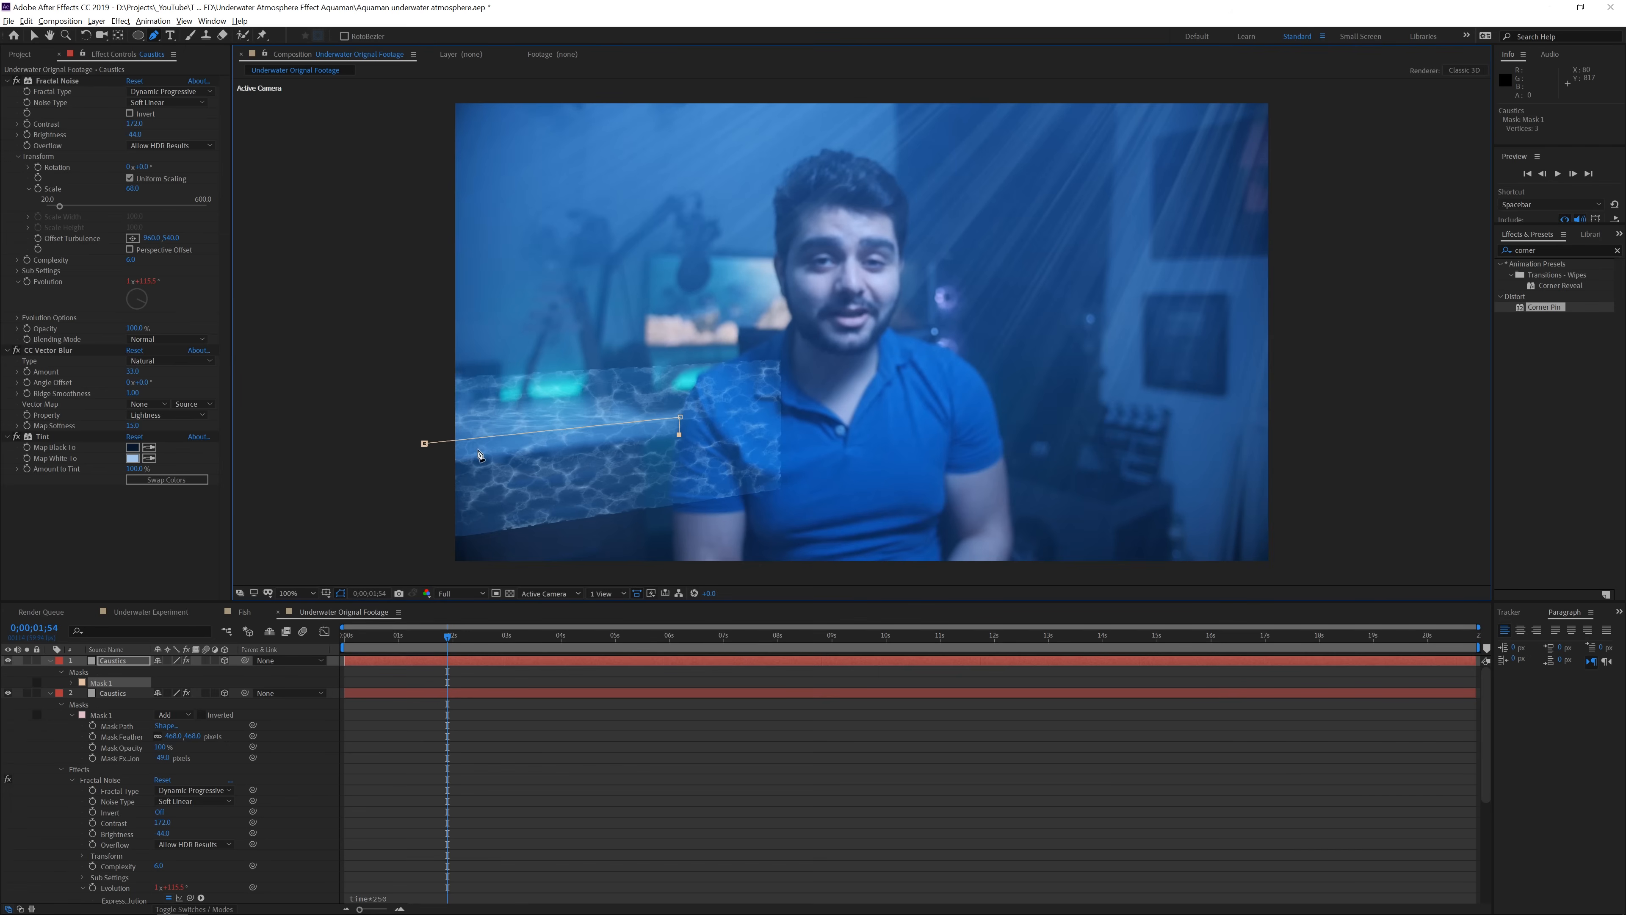
click(430, 464)
click(424, 444)
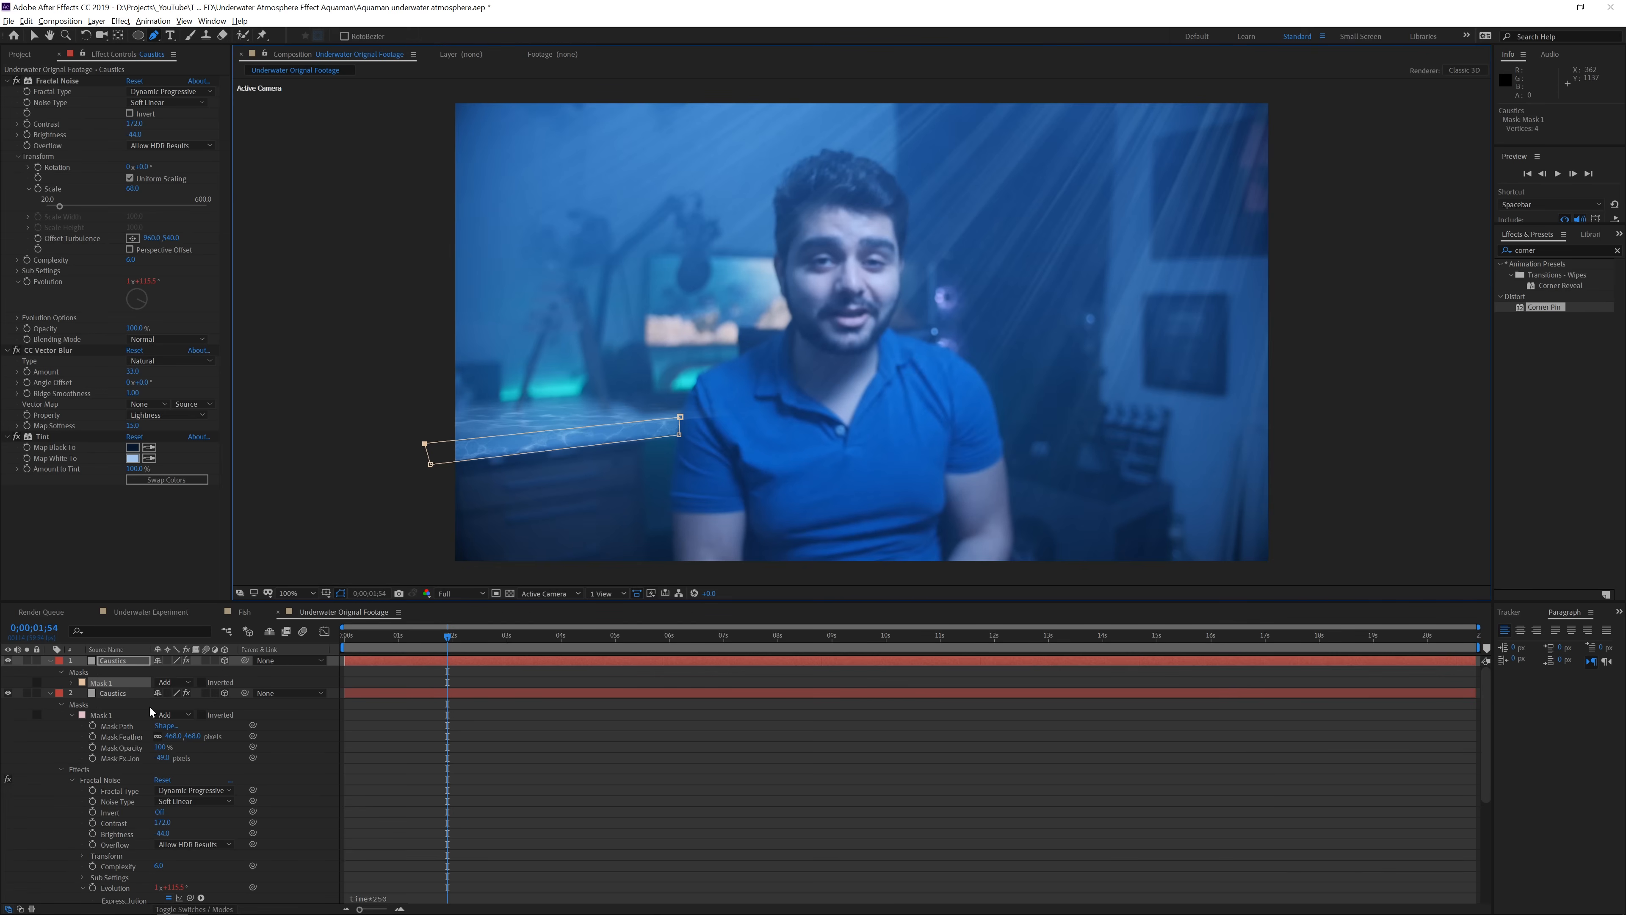
Feather the mask on the upright Caustics layer by 5 pixels and deselect the layer
key(f)
click(180, 682)
text(5)
click(466, 748)
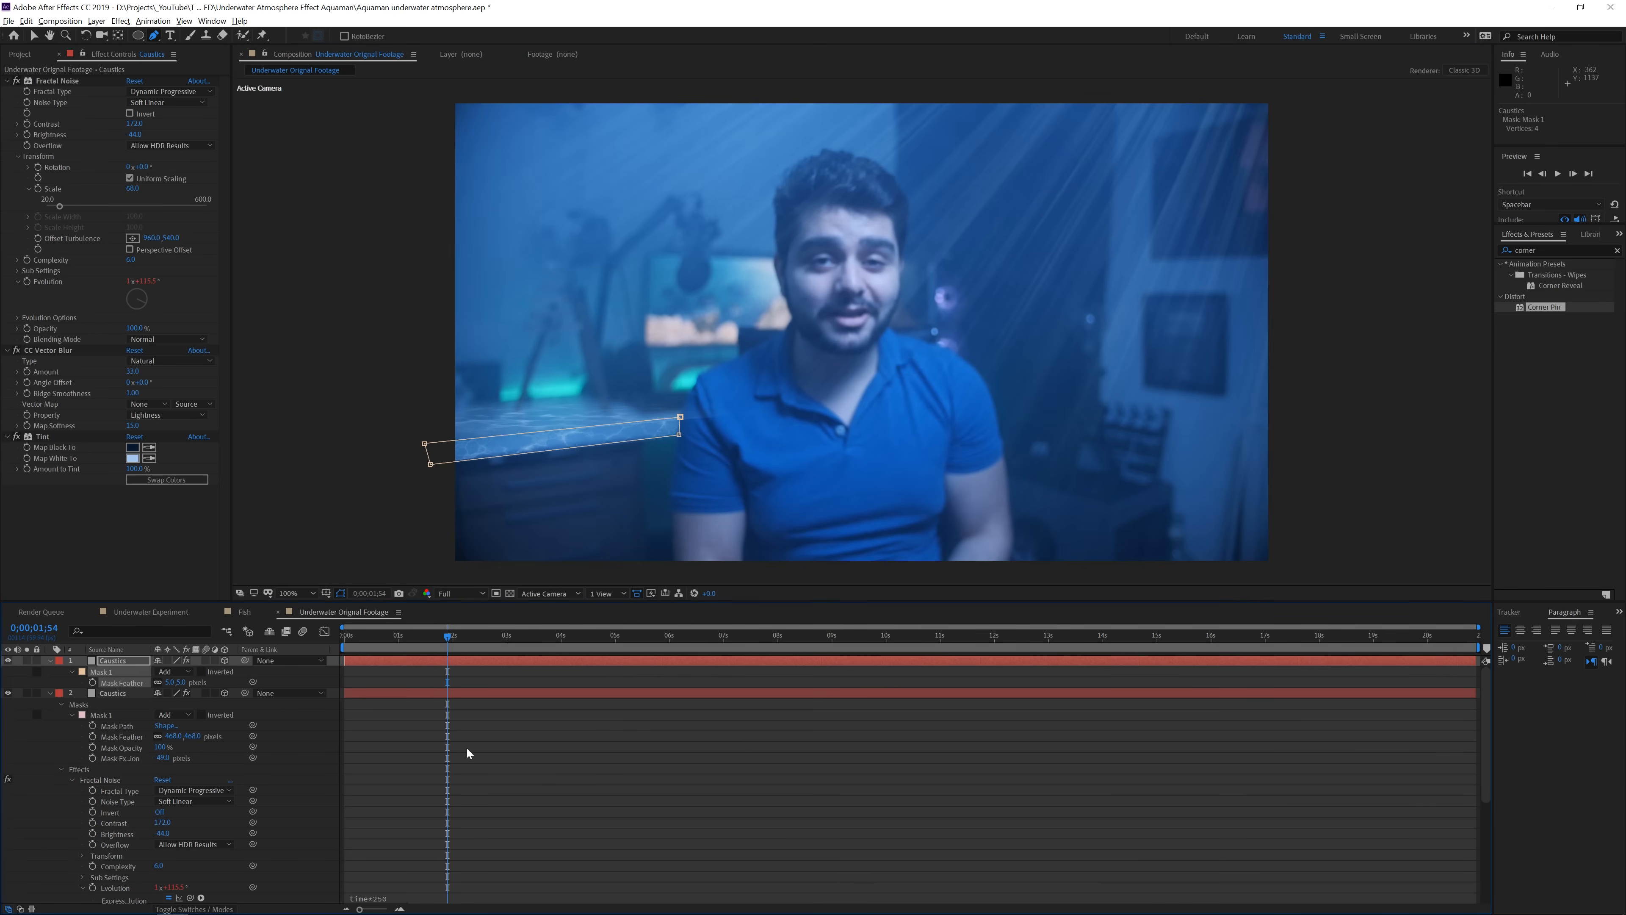
click(466, 747)
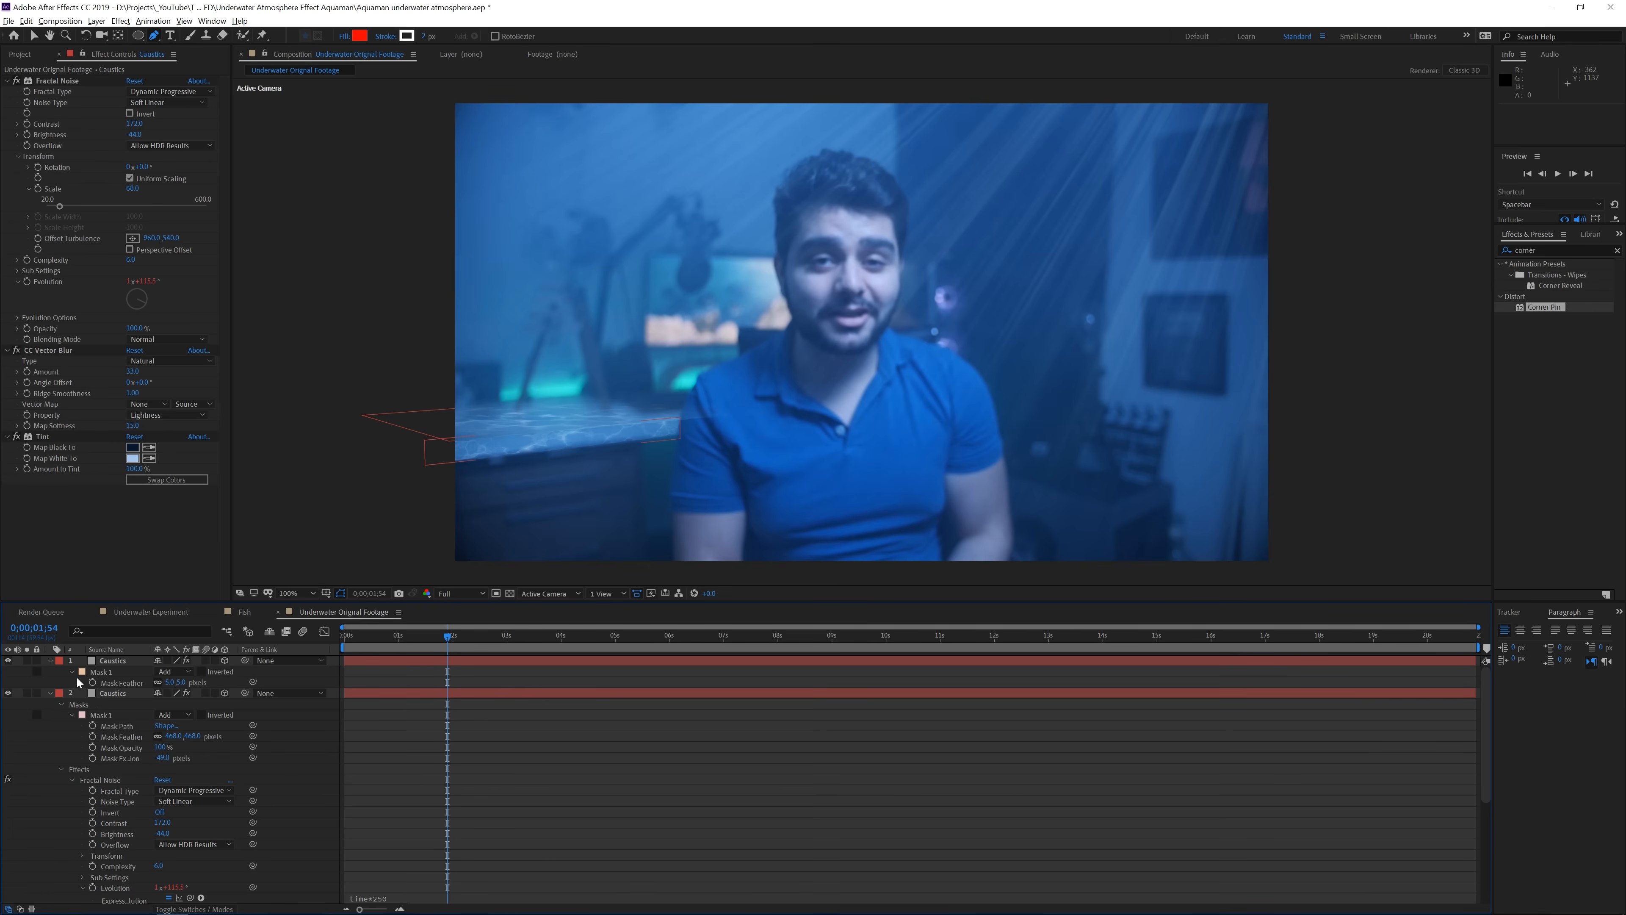
Collapse the expanded layers and create a new solid named Particles
click(49, 660)
click(49, 671)
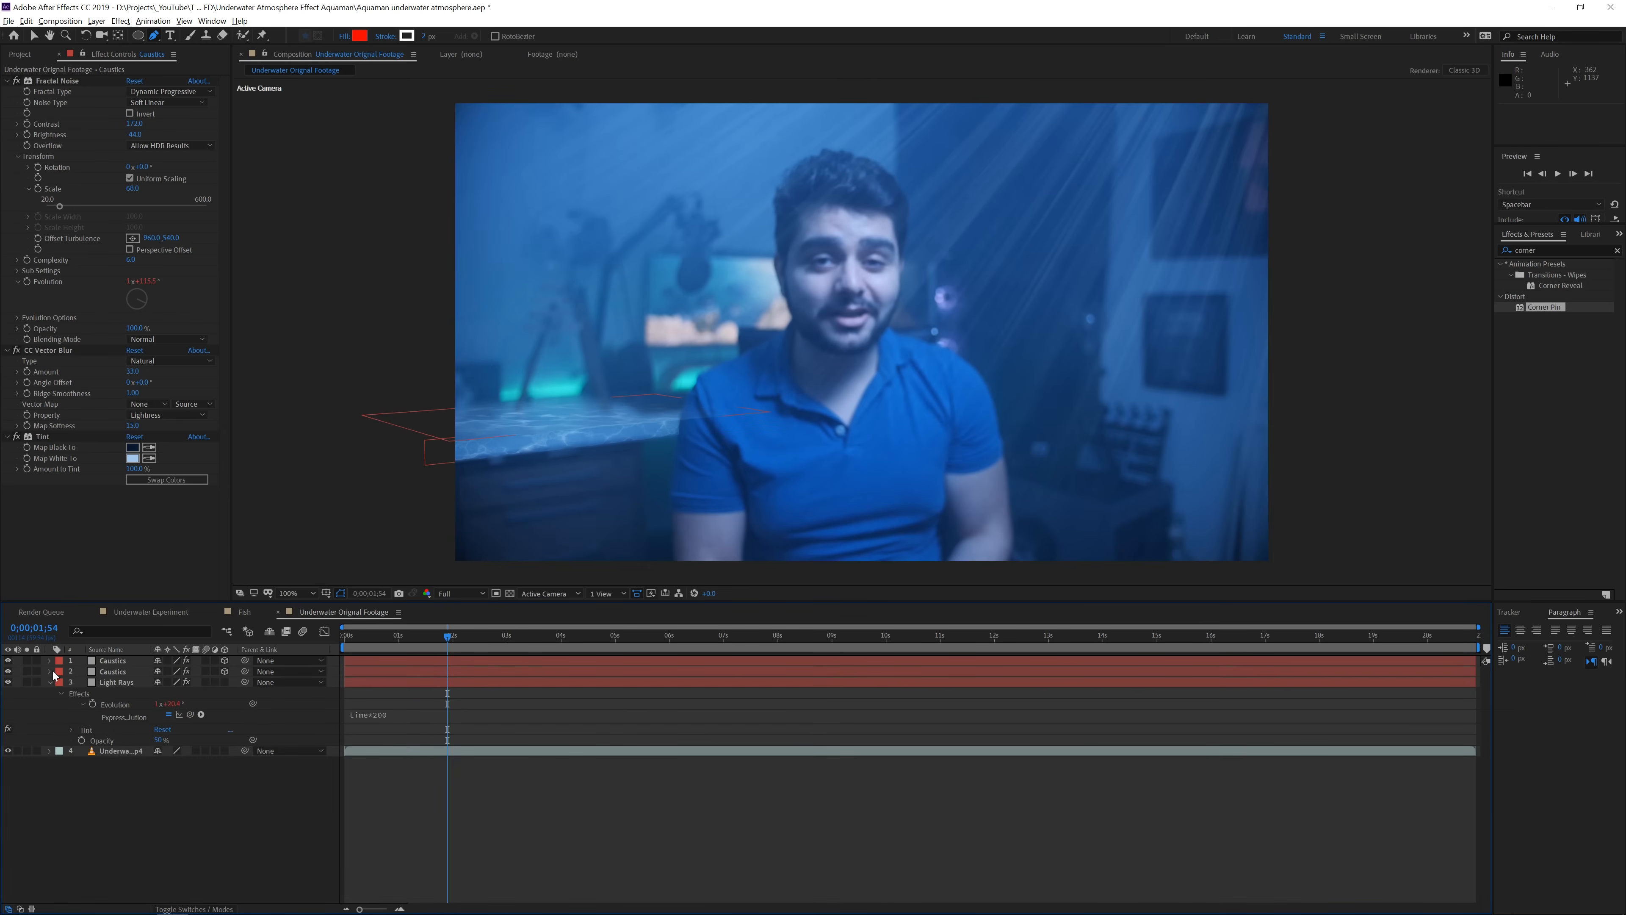
click(49, 682)
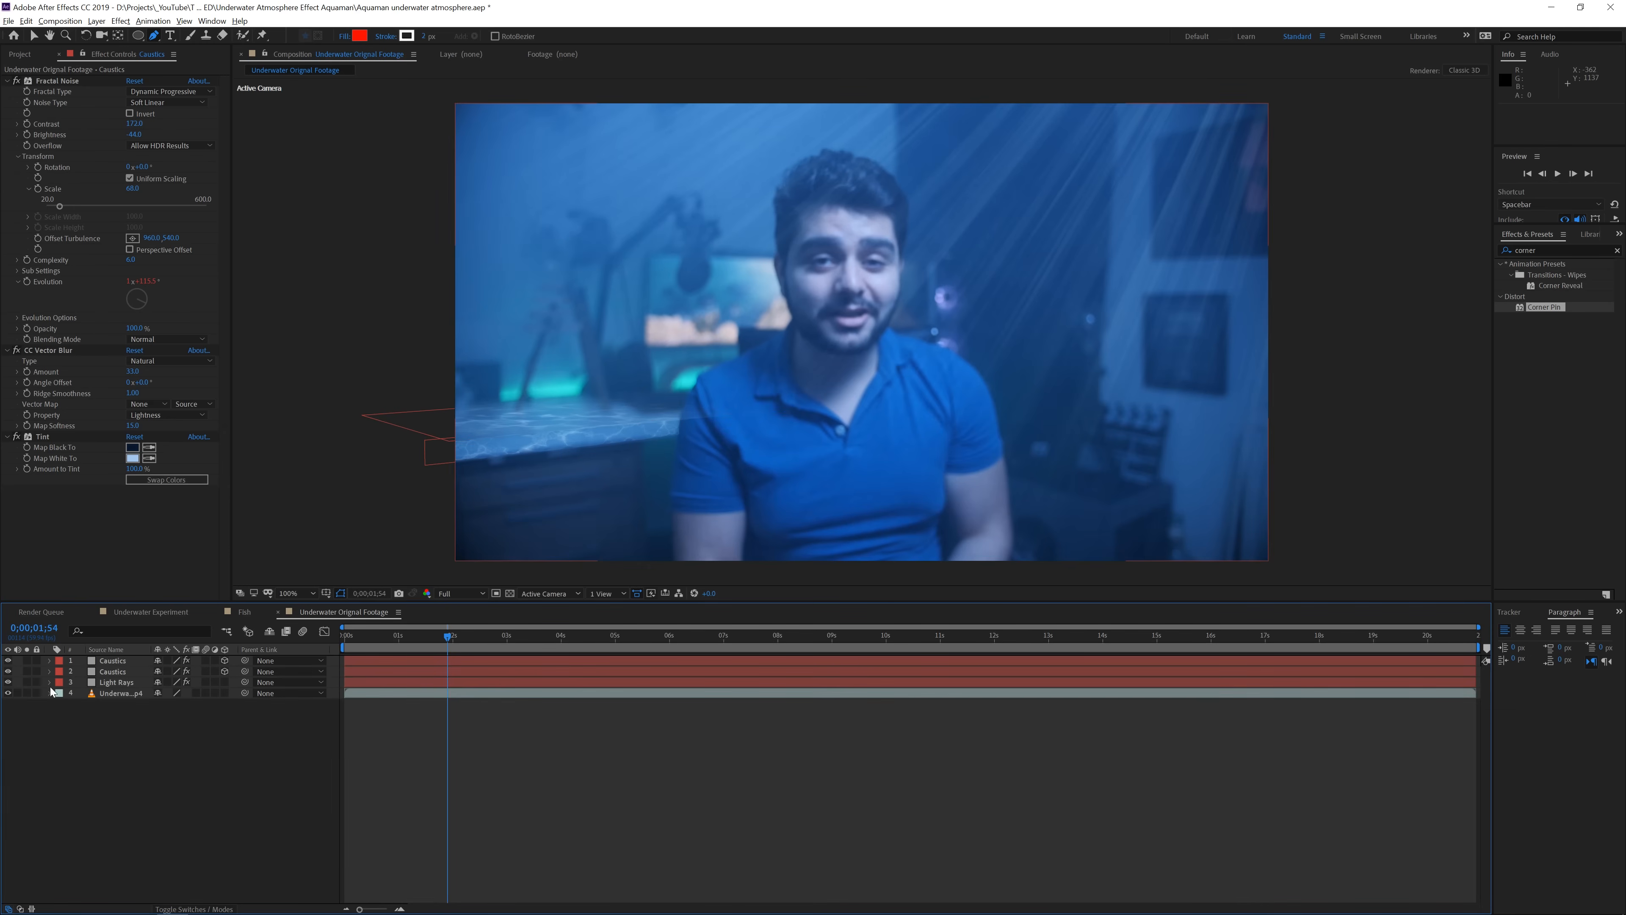
right_click(118, 752)
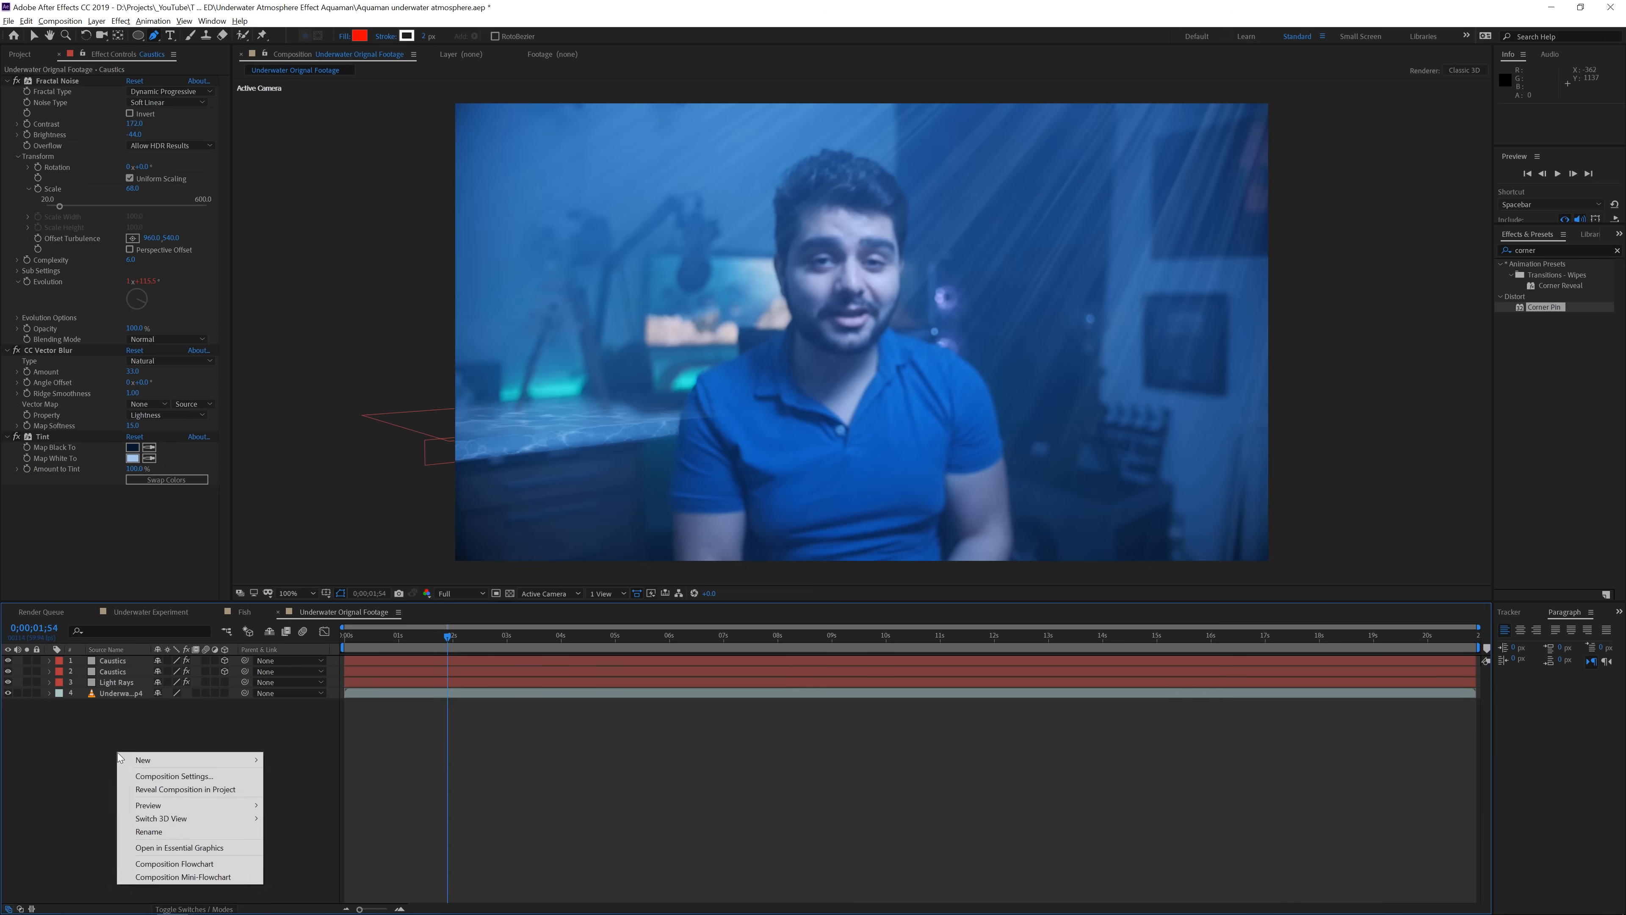
mouse_move(224, 760)
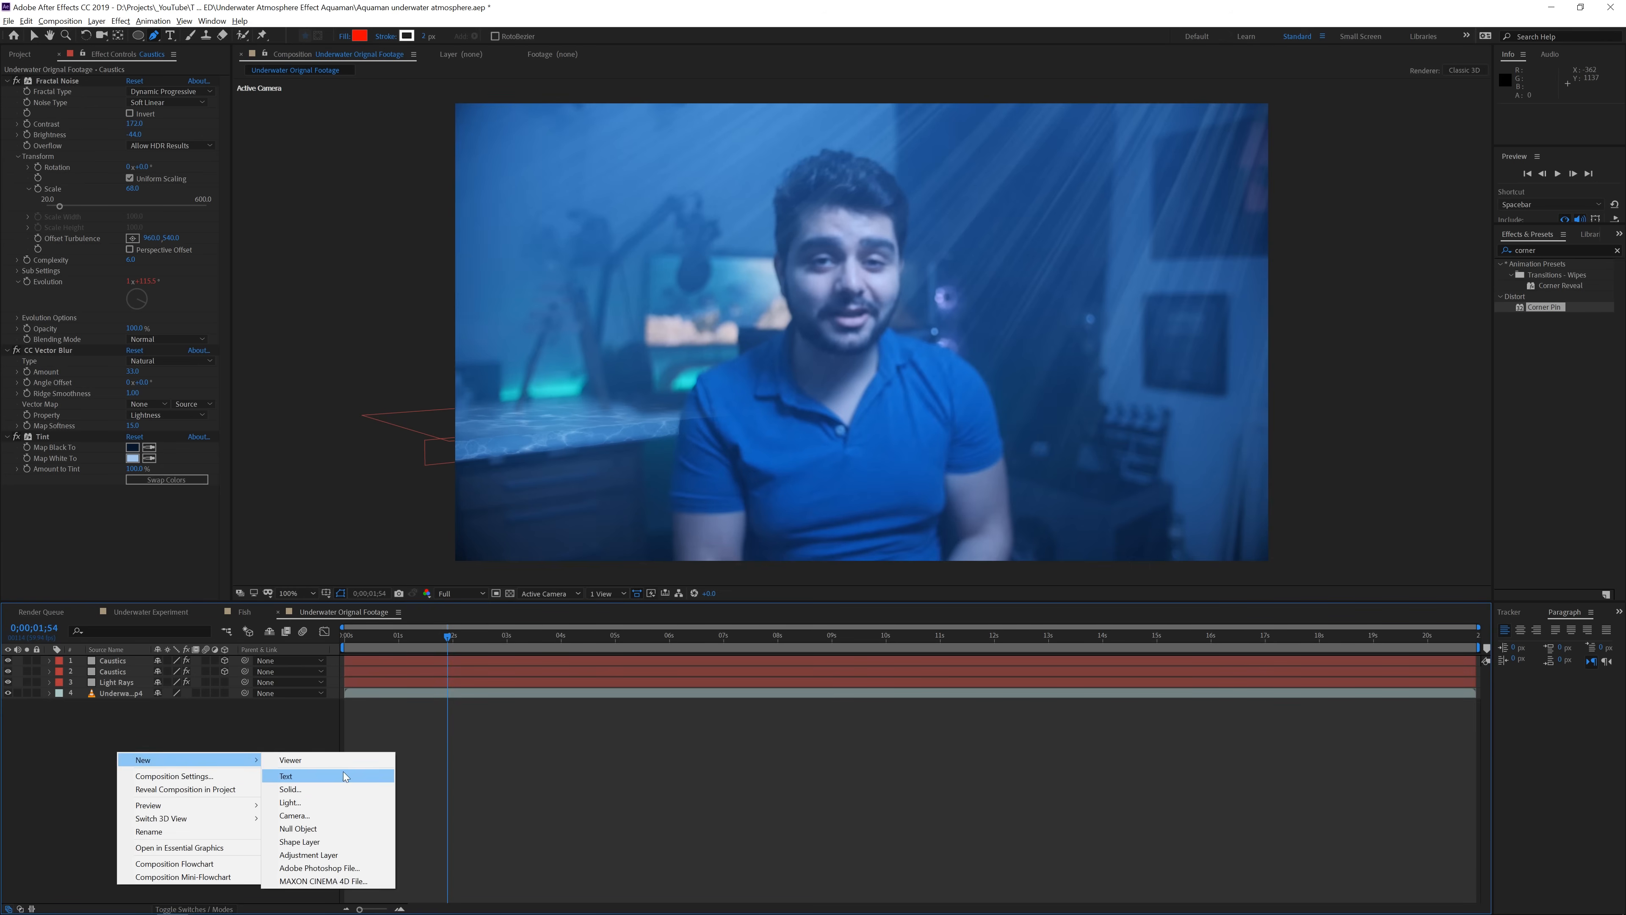
click(320, 790)
text(Particles)
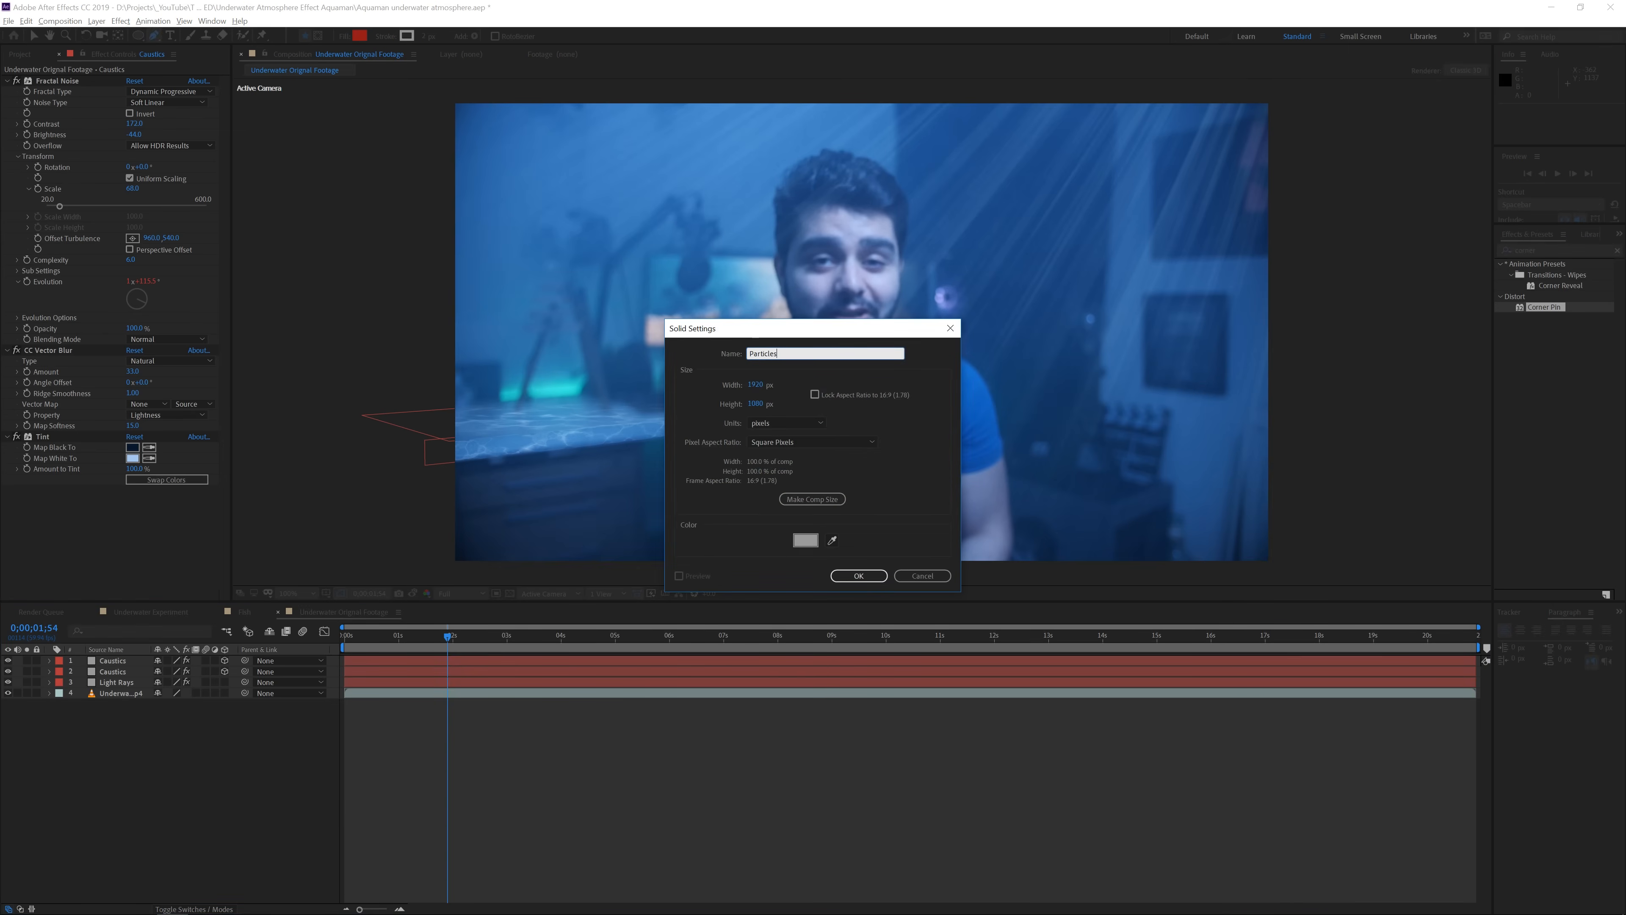
key(Return)
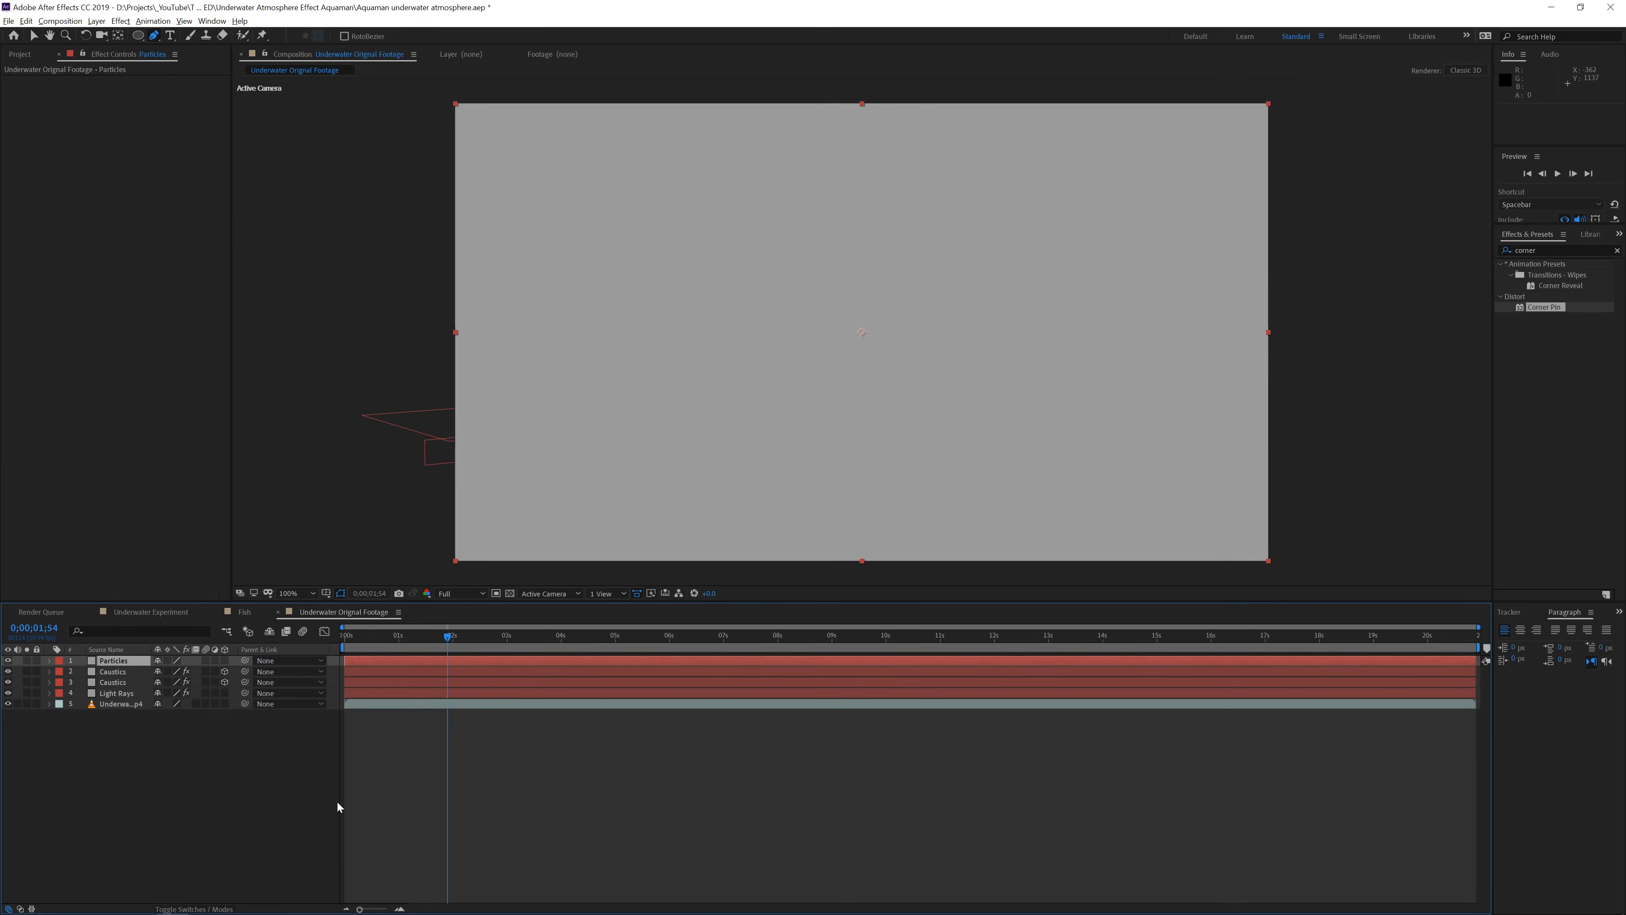
Apply the CC Particle World effect to the Particles solid
click(121, 20)
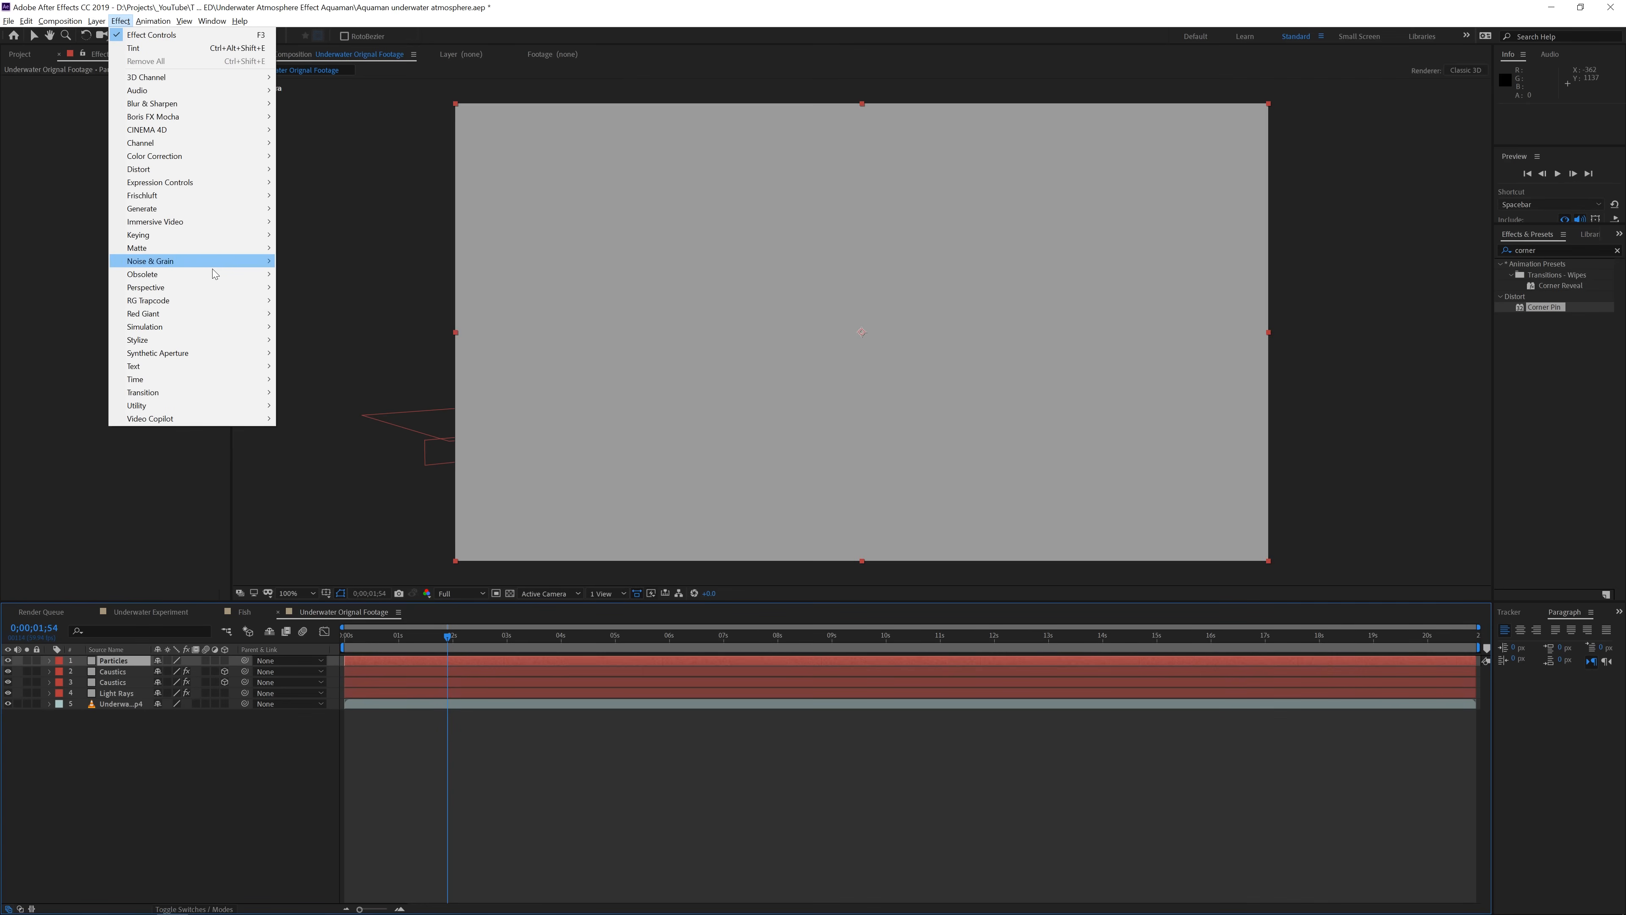
mouse_move(179, 329)
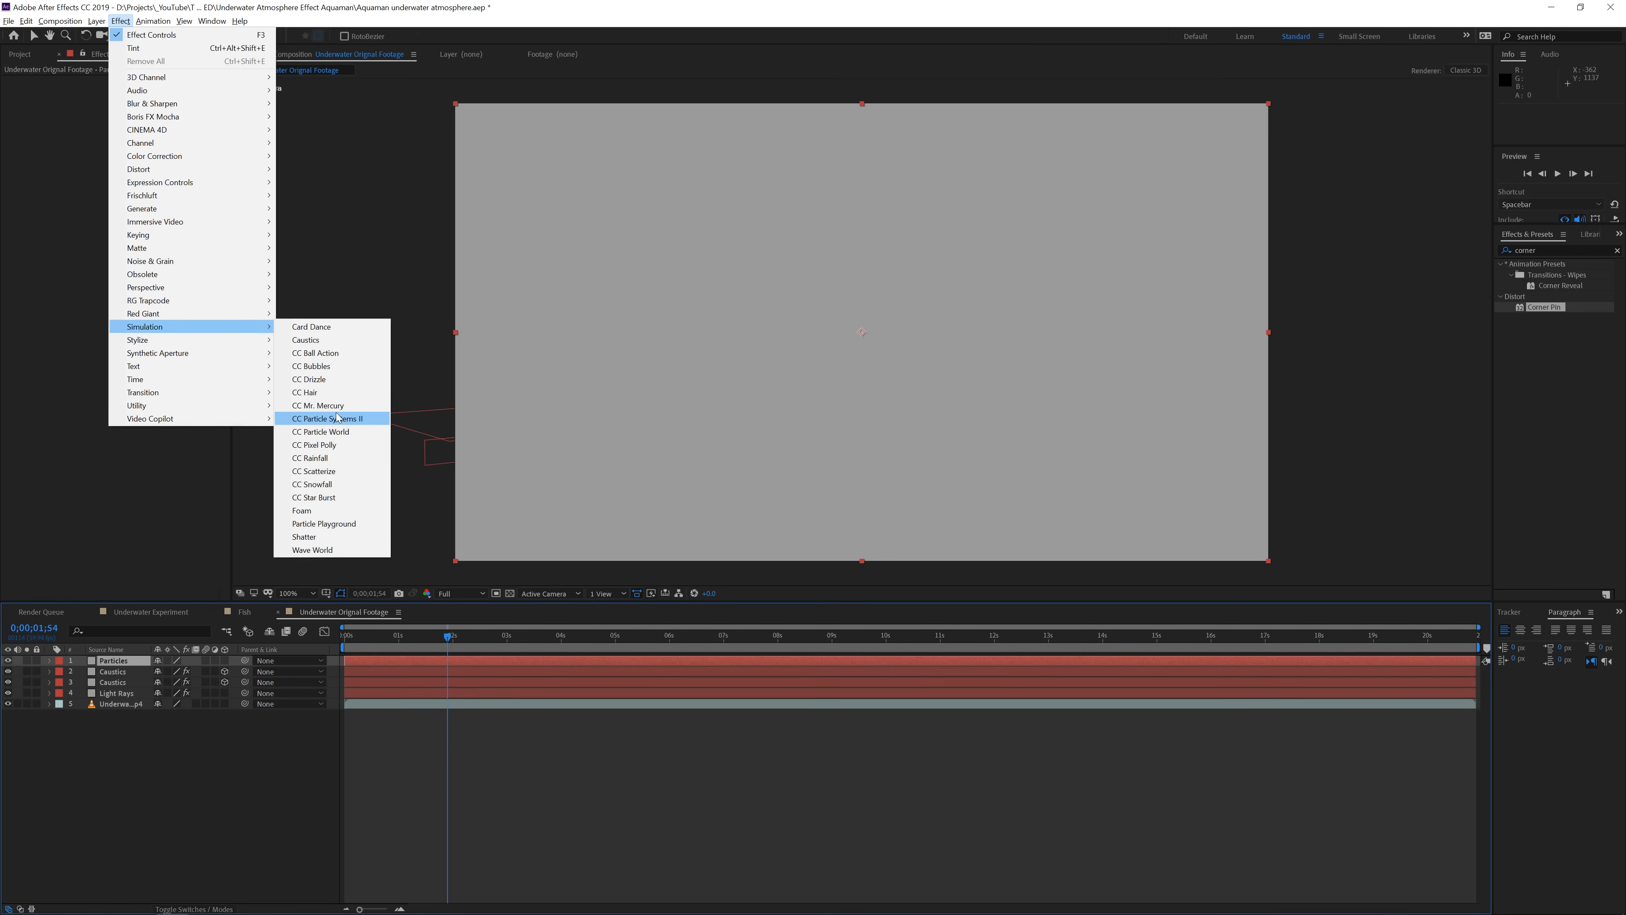
click(325, 434)
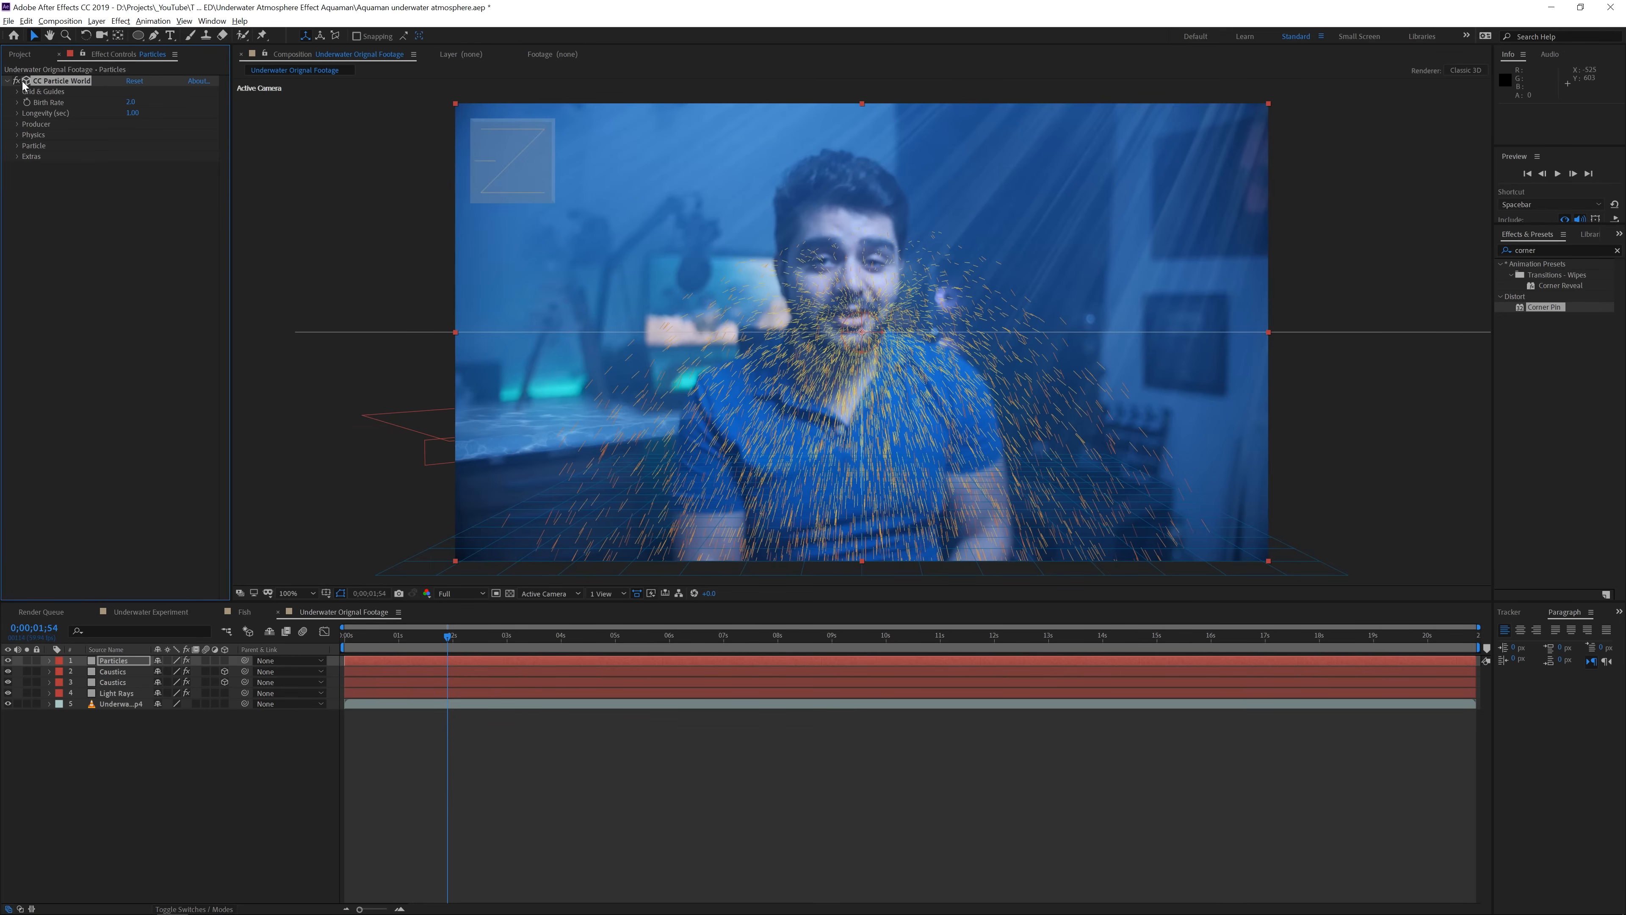
Set the CC Particle World velocity to 0 and bring its gravity down to practically 0
click(17, 135)
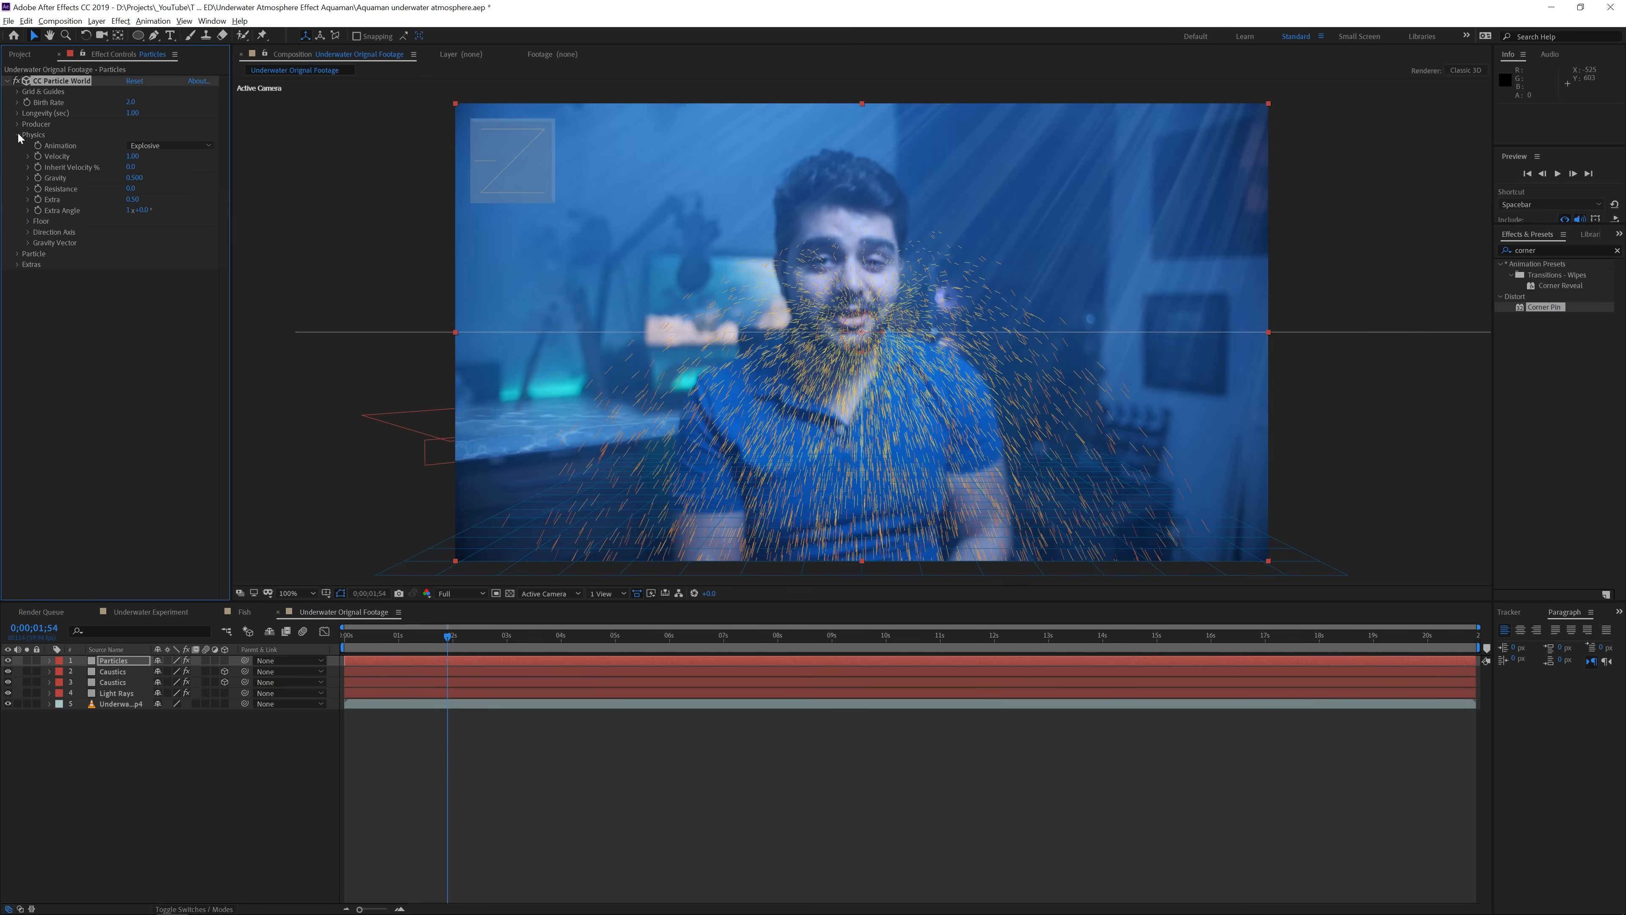
click(129, 156)
text(0)
click(135, 173)
text(01)
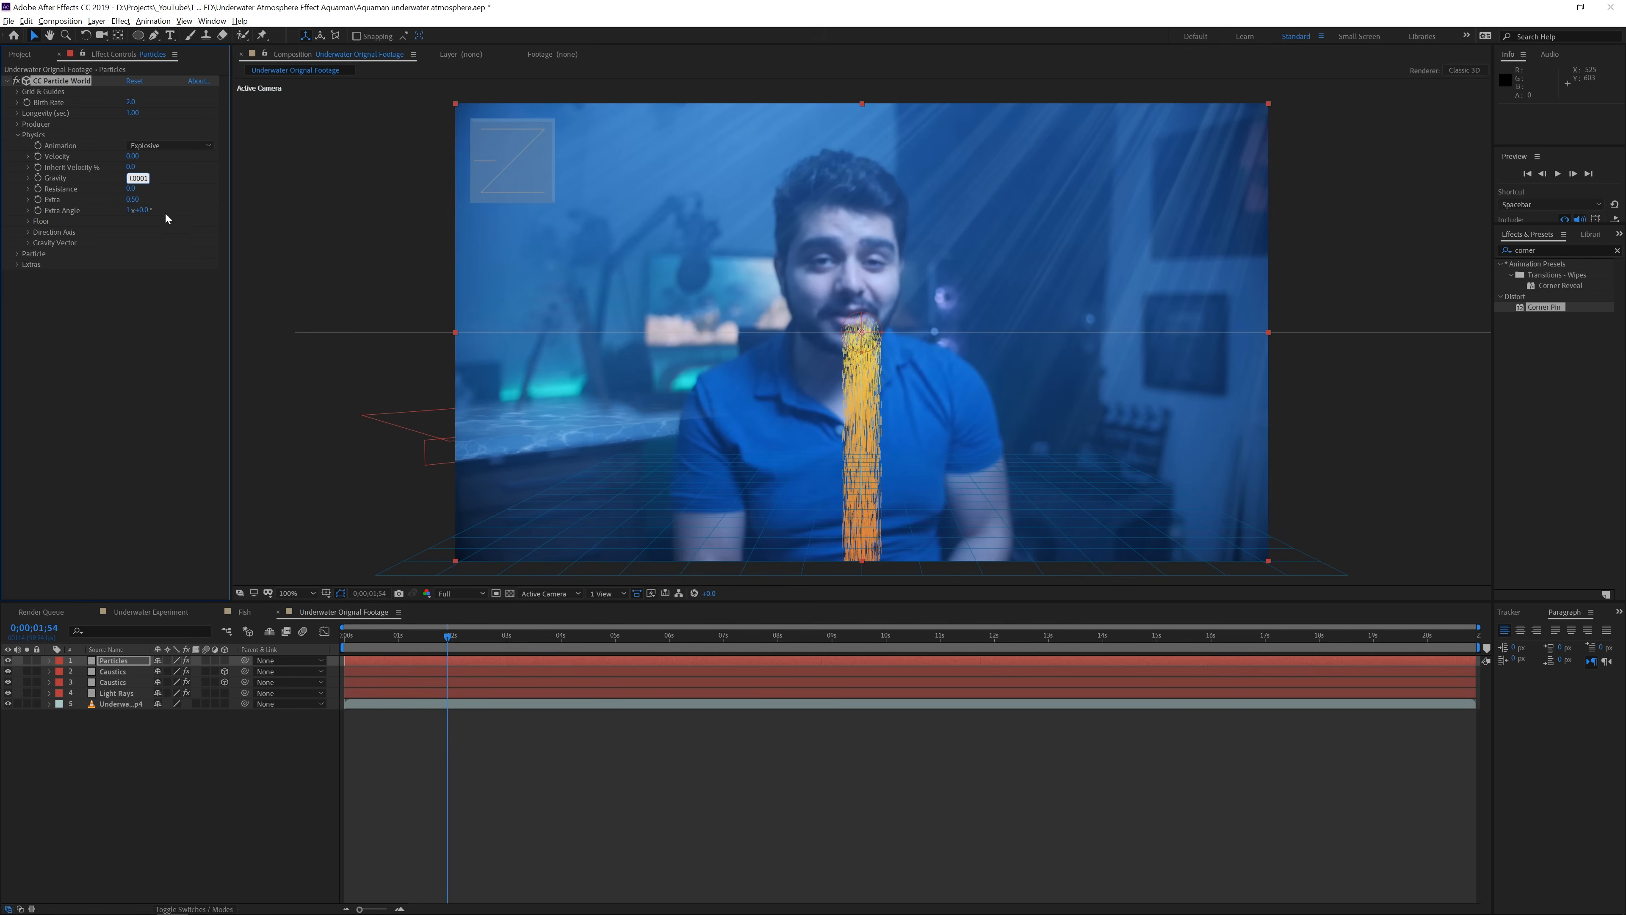
click(180, 179)
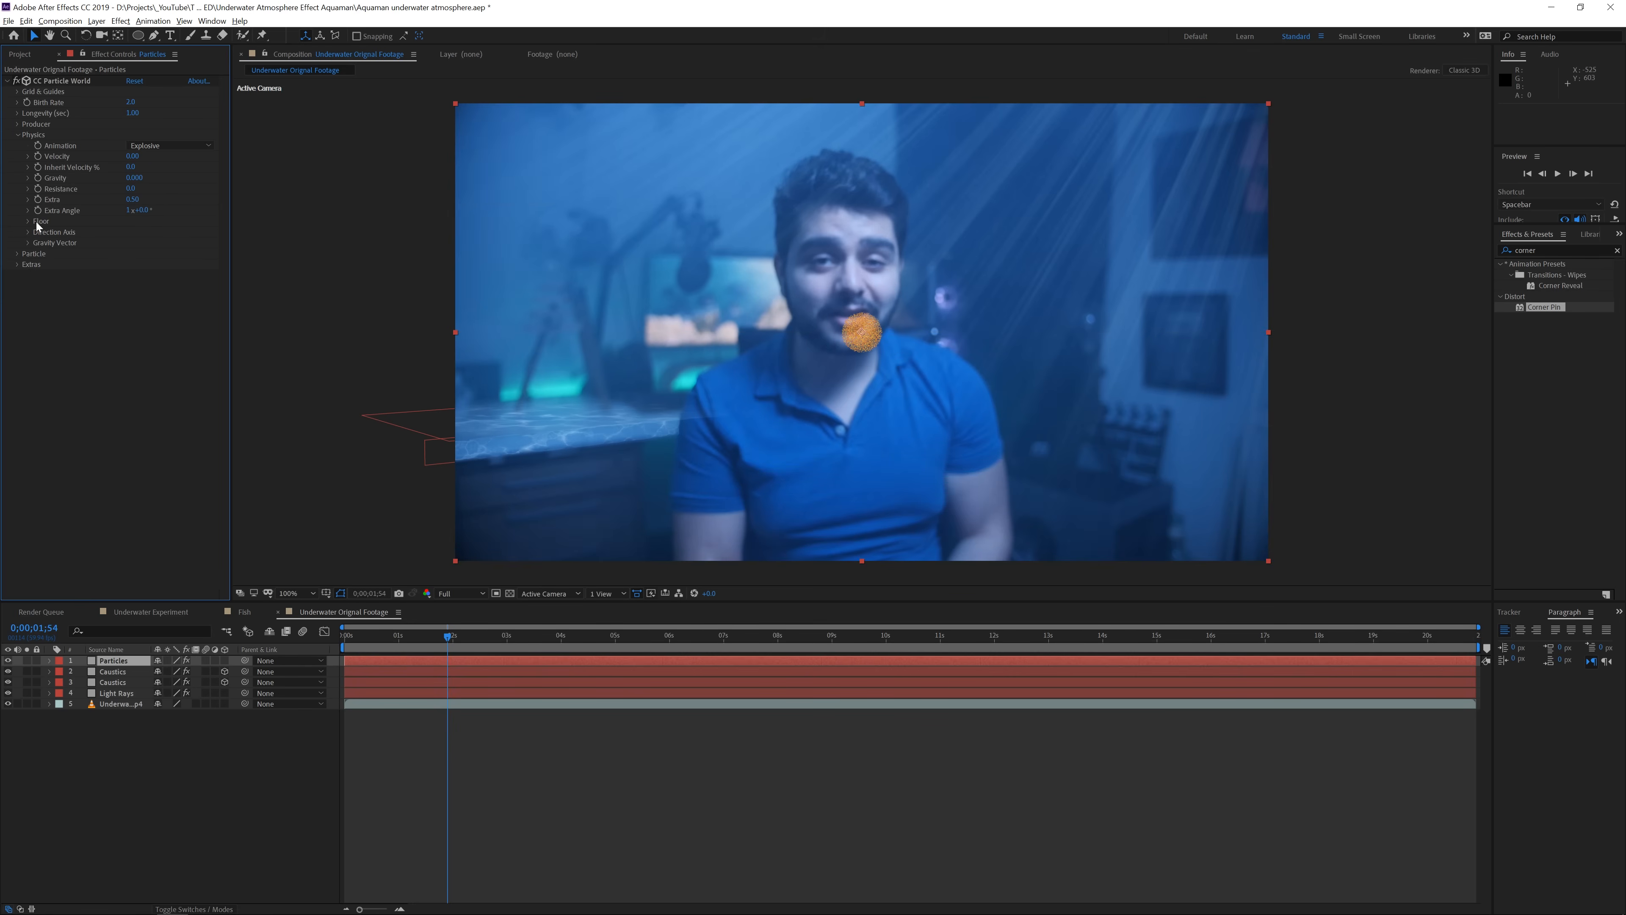
Change the particle type to Faded Sphere and set both birth size and death size to 0.1
click(18, 254)
click(149, 266)
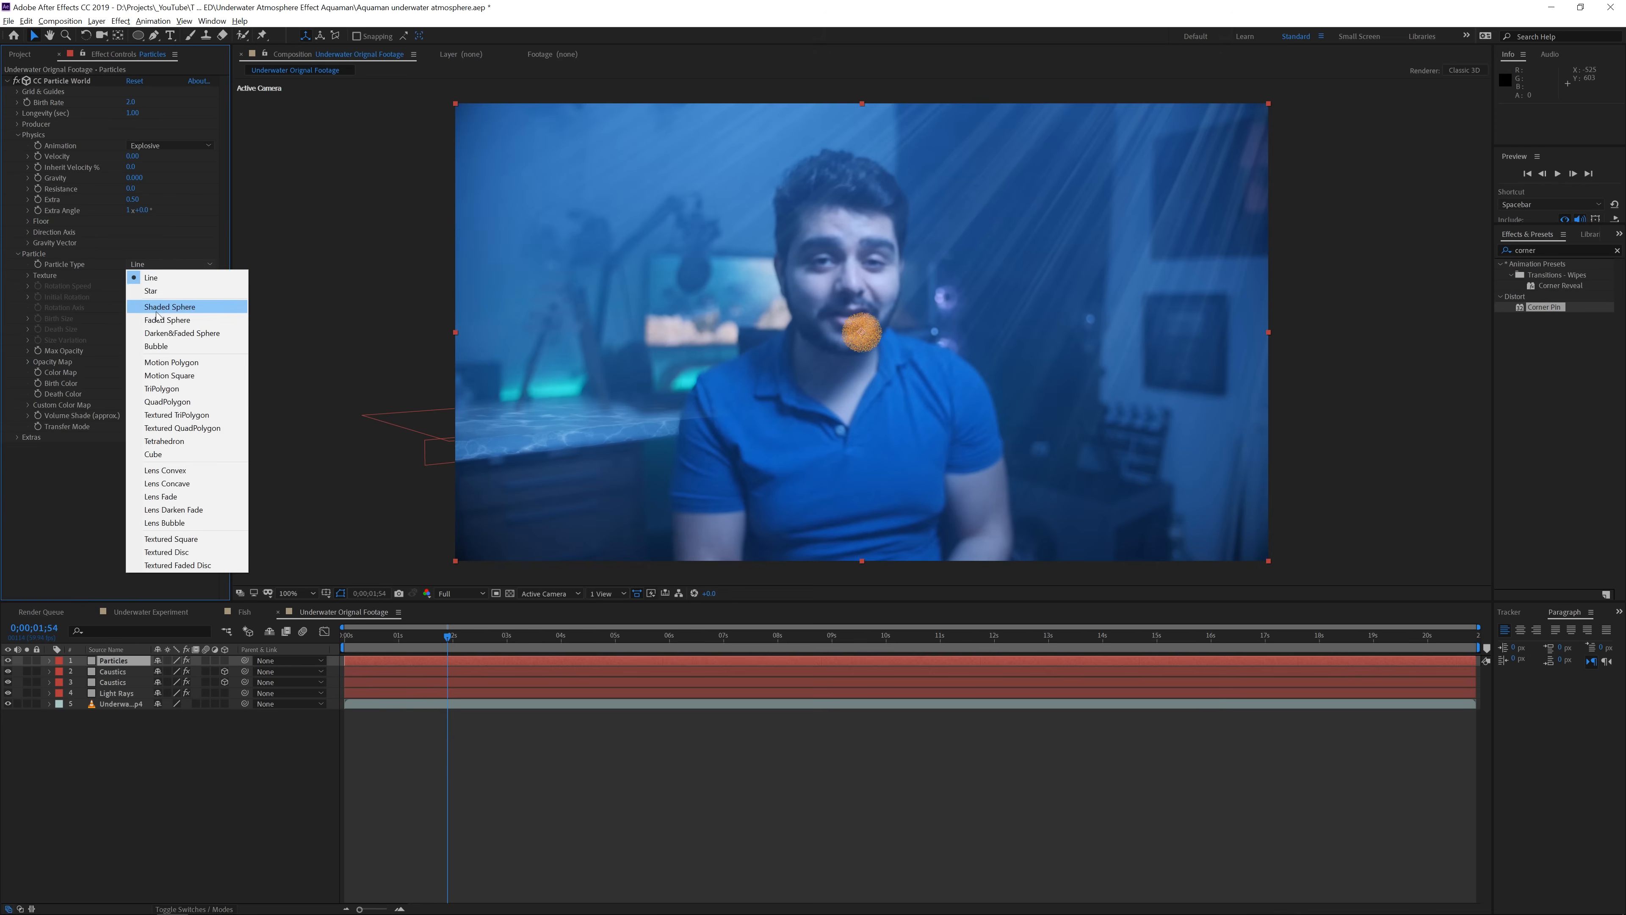
click(156, 320)
click(134, 317)
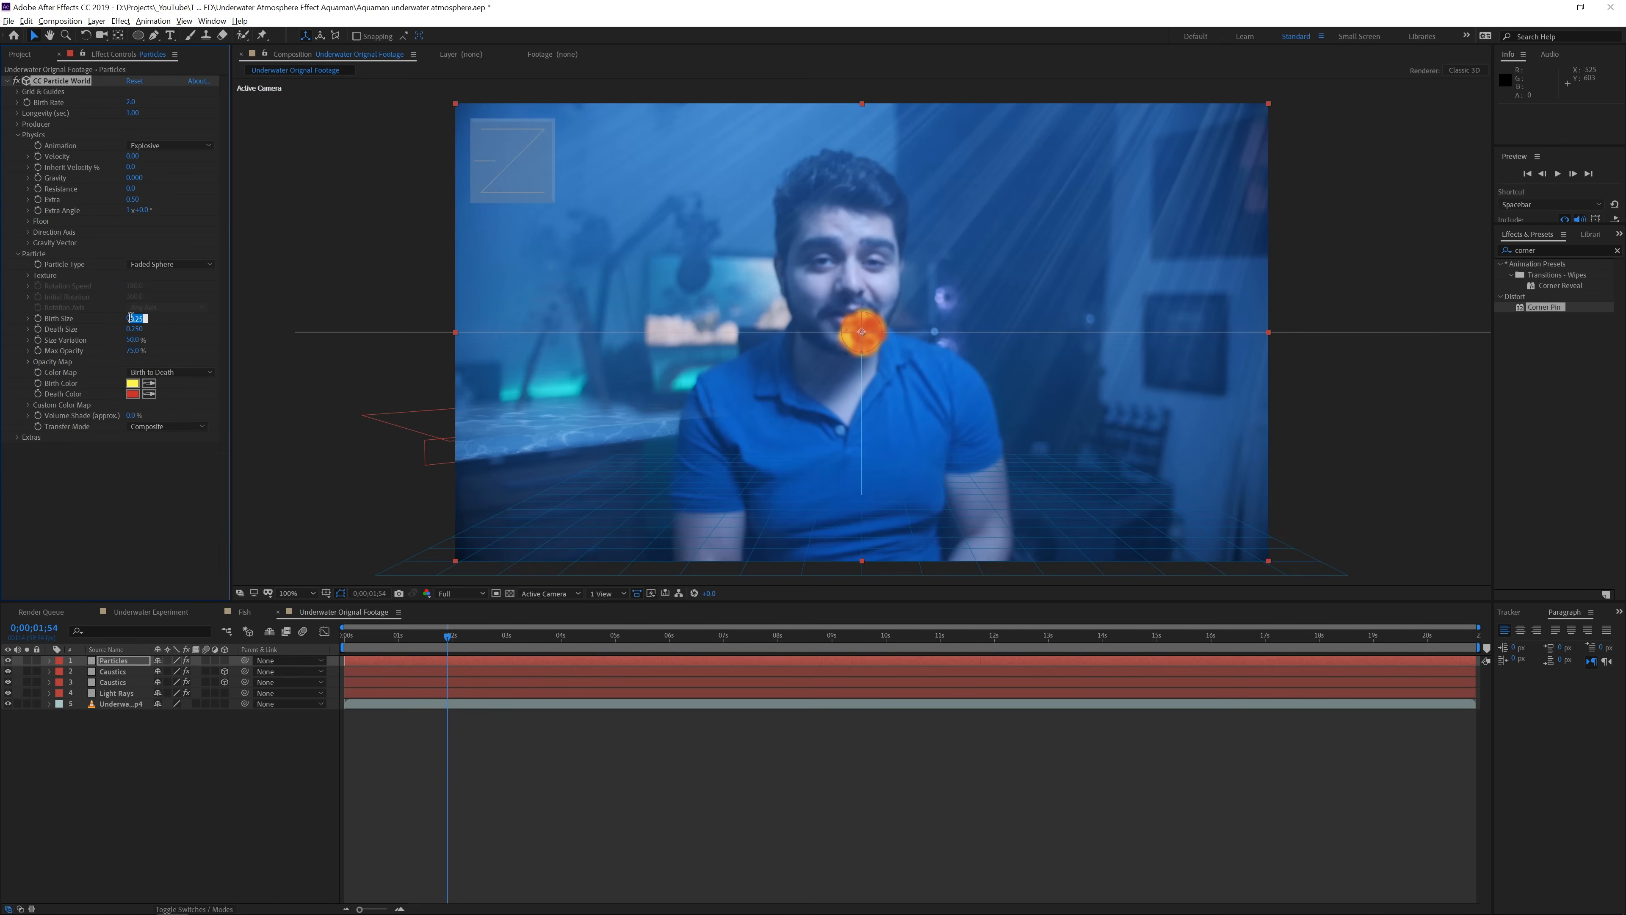
drag(140, 318, 158, 318)
click(134, 327)
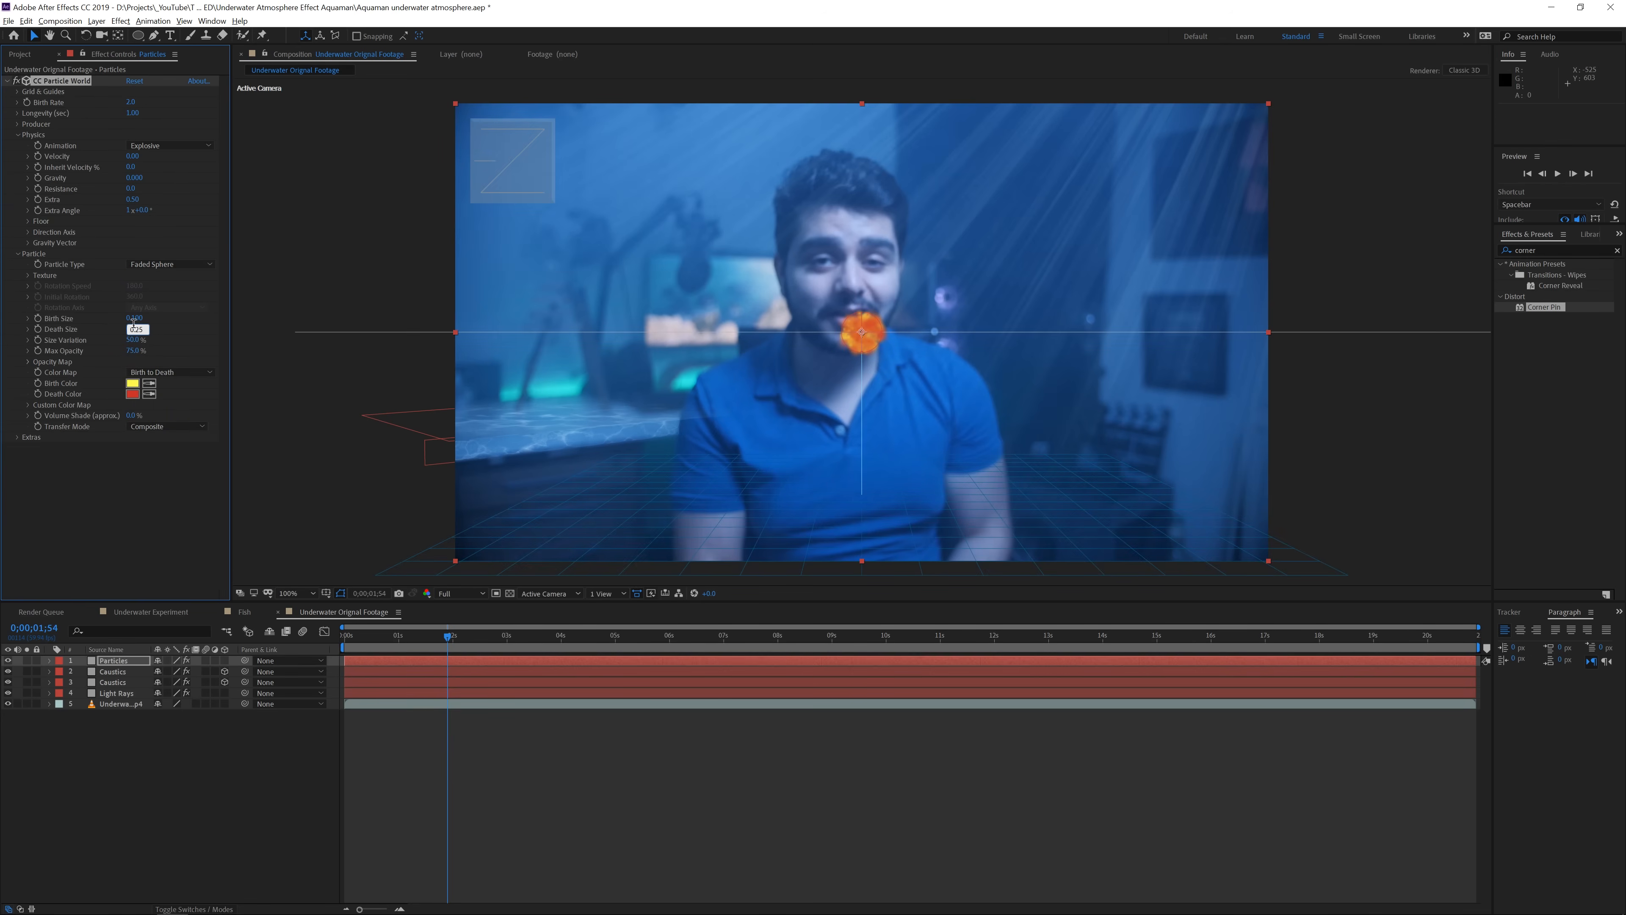
drag(136, 328, 174, 331)
text(1)
click(186, 323)
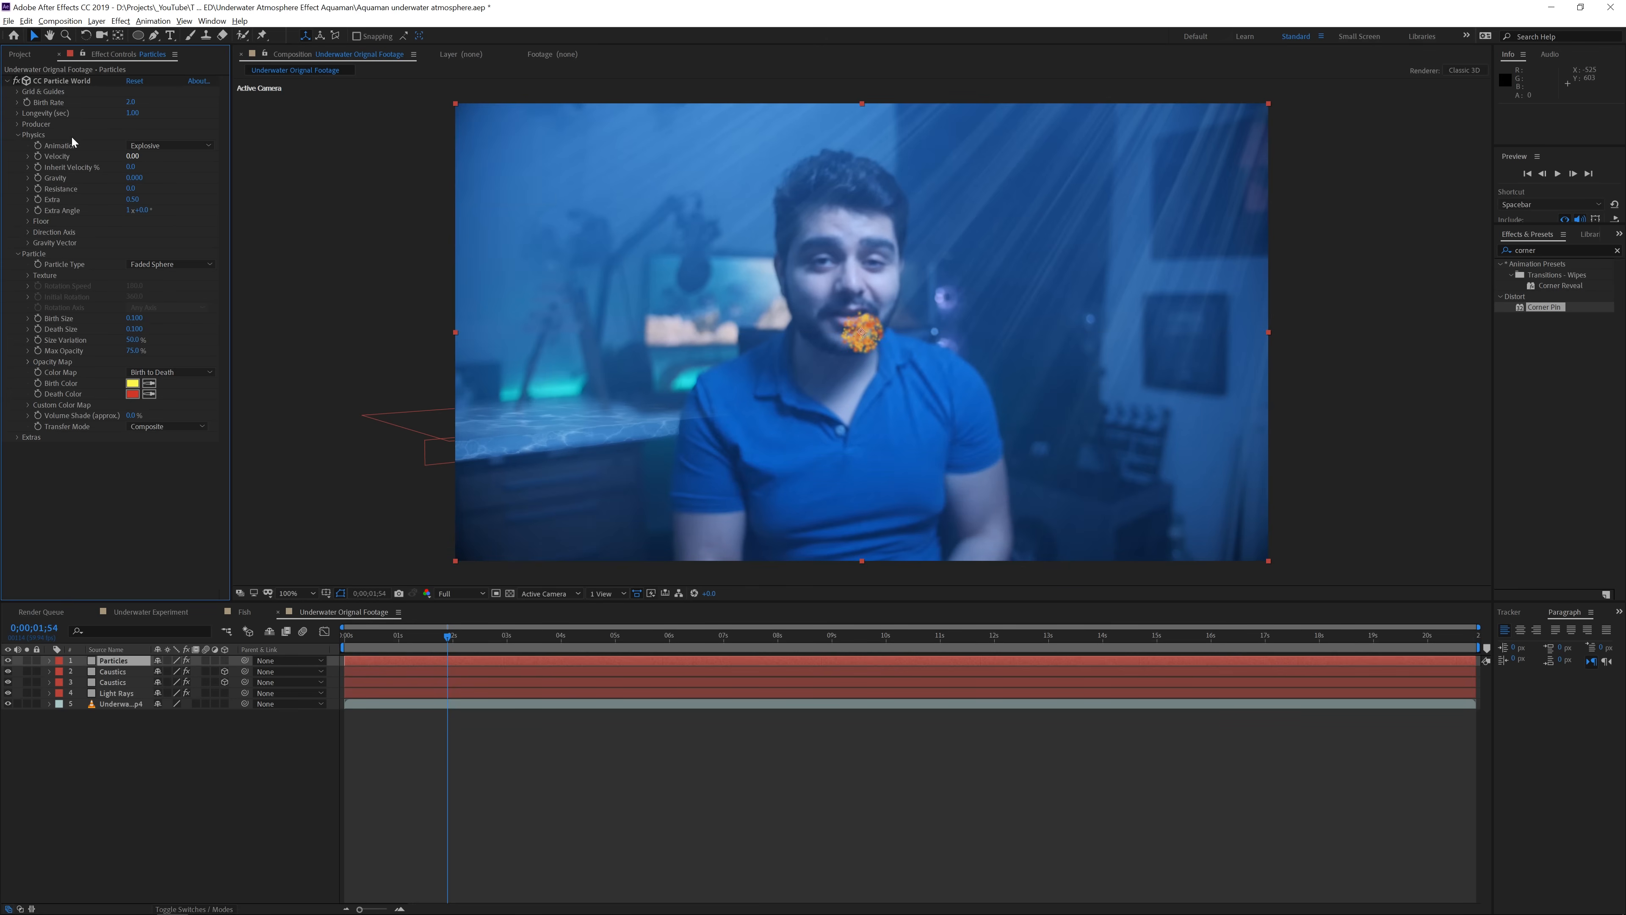
Increase the particle producer's Radius X to about 3.7 to spread the particles across the frame, and solo the Particles layer
click(17, 124)
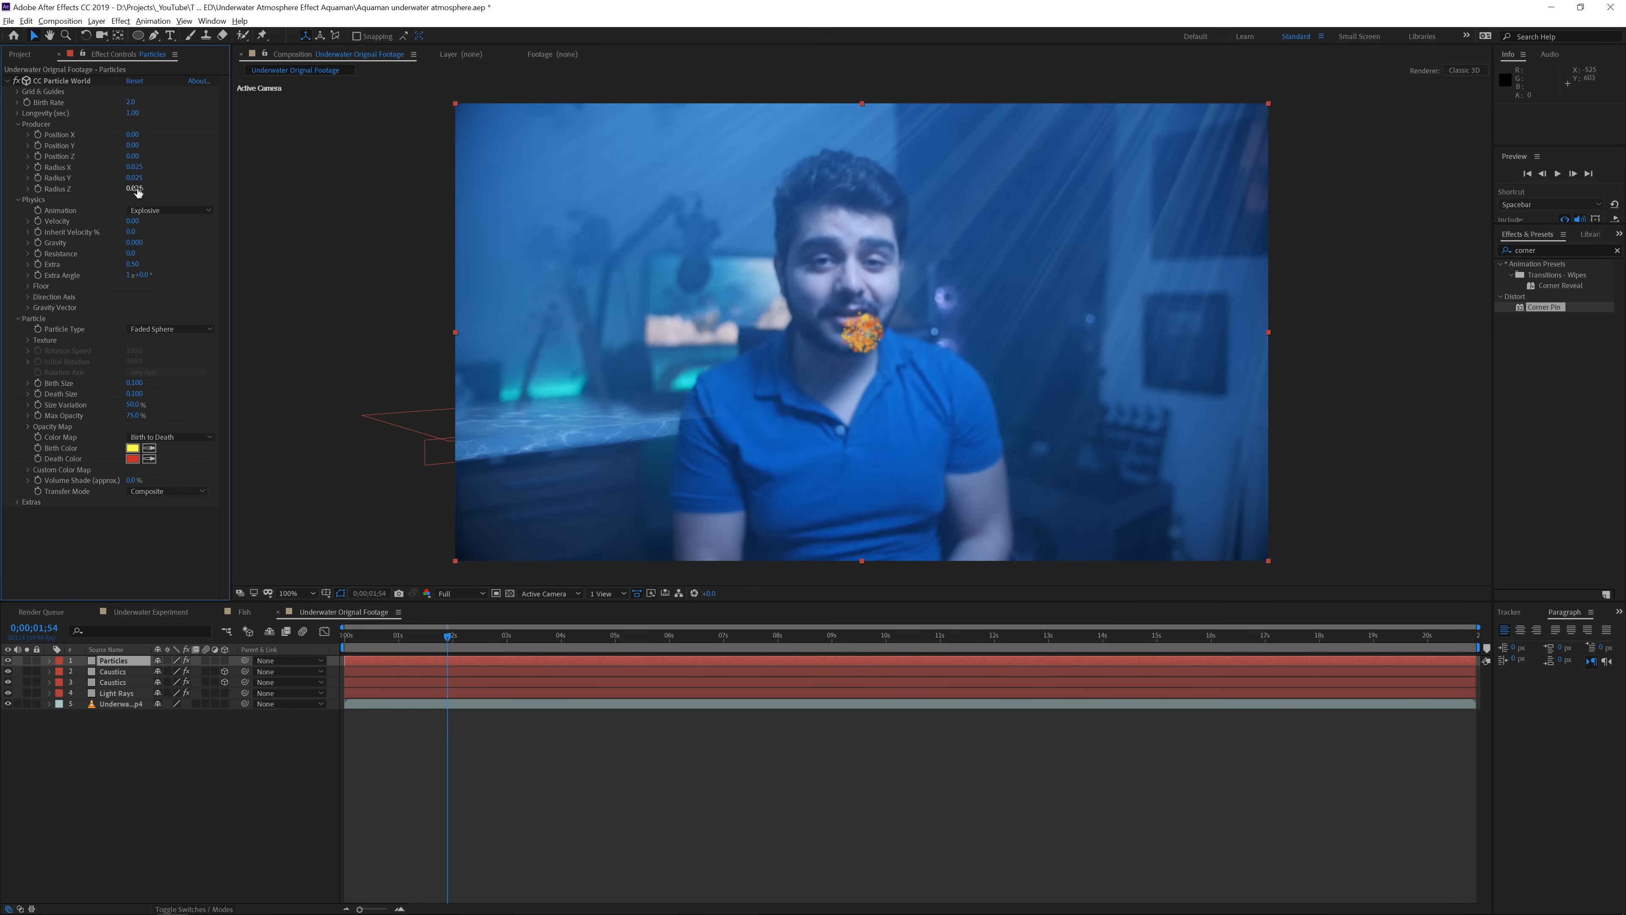
drag(135, 167, 410, 255)
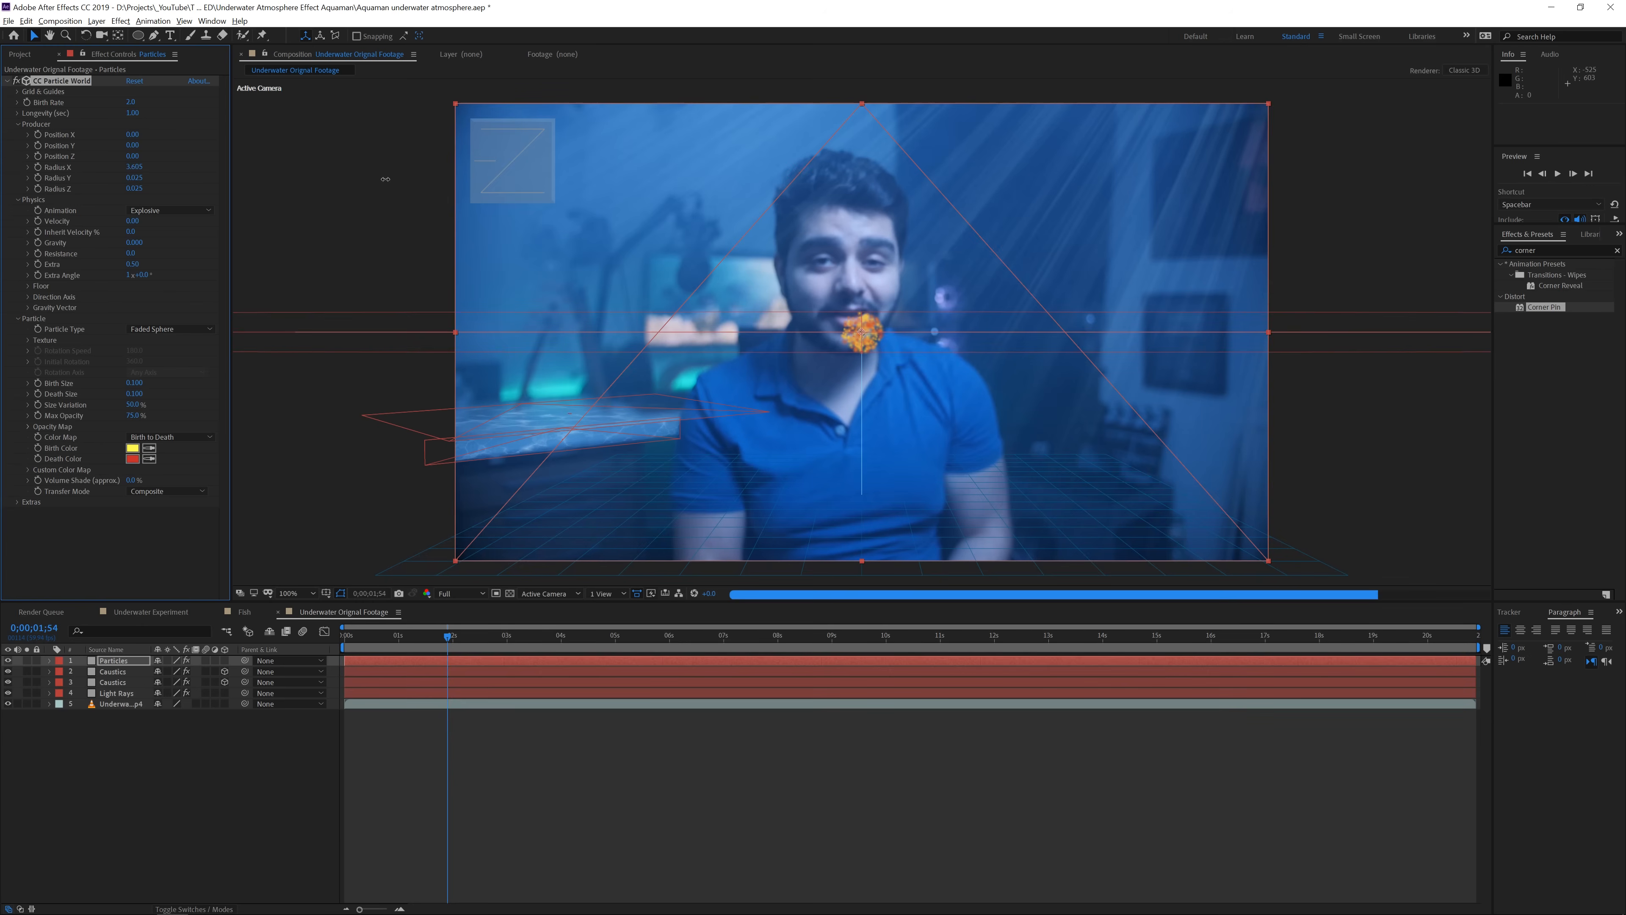
click(26, 660)
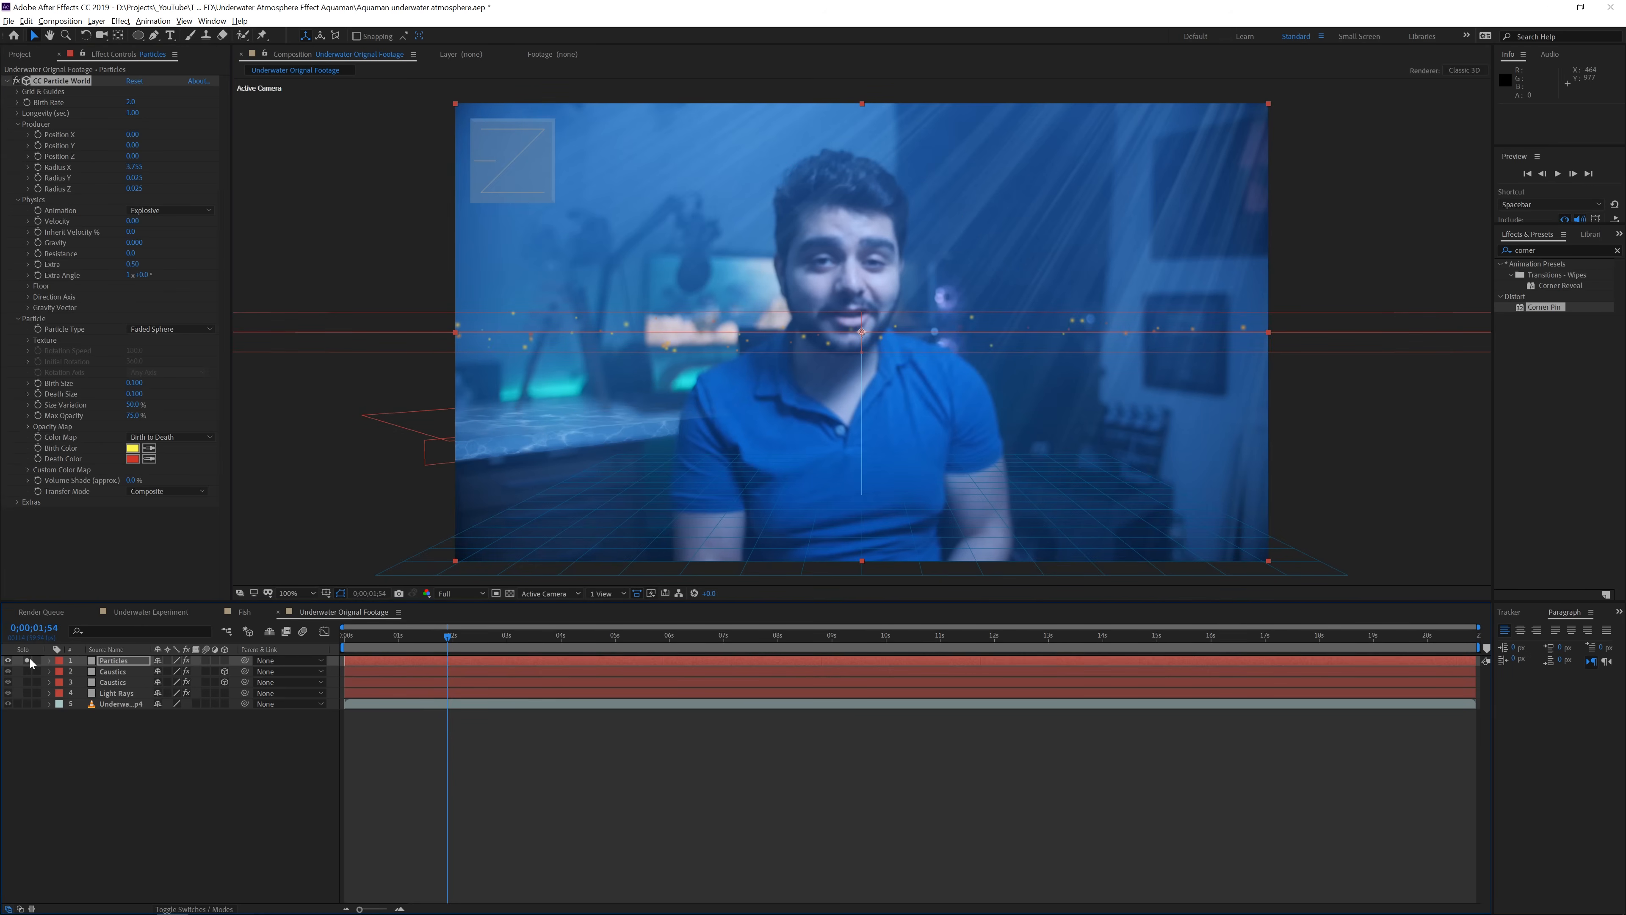
Widen the particle producer's Radius Y and Radius Z, and set its Radius X to 2
drag(139, 179, 286, 169)
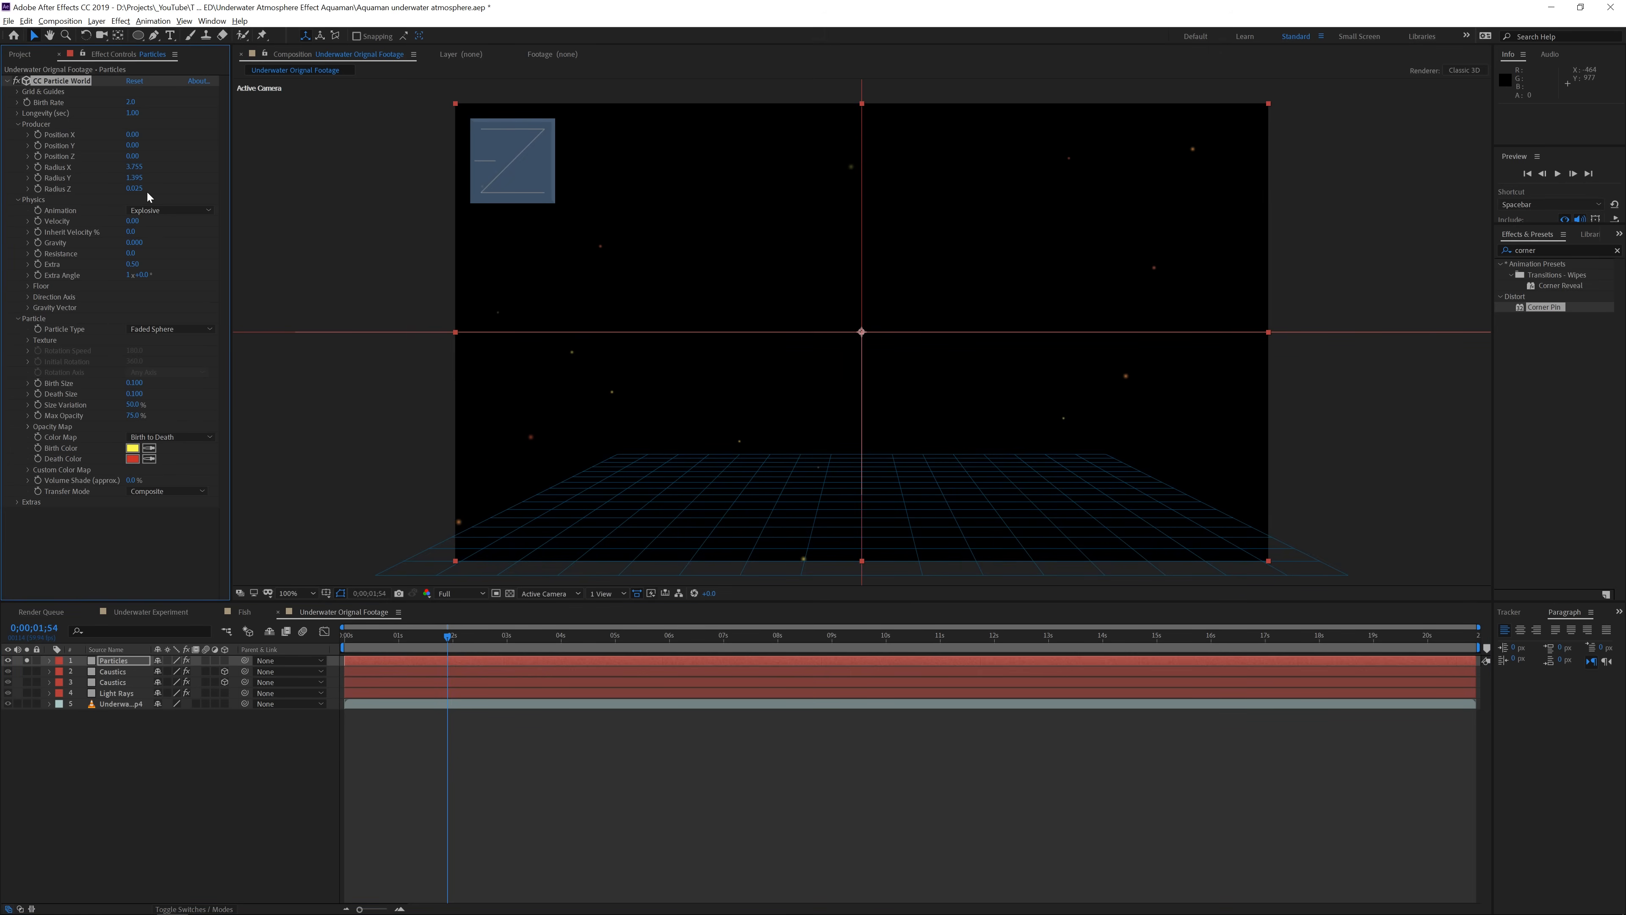
drag(135, 190, 183, 189)
click(138, 167)
text(2)
key(Return)
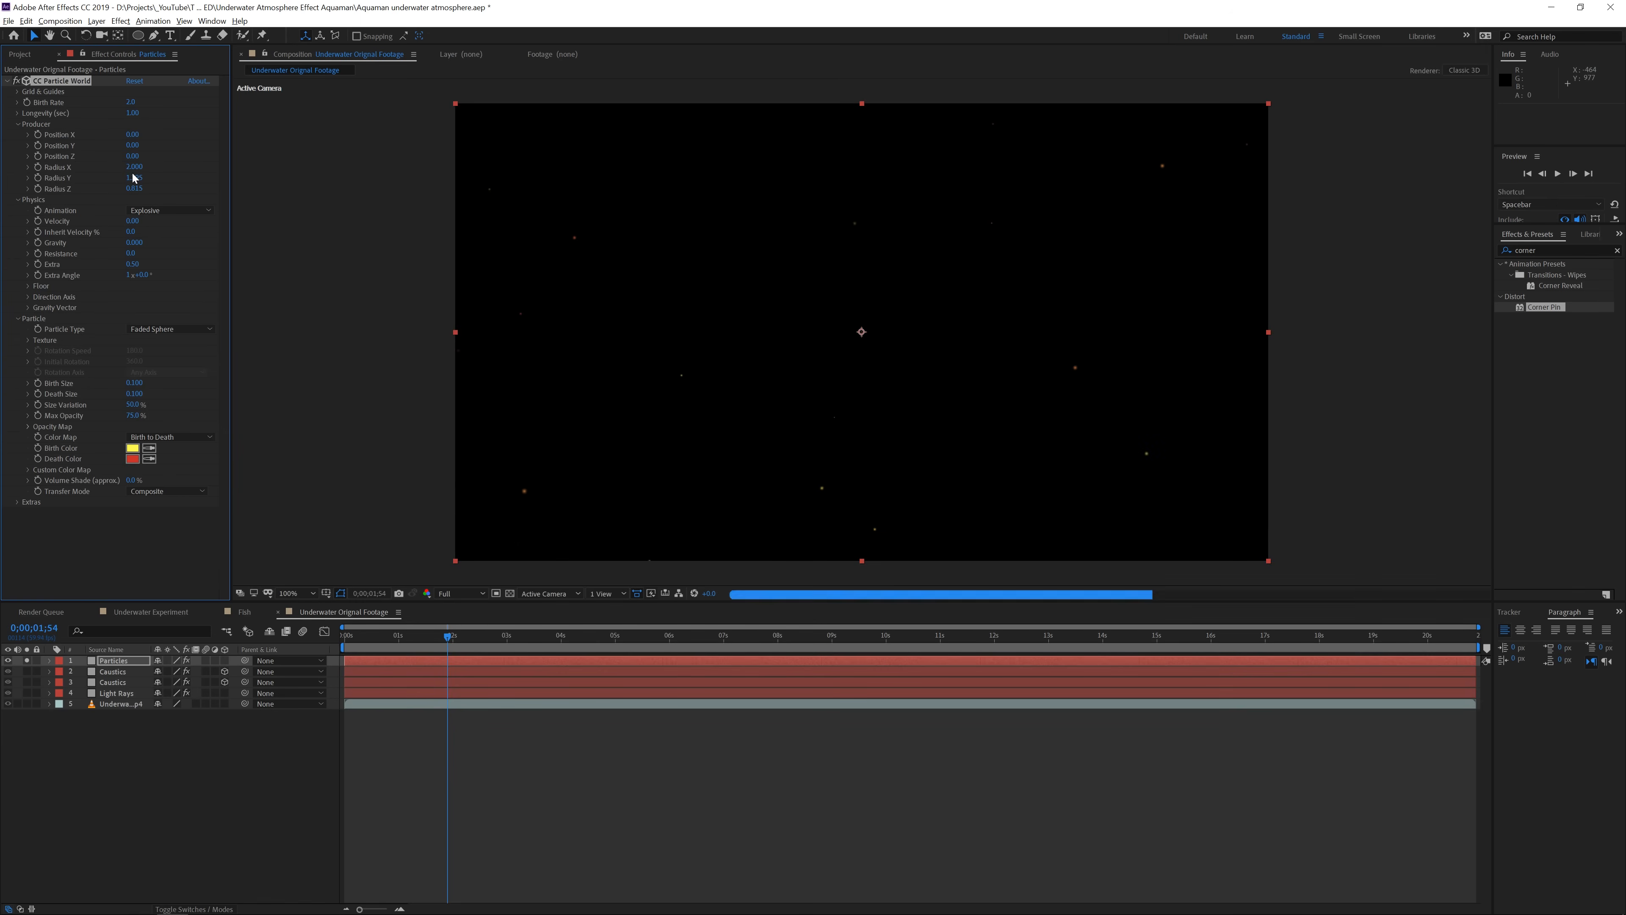
Set the Radius Y and Radius Z of the Particles layer's producer to 2
key(ctrl+Down)
click(114, 660)
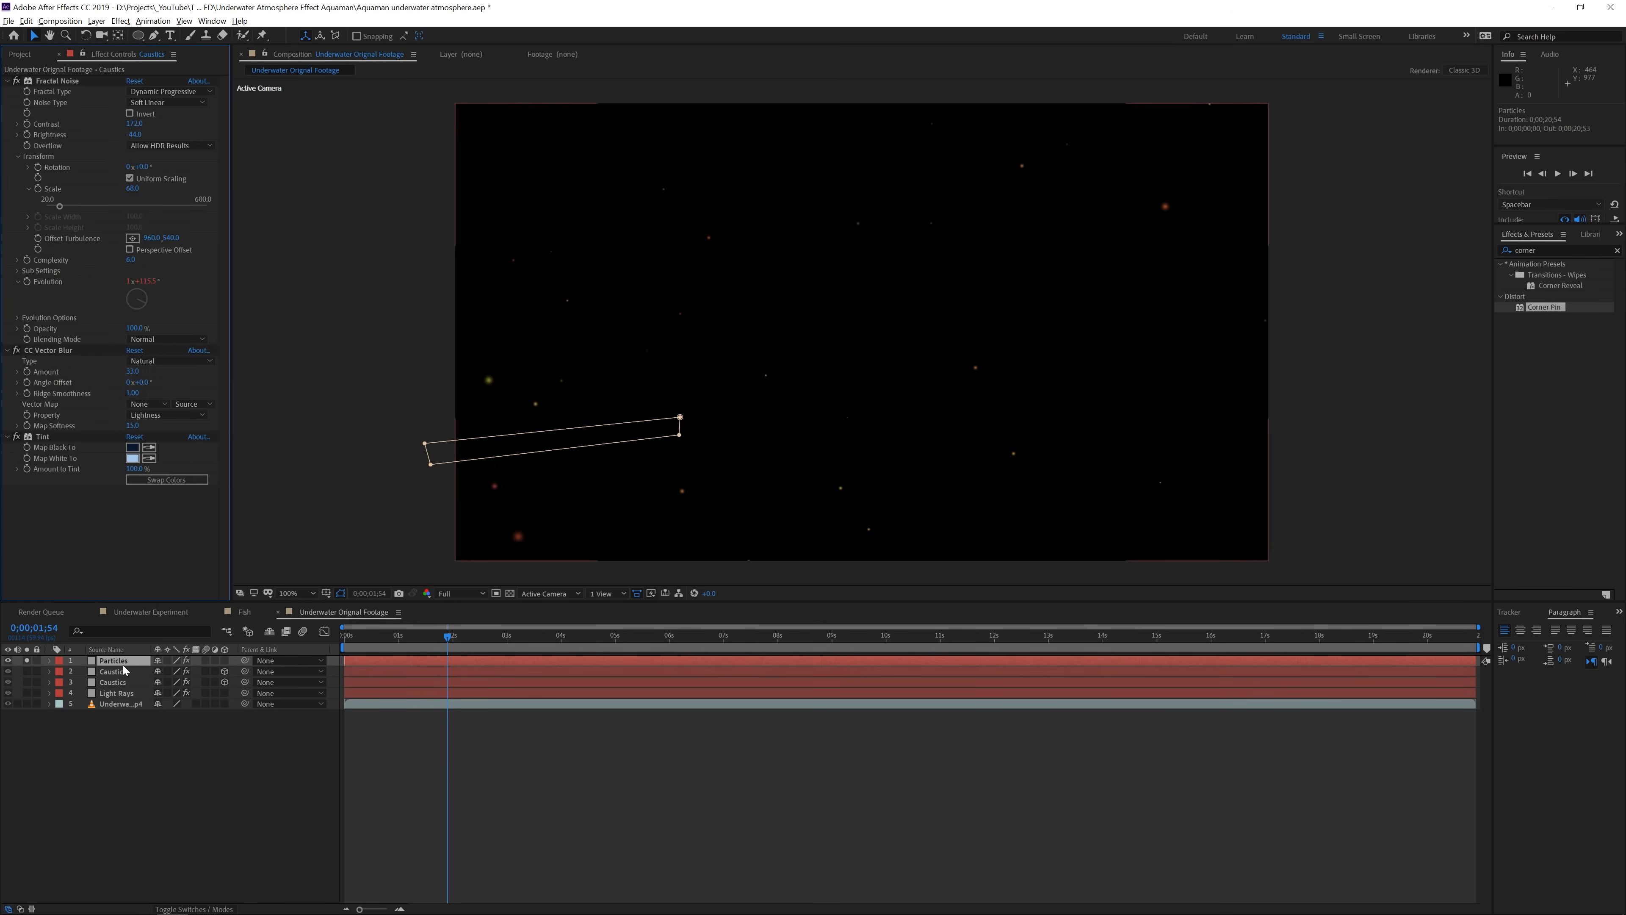
click(133, 180)
text(2)
key(Return)
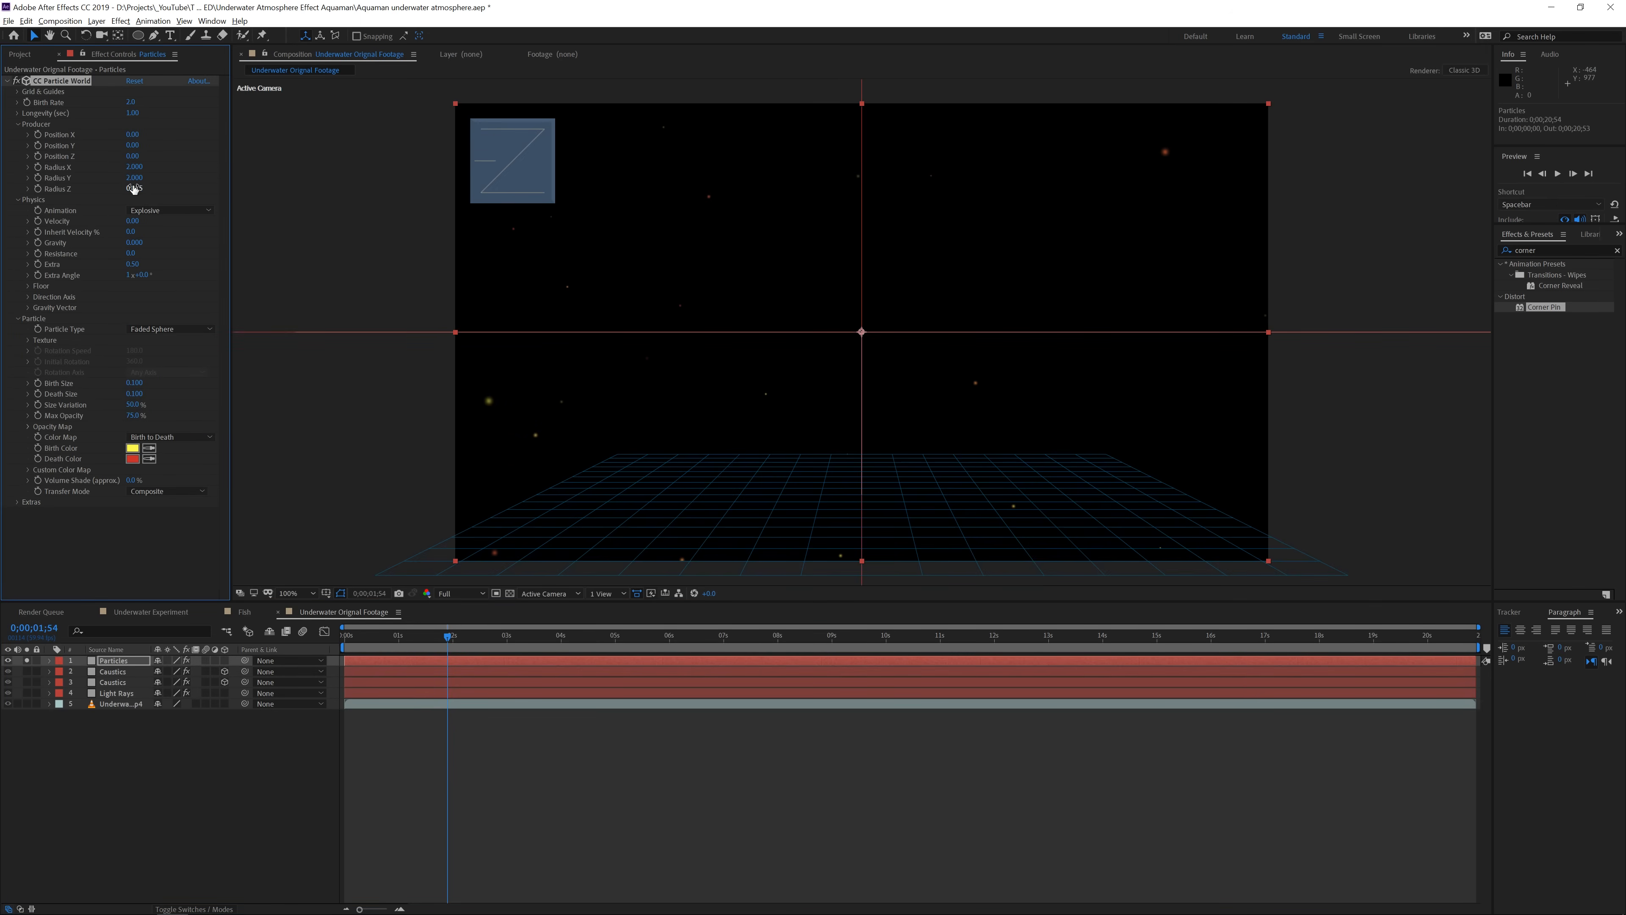
click(132, 190)
text(2)
key(Return)
Raise the birth rate of the particles to 15
click(131, 103)
text(5)
key(Return)
click(133, 102)
text(15)
key(Return)
Change the particles' birth color to a pale blue and their death color to a deeper medium blue
click(131, 448)
click(1367, 505)
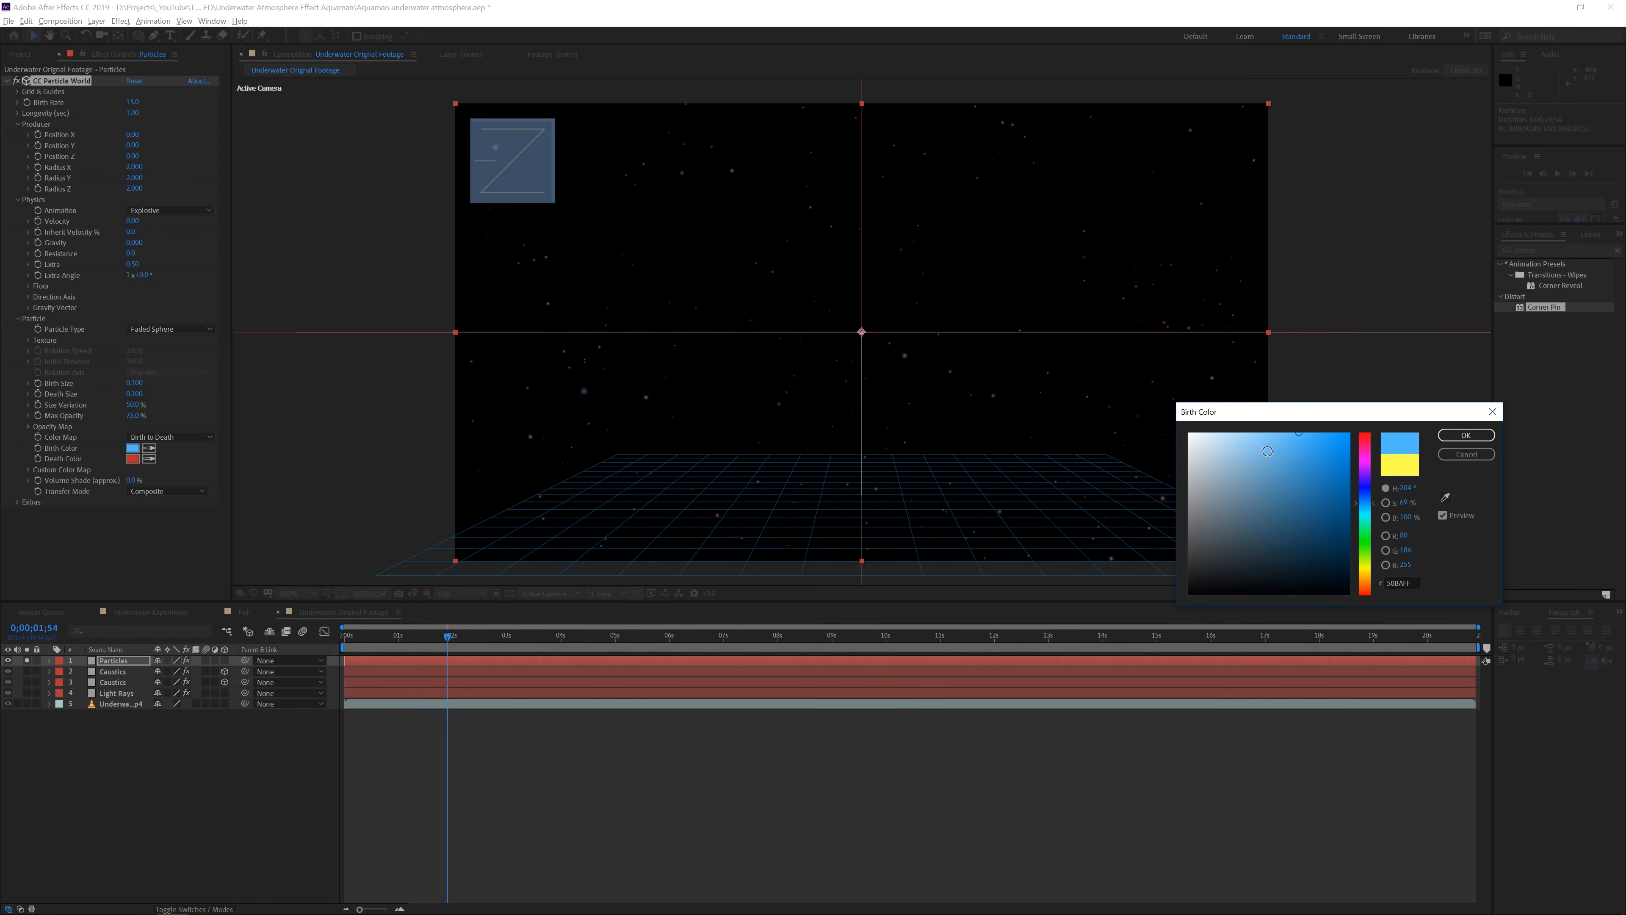
drag(1268, 451, 1231, 446)
key(Return)
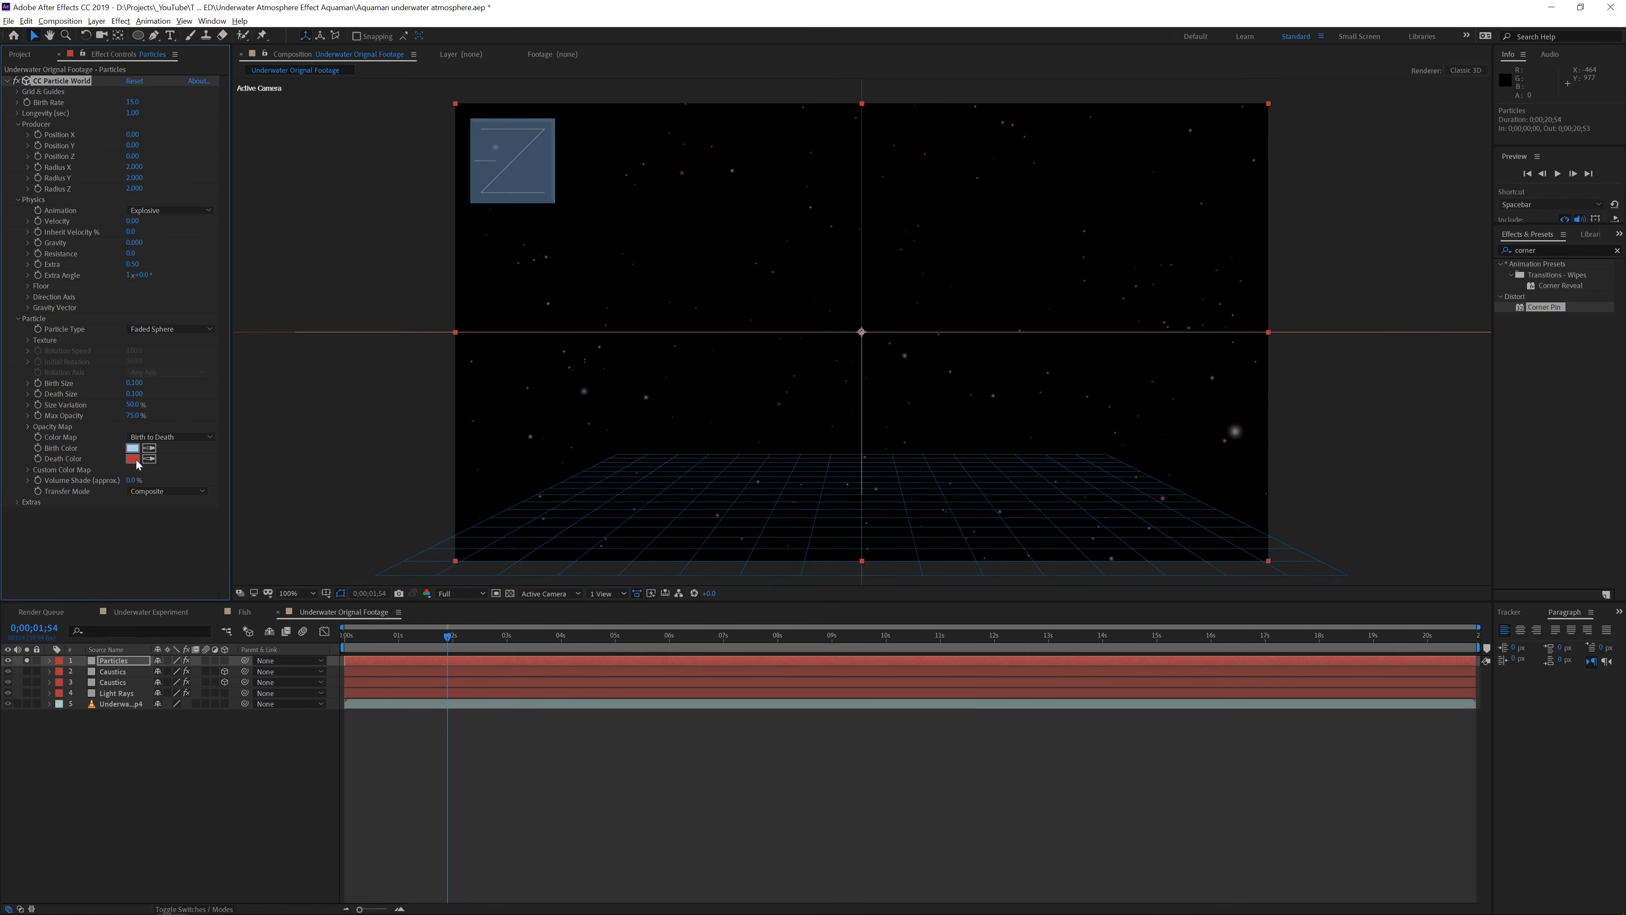
click(133, 459)
click(1364, 495)
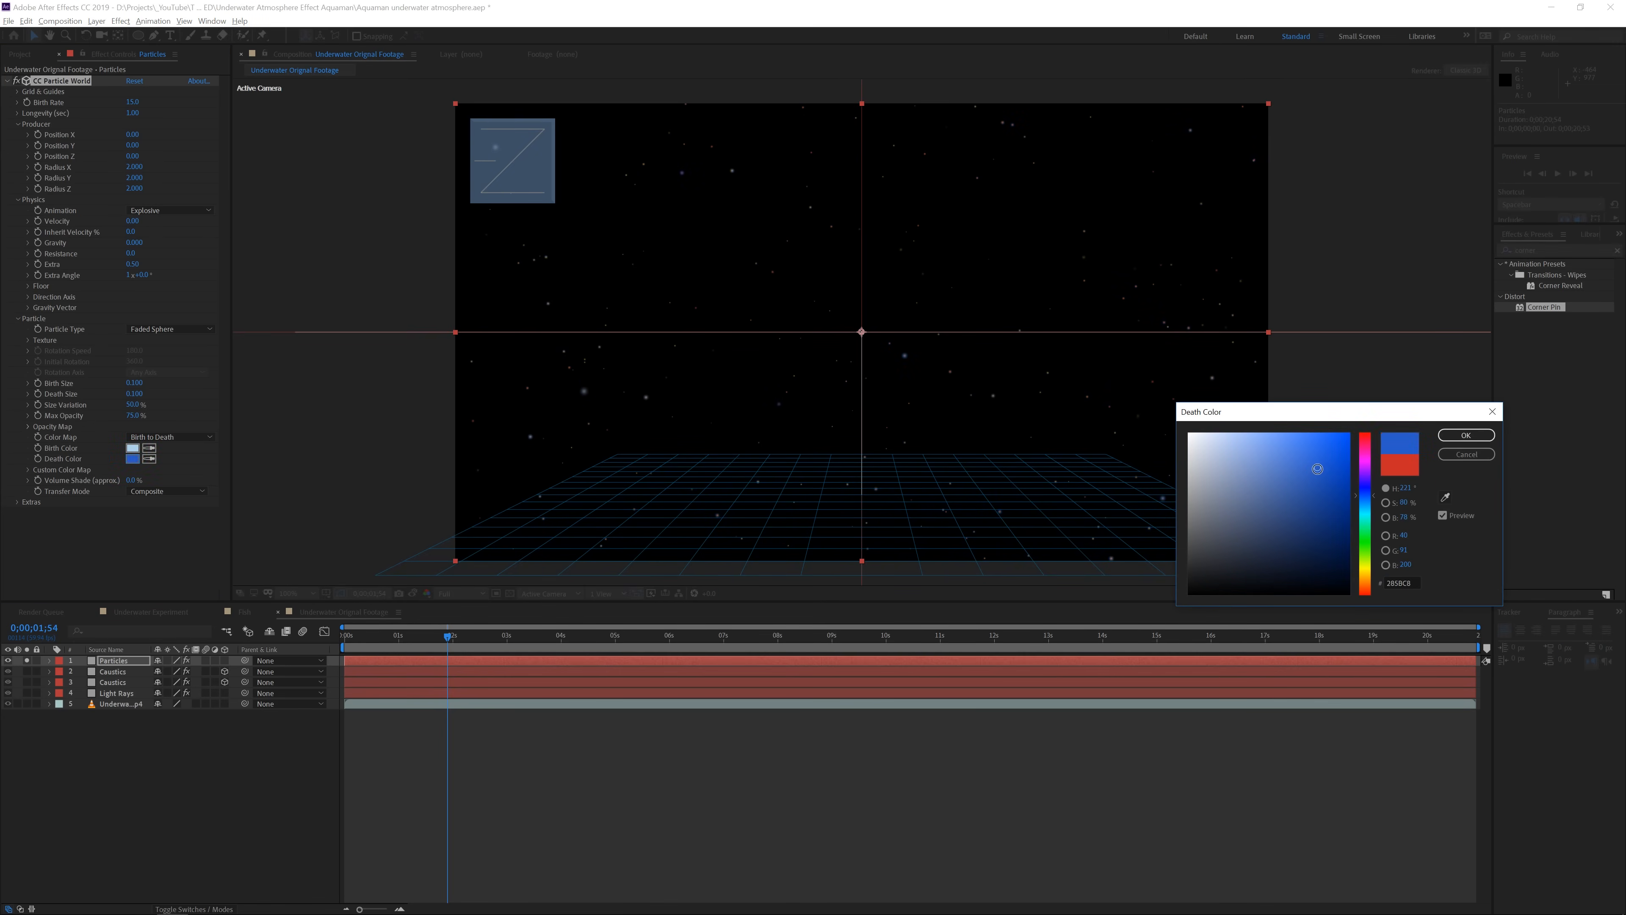
key(Return)
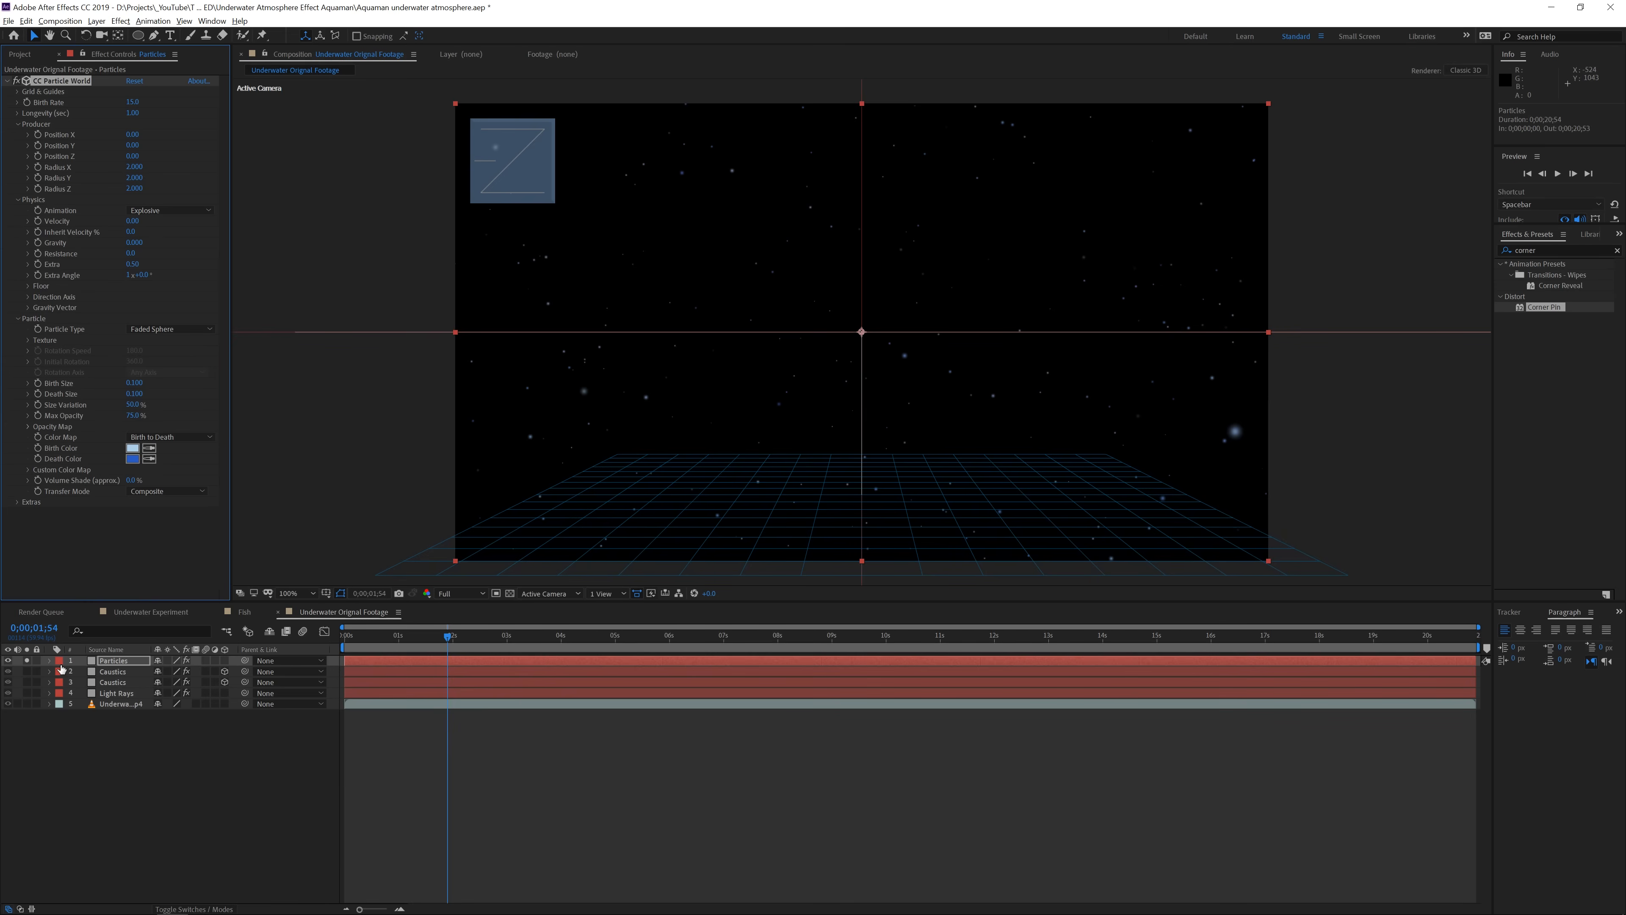
Unsolo the Particles layer and turn off the CC Particle World grid guide
click(27, 661)
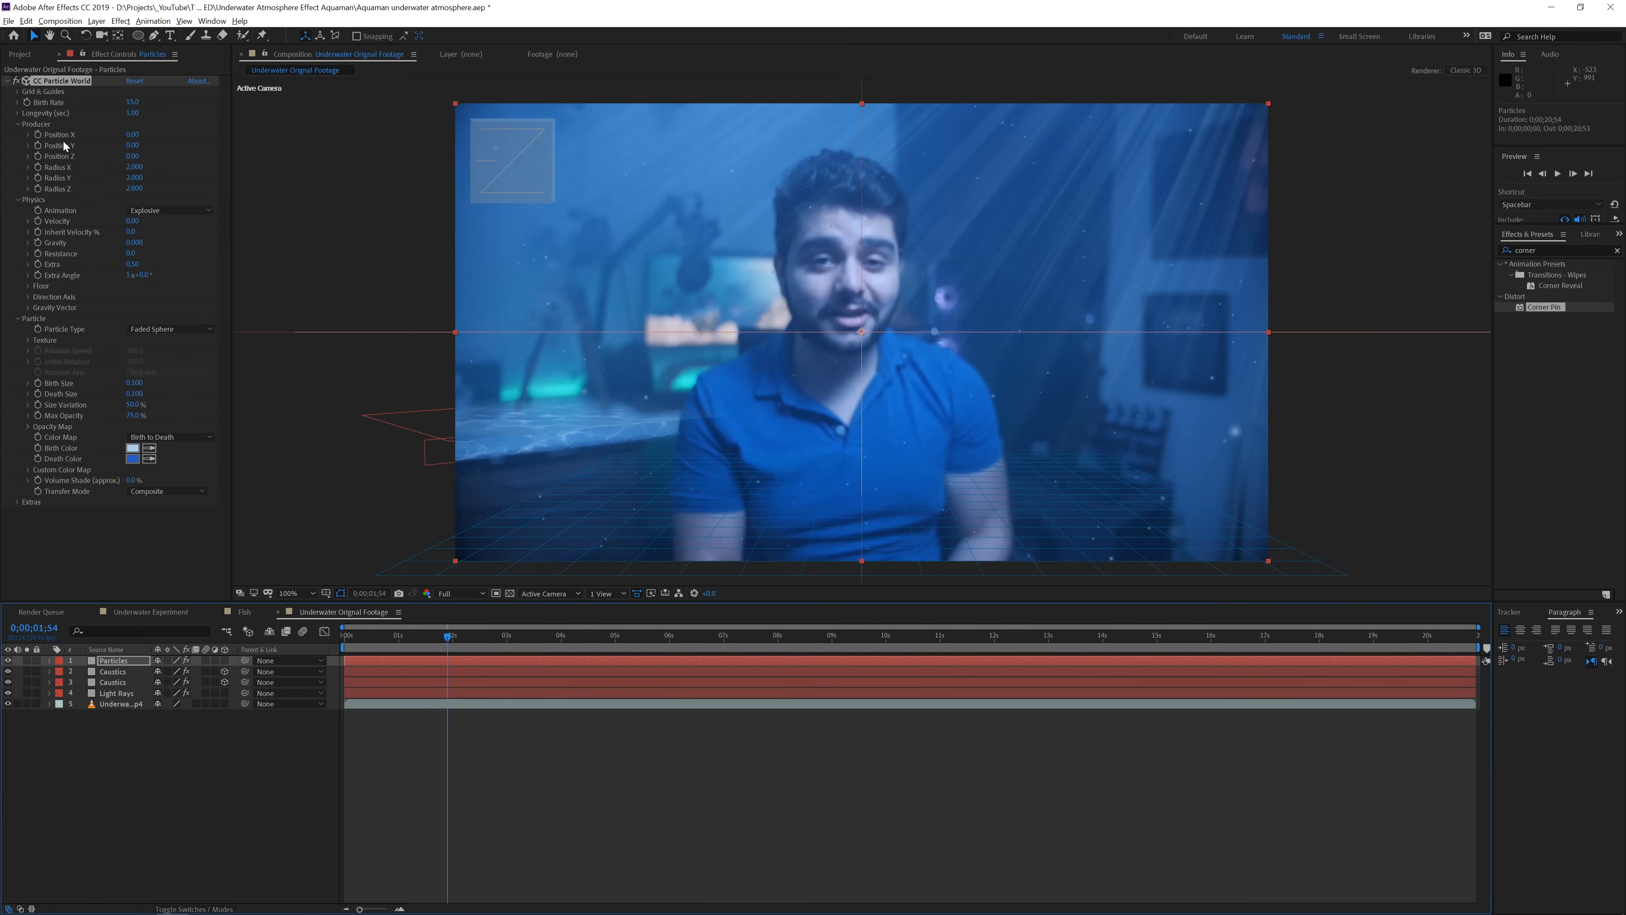
click(18, 92)
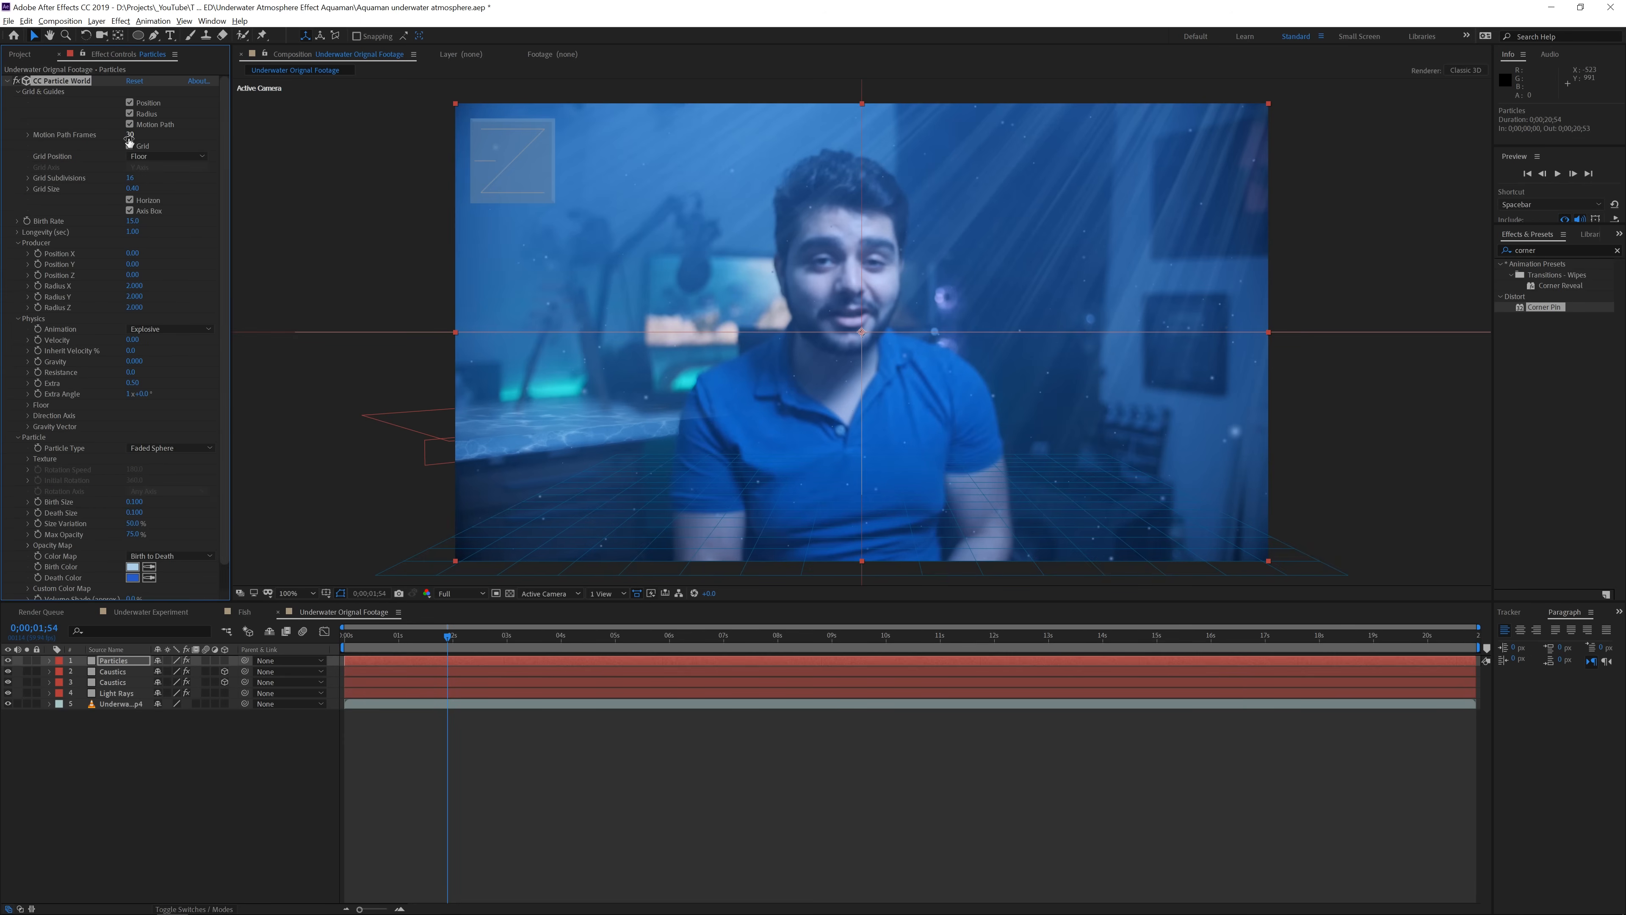
click(129, 145)
click(214, 854)
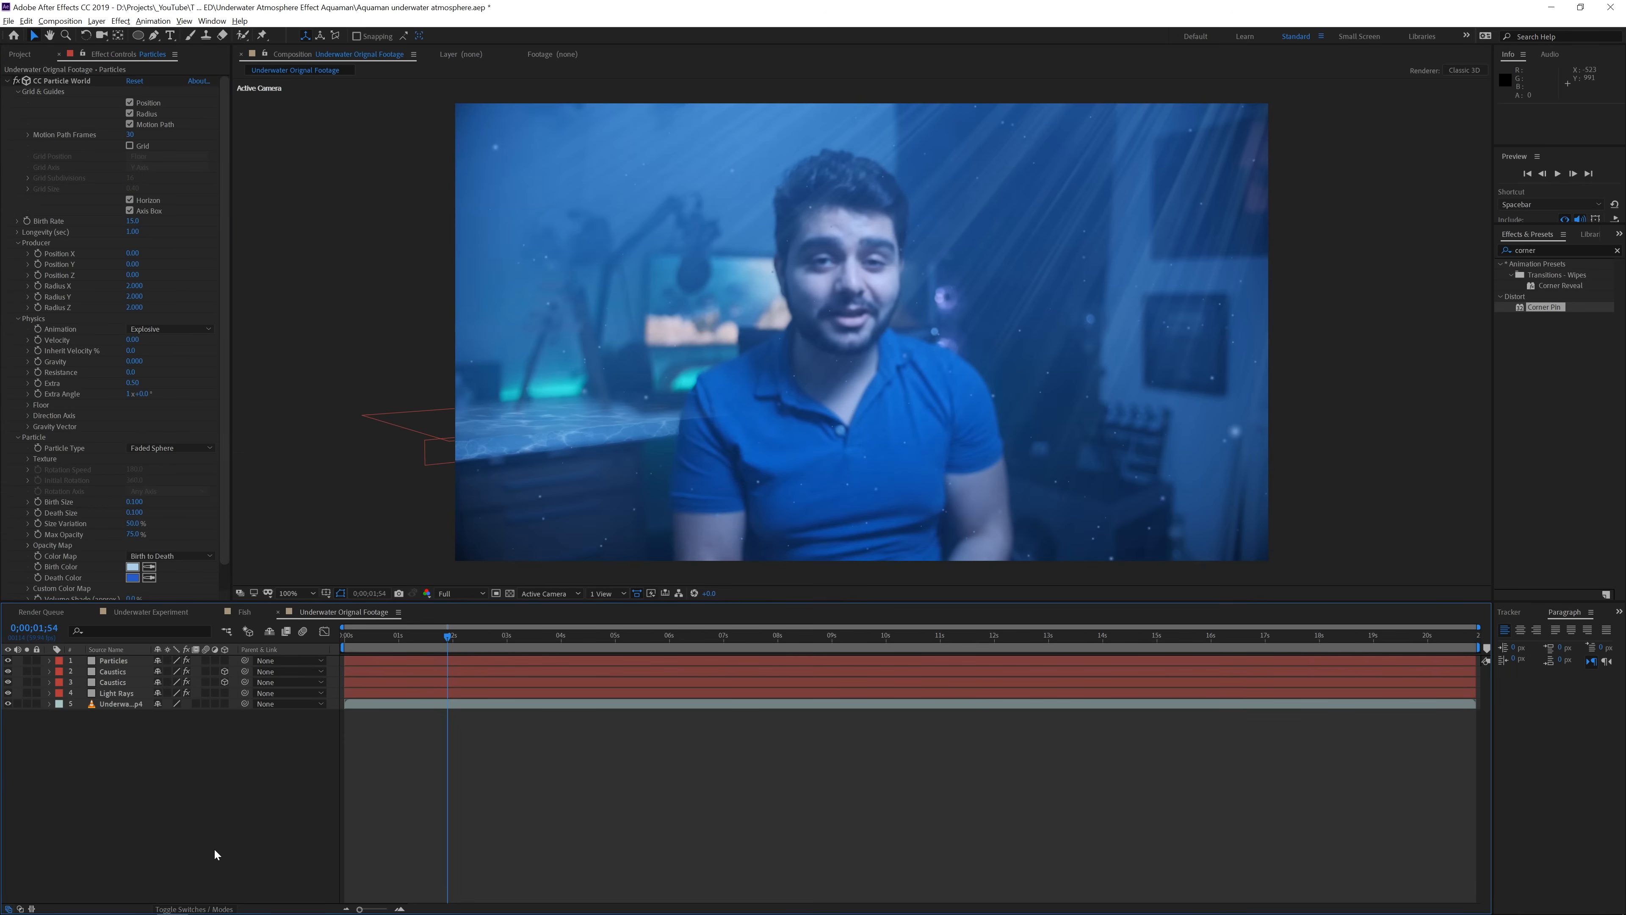
Apply the Camera Lens Blur effect to the Particles layer
click(115, 660)
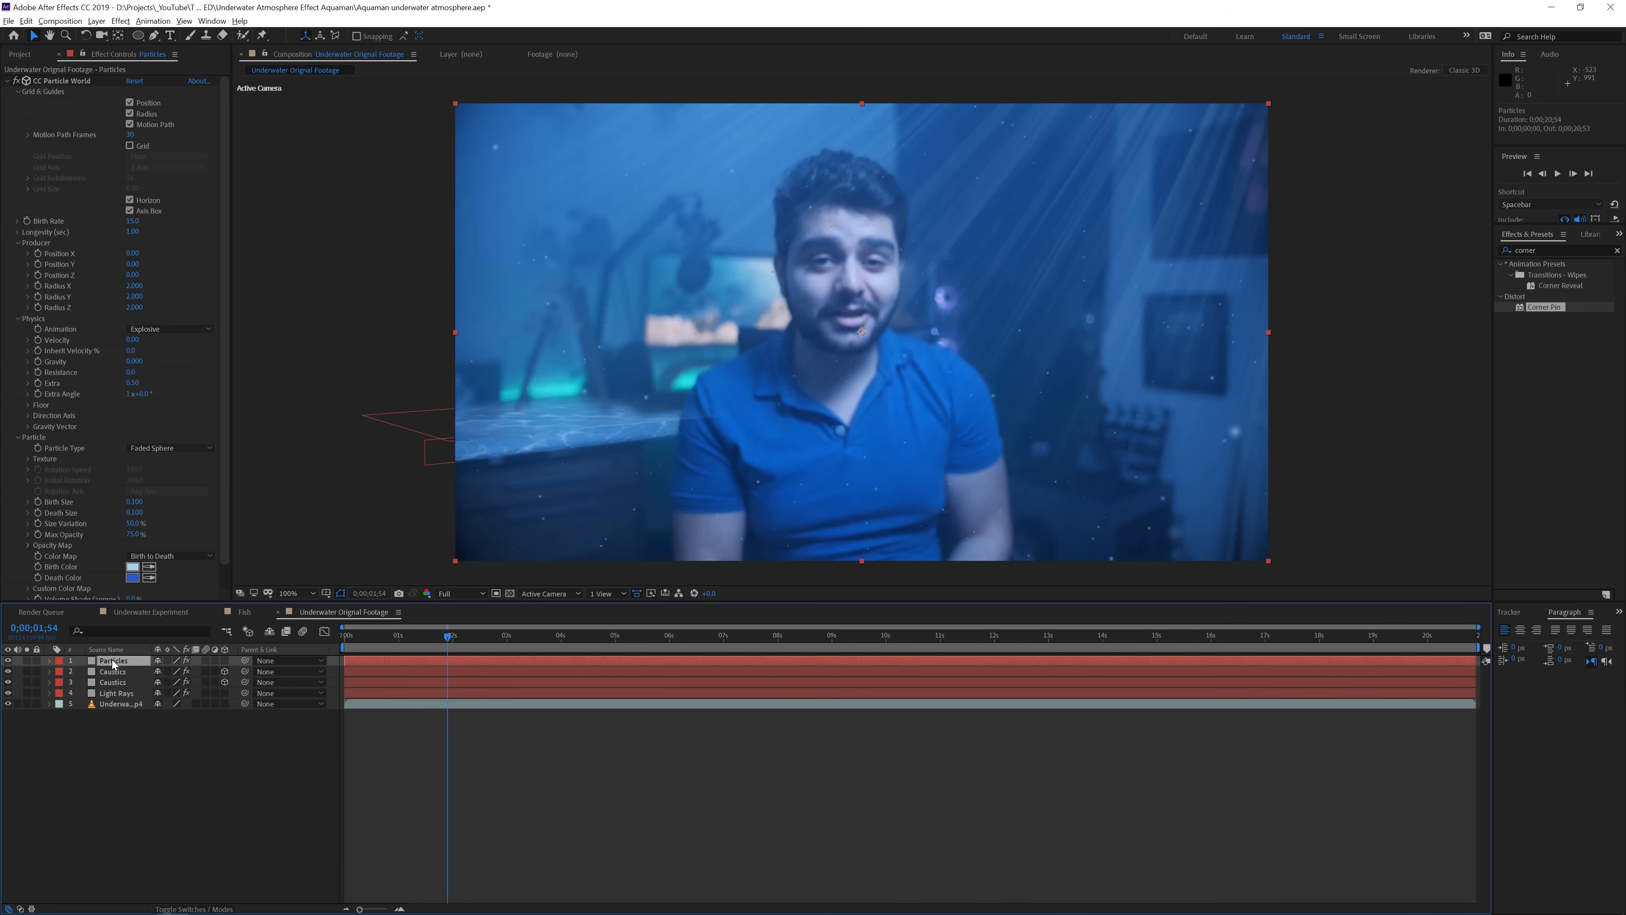
click(121, 20)
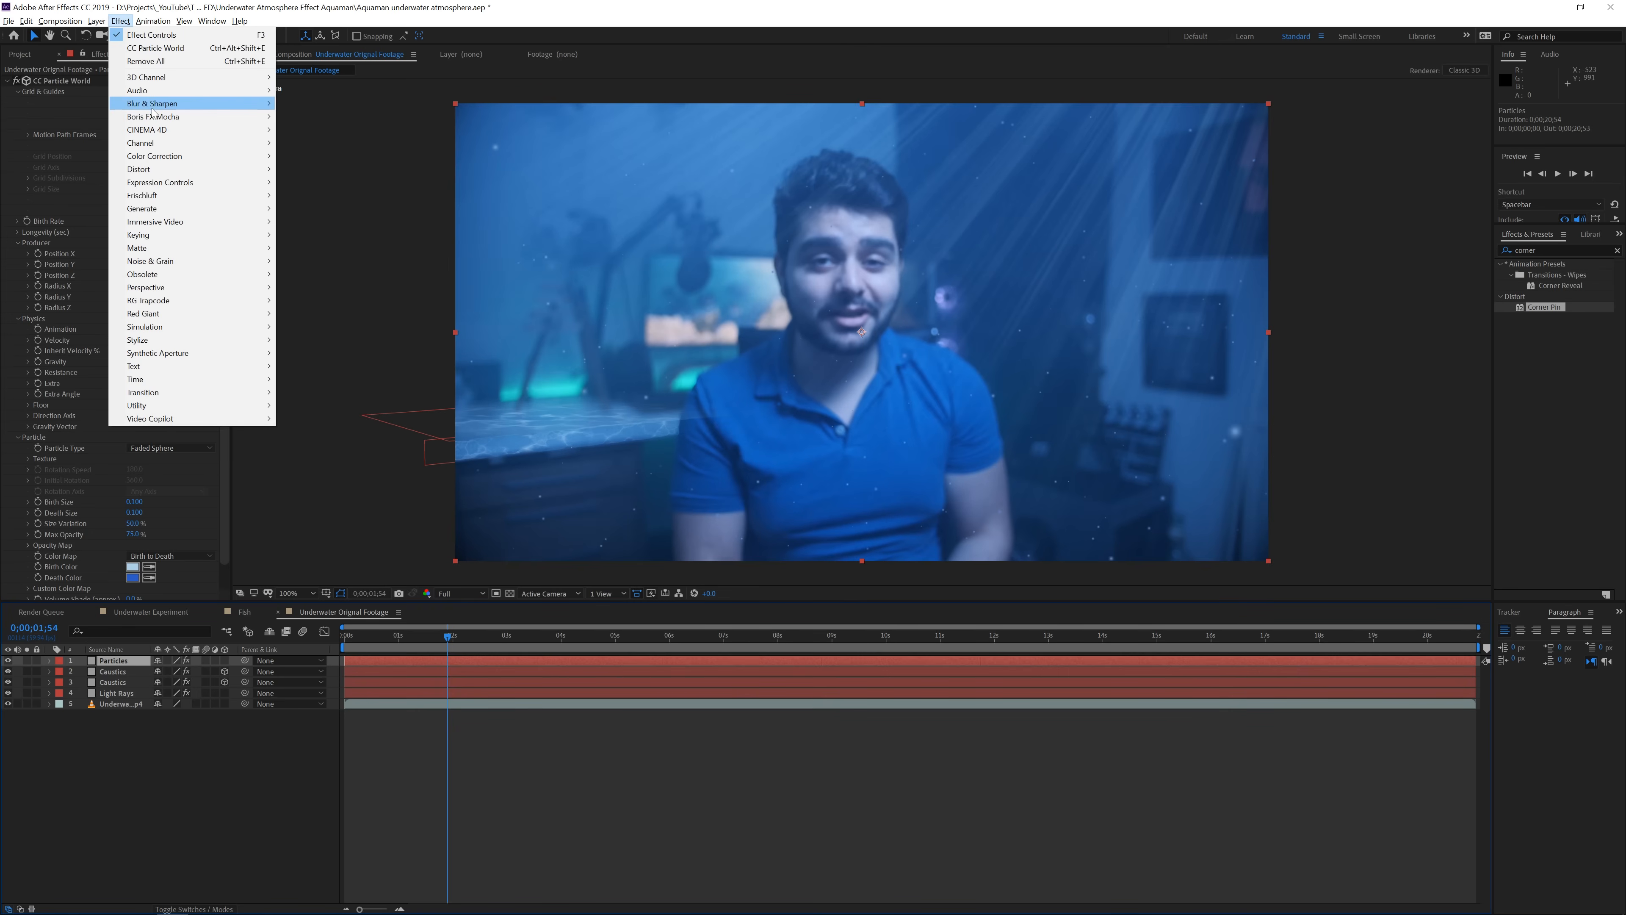
mouse_move(156, 103)
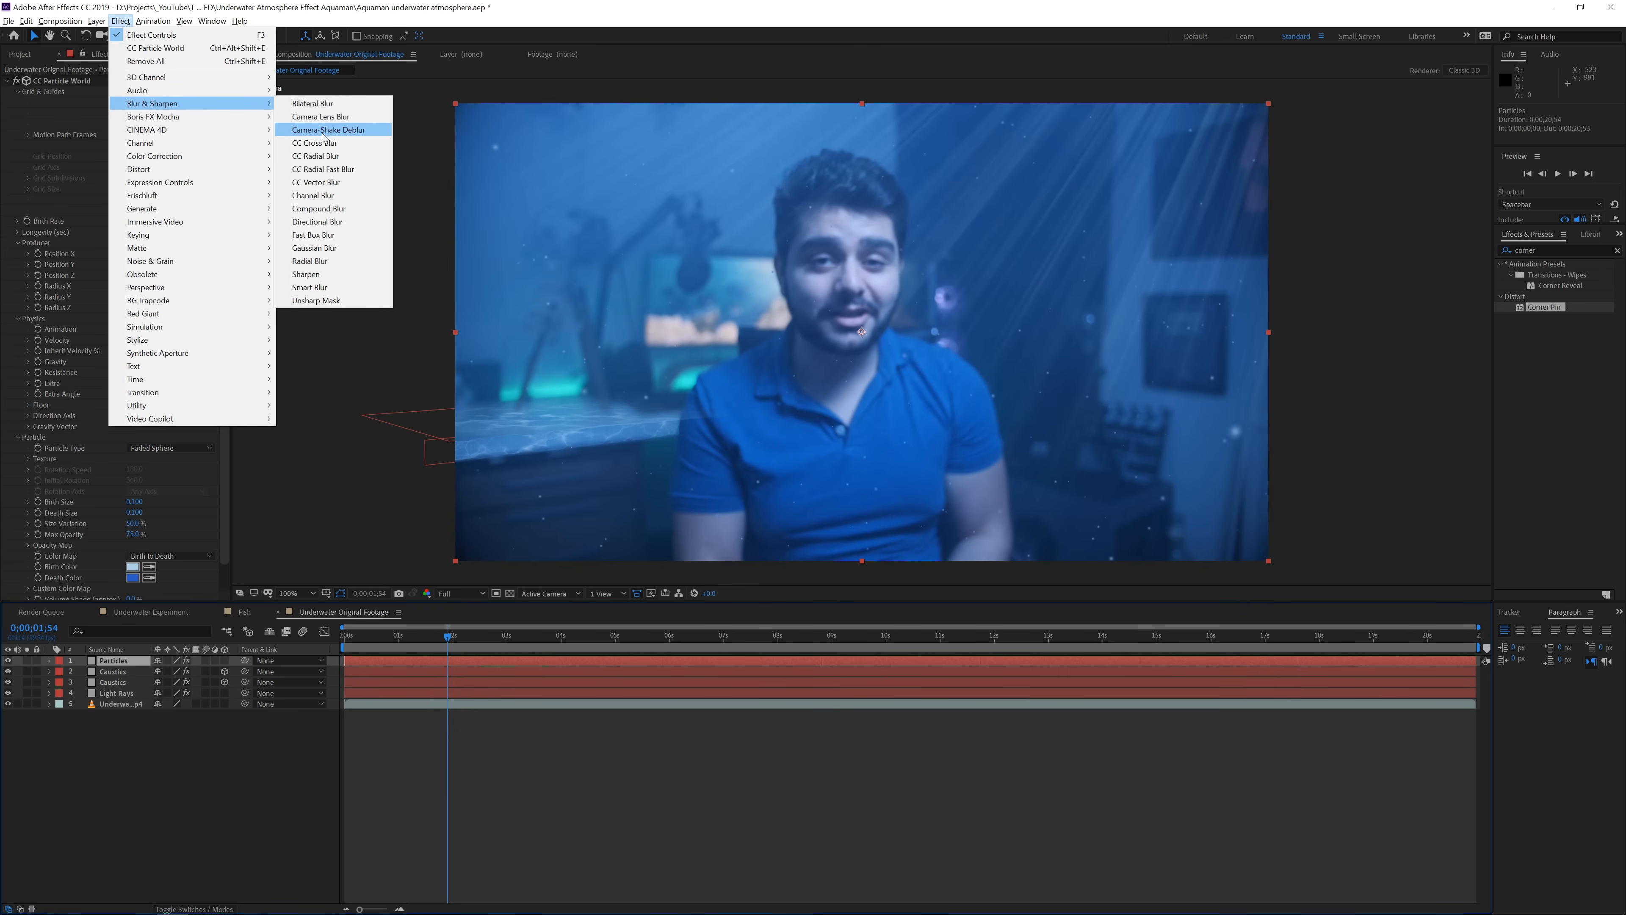
click(347, 119)
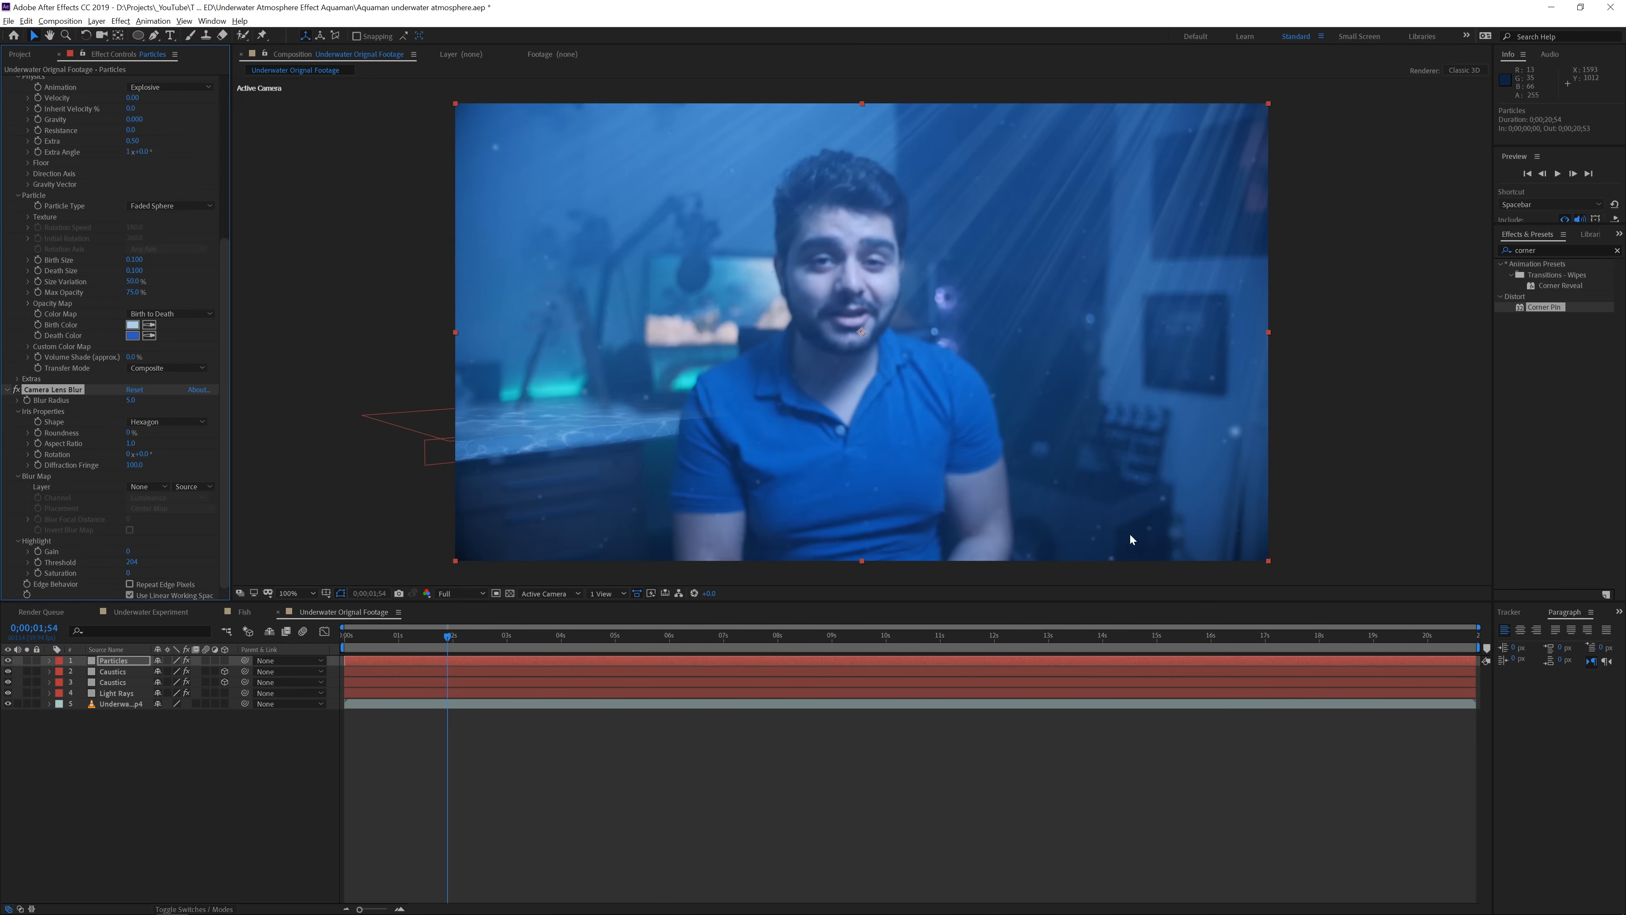
Lower the Particles layer's opacity to 50% and scrub through the footage to check the particles
click(113, 663)
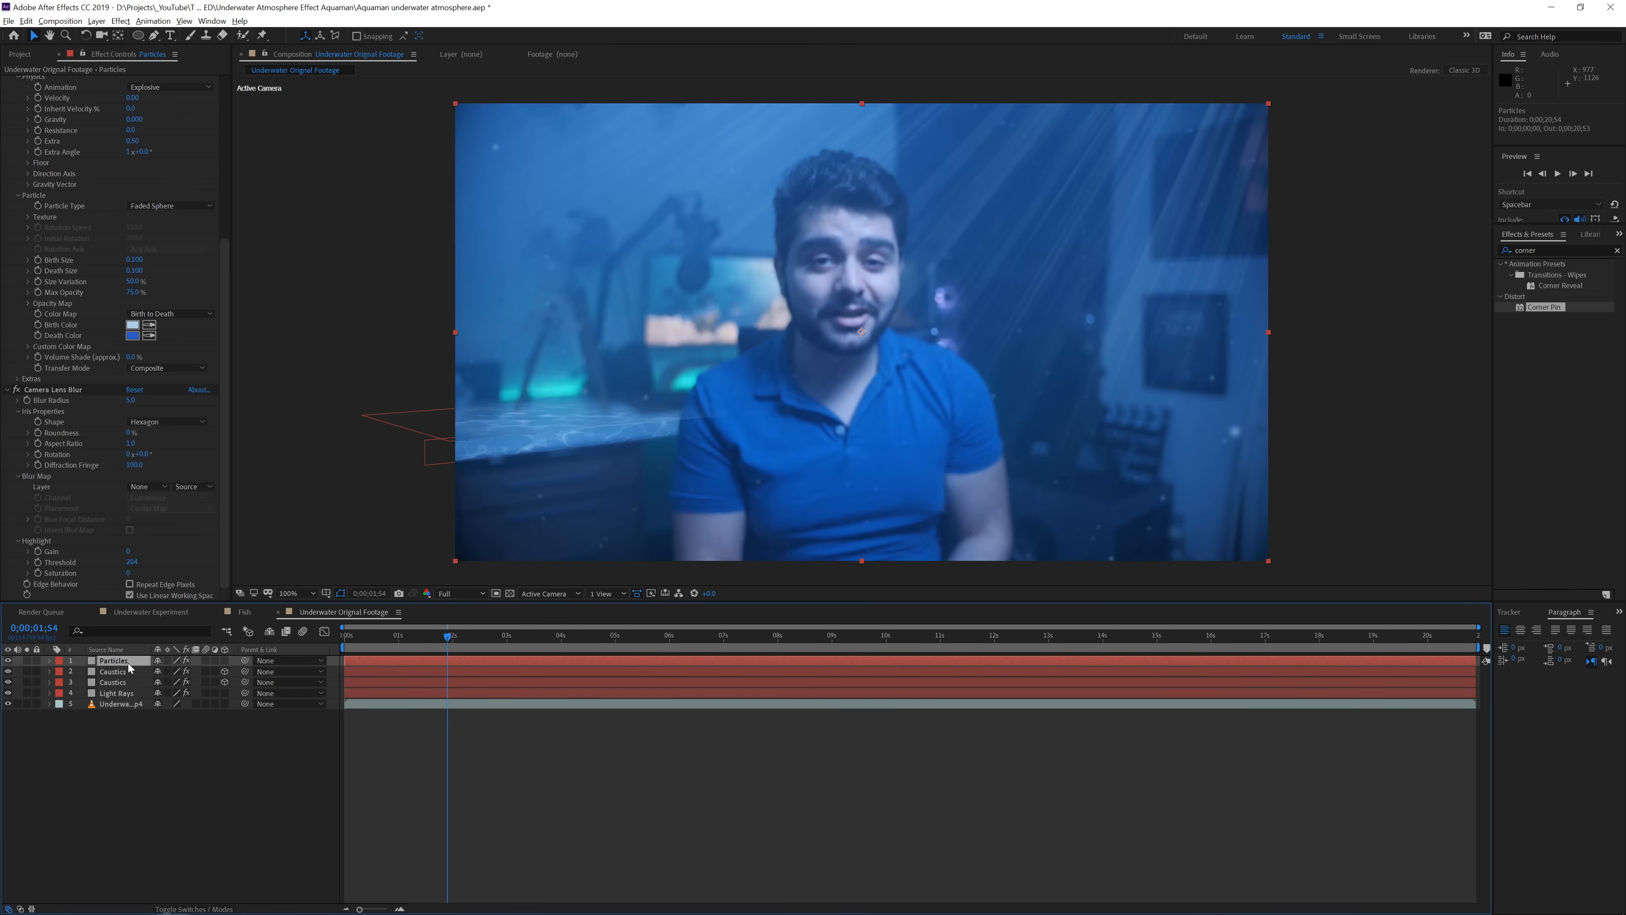
key(t)
click(162, 671)
click(194, 809)
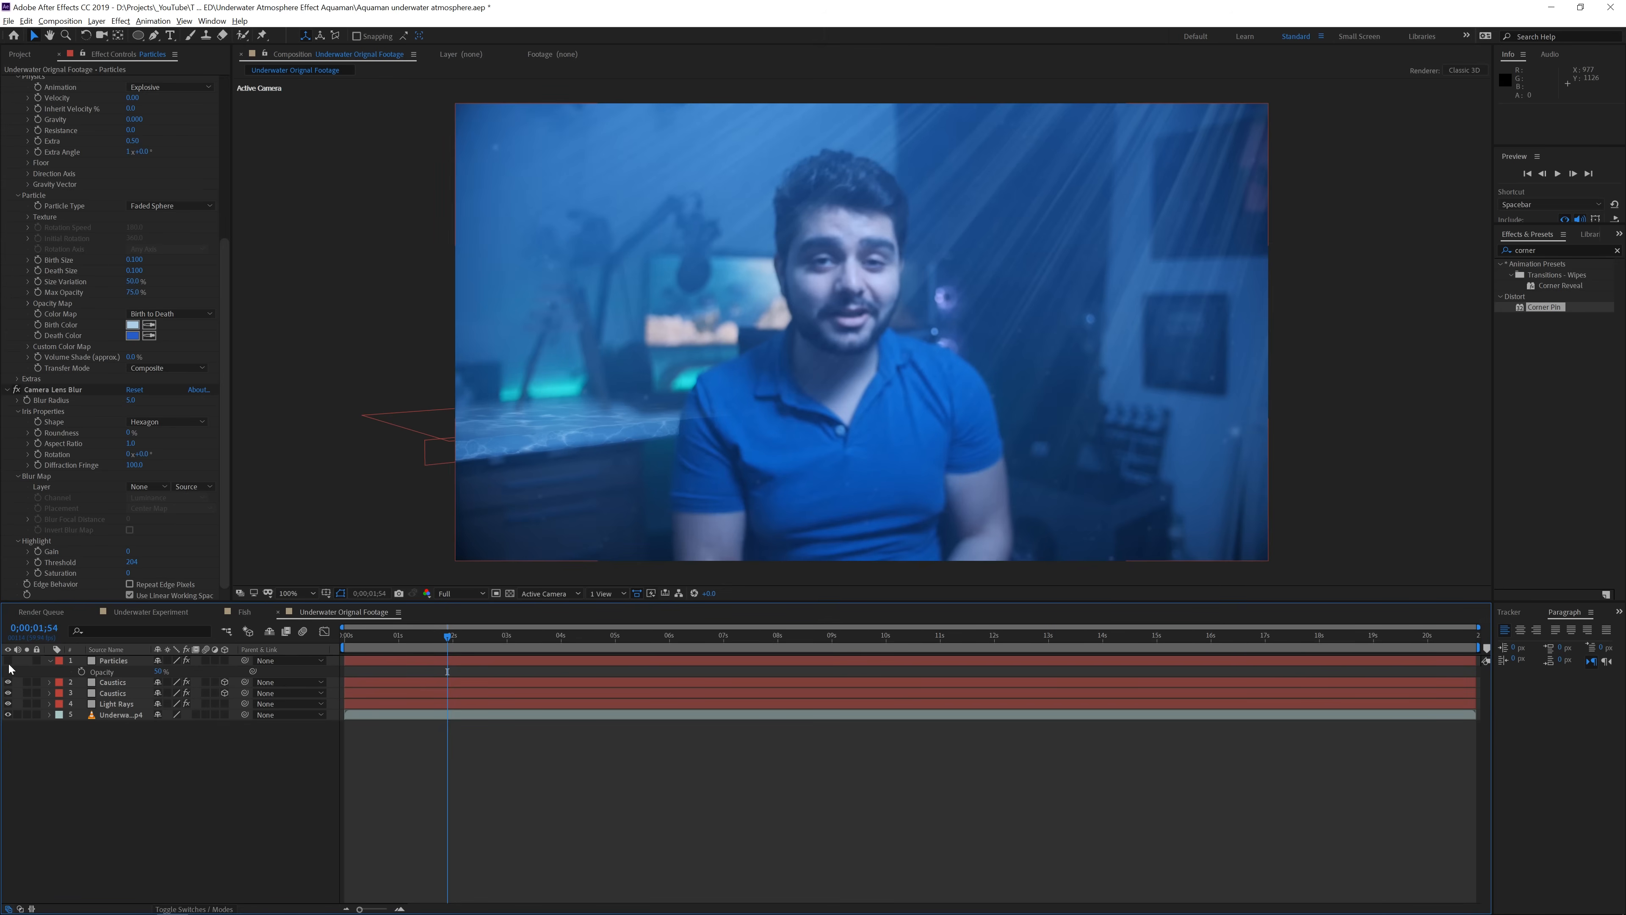
click(578, 643)
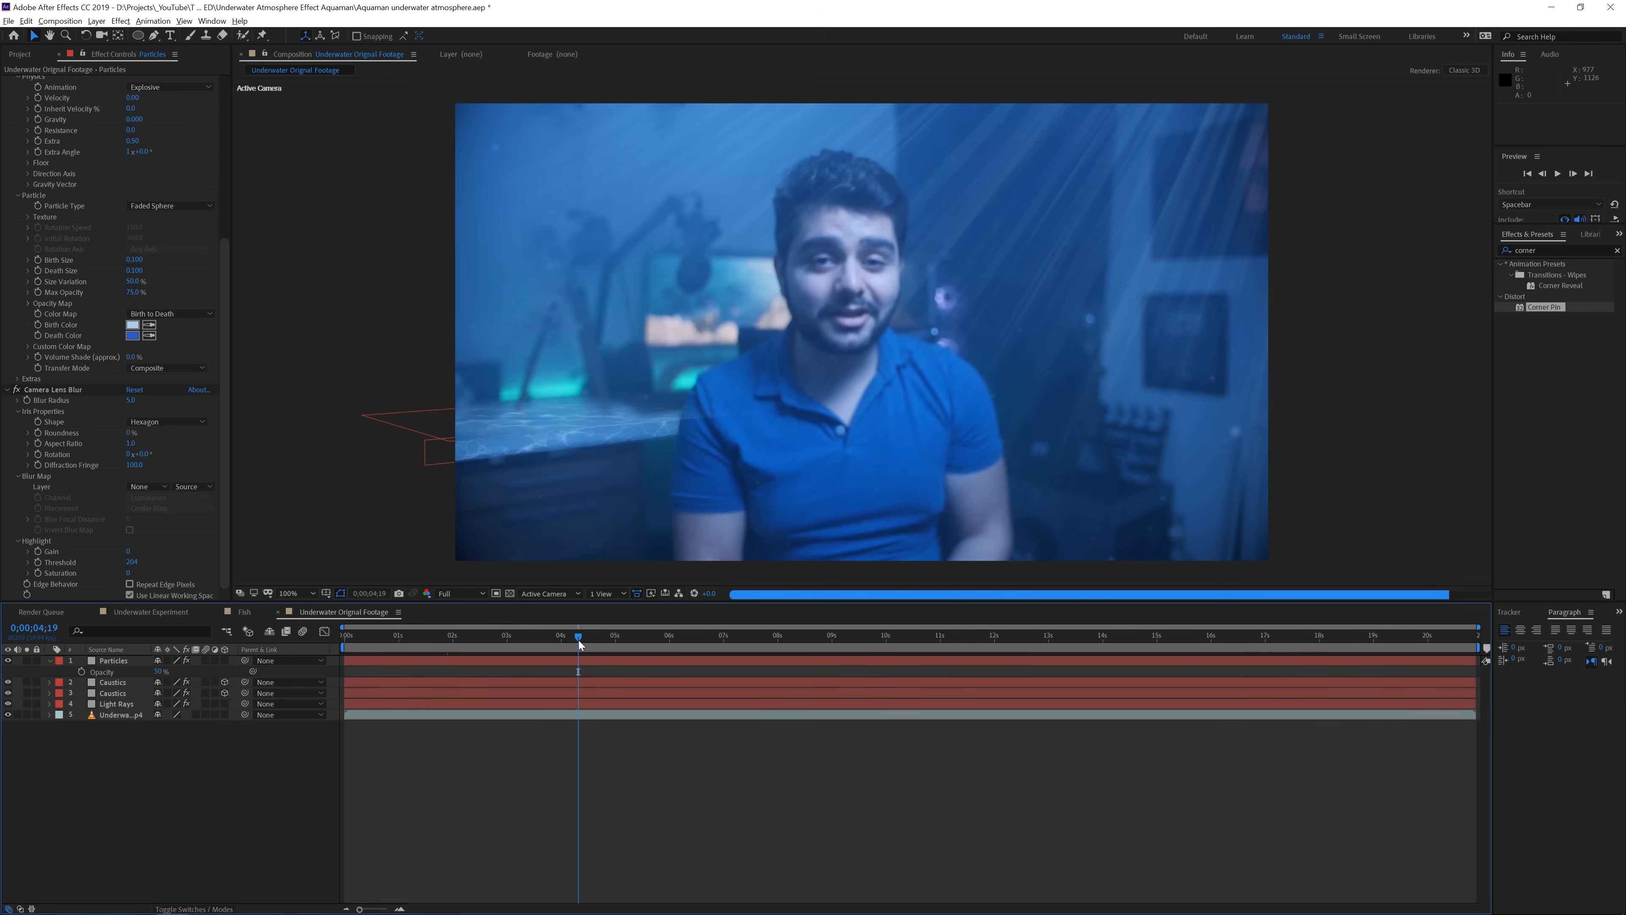
drag(578, 642, 475, 643)
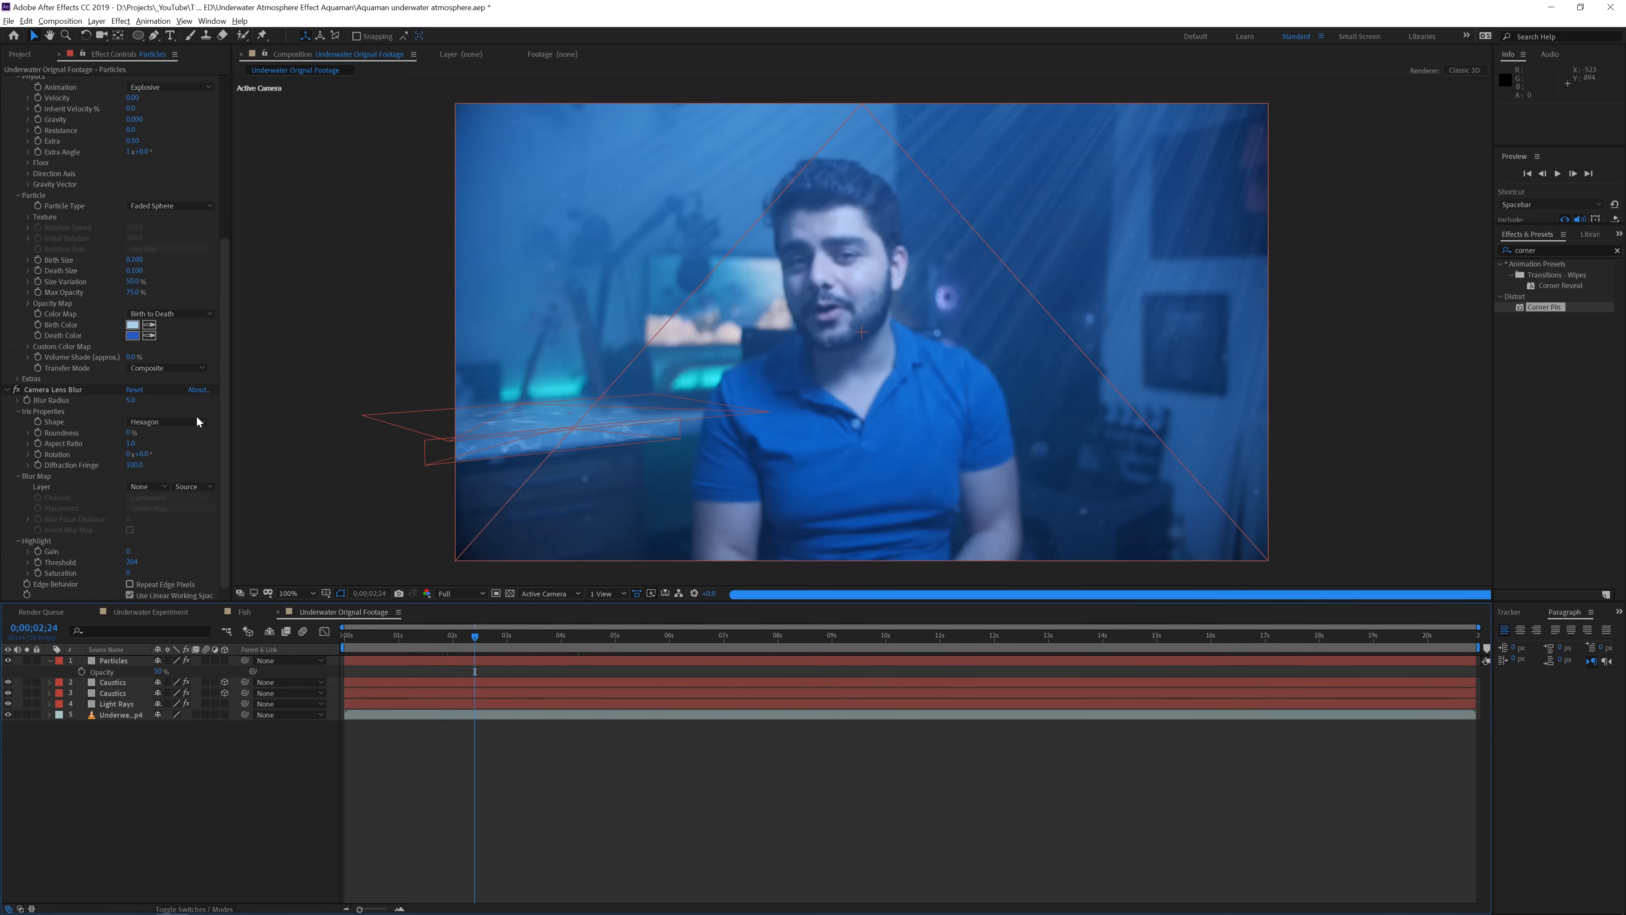
Open the Seaweed precomp from the Underwater Experiment composition and solo its lowest seaweed layer
click(20, 55)
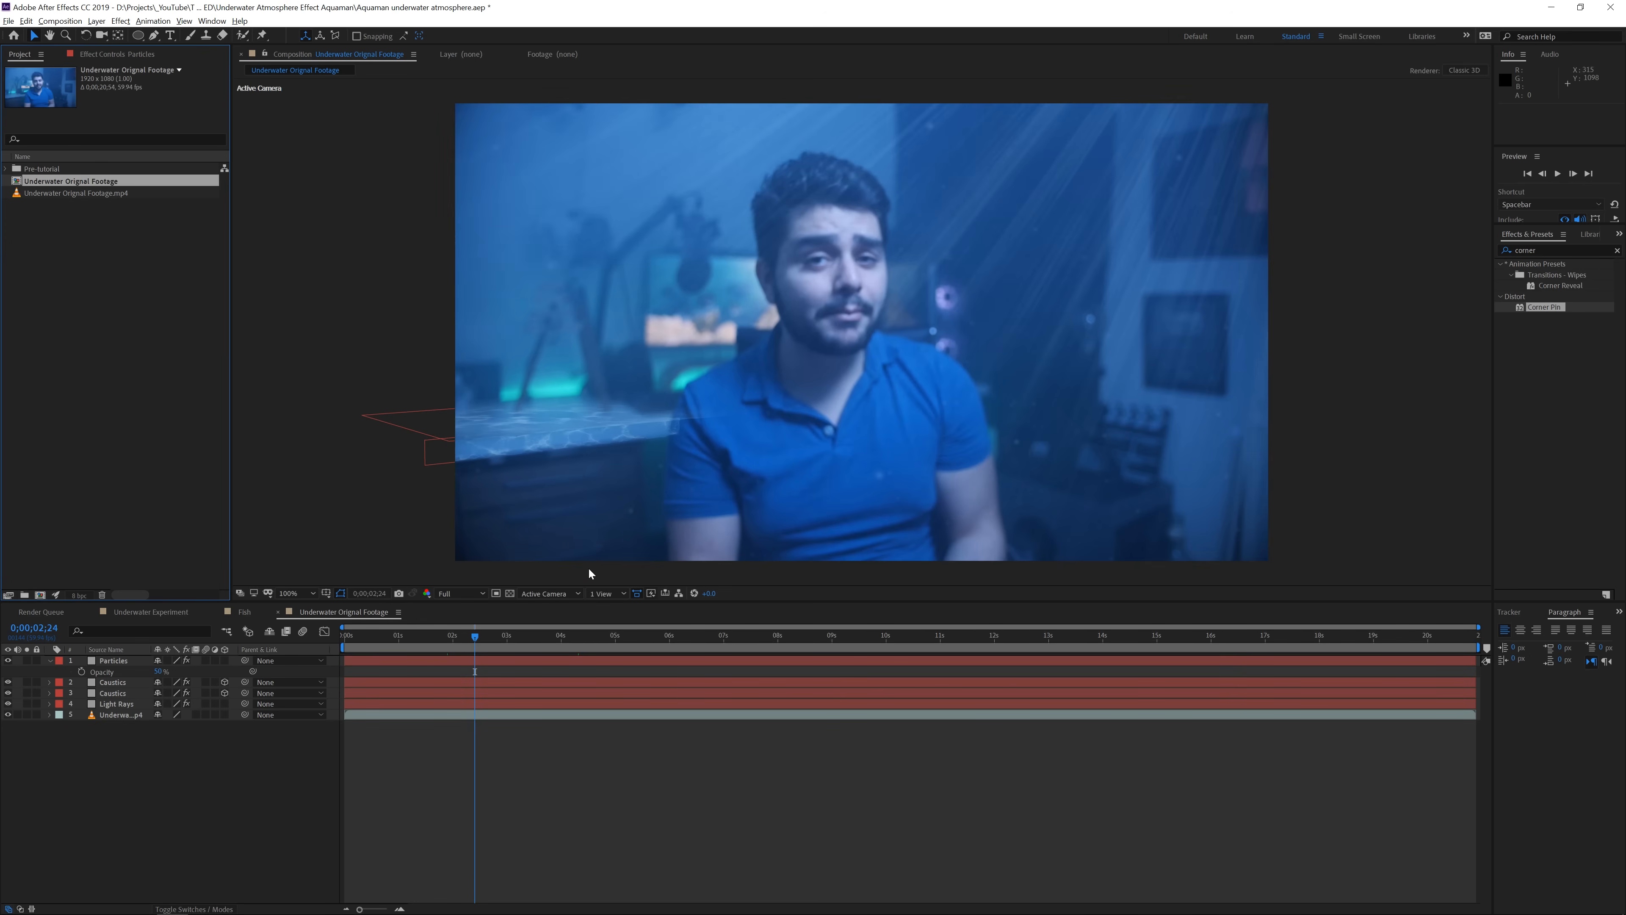
click(112, 617)
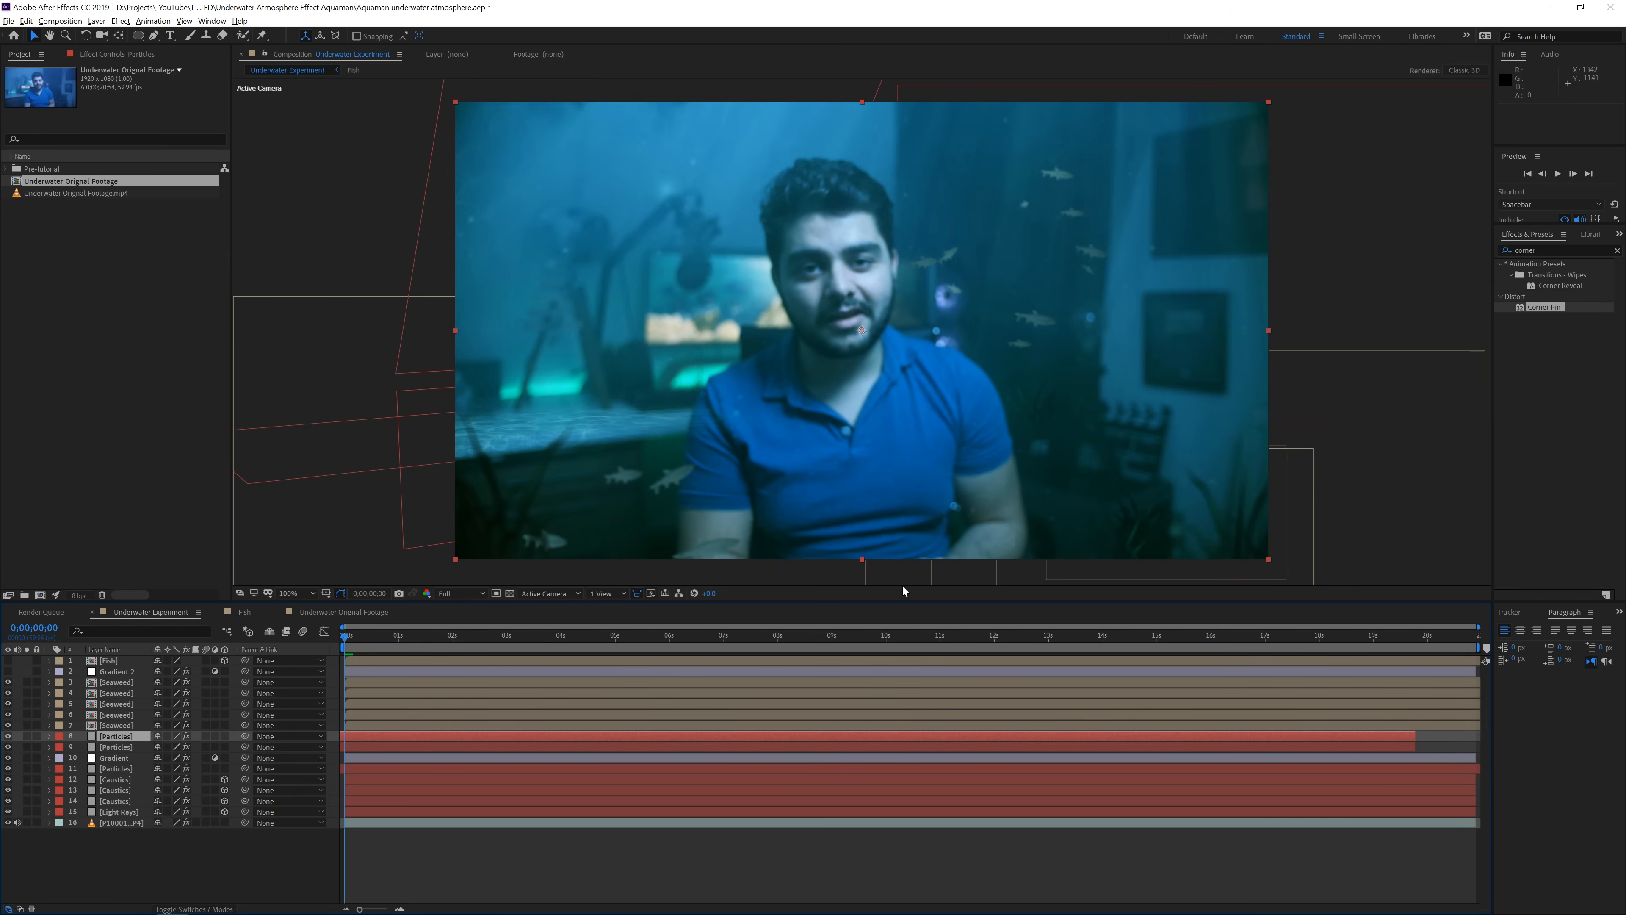
double_click(113, 725)
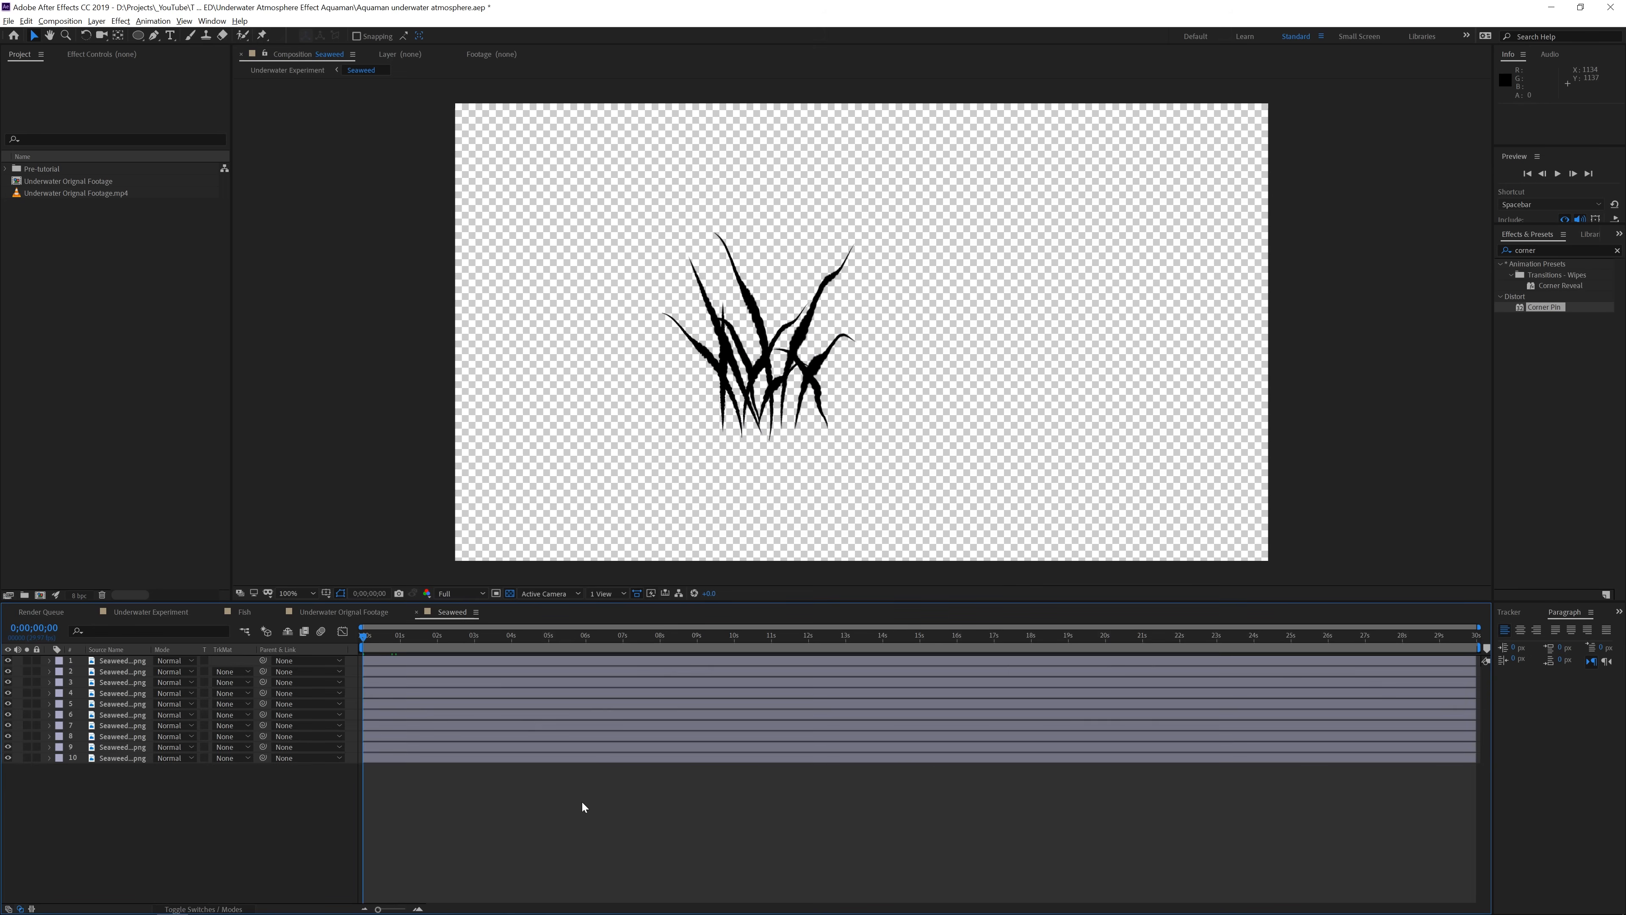
click(27, 759)
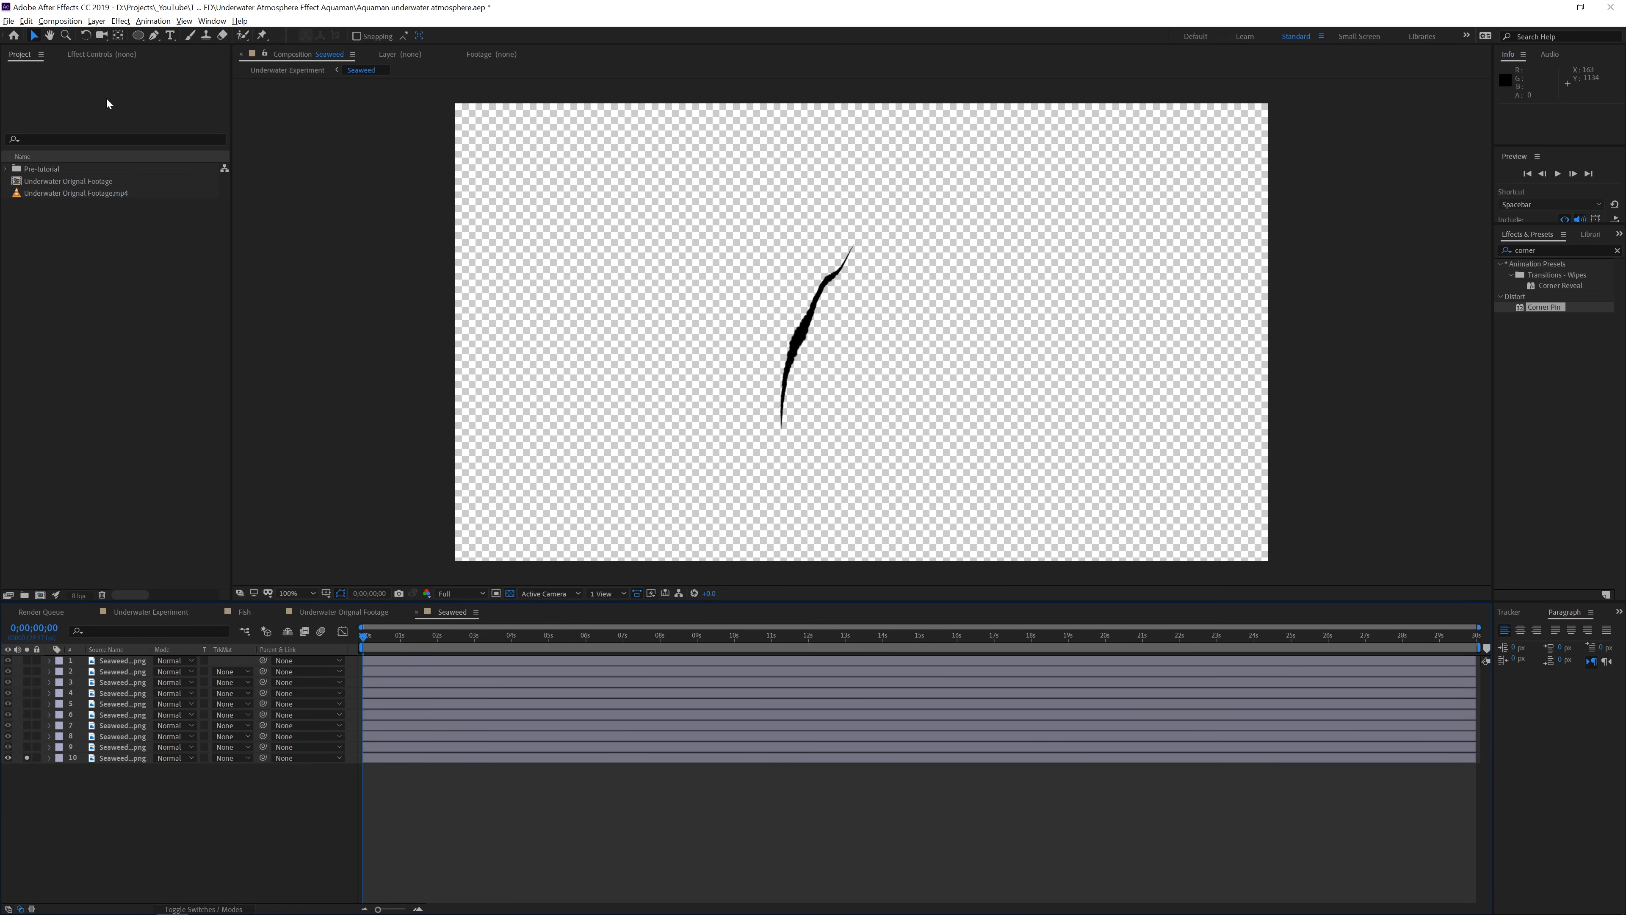
Show the soloed seaweed layer's effects, compare the blade without Wave Warp, and play back its swaying motion
click(125, 757)
key(F3)
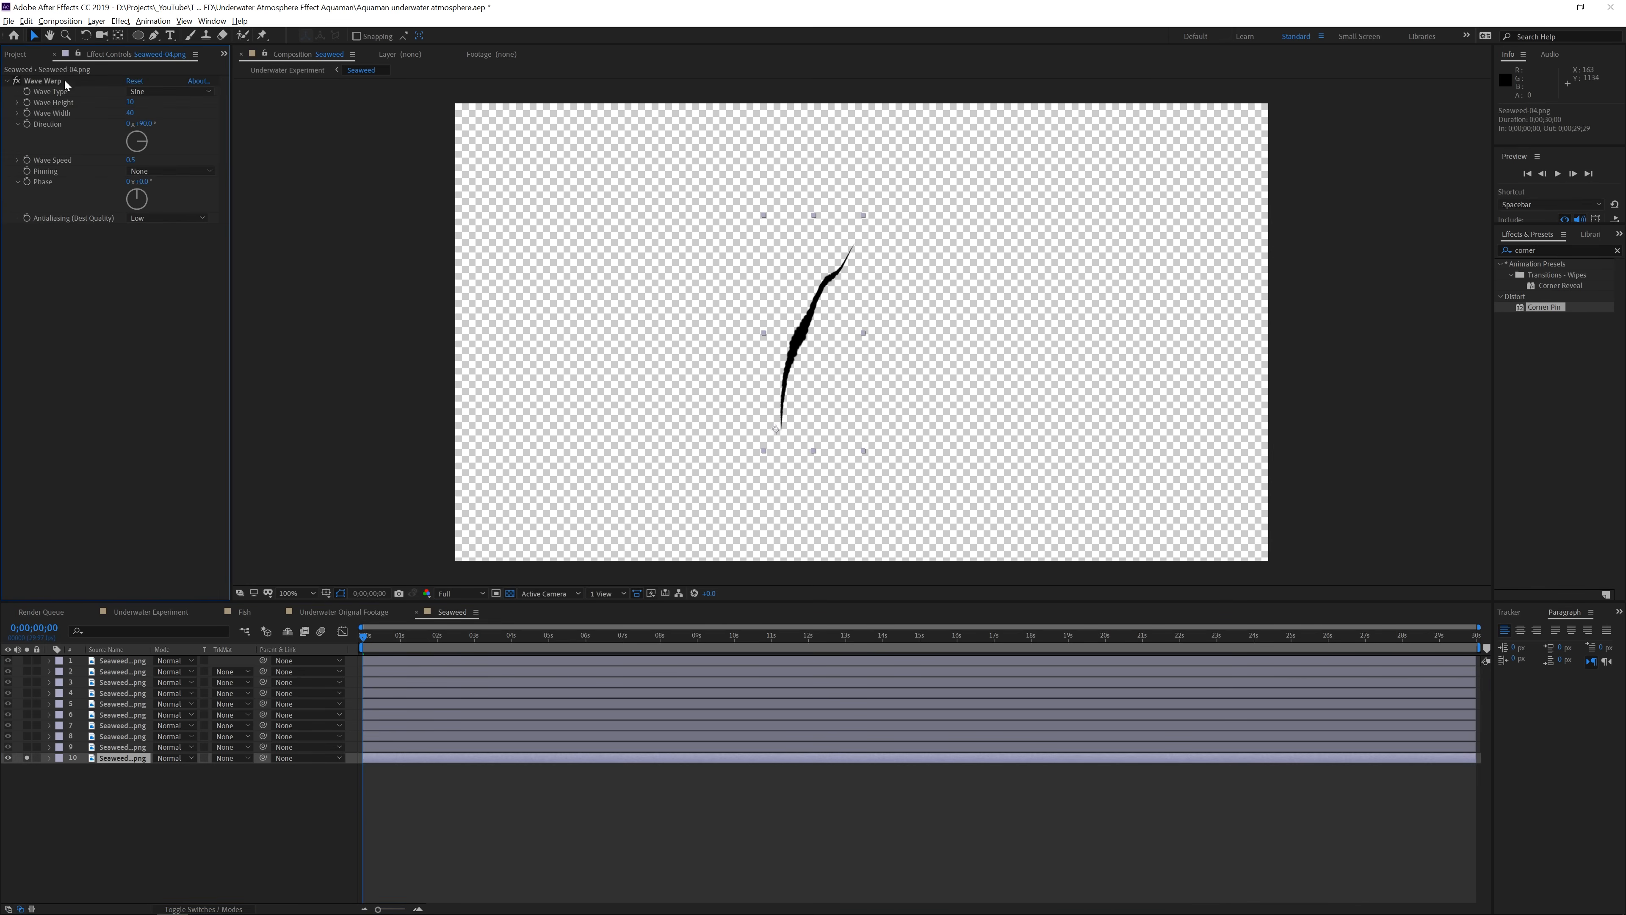
click(17, 81)
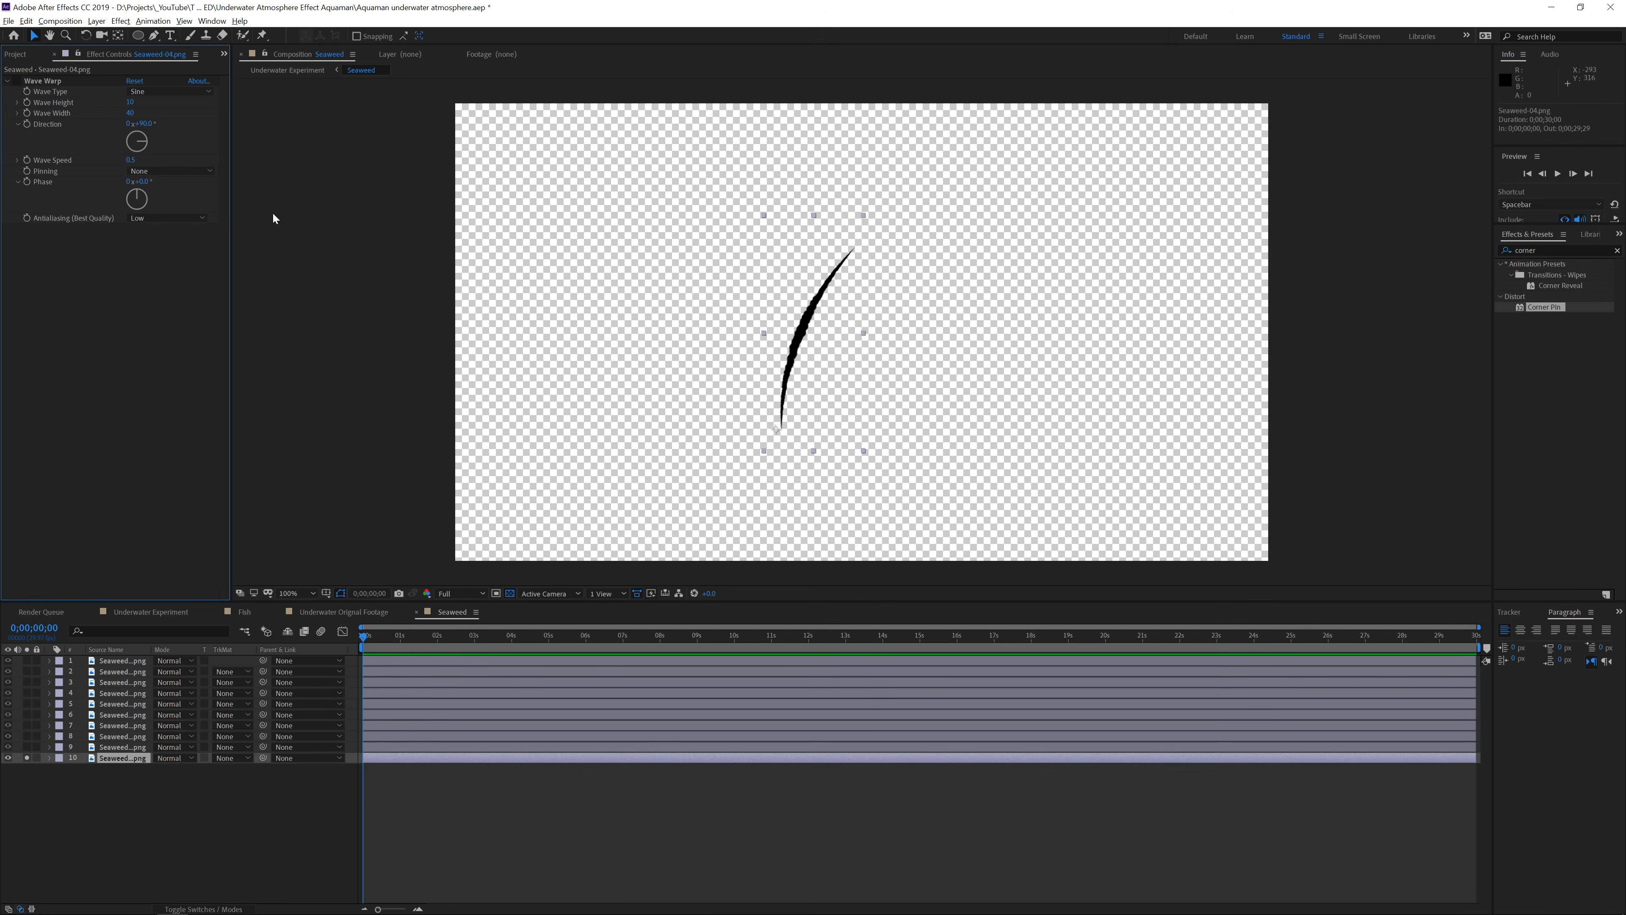
key(space)
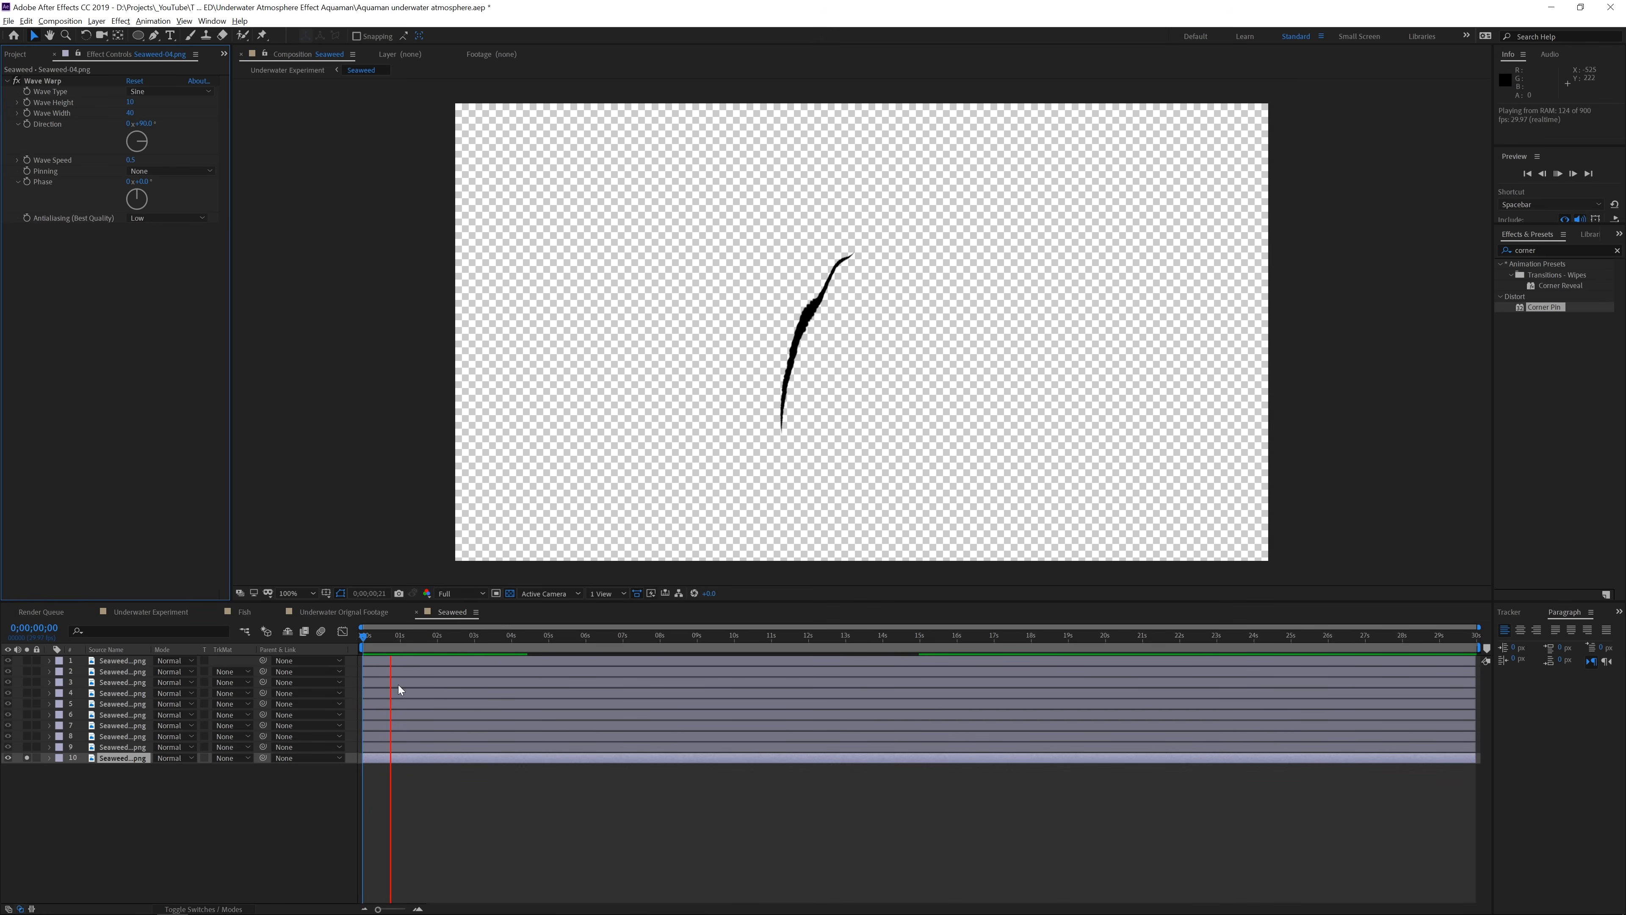
key(space)
Delete the Wave Warp effect from the soloed seaweed layer
click(51, 81)
key(Delete)
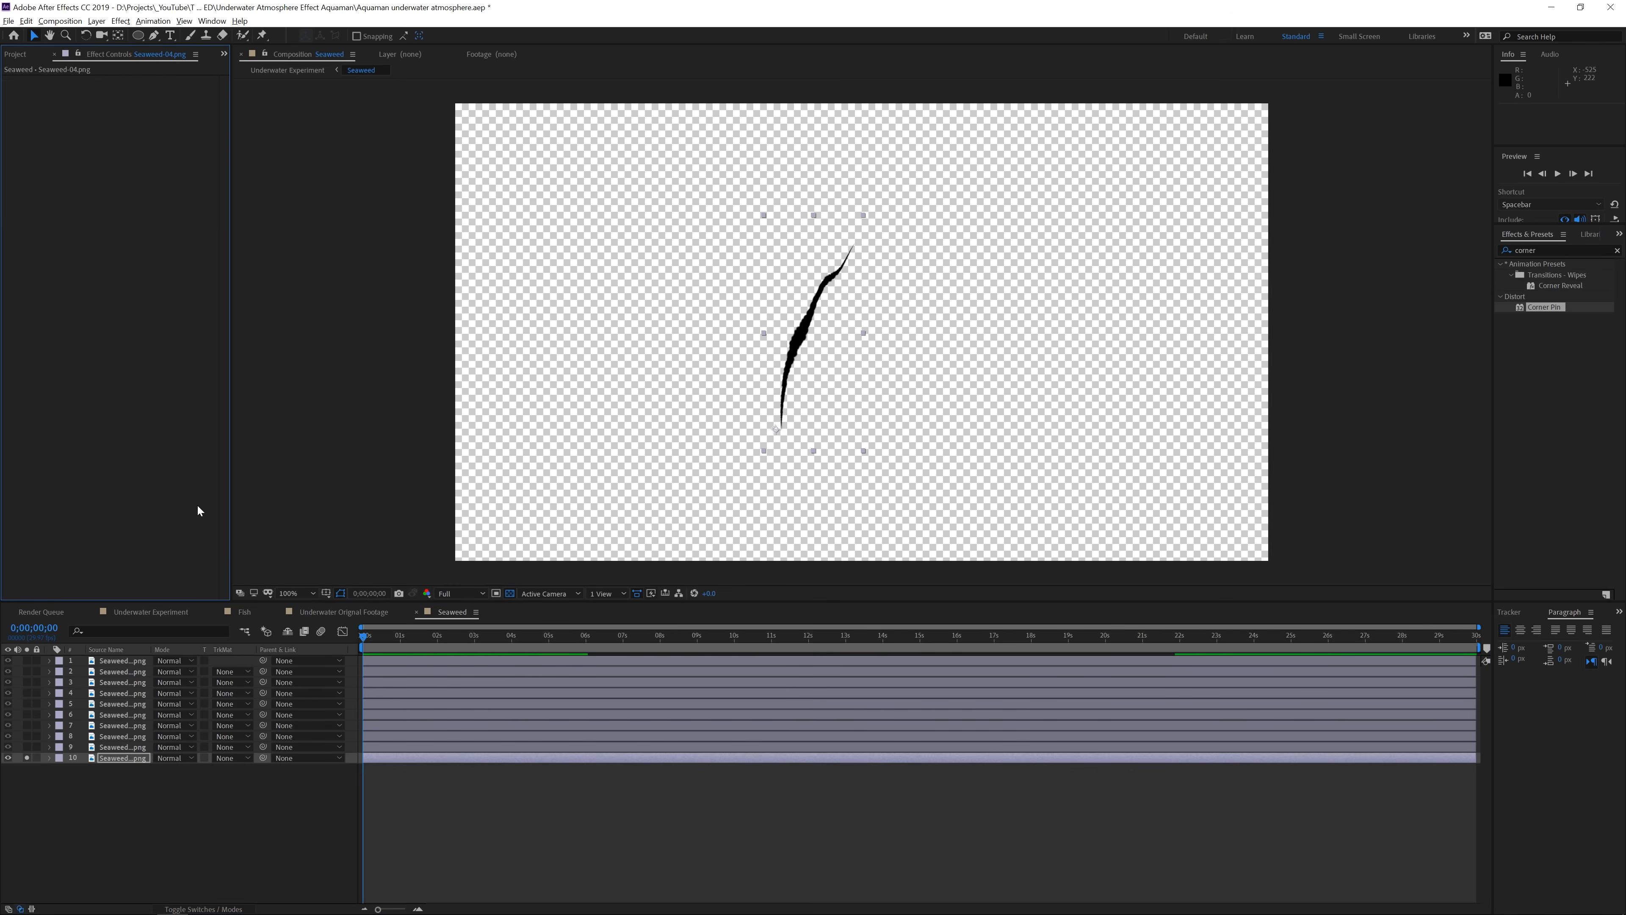
drag(26, 756, 28, 670)
Find the Wave Warp effect and apply a fresh copy to the soloed seaweed layer
click(103, 759)
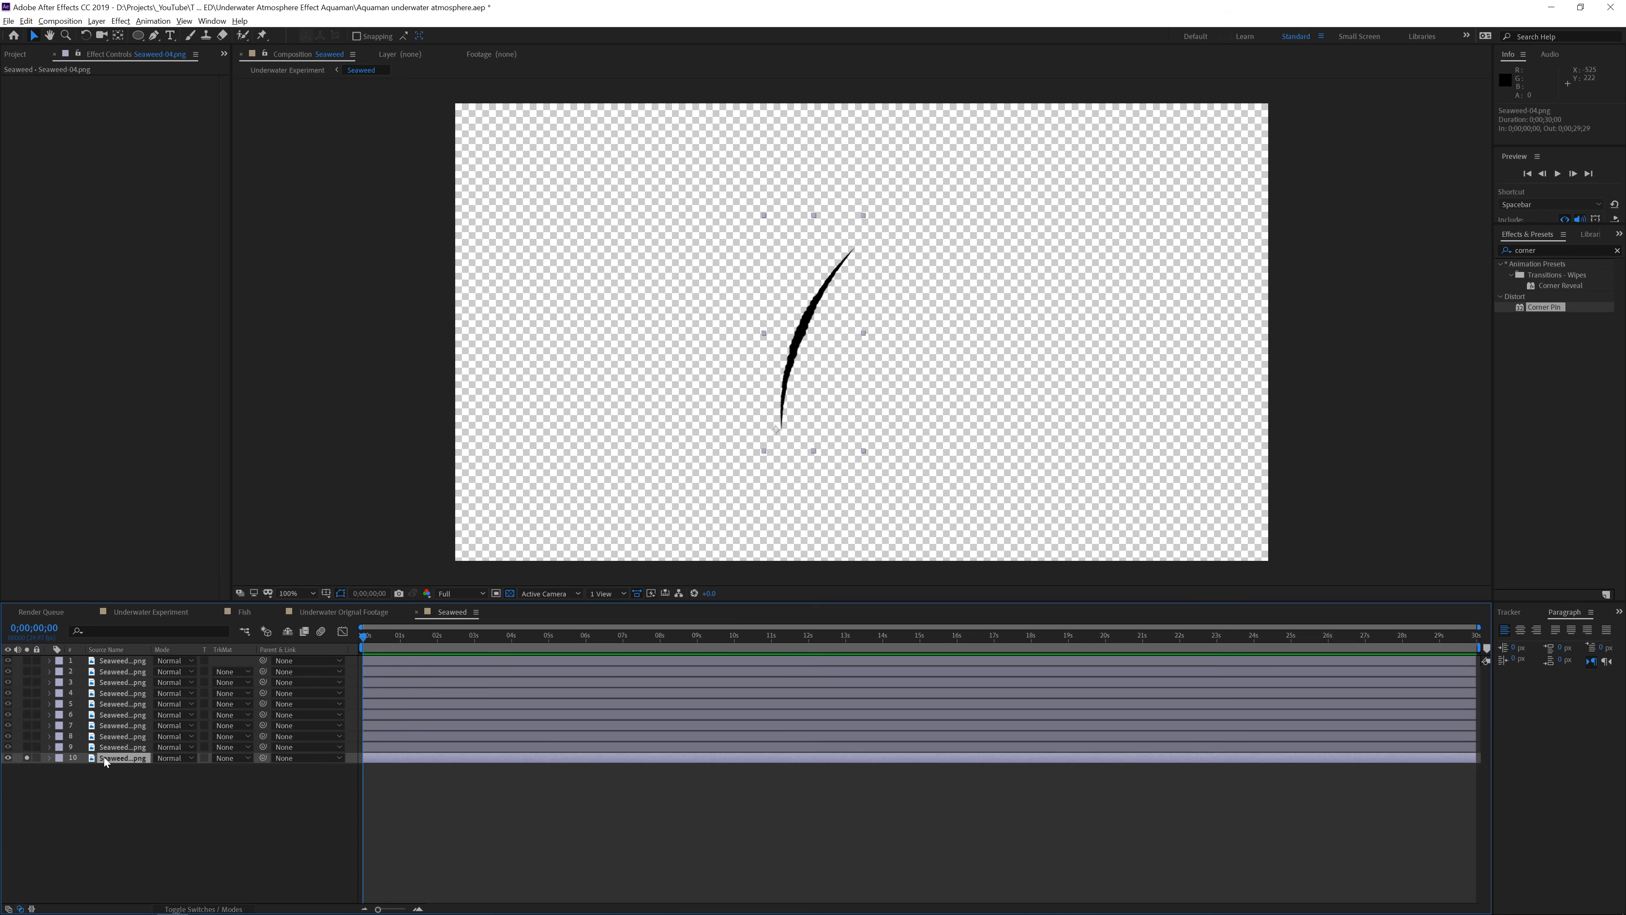
click(1568, 246)
key(BackSpace)
text(wave war)
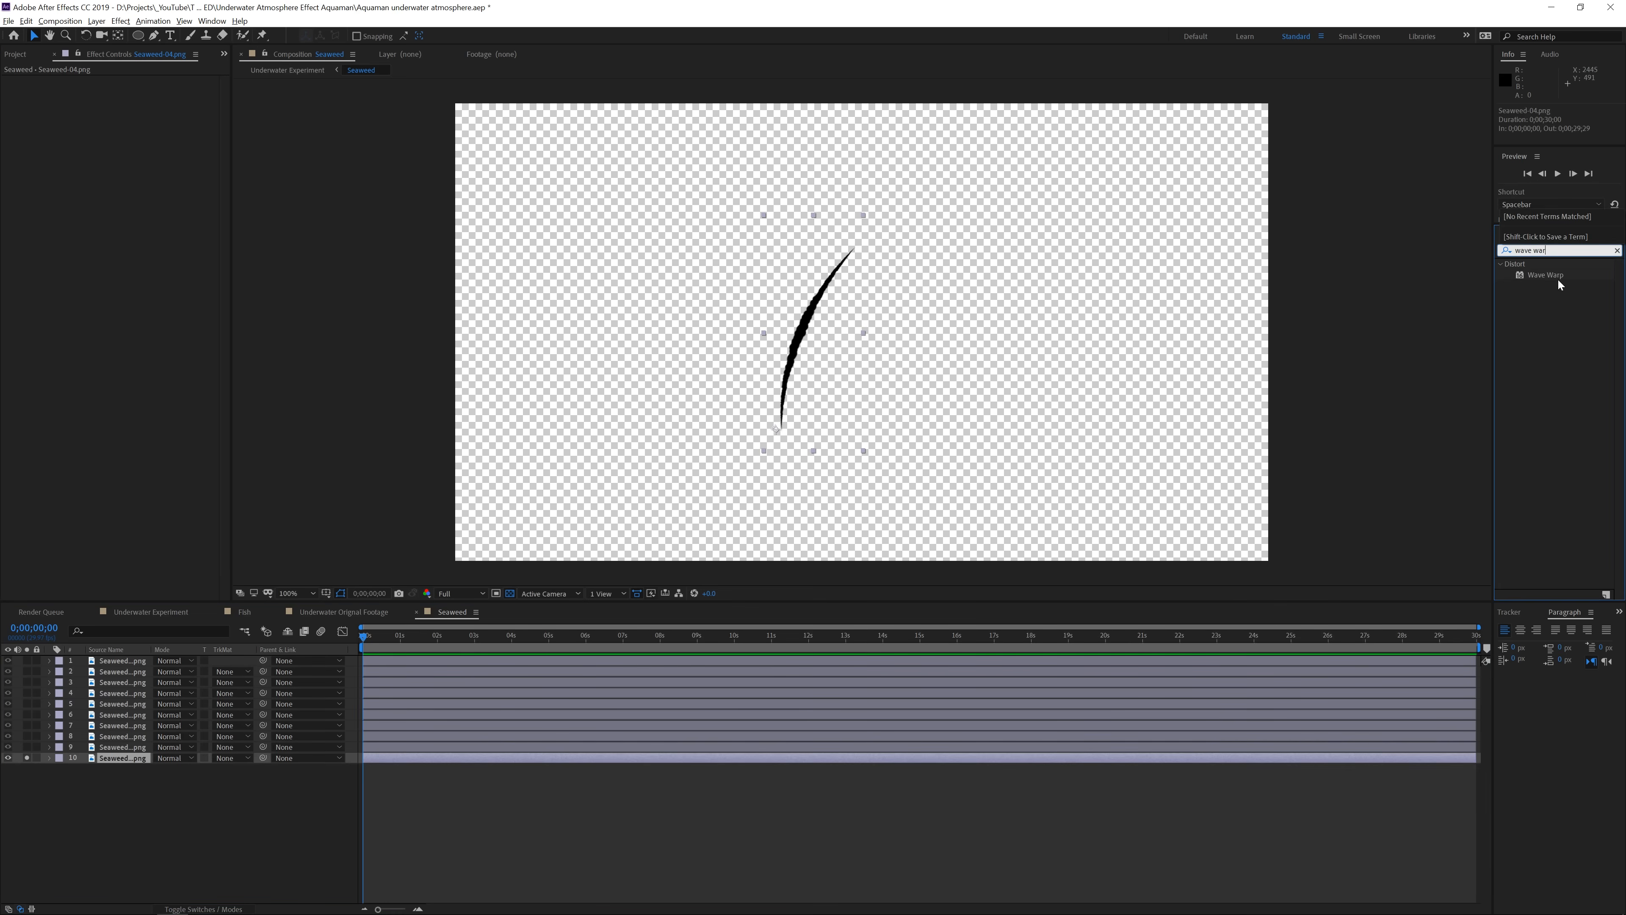
drag(1545, 274, 656, 760)
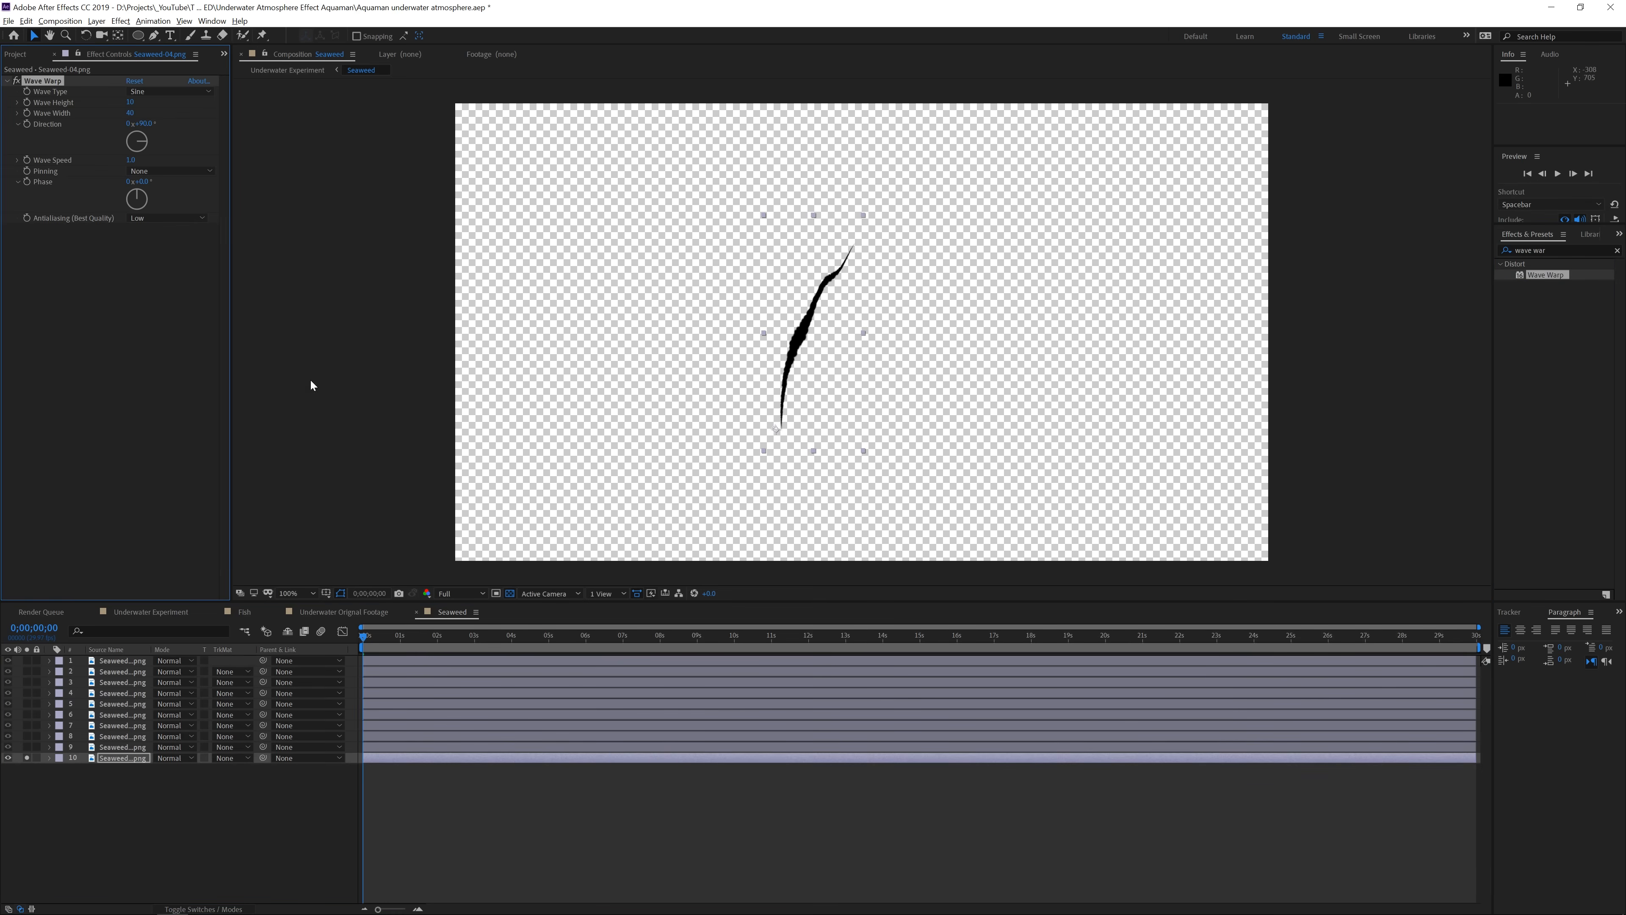
Increase the Wave Warp width to about 100, turn its direction close to vertical, and preview the motion
drag(149, 152, 514, 80)
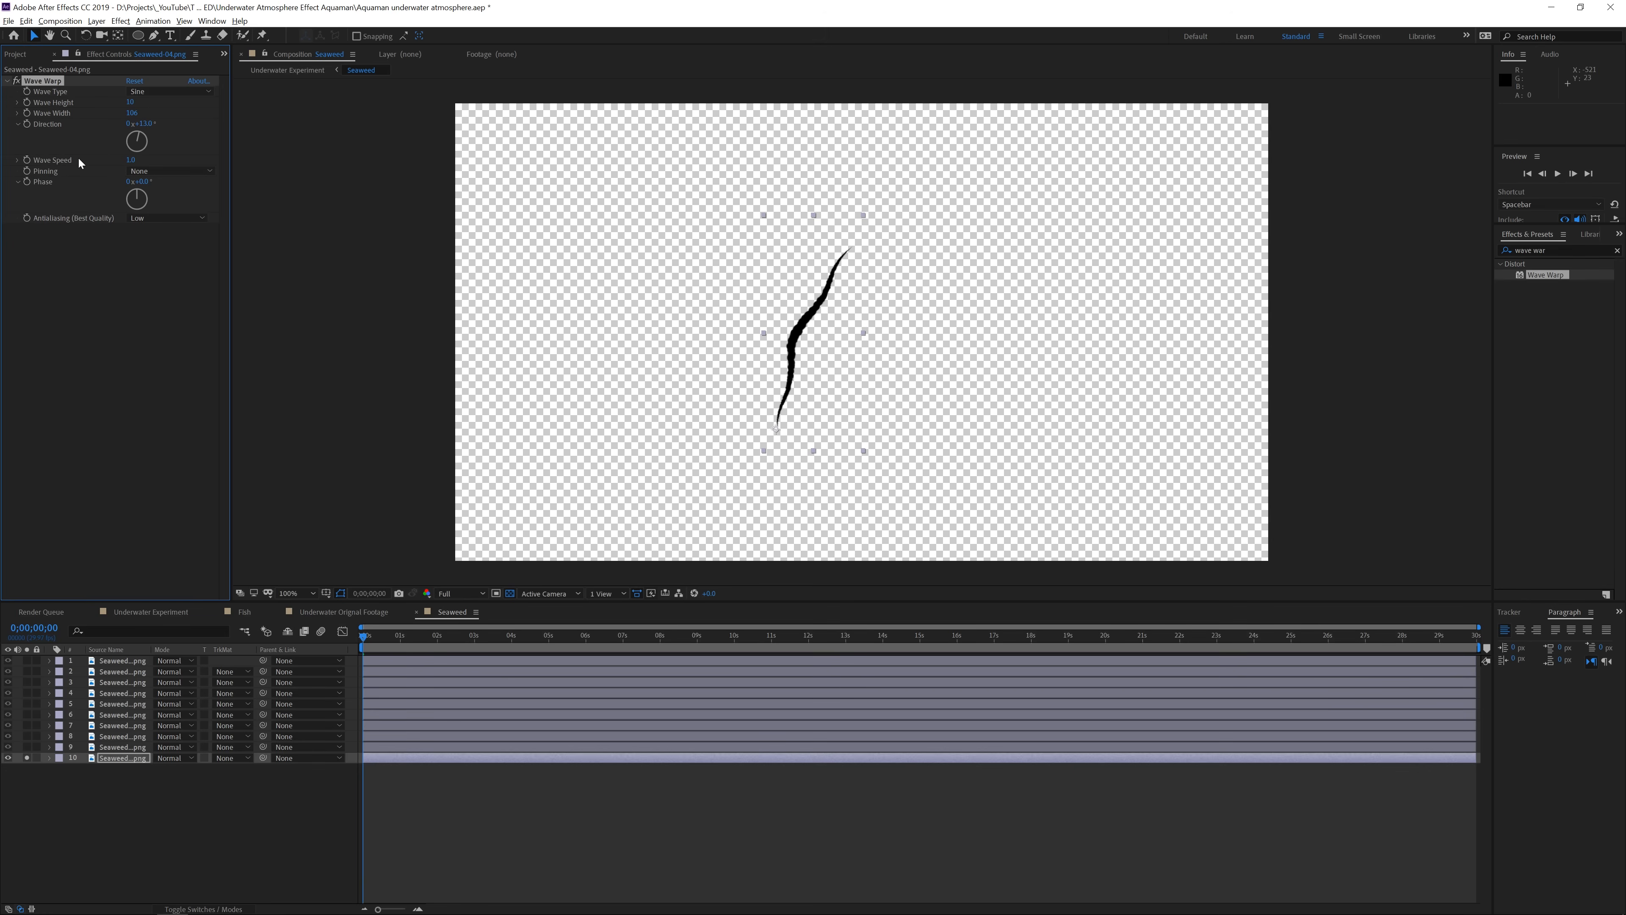
key(space)
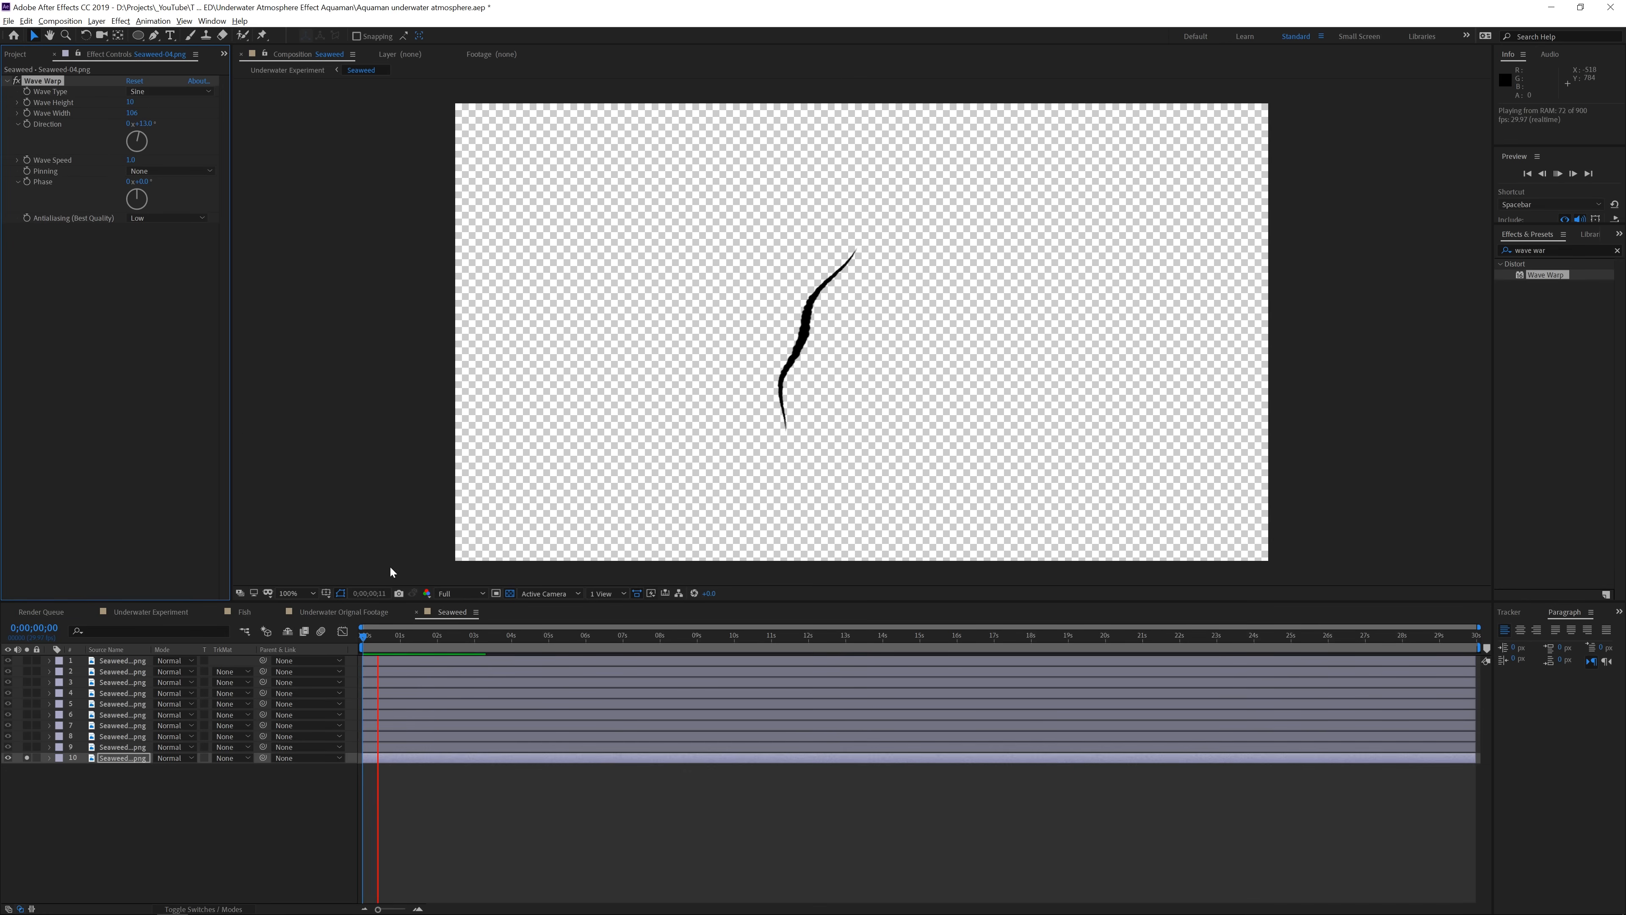
key(space)
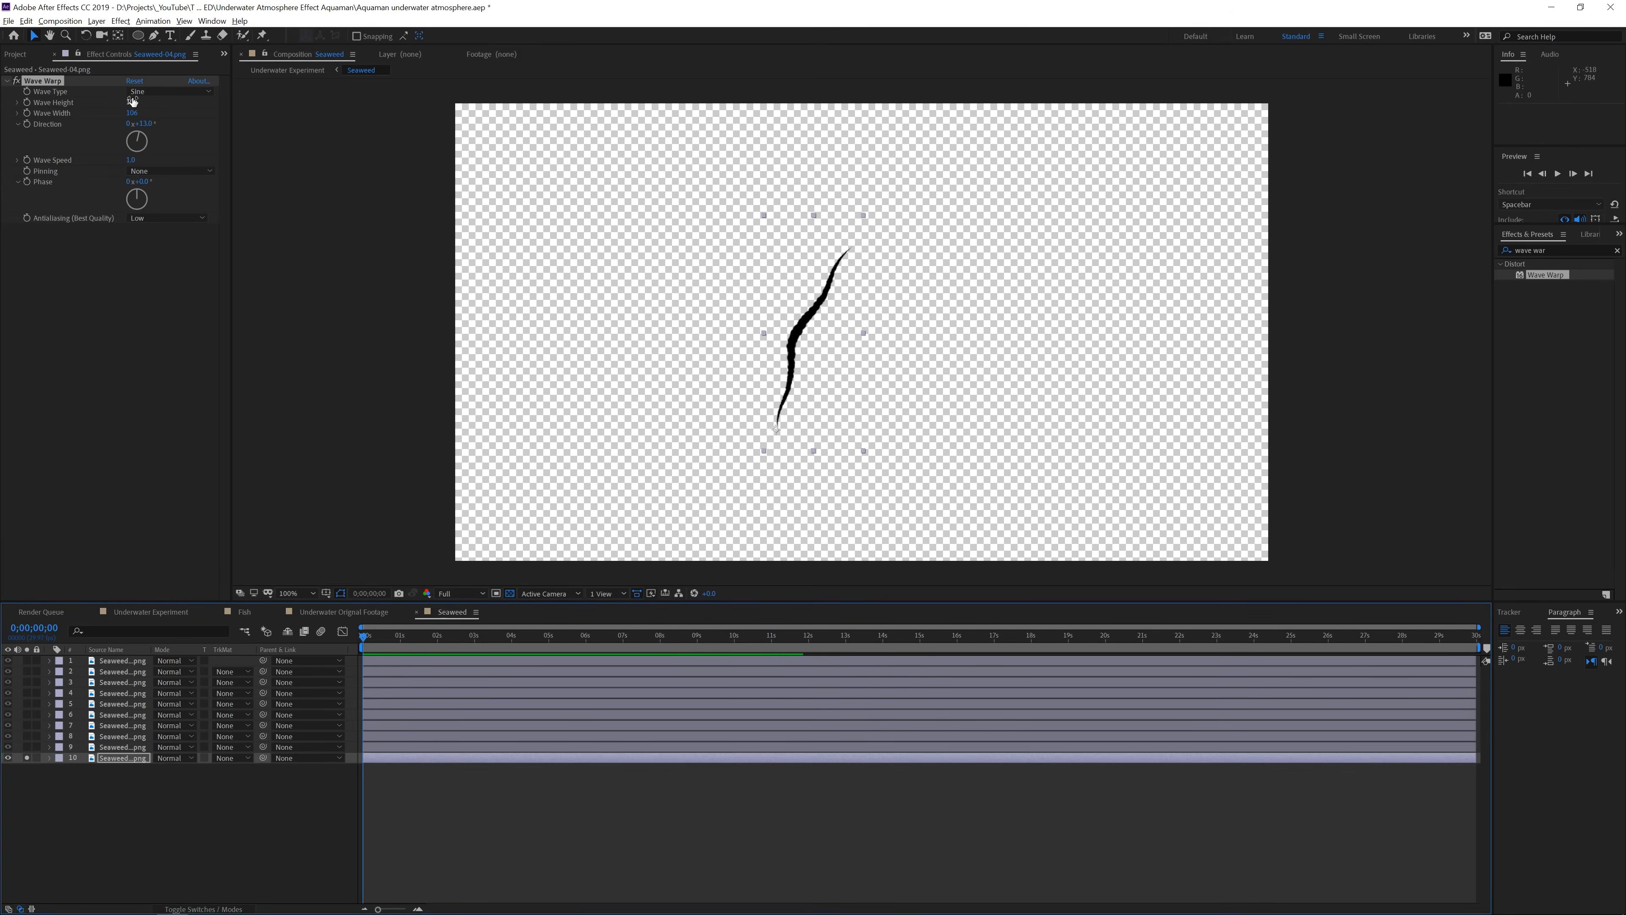
Set the Wave Warp height to 5, preview the gentler sway, and unsolo the seaweed layer
click(131, 101)
text(5)
key(Return)
key(space)
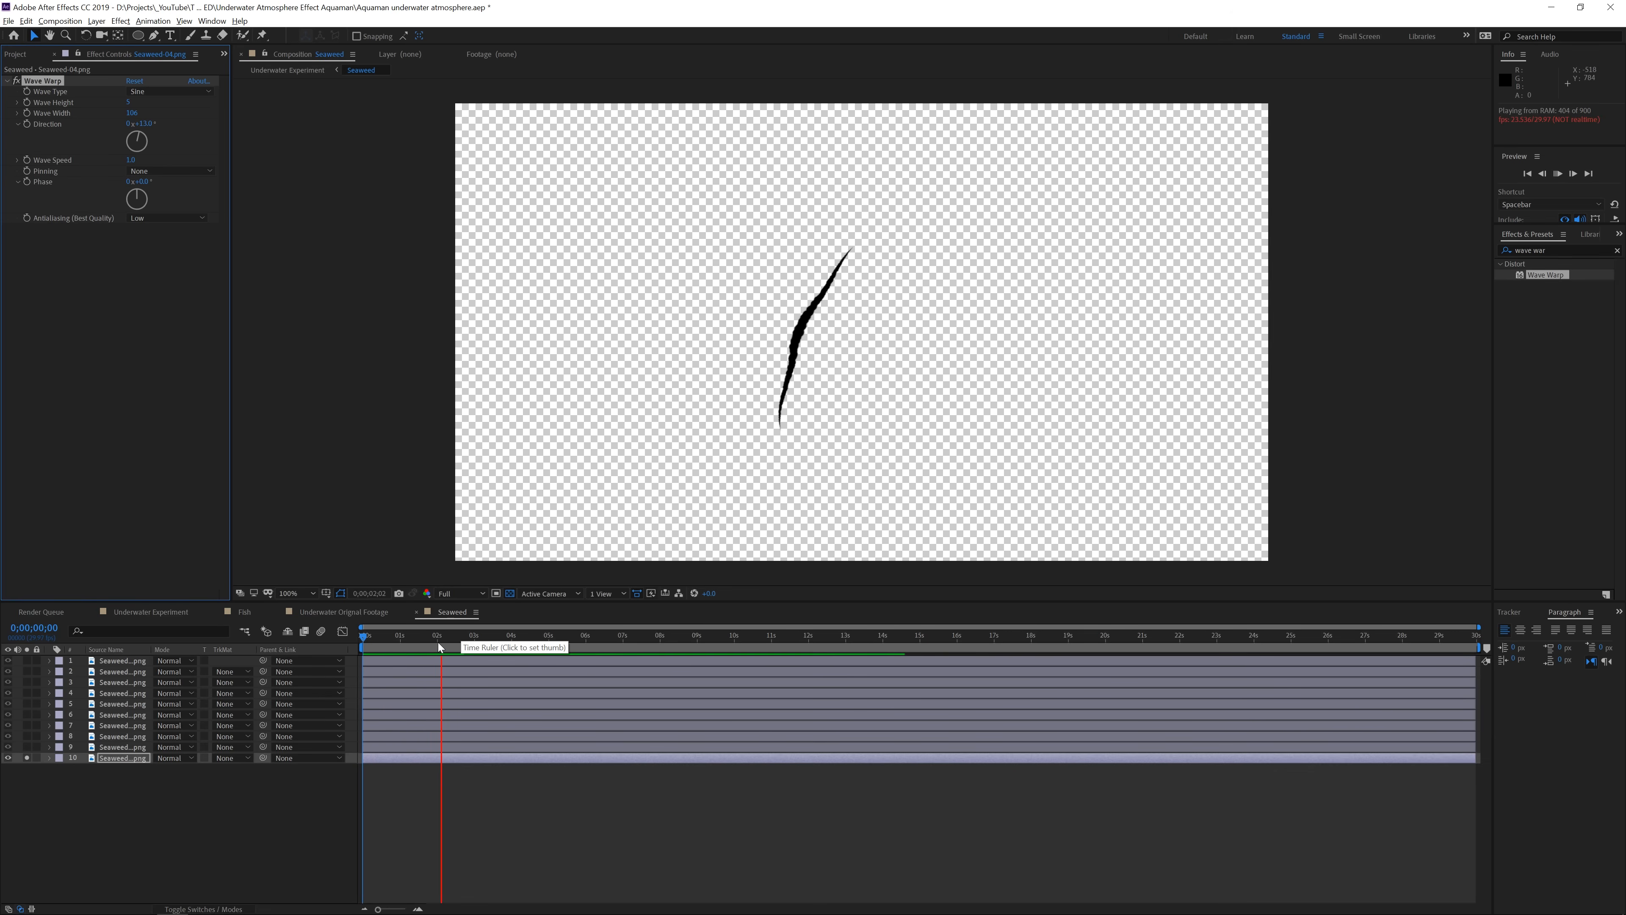
key(space)
click(26, 757)
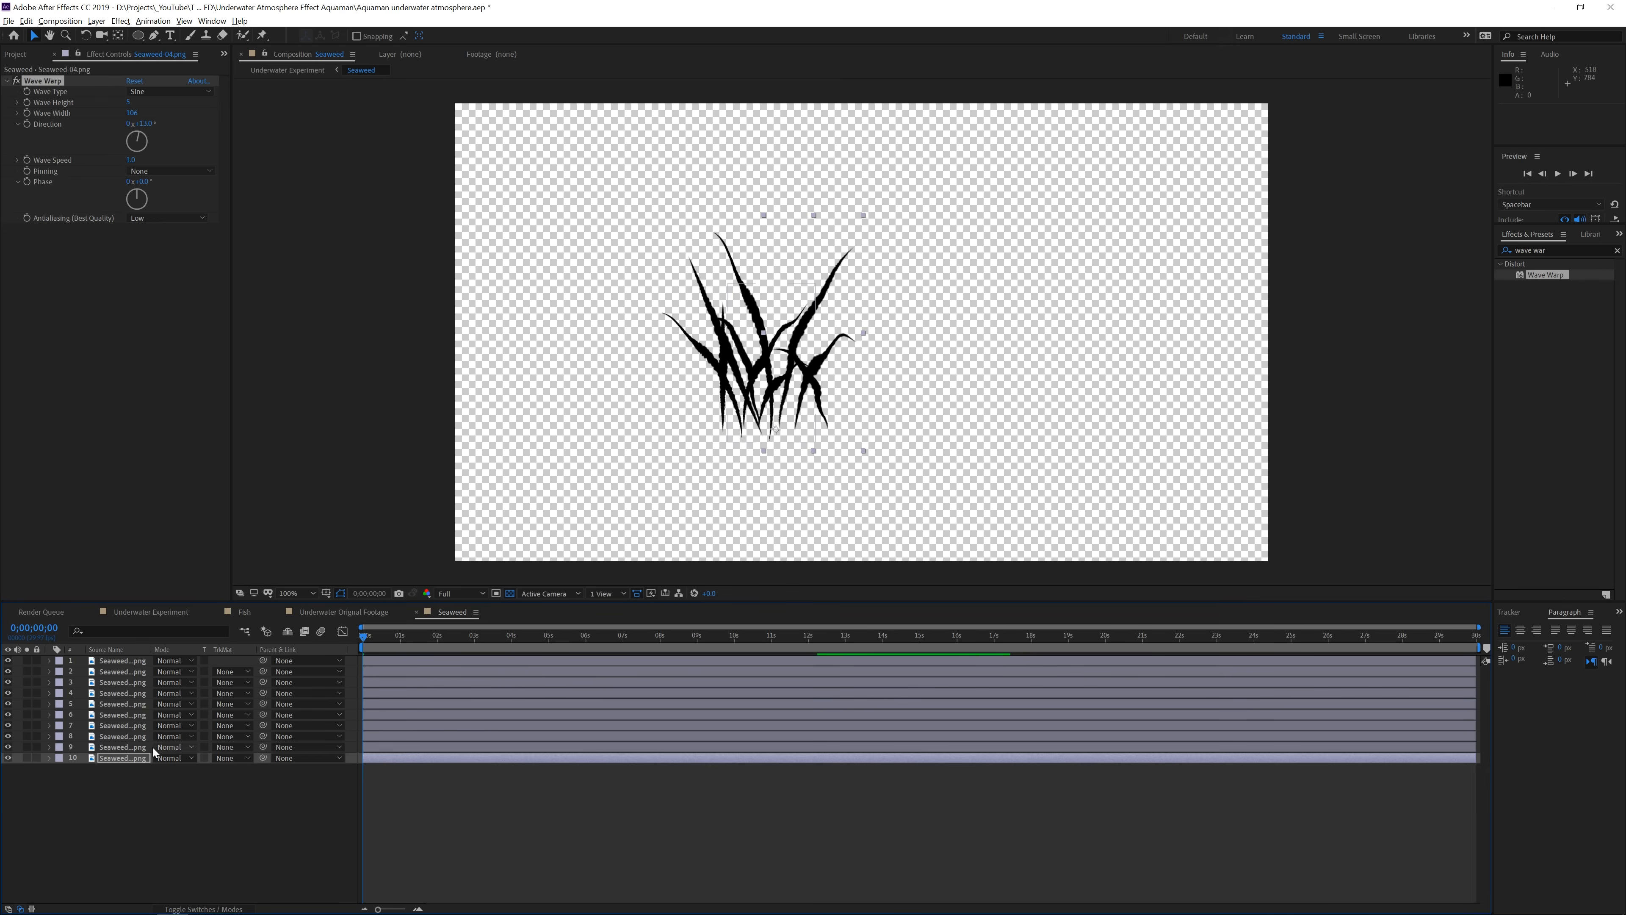
Preview the seaweed sway and move the Seaweed composition out of the Pre-tutorial folder to the project's top level
key(space)
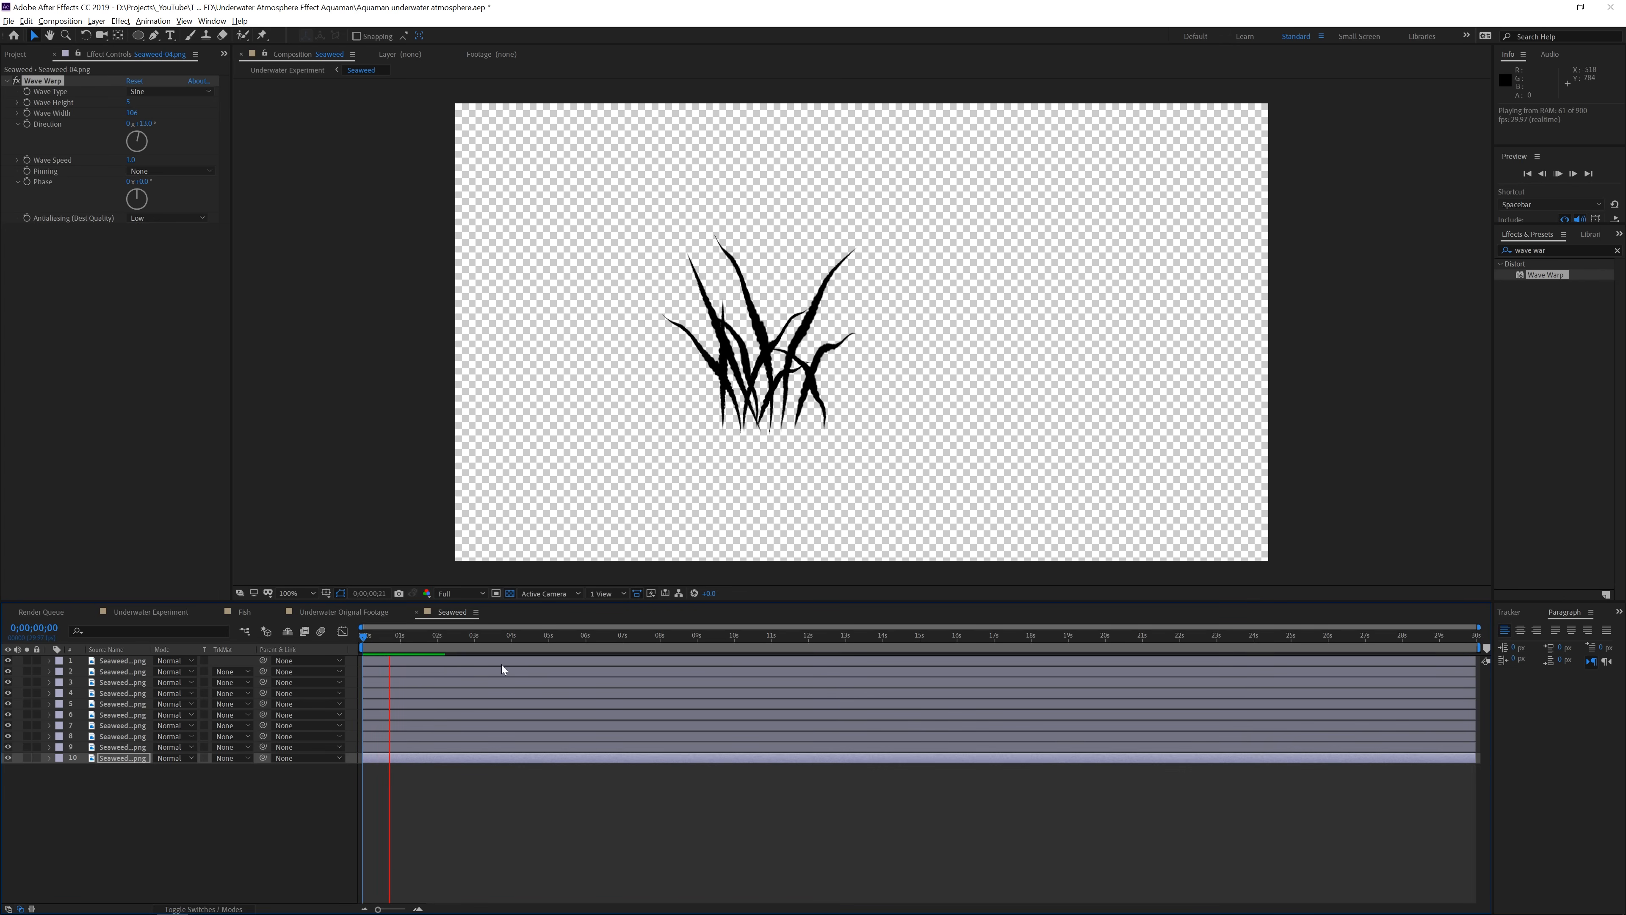
key(space)
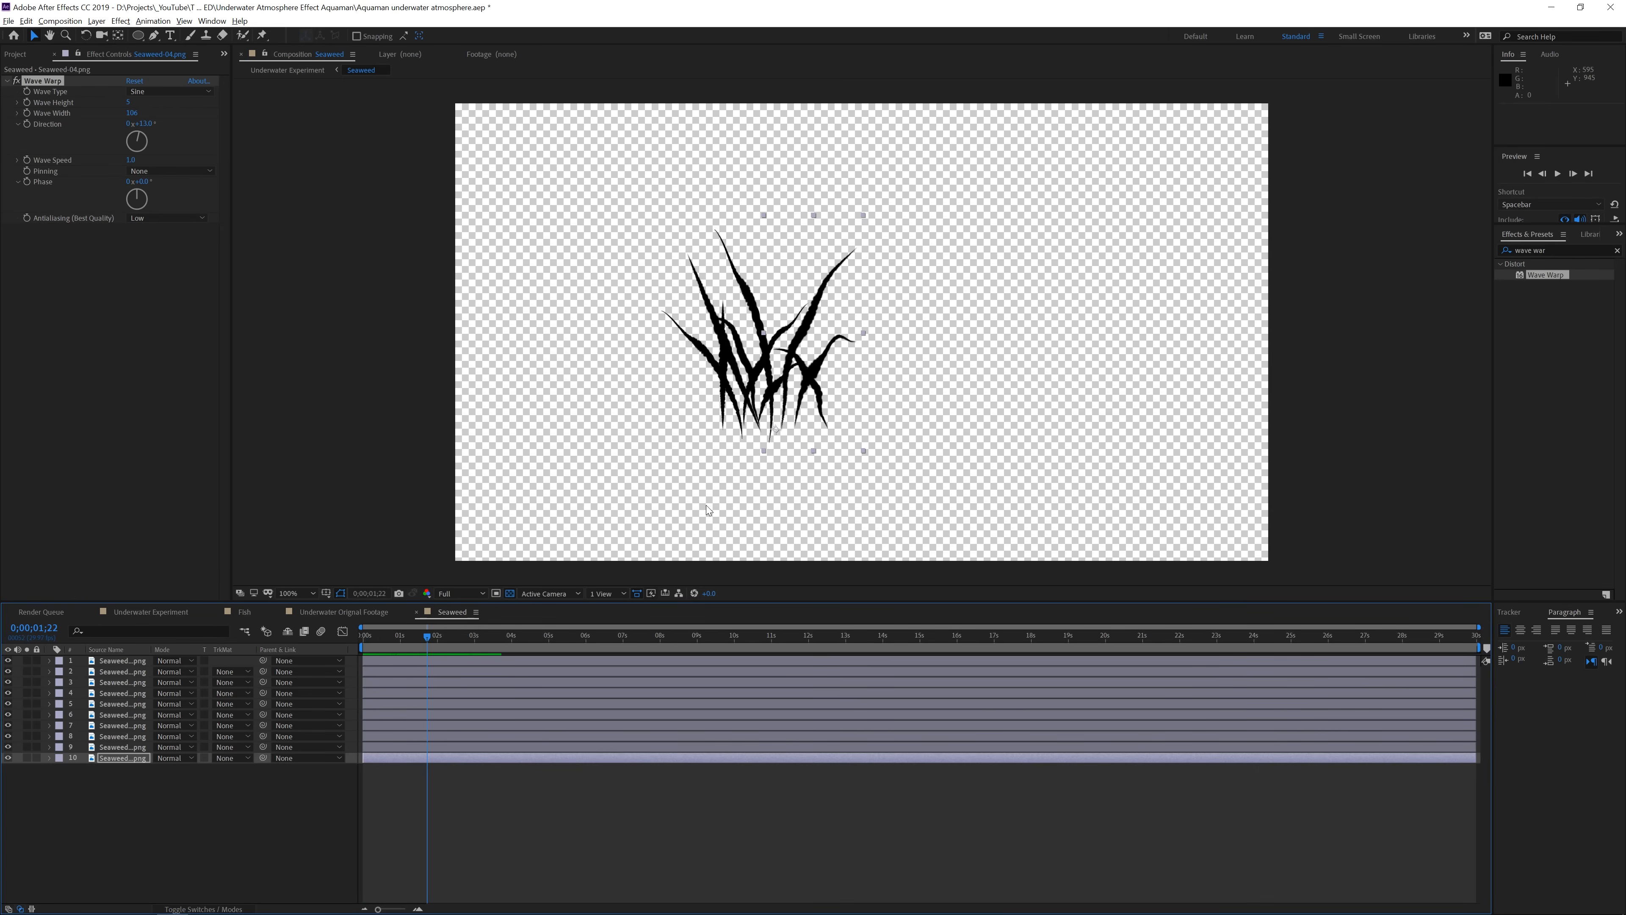
click(340, 613)
click(20, 55)
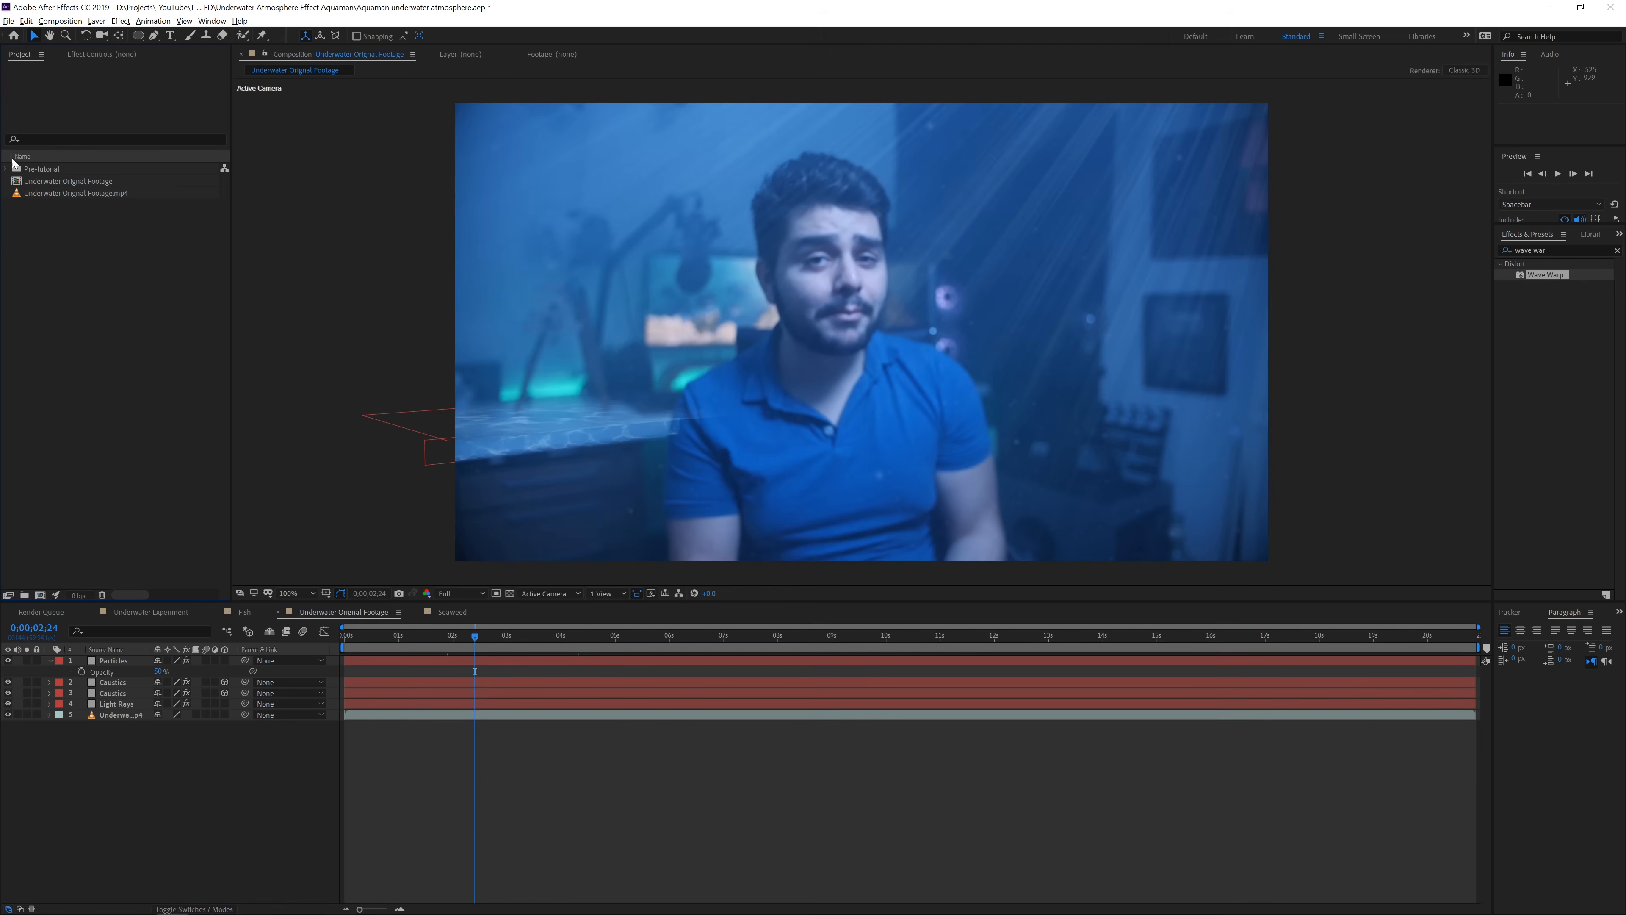
click(8, 169)
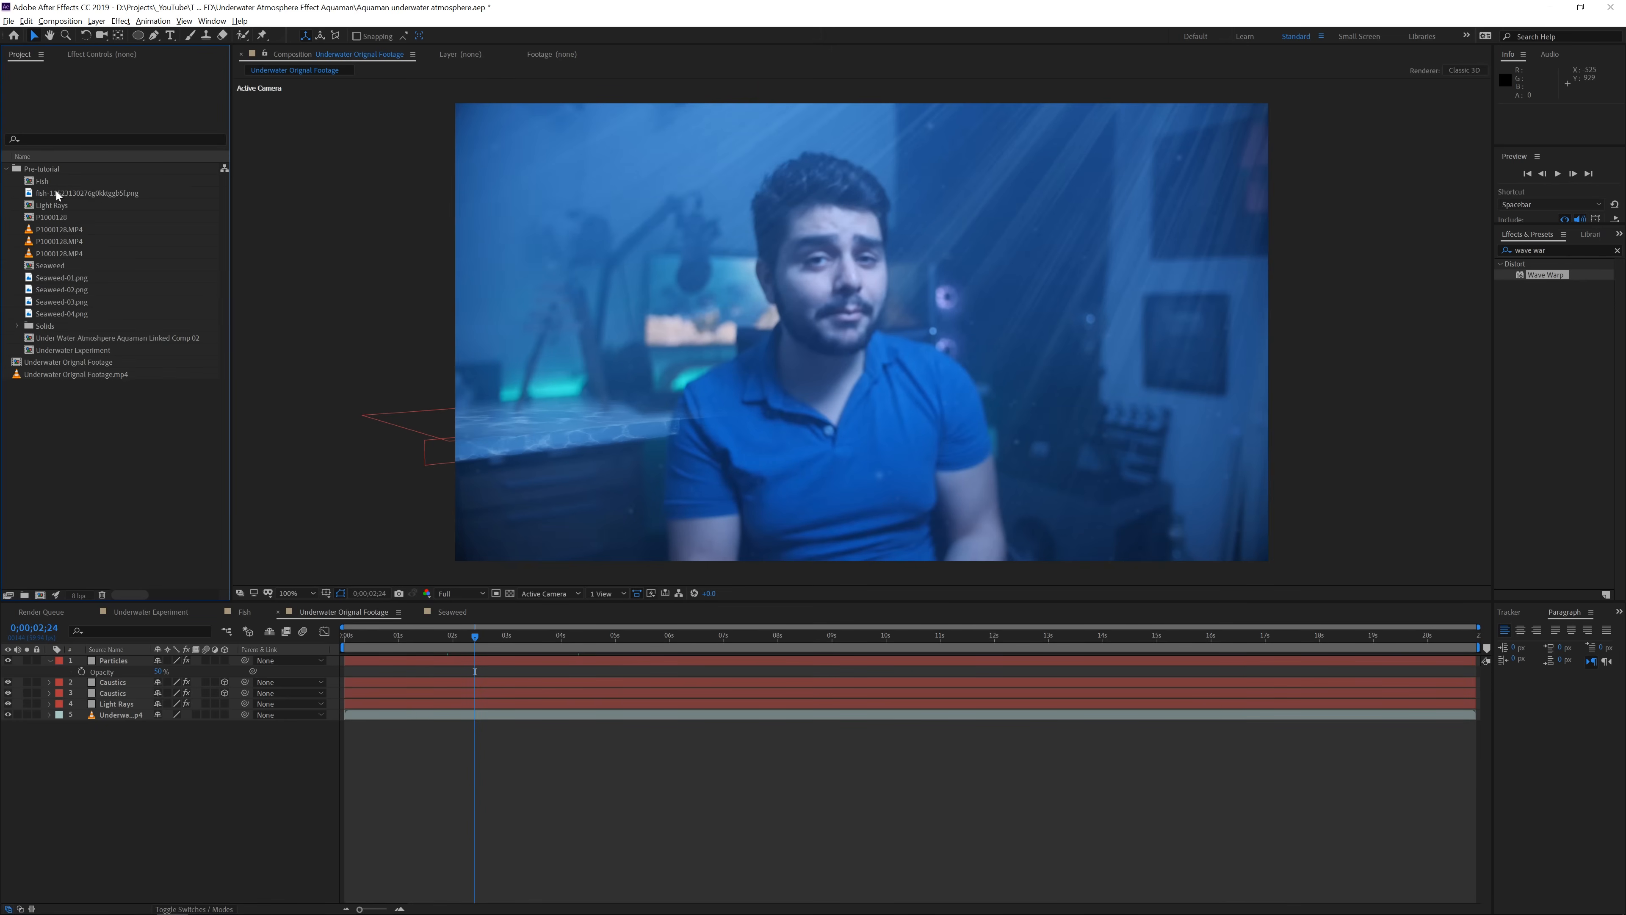
drag(62, 267, 64, 446)
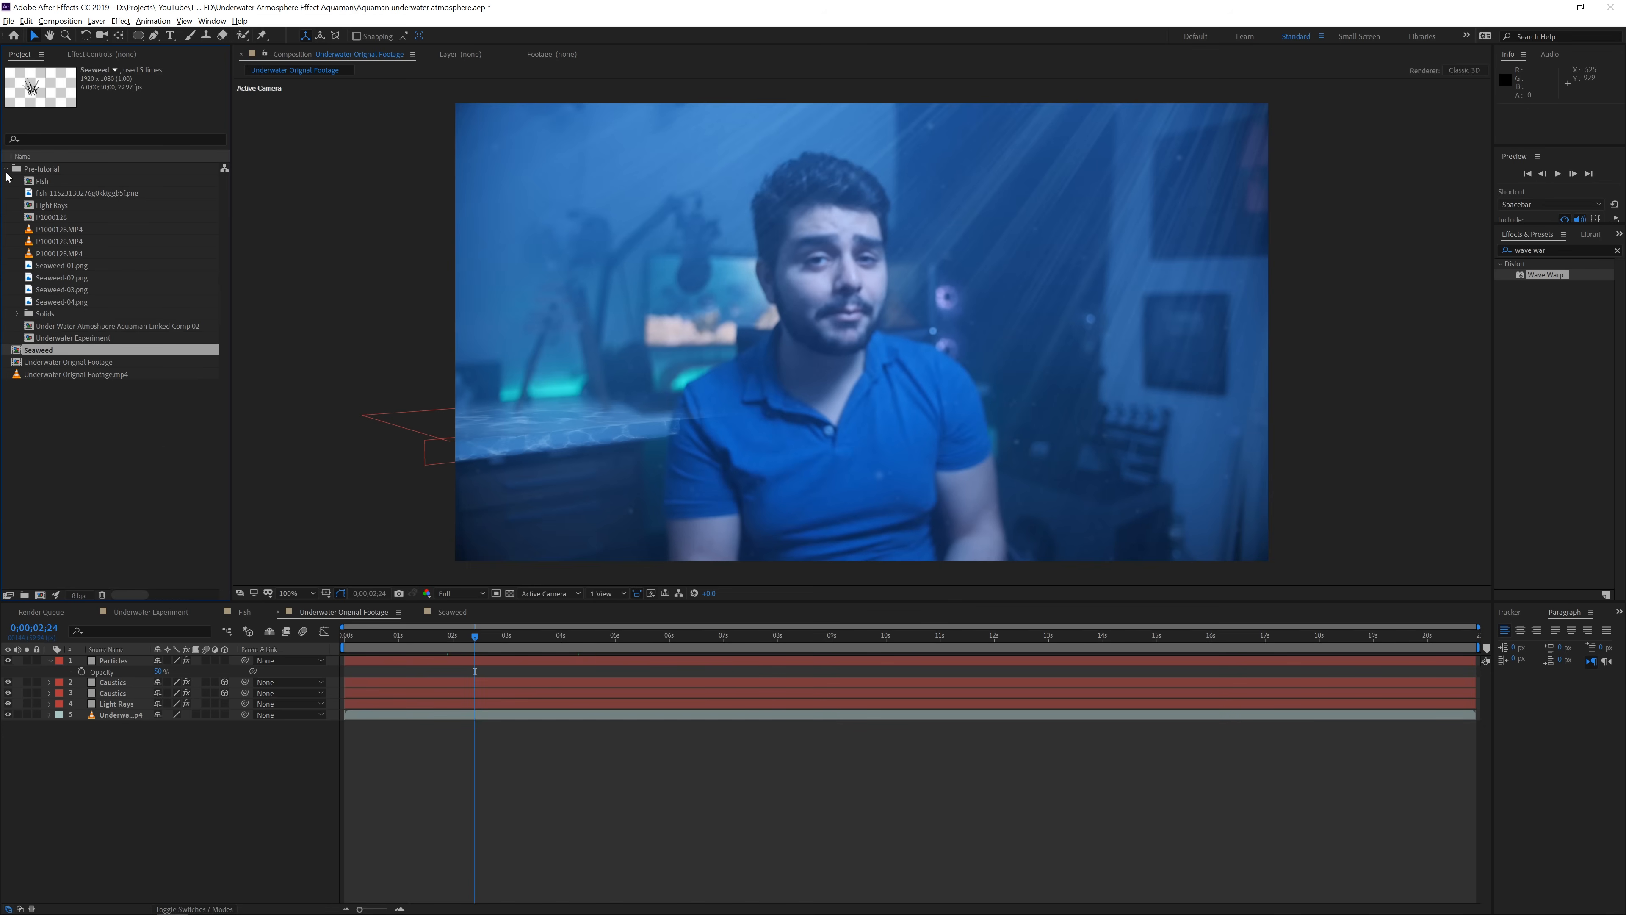
click(7, 169)
double_click(50, 180)
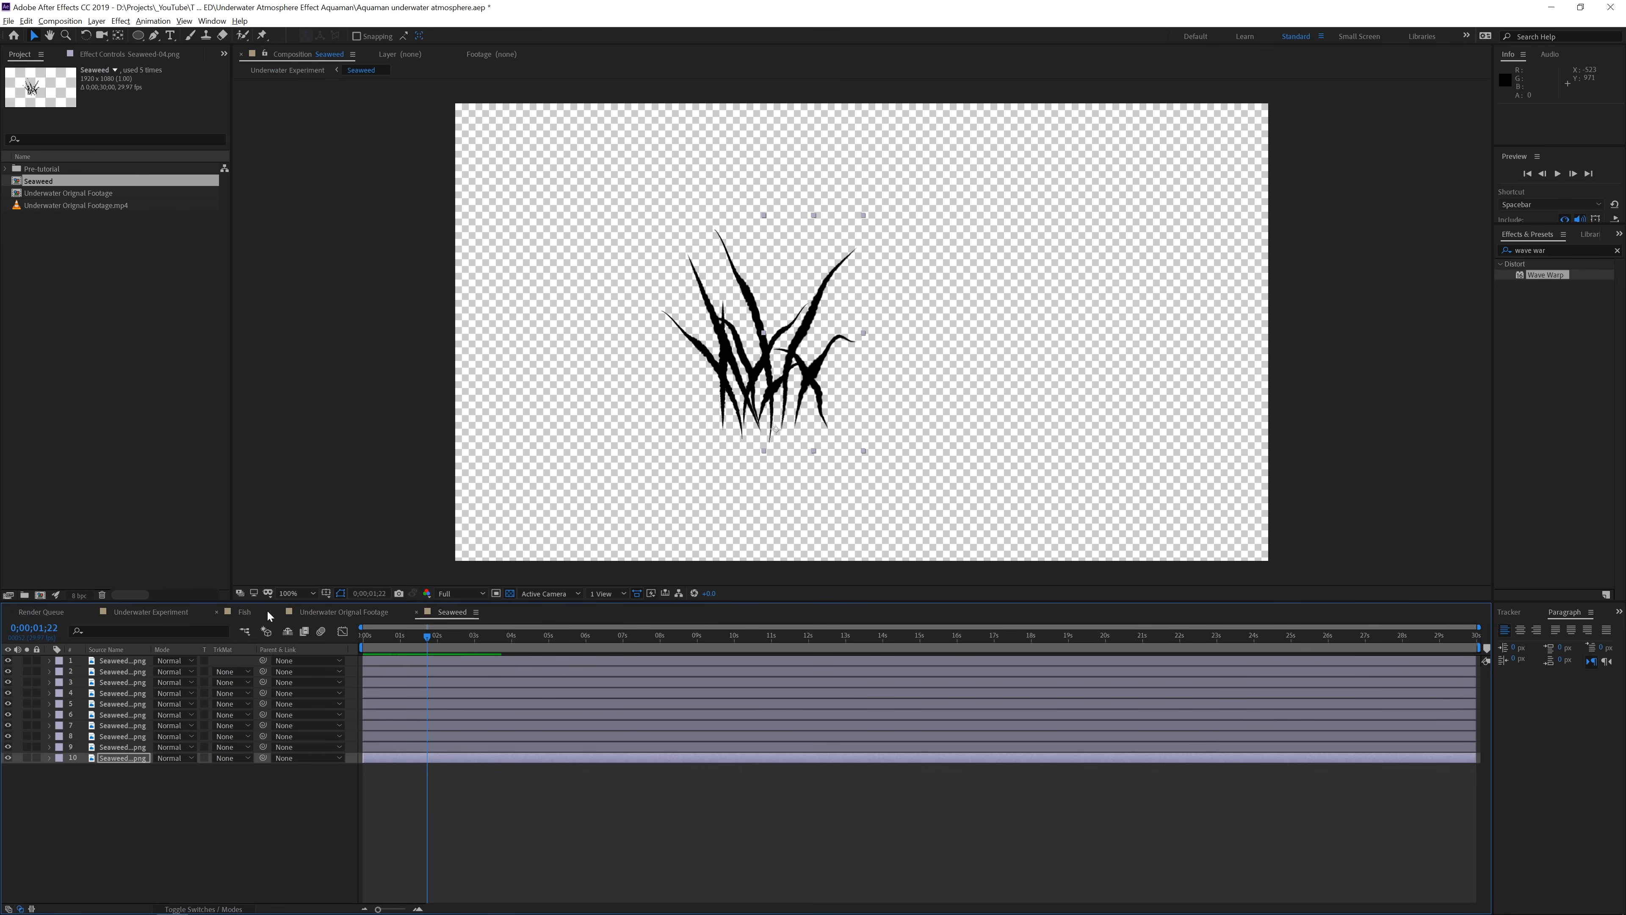
Add the Seaweed composition as the top layer of Underwater Original Footage and place it in the frame's lower-left corner
click(325, 612)
drag(92, 184, 108, 663)
drag(751, 394, 502, 570)
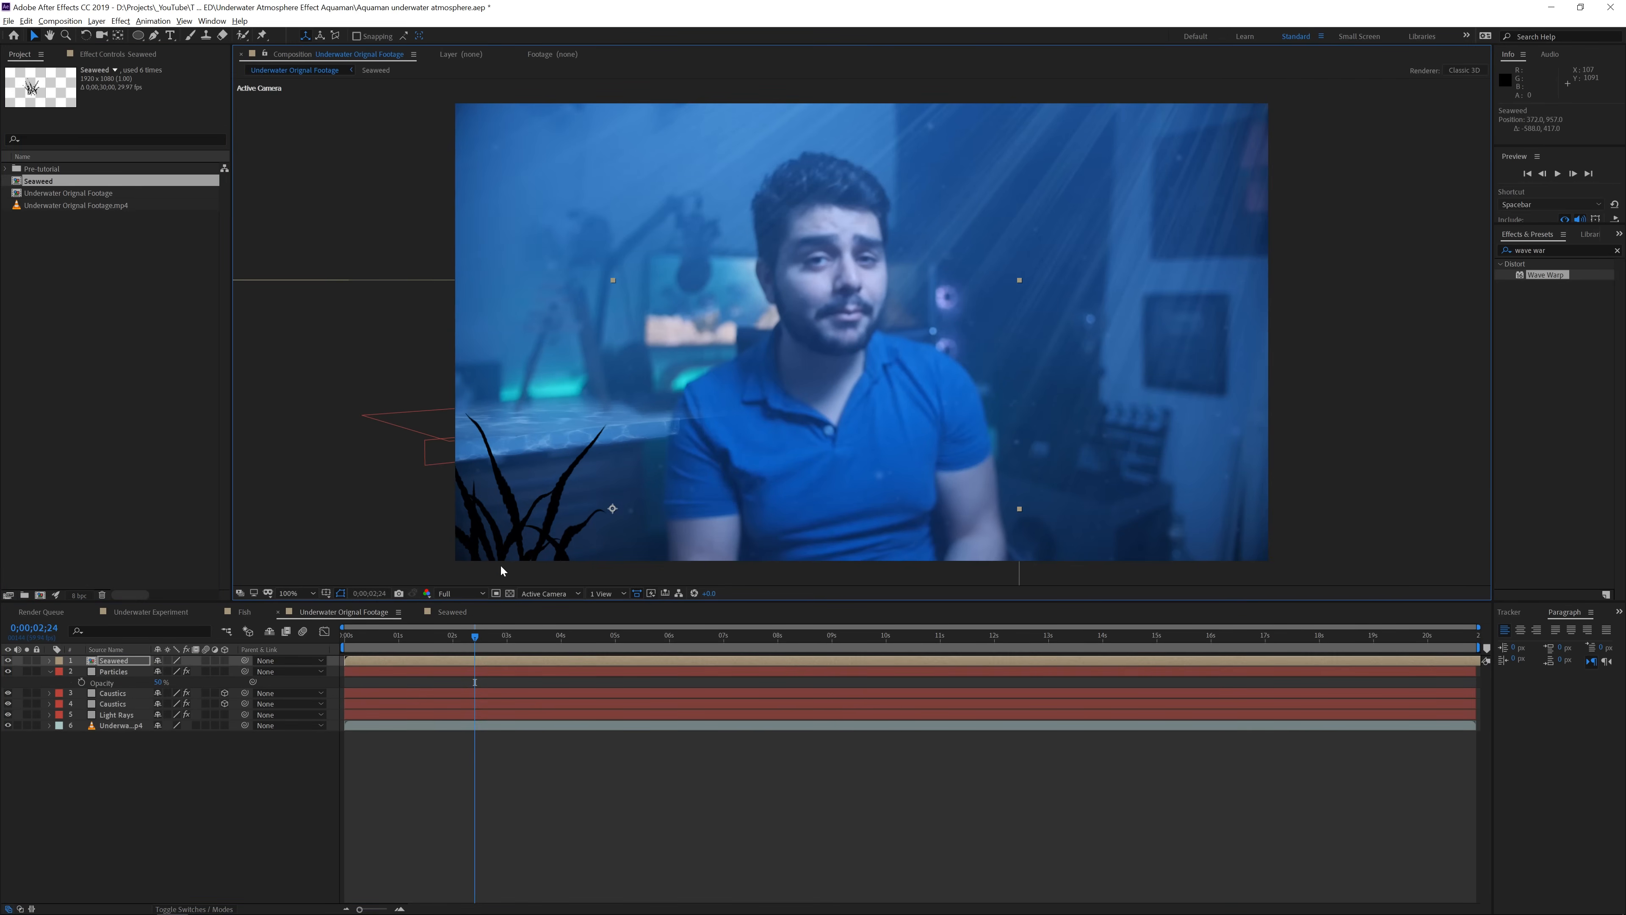
Apply Camera Lens Blur to the Seaweed layer and set its blur radius to 10
click(120, 21)
mouse_move(166, 103)
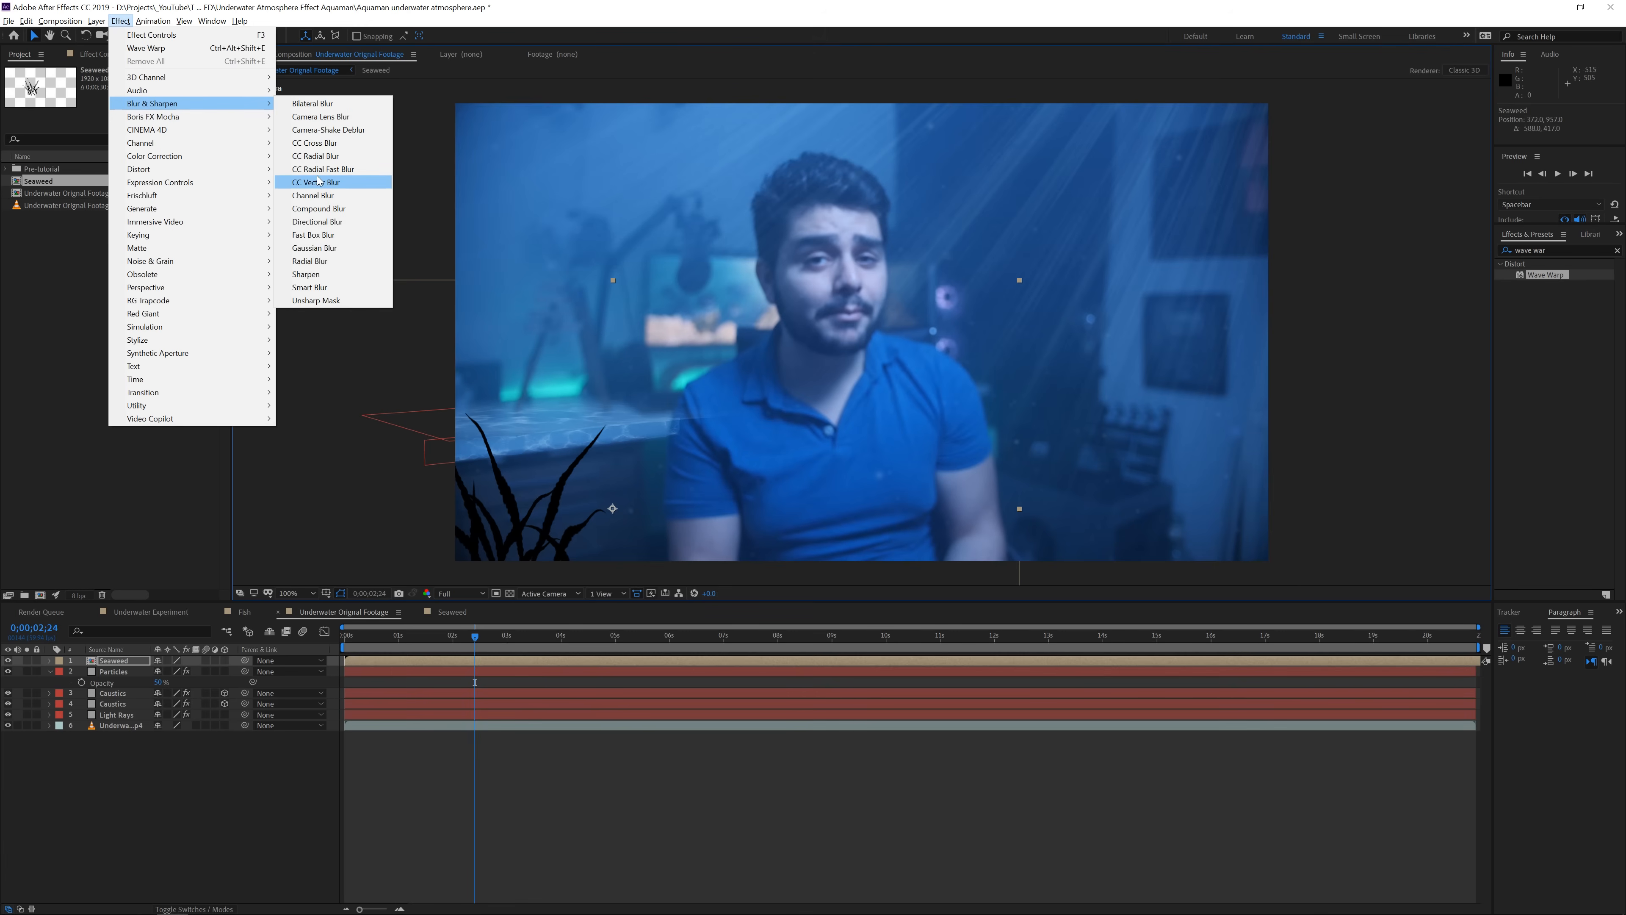
click(324, 116)
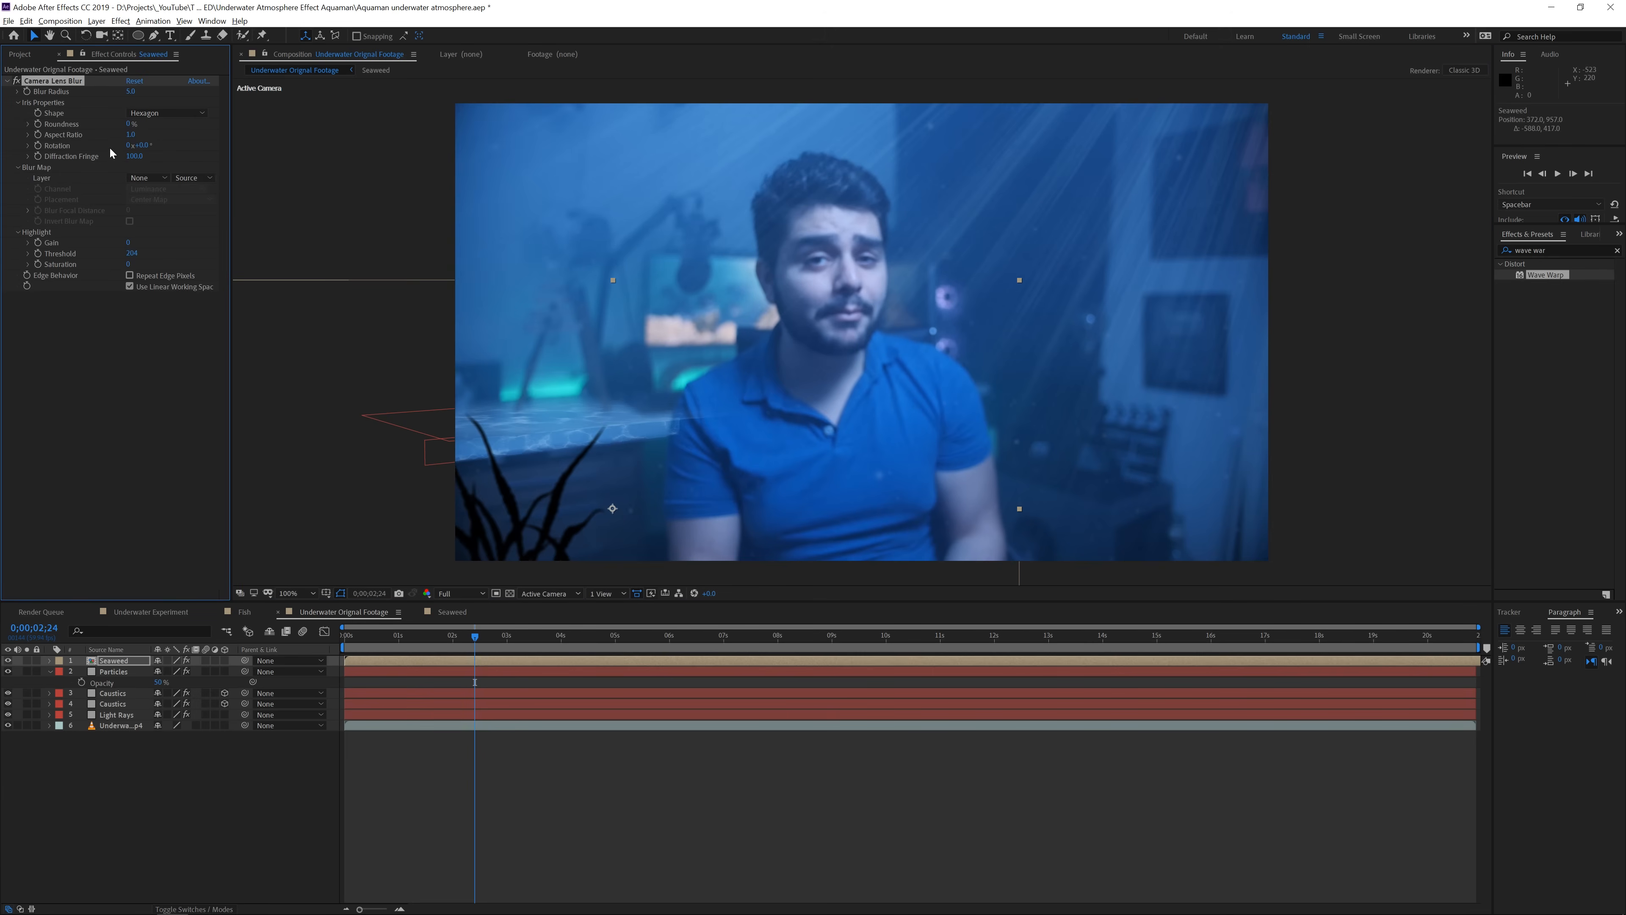
click(135, 91)
text(15)
key(Return)
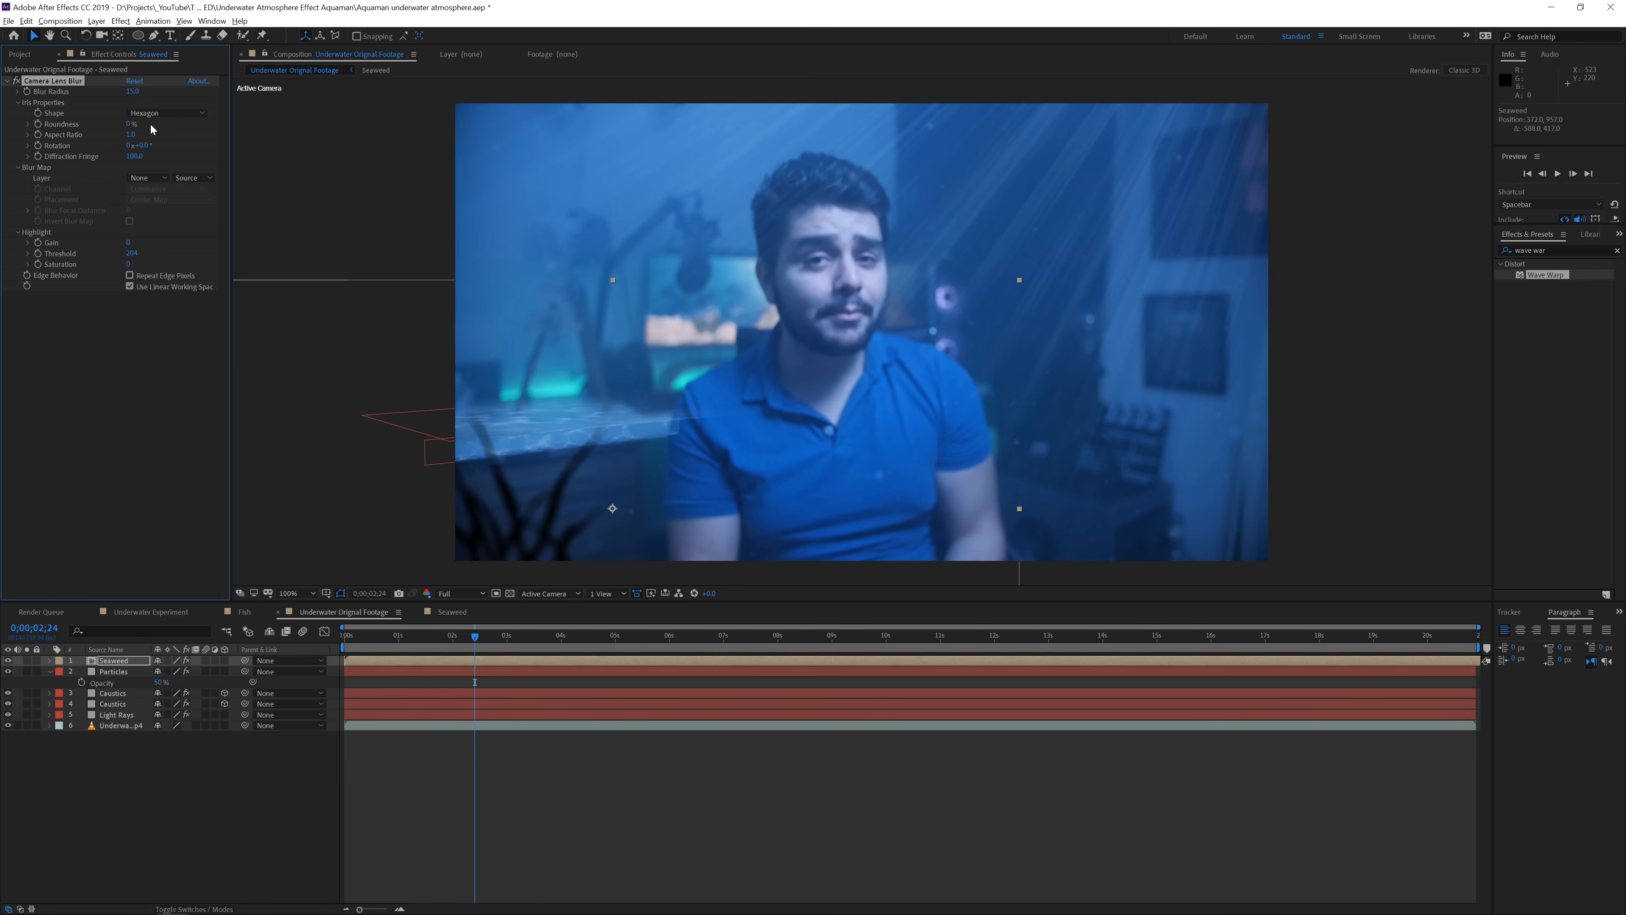
click(134, 91)
key(Return)
Apply the Tint effect to the Seaweed layer and sample its Map Black To colour from the dark footage around the seaweed
click(120, 20)
mouse_move(160, 156)
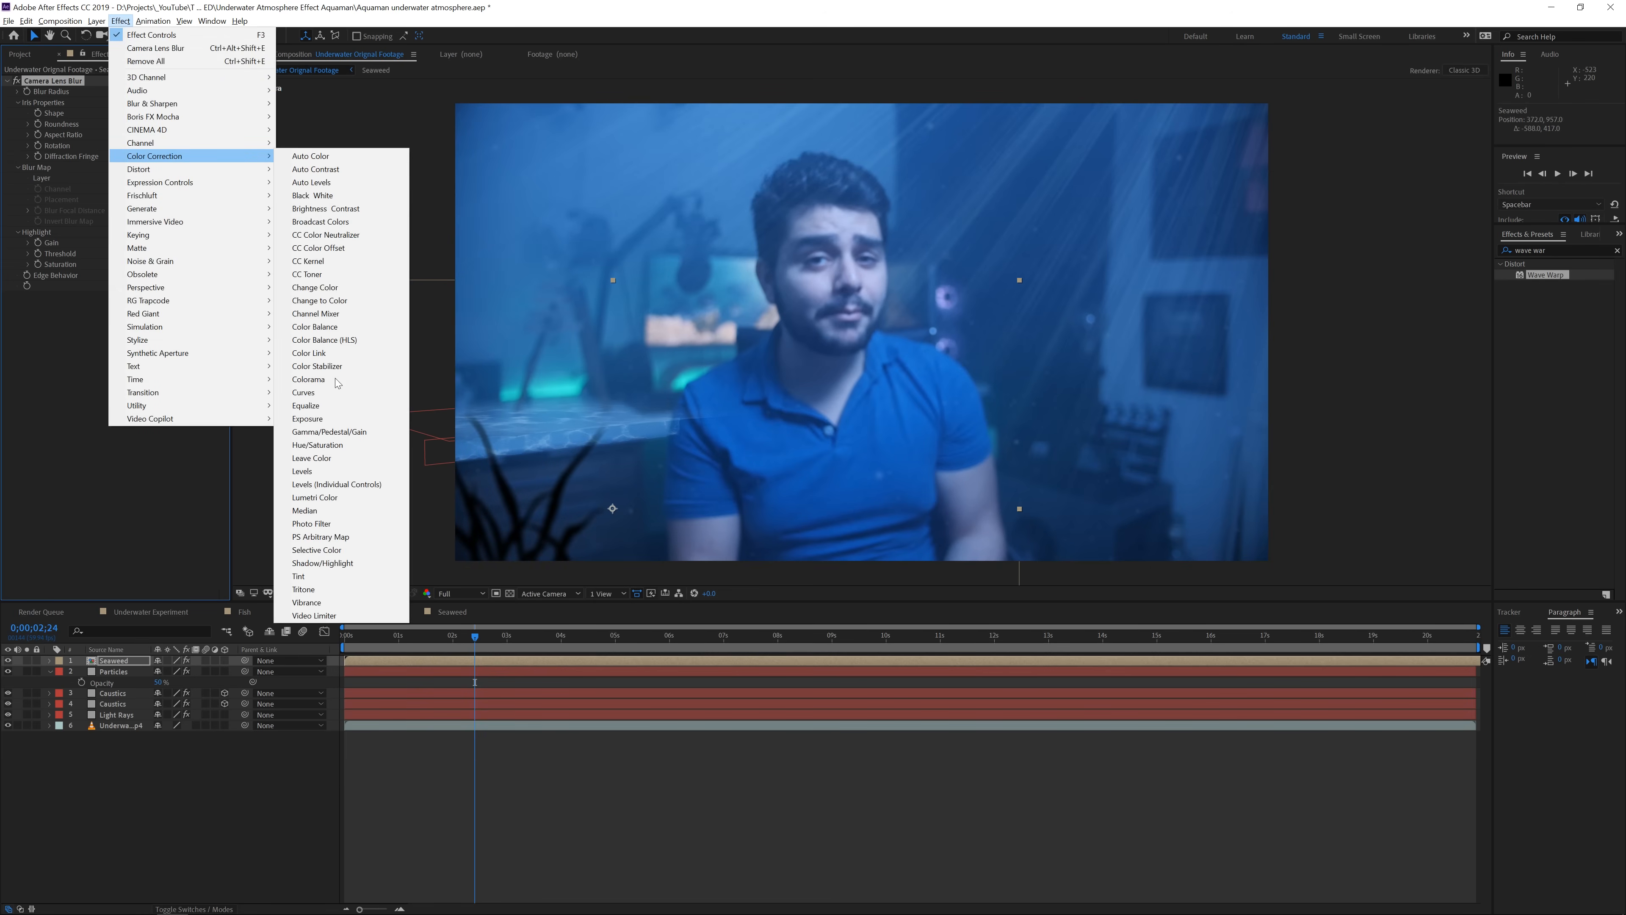
click(308, 576)
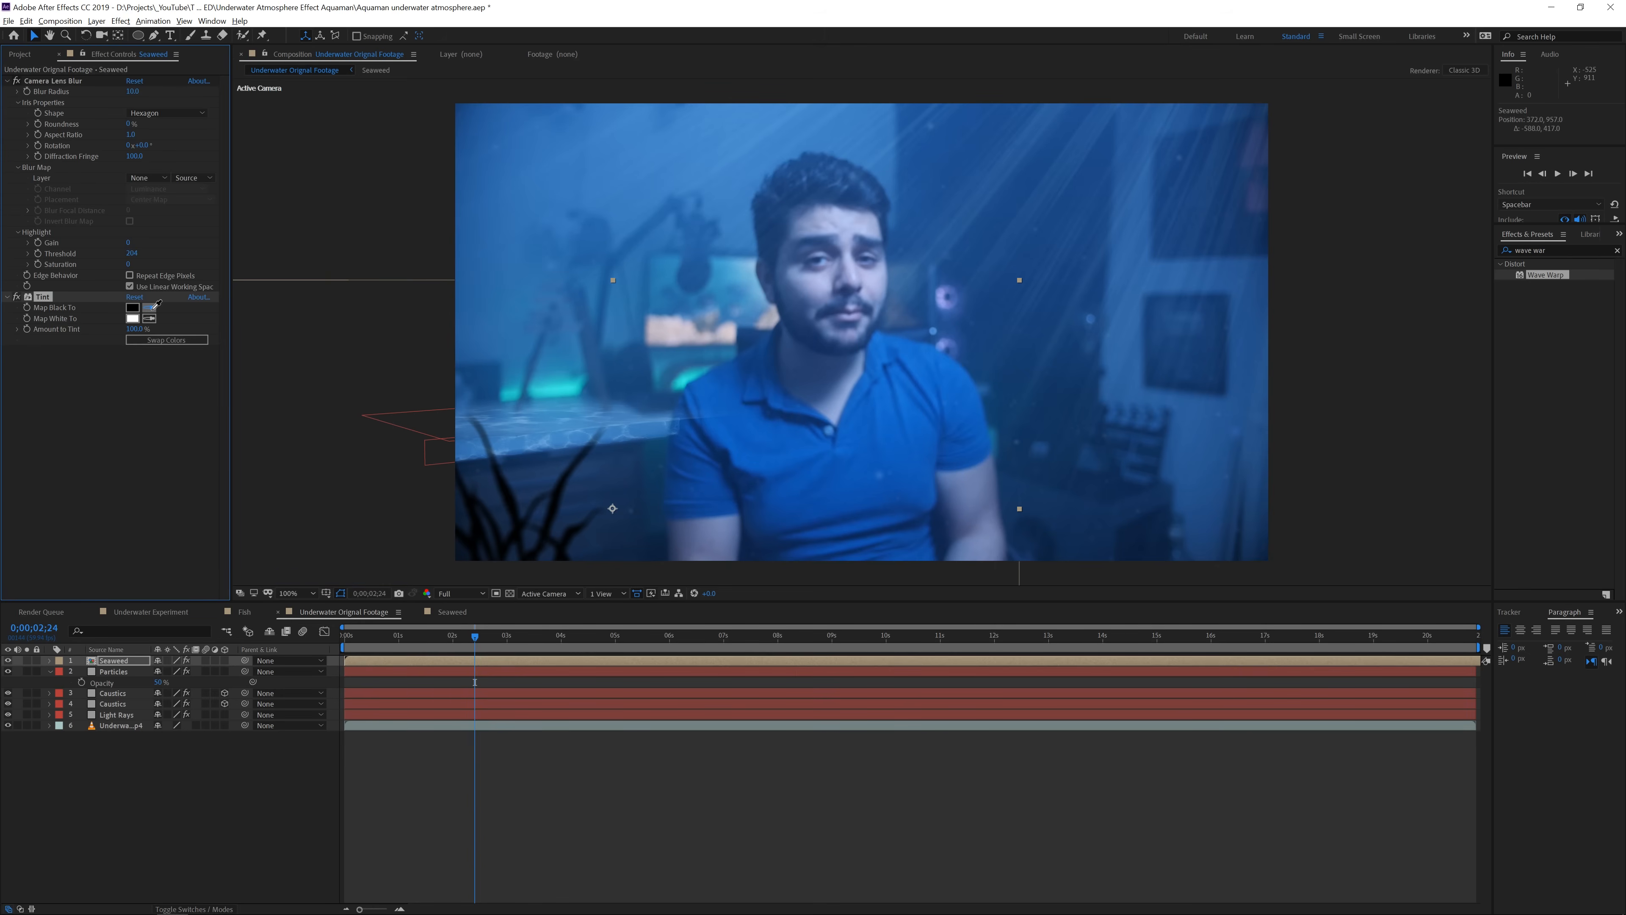
click(151, 307)
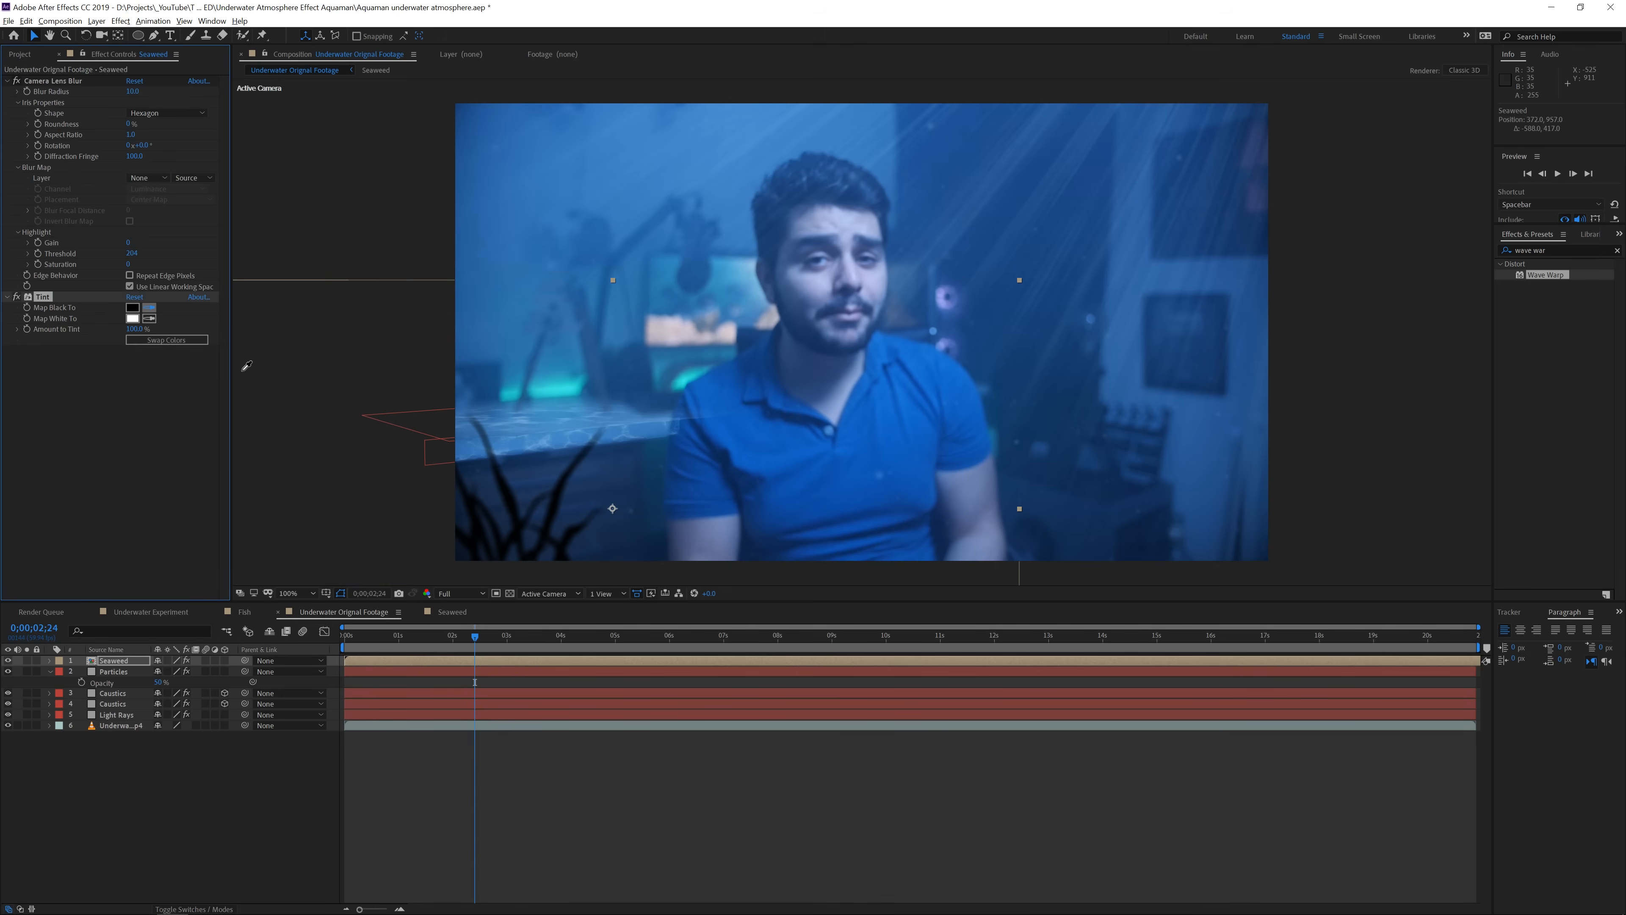
click(471, 505)
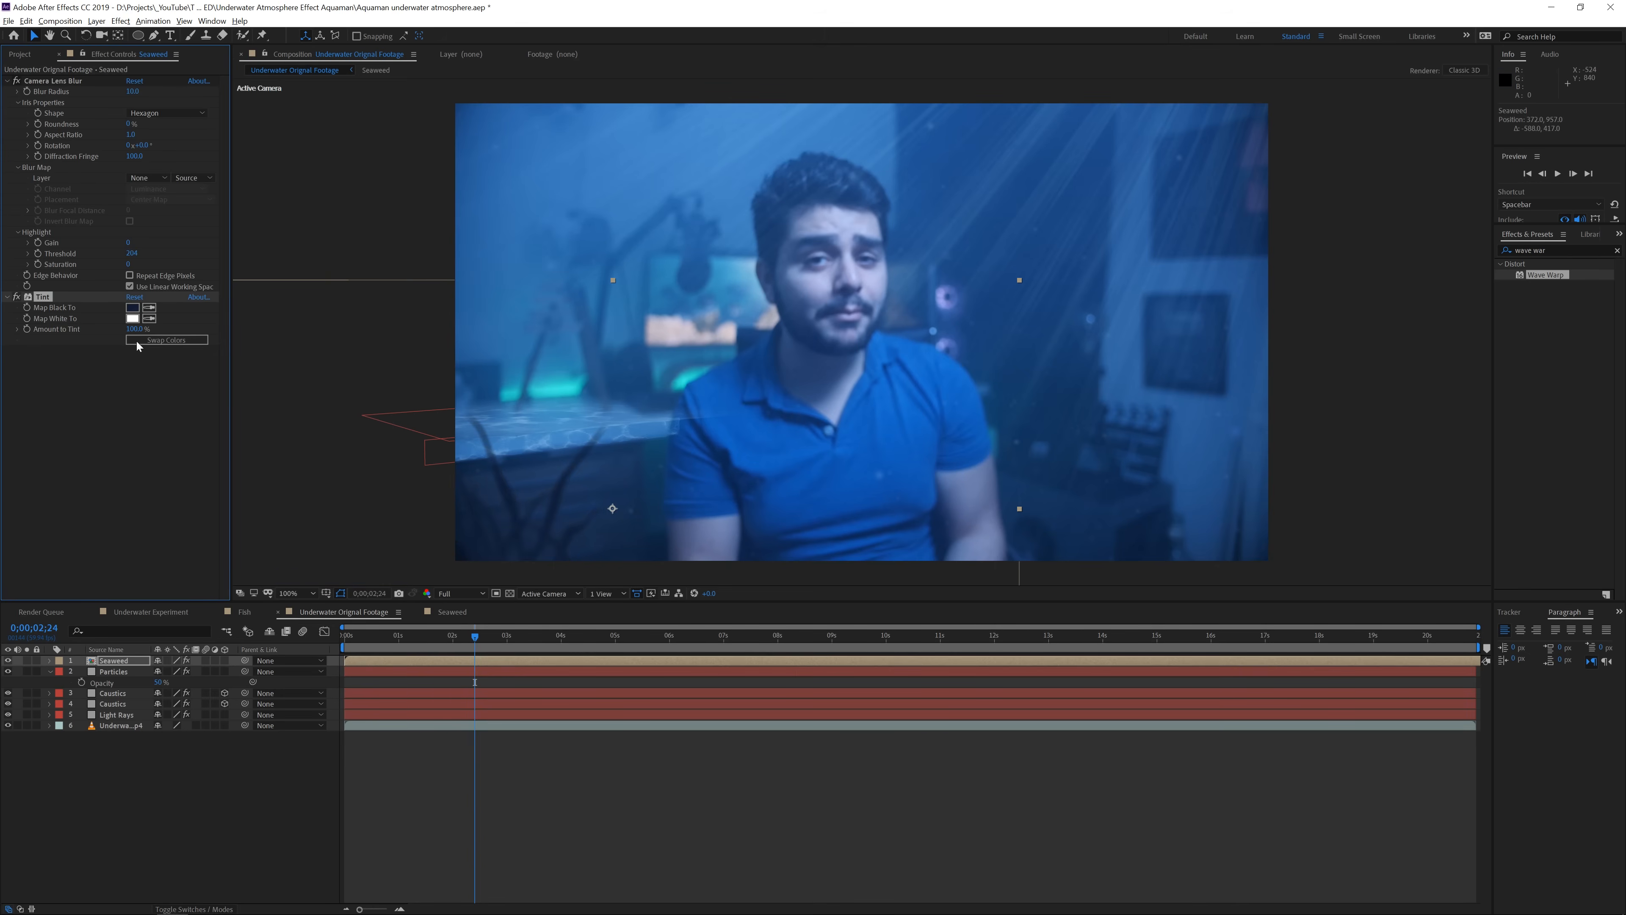
click(138, 311)
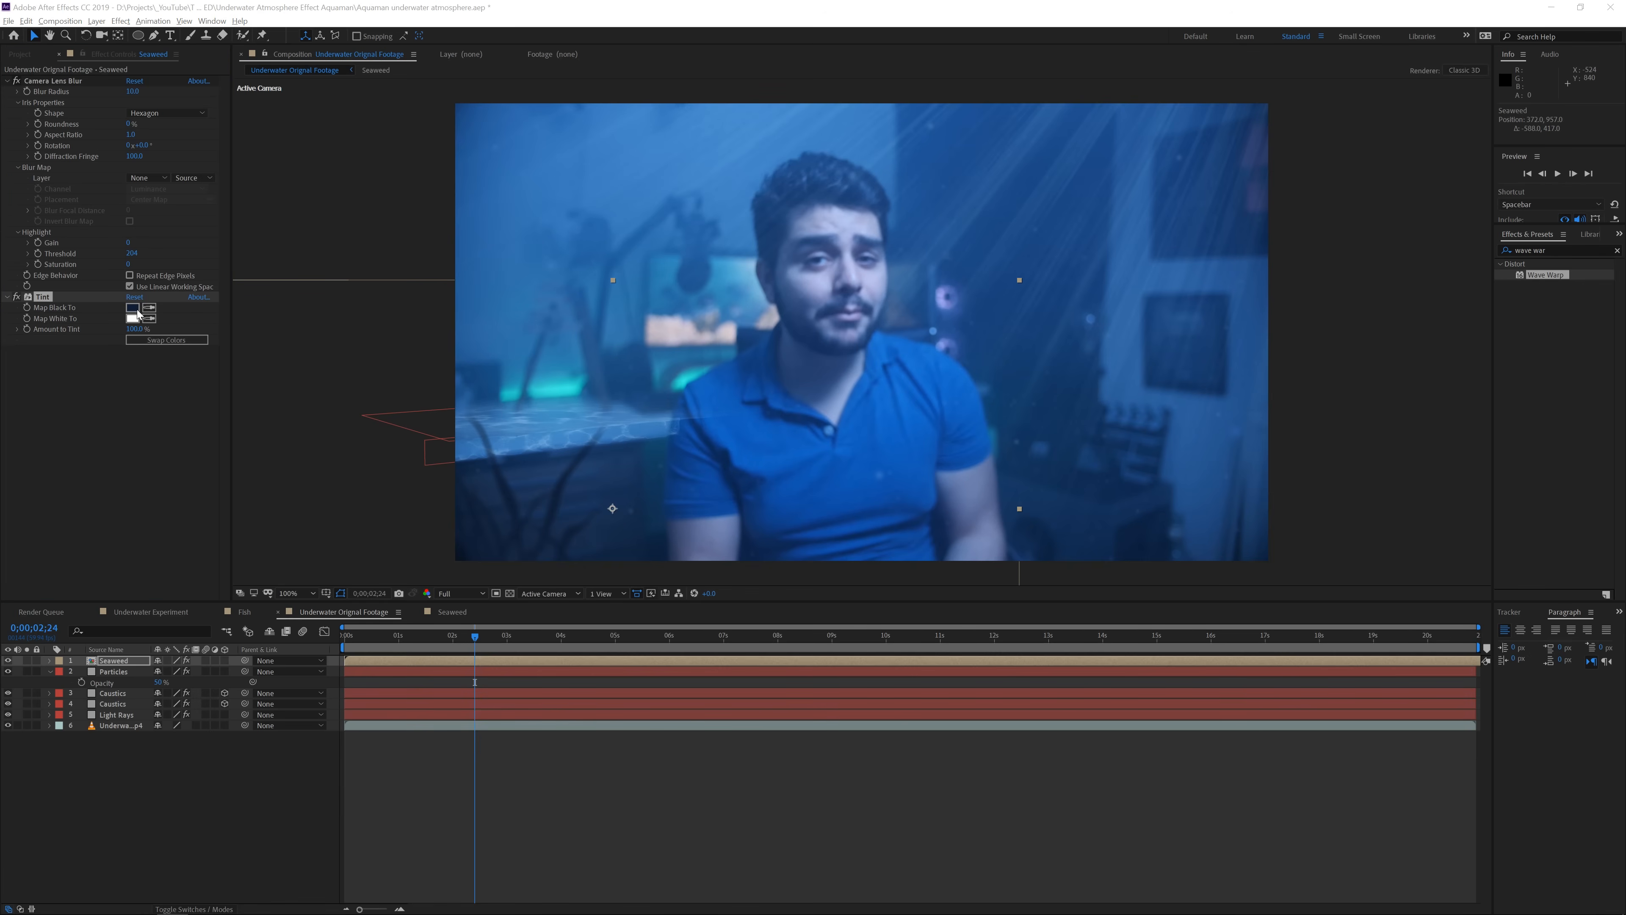
click(1366, 519)
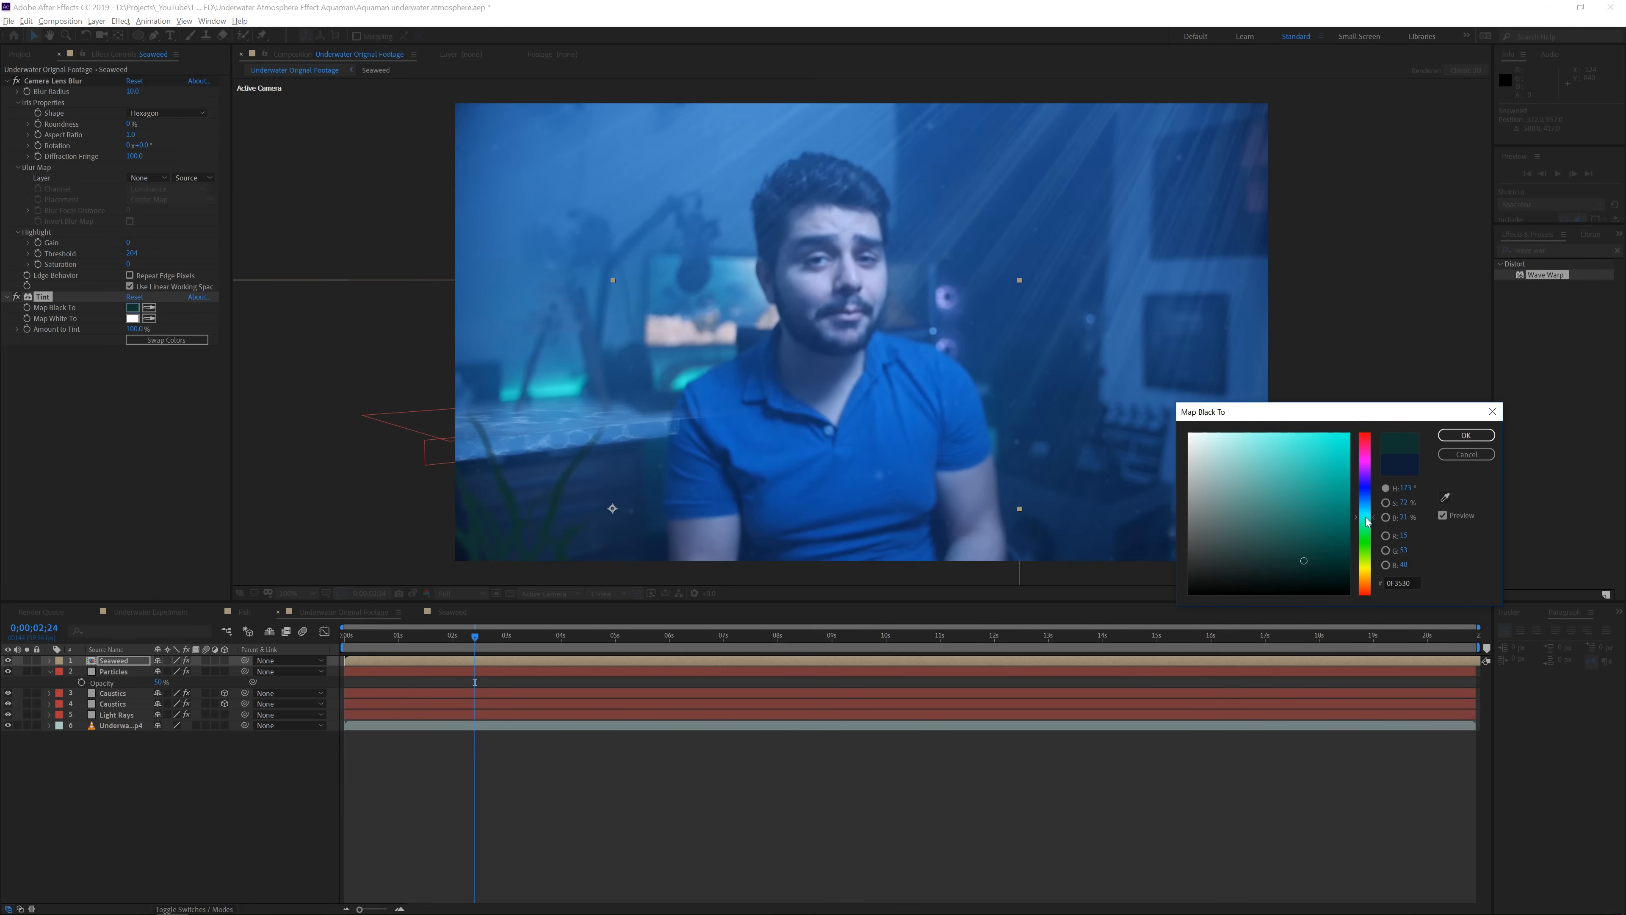
key(Escape)
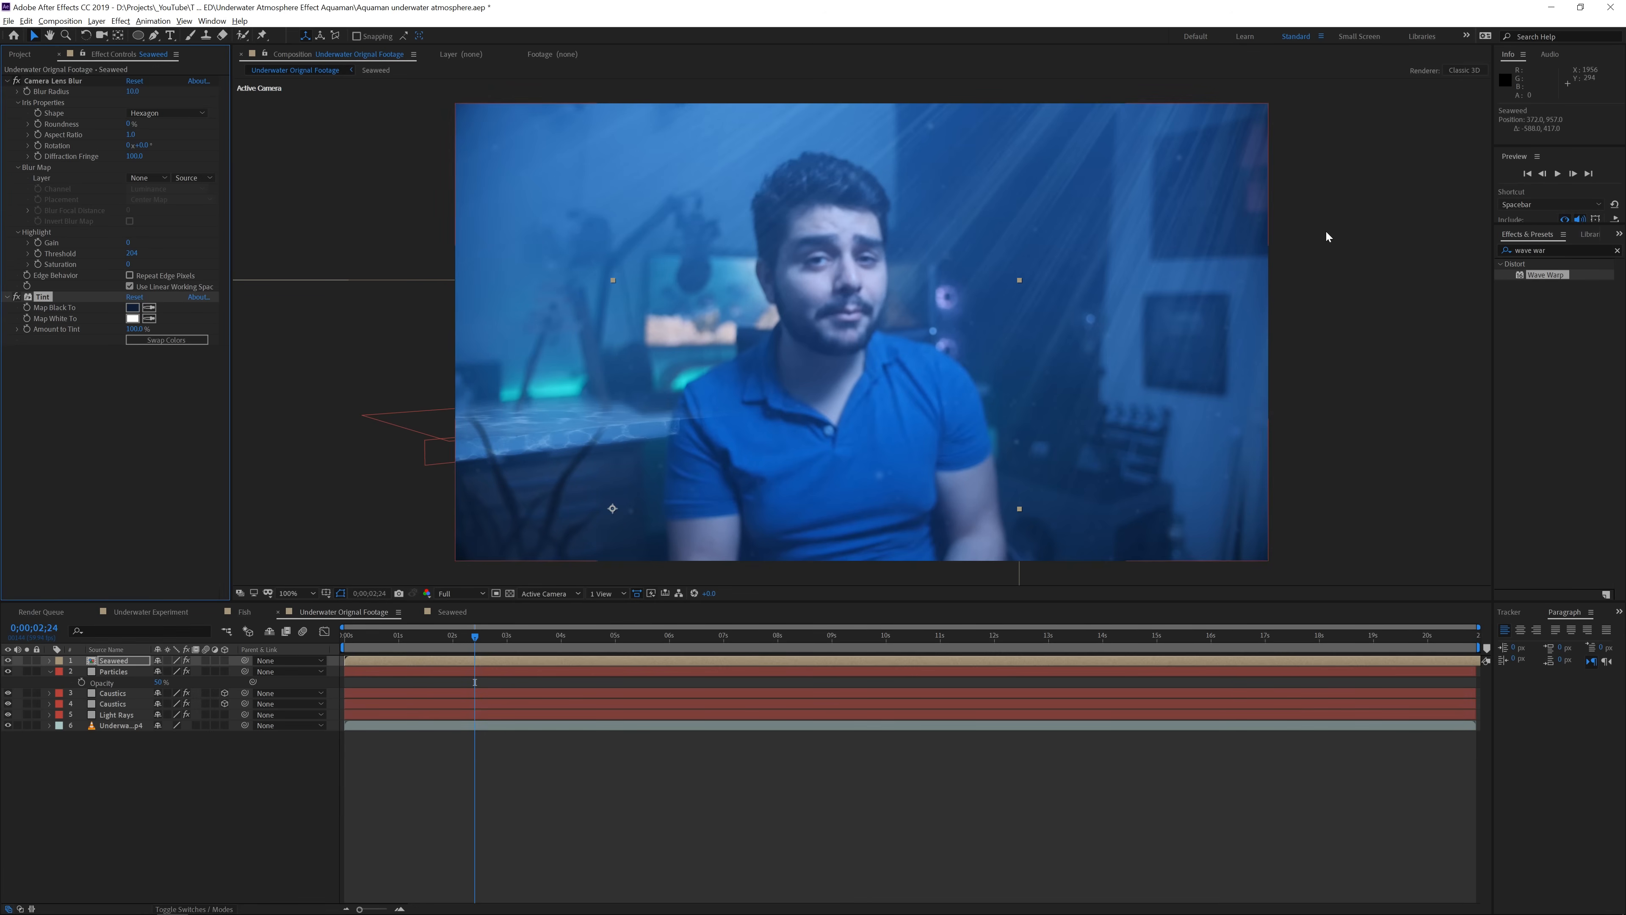
Find CC Light Sweep, add it after Tint on the Seaweed layer, and move its centre over the seaweed at 650, 357
drag(1564, 249, 1351, 251)
text(cc light)
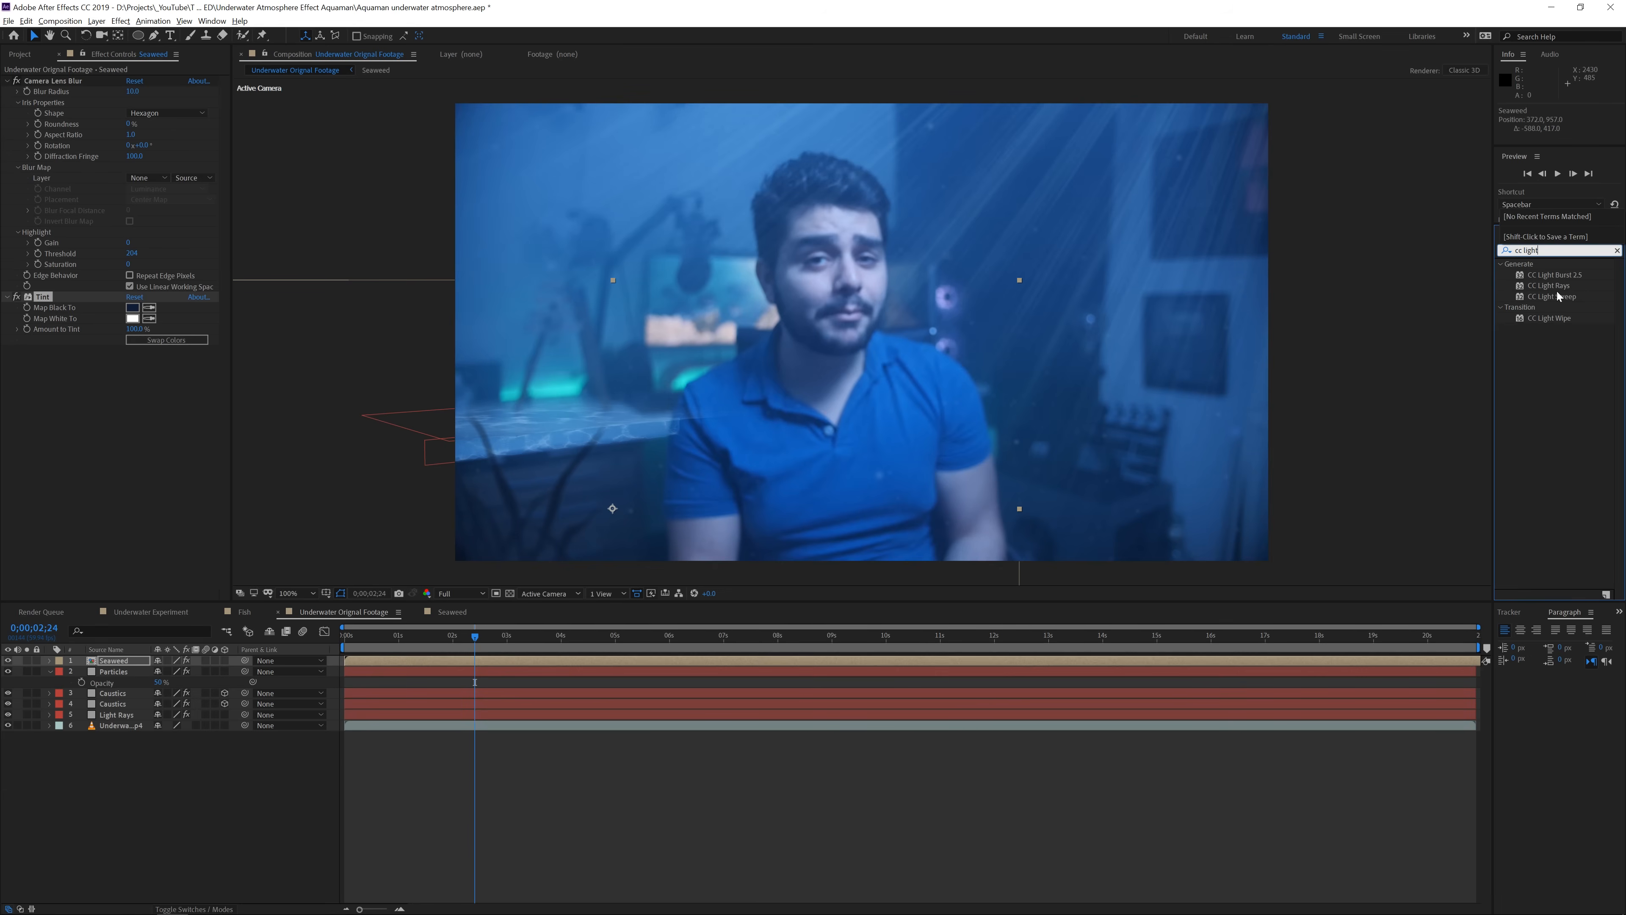
drag(1557, 296, 113, 436)
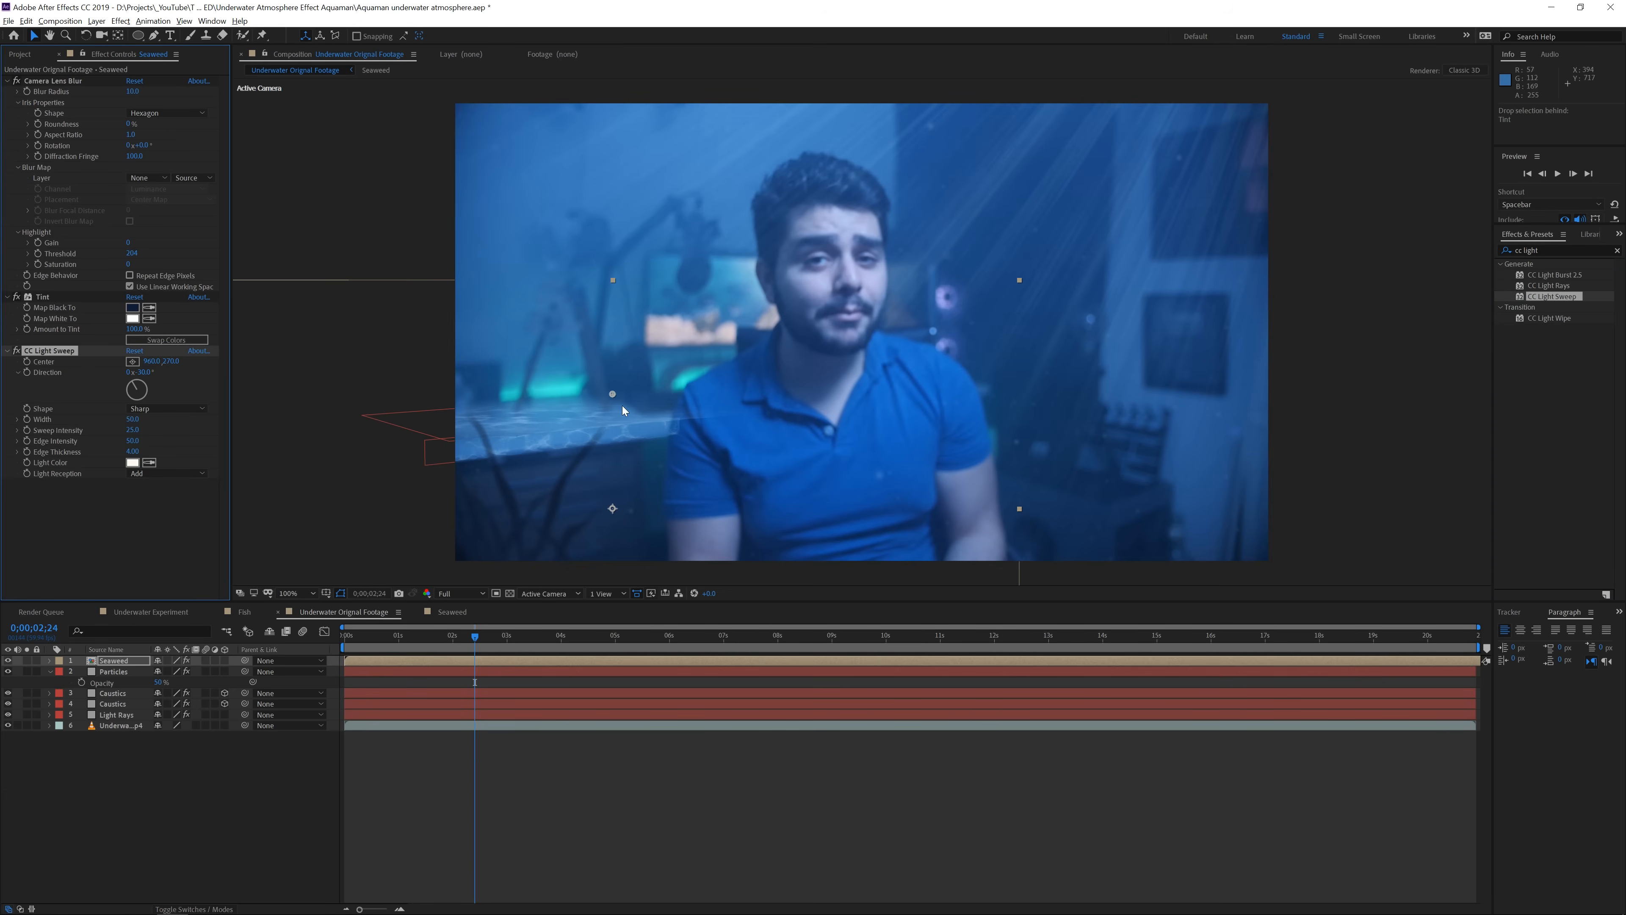
drag(612, 395, 482, 430)
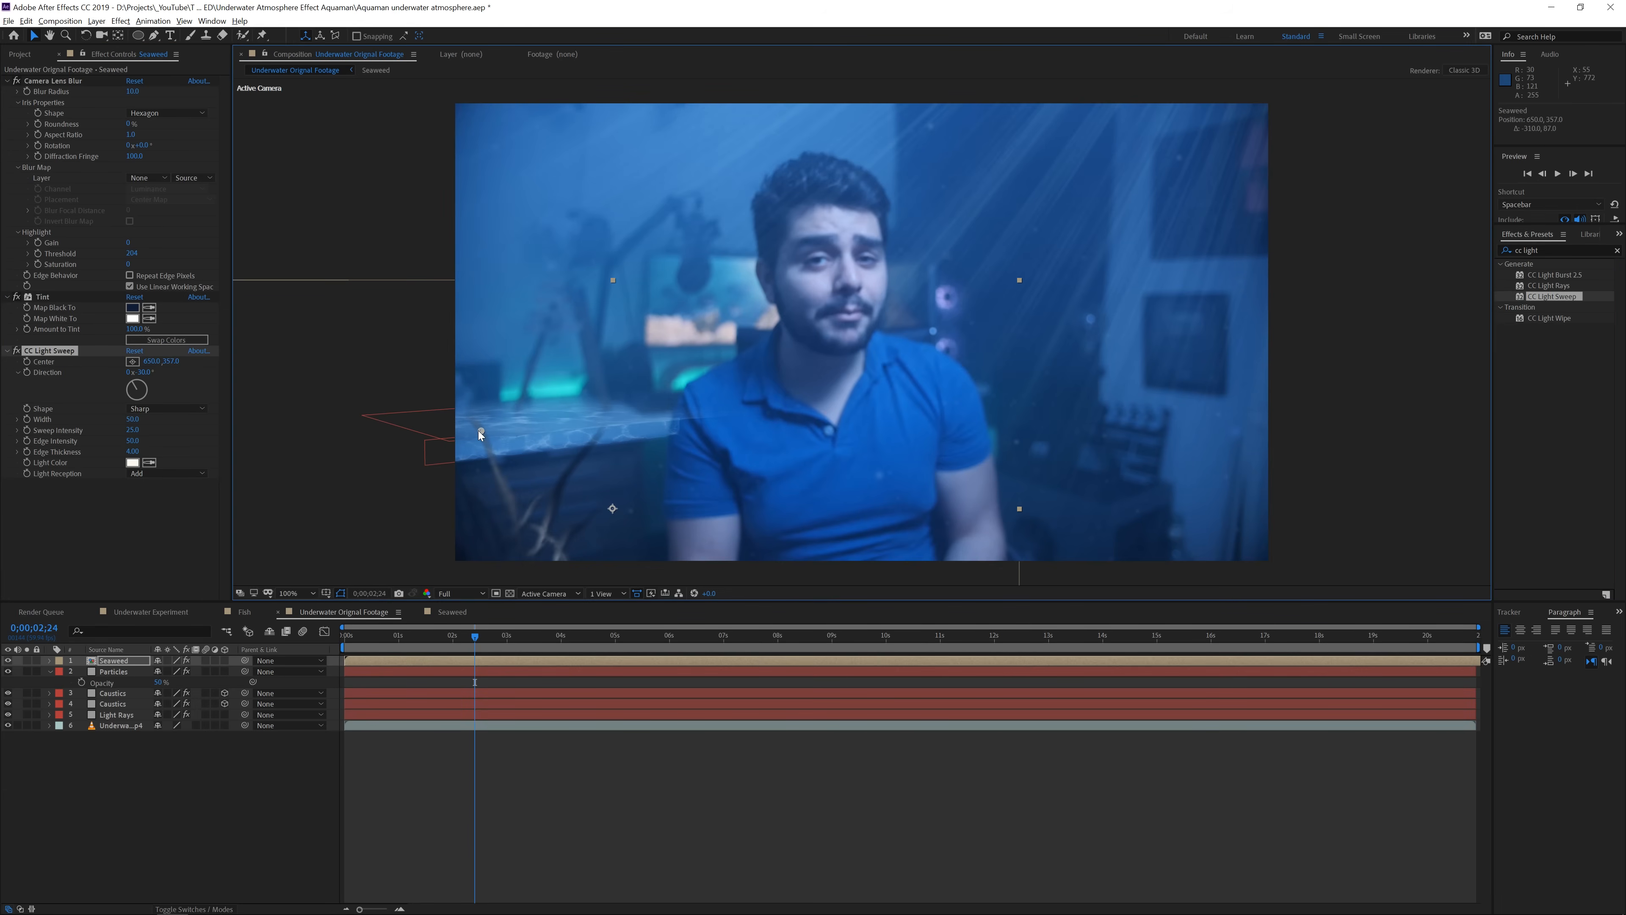
Set the light sweep's light colour to the green 128957
click(132, 462)
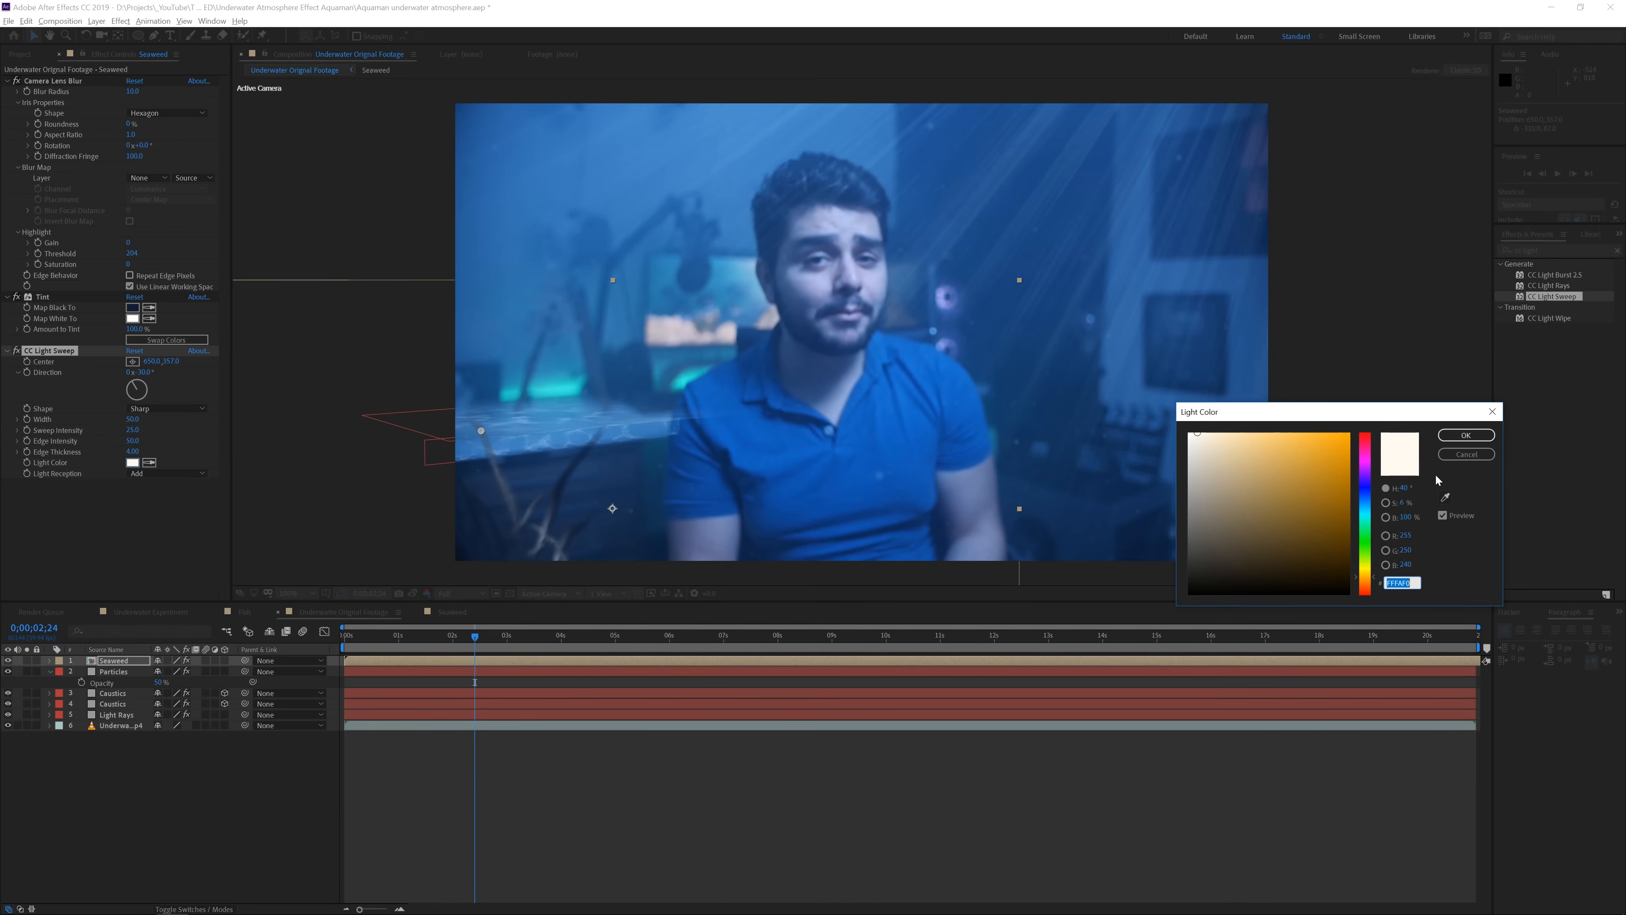
drag(1361, 552, 1328, 507)
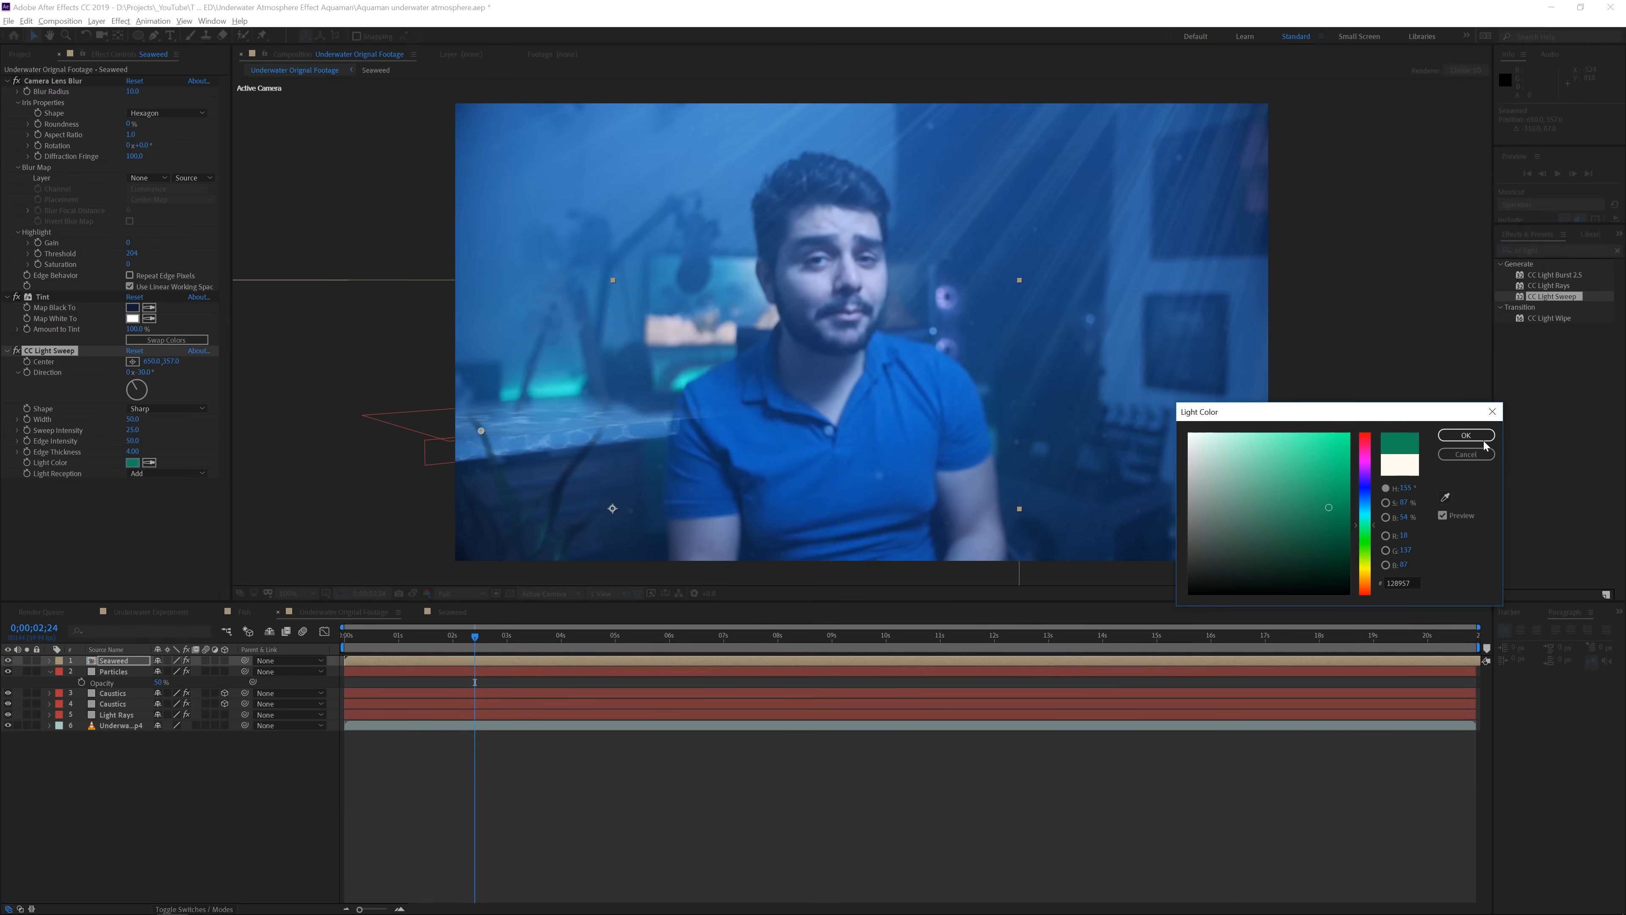
click(1466, 436)
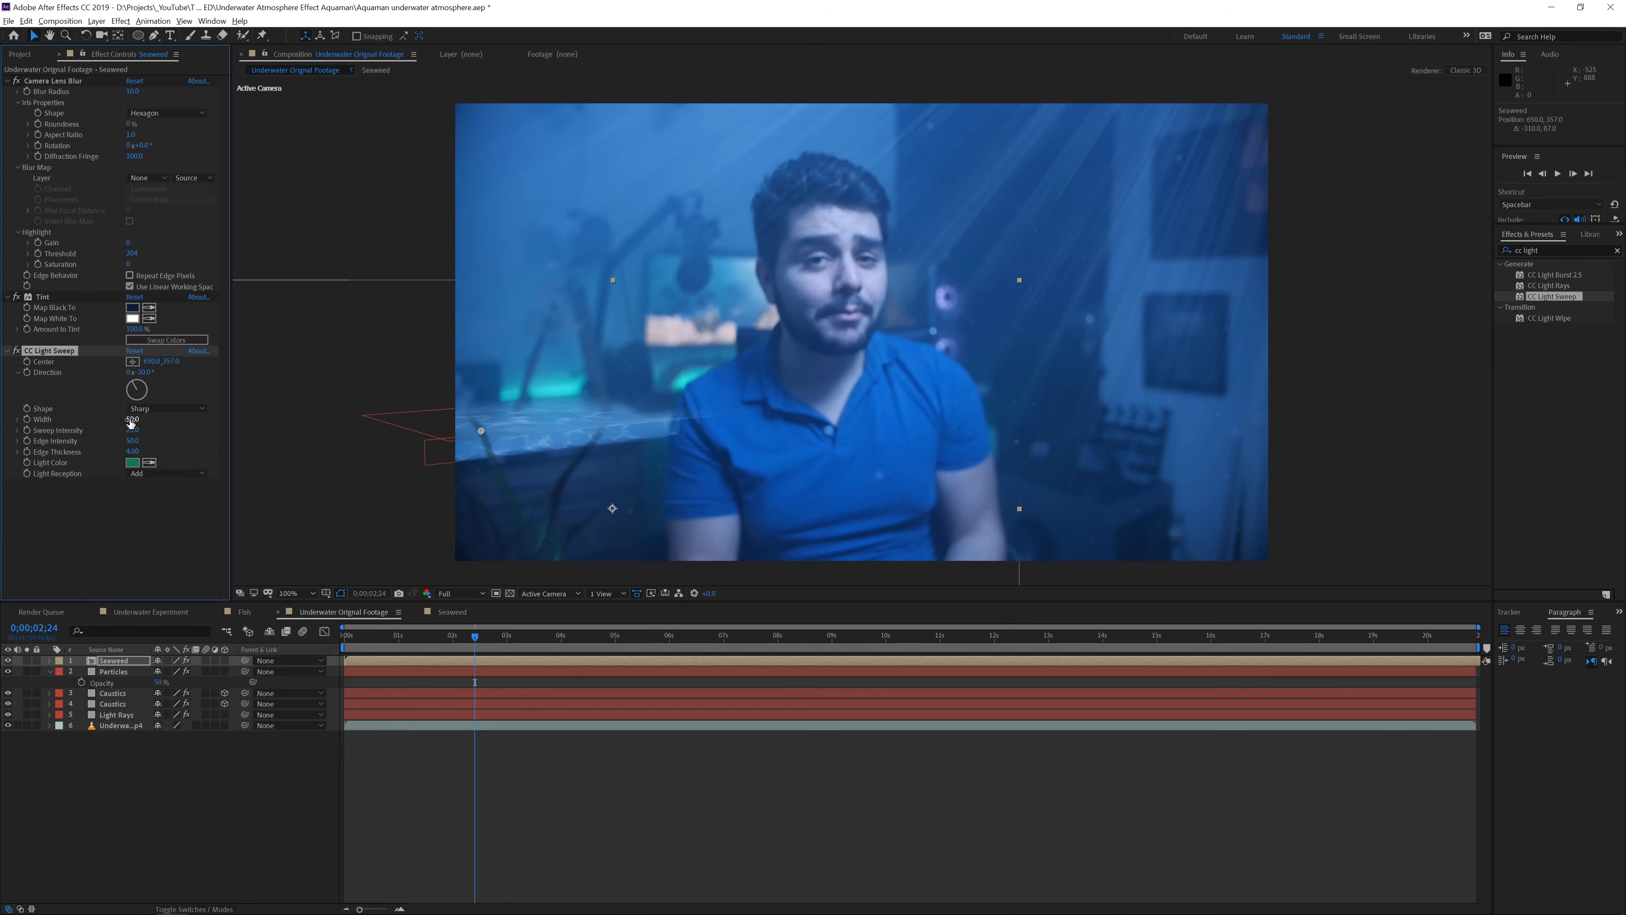
Widen the light sweep, soften its sweep and edge intensities, and compare the seaweed with the effect toggled
drag(133, 419, 167, 420)
mouse_move(122, 427)
mouse_down()
mouse_move(150, 429)
mouse_move(136, 435)
mouse_up()
drag(126, 442, 121, 441)
click(16, 351)
Duplicate the Seaweed layer, scale the copy down to about 58%, and place it low at the frame's left edge
click(115, 660)
key(ctrl+d)
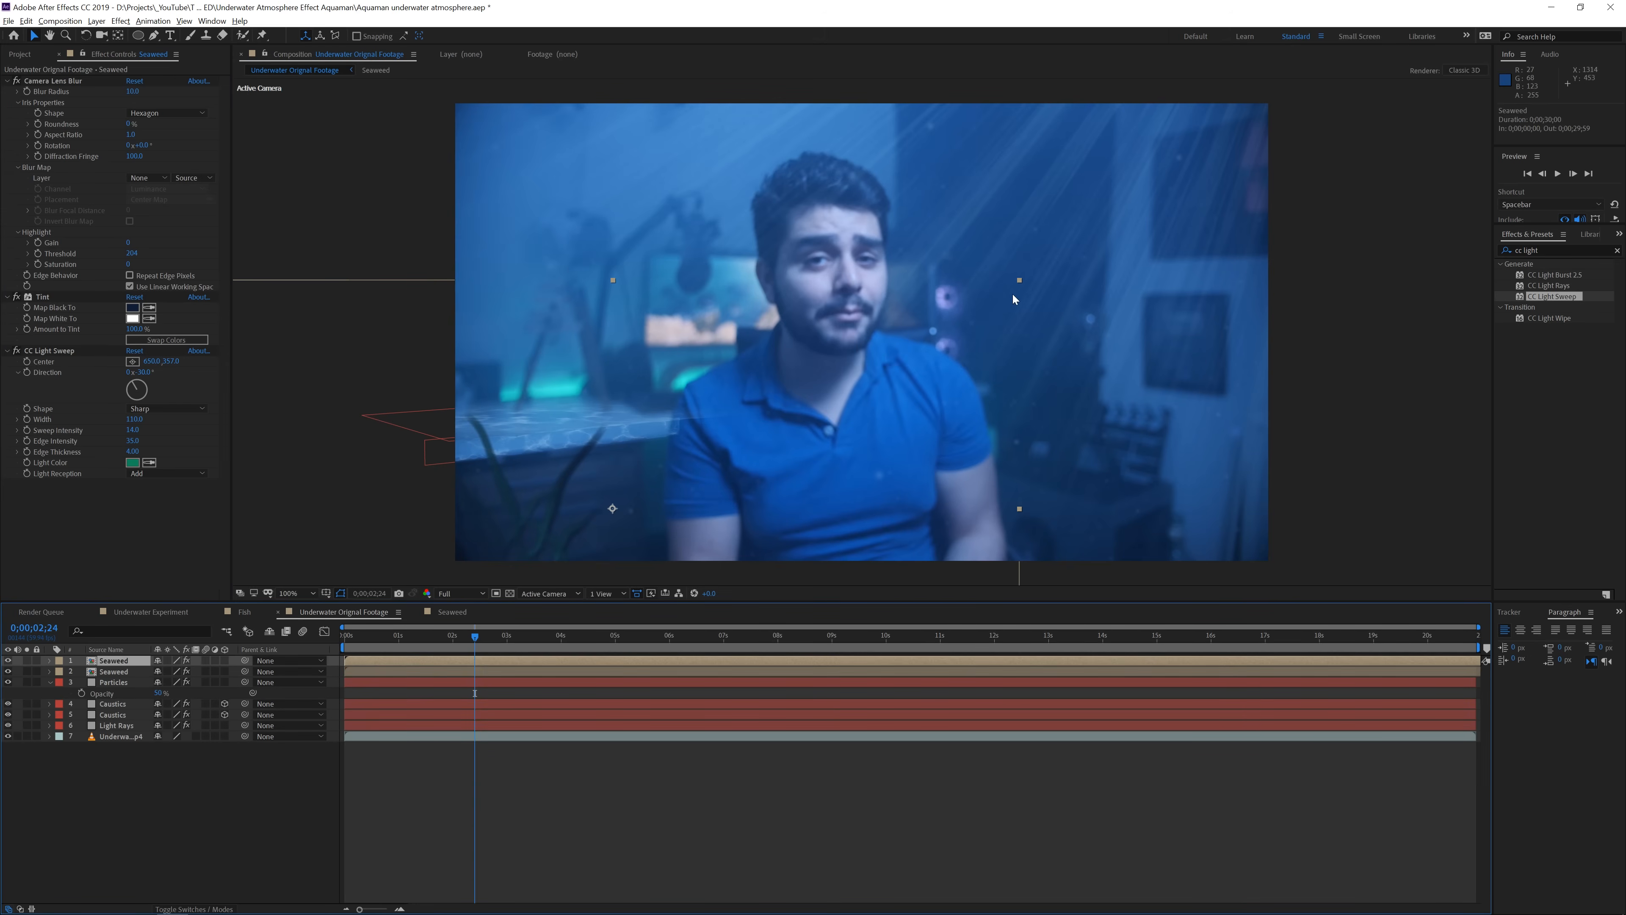
drag(1017, 282, 692, 443)
Place a duplicate of the small seaweed in the frame's lower-right corner and resample its Tint black colour from the dark footage there
key(ctrl+d)
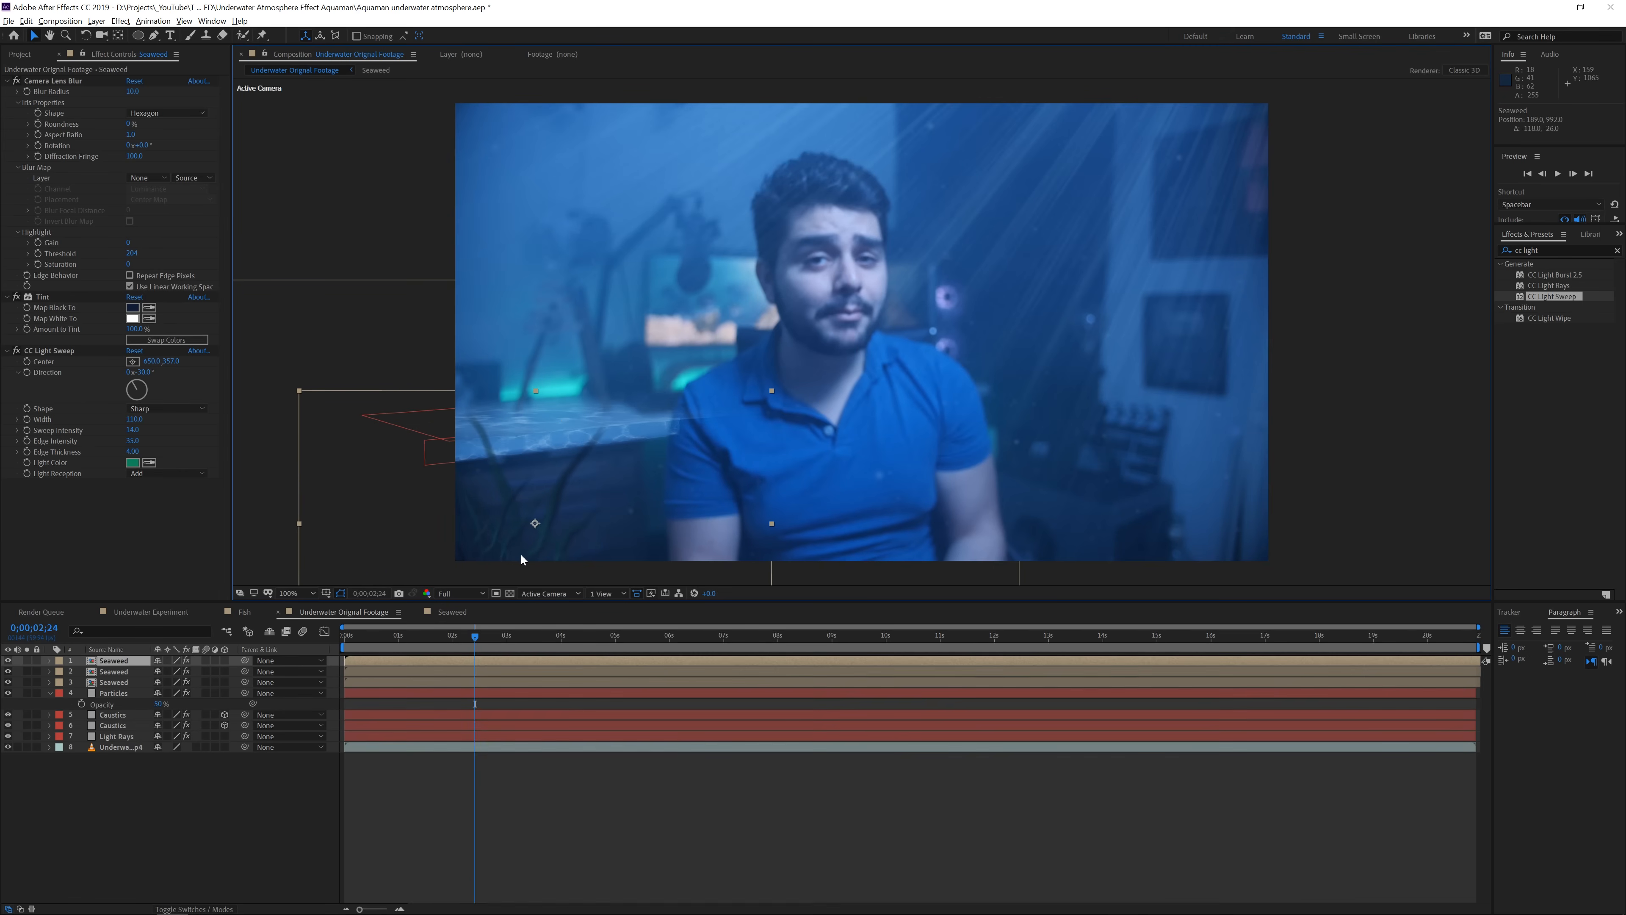
drag(479, 532, 1136, 511)
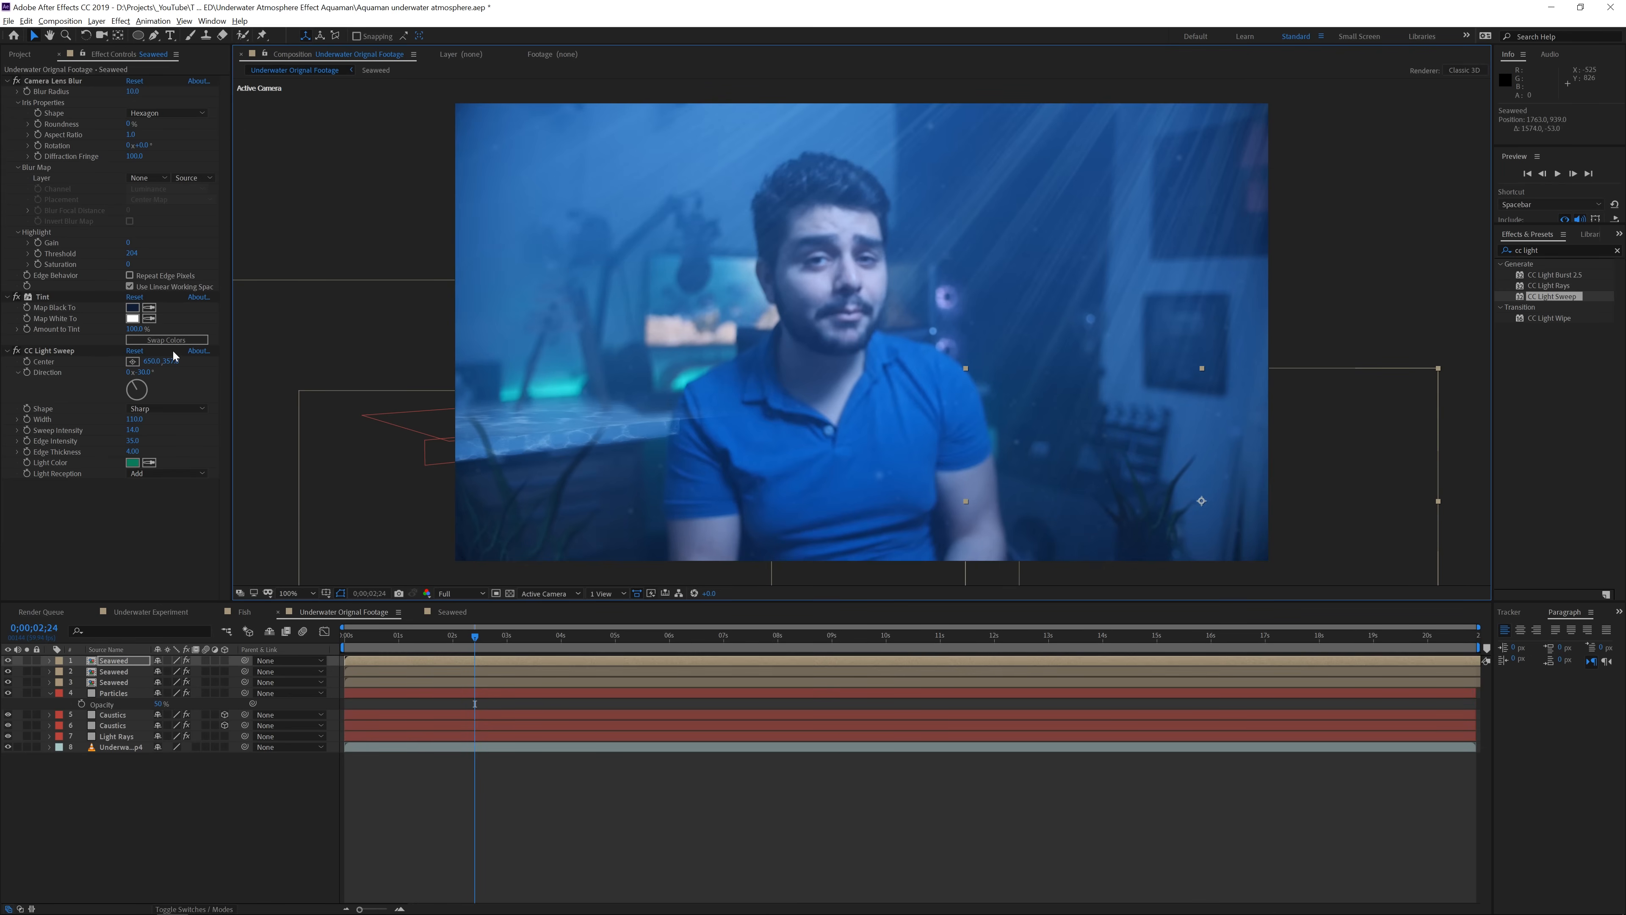
click(149, 308)
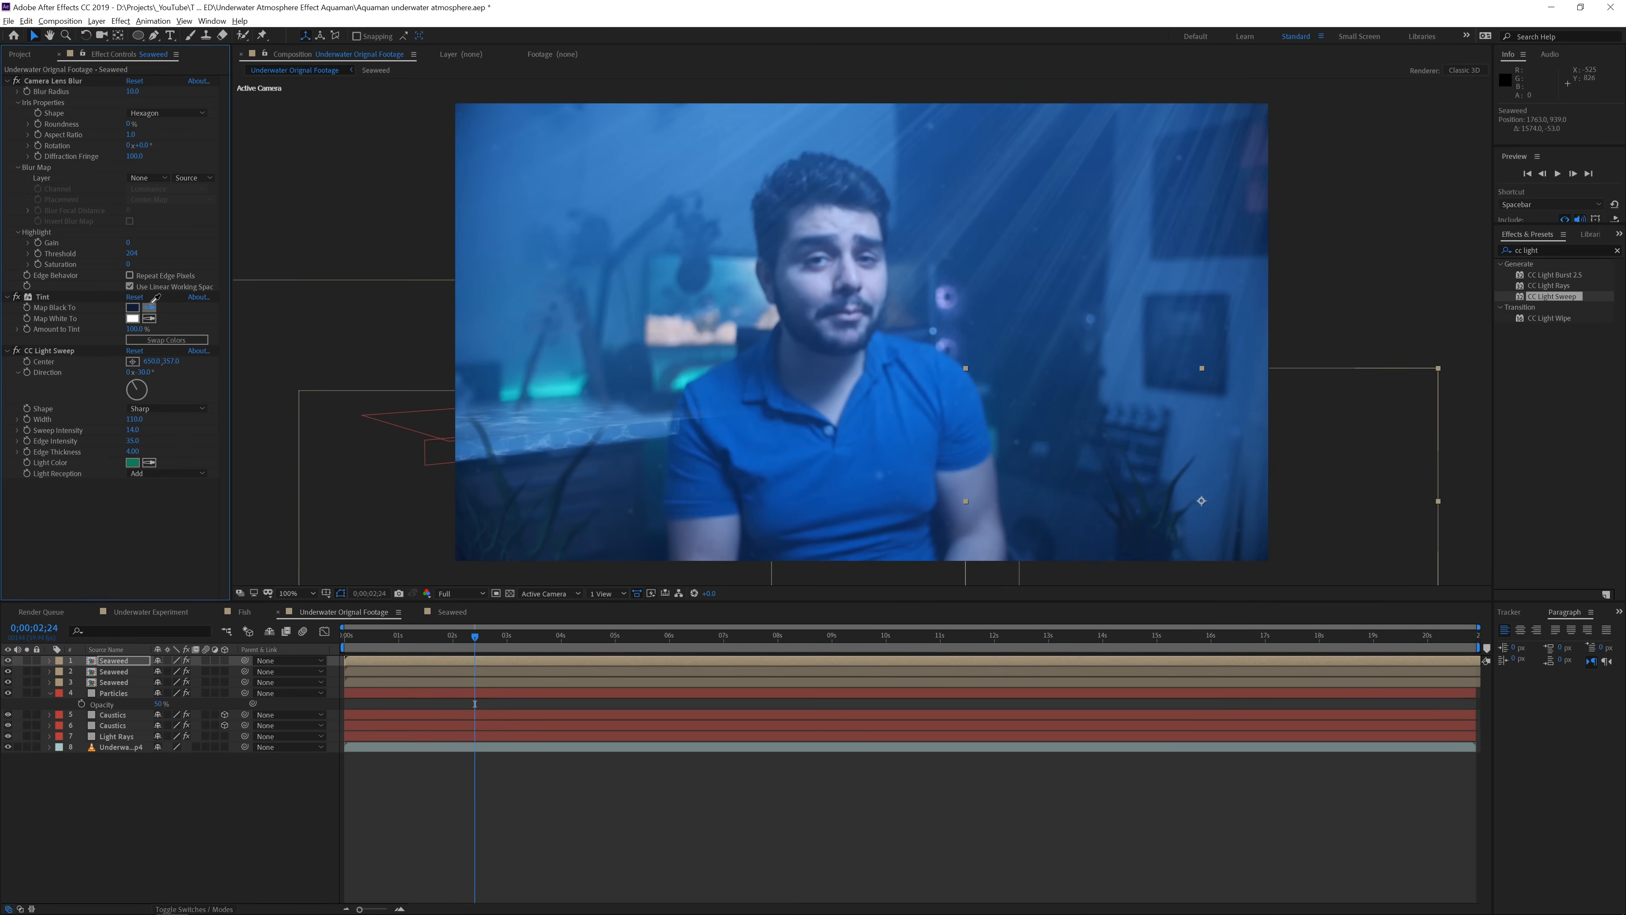
click(1121, 559)
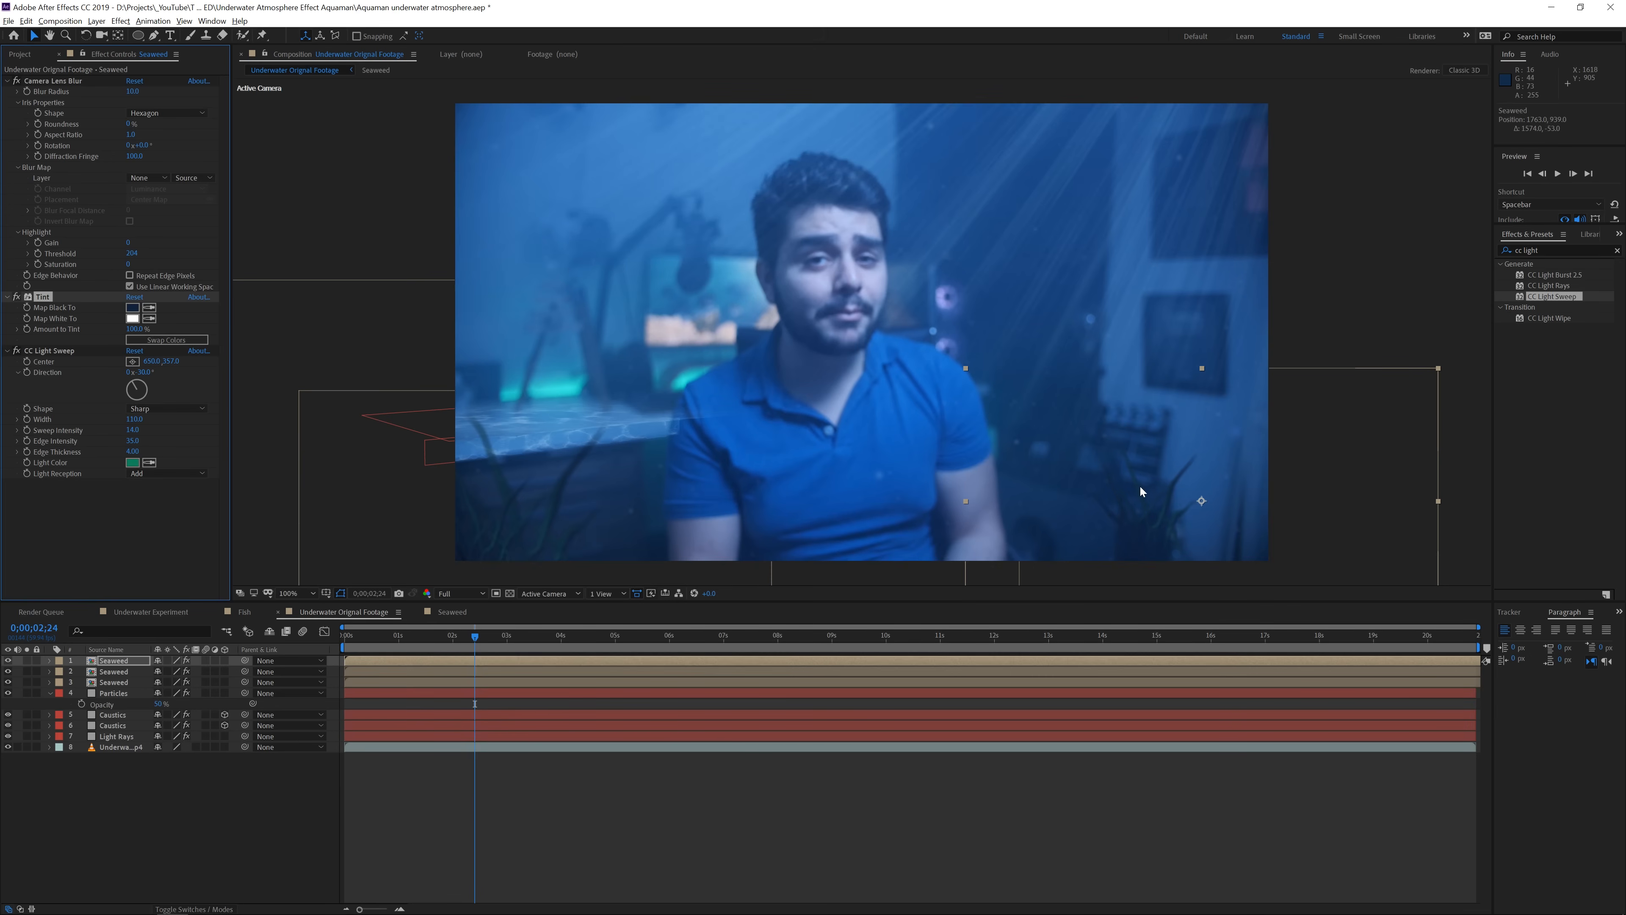
key(ctrl+z)
drag(1161, 542, 1168, 552)
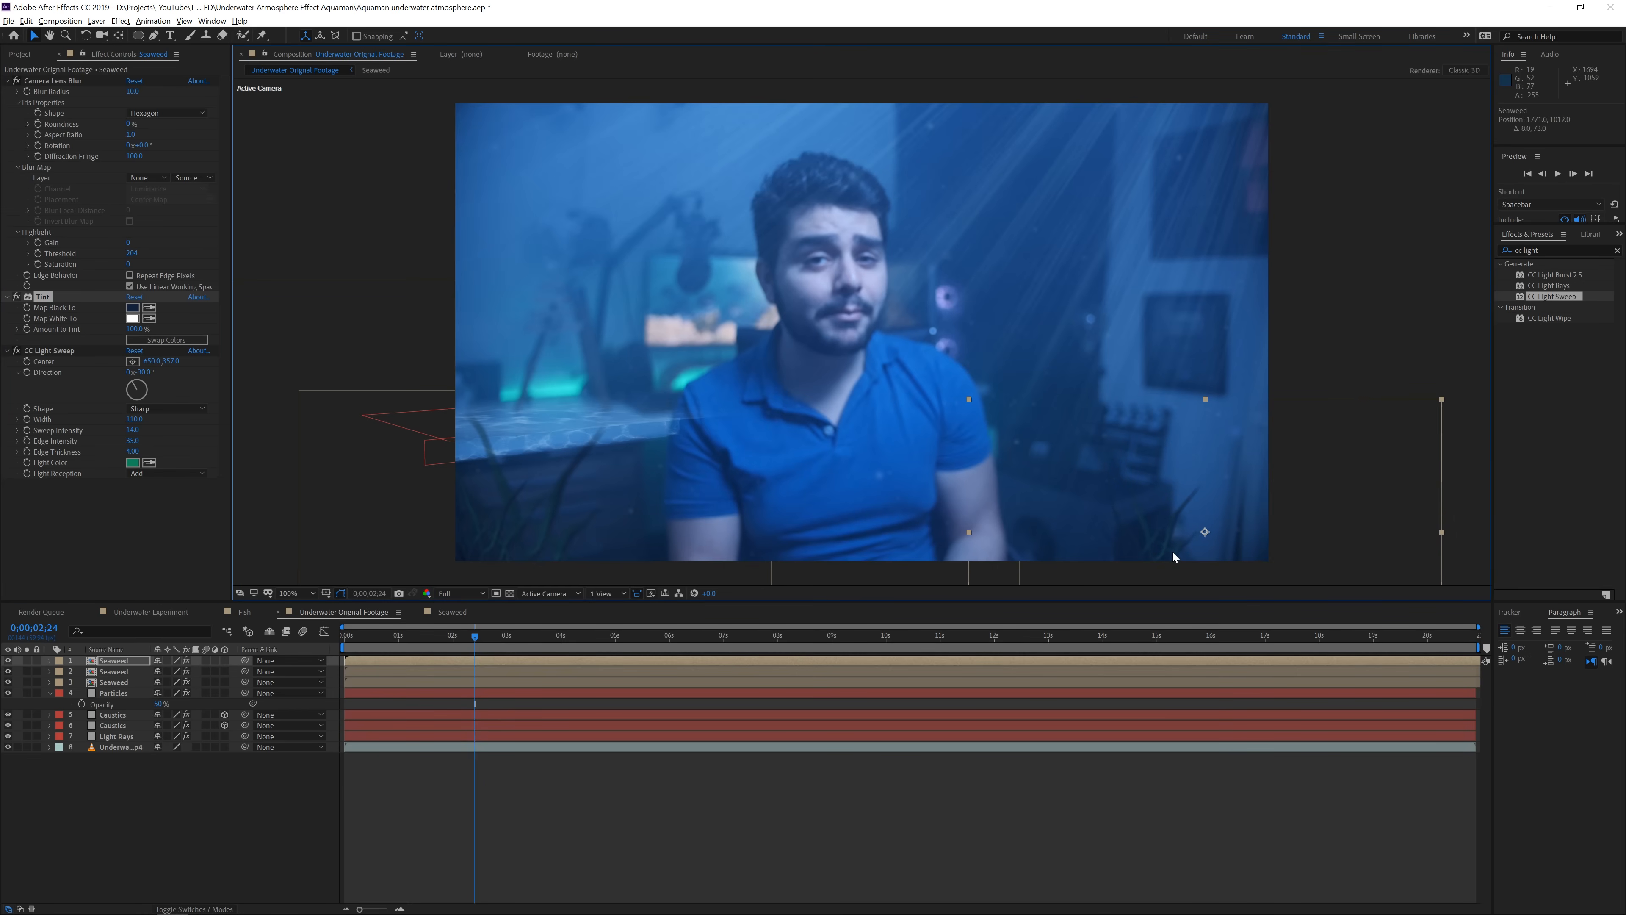
Duplicate the lower-right seaweed layer, scale the copy up to about 80%, and shift it toward the frame's right edge
key(ctrl+d)
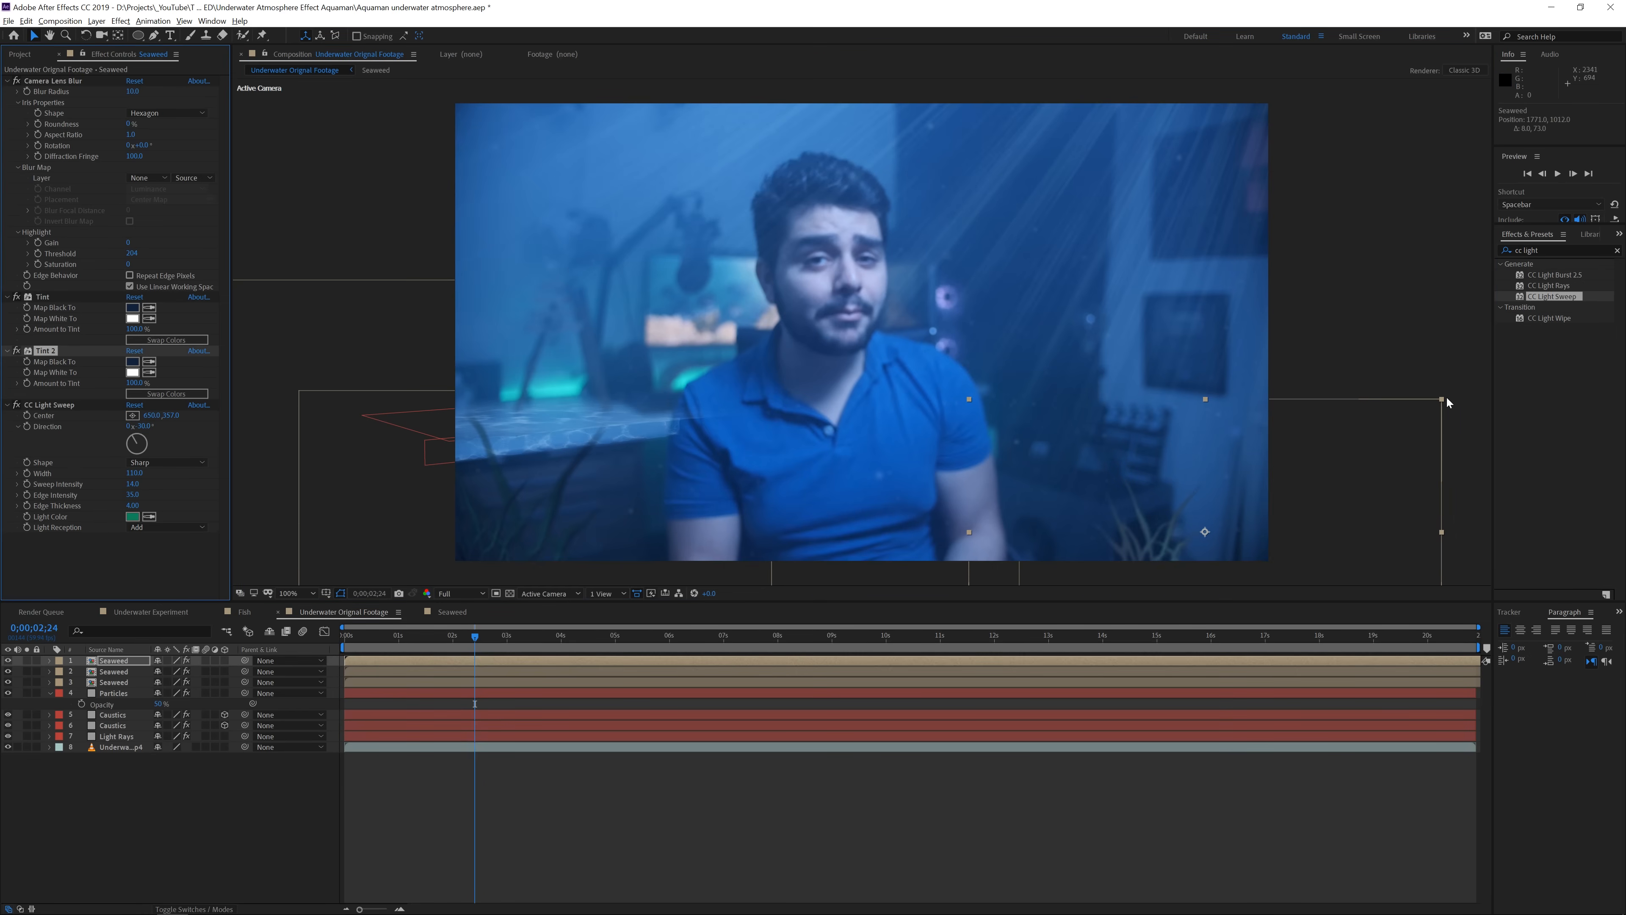
key(ctrl+z)
key(ctrl+d)
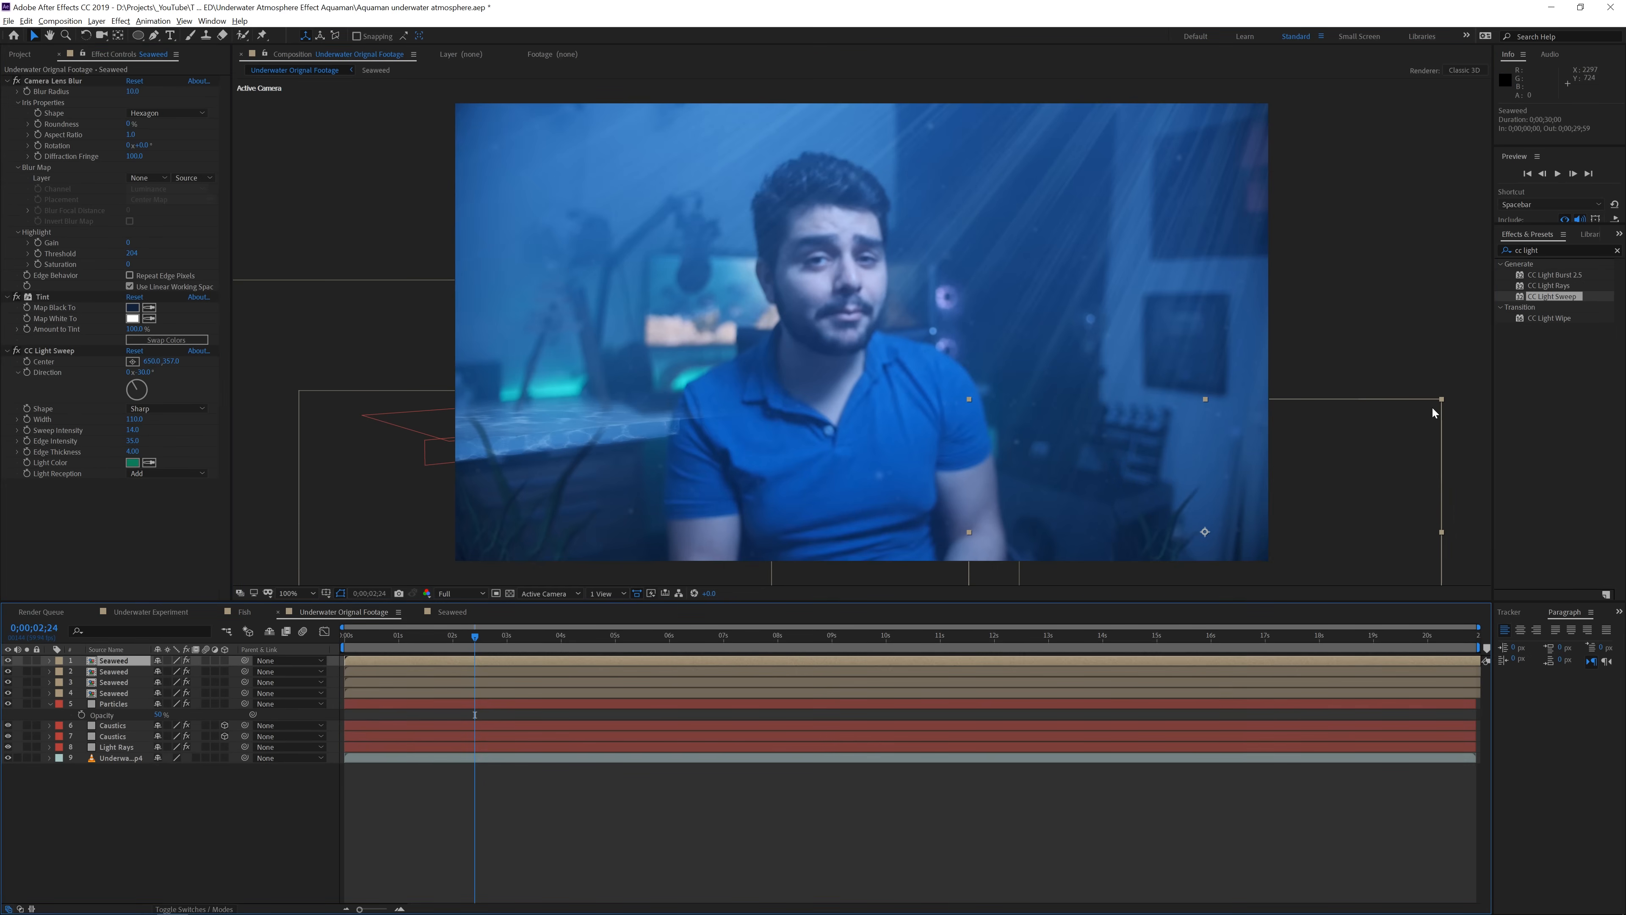
drag(1443, 398, 1565, 348)
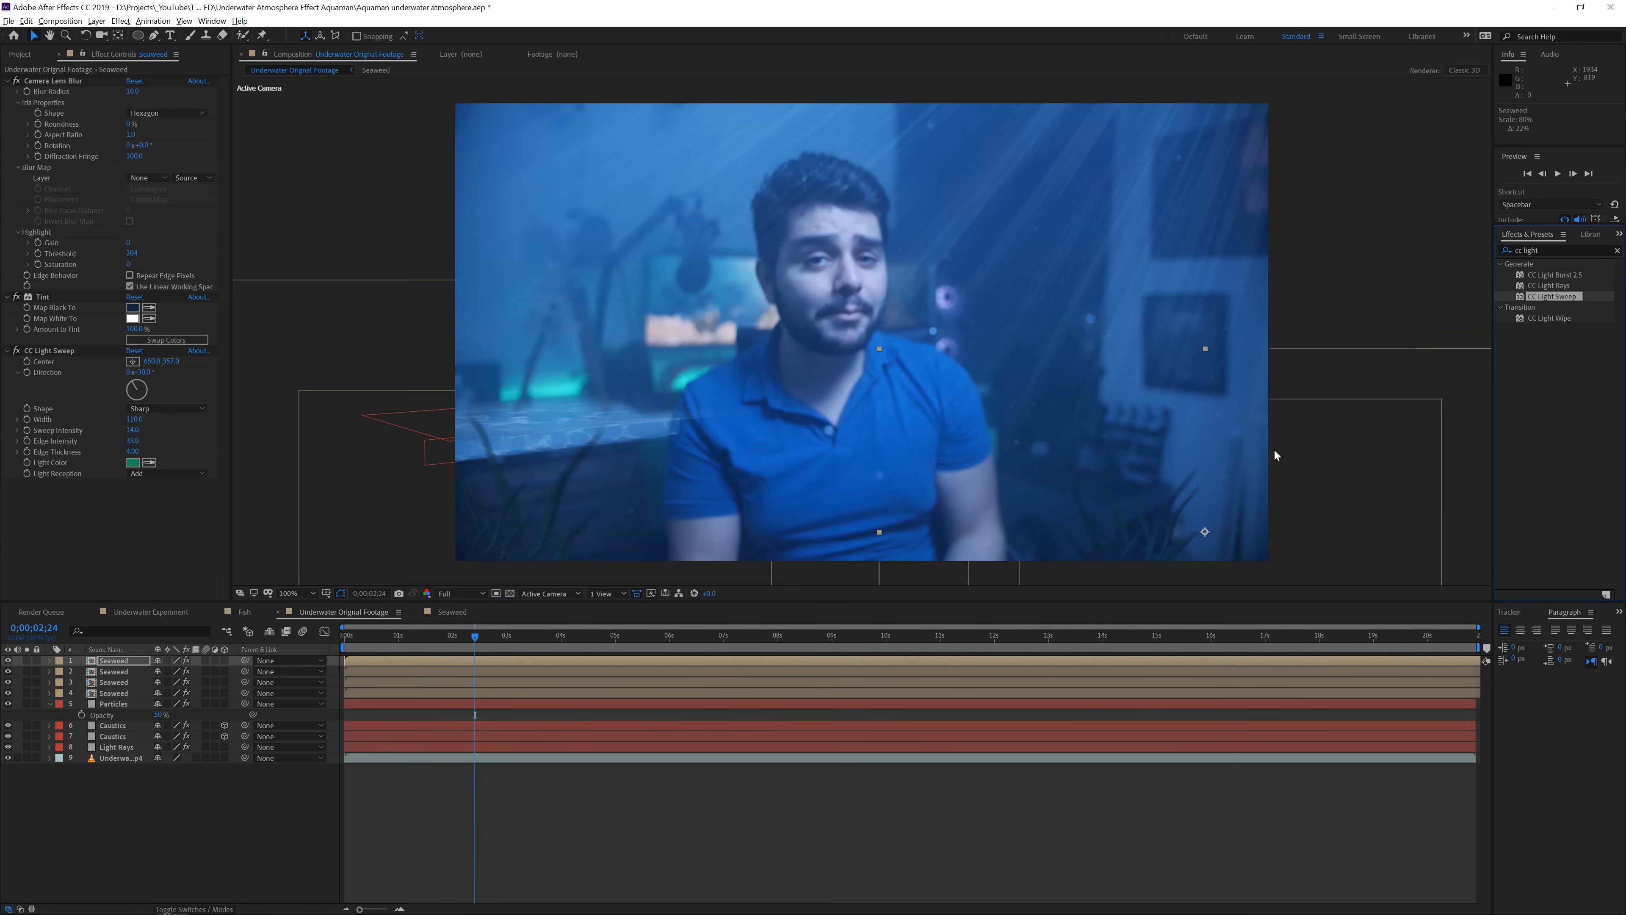
drag(1274, 451, 1373, 458)
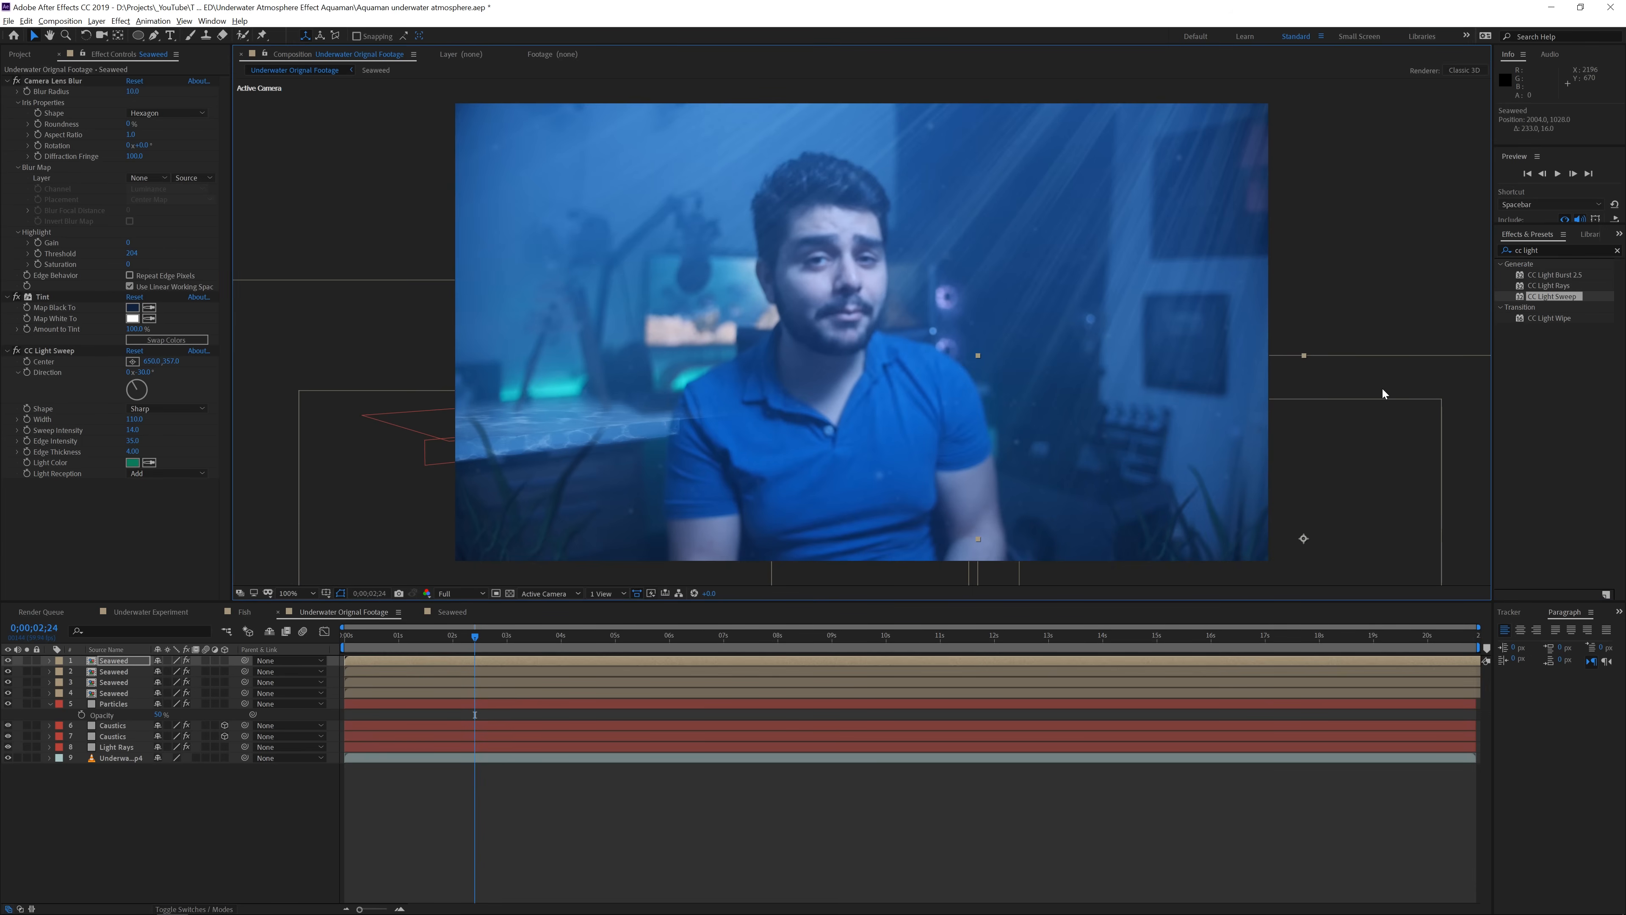
Duplicate the seaweed layer, place the copy at the frame's upper-left edge, and resample its Tint black colour from the blue footage there
key(ctrl+d)
drag(1196, 499, 503, 295)
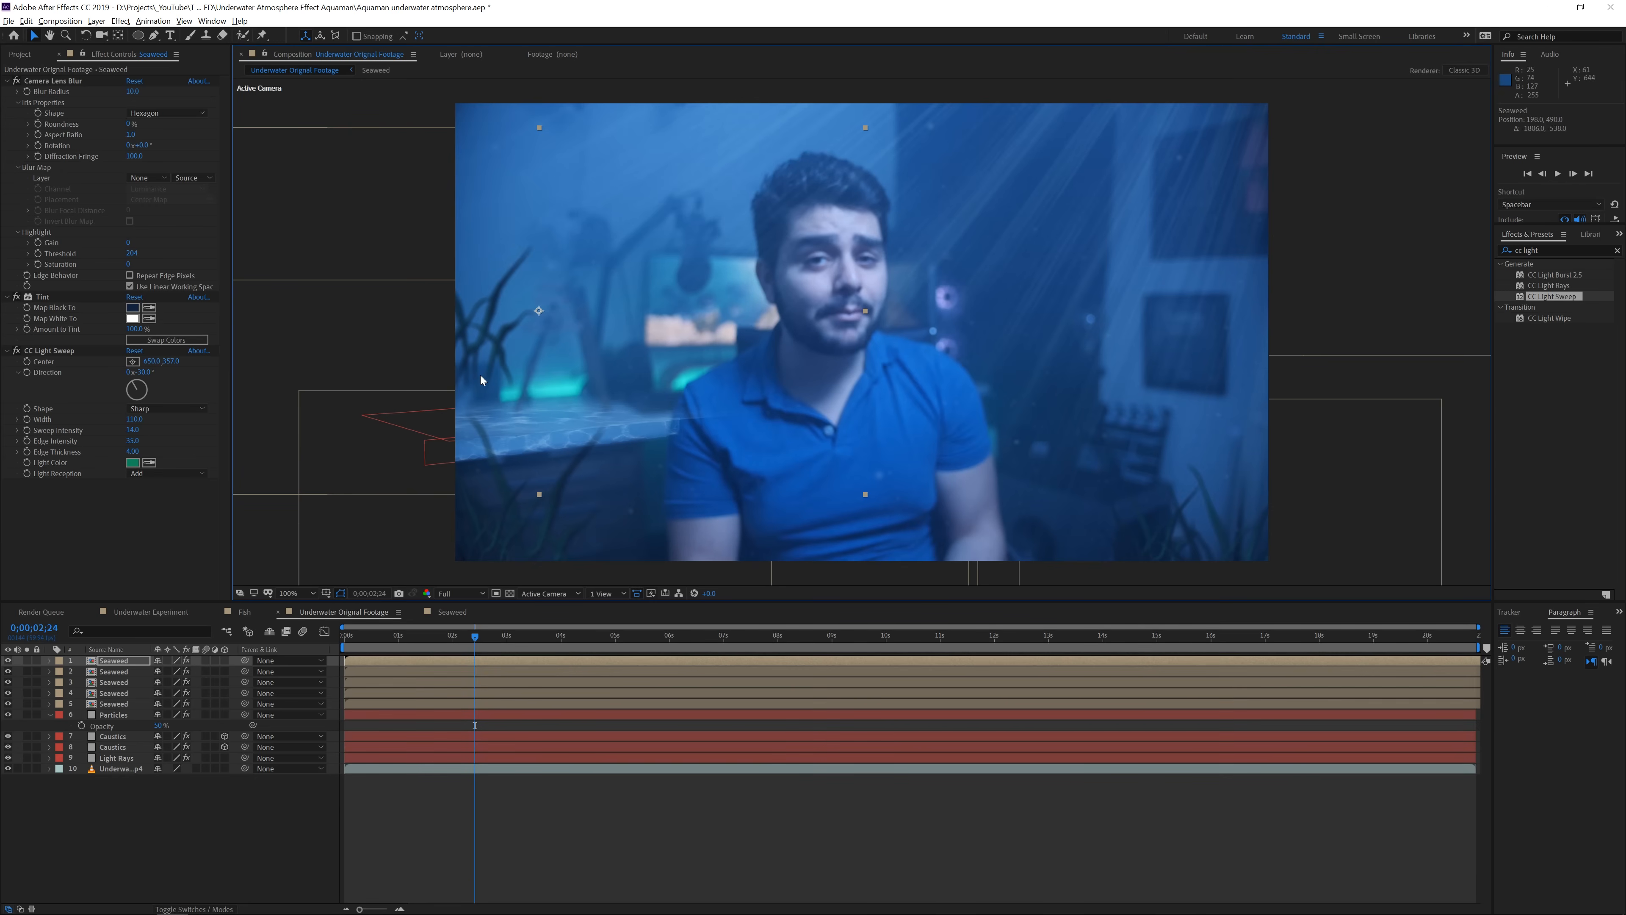
click(149, 308)
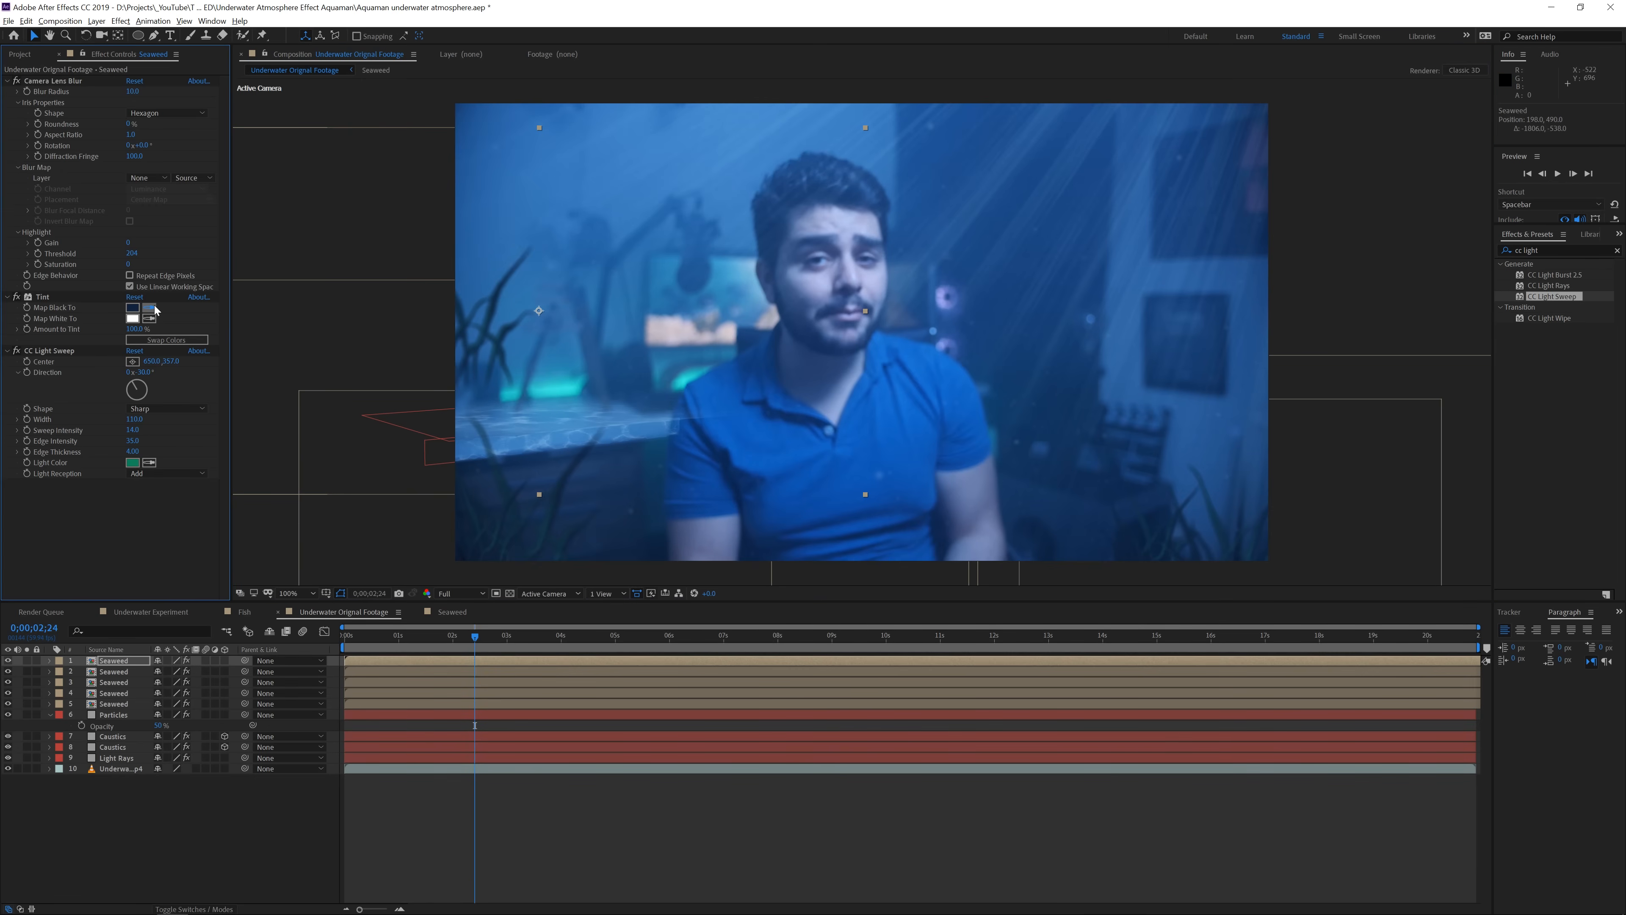
click(494, 388)
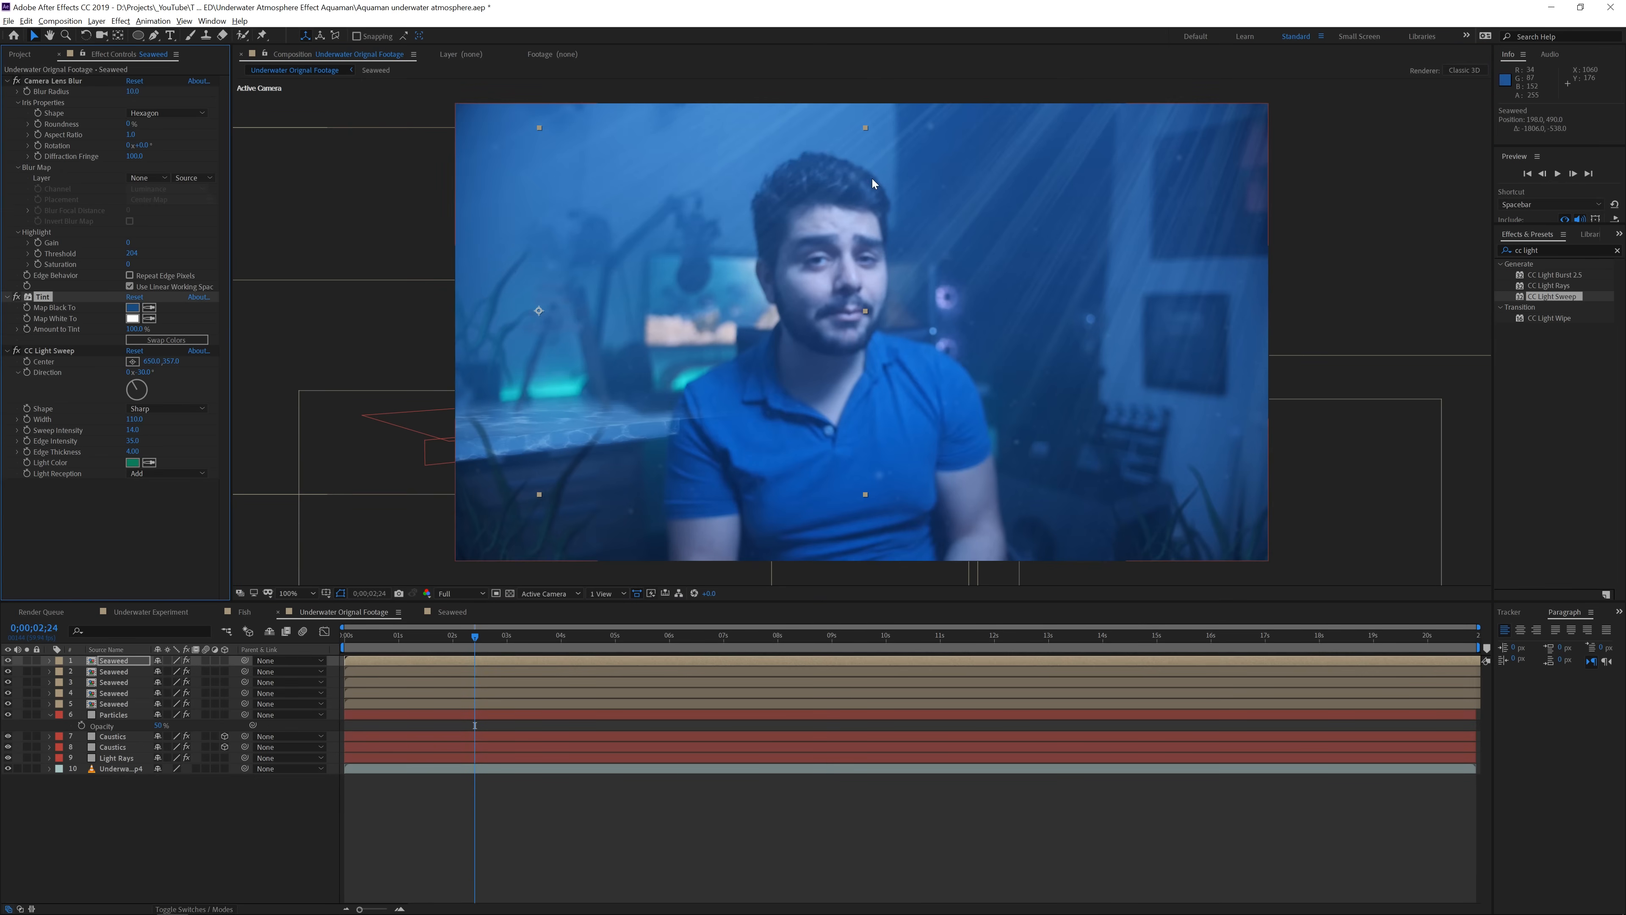
Scale the new upper-left seaweed down to about 51% and nudge it toward the frame's left edge
drag(864, 126, 747, 154)
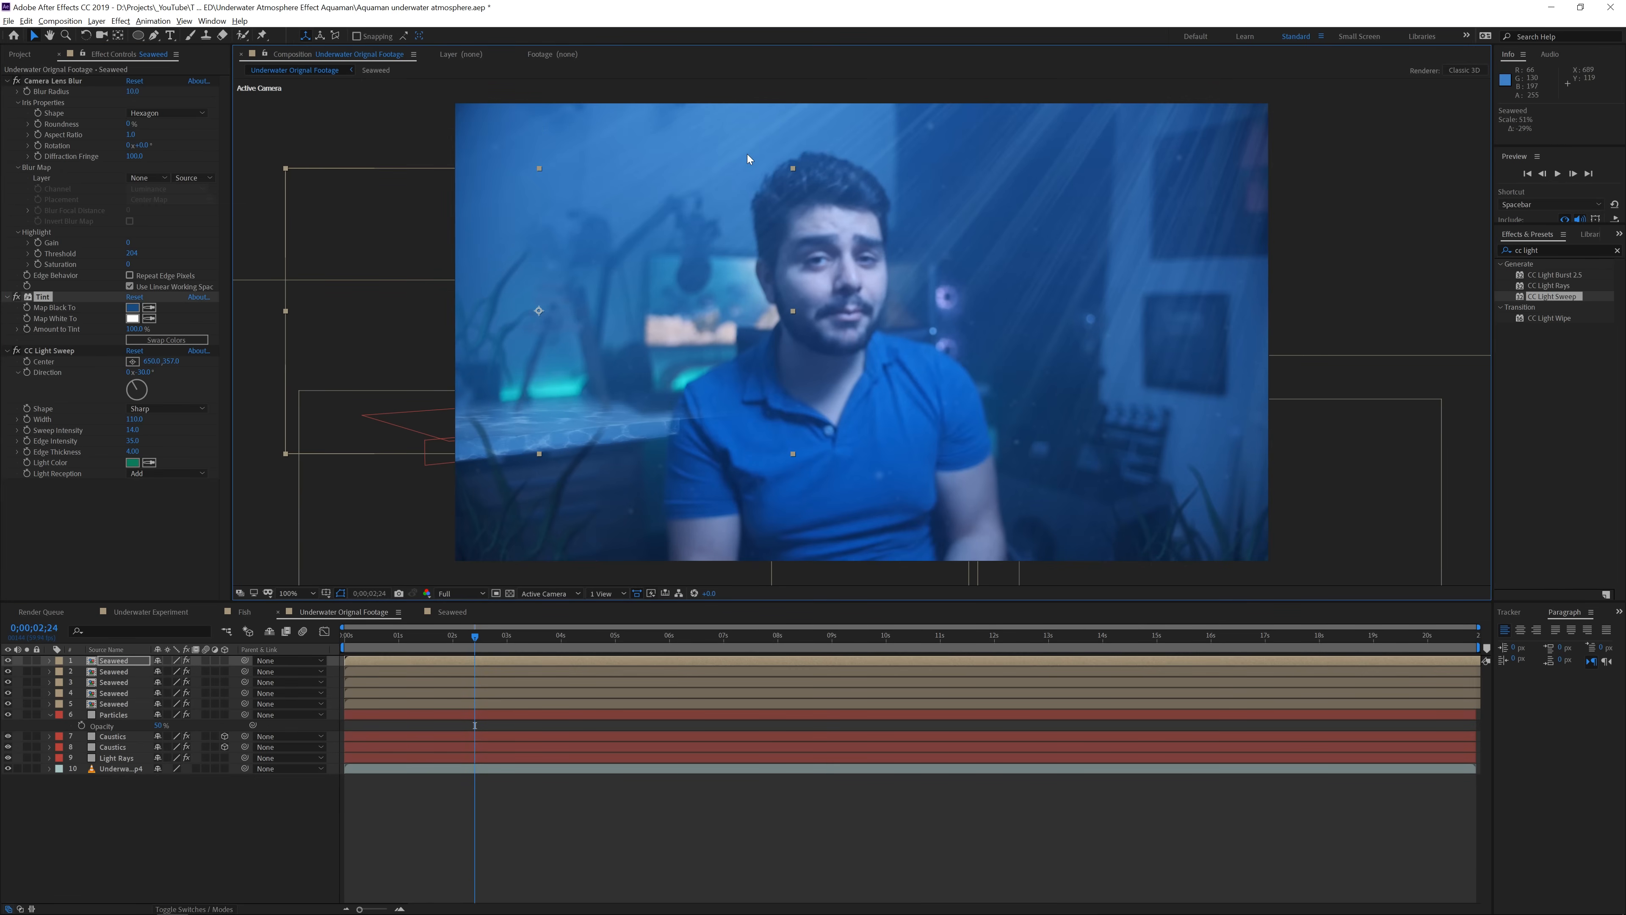
drag(599, 271, 587, 276)
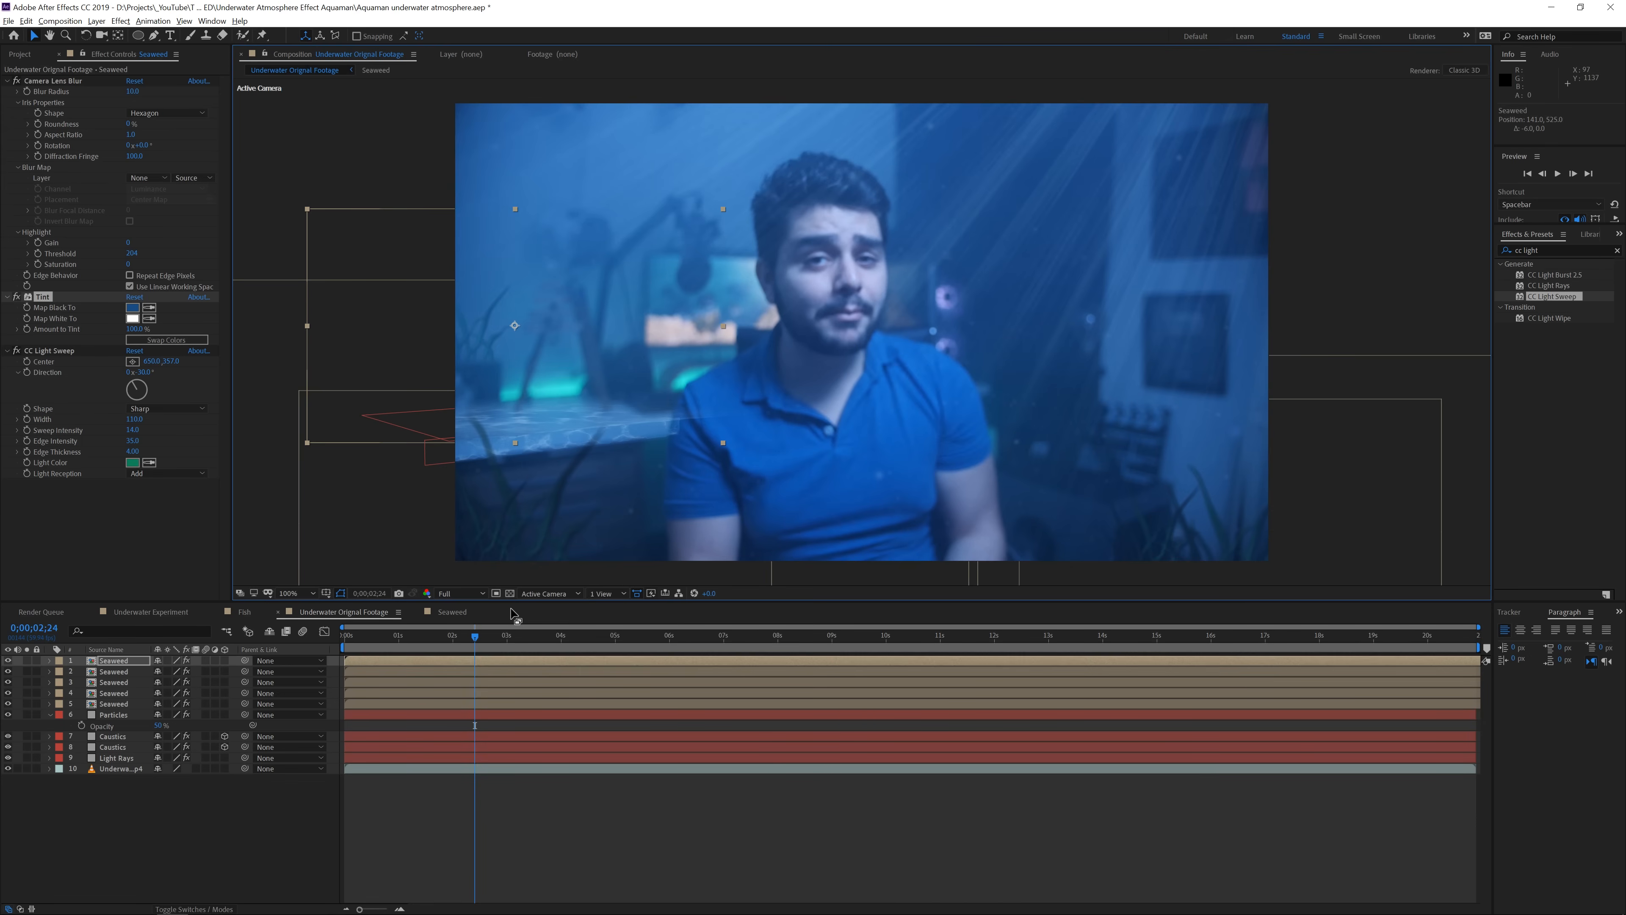
click(432, 798)
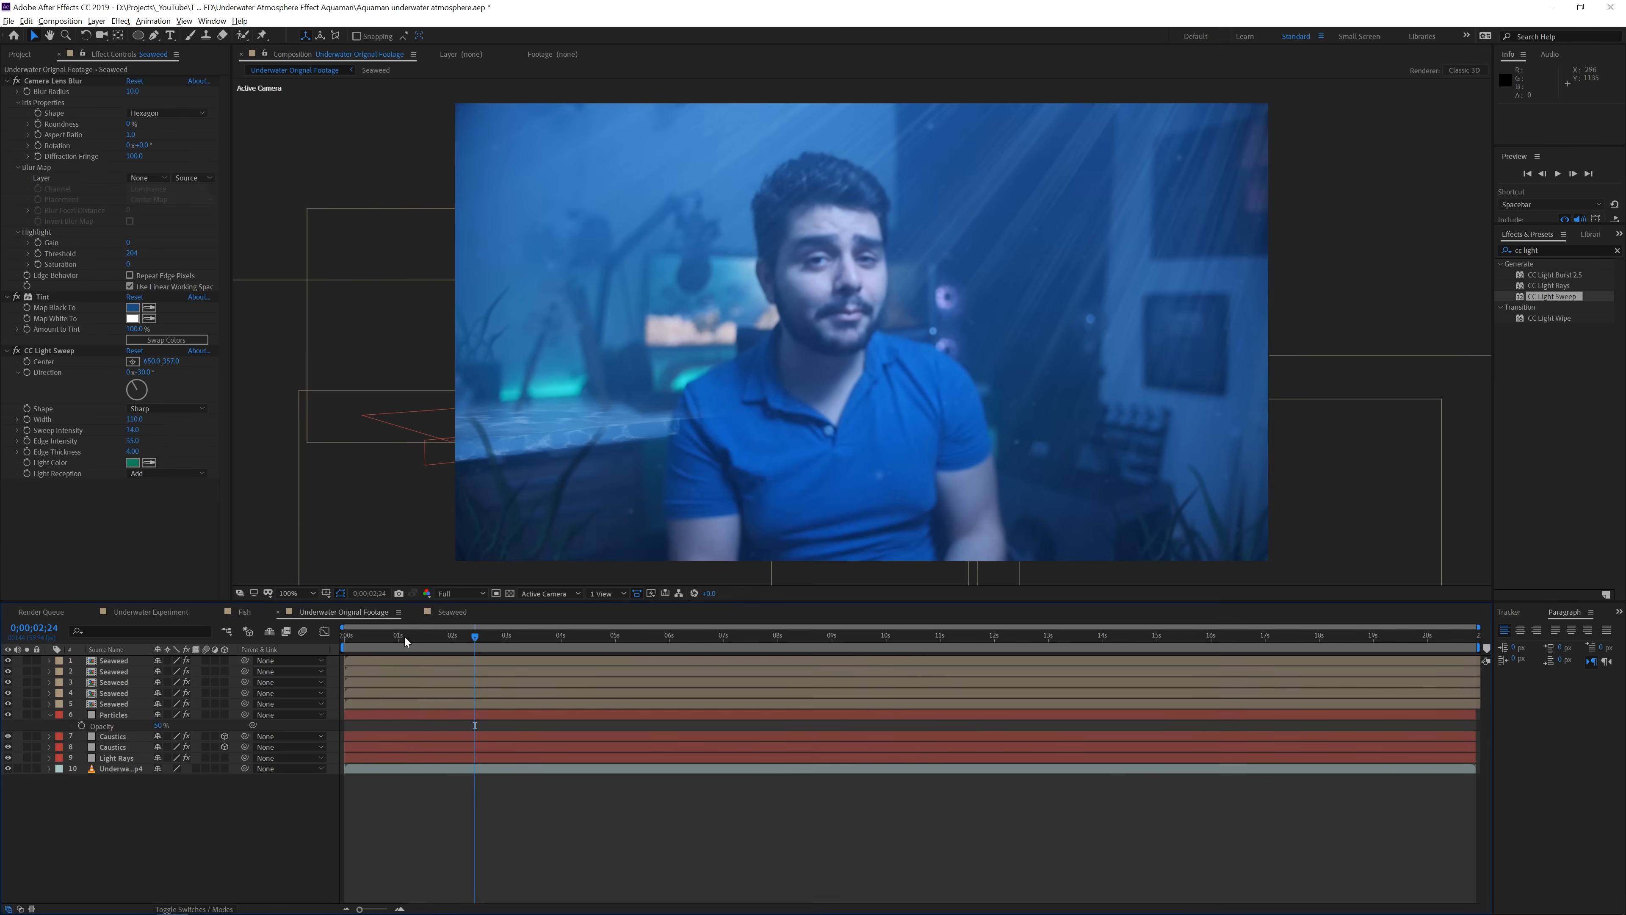
Look over the puppet-animated fish in the Fish composition and return to the Underwater Original Footage composition
click(258, 617)
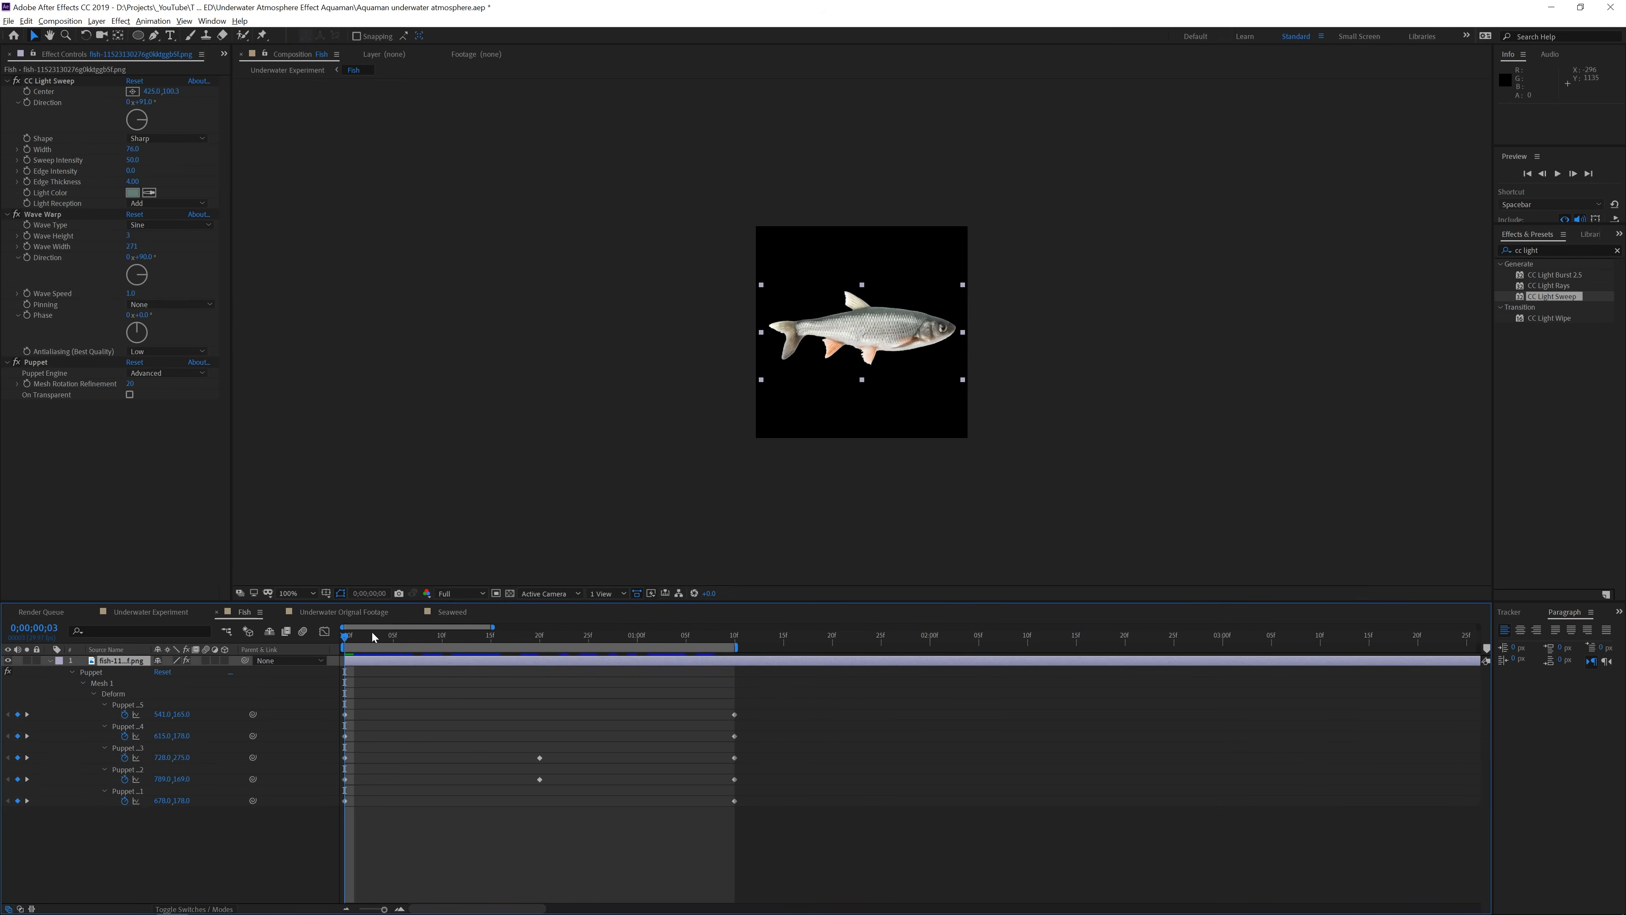
drag(478, 642, 308, 653)
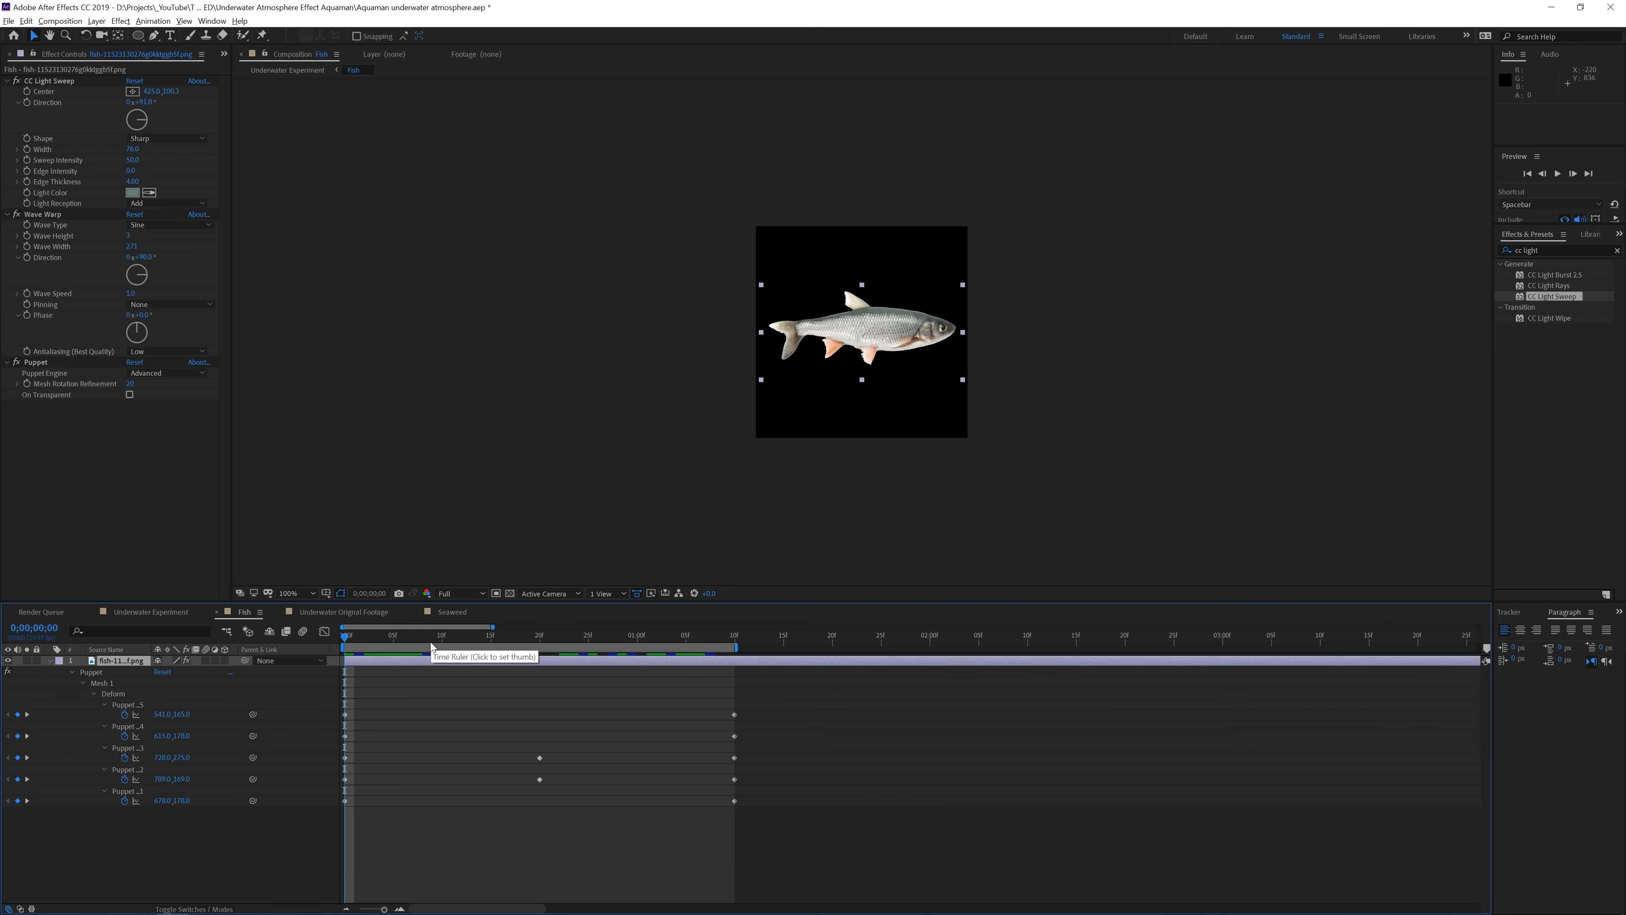
click(352, 615)
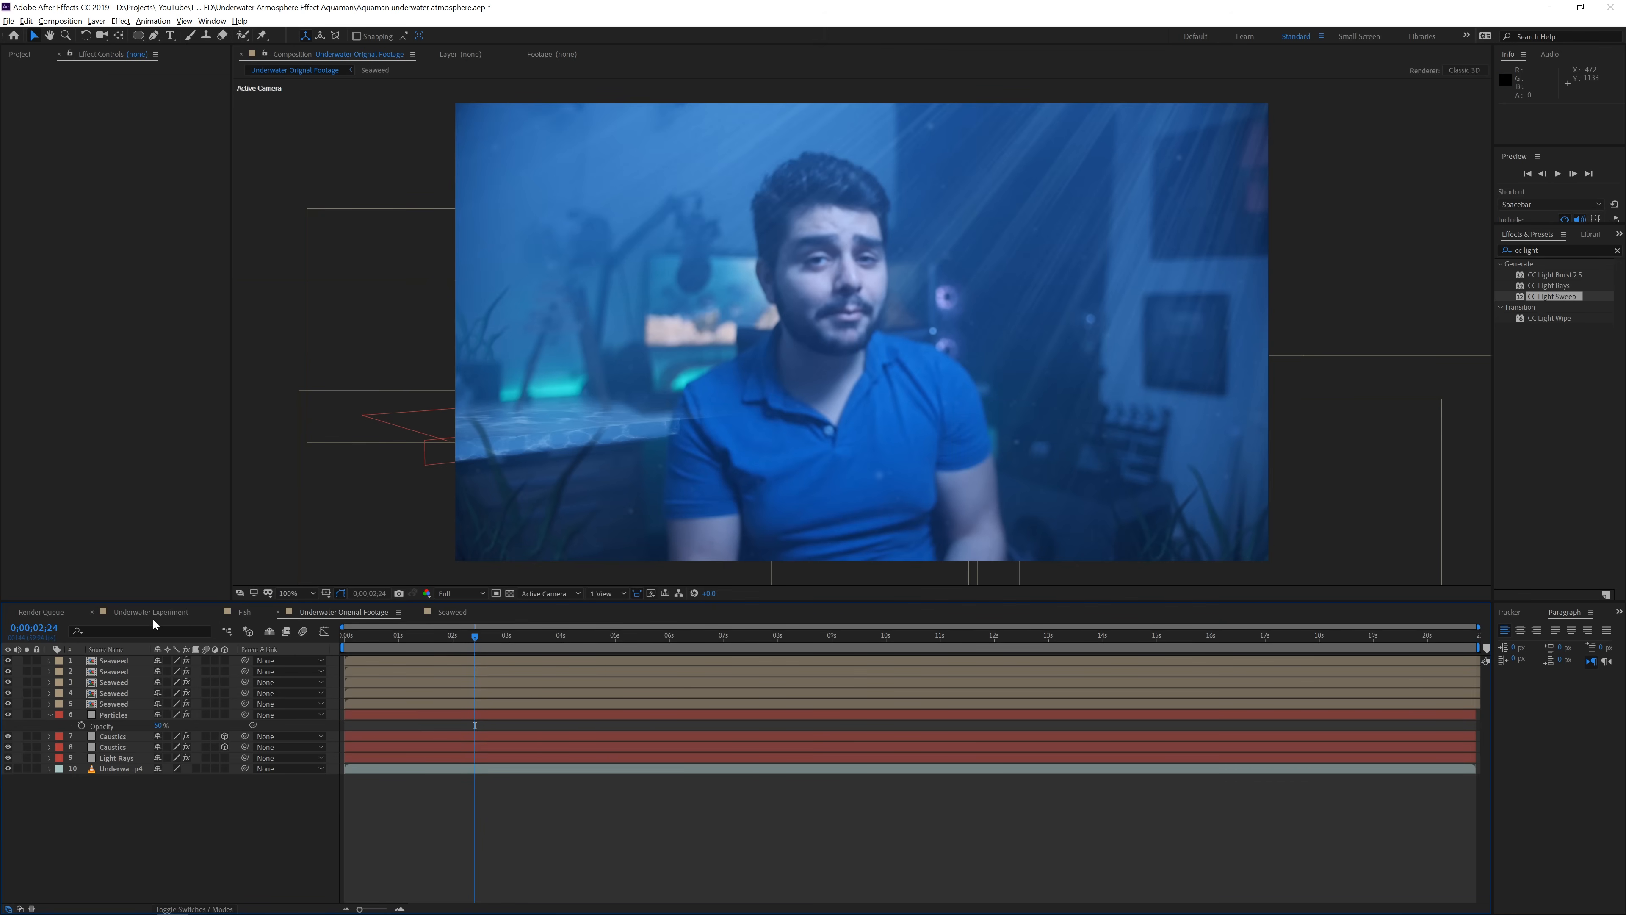
Add a new adjustment layer above all layers of the Underwater Original Footage composition
right_click(183, 792)
mouse_move(192, 666)
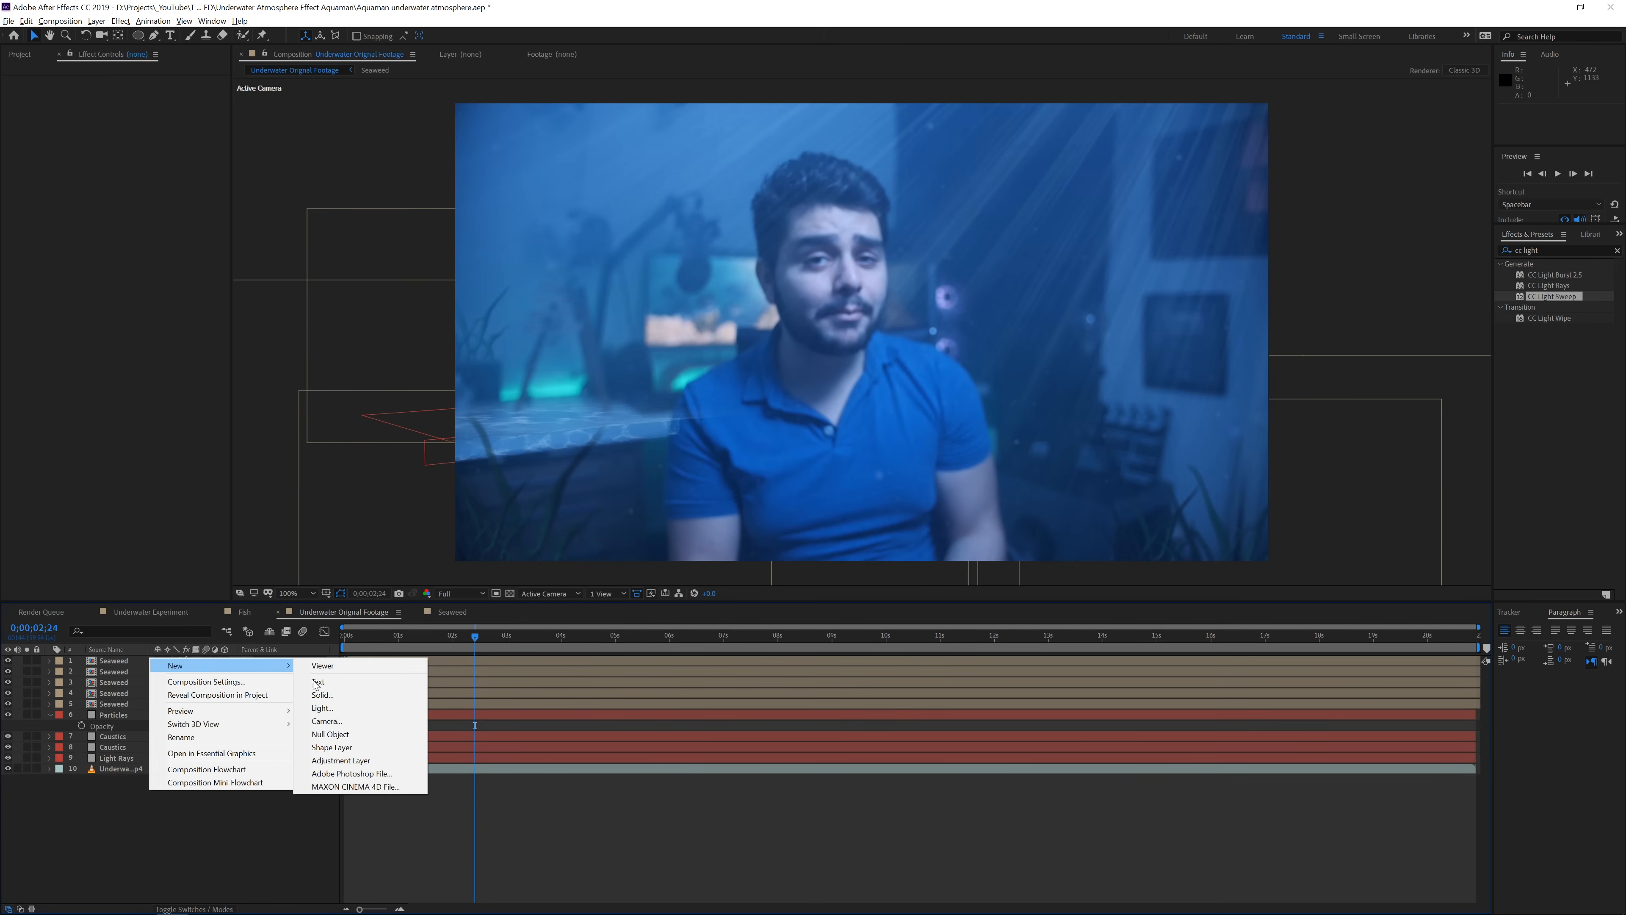
click(325, 761)
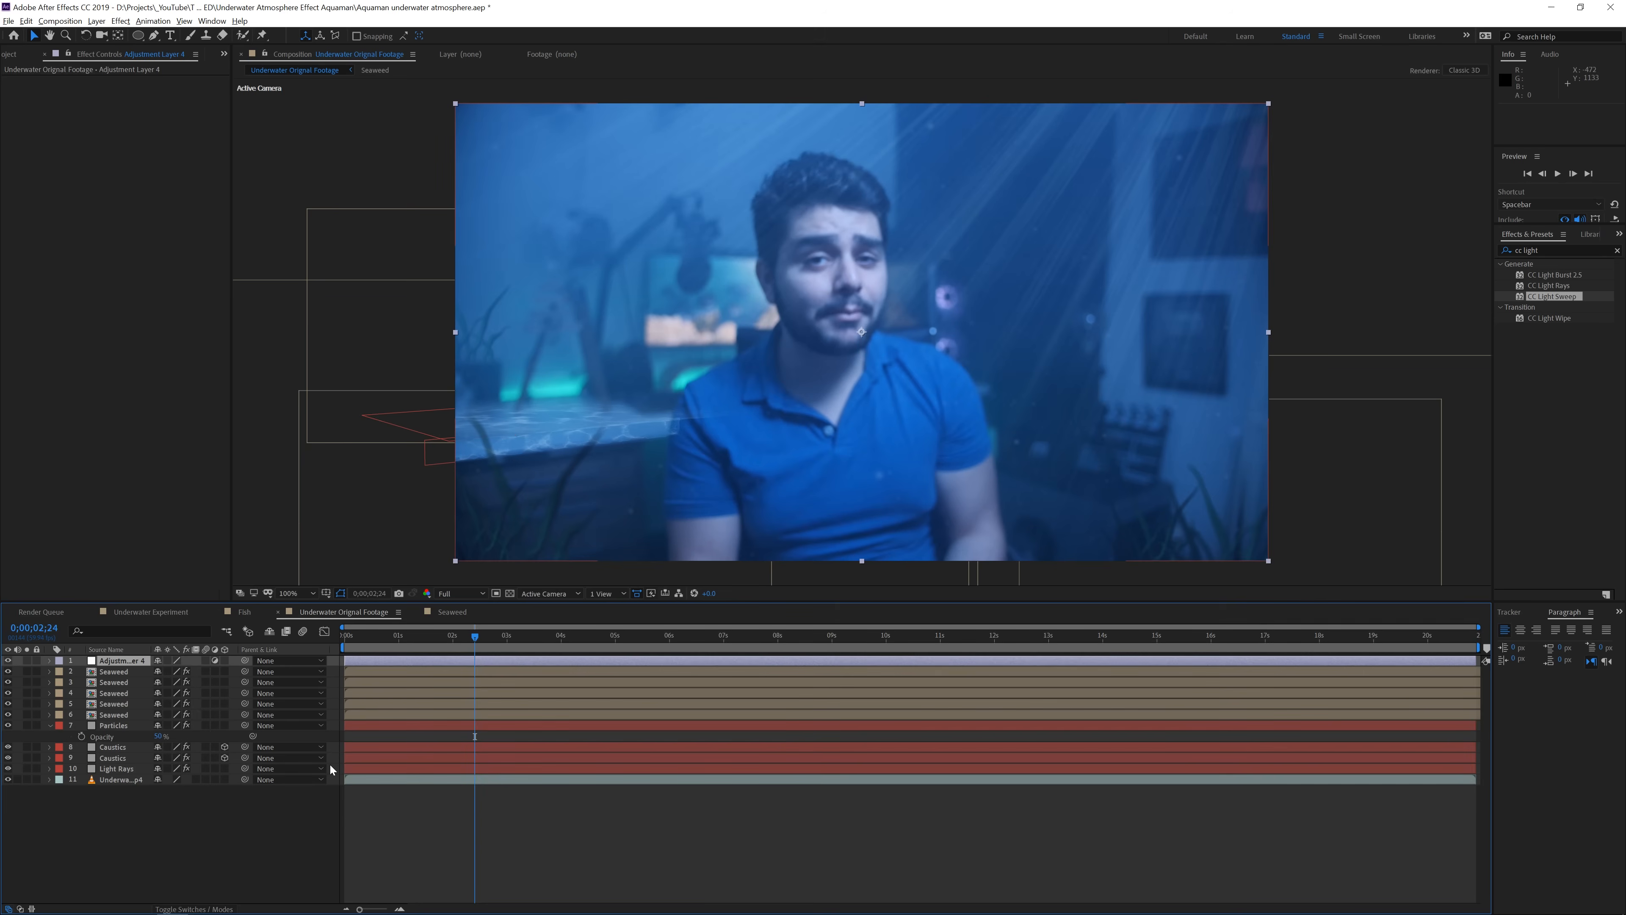
Copy the Lumetri Color effect from the Gradient layer of Underwater Experiment onto the new adjustment layer, and compare the grade on and off
click(152, 613)
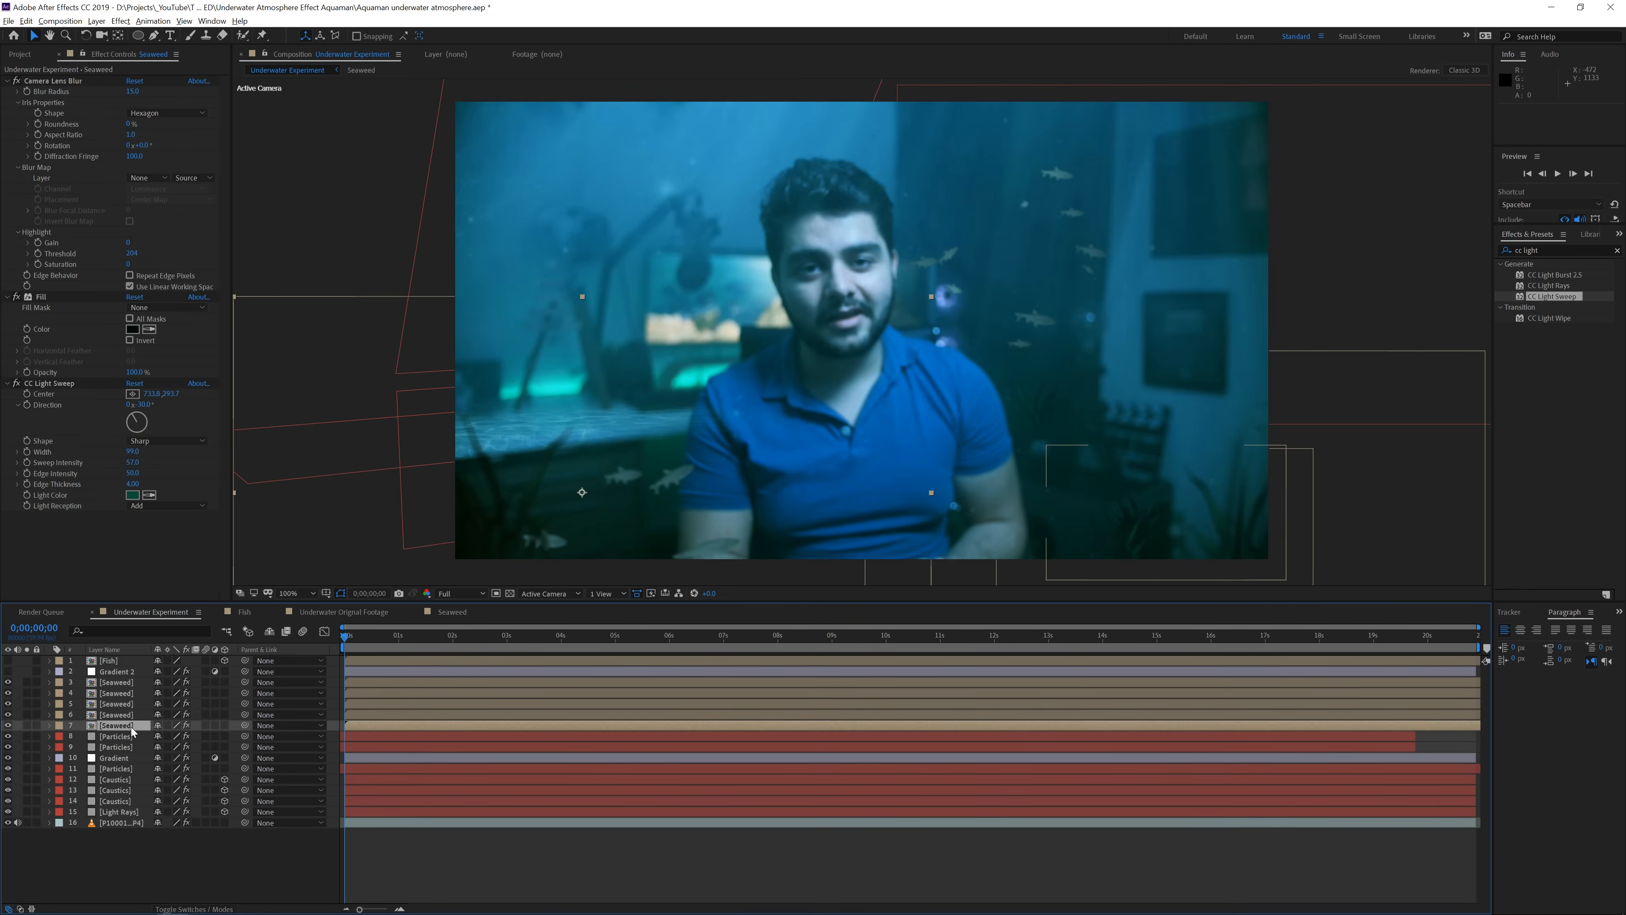
click(115, 758)
click(49, 83)
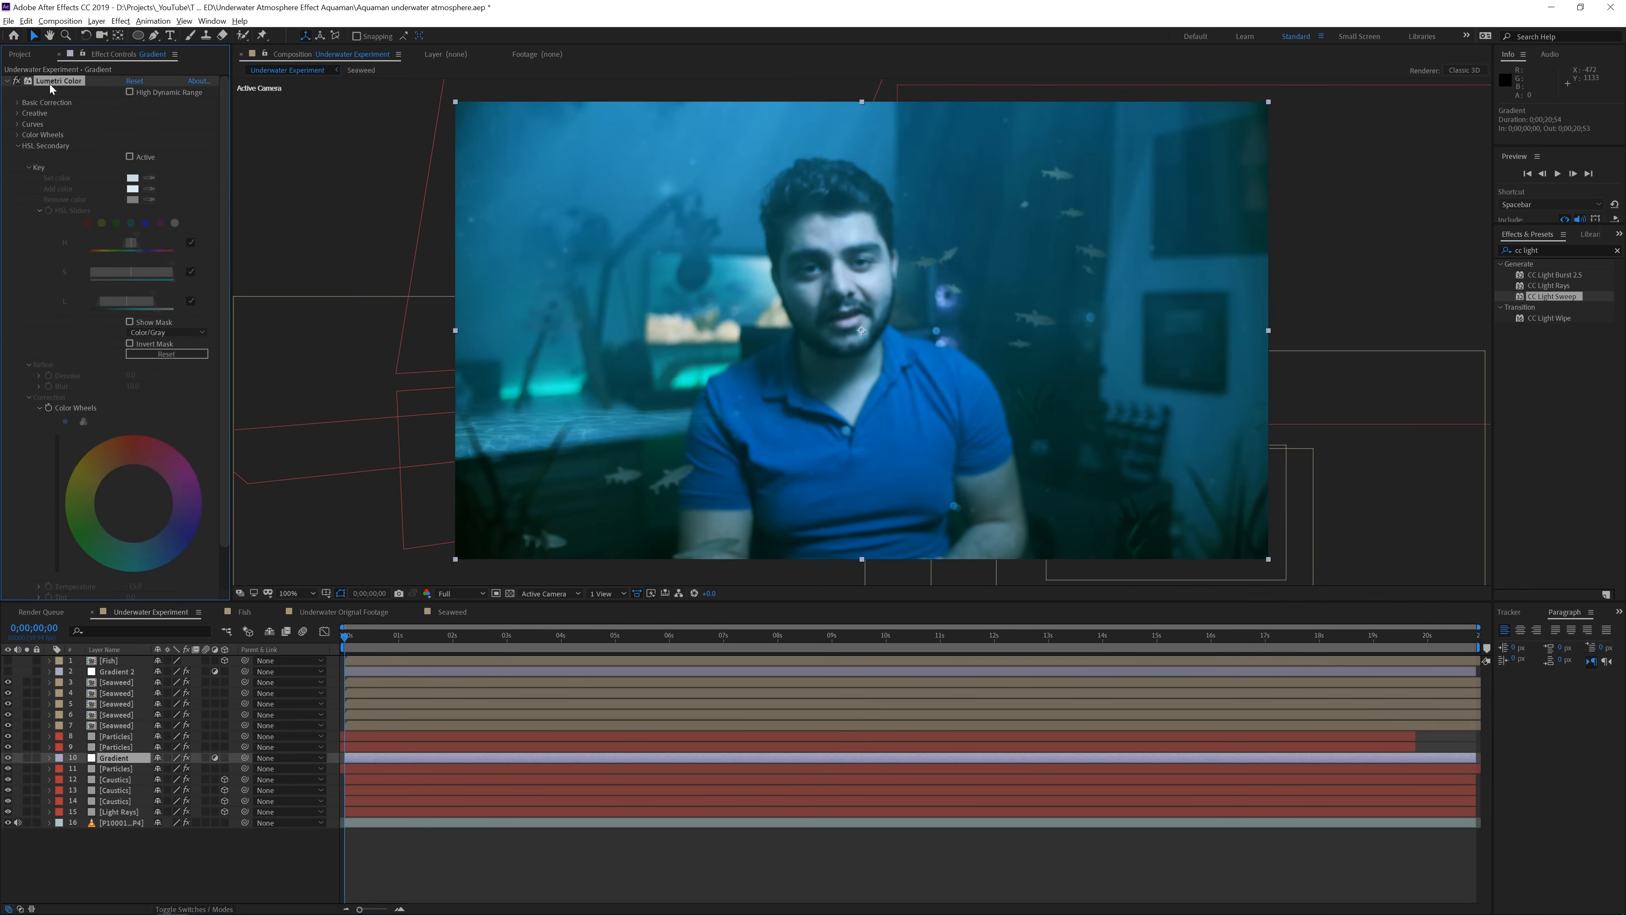
click(9, 81)
click(9, 81)
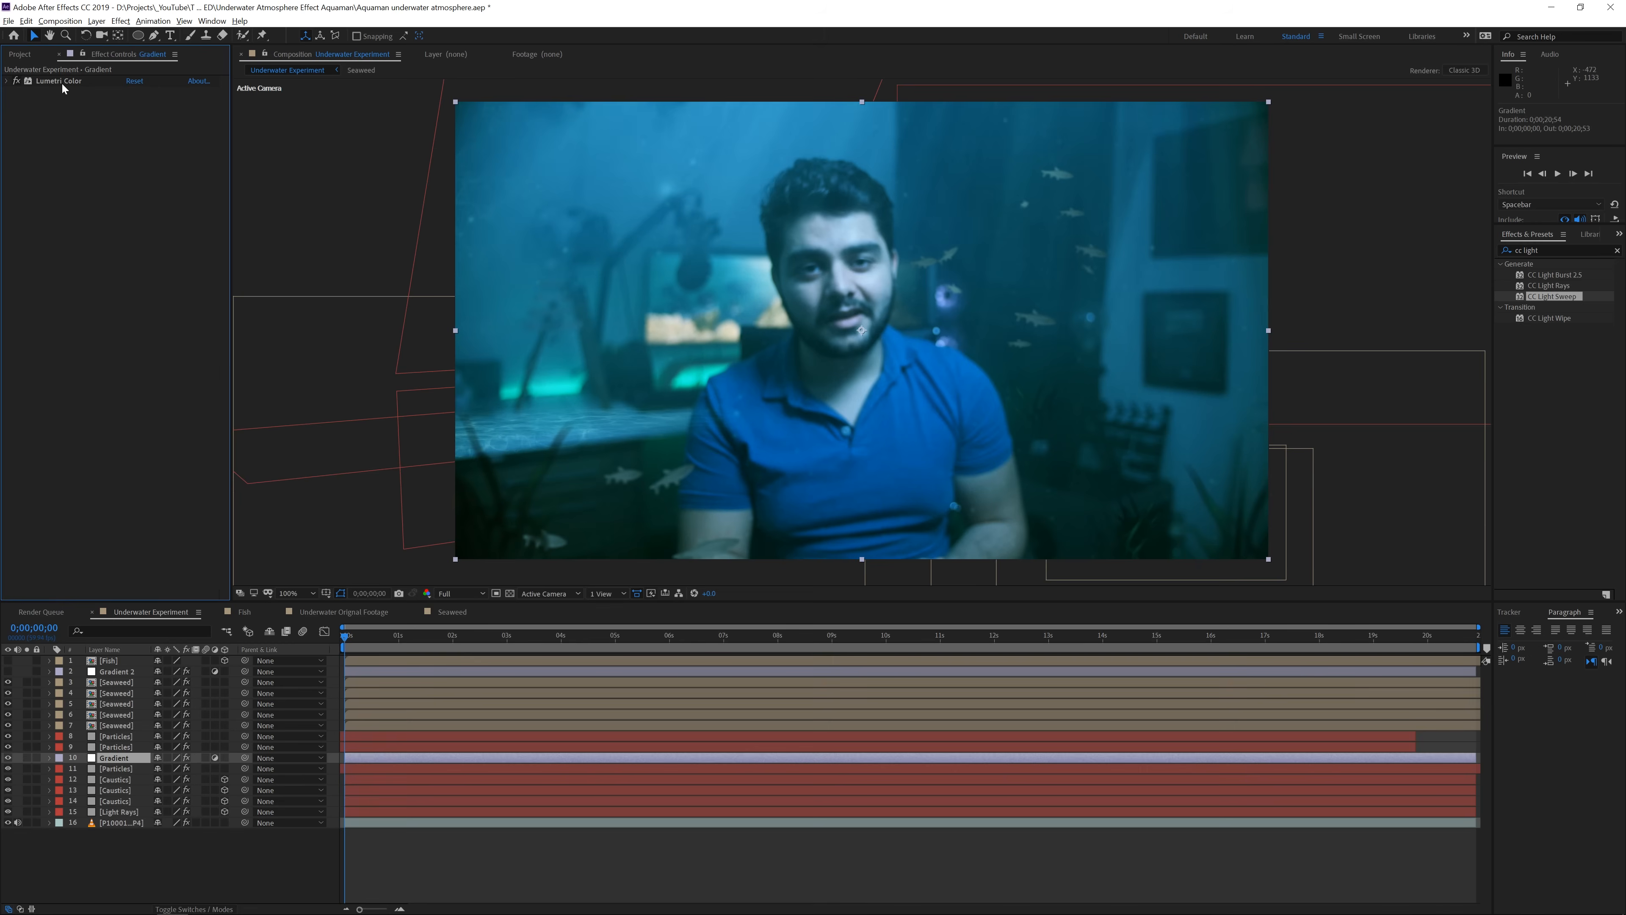
click(317, 611)
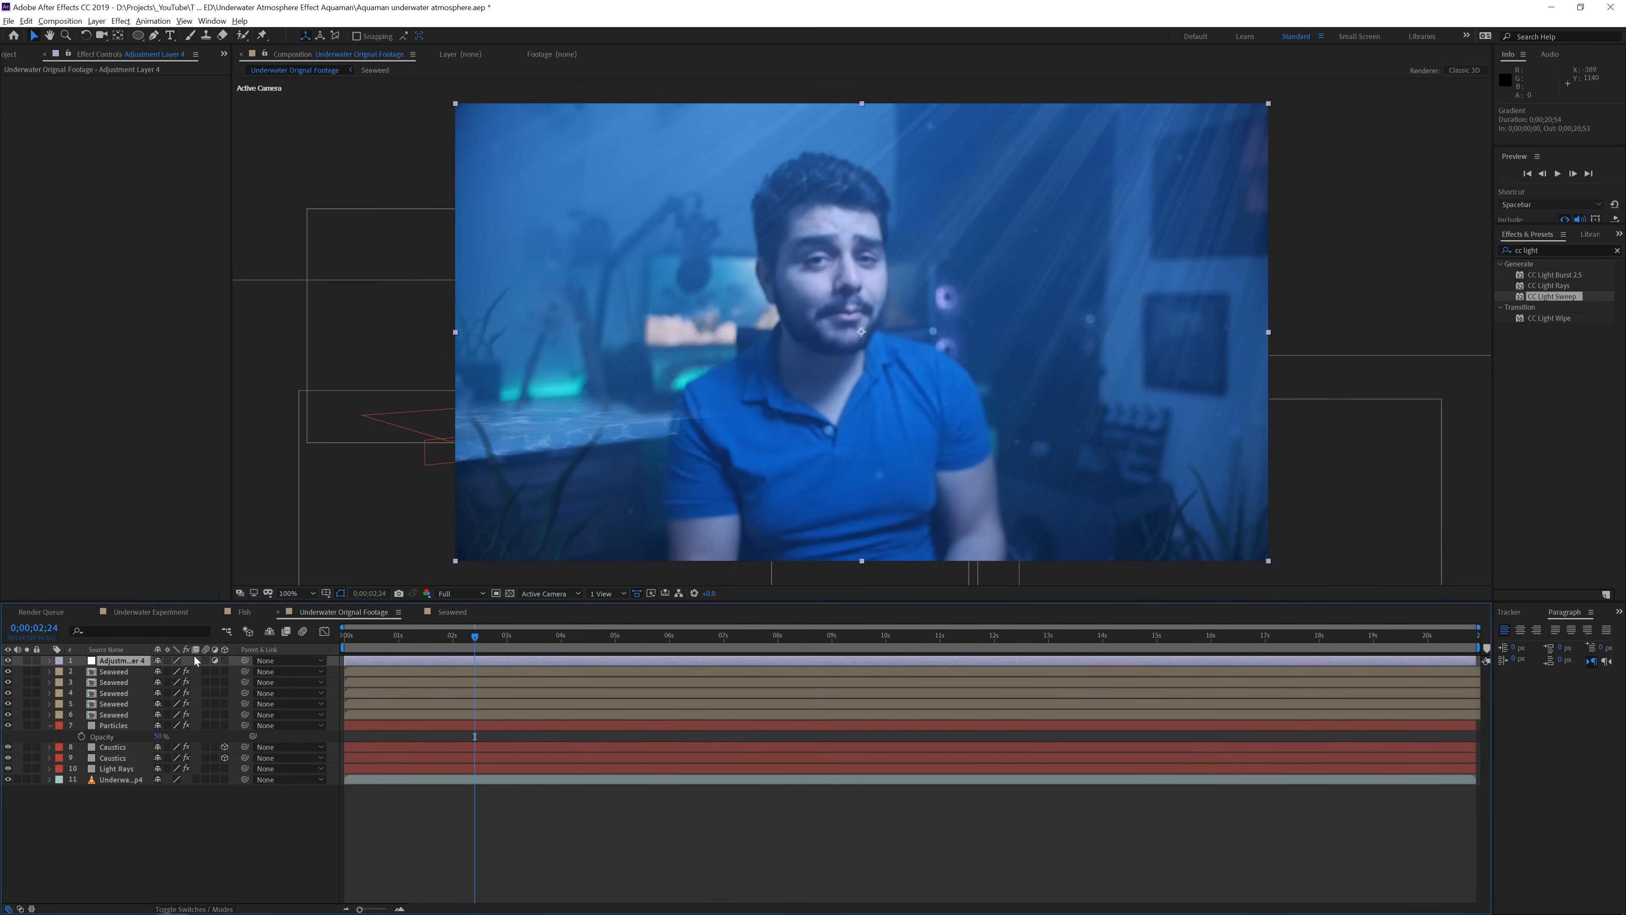
click(127, 662)
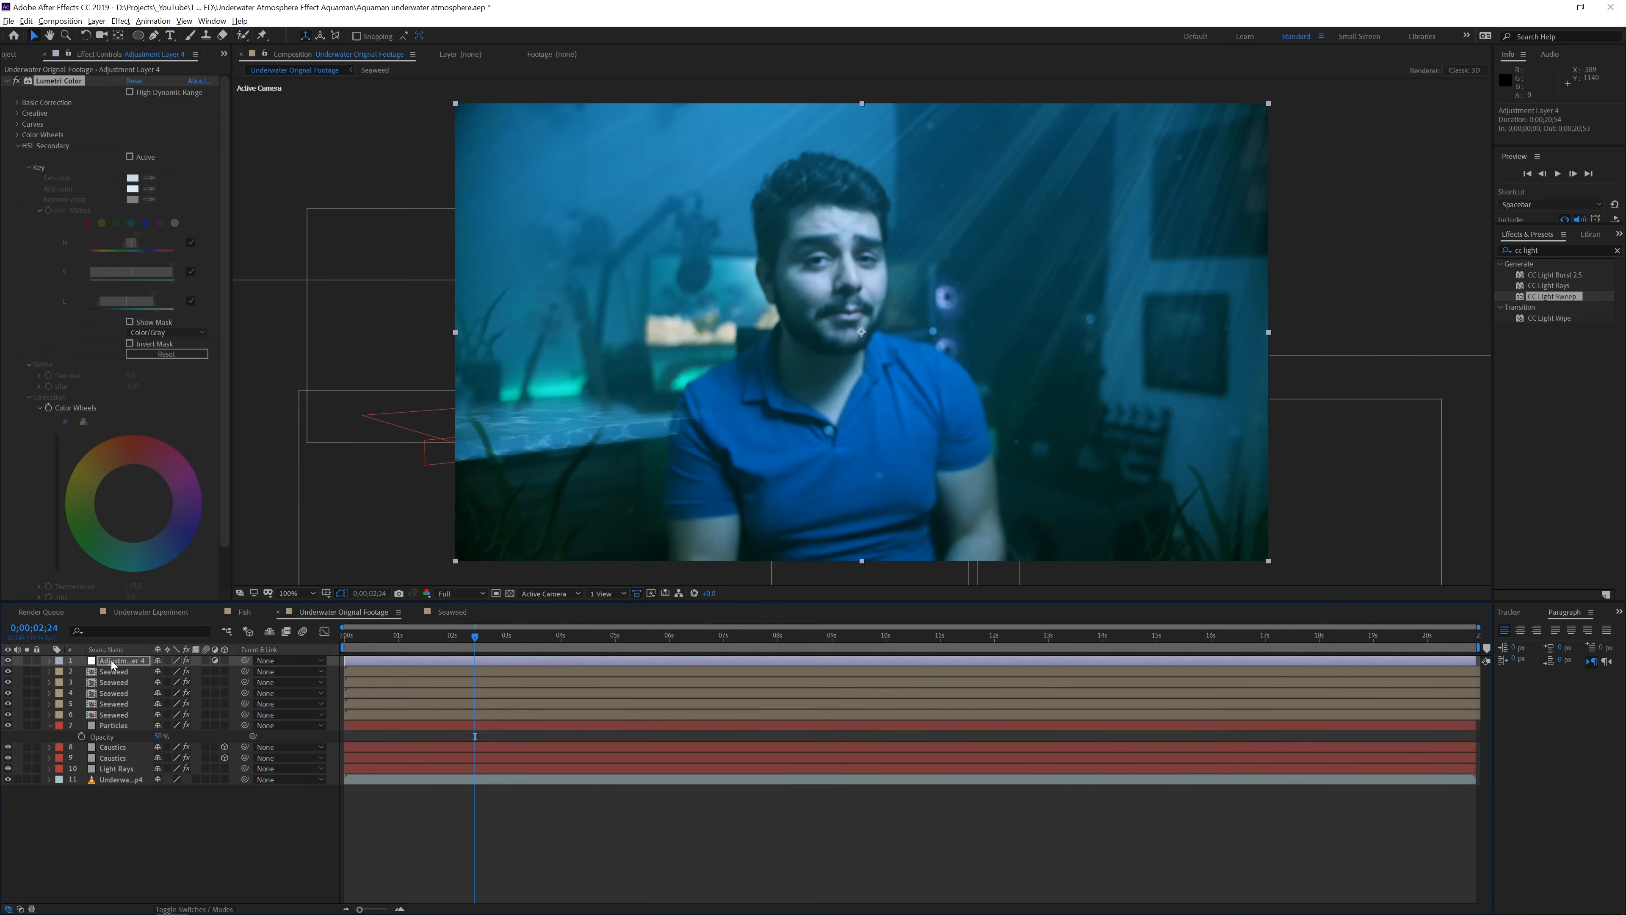
click(7, 661)
click(7, 661)
Switch to Premiere Pro, view the Aquaman reference screenshot, and remove the Lumetri Color effect from the footage clip
drag(472, 589, 470, 588)
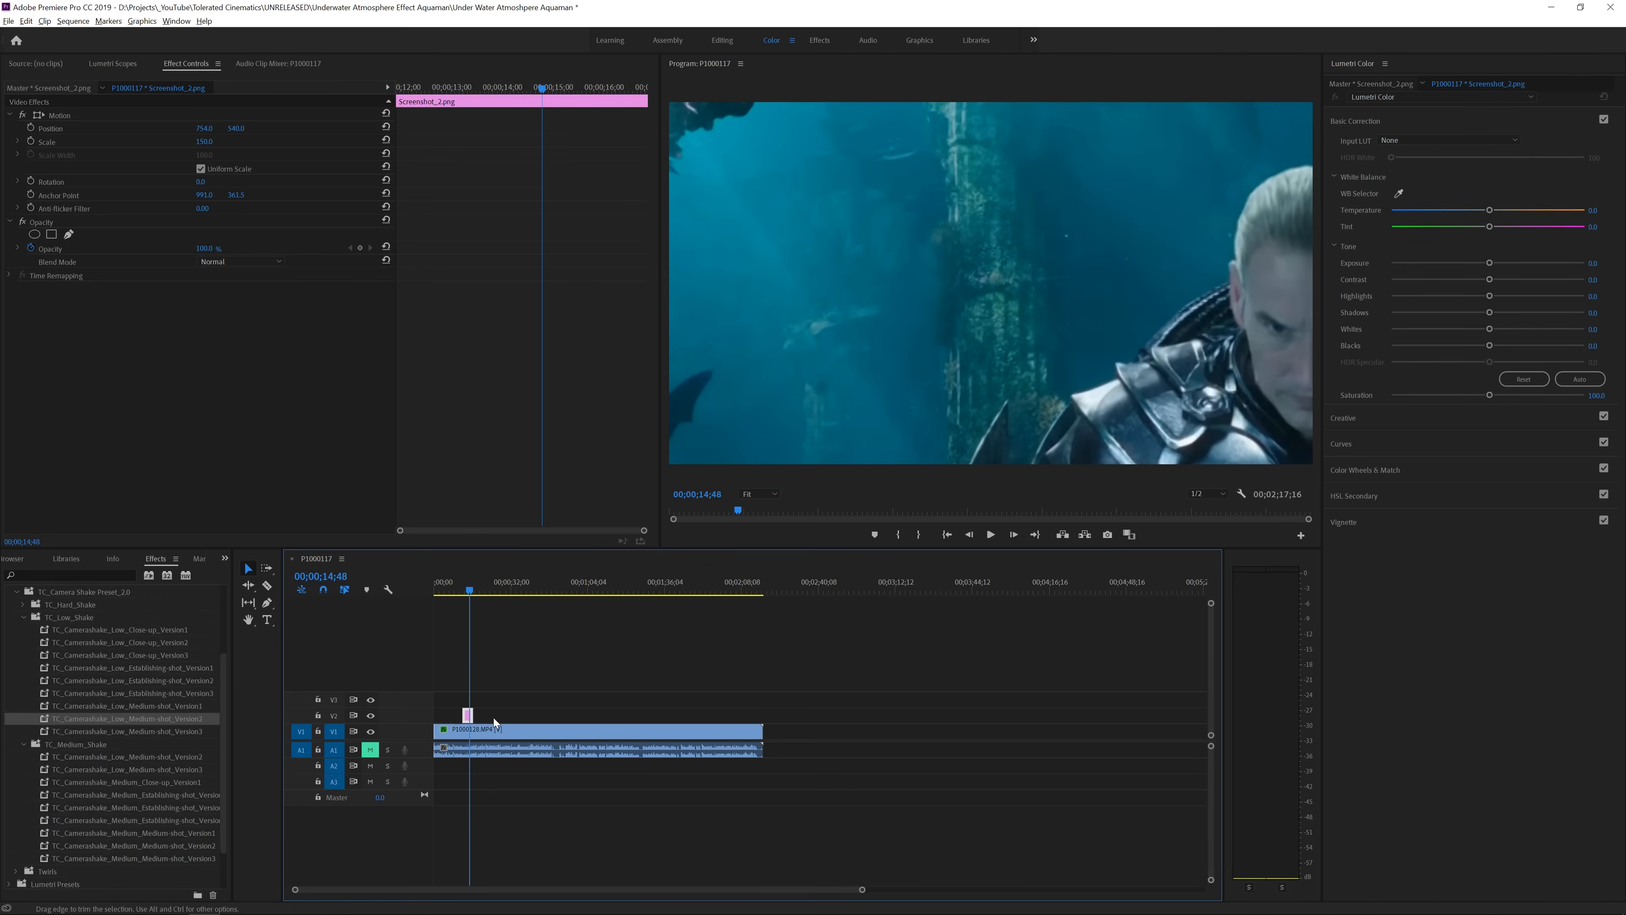
click(485, 586)
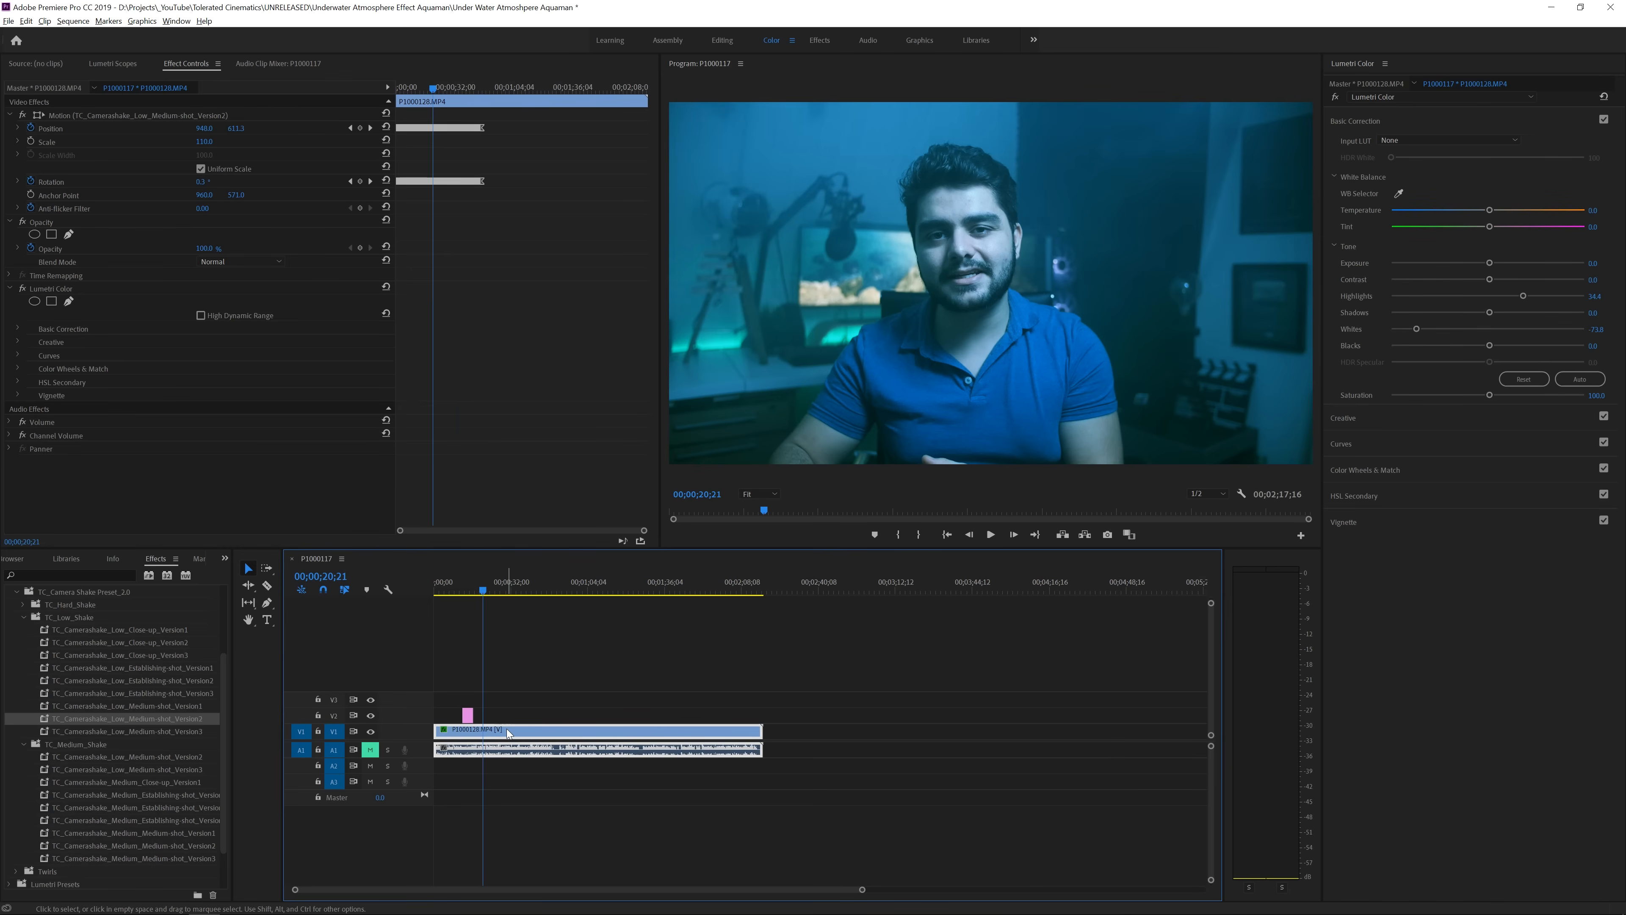
click(67, 288)
key(Delete)
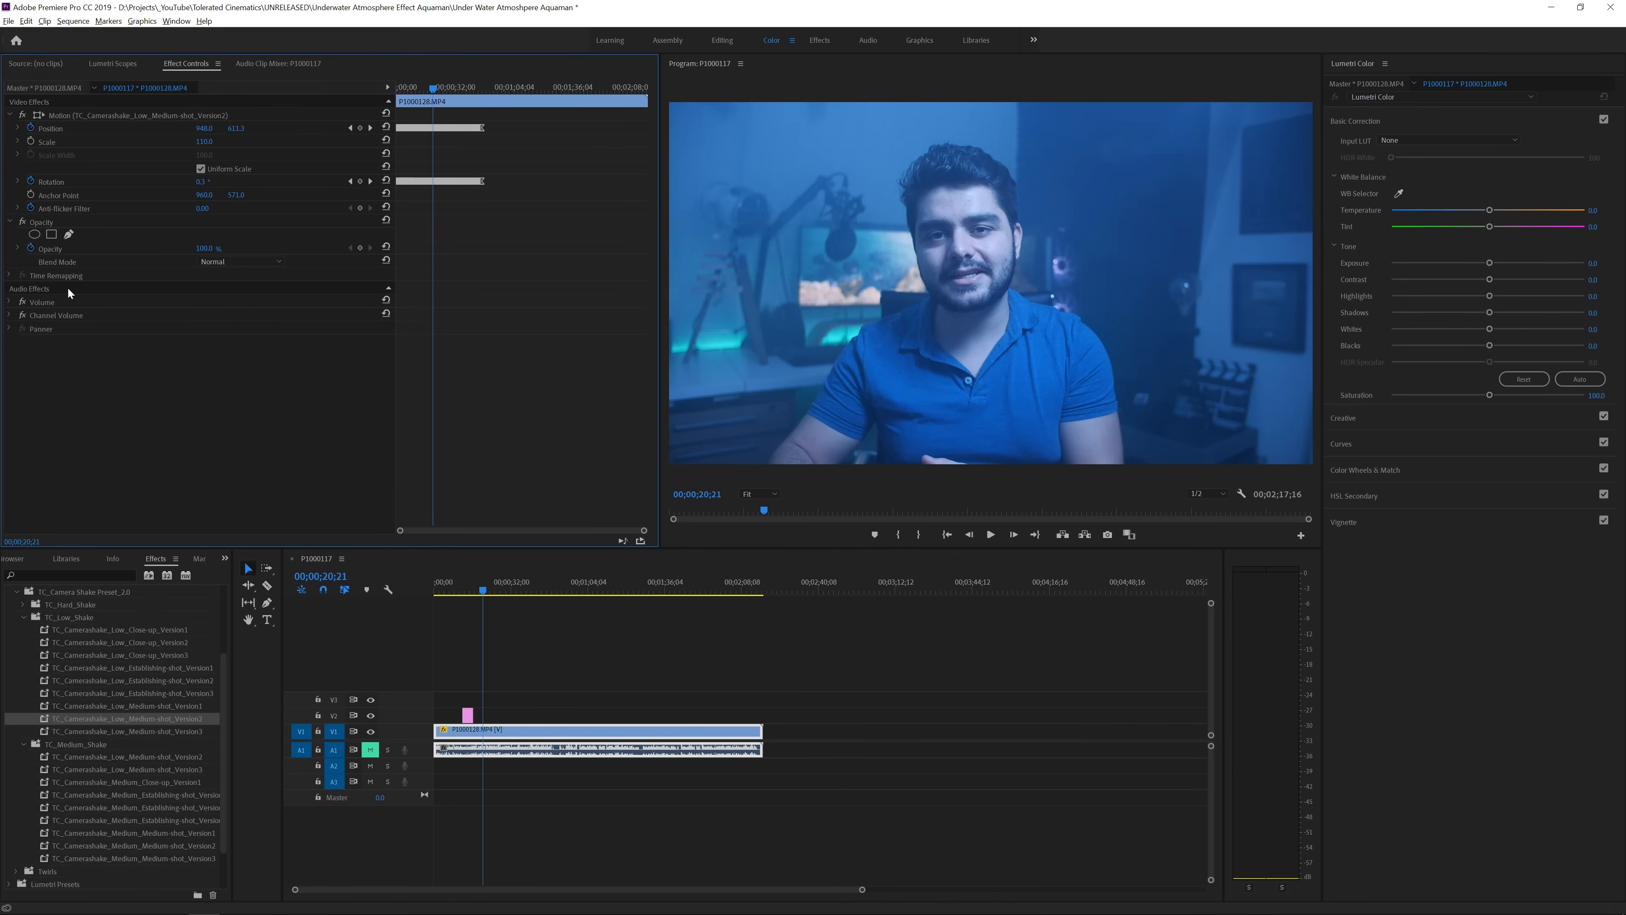
Apply Color Match to the footage clip in Comparison View, using the Aquaman screenshot as the reference
click(1358, 469)
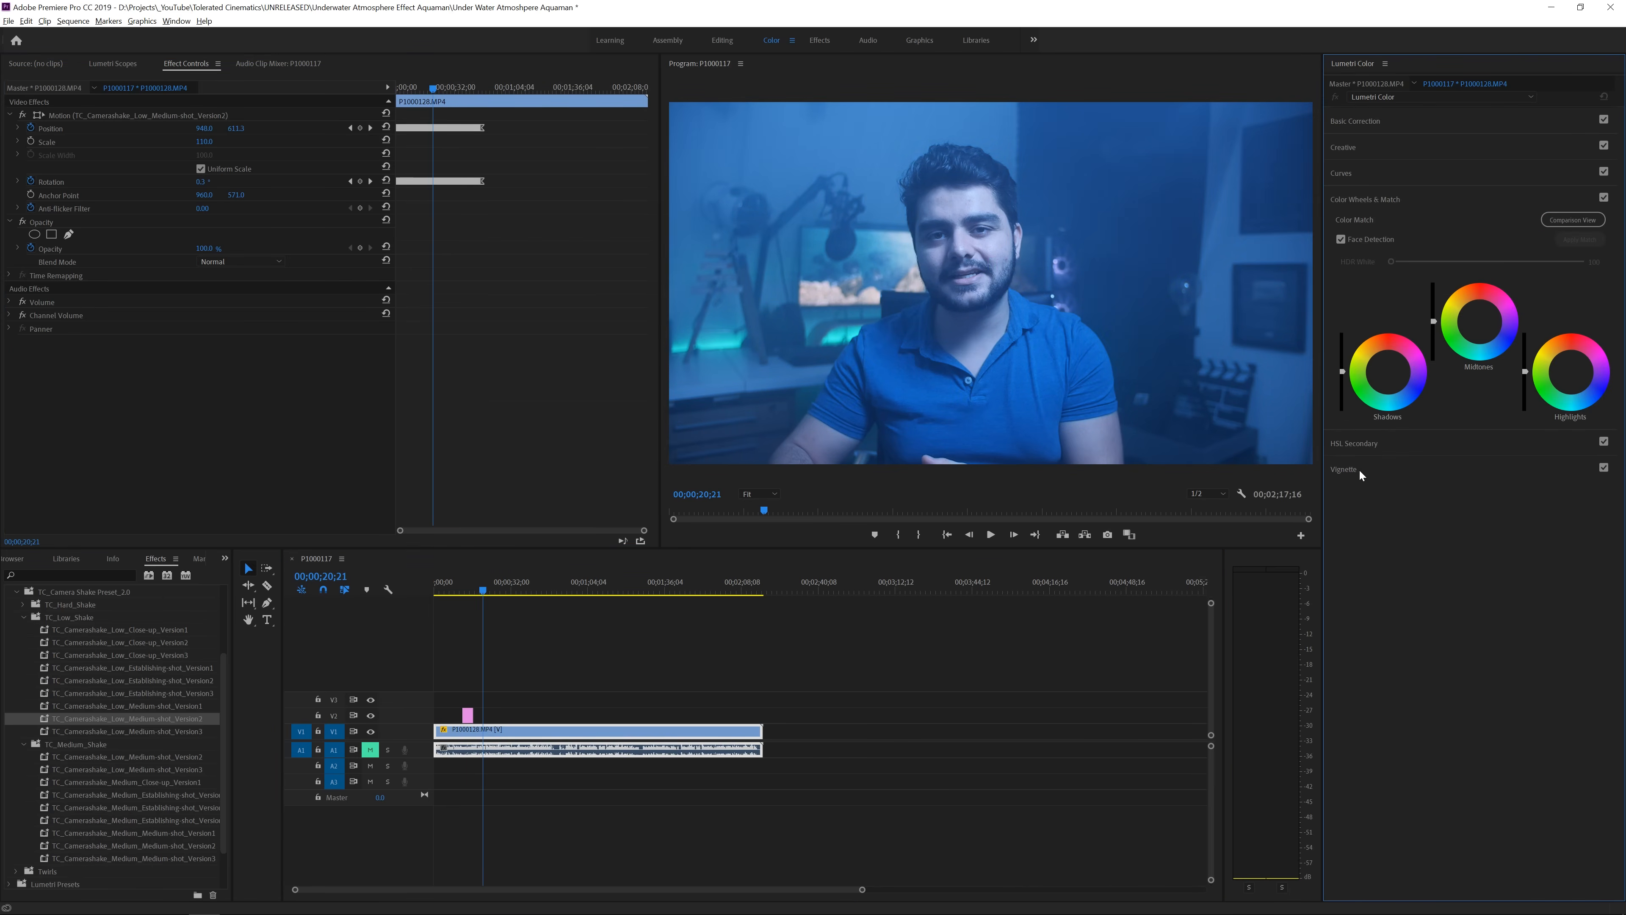
click(1567, 220)
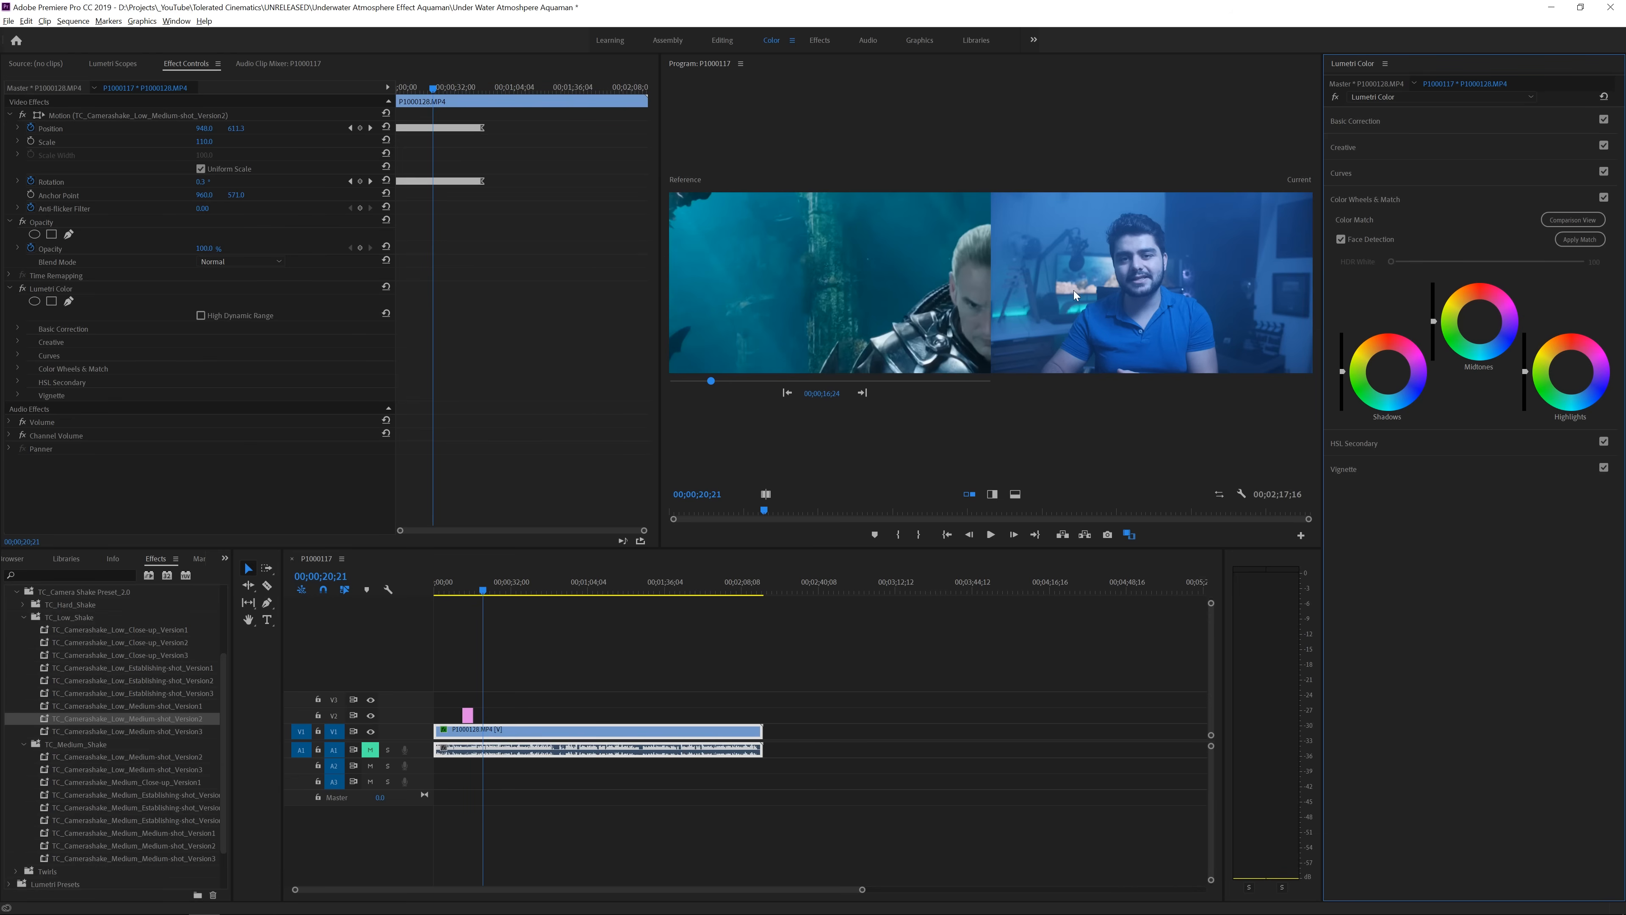
click(1565, 240)
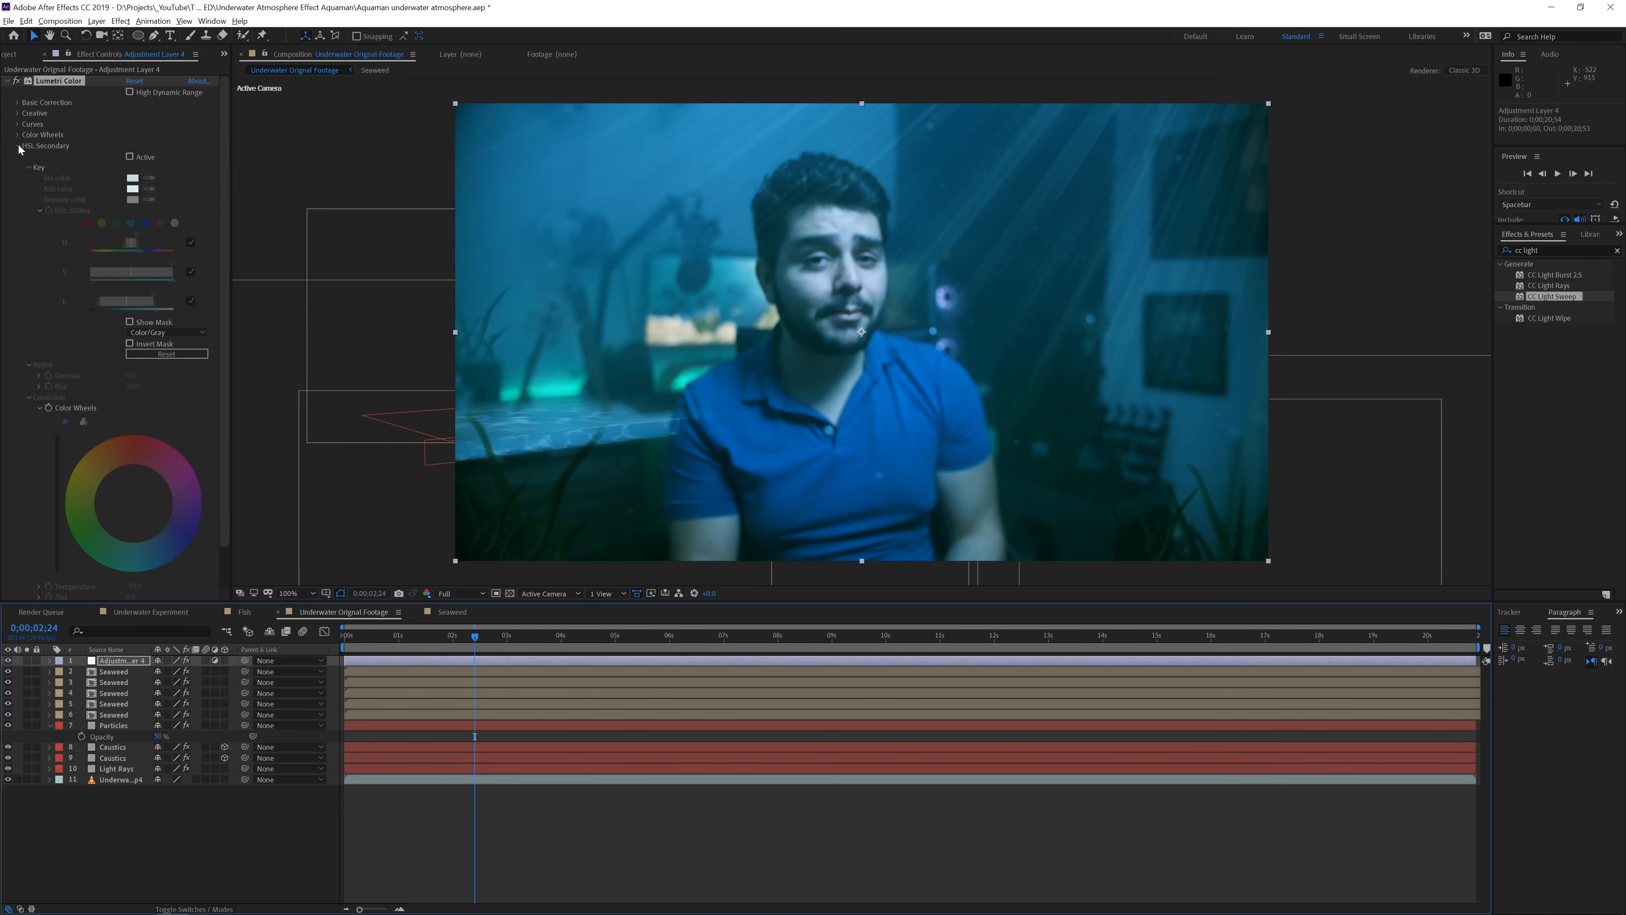
Switch to After Effects, examine the adjustment layer's Lumetri HSL Secondary, Color Wheels and Curves, and compare the grade toggled and with Underwater Experiment
click(18, 146)
click(18, 135)
click(18, 135)
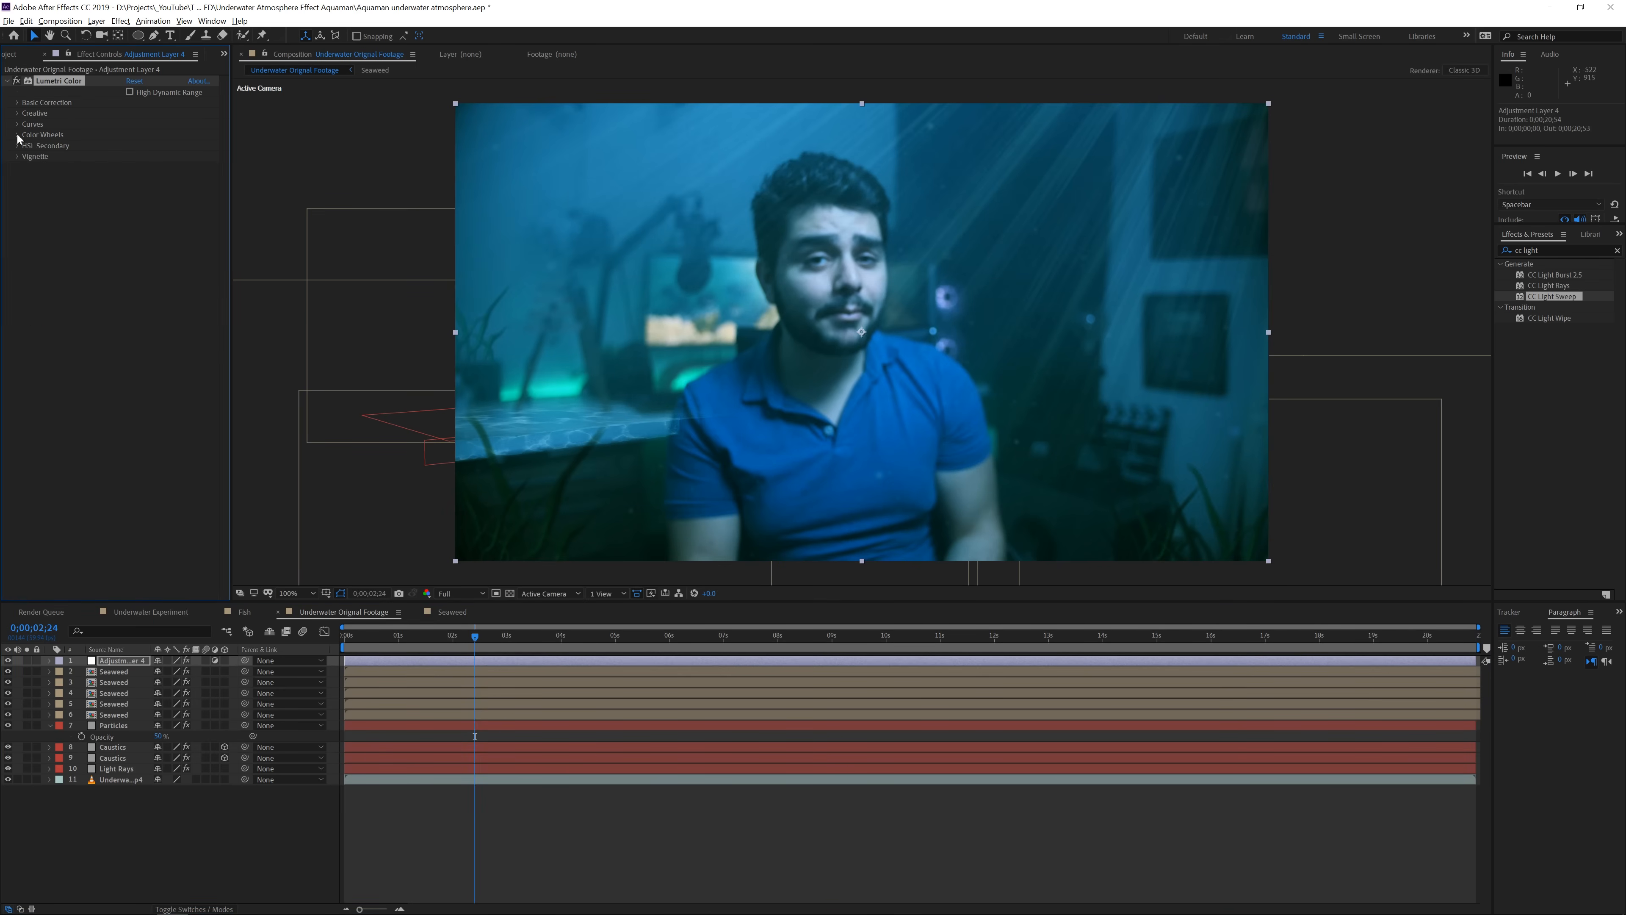
click(18, 146)
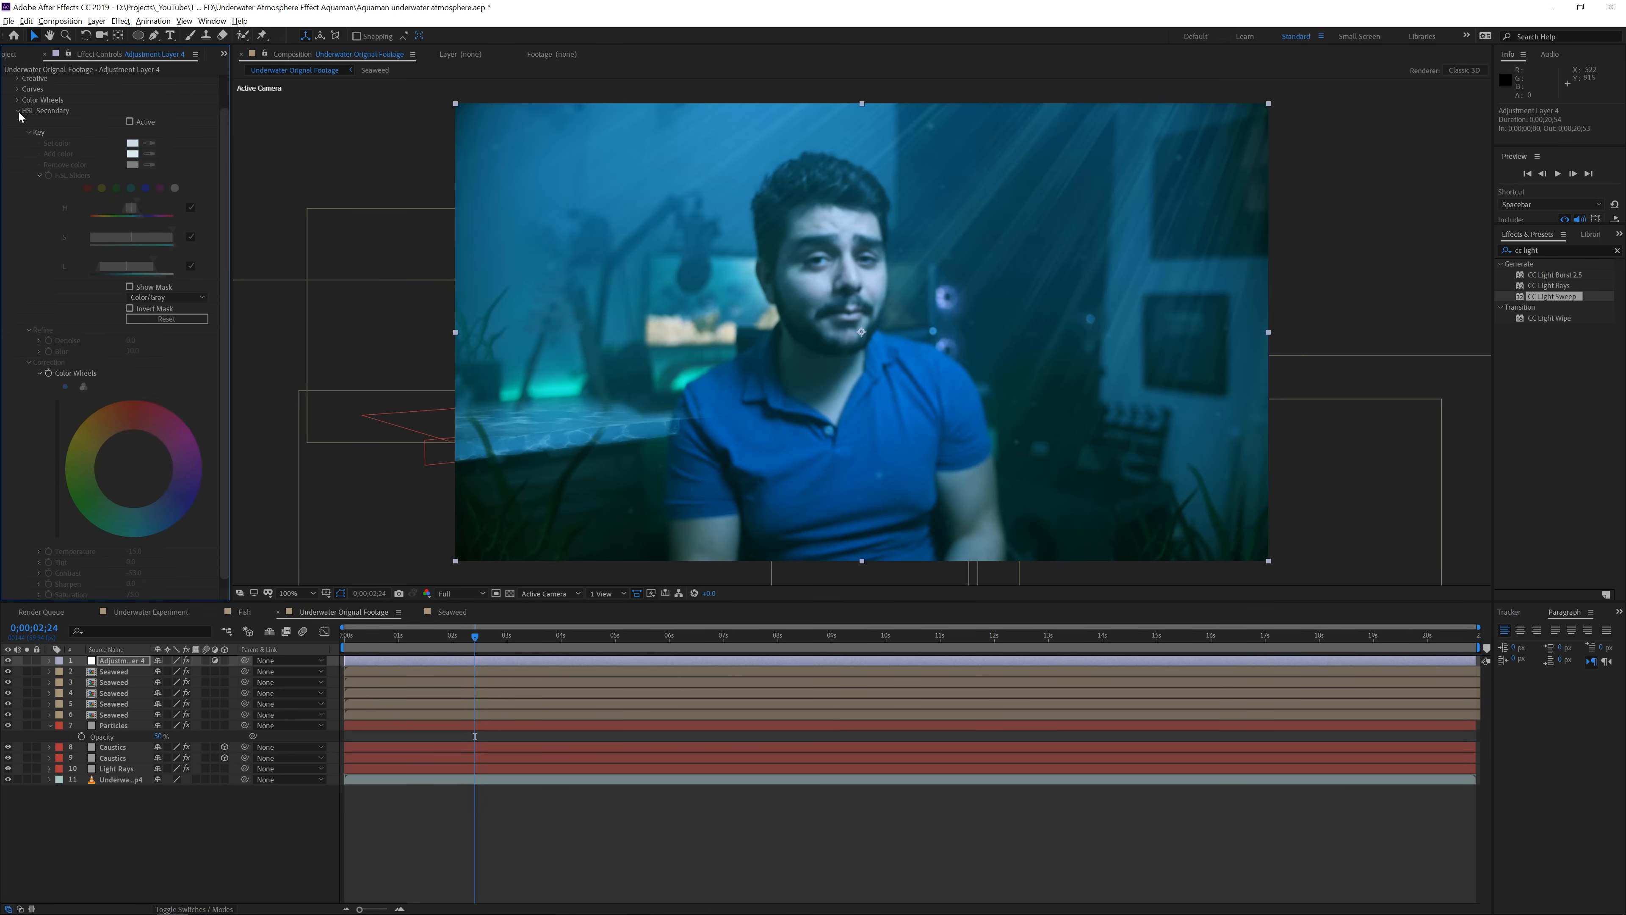
click(17, 146)
click(18, 135)
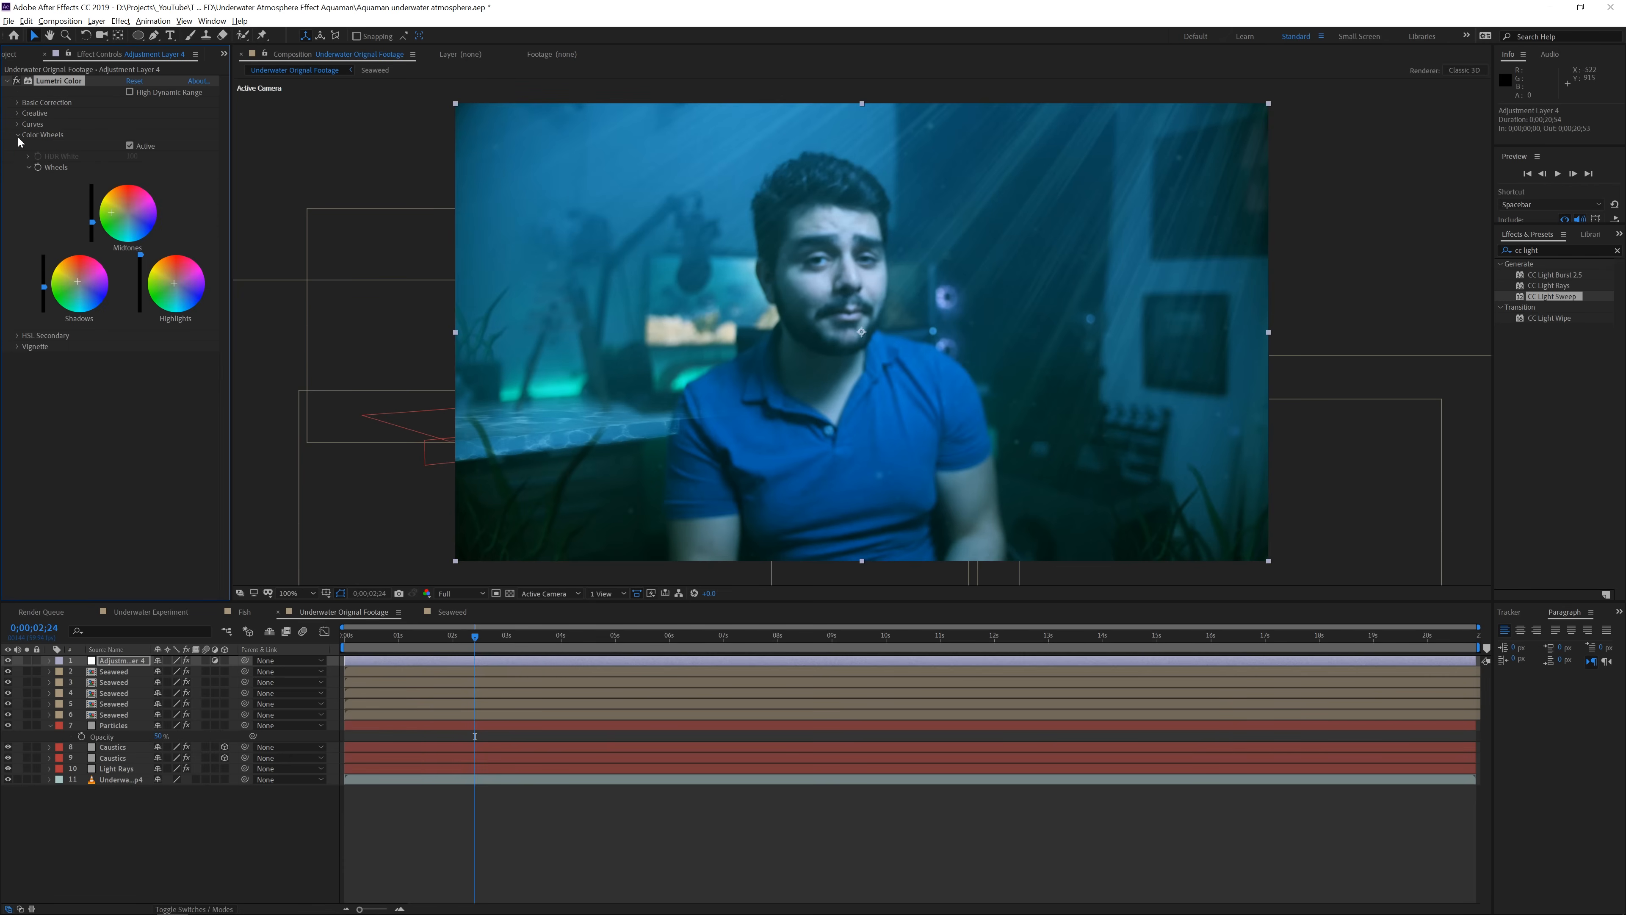
click(17, 125)
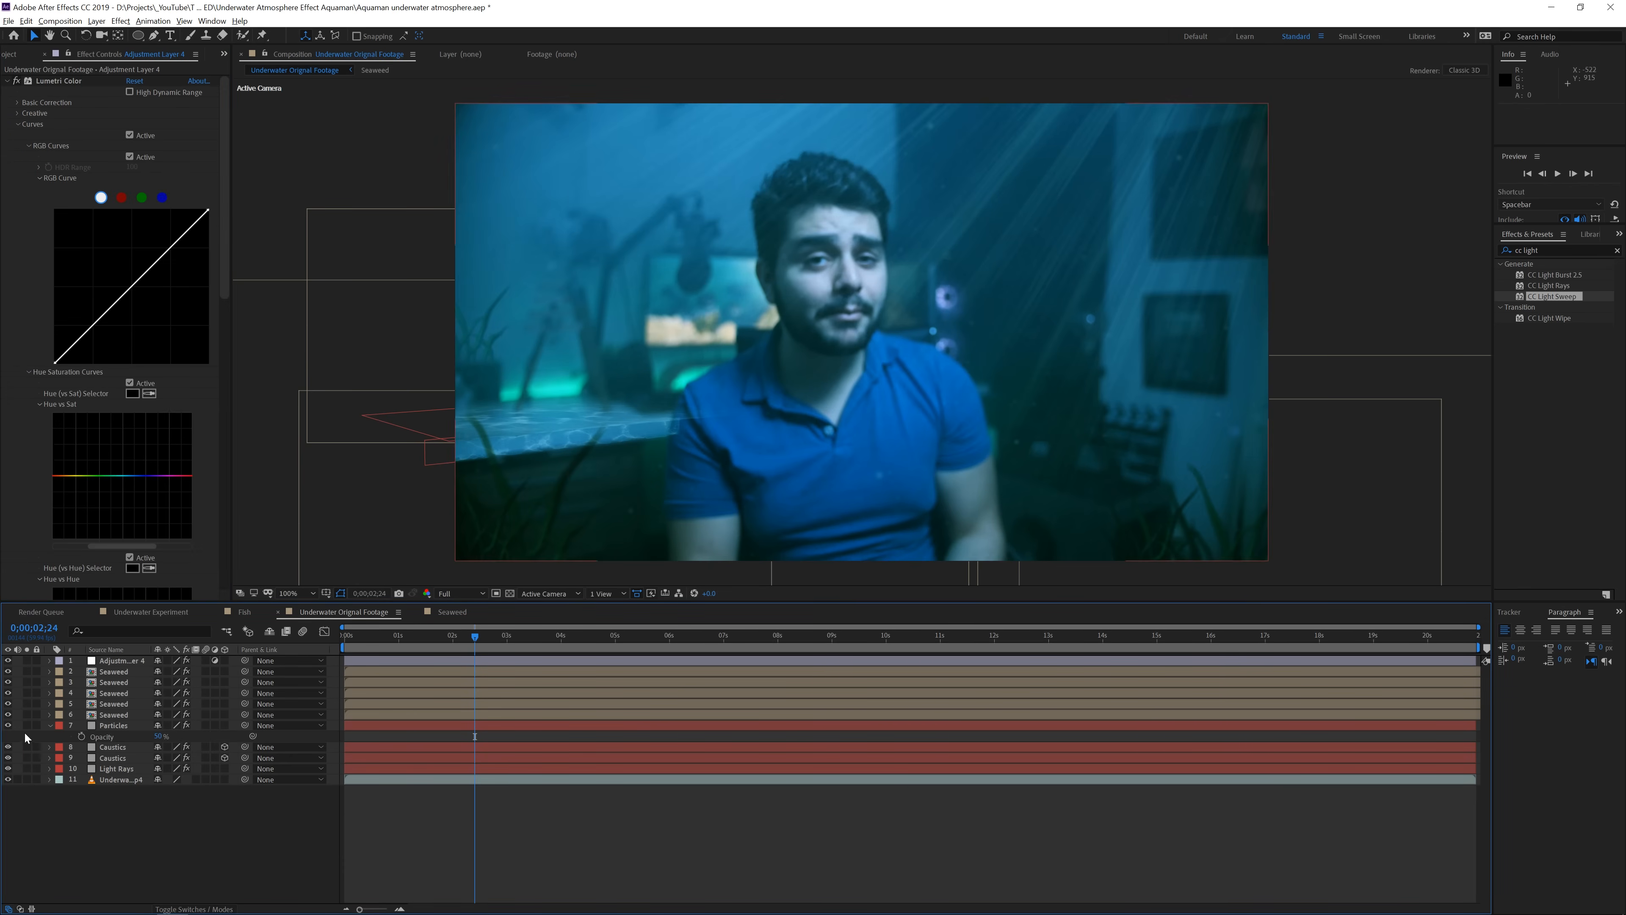
click(9, 660)
click(9, 660)
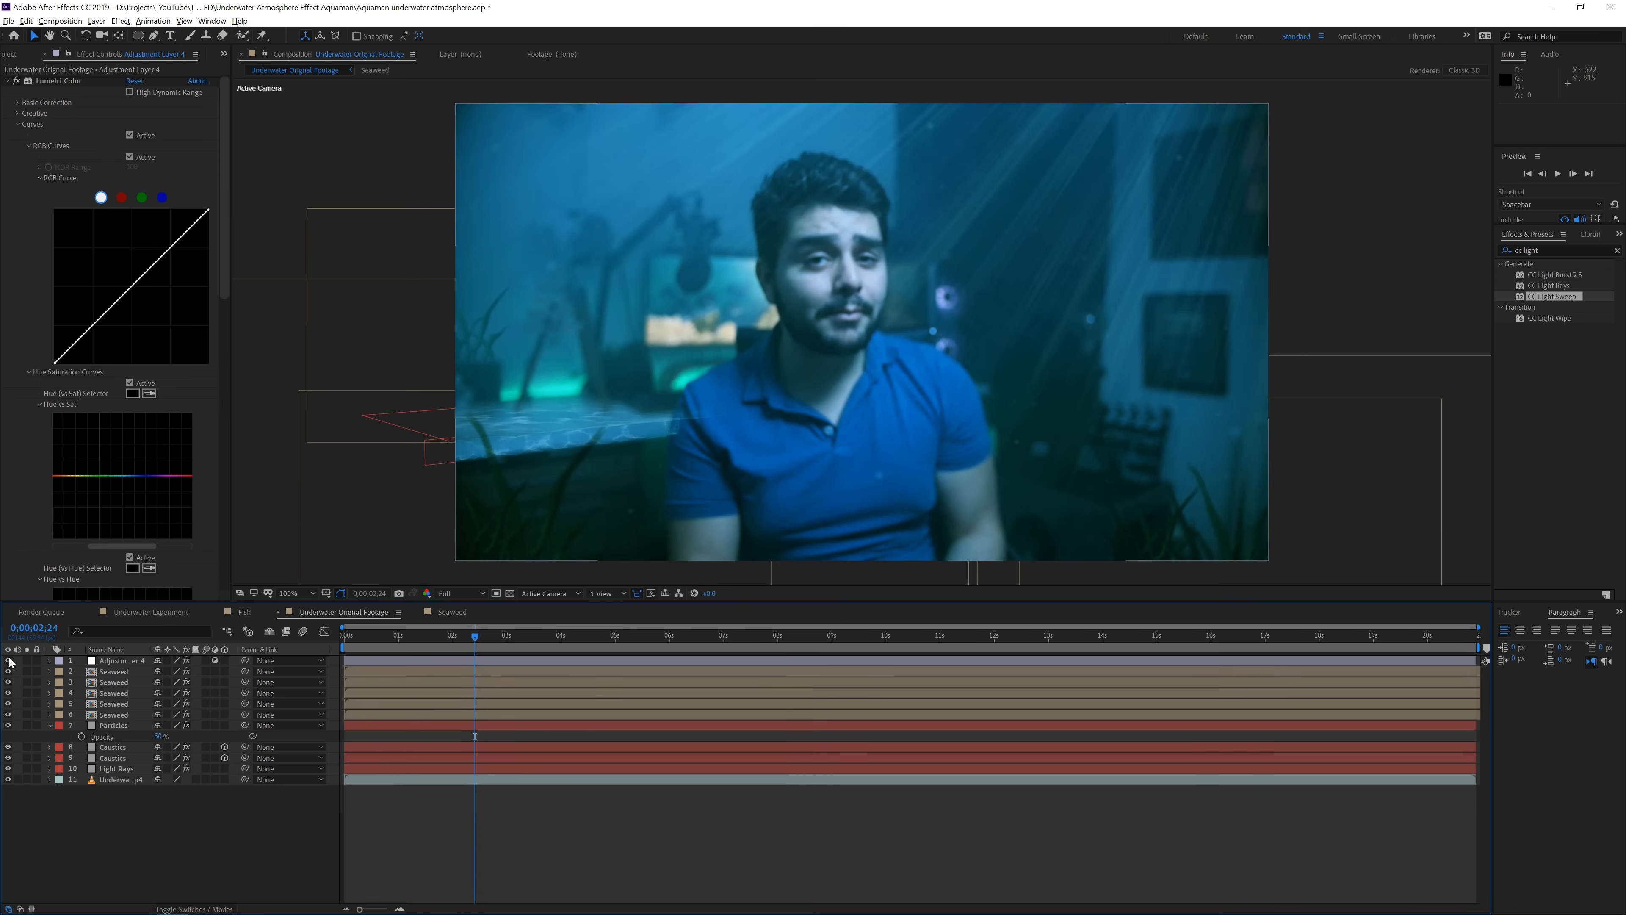
click(173, 616)
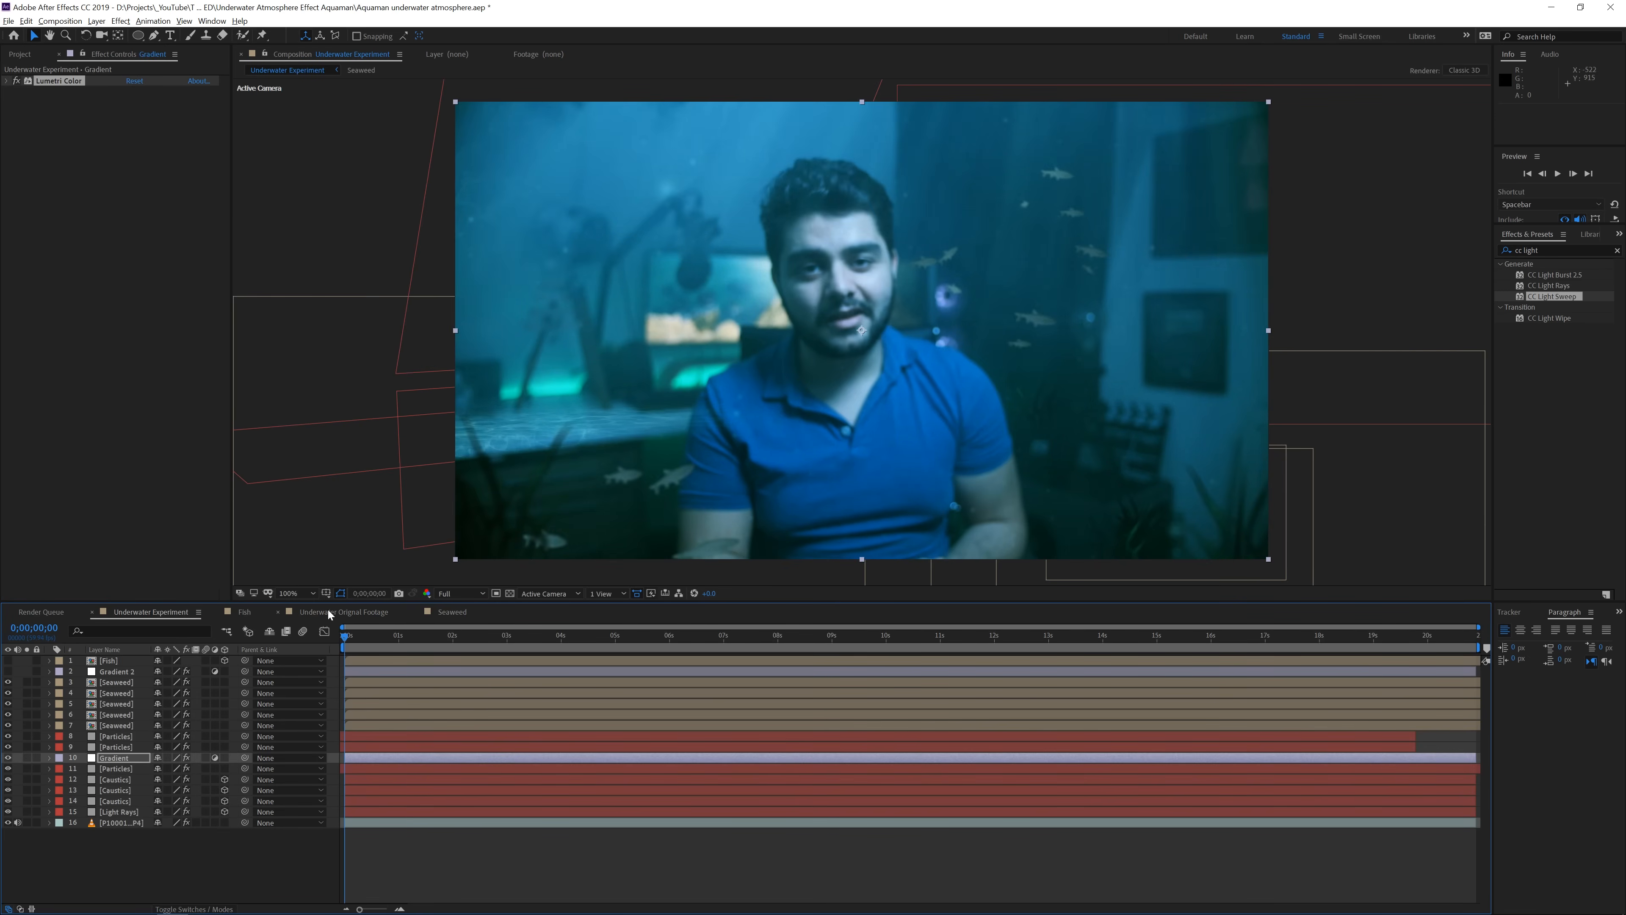
click(329, 613)
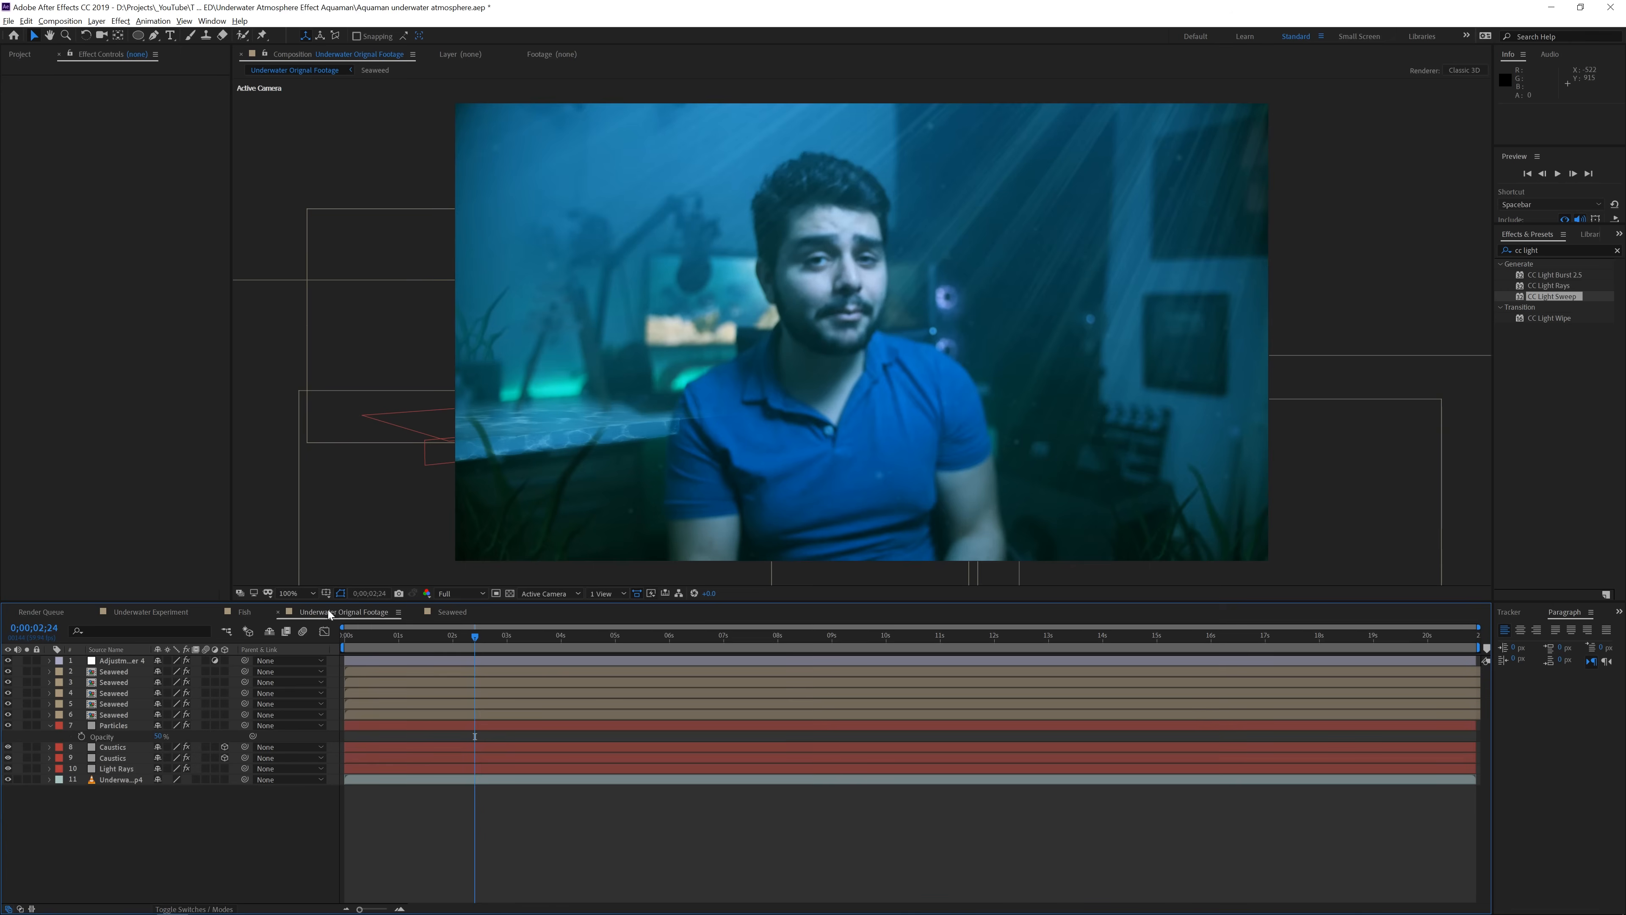
Import the Fish_00000 PNG sequence from the Fish swimming folder's Underwater Experiment subfolder as footage
click(20, 56)
right_click(103, 270)
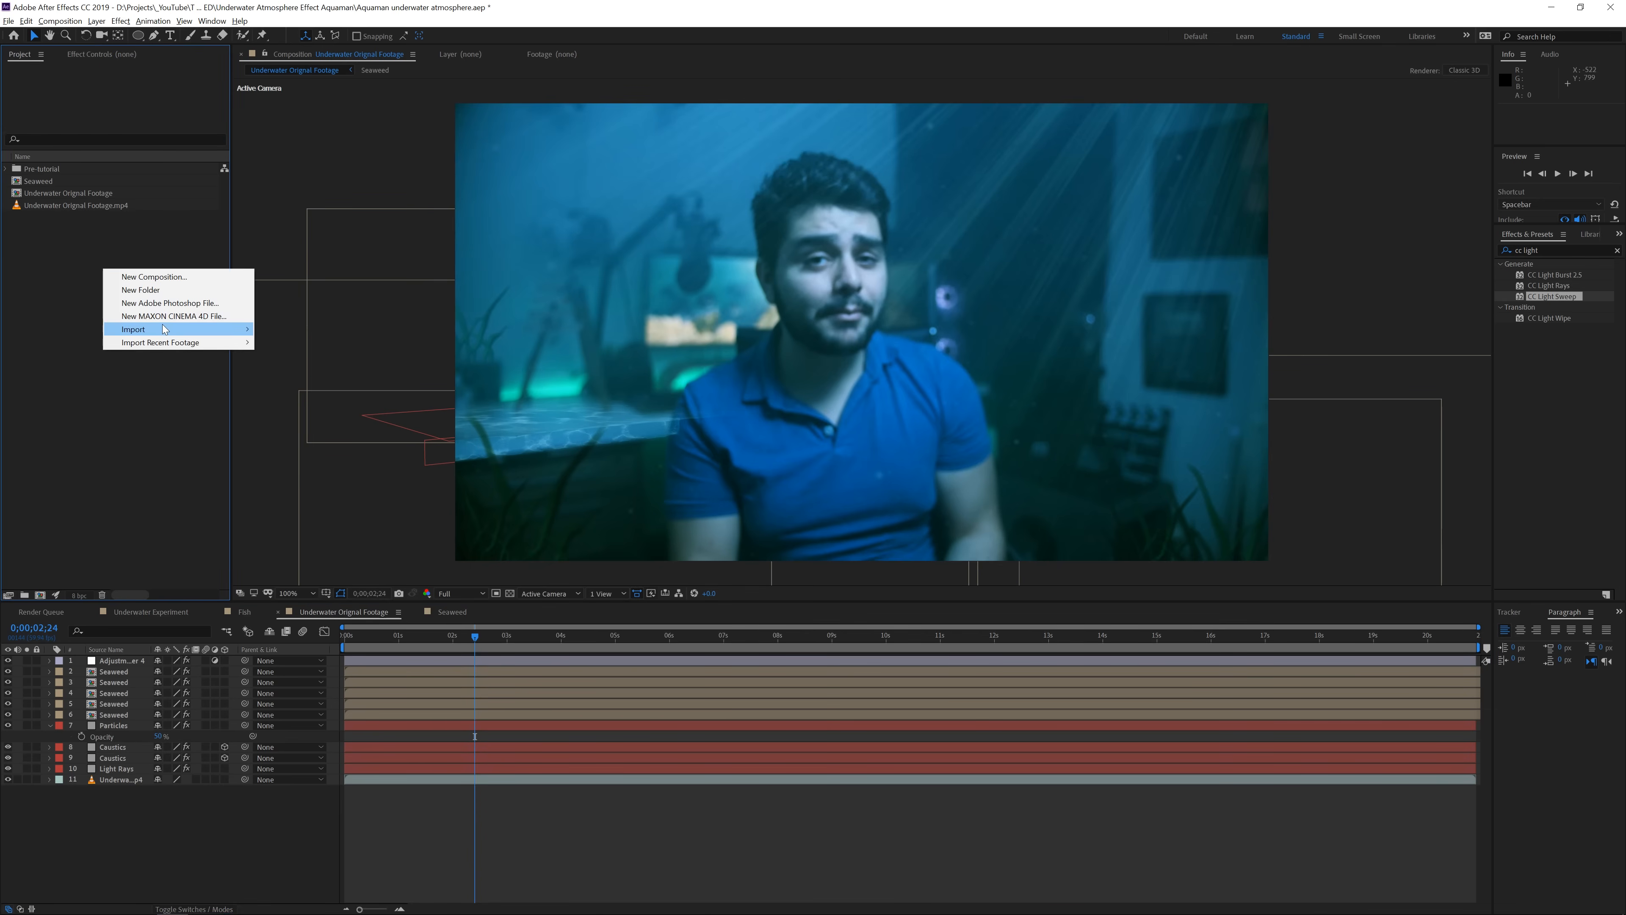
mouse_move(177, 332)
click(279, 329)
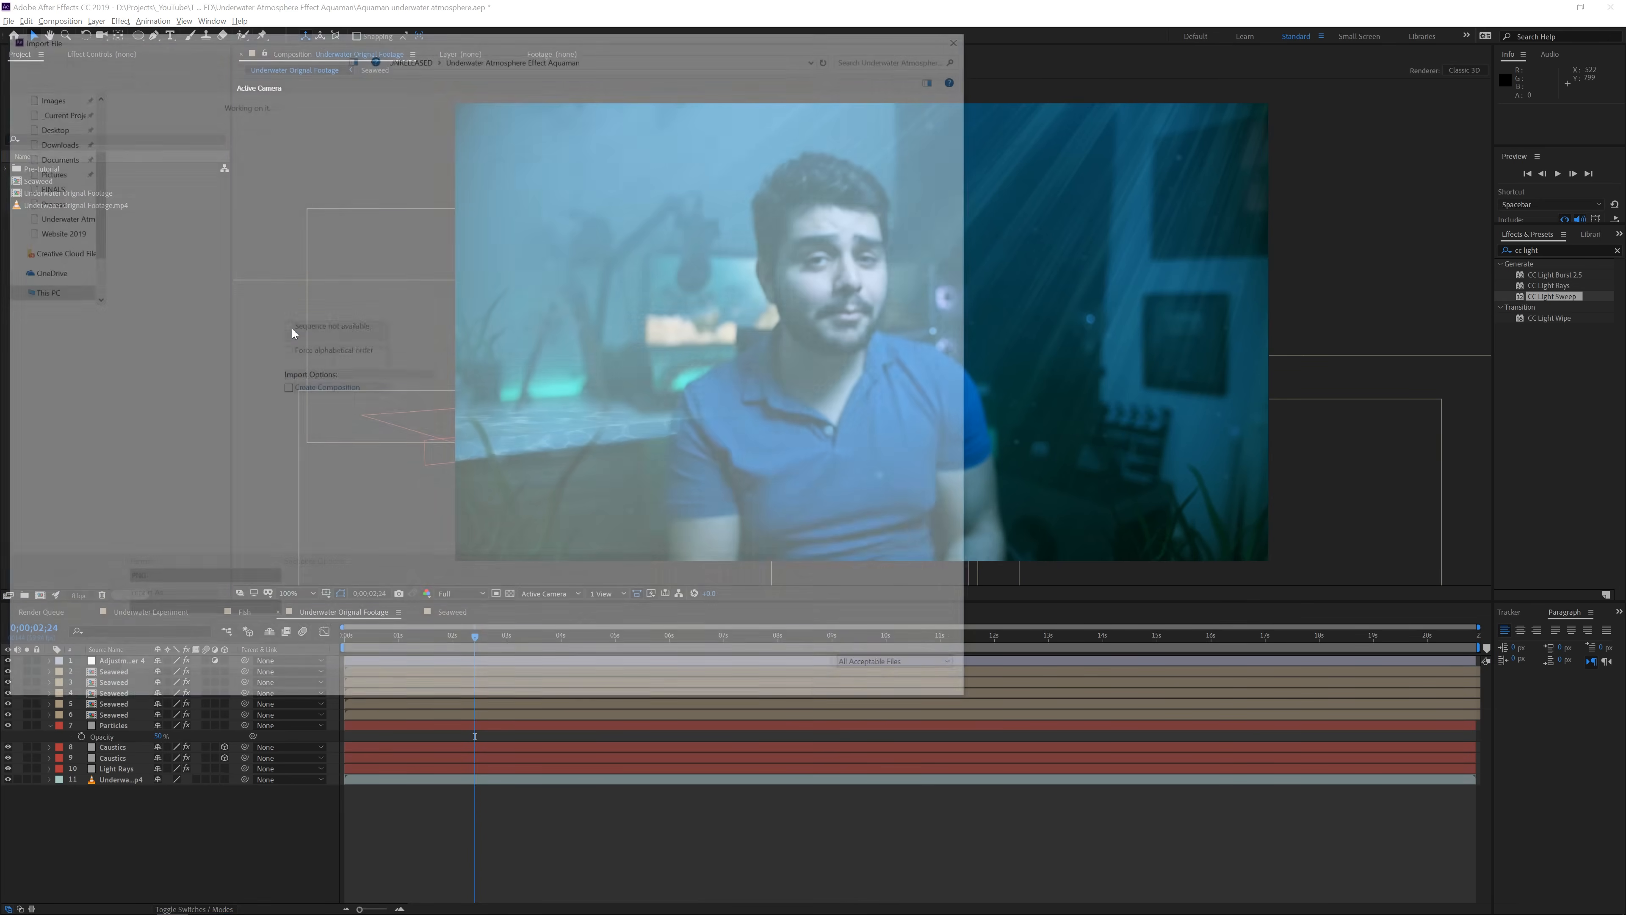
click(59, 138)
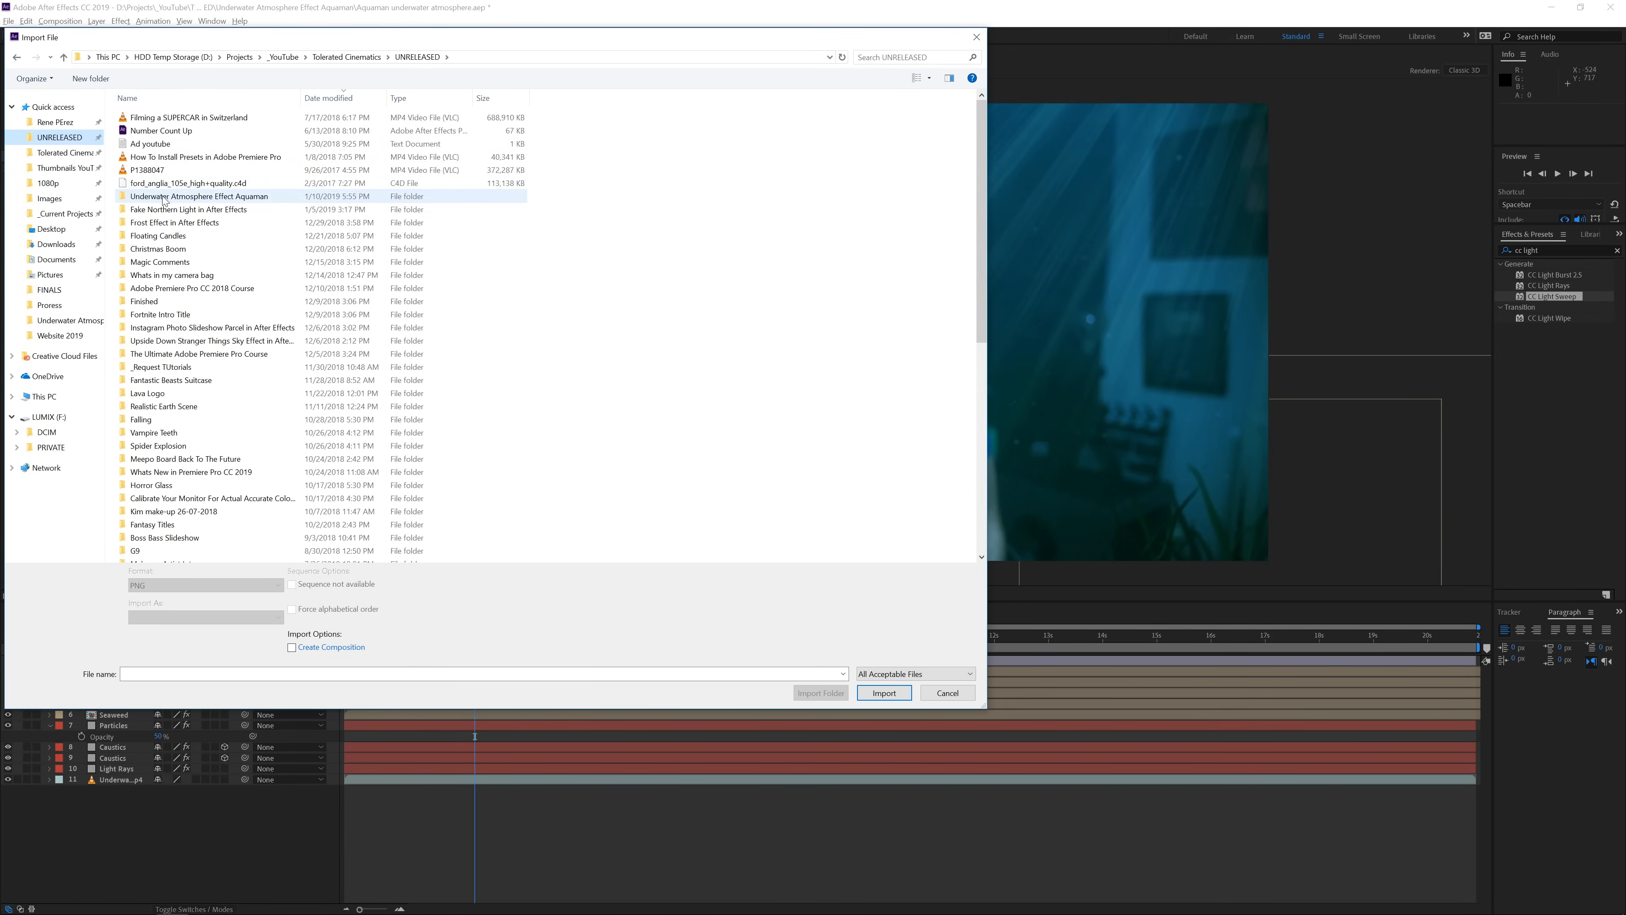
double_click(192, 196)
double_click(375, 137)
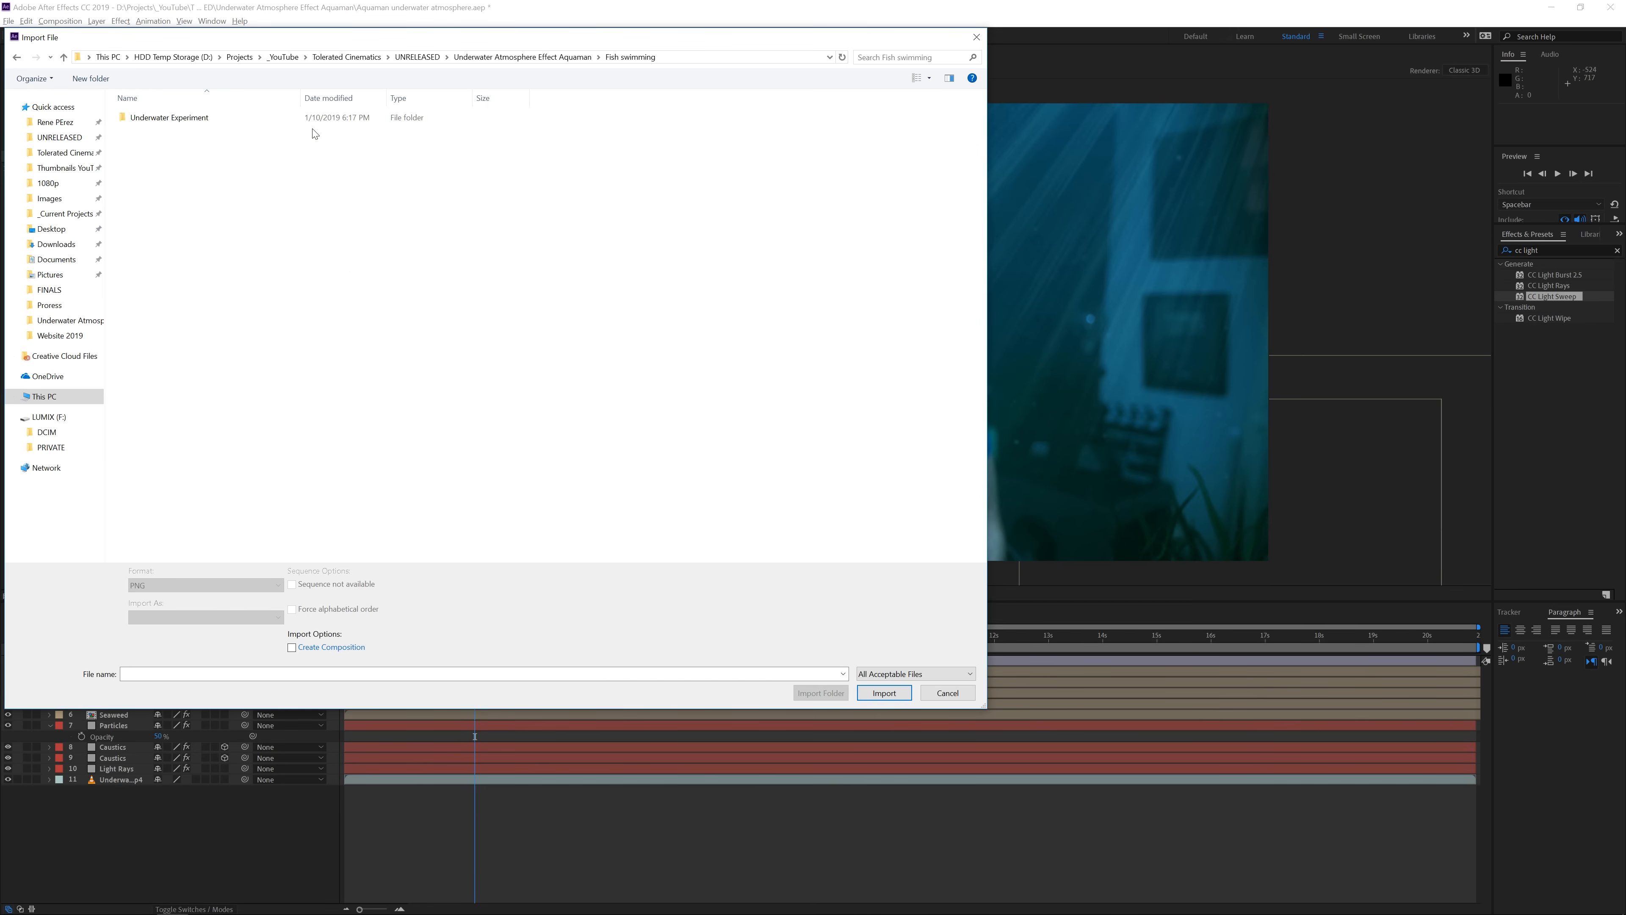
double_click(199, 119)
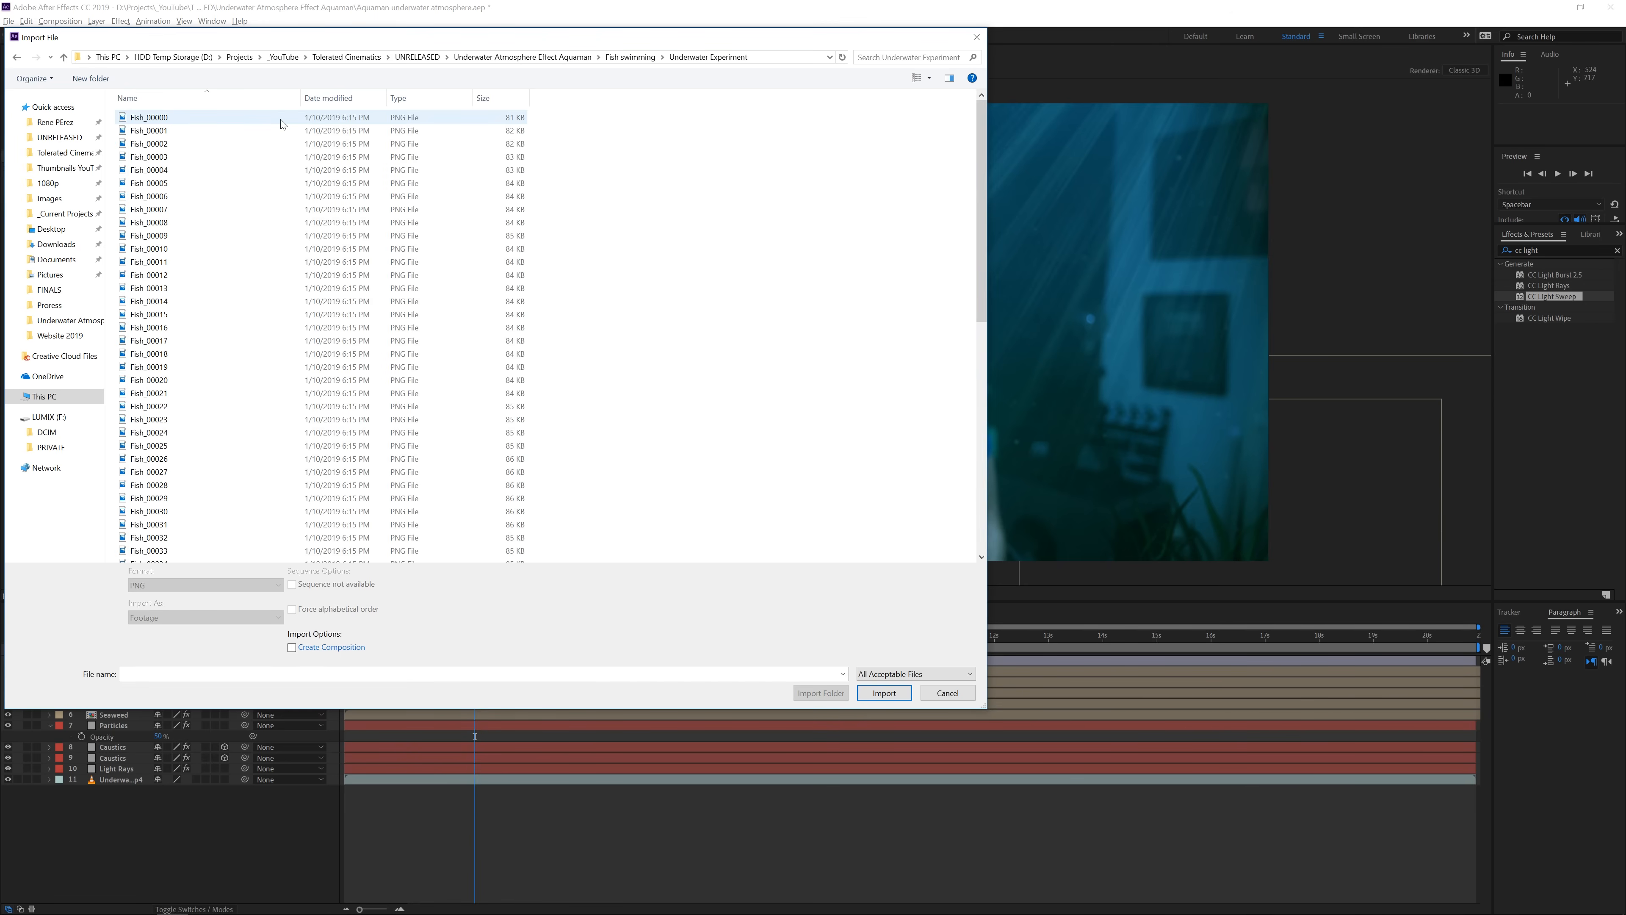
scroll(281, 120, up, 4)
click(144, 146)
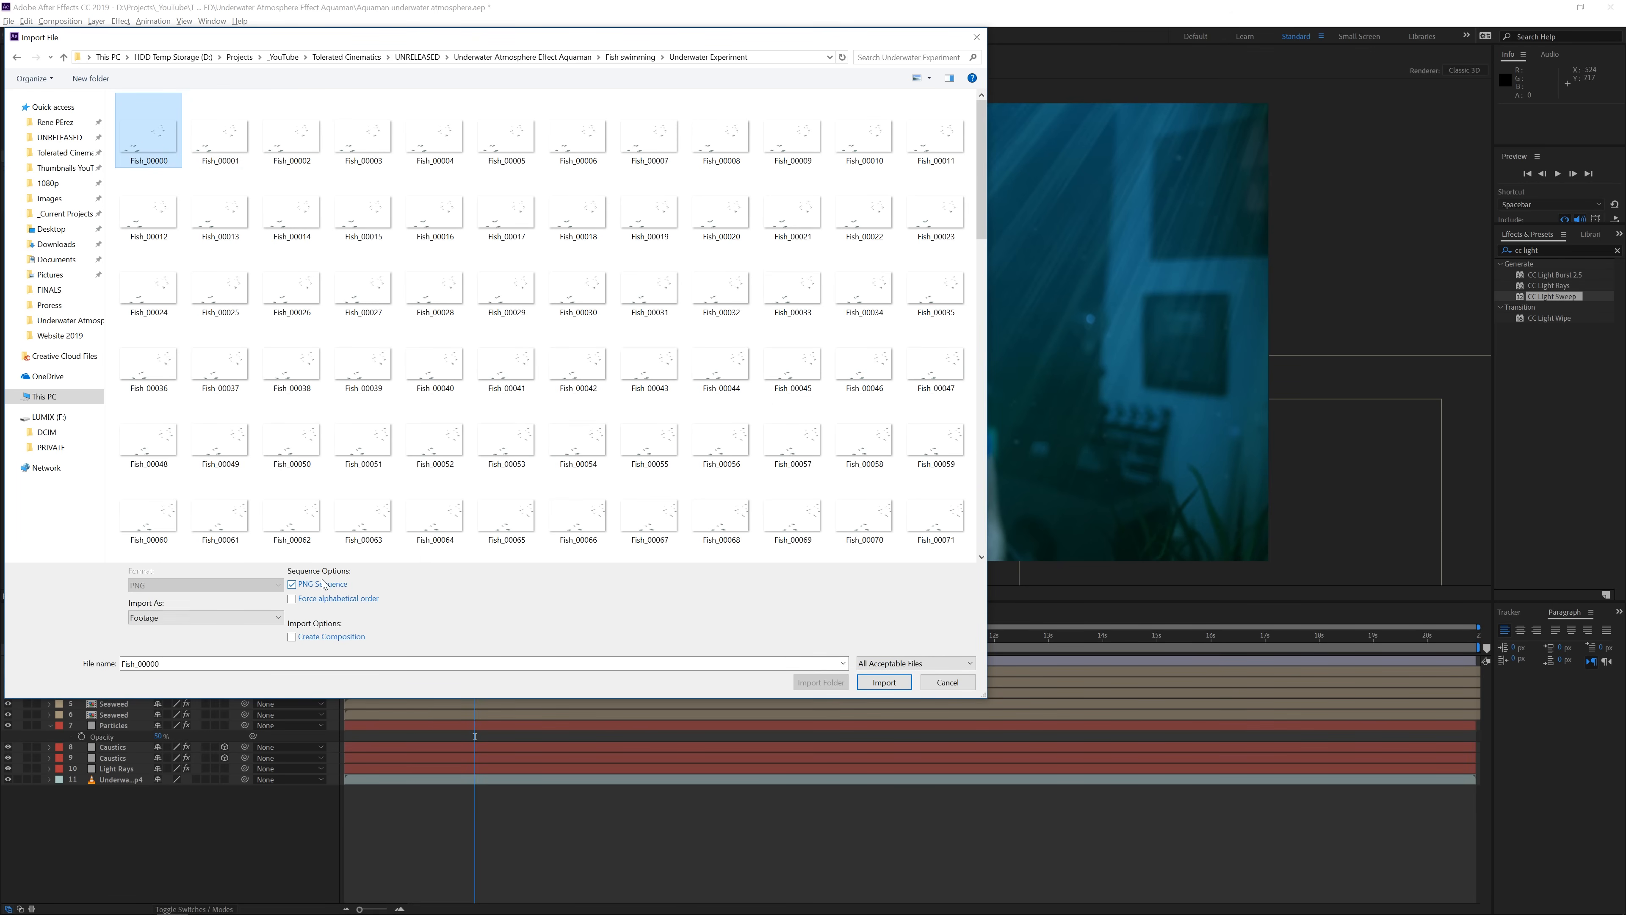
click(884, 682)
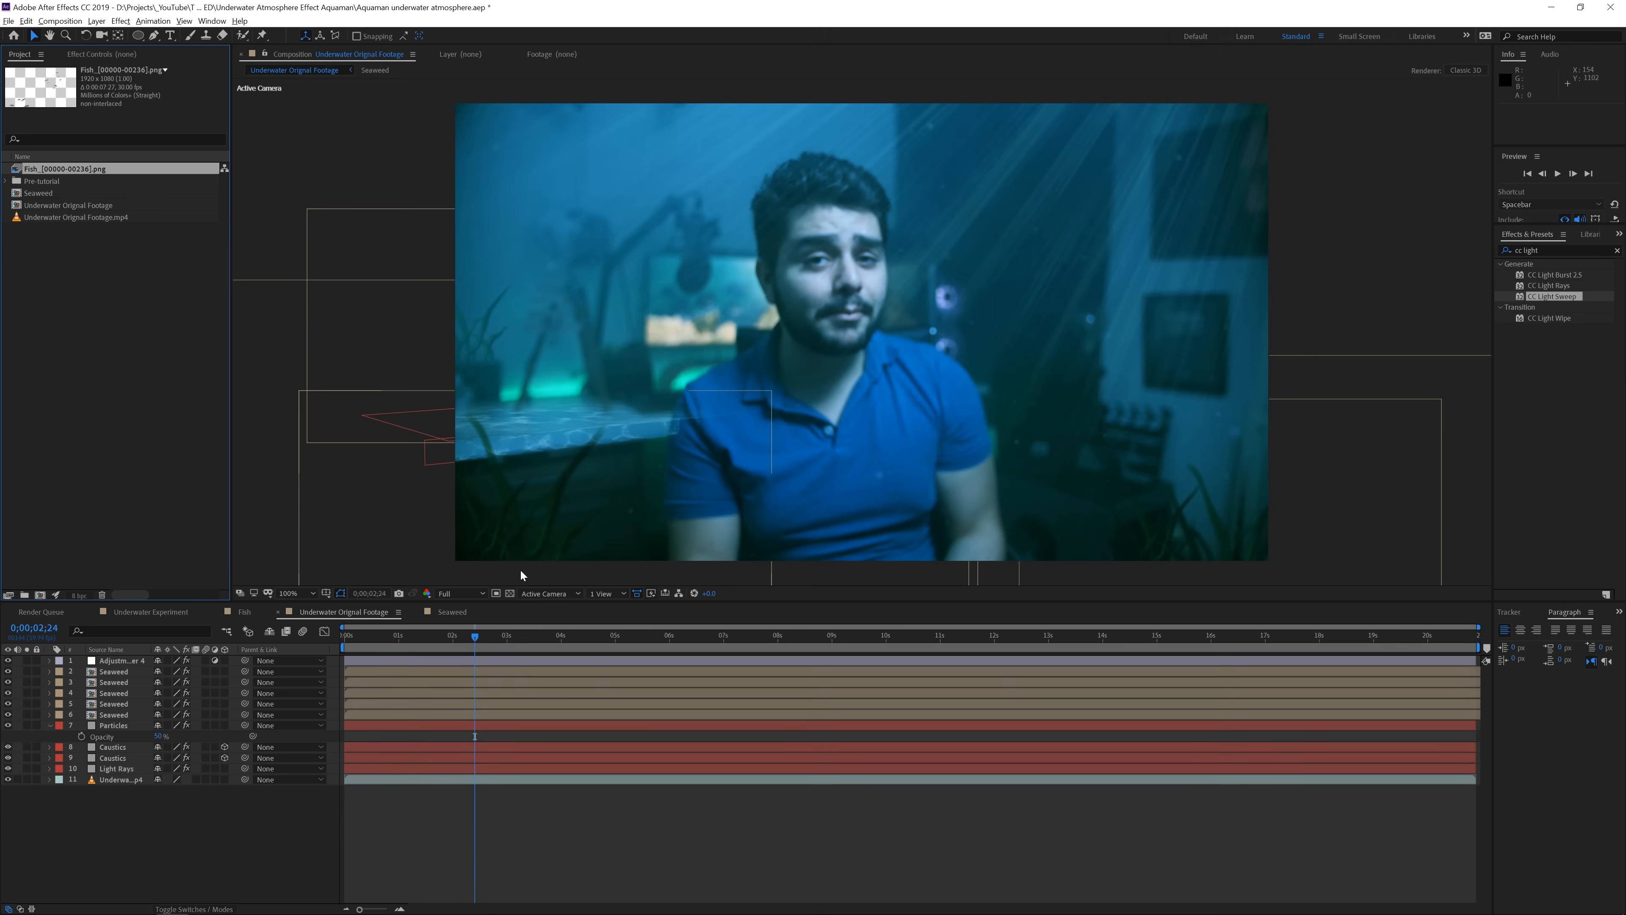
Copy the frame rate value from the Underwater Original Footage composition's settings, leaving the settings unchanged
click(60, 20)
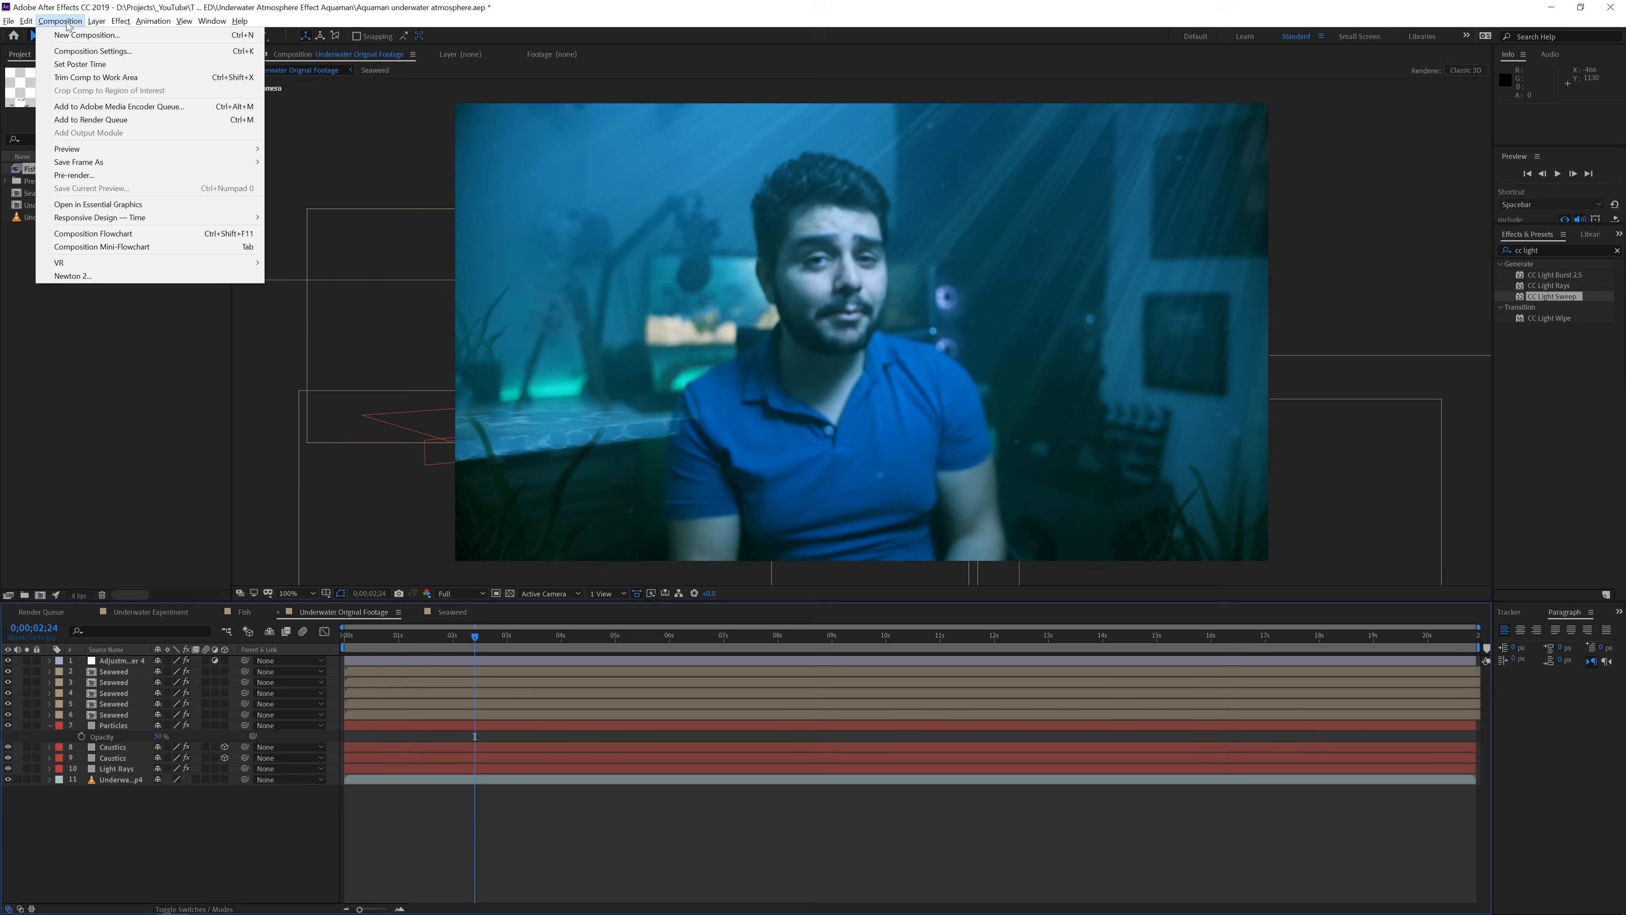
click(83, 48)
click(1088, 446)
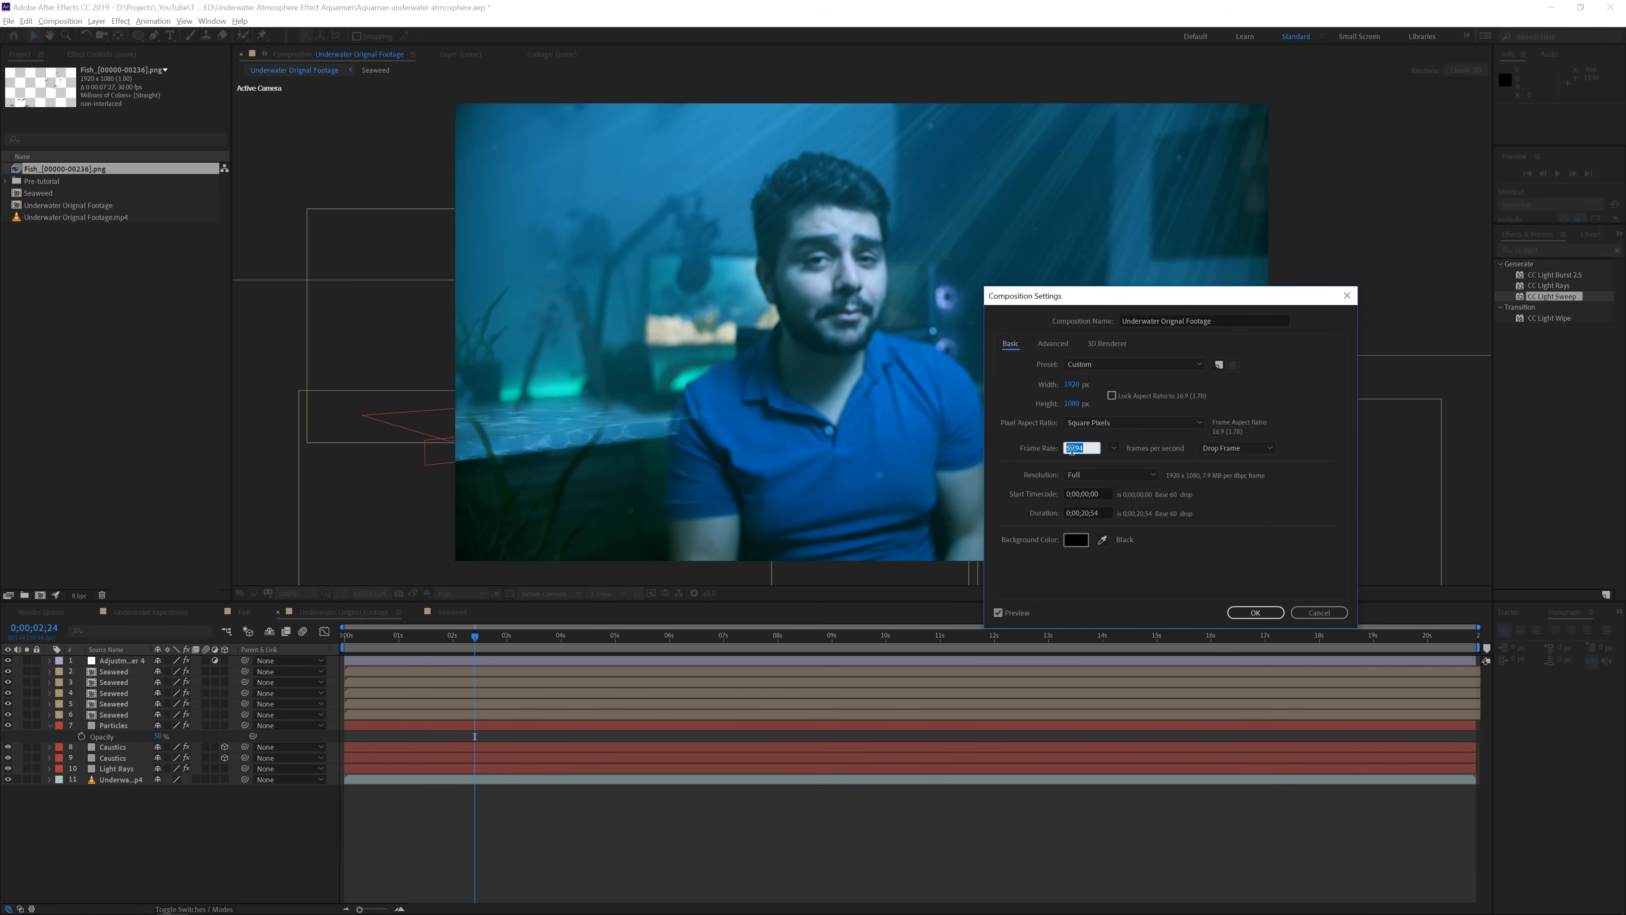
right_click(1072, 451)
click(1110, 489)
right_click(1075, 449)
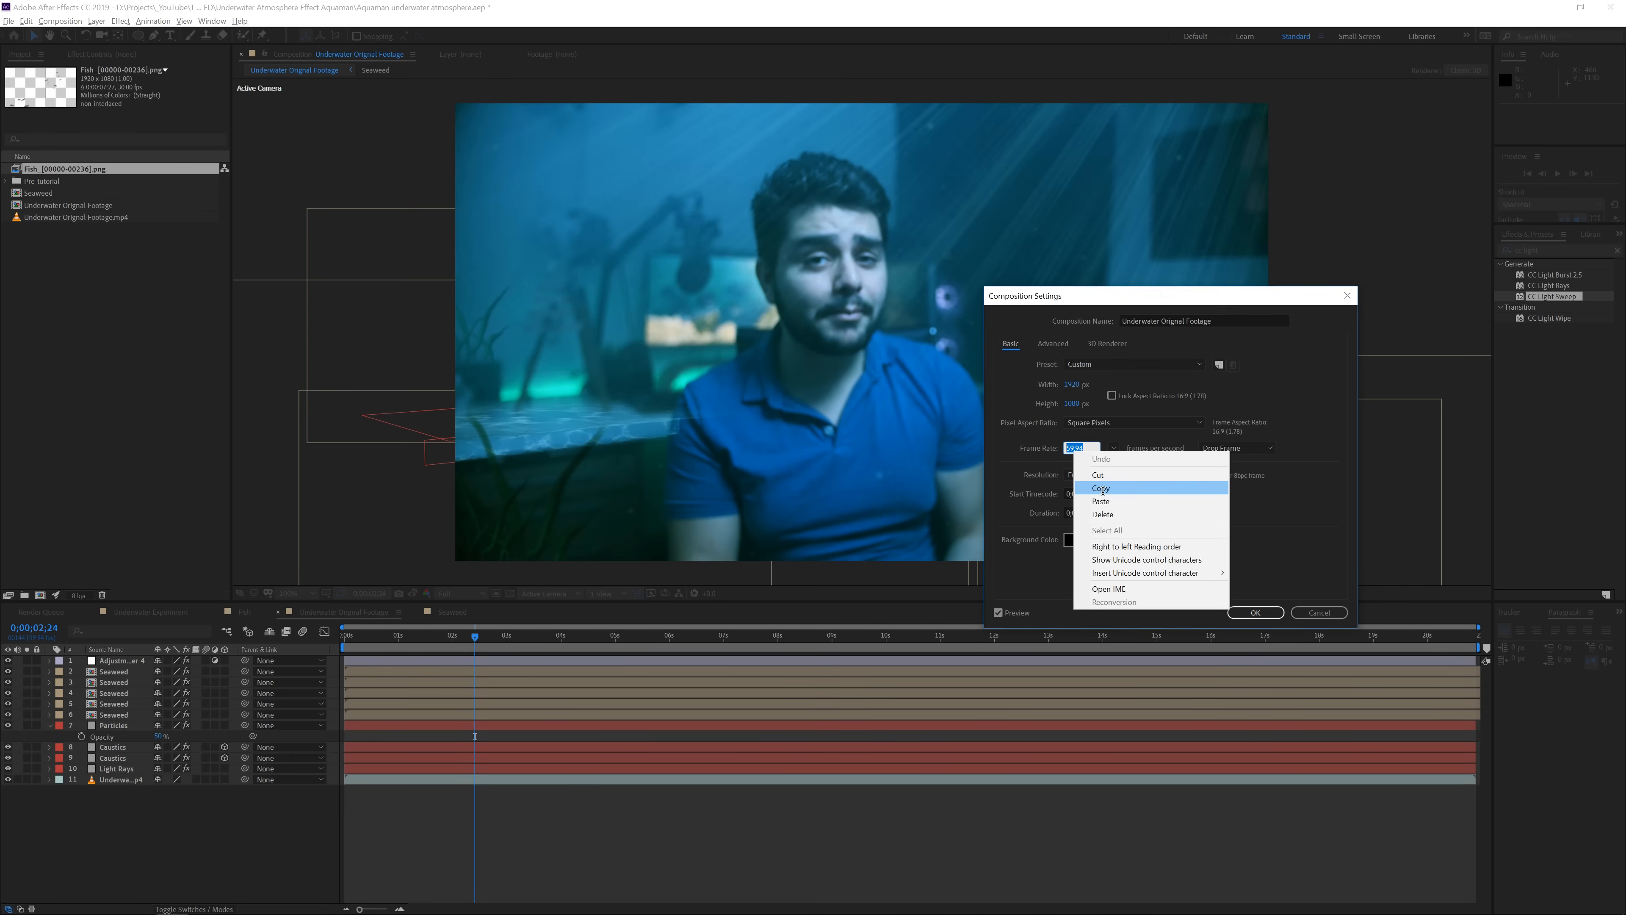
click(1101, 489)
click(1319, 612)
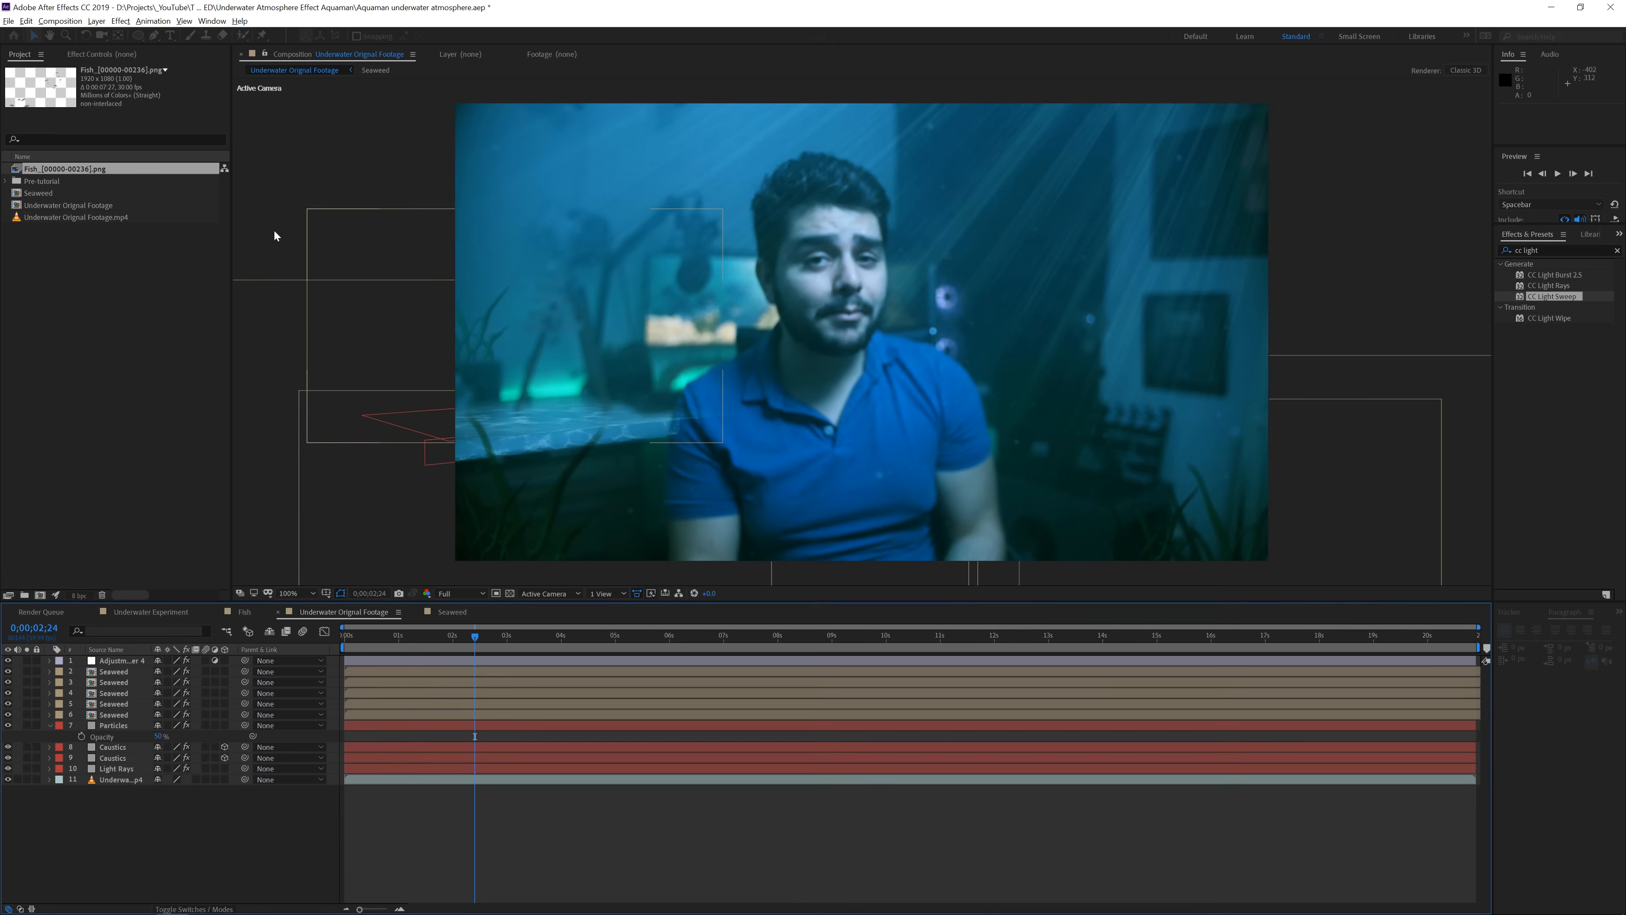
Interpret the fish PNG sequence at 59.94 fps and add it as the top layer of the Underwater Original Footage composition
right_click(98, 176)
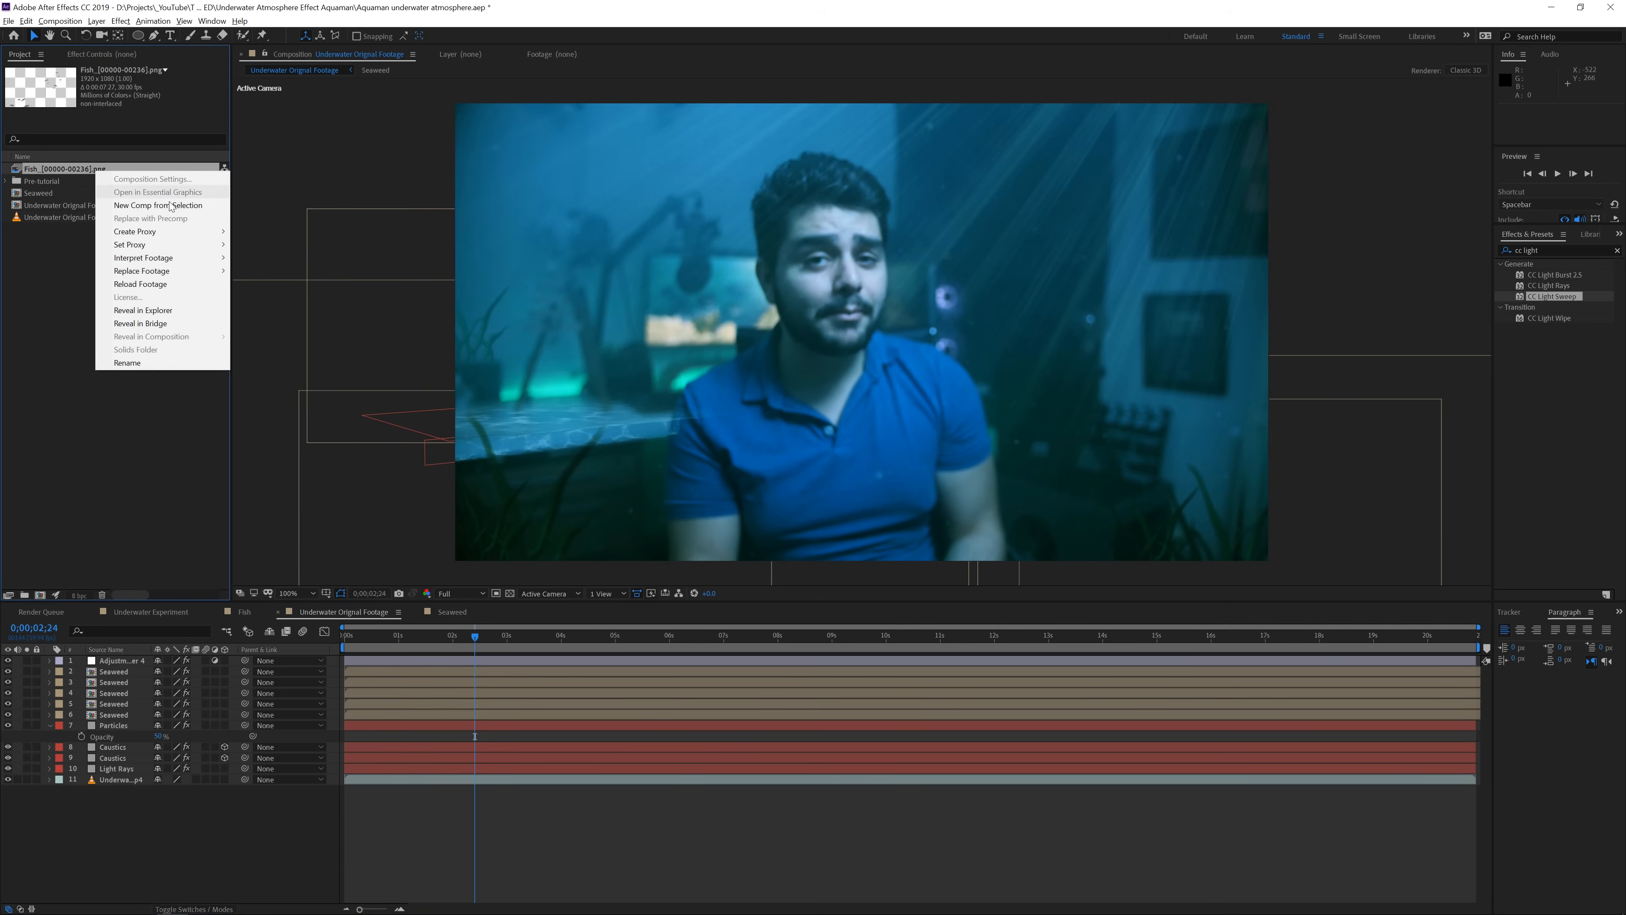
mouse_move(166, 264)
click(257, 257)
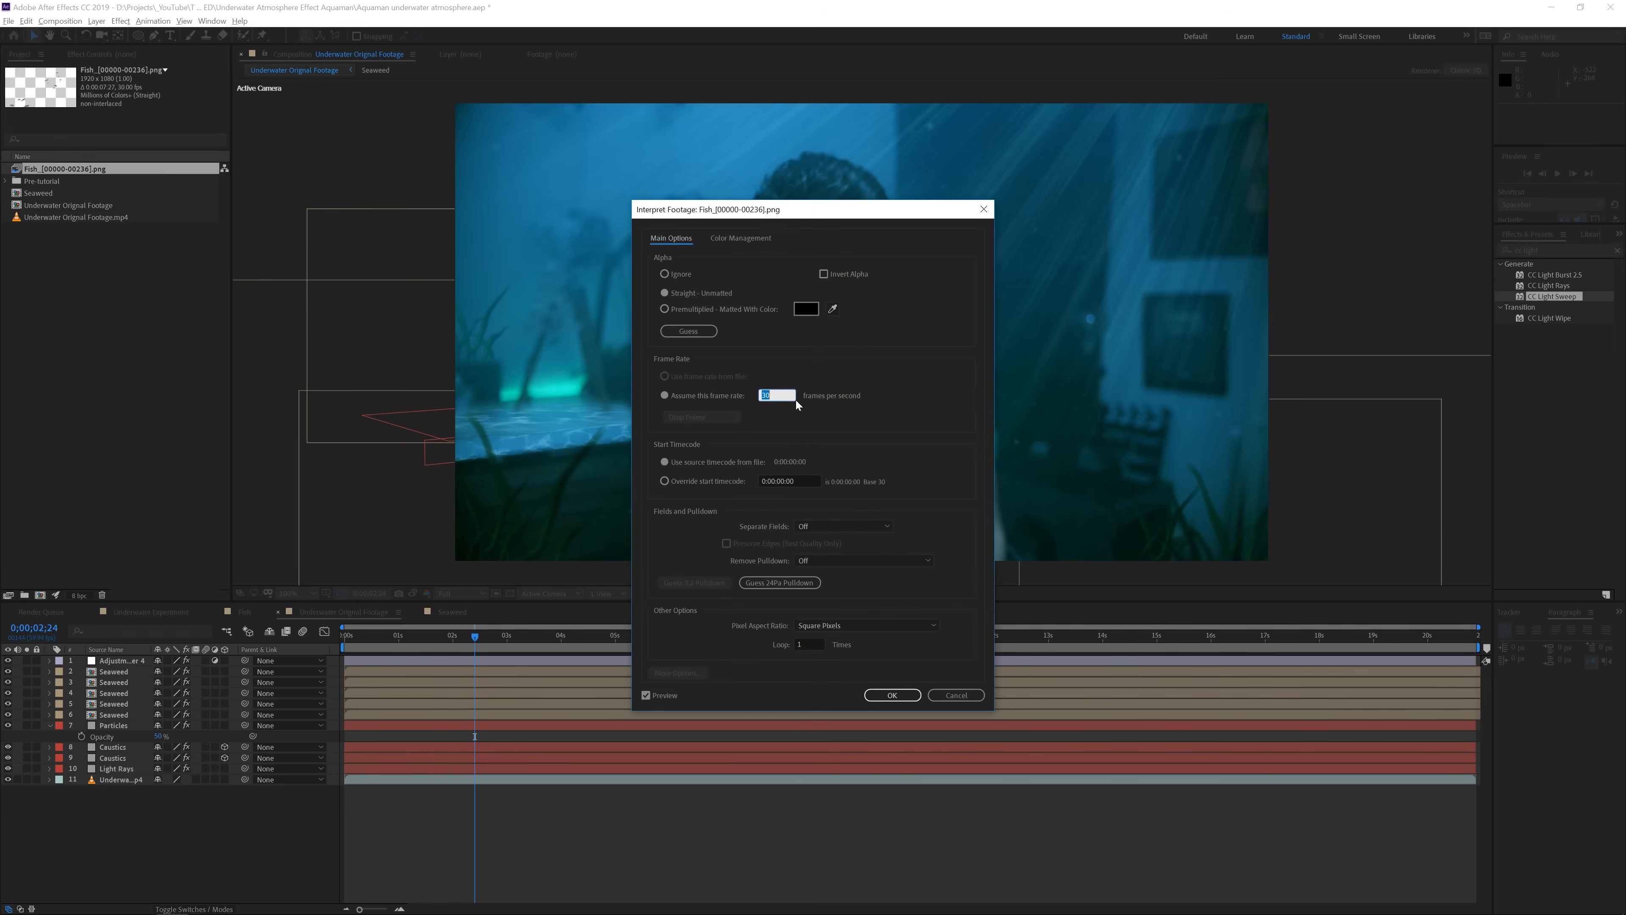
right_click(783, 395)
click(809, 443)
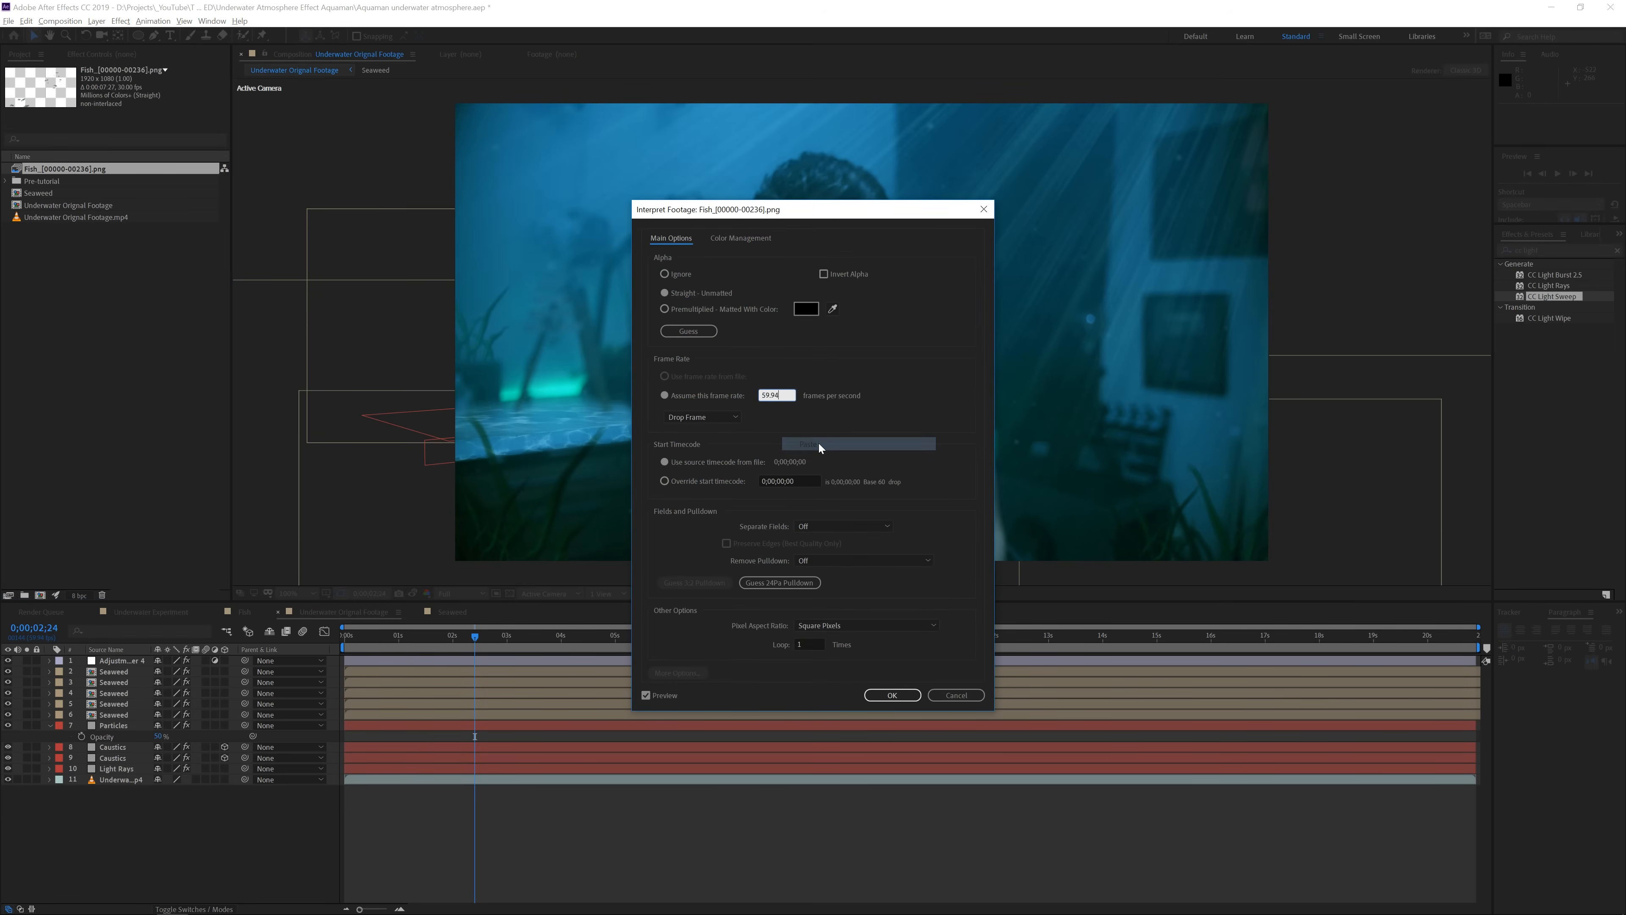
click(896, 692)
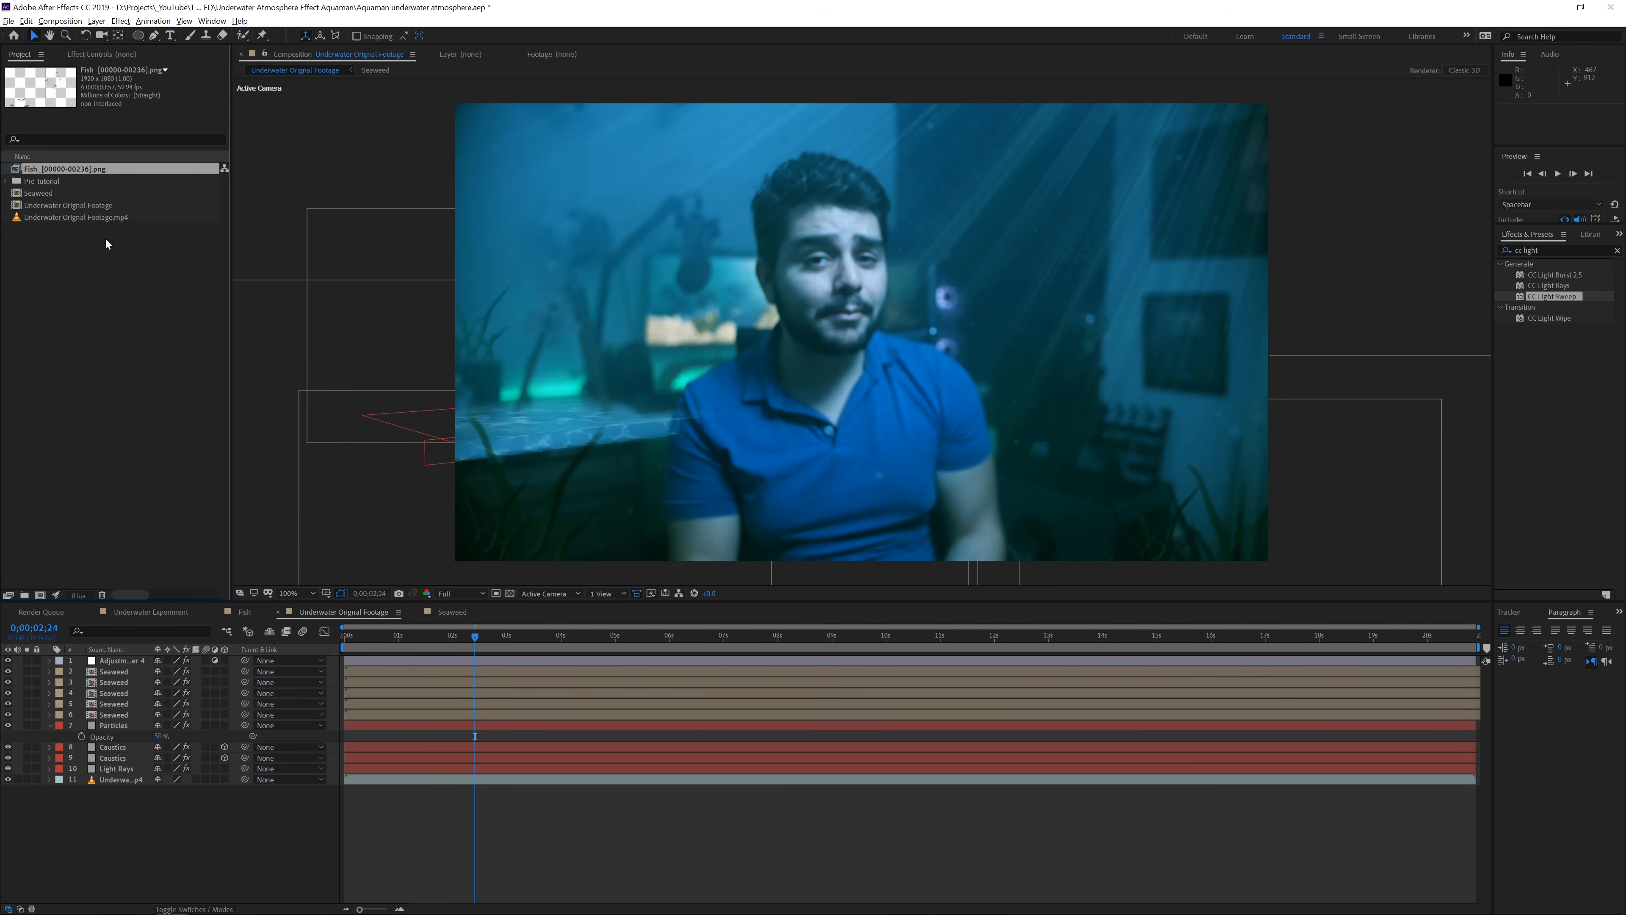
drag(83, 170, 128, 662)
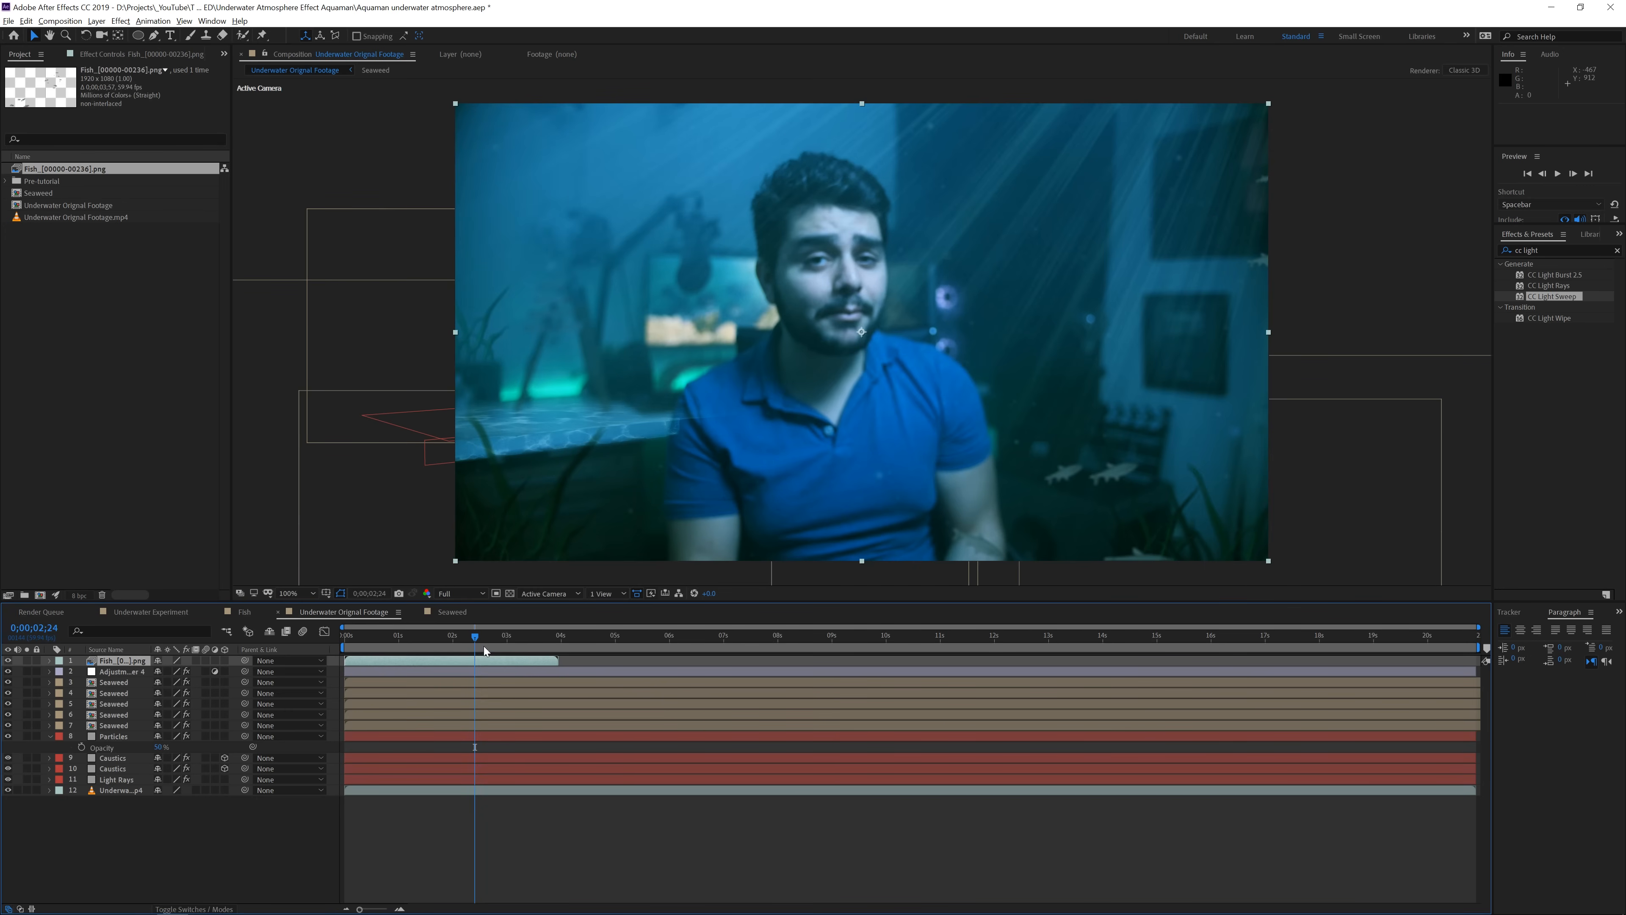
click(404, 634)
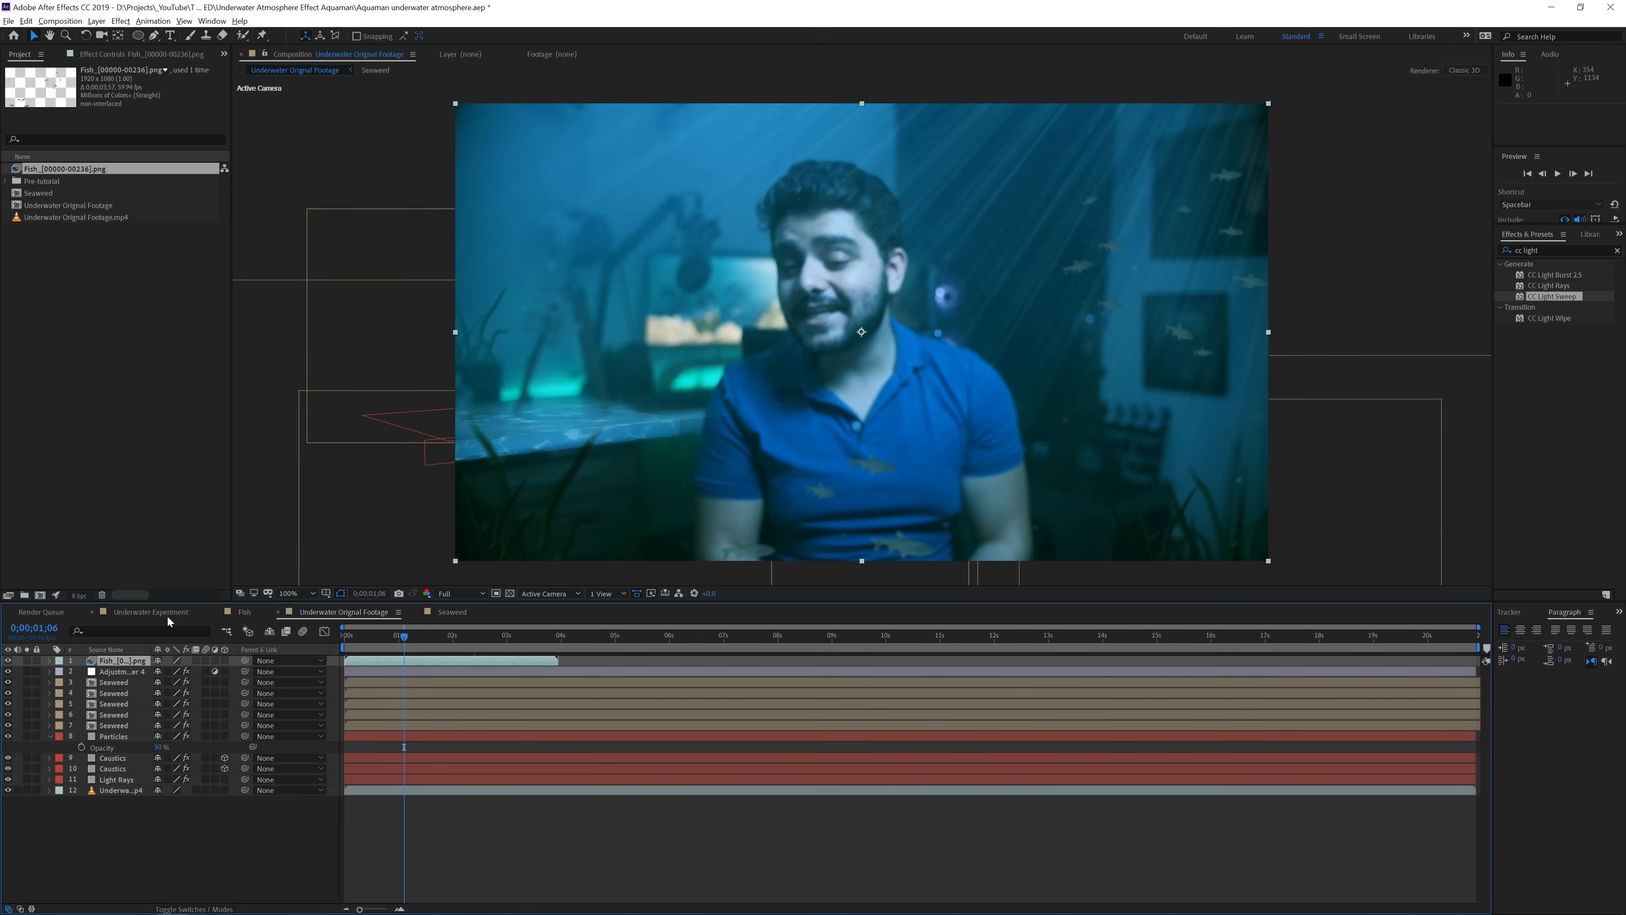
In Underwater Experiment, examine the upper soloed Particles layer's Particular emitter, texture and rotation settings and its Particles/sec keyframe
click(152, 612)
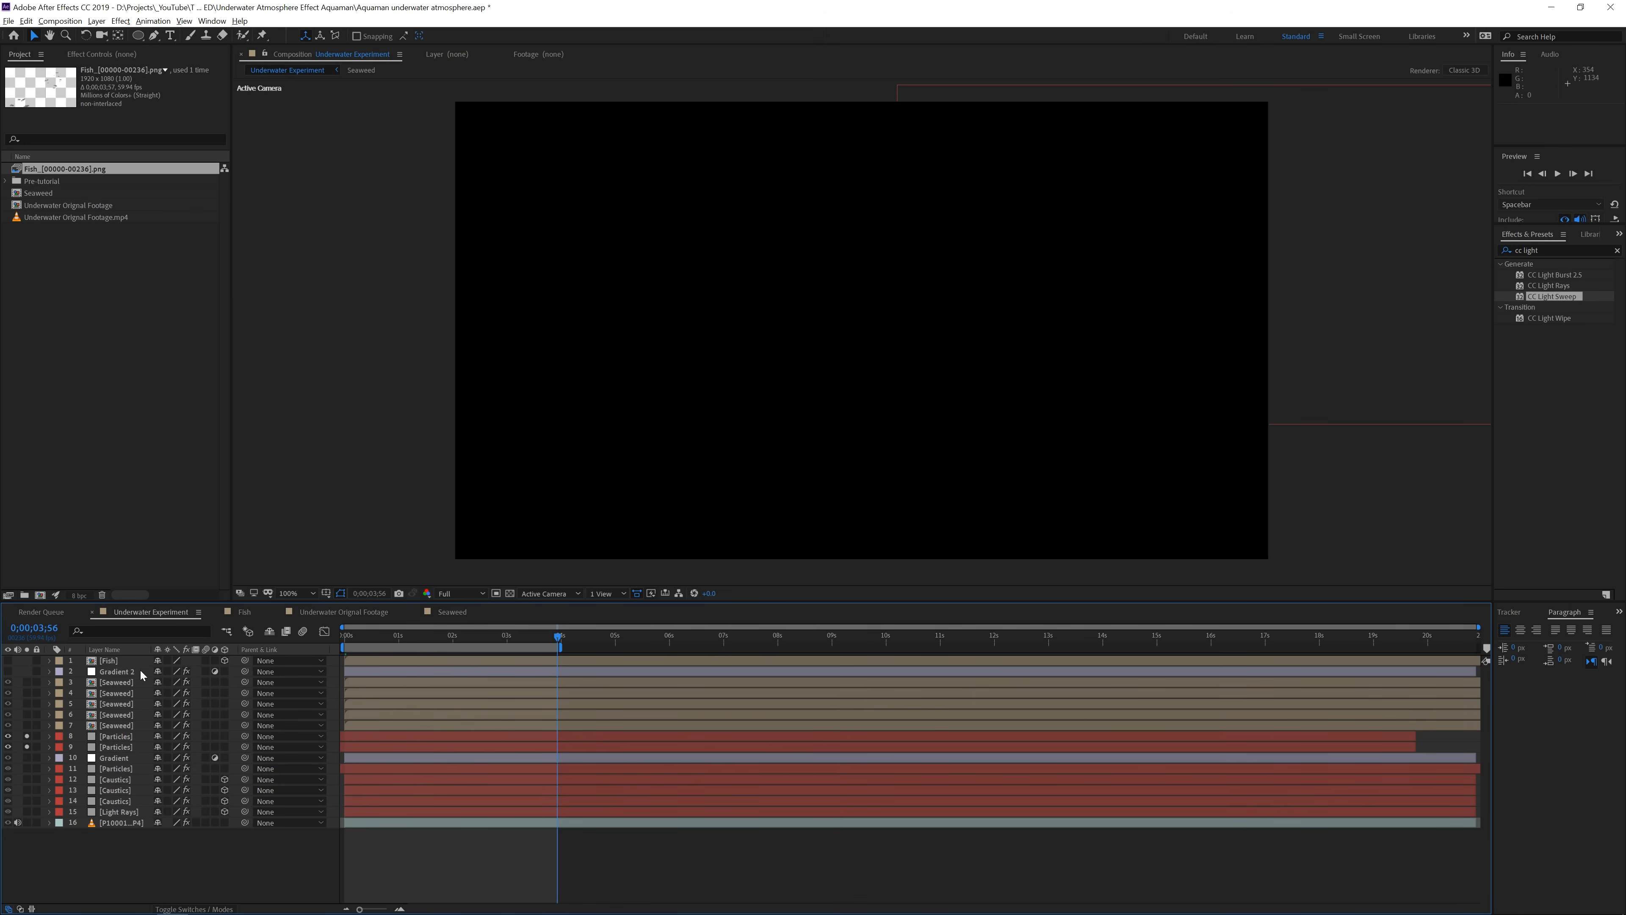
click(121, 737)
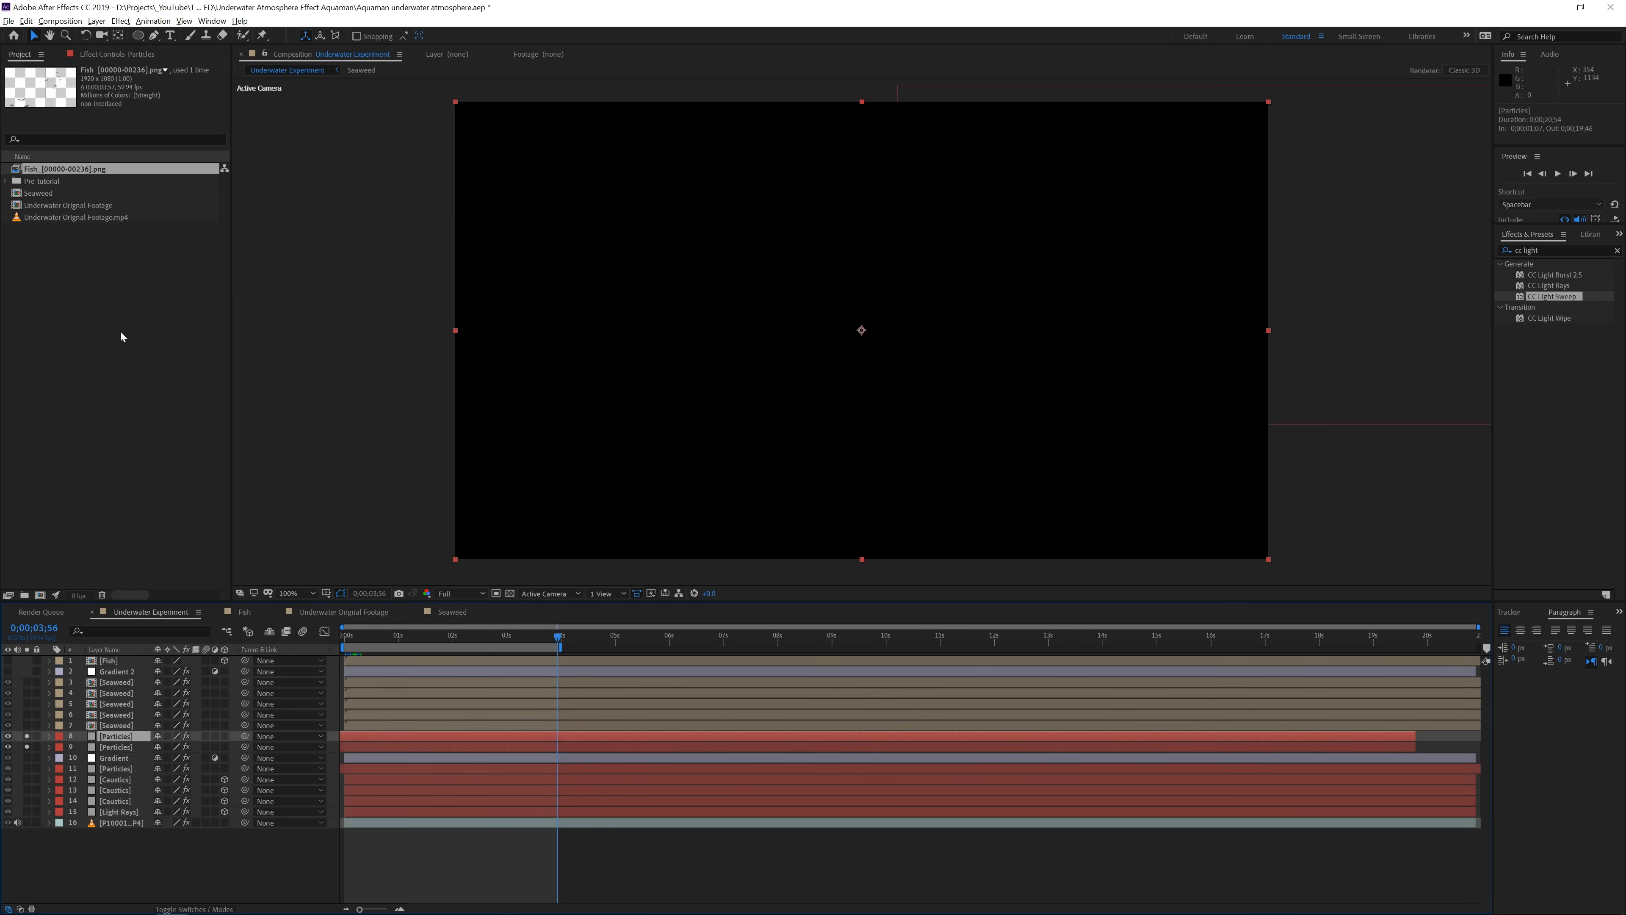
click(109, 57)
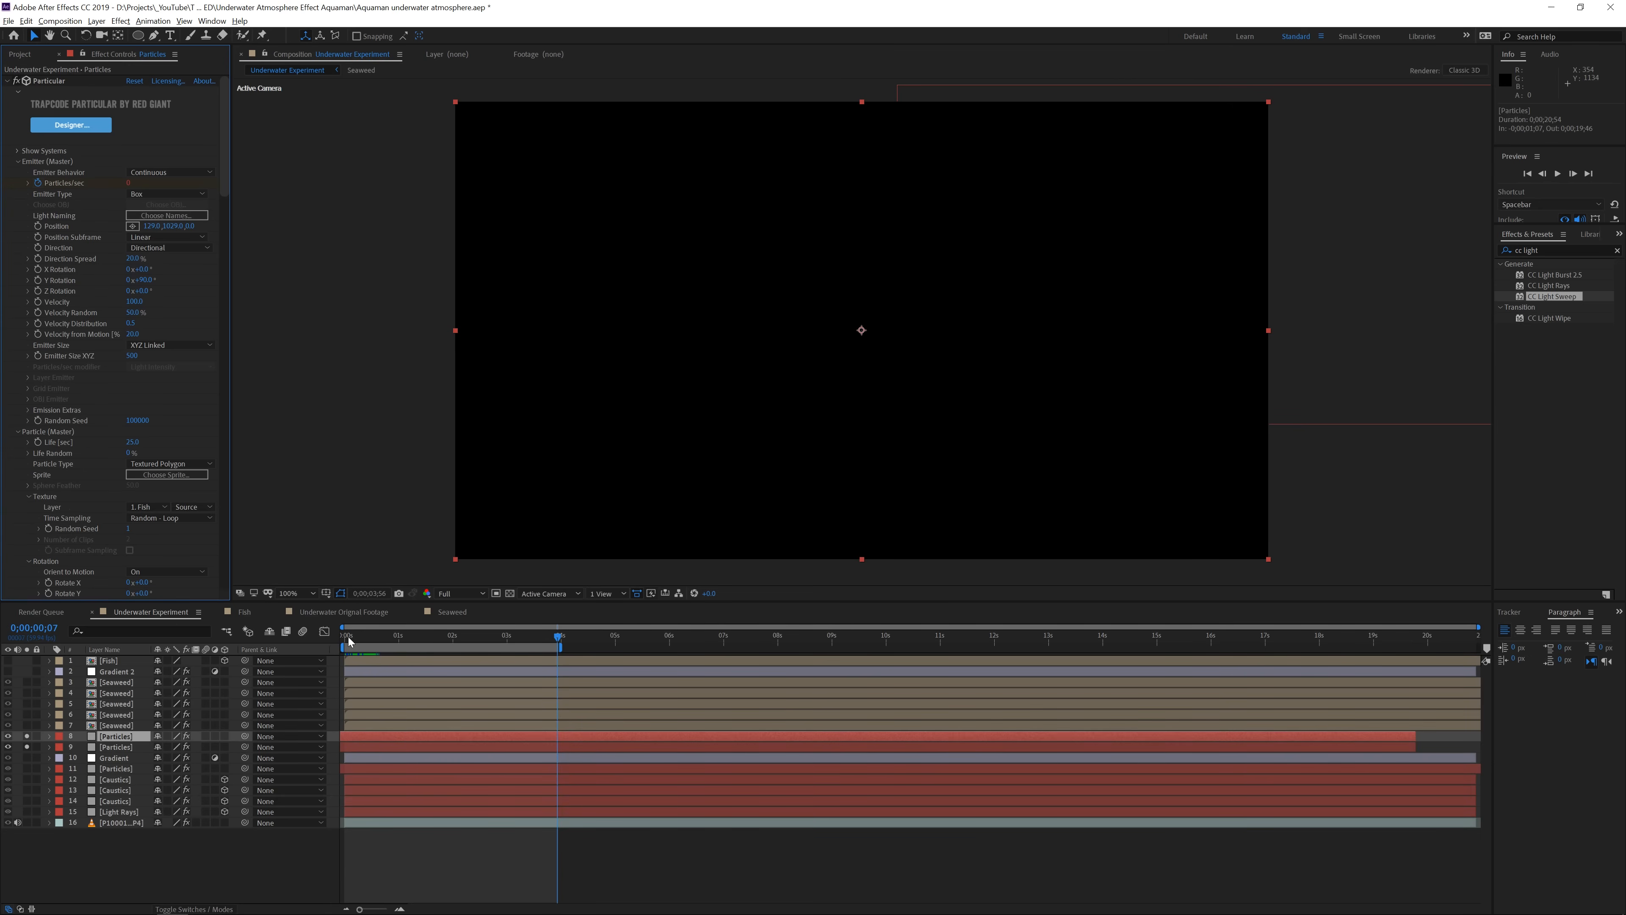
drag(349, 640, 345, 640)
key(u)
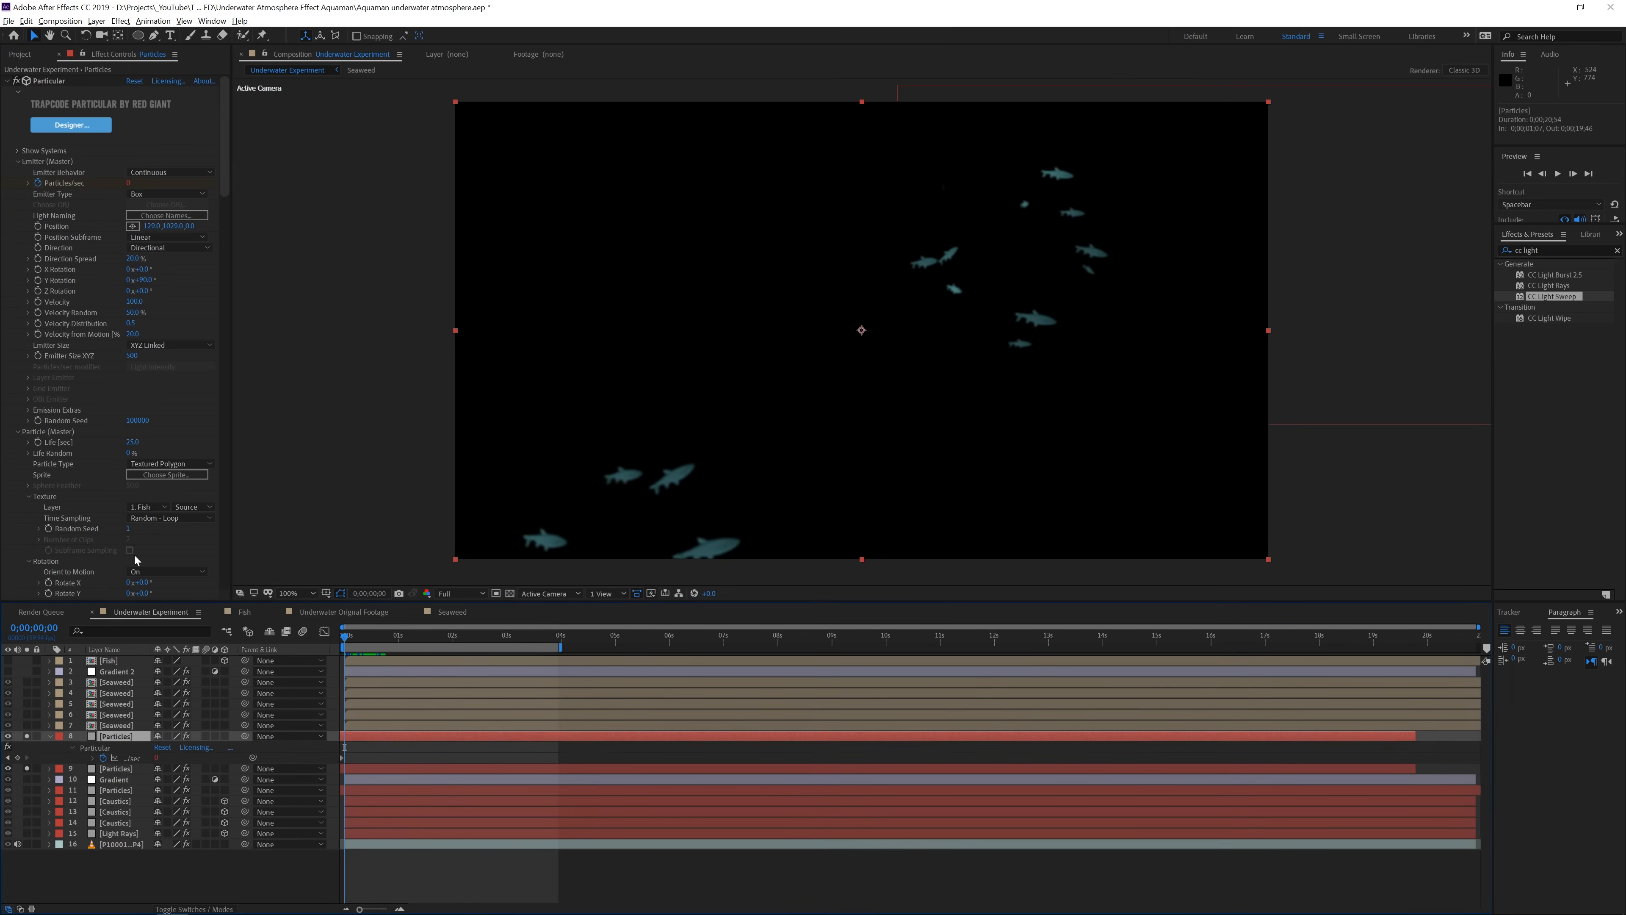
mouse_move(359, 736)
mouse_down()
mouse_move(379, 736)
mouse_move(339, 742)
mouse_up()
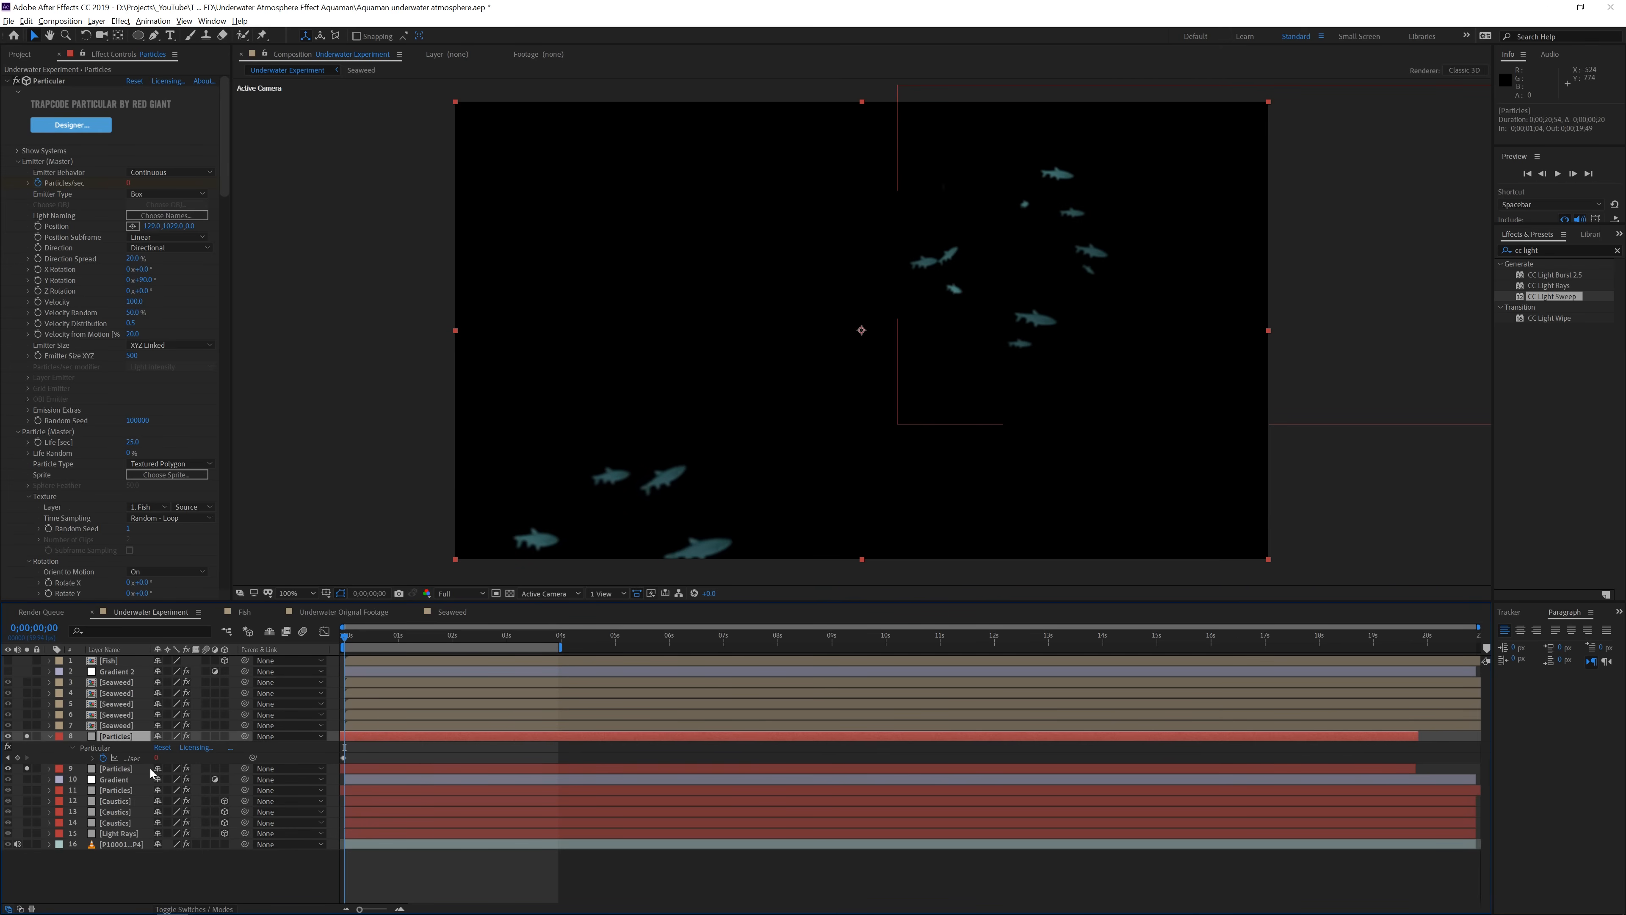
drag(165, 759, 156, 762)
scroll(15, 417, down, 5)
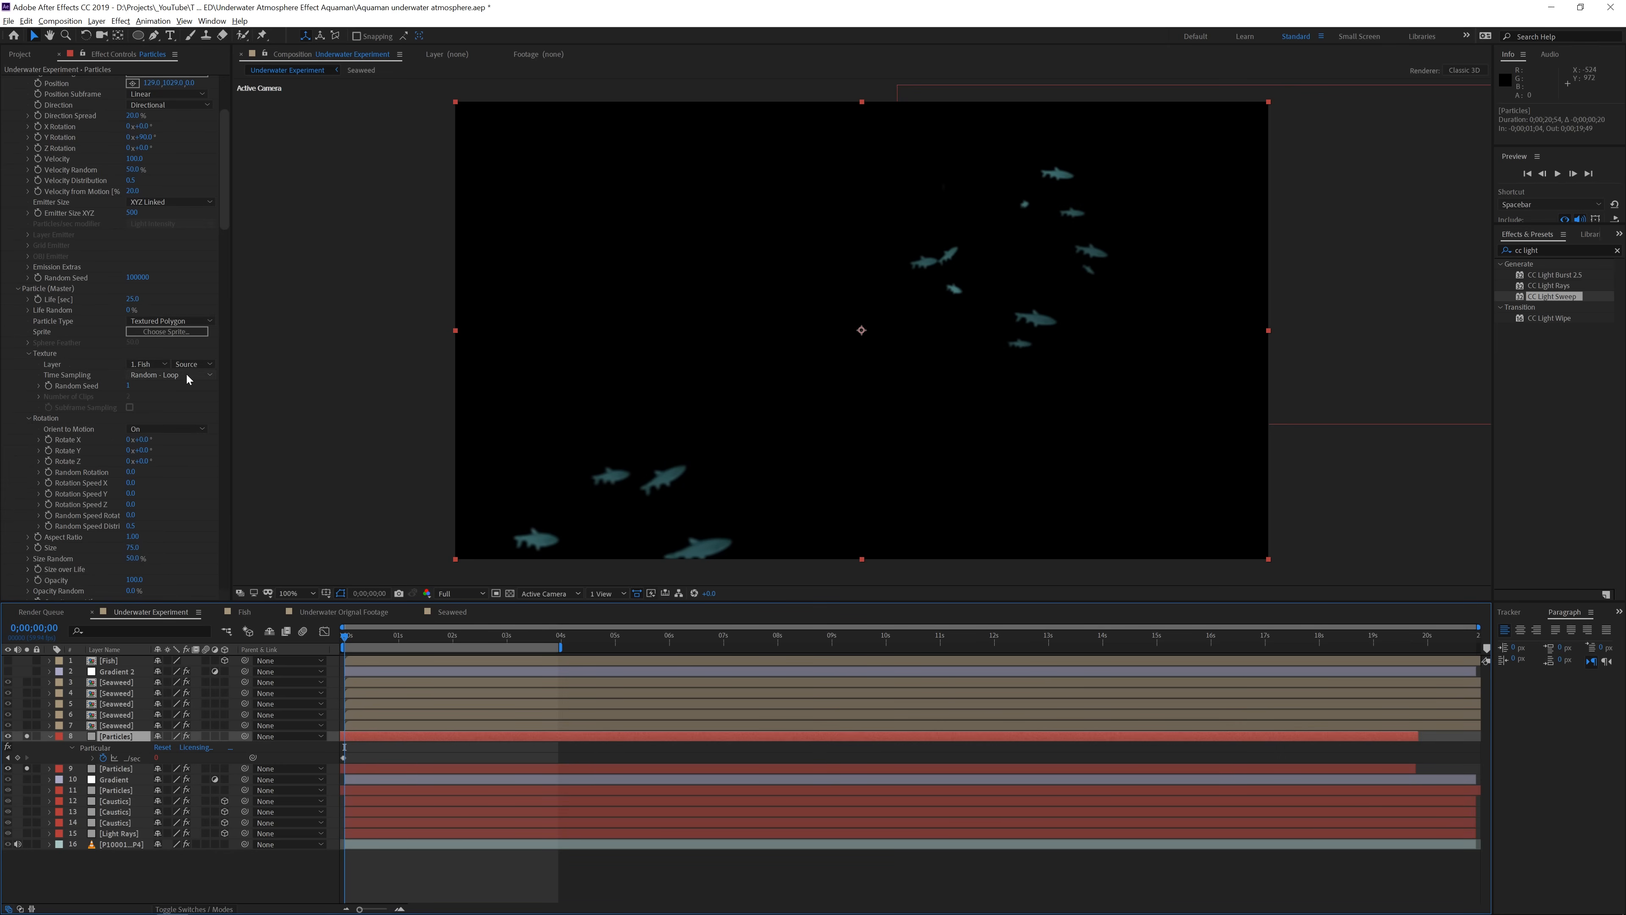
Open the Fish precomposition and play back its puppet-pin swimming animation
double_click(111, 660)
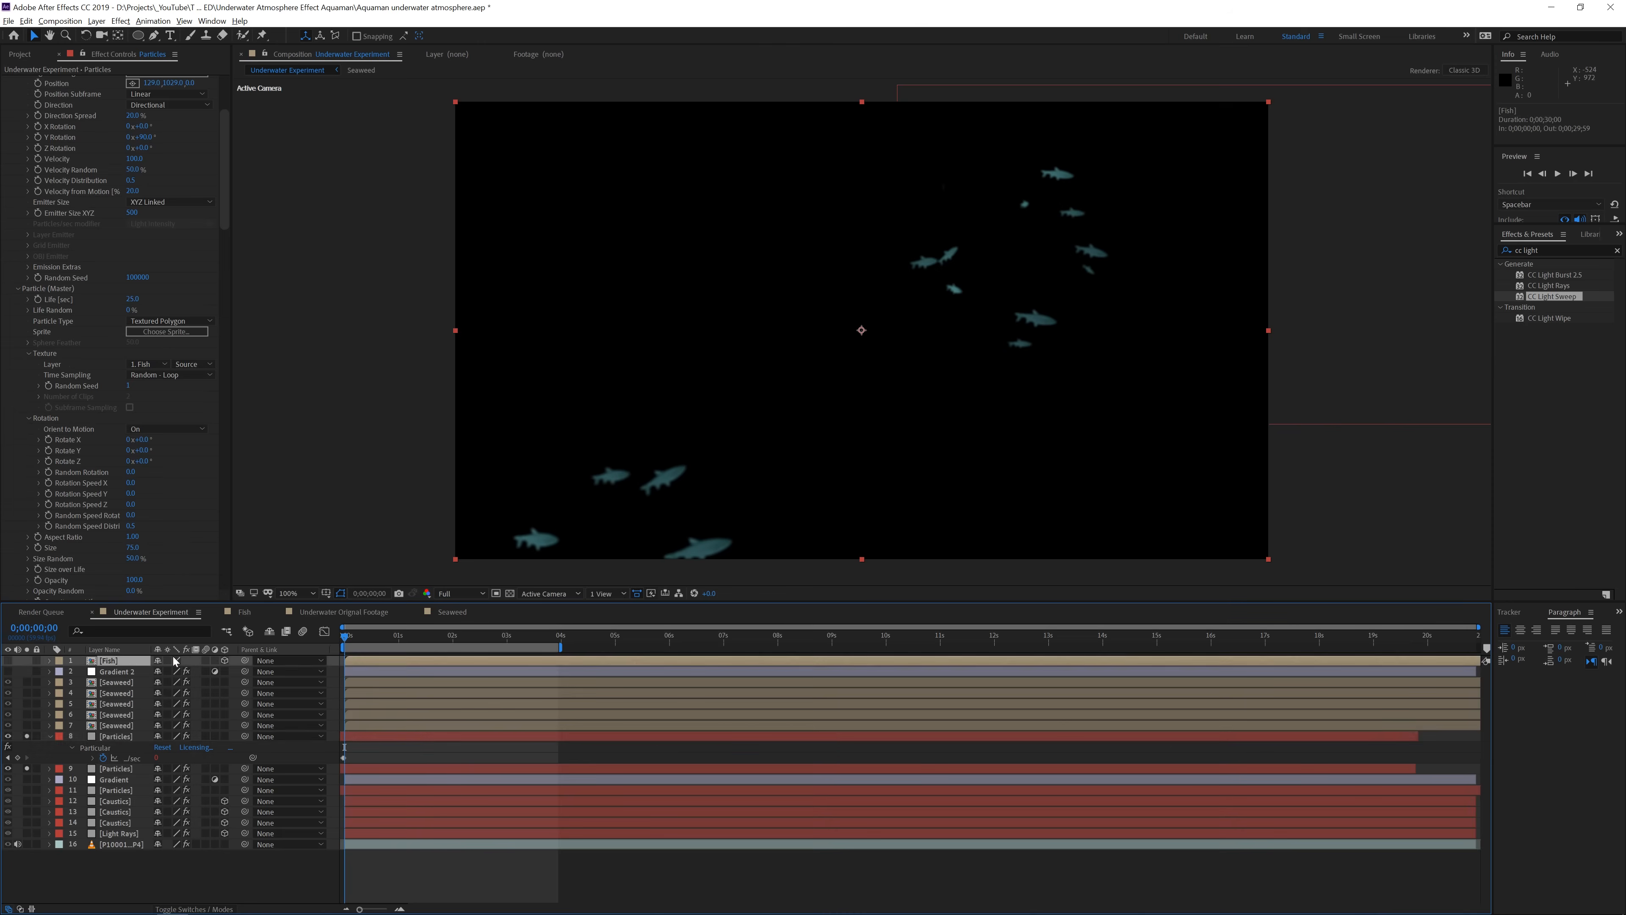
key(space)
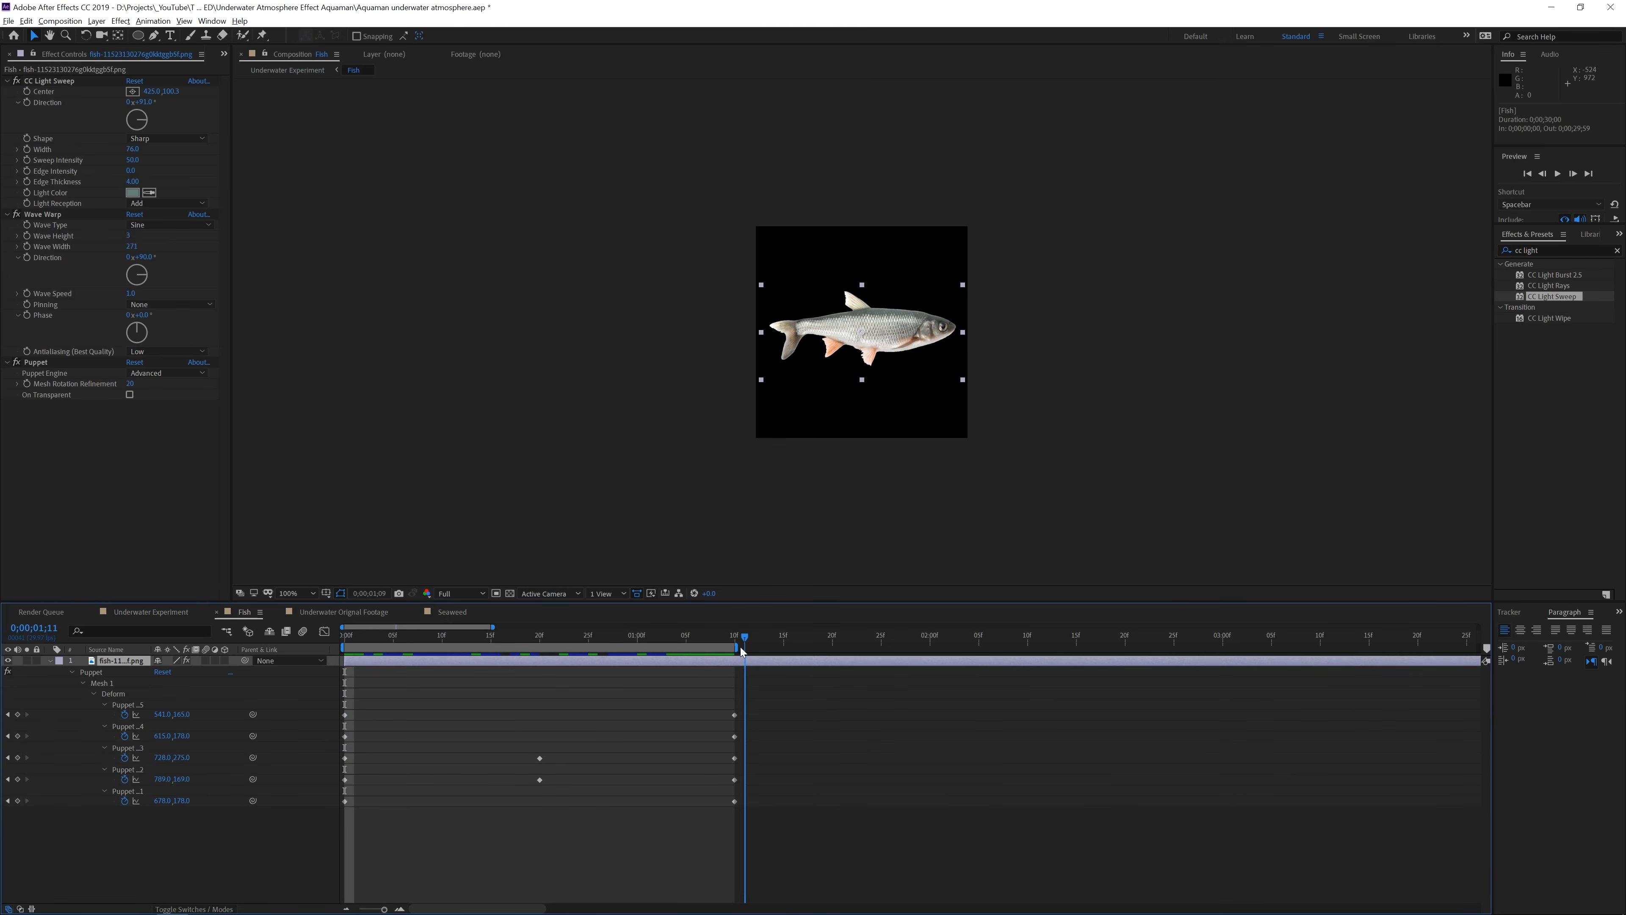
key(space)
Return to Underwater Experiment and examine the lower soloed Particles layer's Particular physics, motion blur, Tint, Curves, Camera Lens Blur and CC Light Sweep settings
click(152, 612)
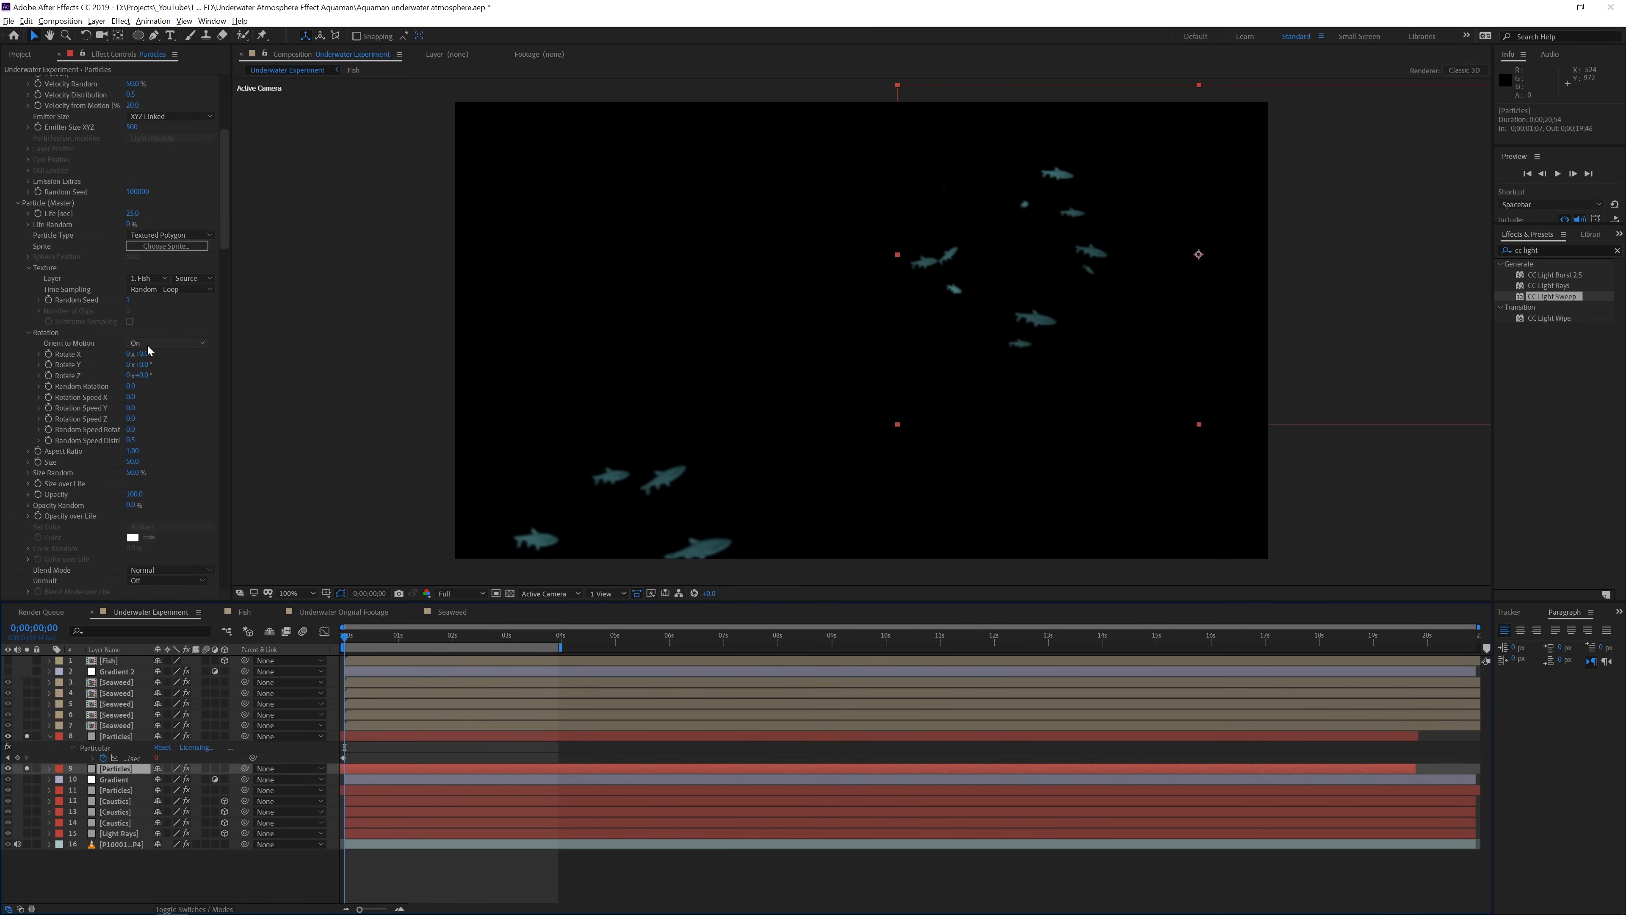
scroll(96, 333, down, 3)
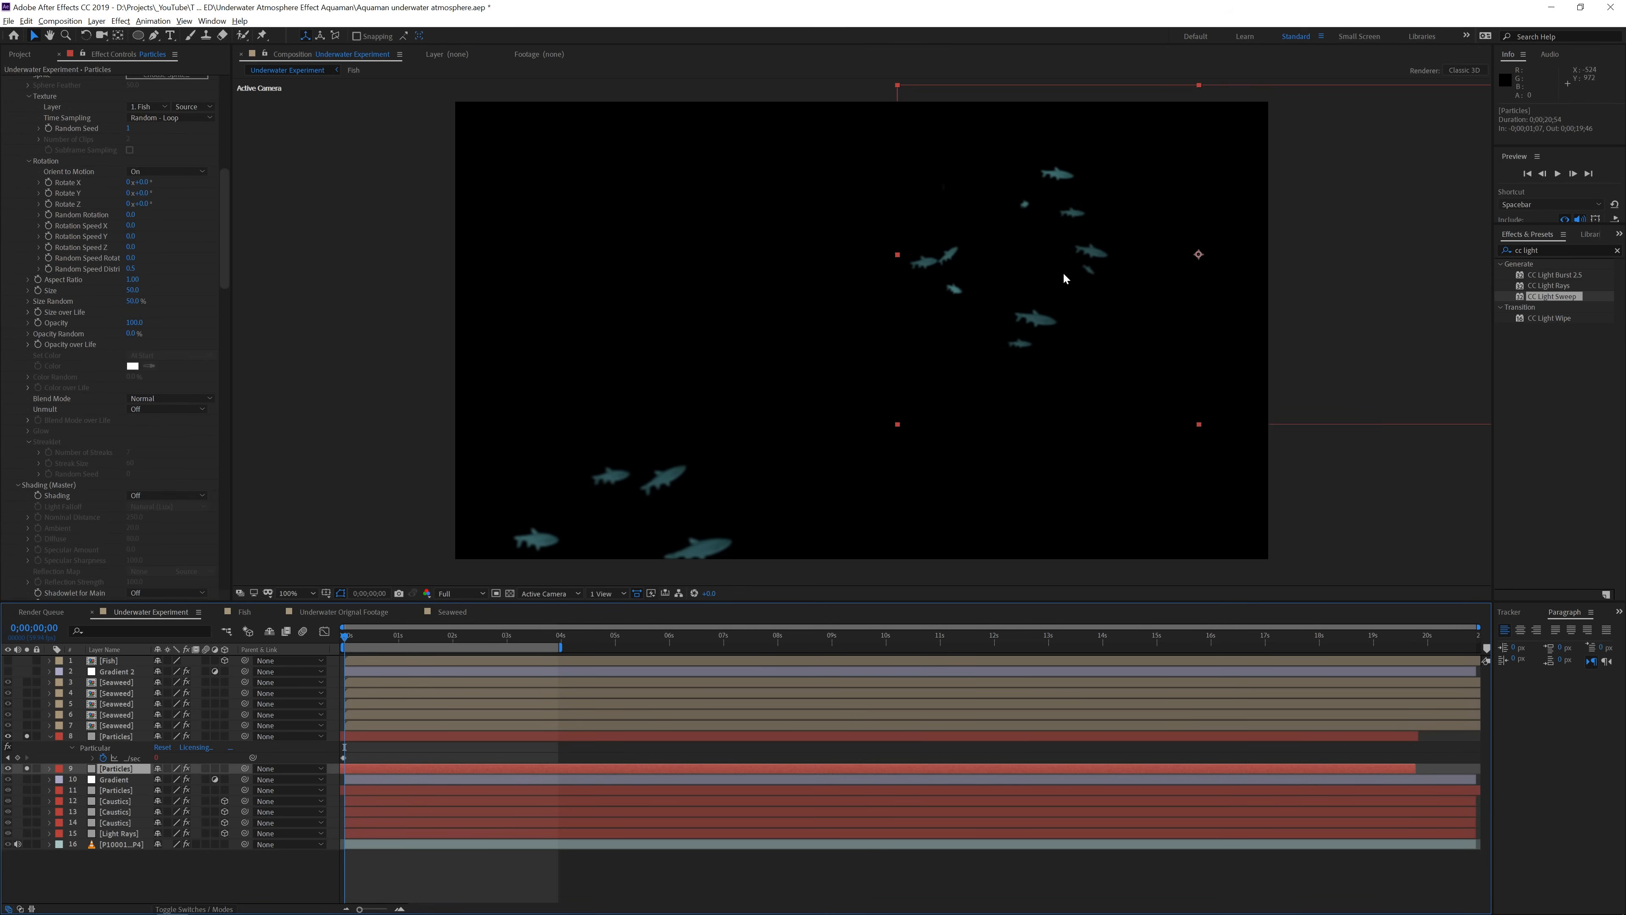
scroll(21, 395, down, 2)
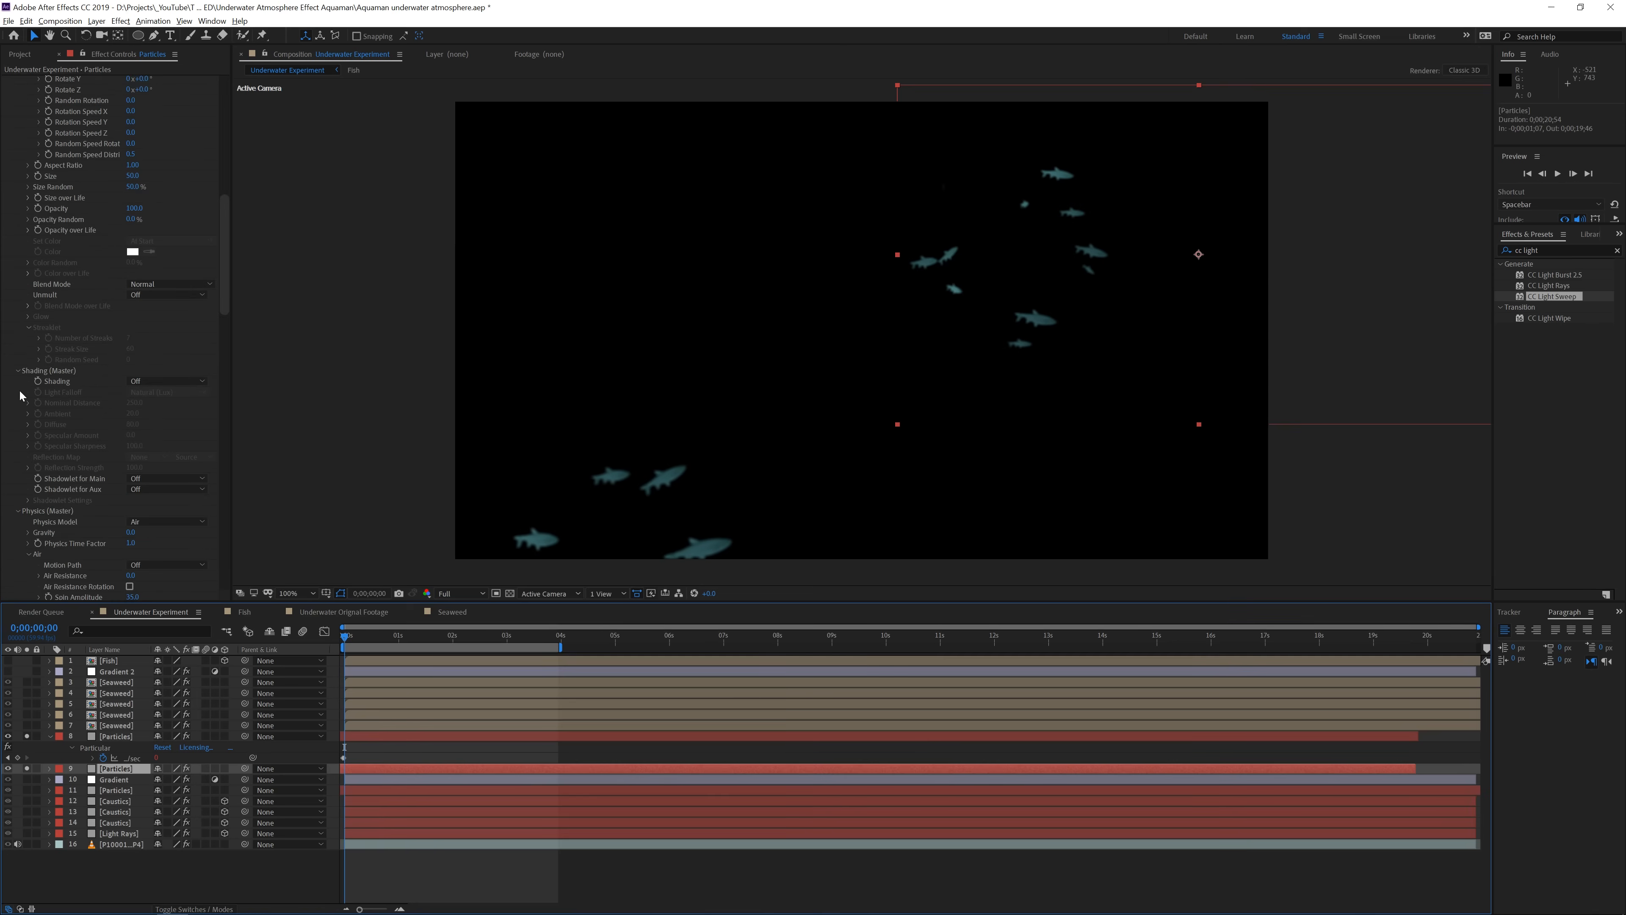
scroll(22, 340, down, 4)
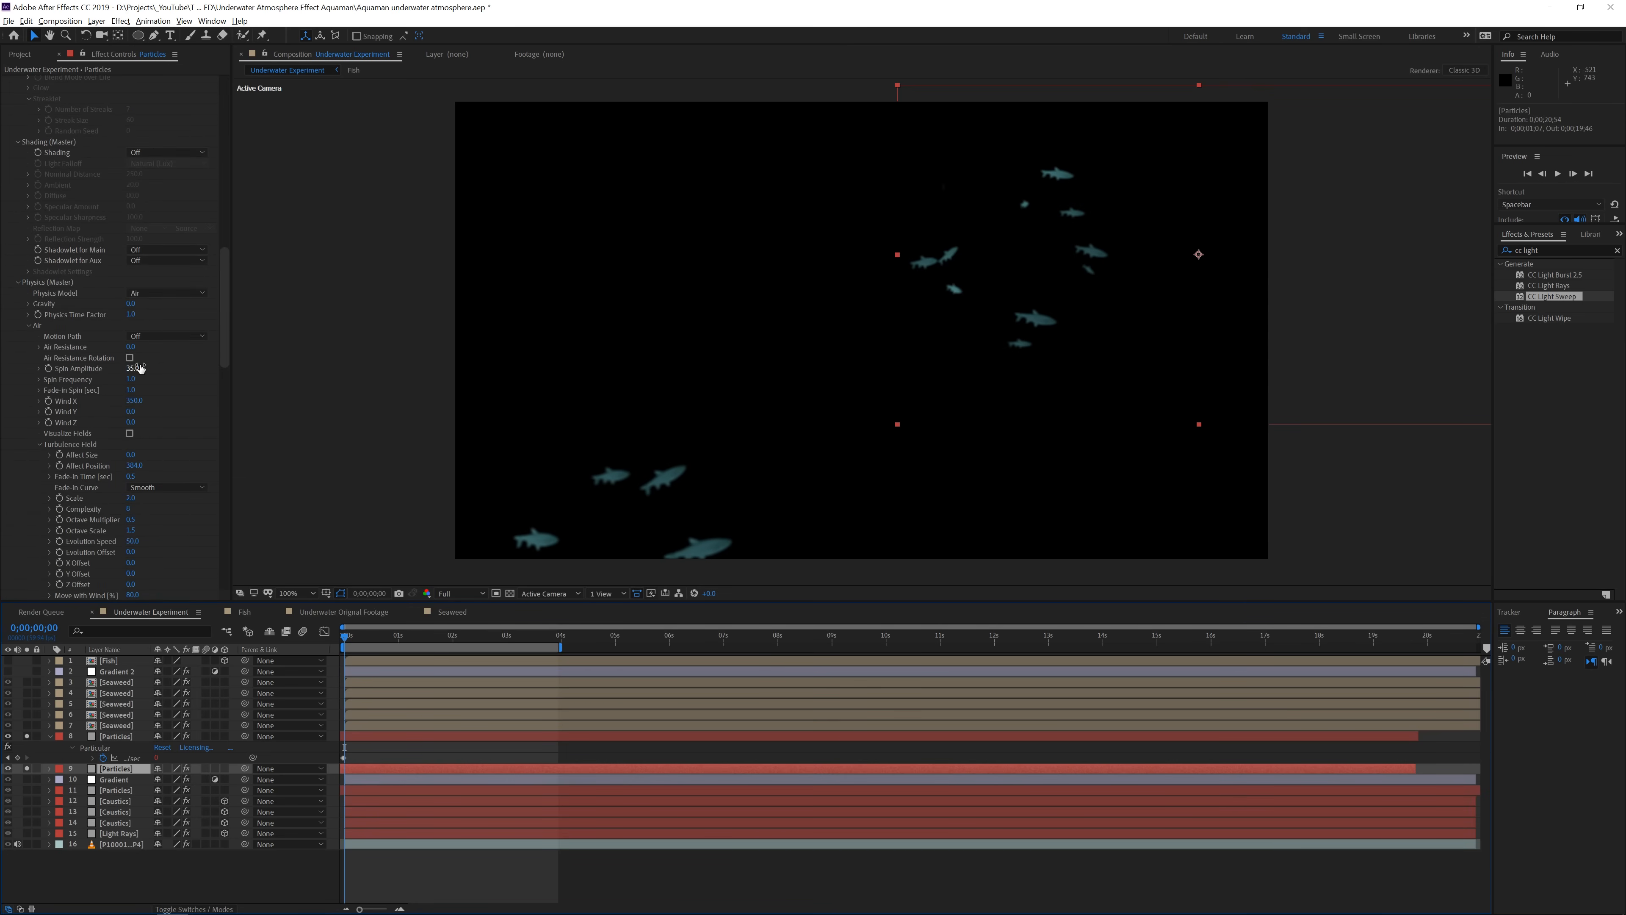
scroll(45, 429, down, 3)
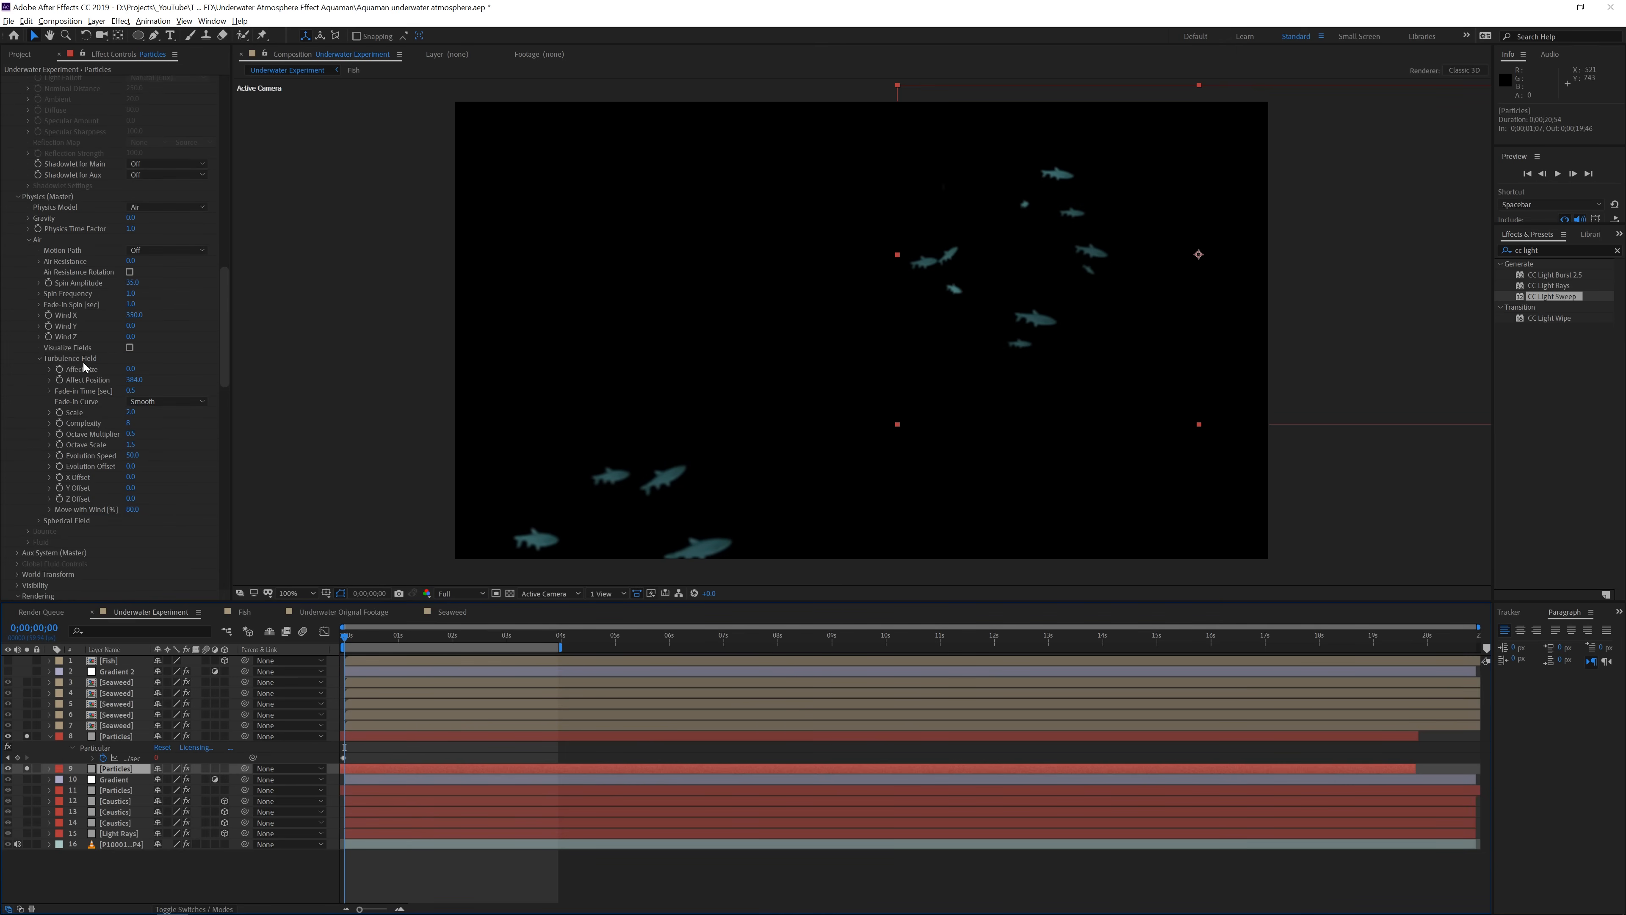
drag(135, 383, 139, 385)
scroll(87, 527, down, 6)
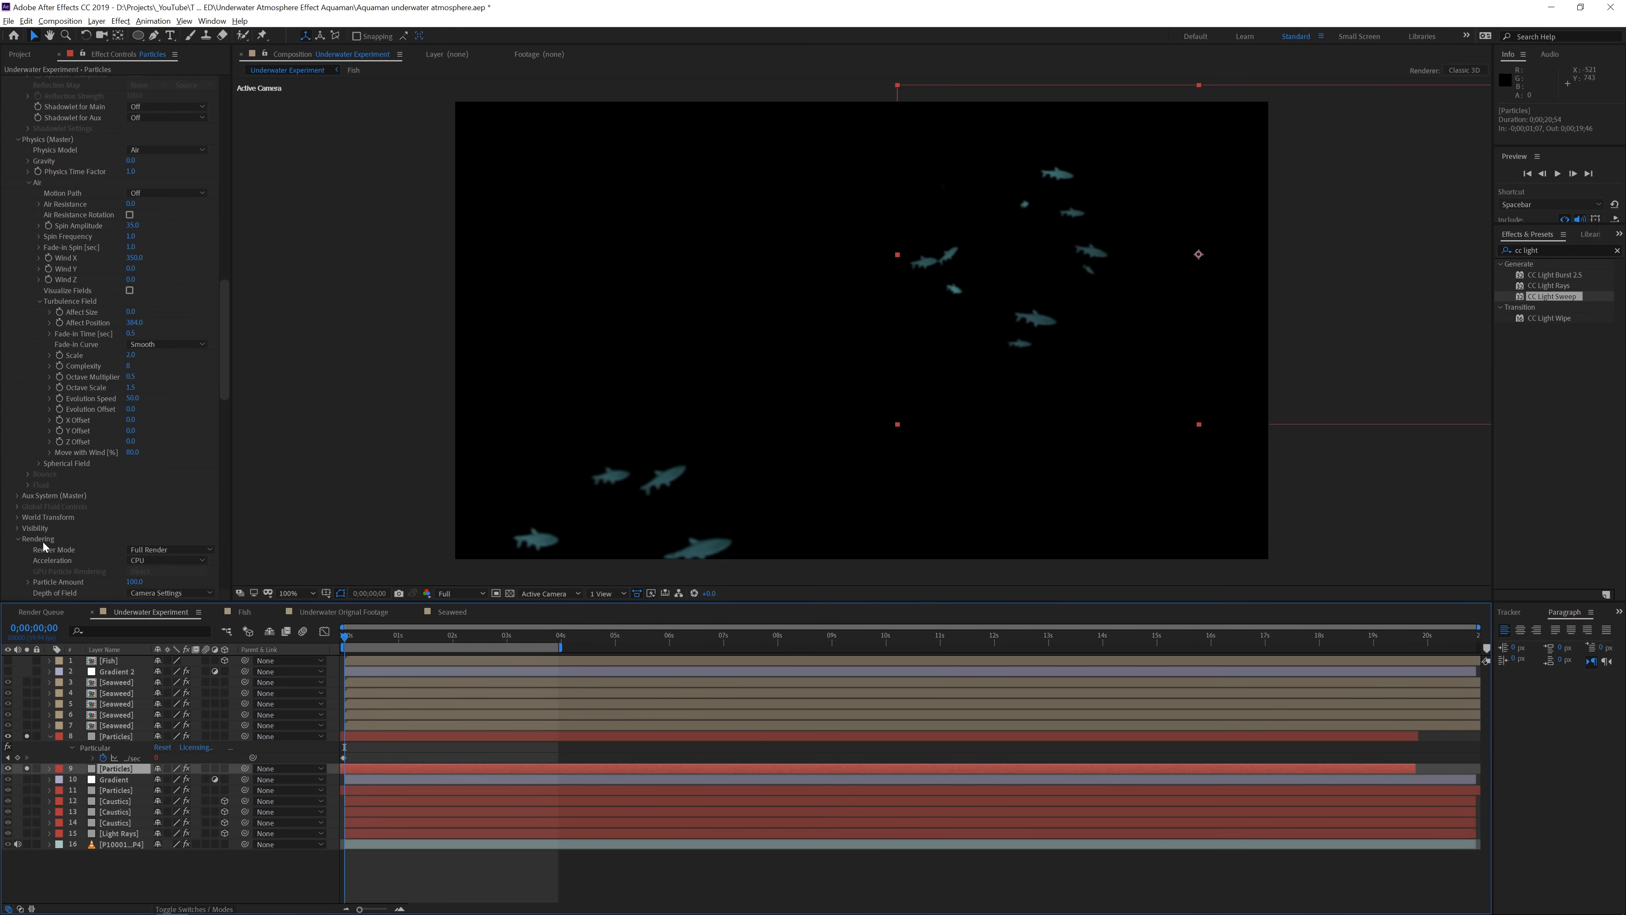
scroll(84, 504, down, 3)
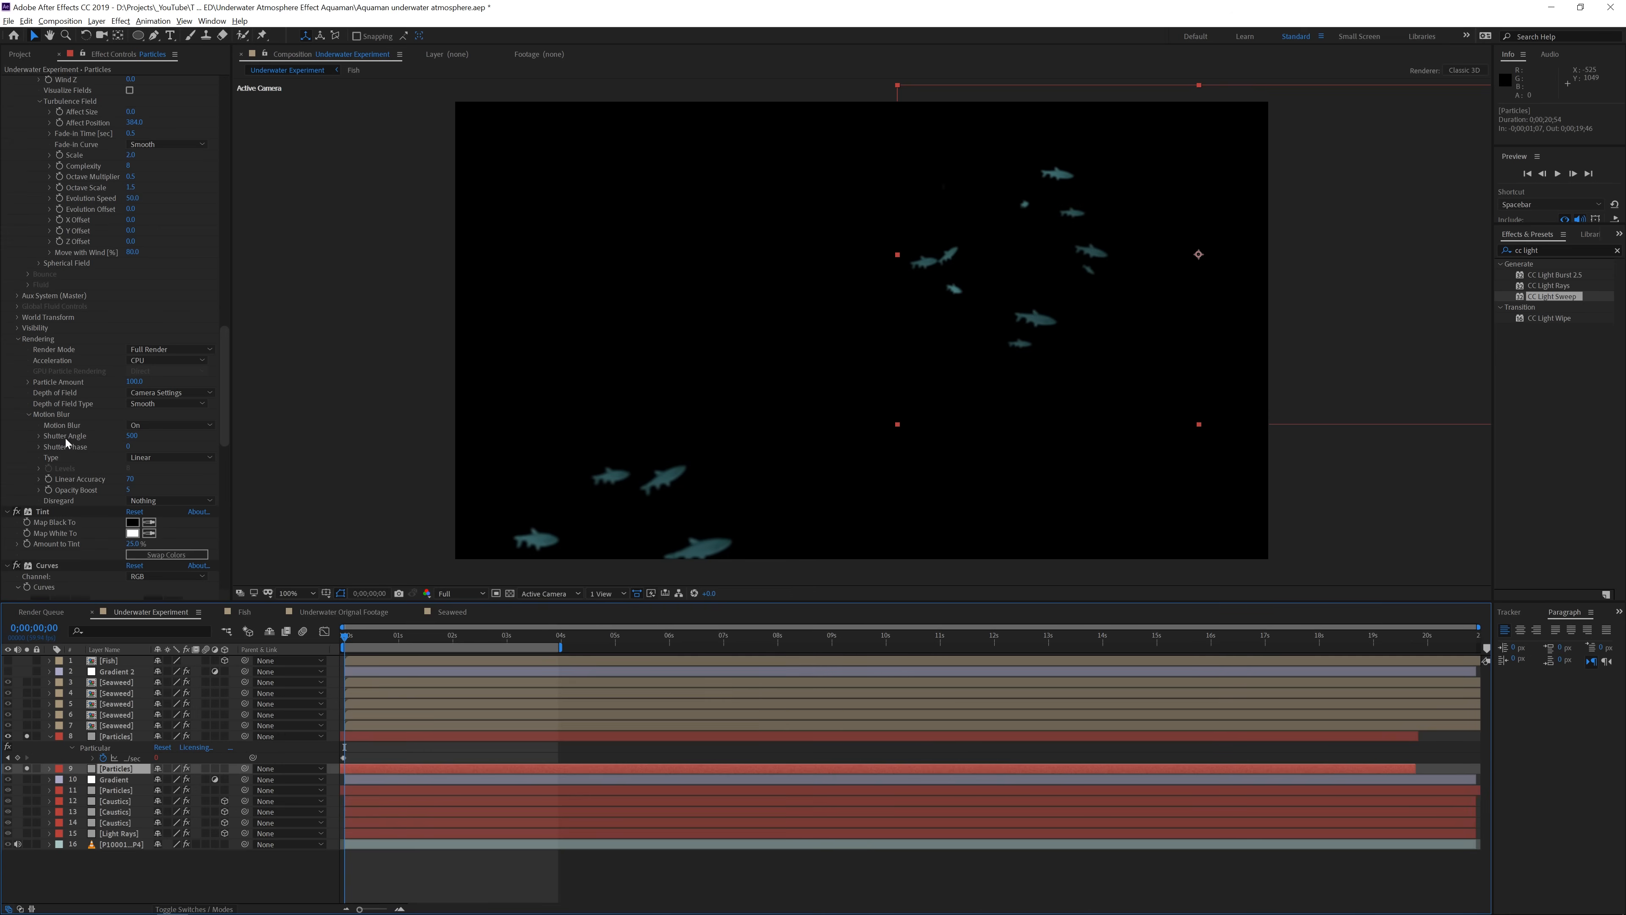
scroll(31, 463, down, 4)
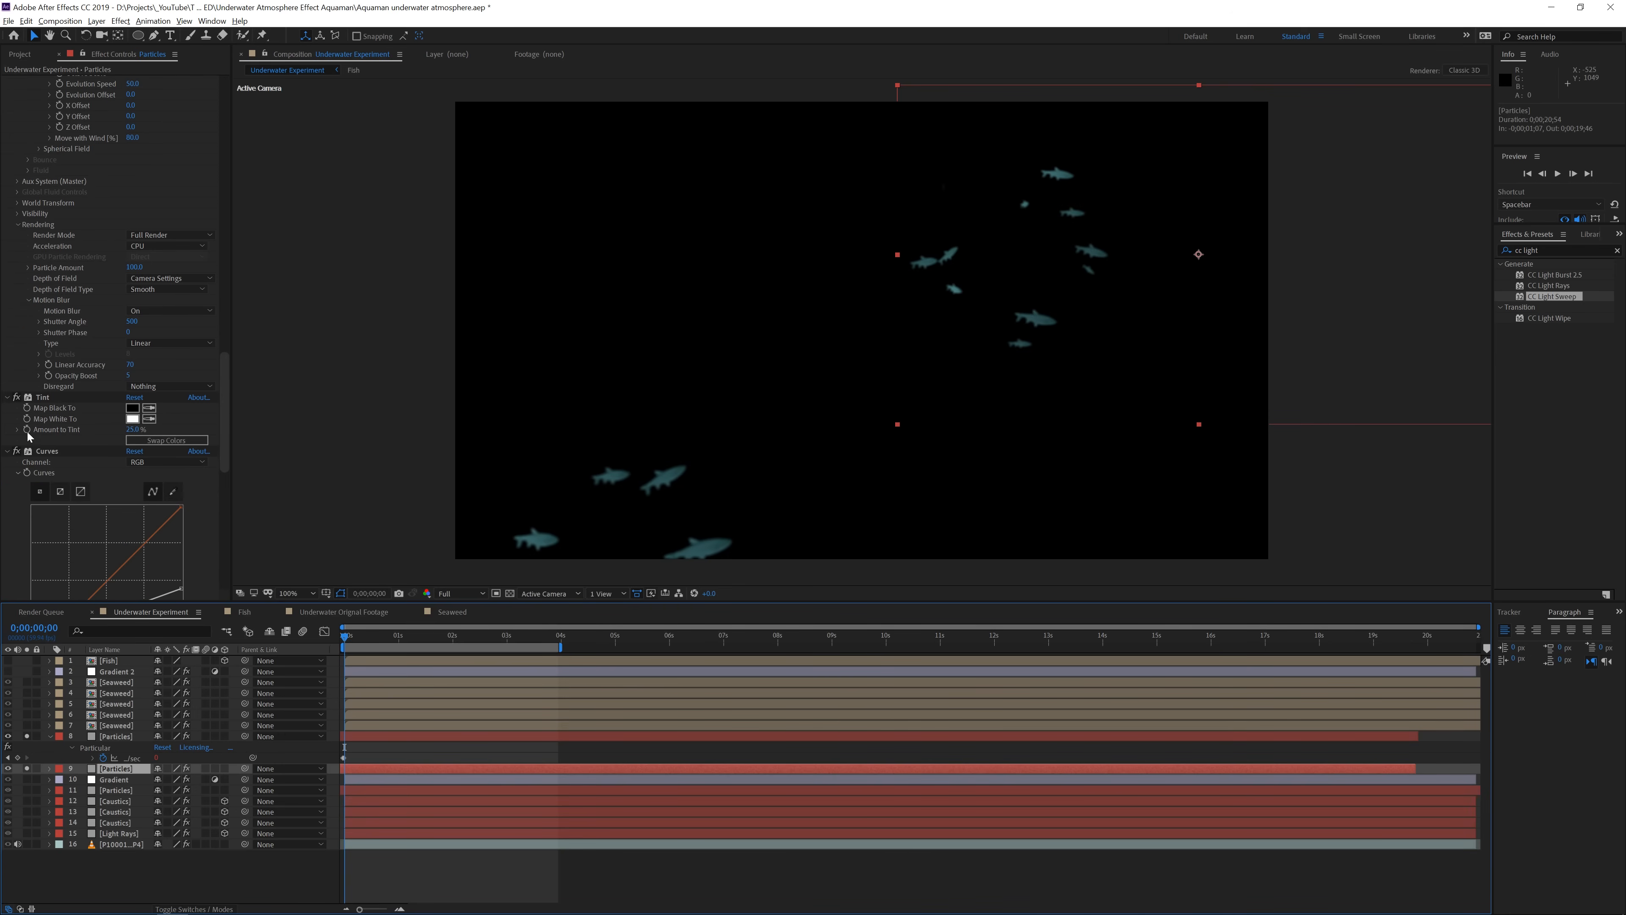
scroll(29, 436, down, 11)
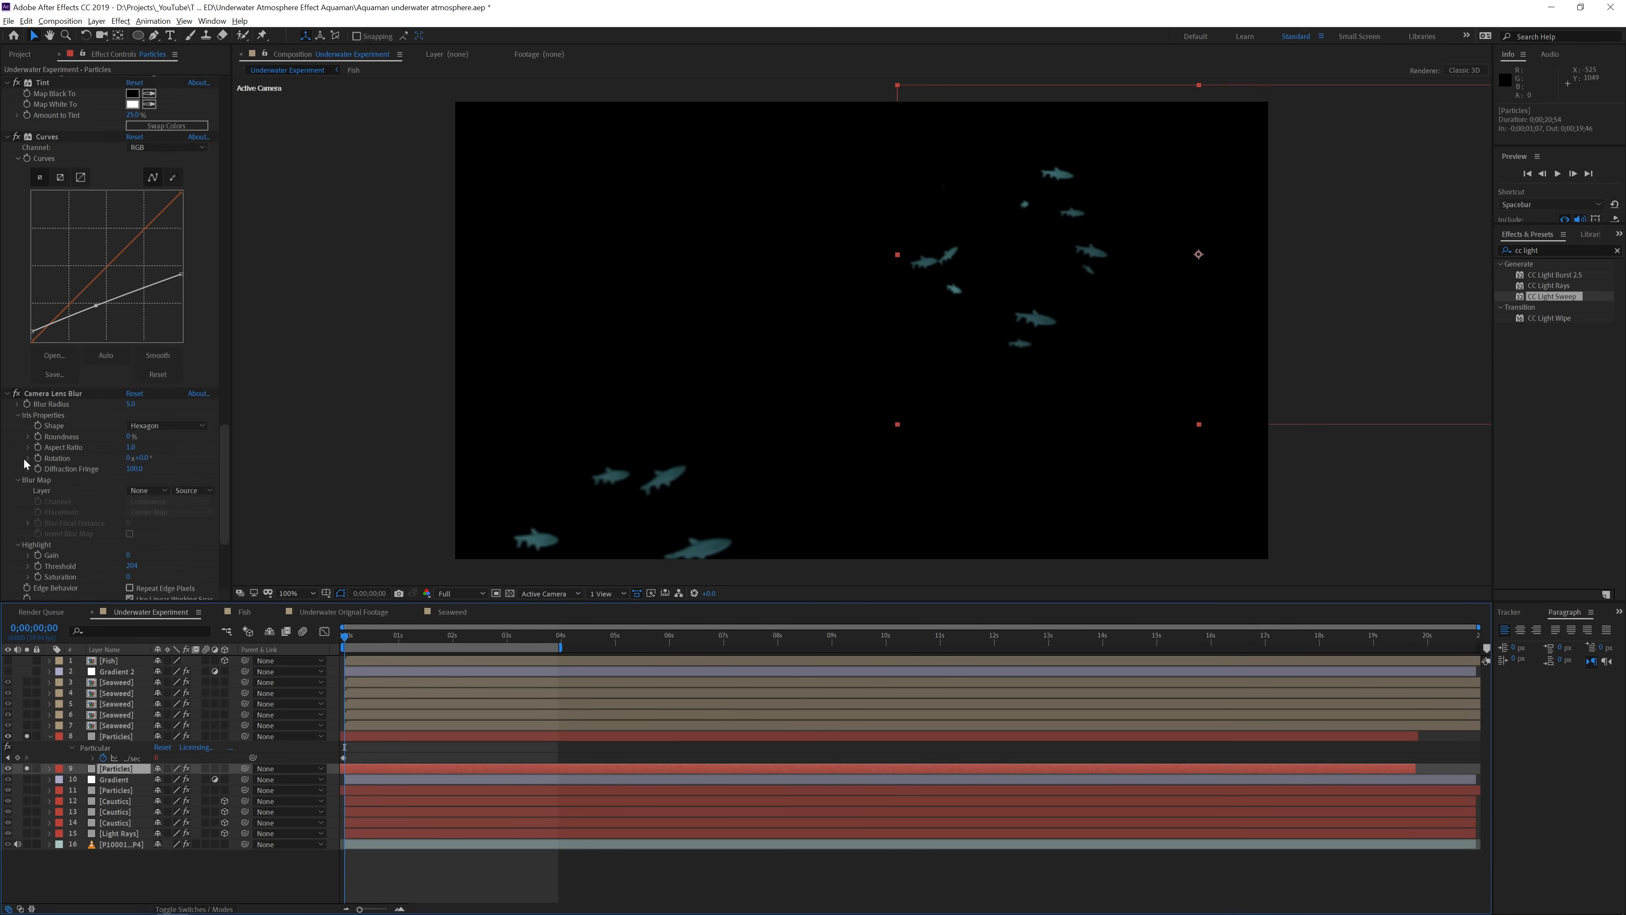
scroll(26, 463, down, 7)
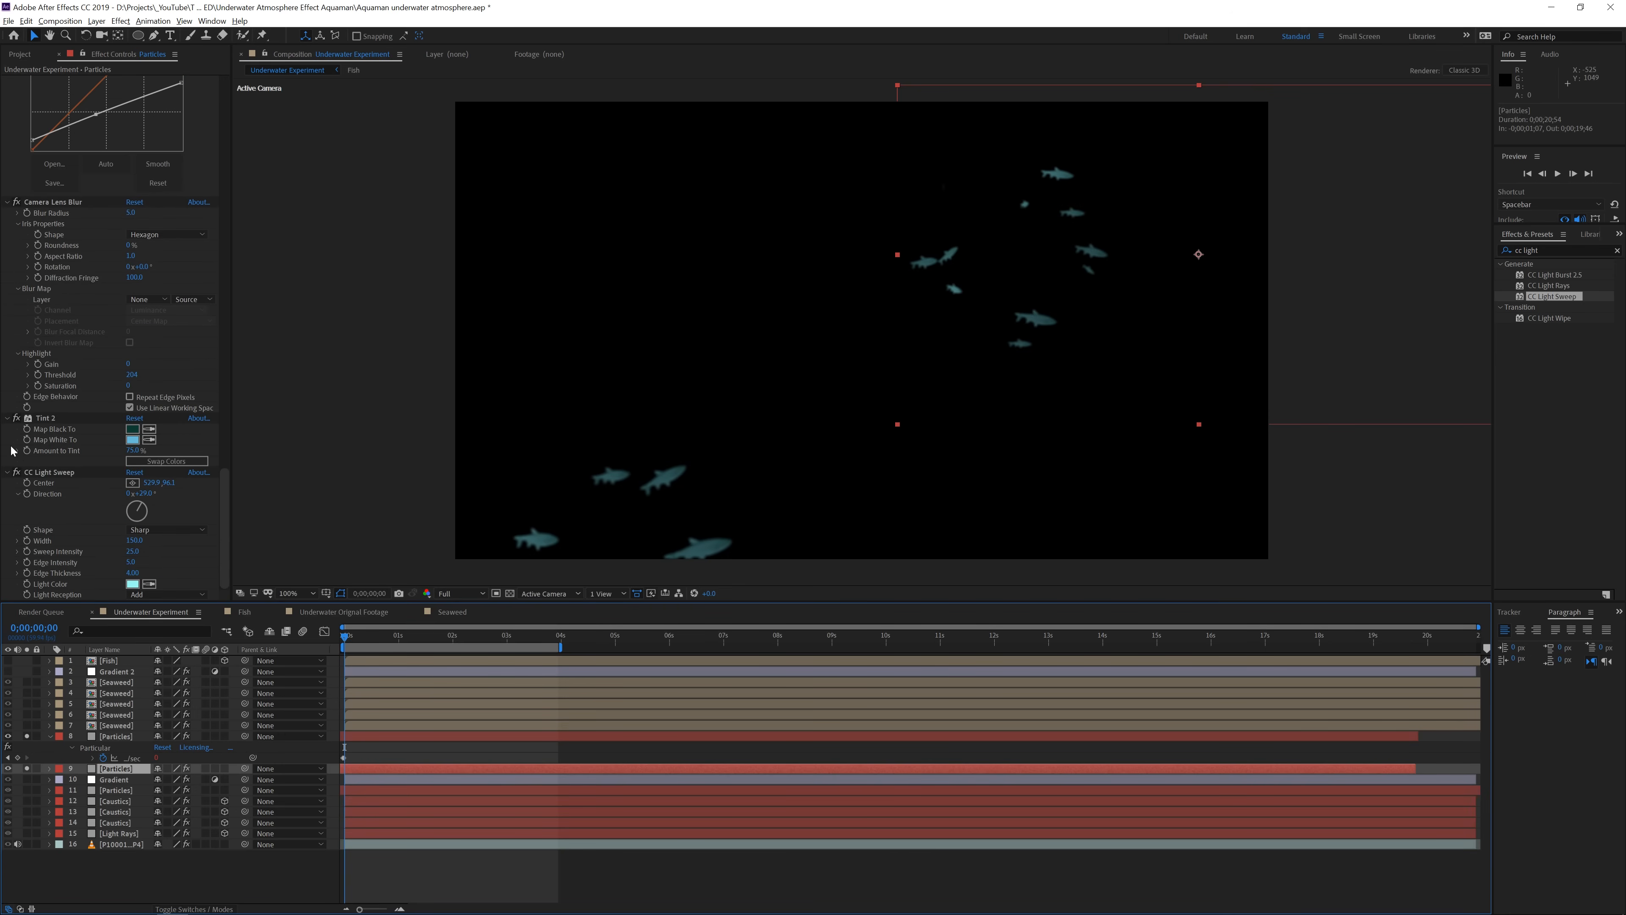
click(45, 474)
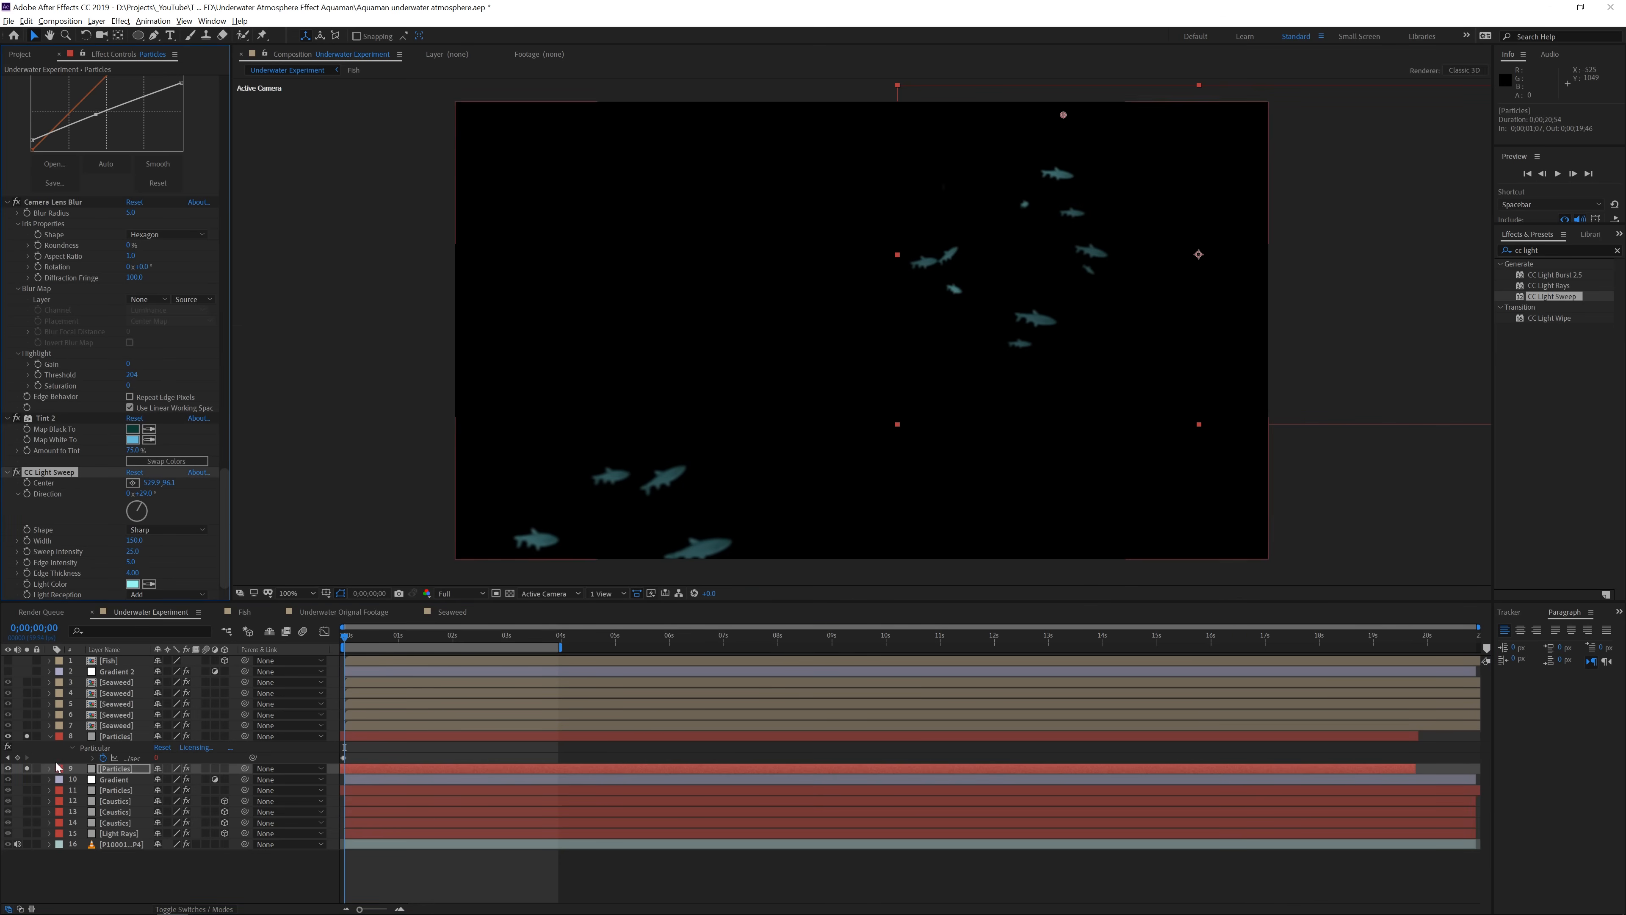
Turn off solo for both fish Particles layers in Underwater Experiment
click(27, 769)
click(26, 735)
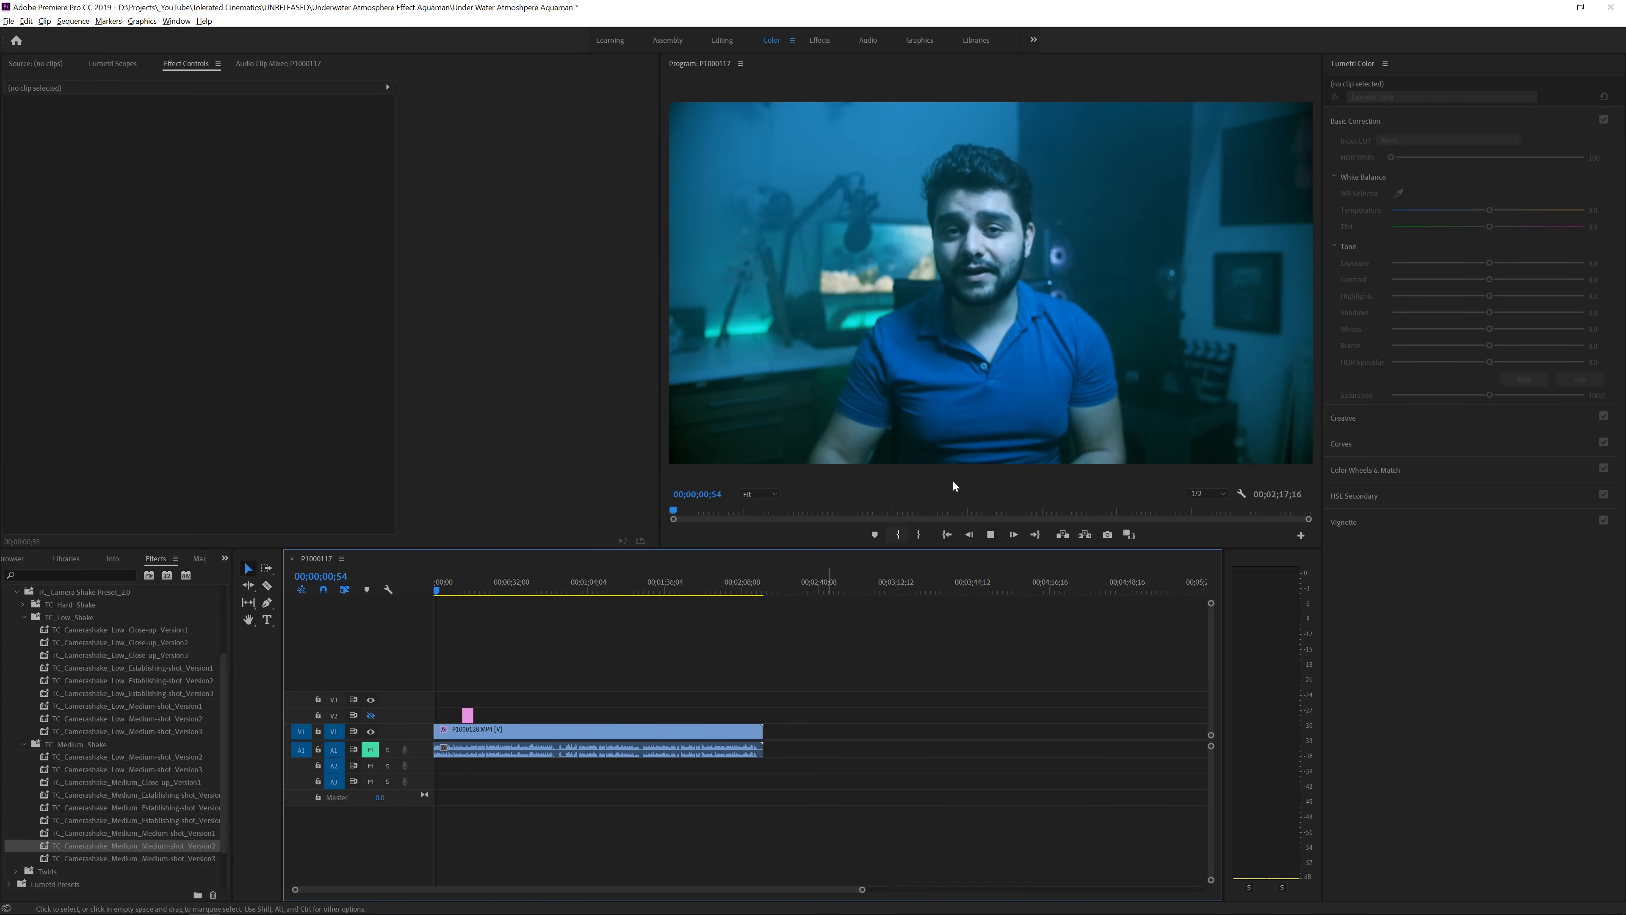
Switch to Premiere Pro, apply the TC_Camerashake_Low_Medium-shot_Version2 preset to the P1000128.MP4 clip, and play it back
click(841, 326)
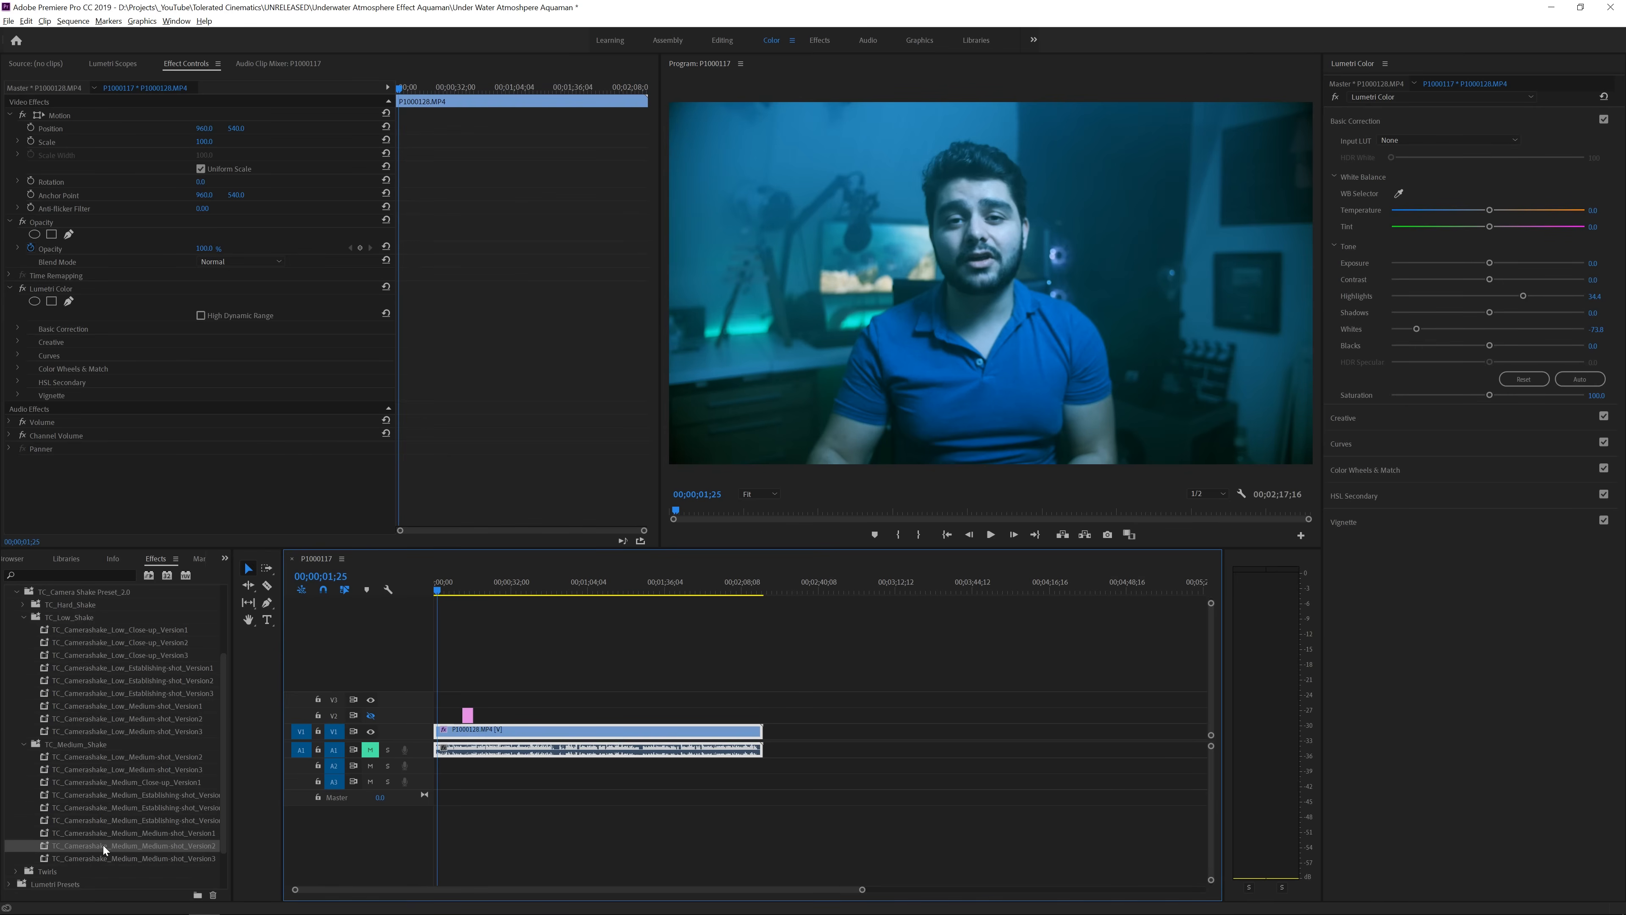
click(70, 847)
click(111, 771)
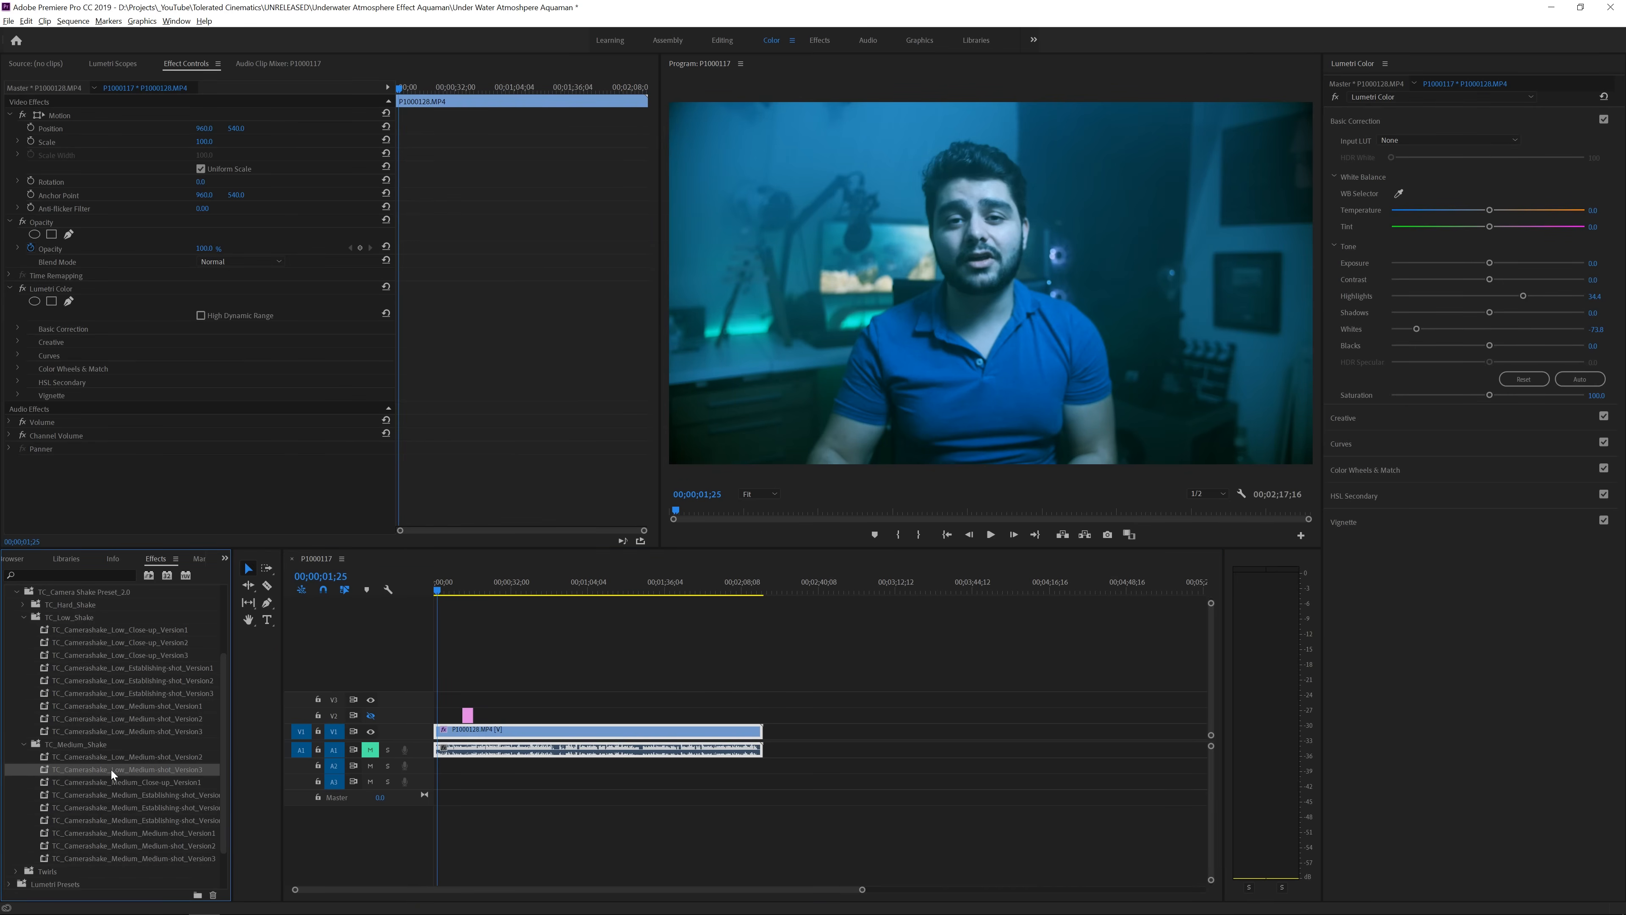
click(89, 678)
click(113, 717)
drag(114, 717, 455, 737)
key(space)
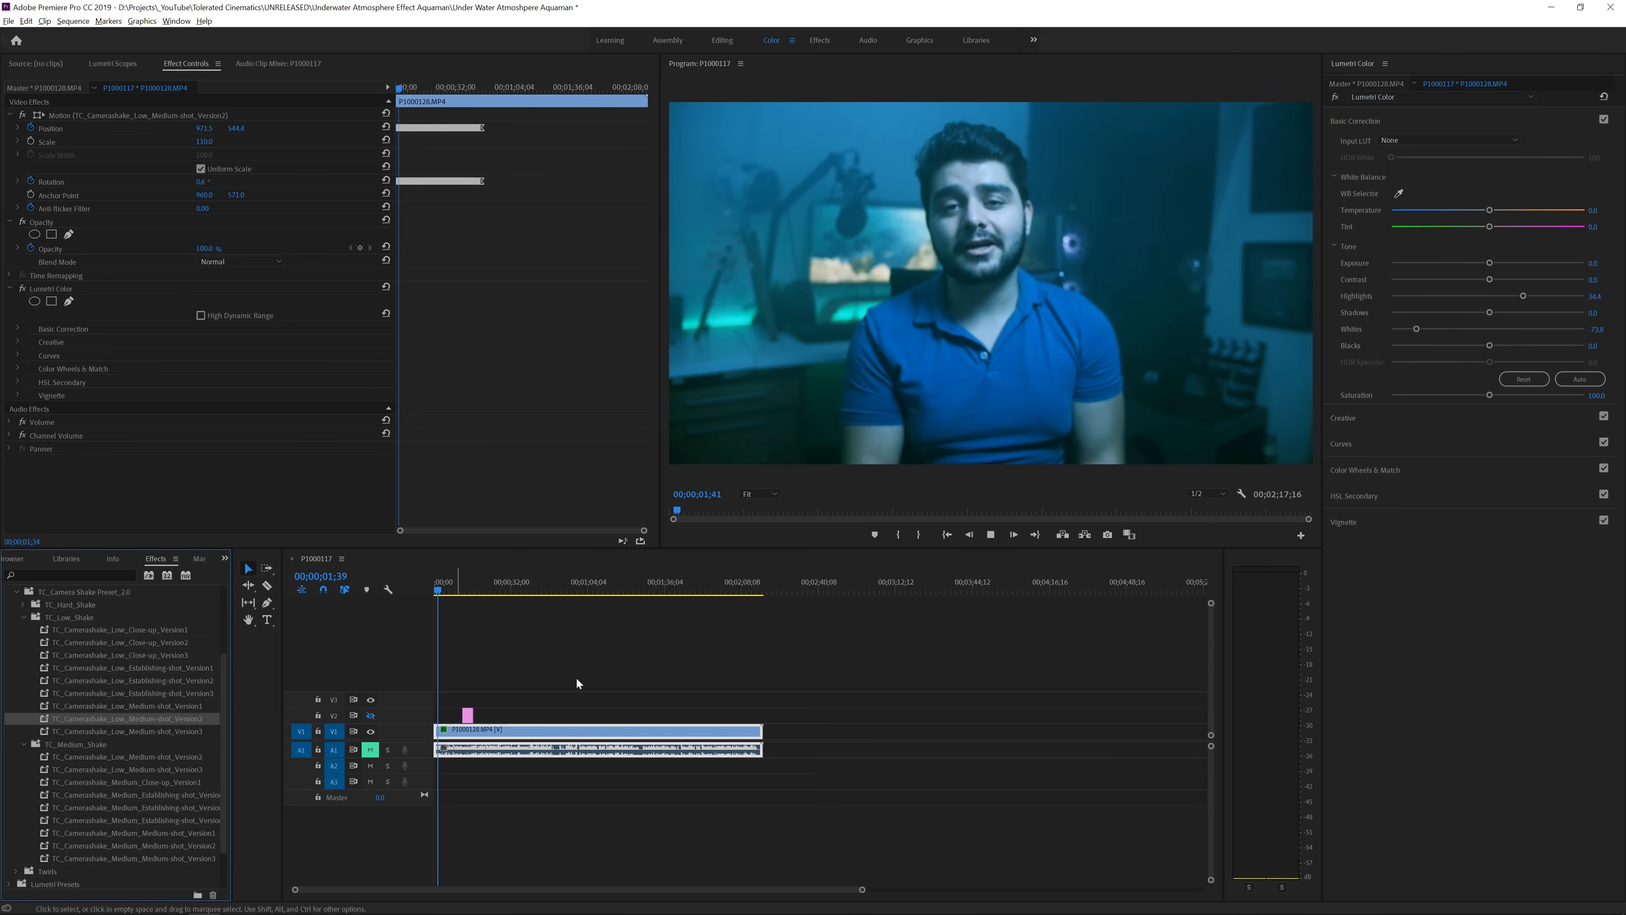